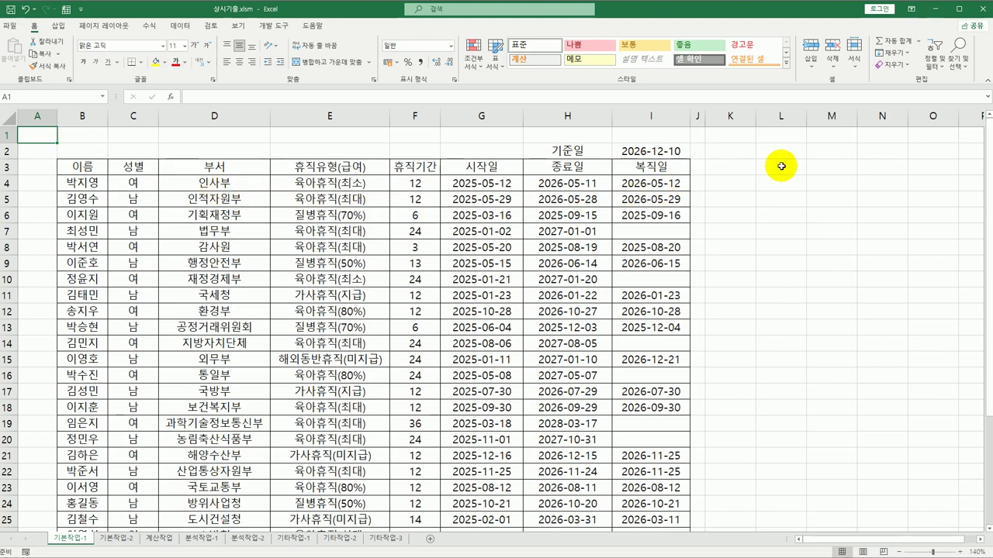
Enter the criteria heading 조건 in cell K3
left_click_drag(733, 167, 739, 181)
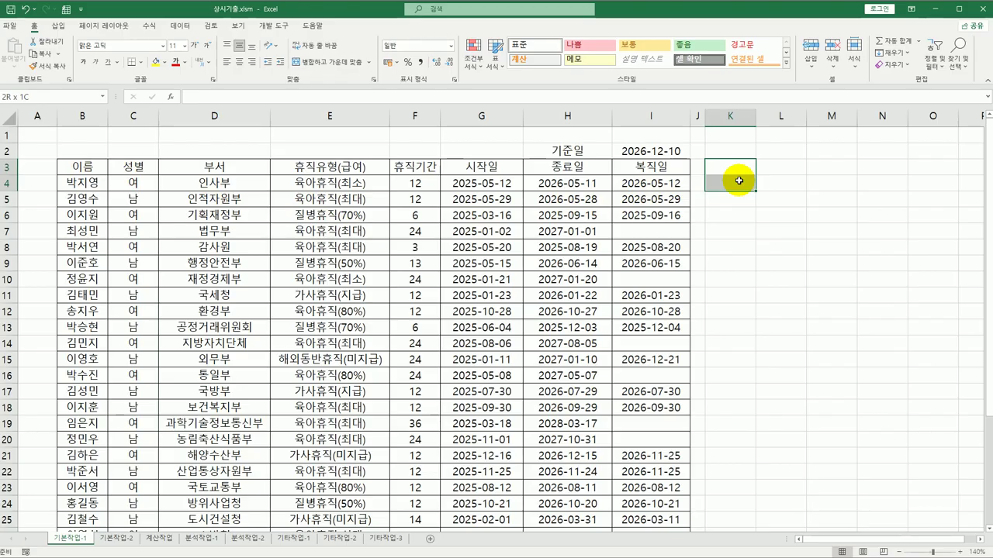
left_click_drag(738, 181, 739, 165)
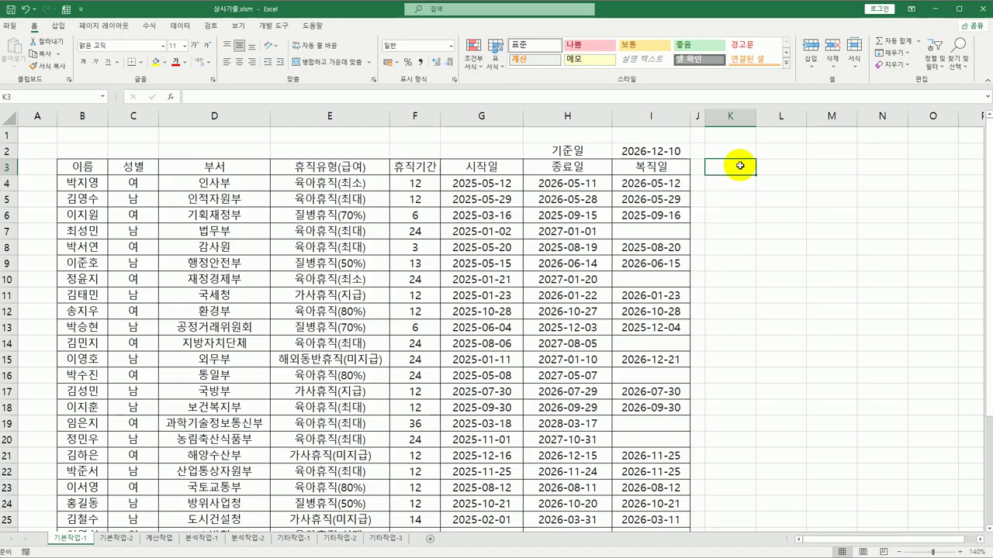
type("조건")
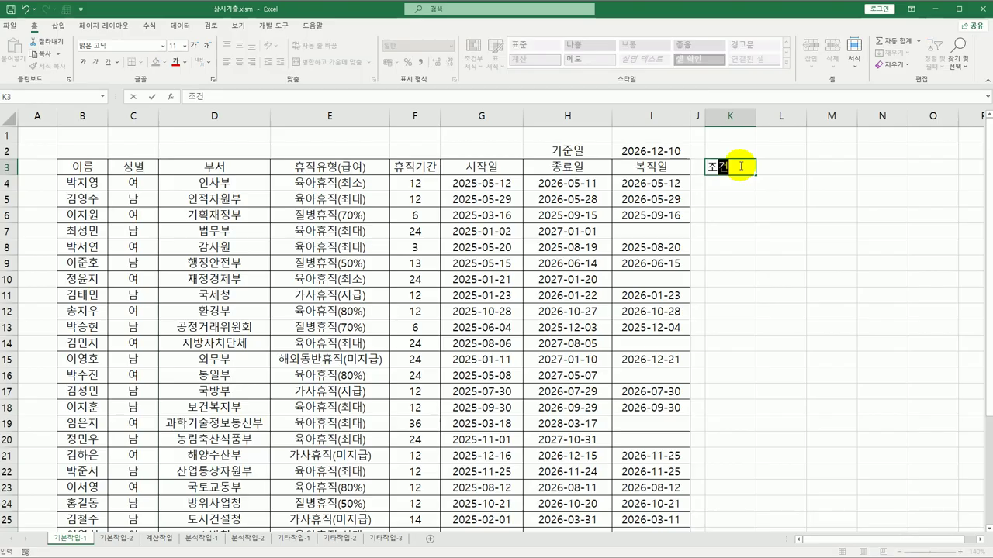
key("Return")
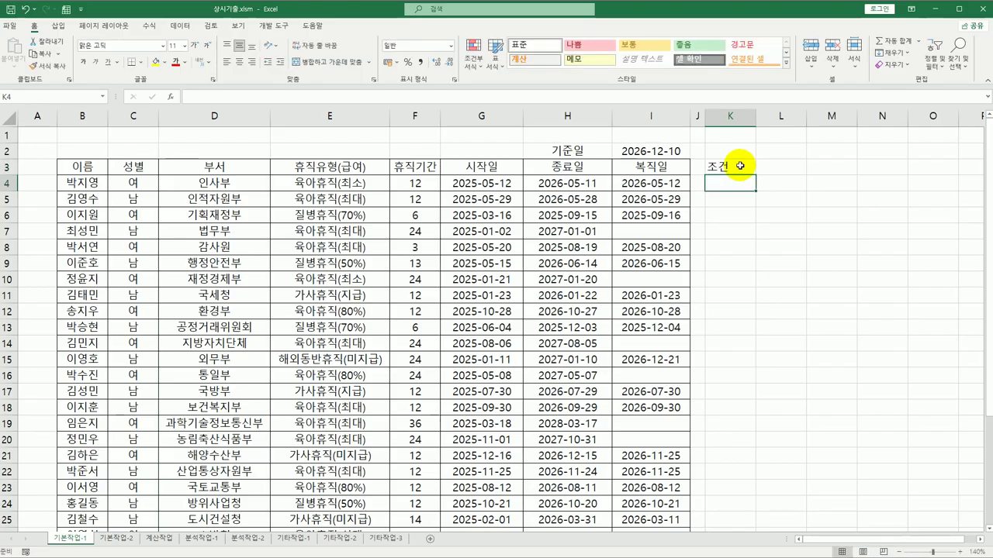
left_click(404, 166)
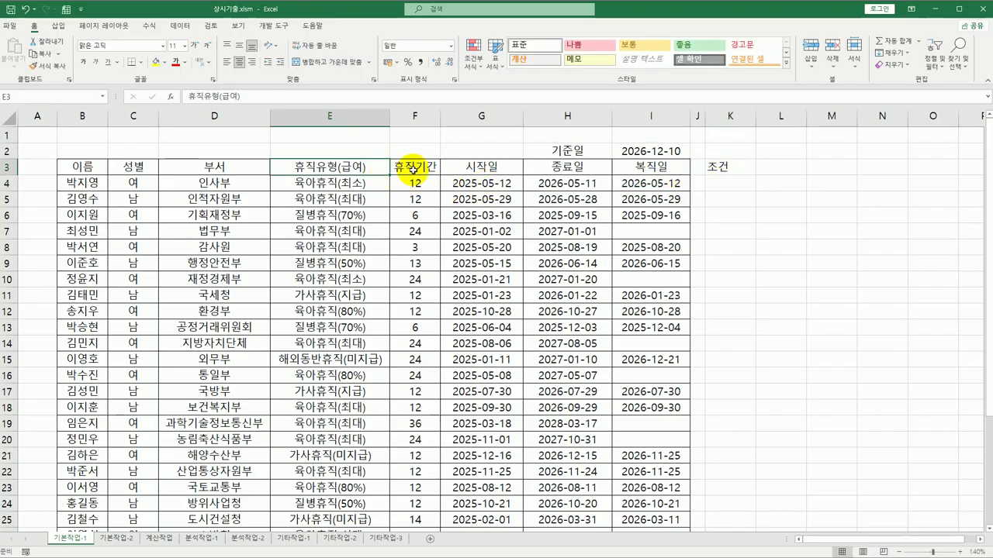
left_click(722, 182)
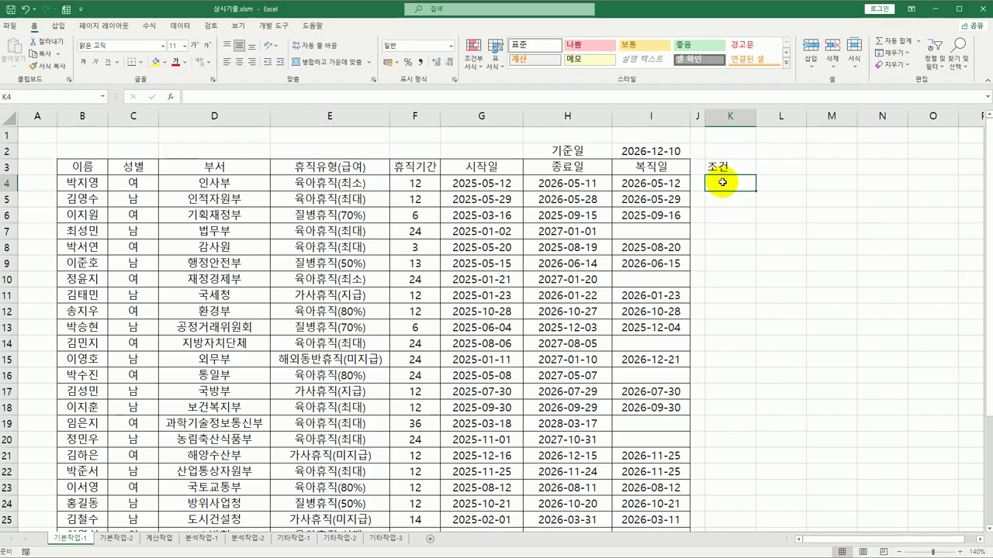
left_click(713, 166)
Start an AND formula in cell K4 with the end-date condition YEAR(H4)=2026 as its first argument
left_click(727, 186)
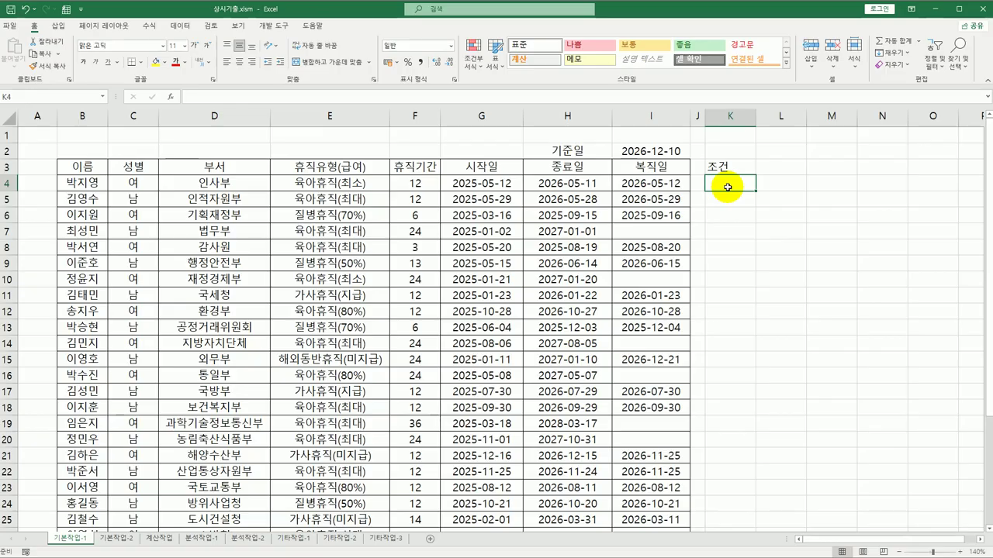
type("=ㅁ")
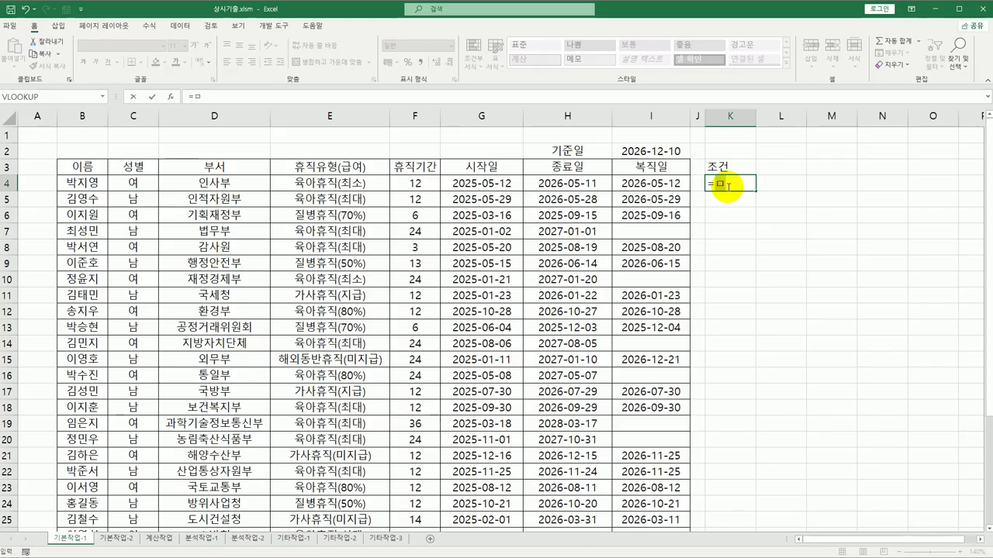
key("BackSpace")
type("an")
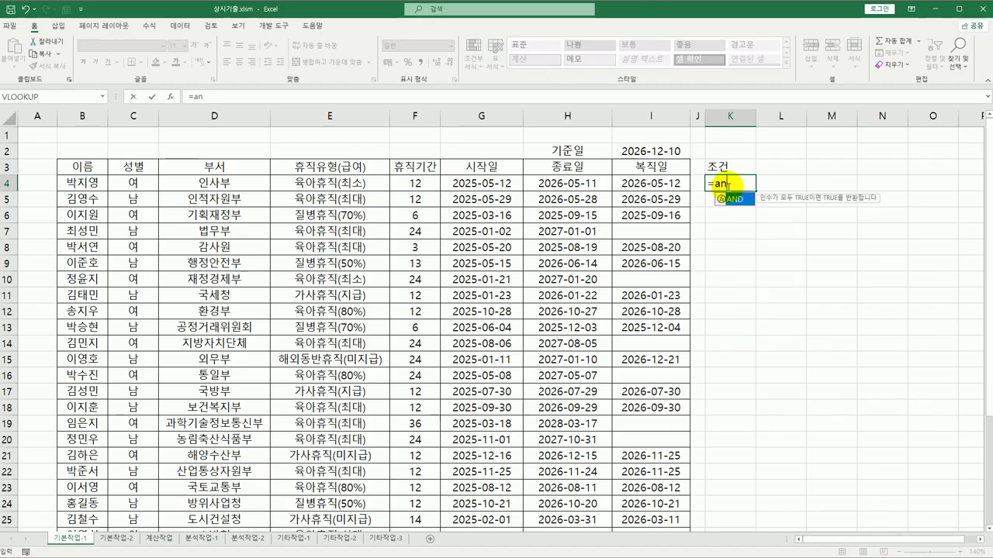
type("d(")
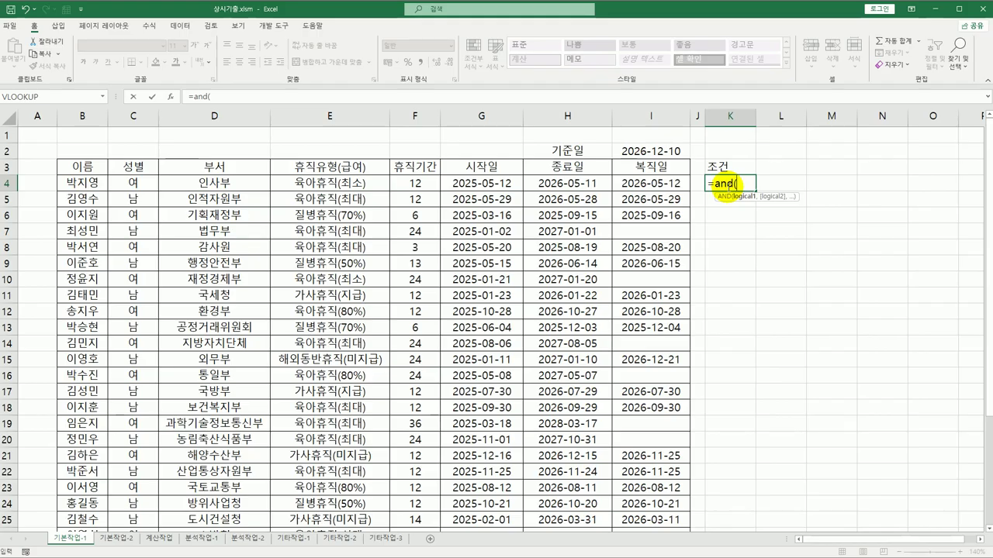
type("year")
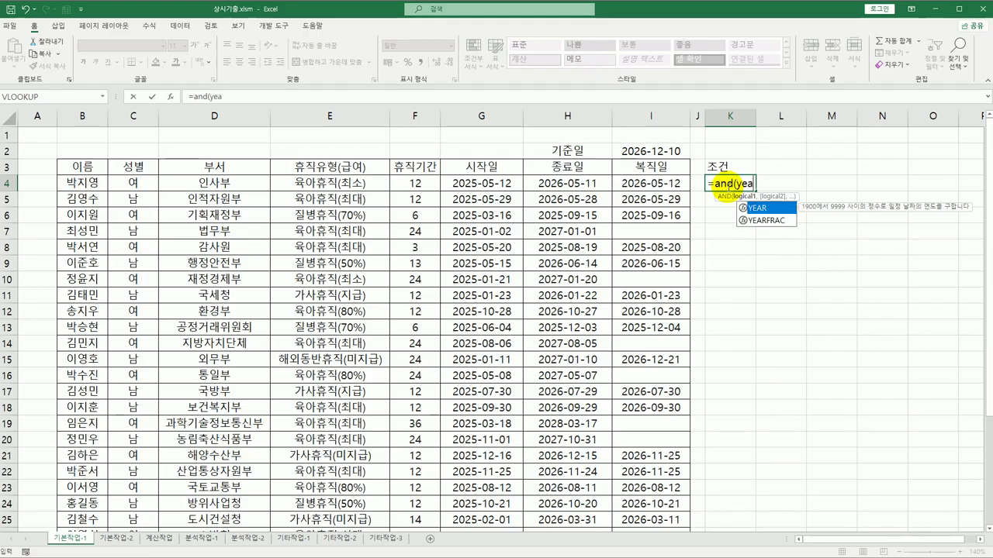
key("Tab")
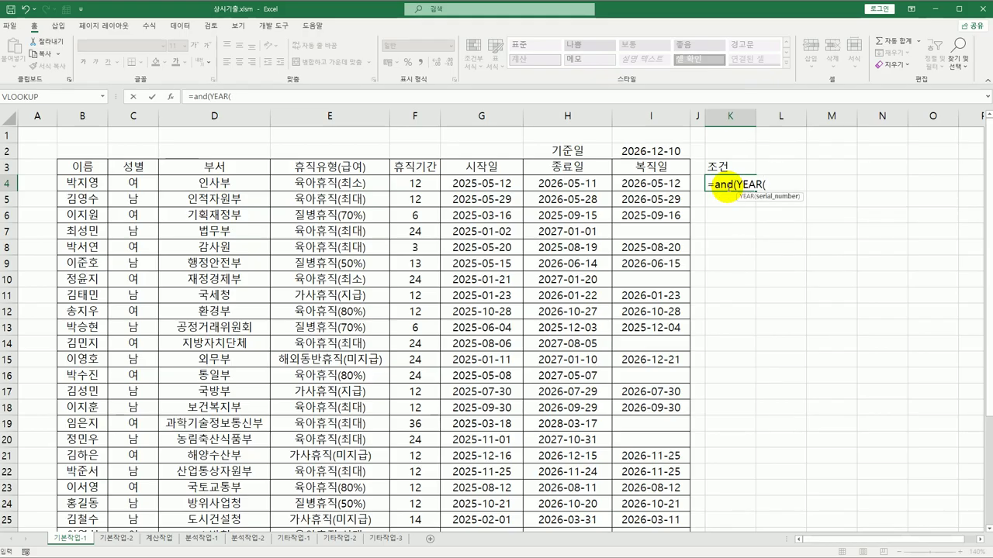
left_click(580, 183)
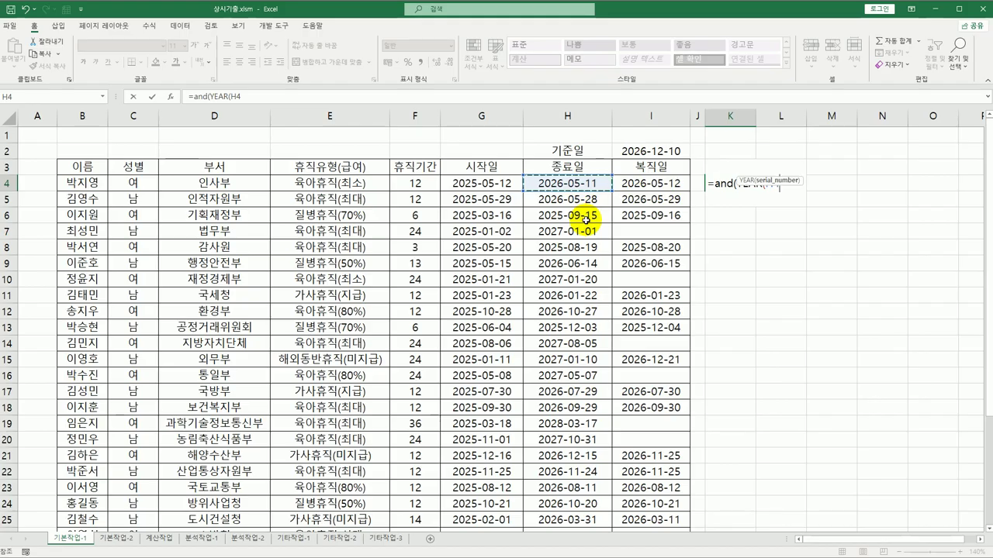
type(")")
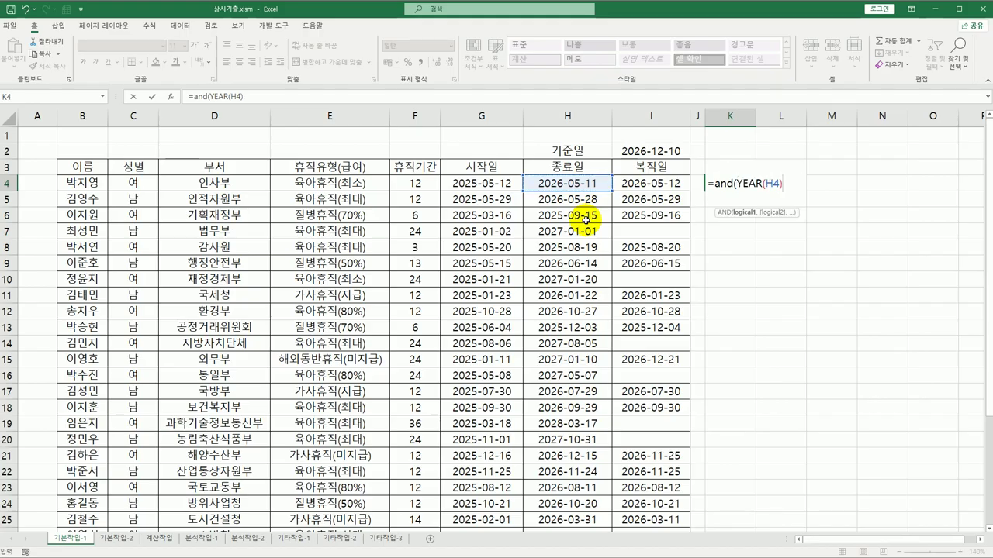
type("=2026,")
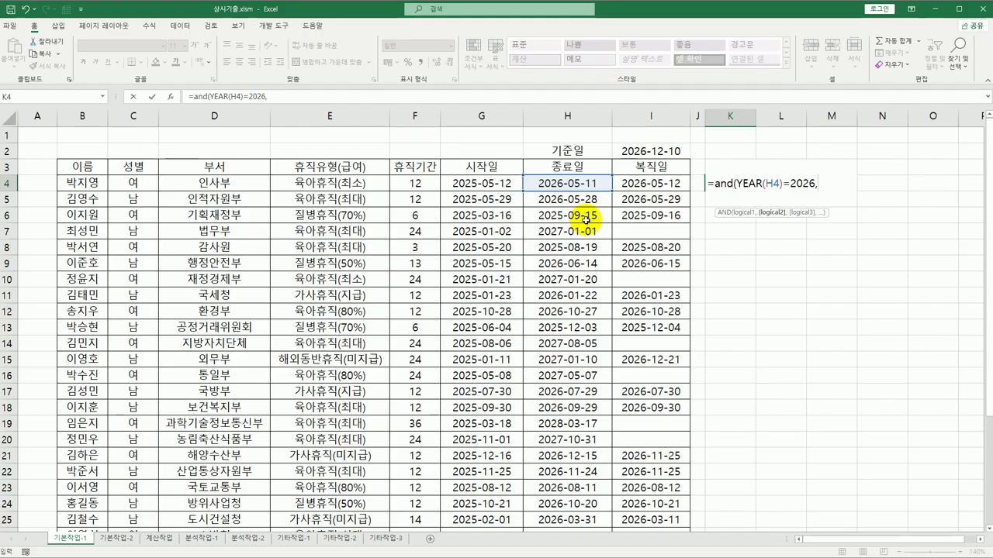
Add LEFT(E4,2)="육아" as the second AND condition in K4 and complete the formula
type("left(")
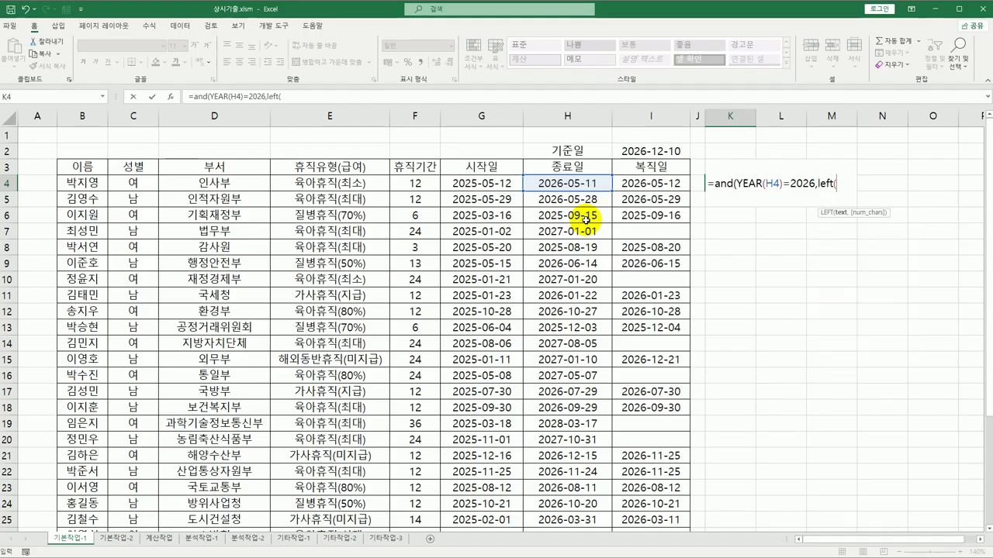
left_click(359, 183)
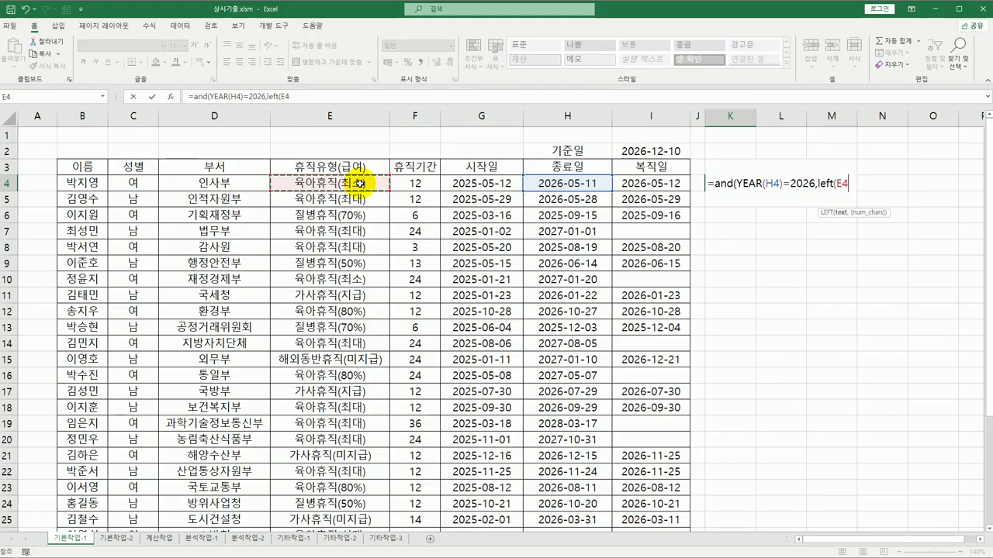
type(",2")
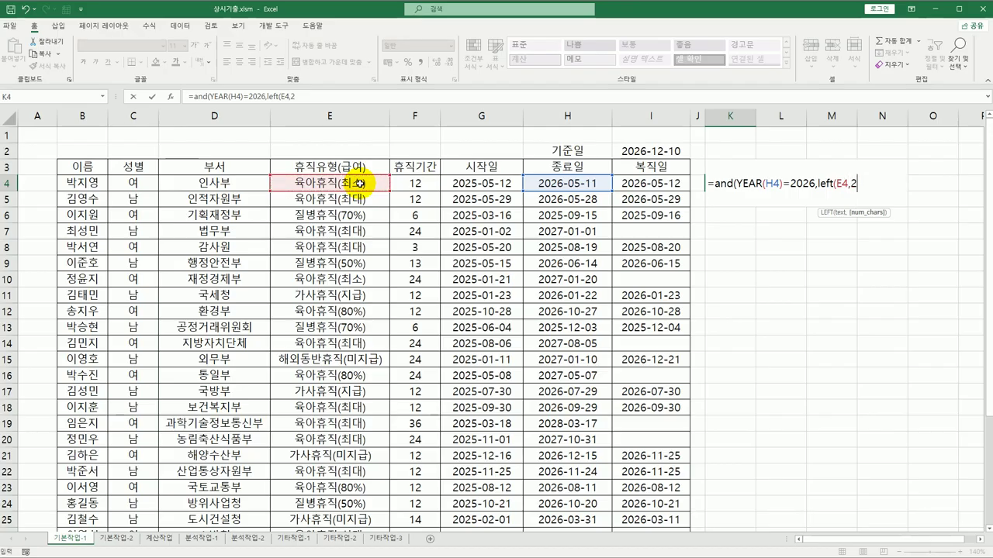
type(")=\"육아\"")
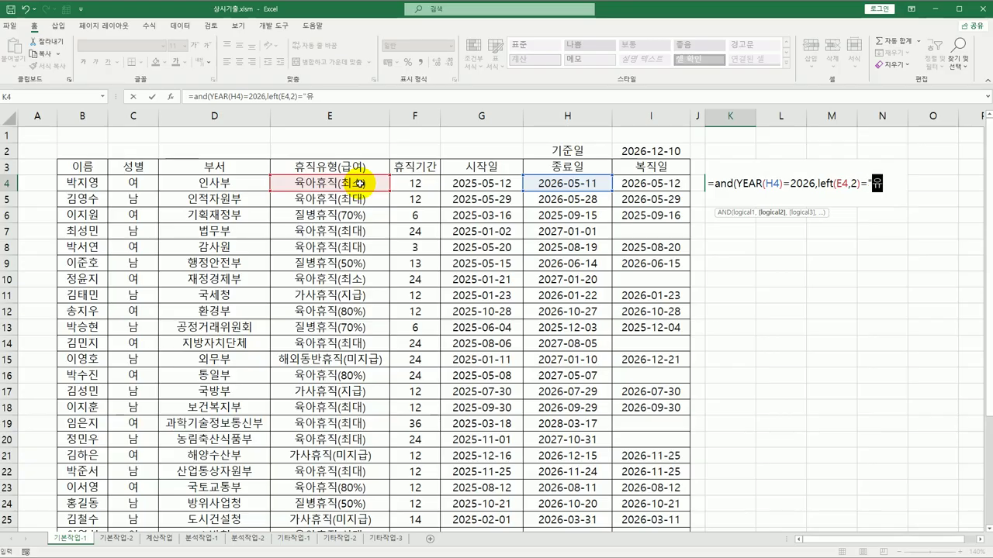
type(")")
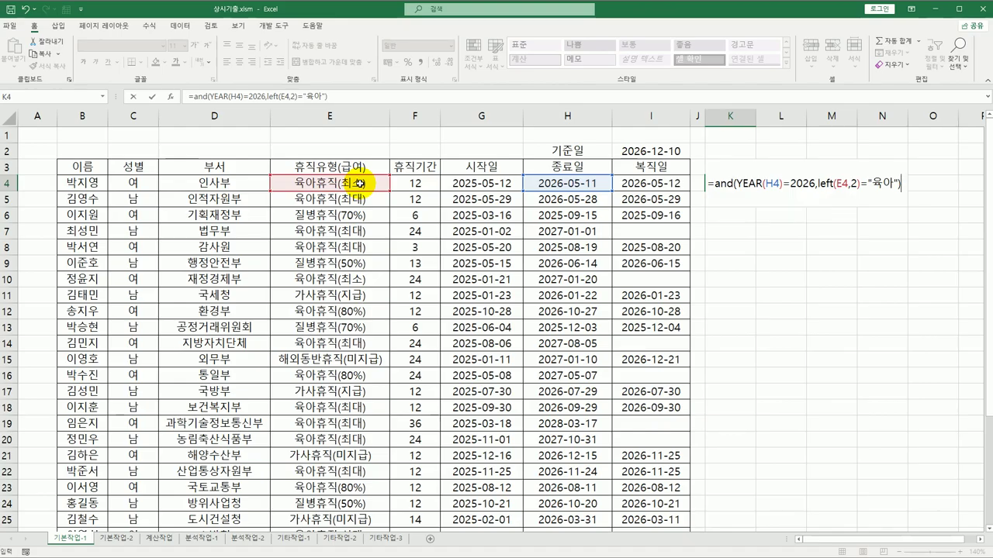
key("Return")
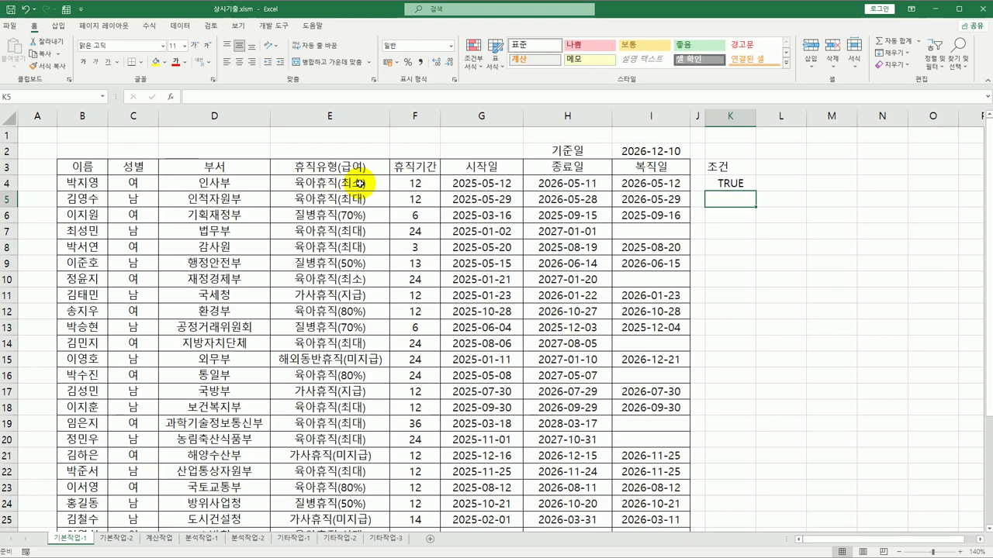
Copy the headers 이름, 부서, 휴직유형(급여), 시작일, 종료일 and 복직일 from row 3 to the output area starting at K6
left_click(92, 169)
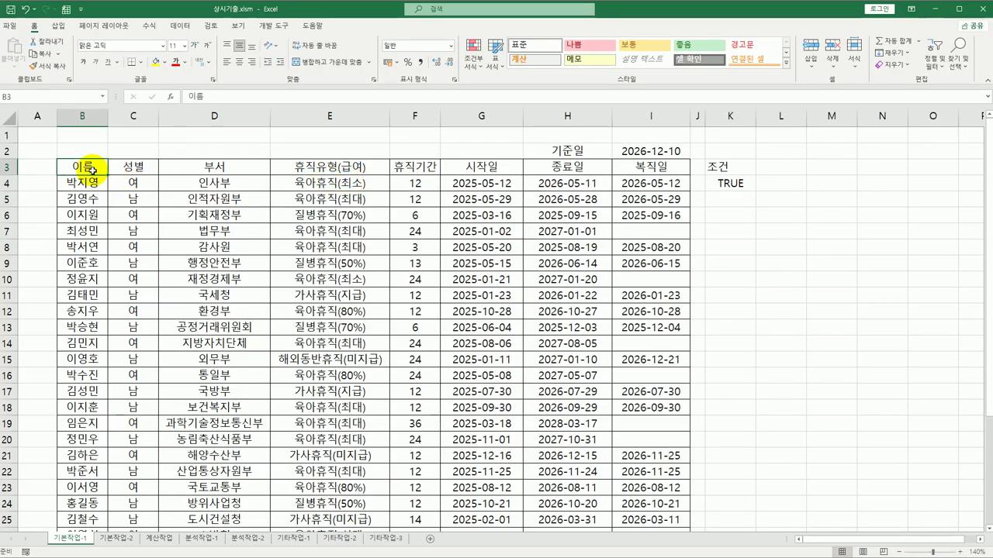
left_click(186, 168, "shift")
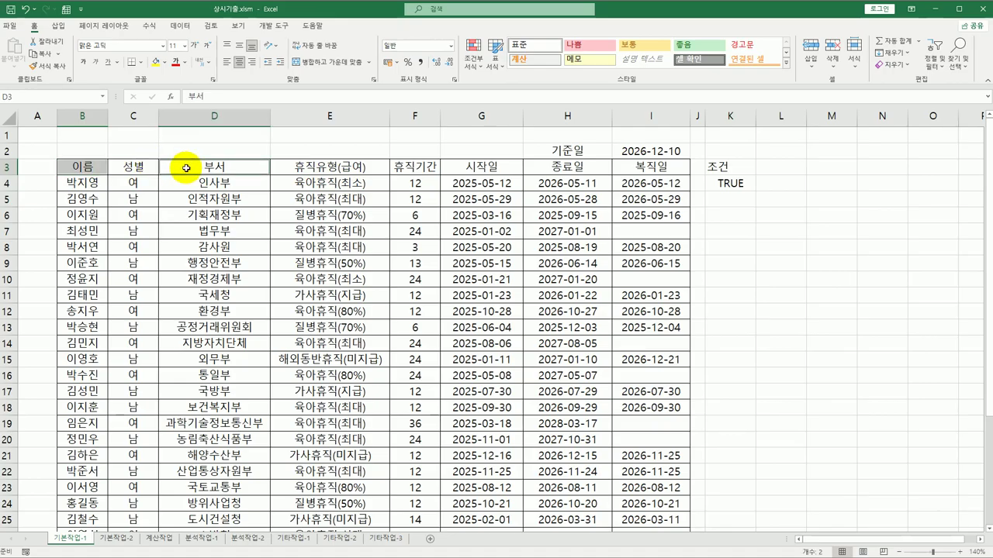
left_click(304, 169, "ctrl")
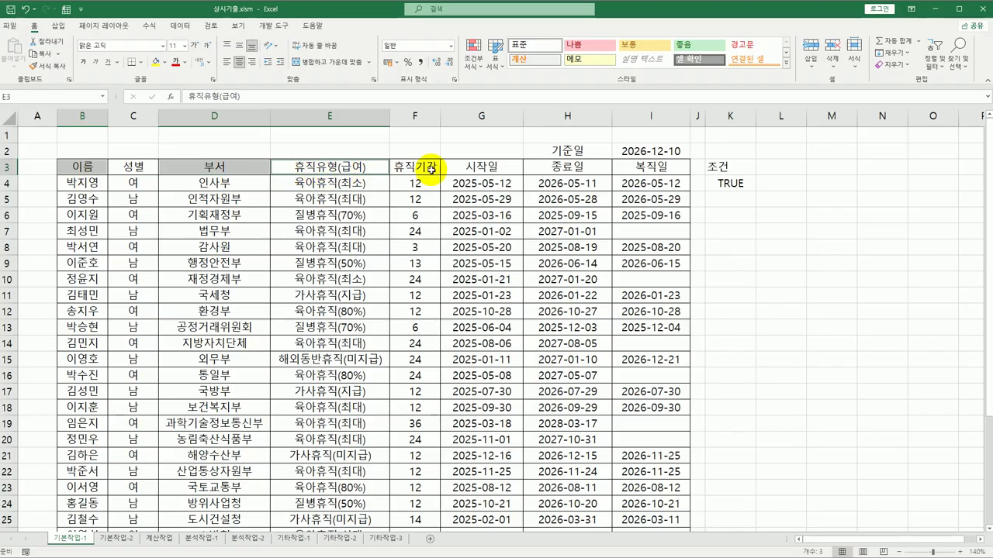
left_click_drag(465, 168, 566, 162, "ctrl")
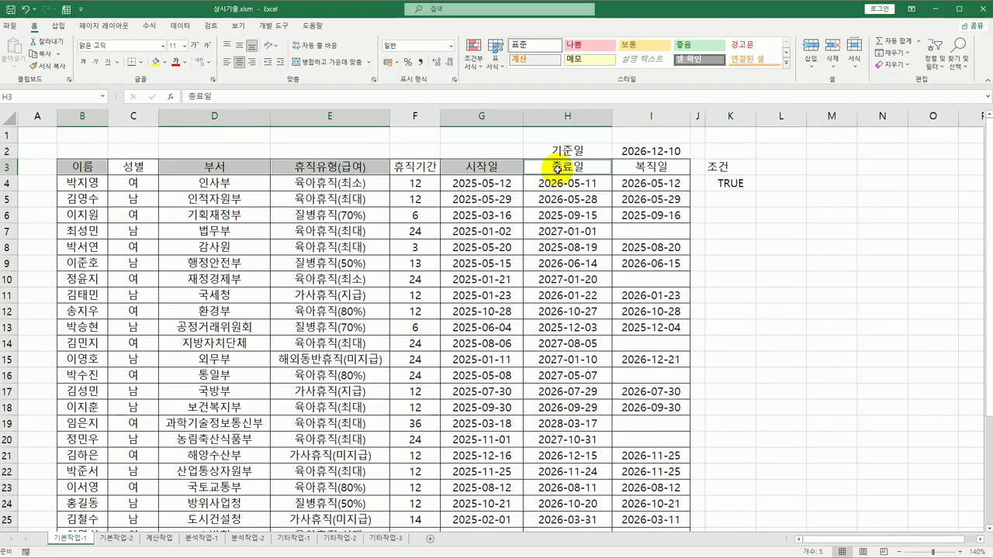
left_click(647, 168, "ctrl")
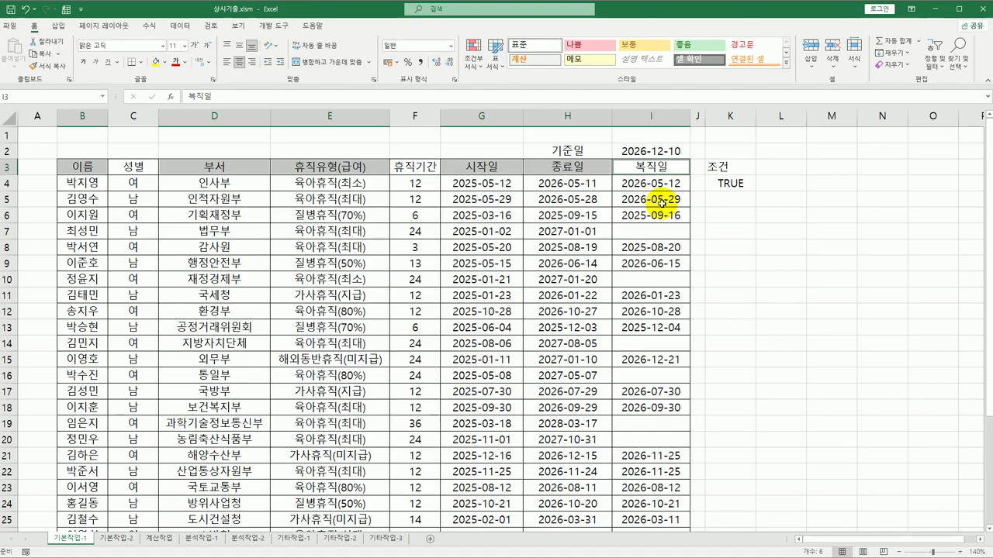
key("ctrl+c")
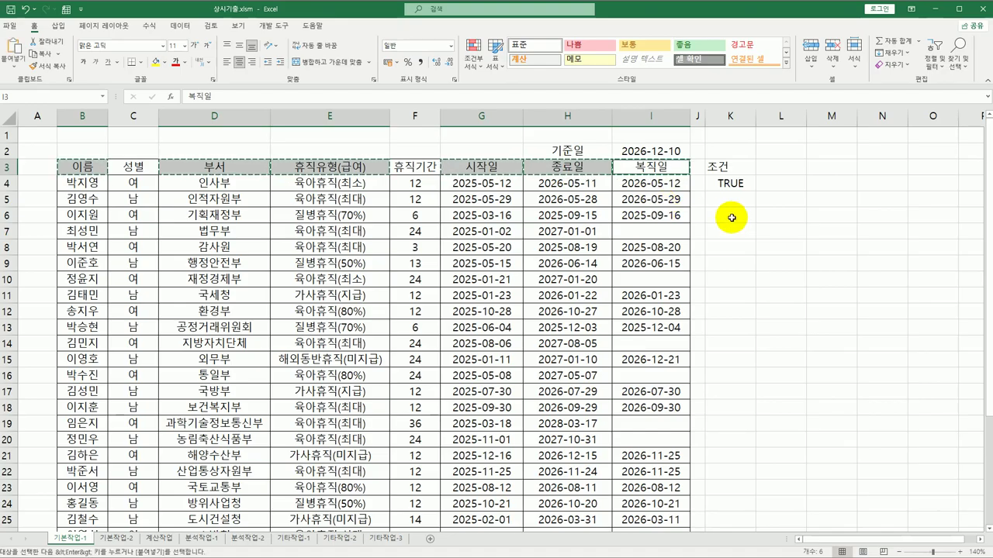
left_click(731, 218)
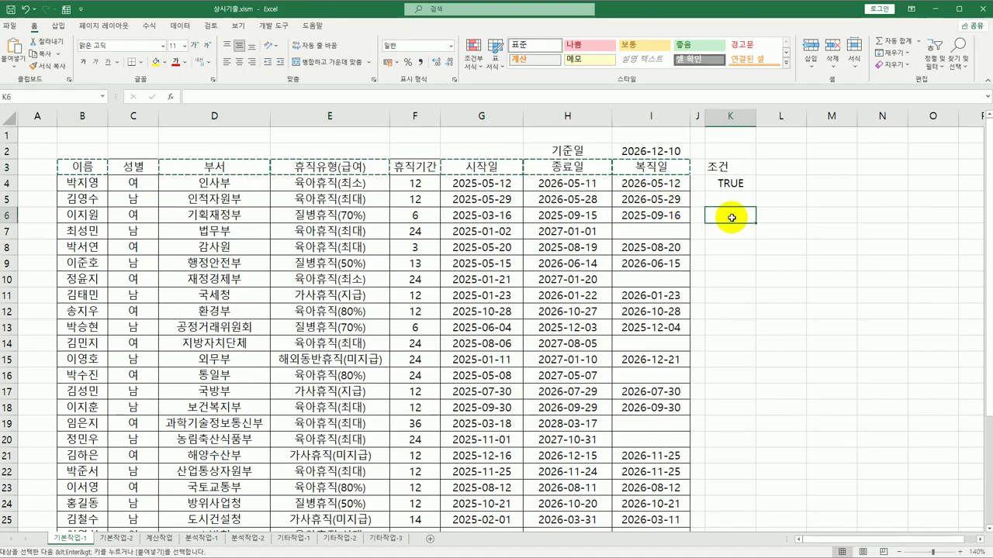
key("ctrl+v")
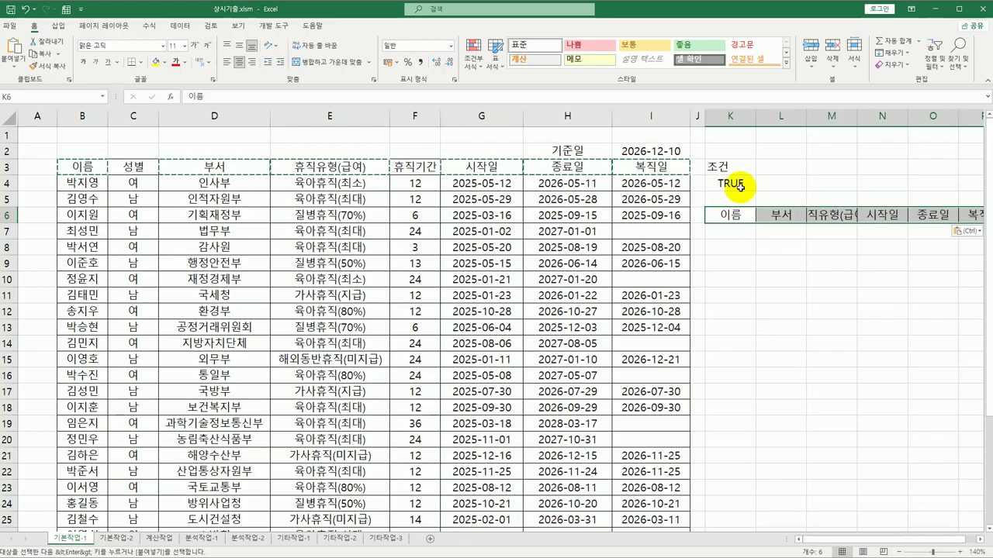
left_click(733, 186)
left_click(733, 216)
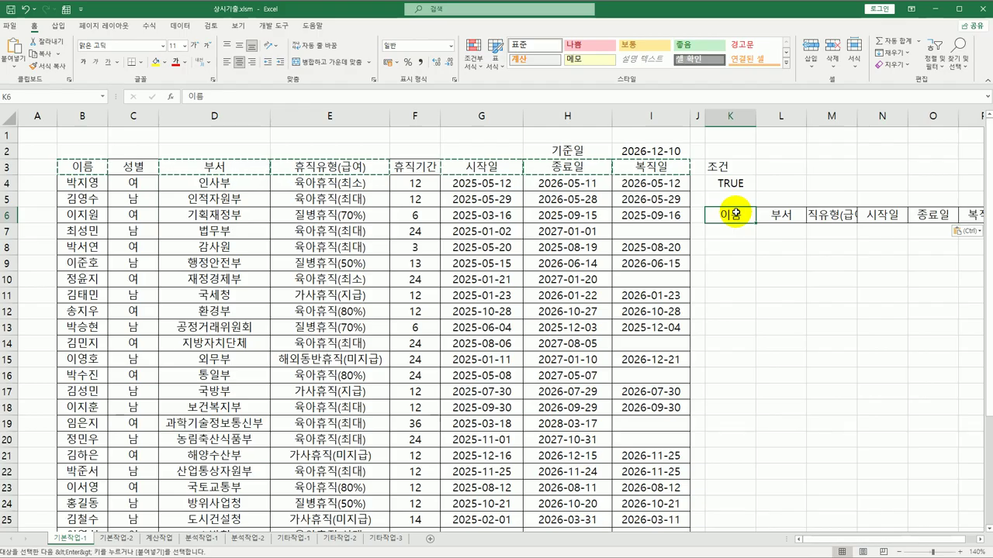
Start an advanced filter on the leave table B3:I33 and set its criteria range to K3:K4
left_click(324, 215)
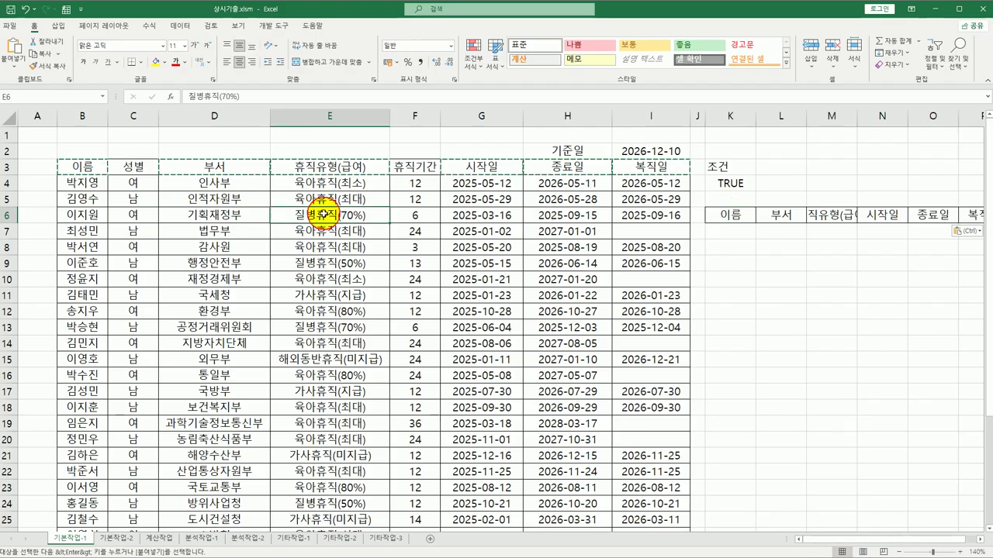
left_click(180, 26)
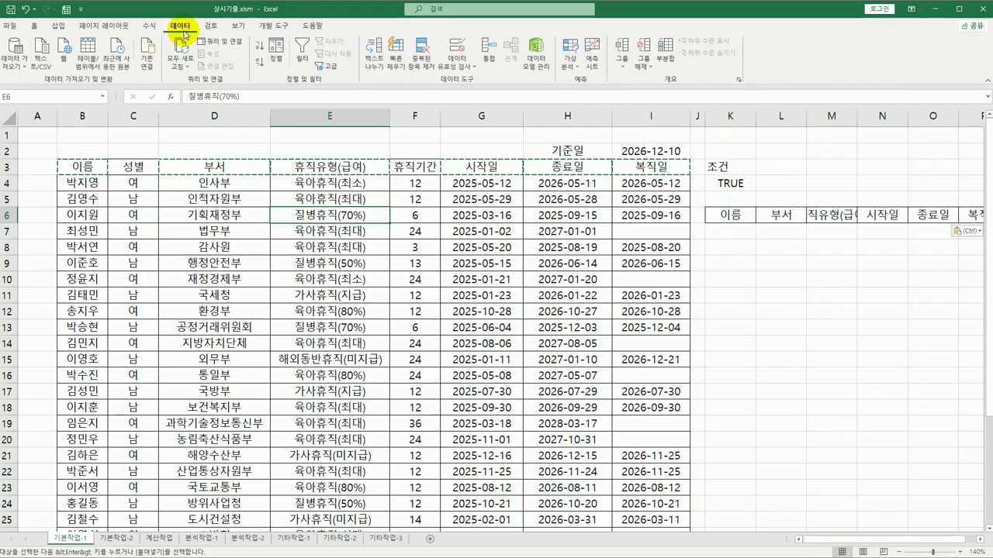
left_click(324, 70)
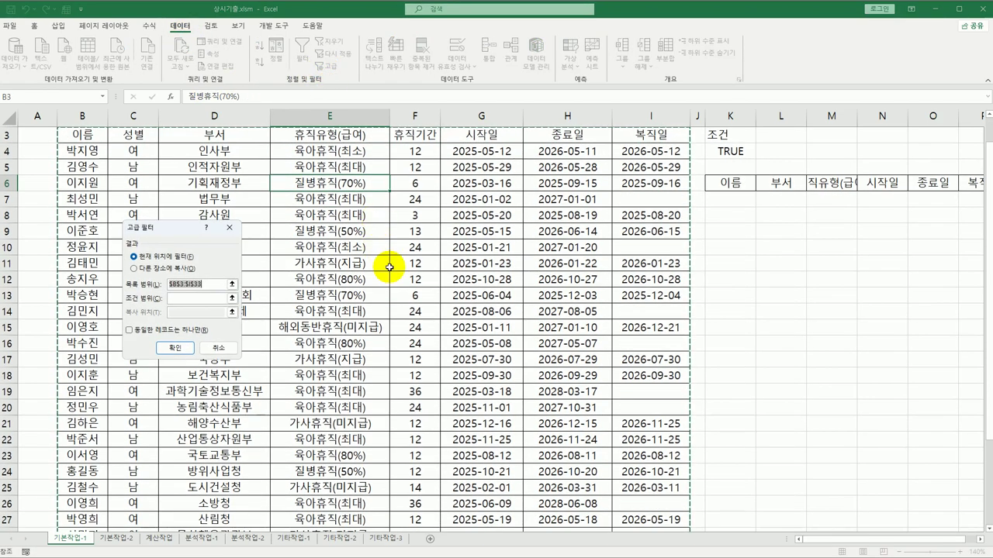
scroll(388, 266, "down", 3)
scroll(388, 267, "up", 4)
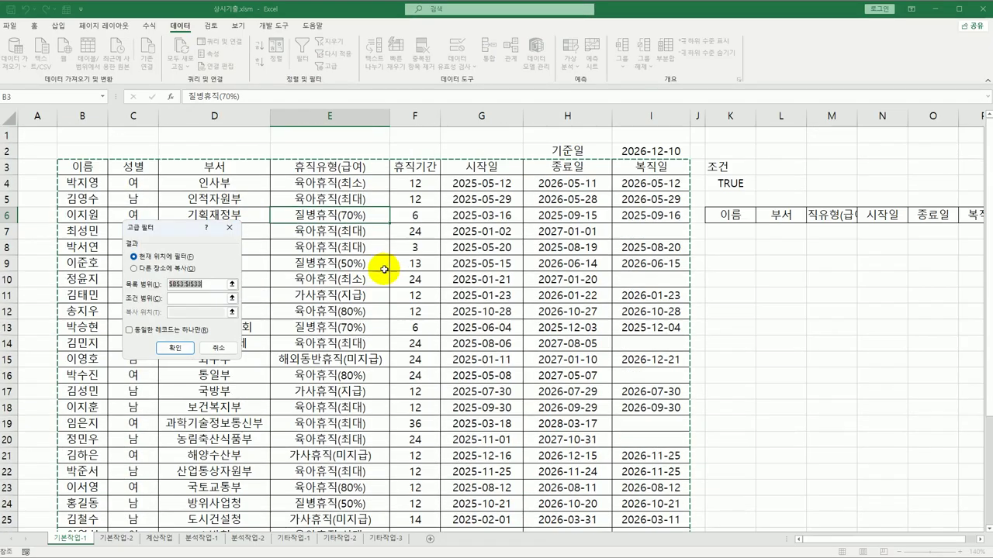
left_click(175, 300)
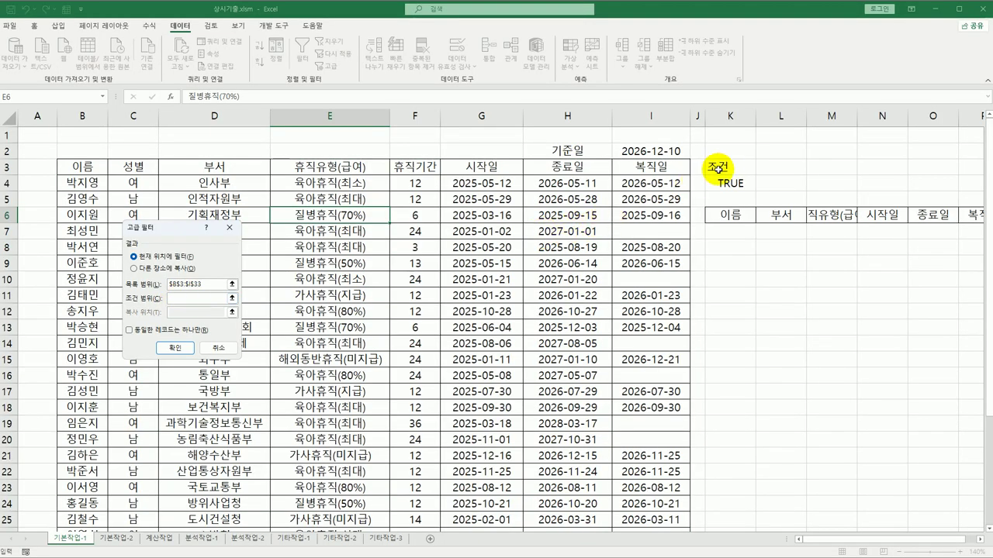
left_click_drag(718, 166, 722, 183)
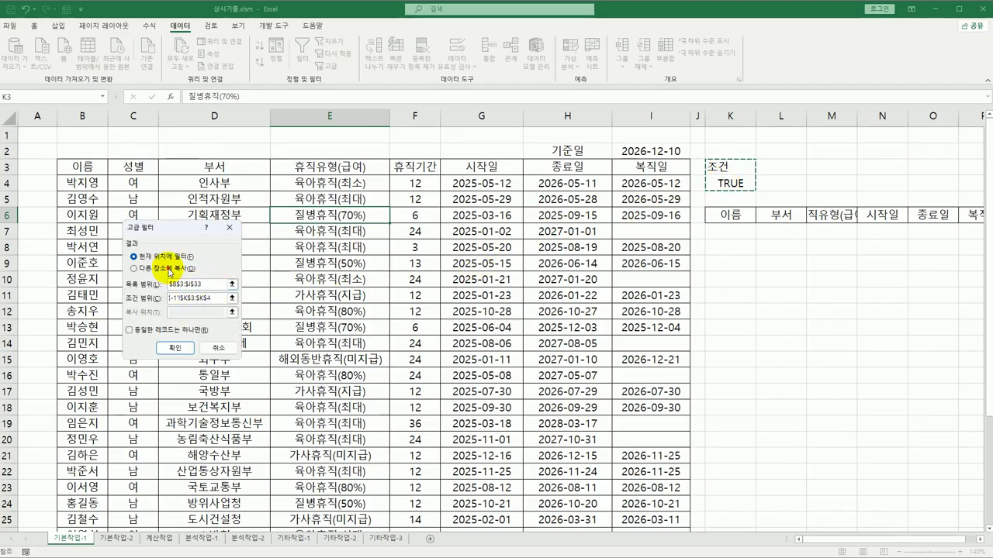
Choose to copy the filter results to another location, set the destination to the headers K6:P6, and run the filter
left_click(166, 268)
left_click(178, 311)
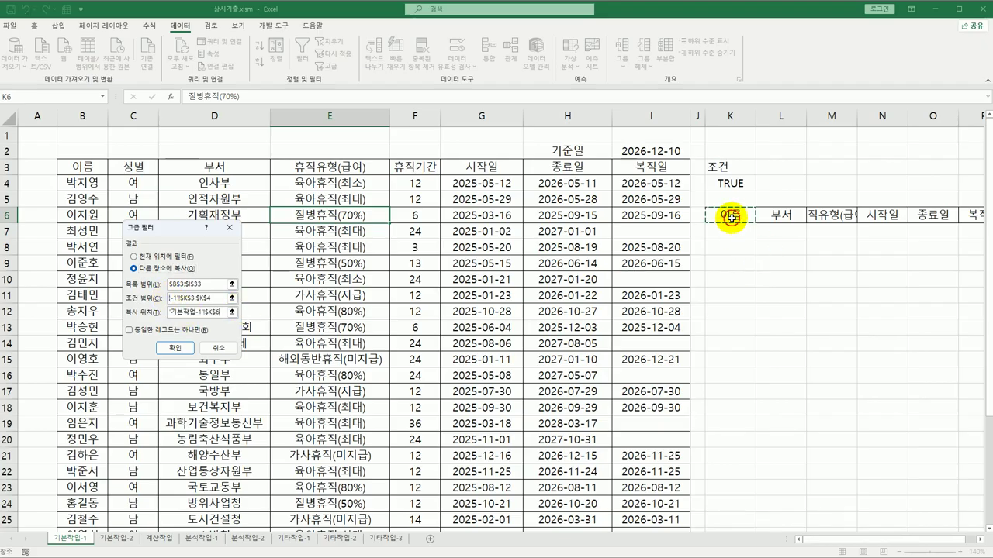
left_click_drag(731, 217, 968, 217)
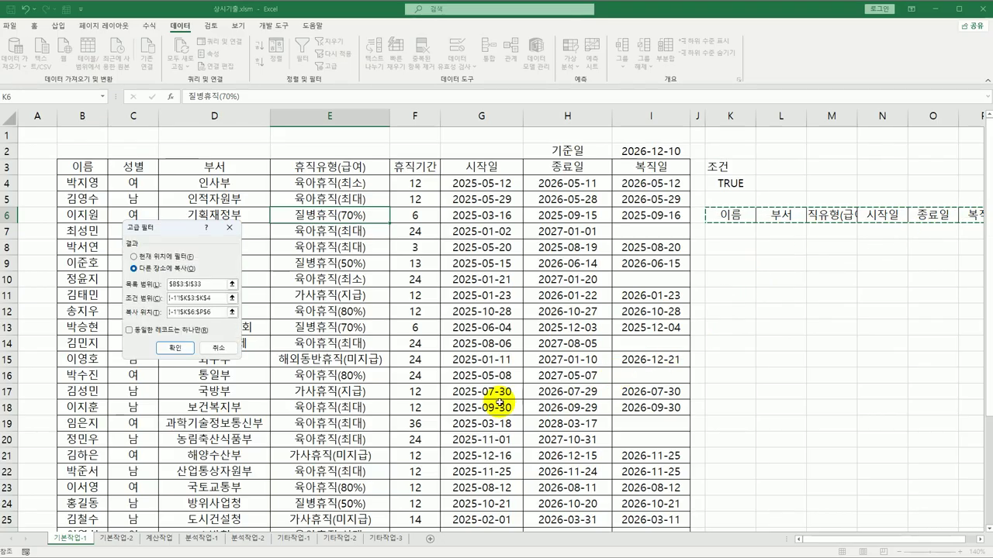
left_click(175, 348)
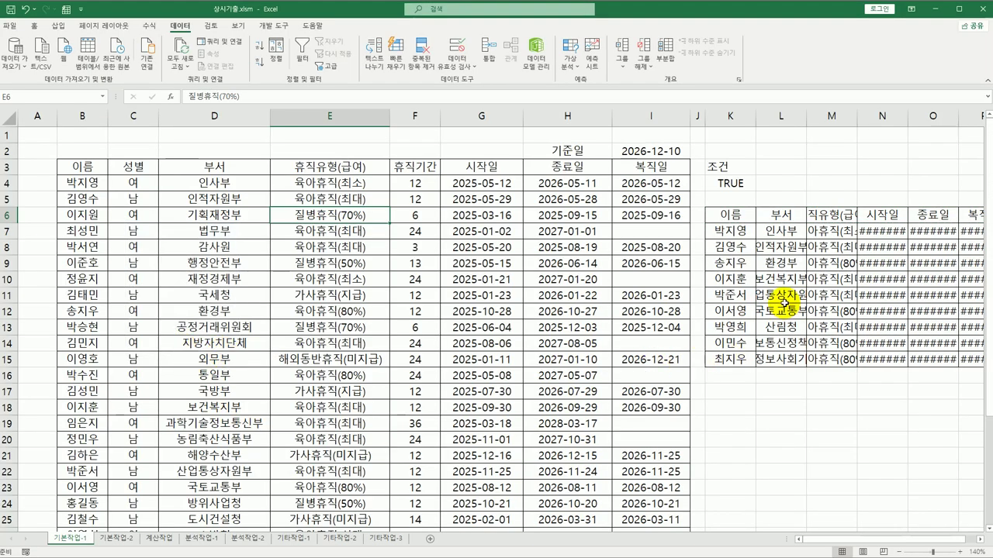
Auto-fit the widths of columns L, M and N:P to the extracted records
double_click(806, 118)
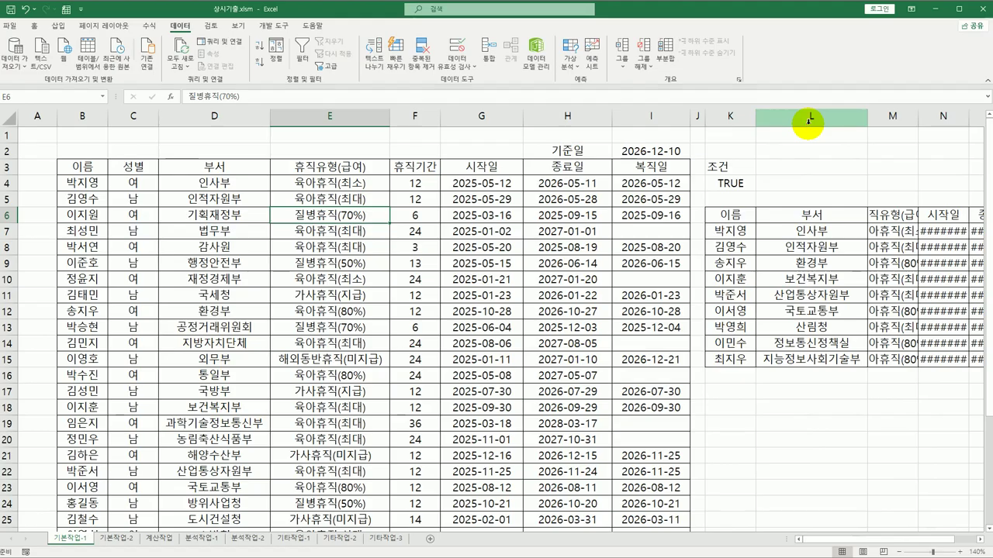
double_click(916, 116)
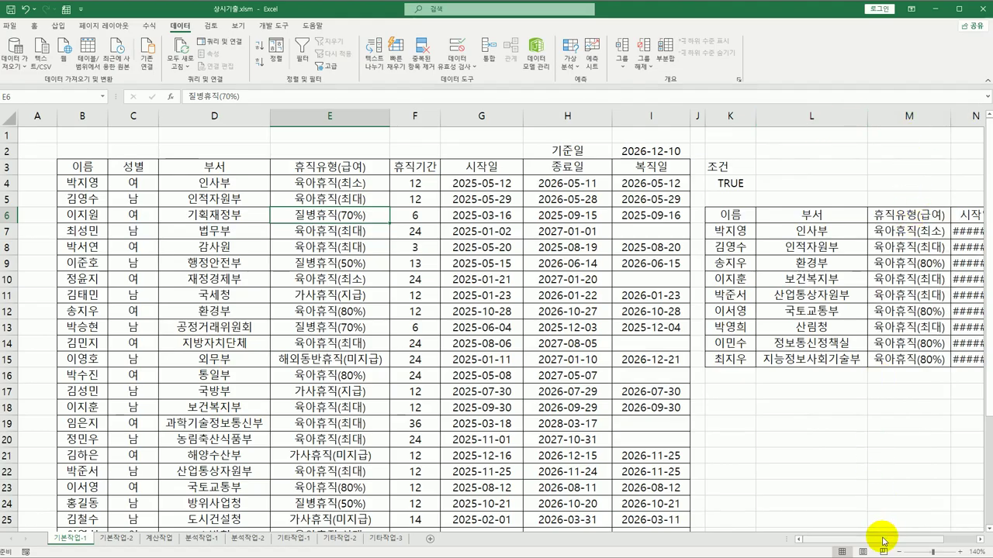
left_click_drag(884, 537, 893, 538)
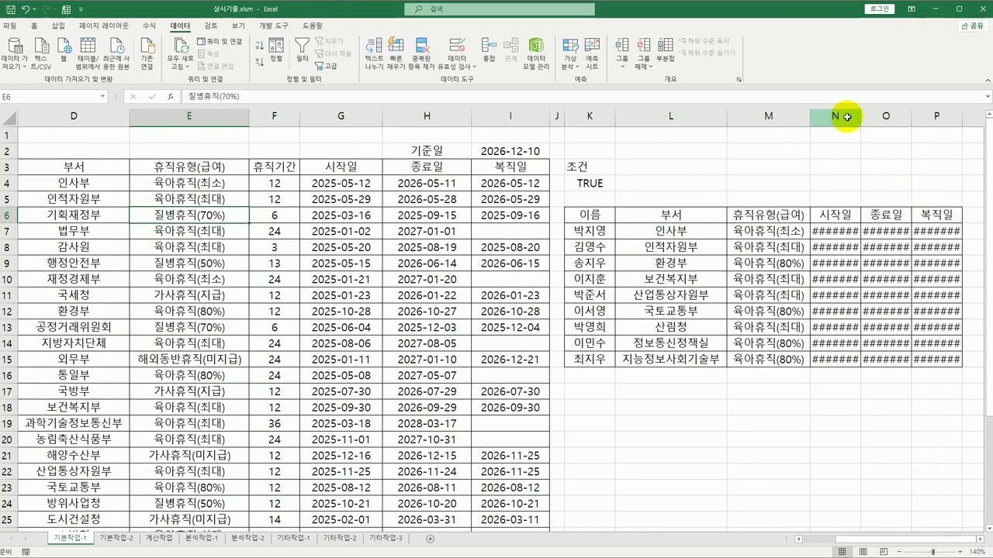
left_click_drag(833, 114, 961, 114)
double_click(961, 115)
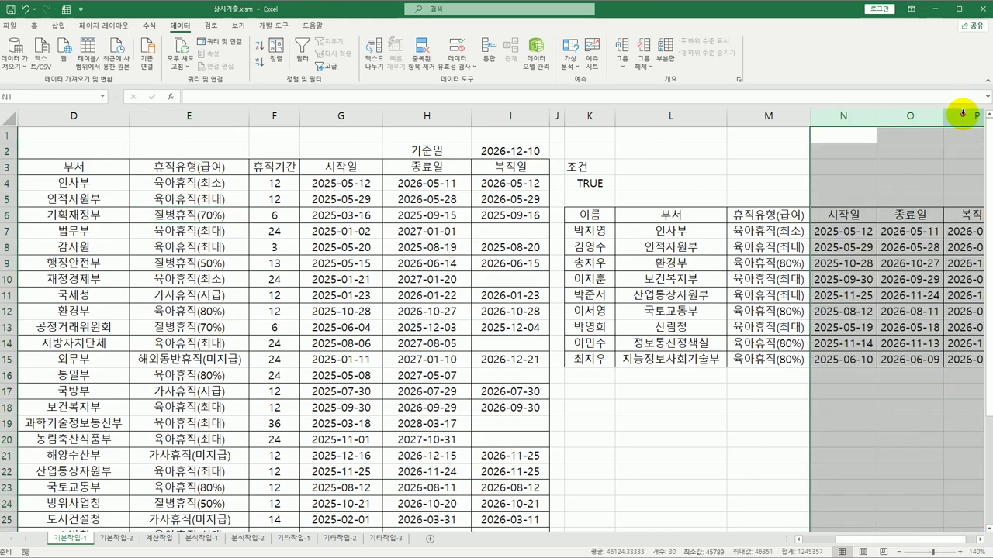
left_click(588, 227)
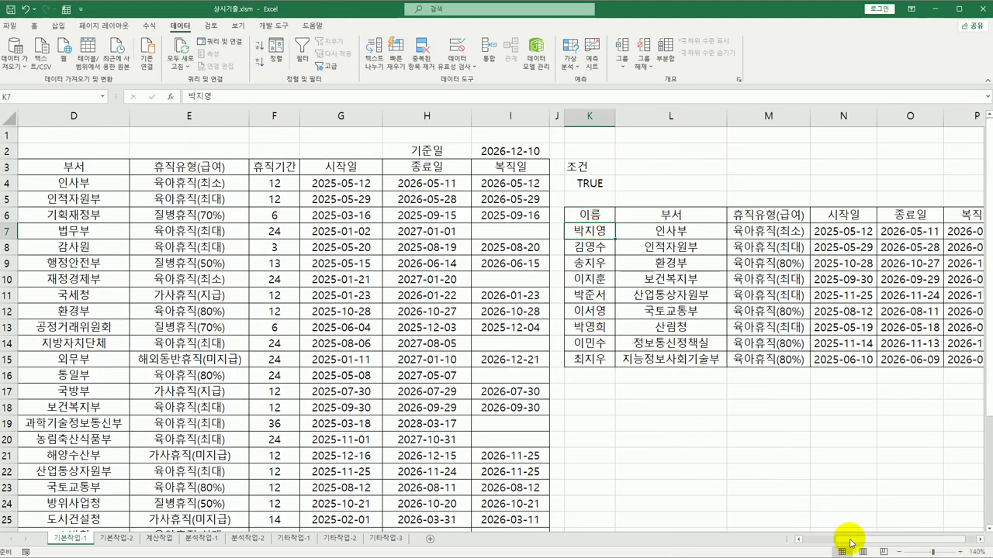
Create a new conditional formatting rule for the table records B4:I33, choosing the rule type that uses a formula
left_click_drag(850, 540, 799, 540)
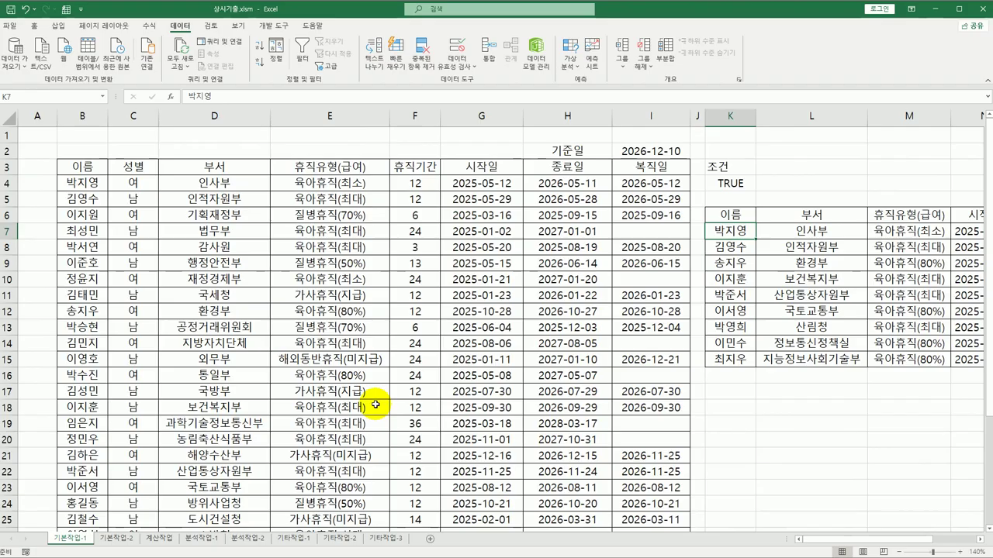
left_click(85, 168)
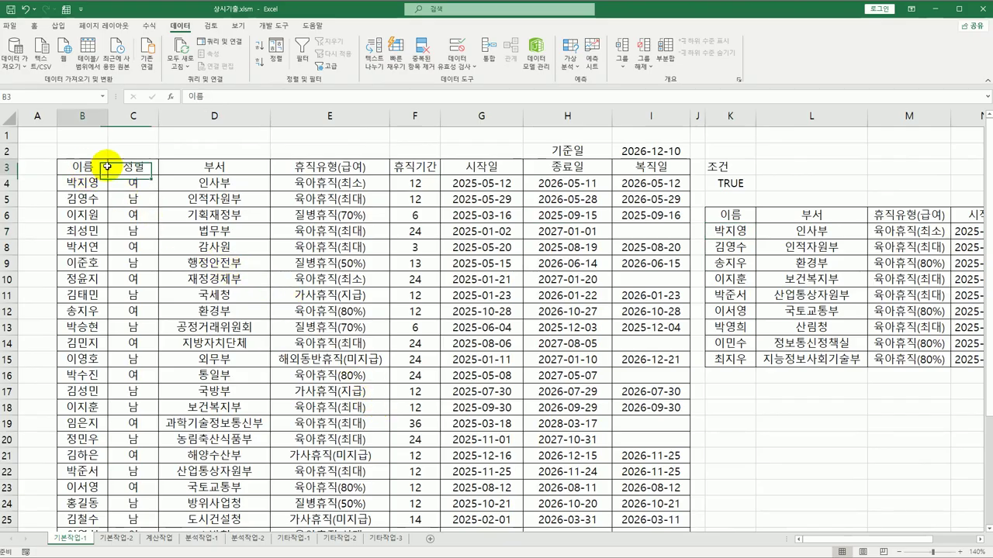
left_click_drag(107, 166, 648, 169)
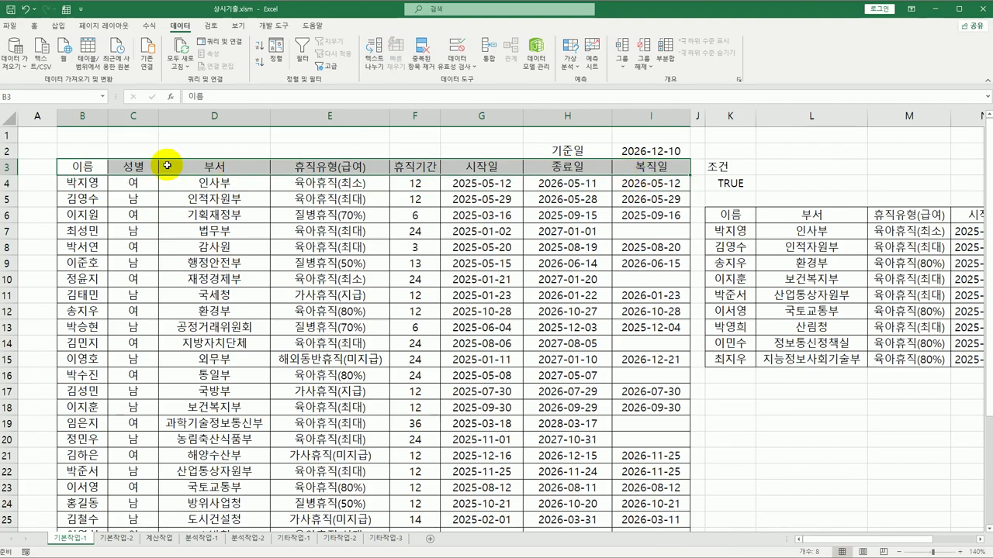
left_click(91, 184)
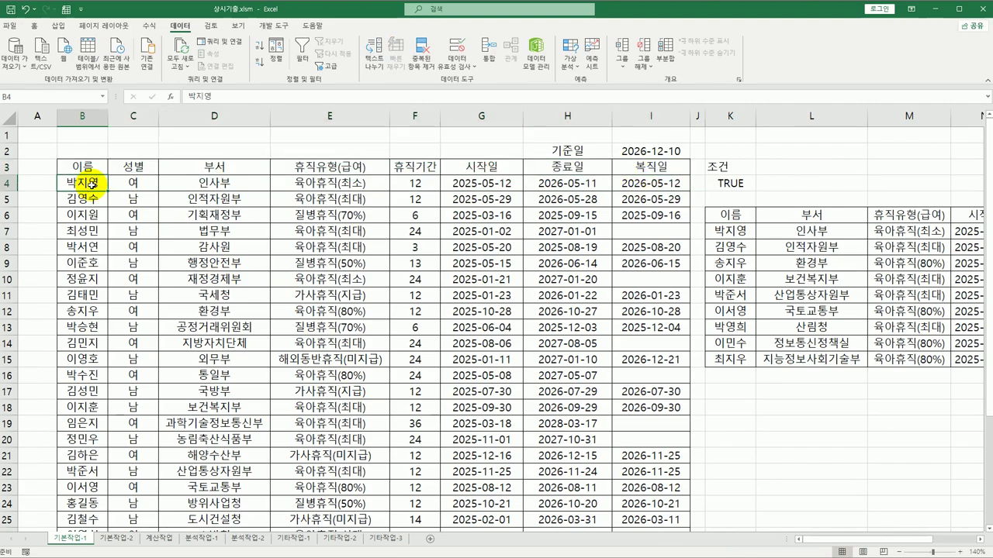
left_click_drag(91, 183, 636, 501)
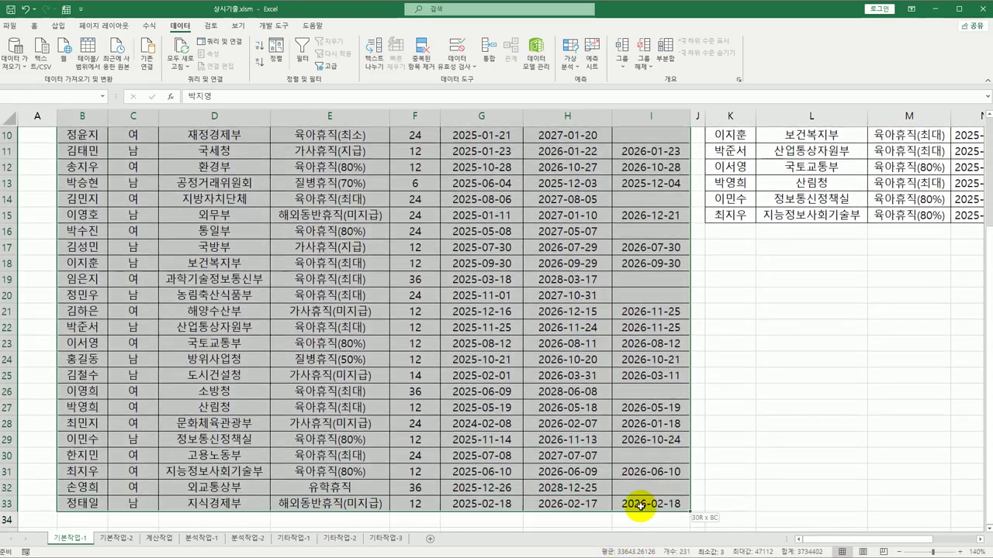
scroll(594, 380, "up", 3)
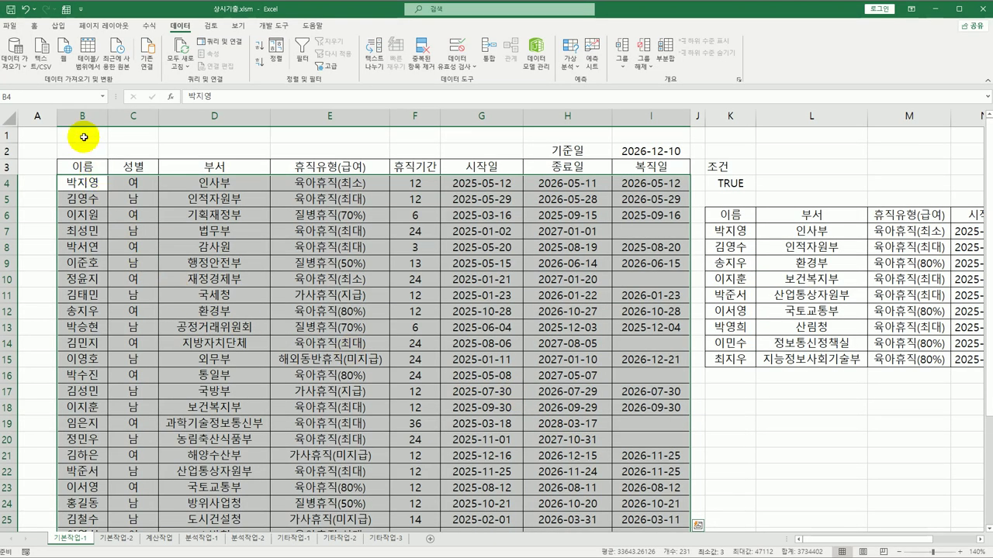
left_click(34, 28)
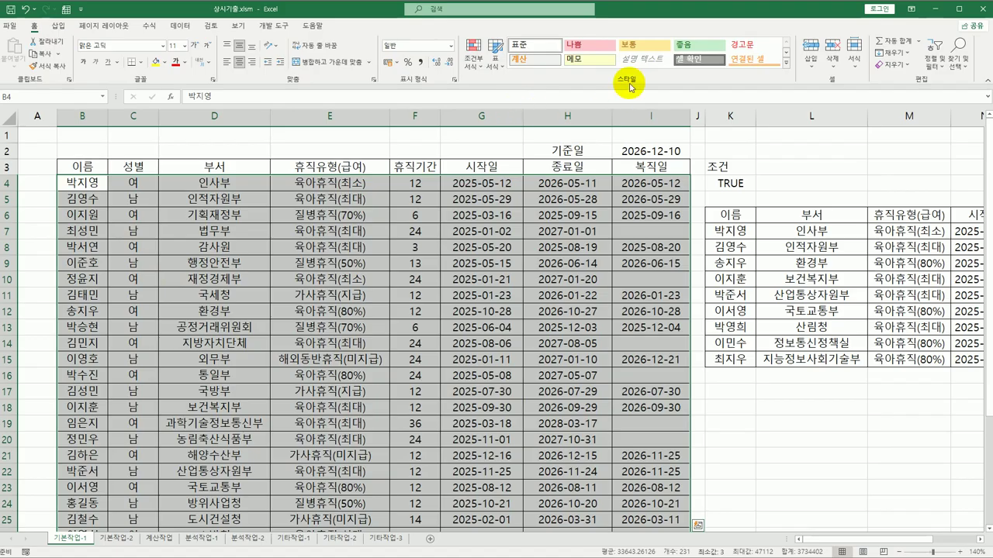
left_click(473, 68)
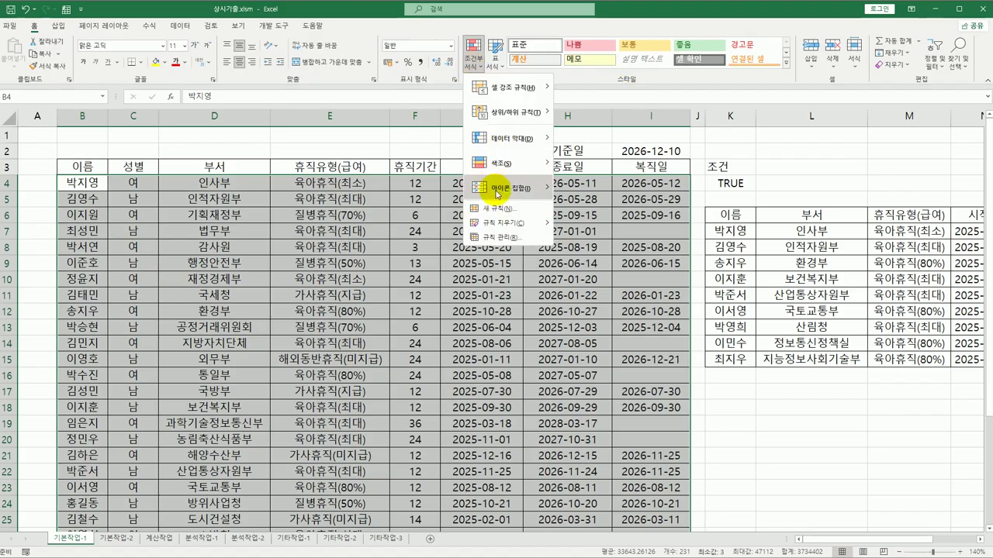
left_click(498, 212)
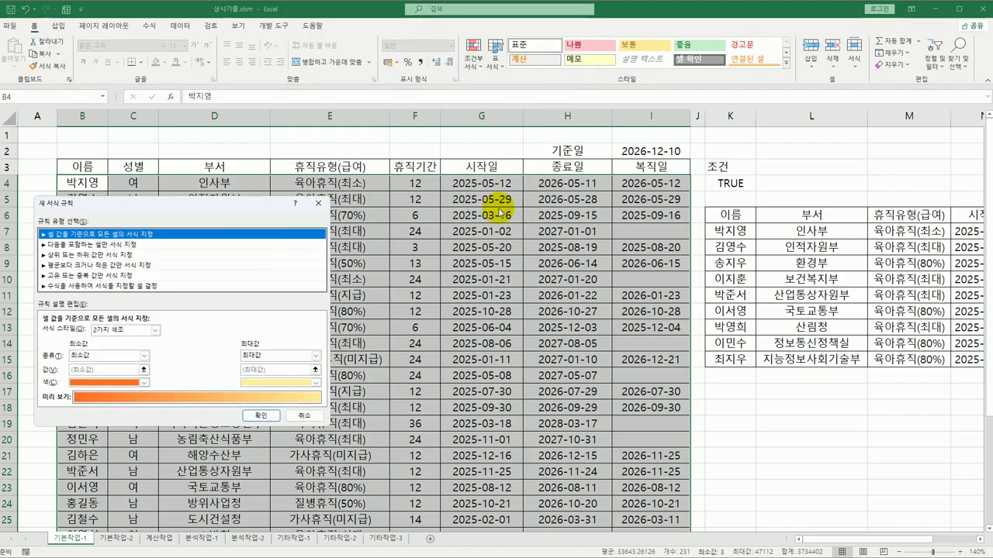
left_click_drag(212, 202, 362, 124)
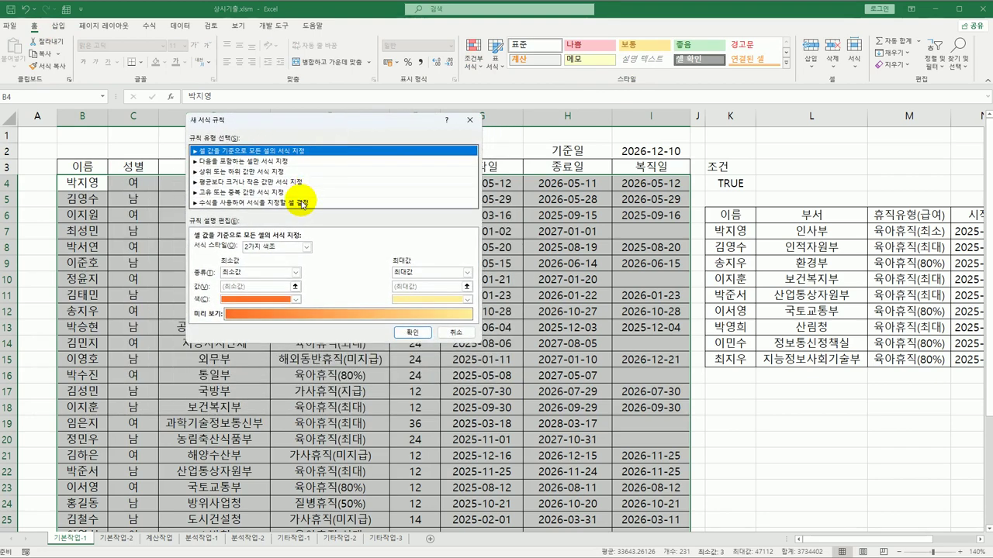
left_click(303, 204)
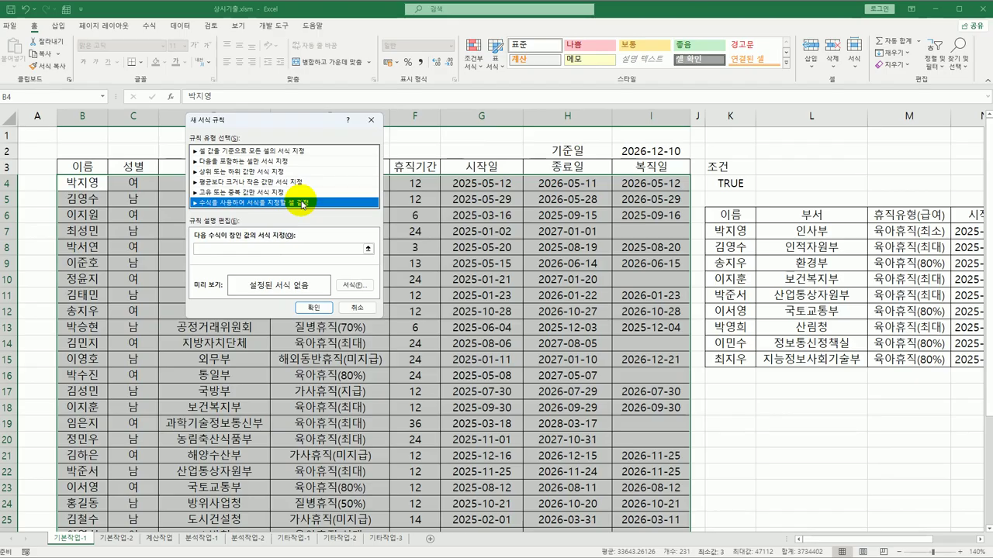
Begin the rule's formula with =and(days( for the leave records
left_click(270, 249)
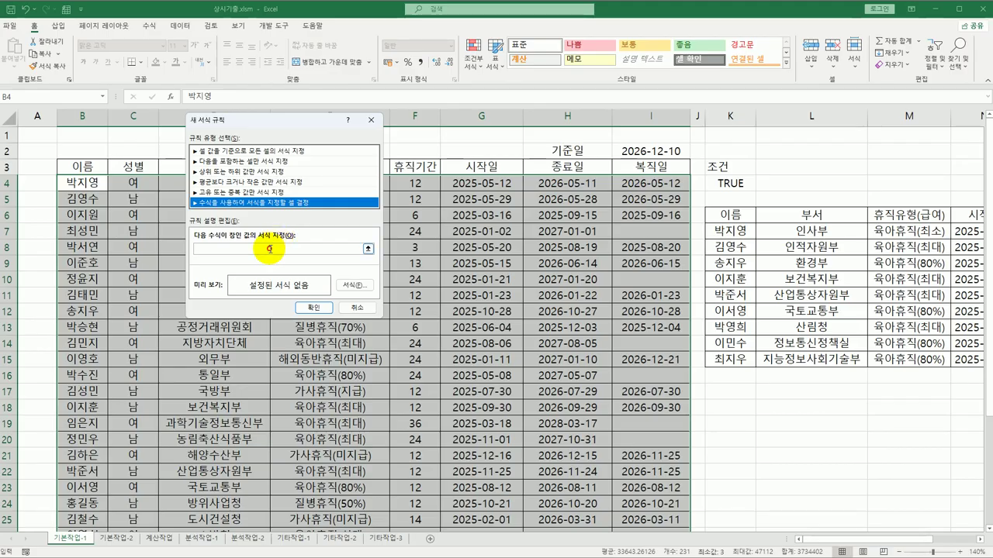
left_click_drag(269, 122, 183, 244)
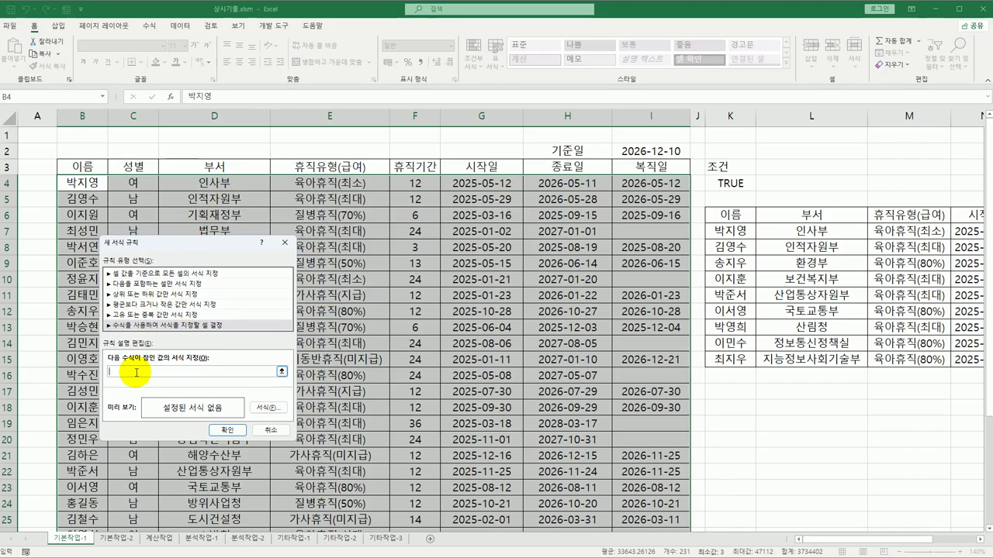
left_click_drag(157, 249, 99, 147)
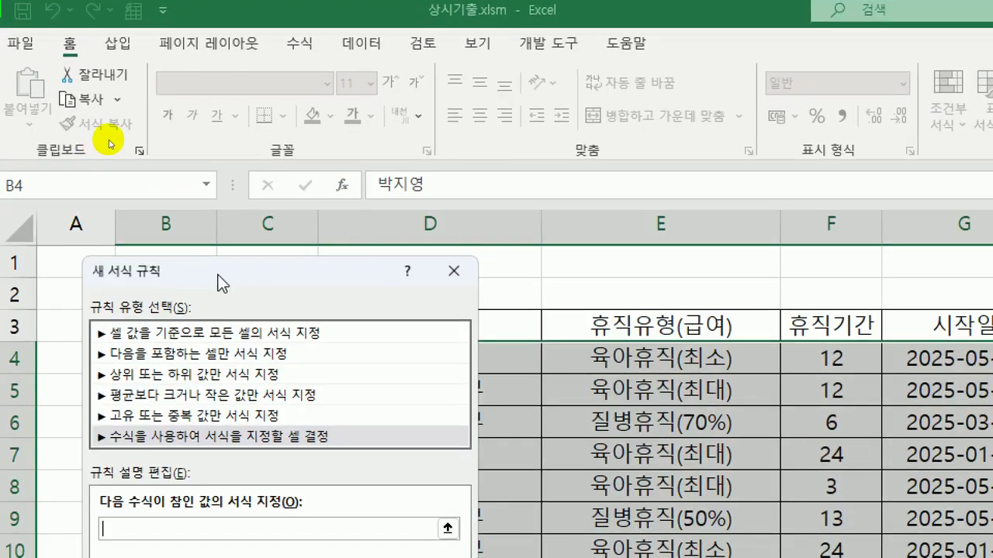
left_click_drag(99, 146, 297, 67)
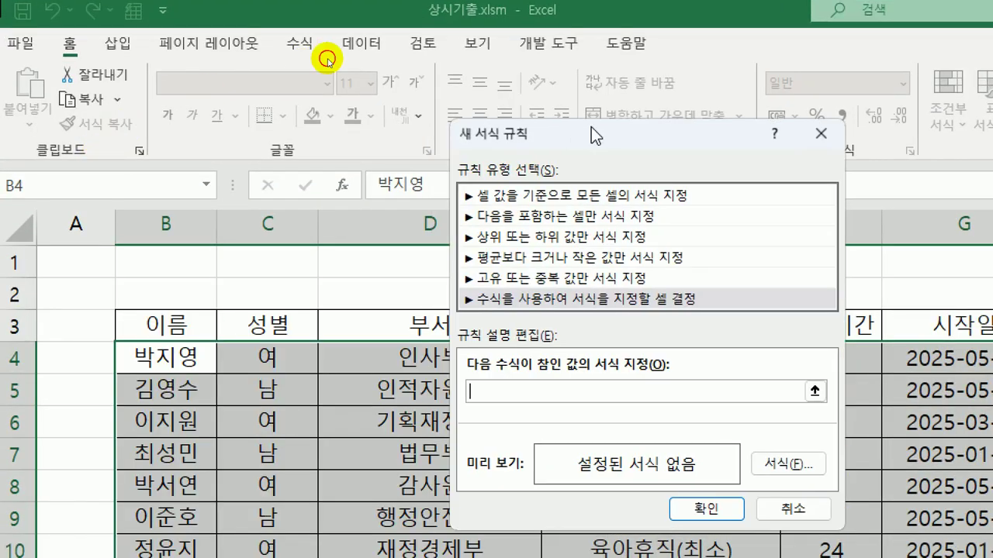
left_click_drag(591, 127, 752, 77)
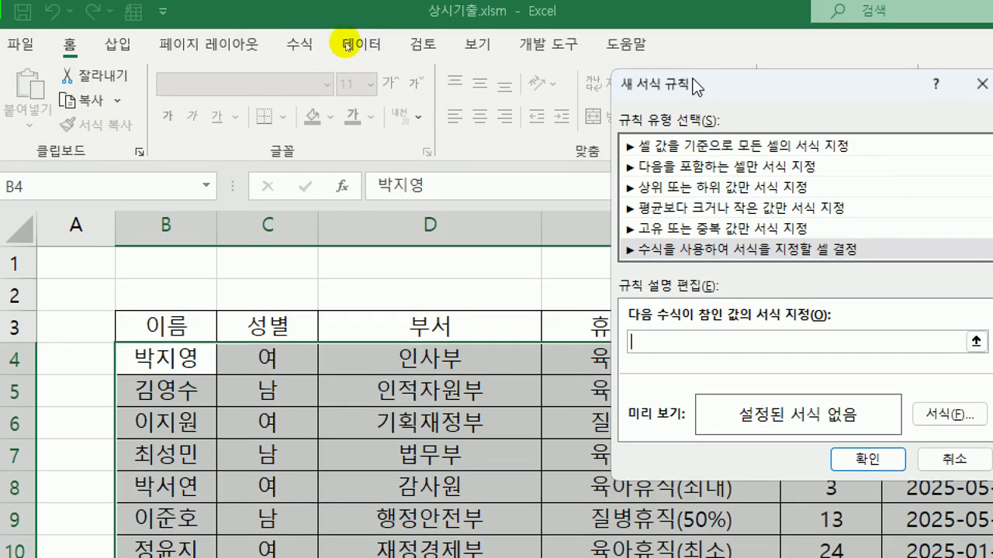
left_click_drag(694, 85, 536, 75)
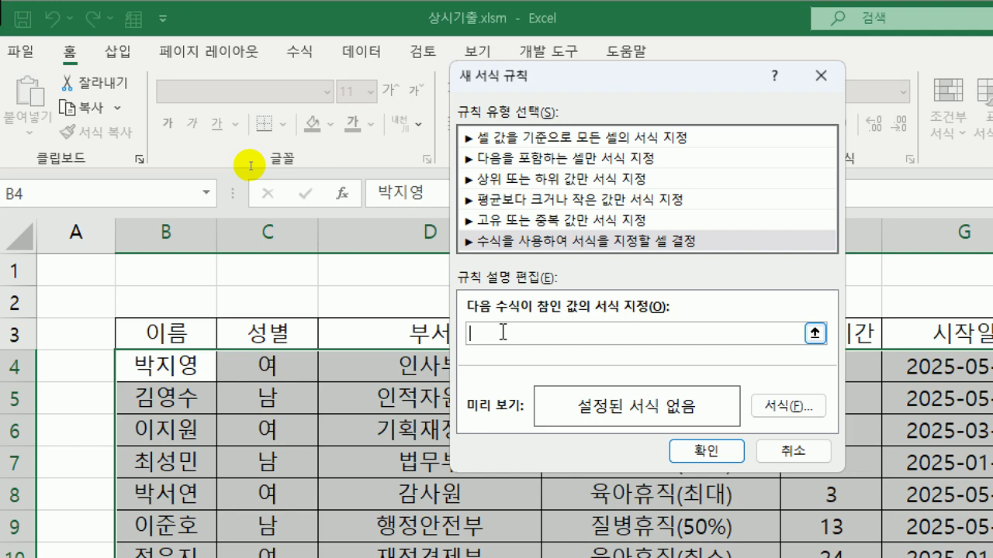
type("=and(")
type("dasy(")
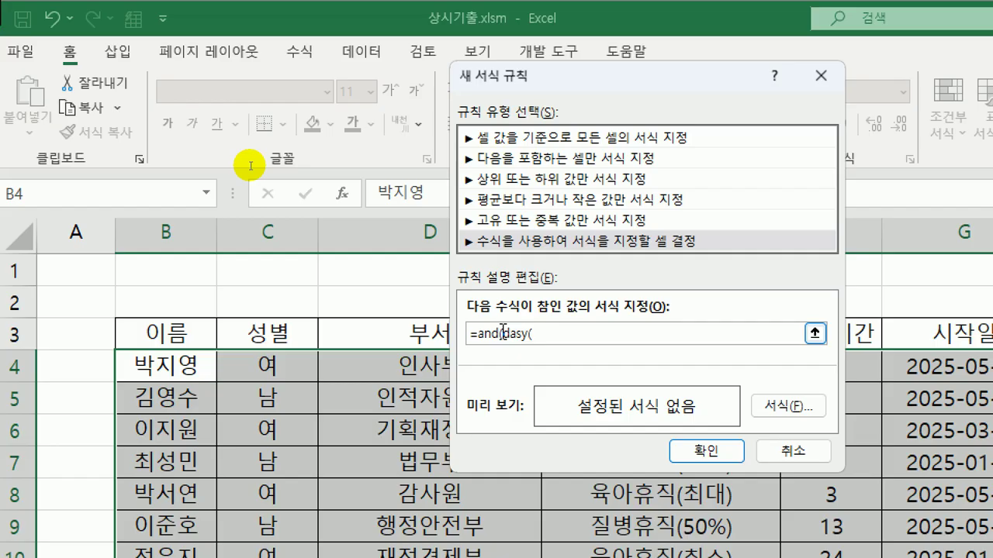
key("BackSpace")
key("BackSpace")
key("BackSpace")
type("ys(")
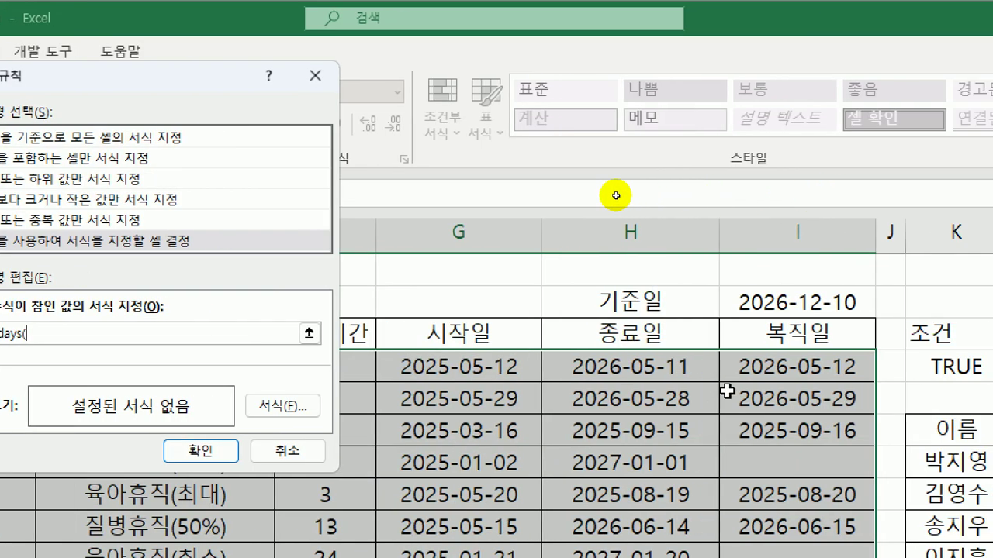
Give DAYS the column-locked references $I4 and $H4, and require its result to be <=30 as the first AND condition
left_click(771, 366)
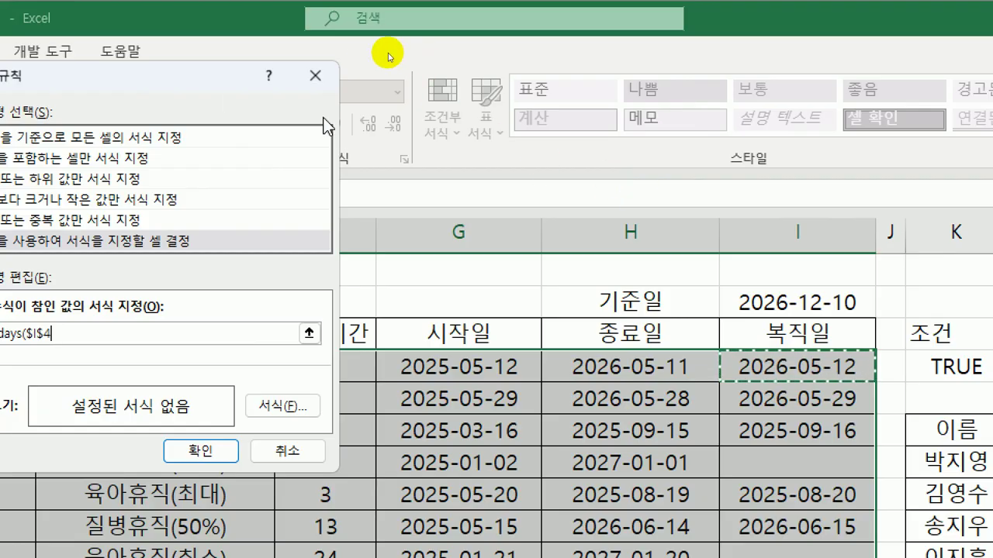
left_click_drag(219, 85, 321, 80)
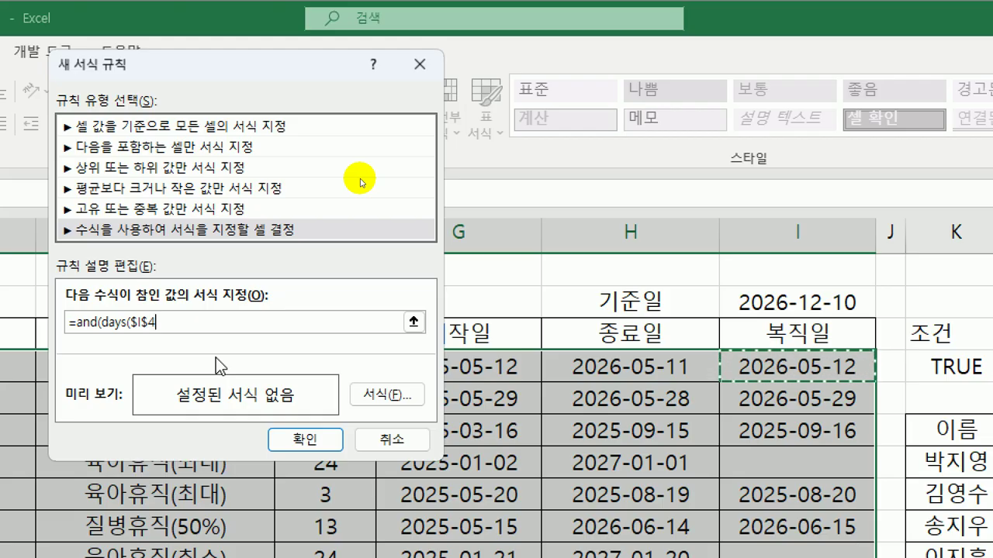
key("F4")
key("F4")
type(",")
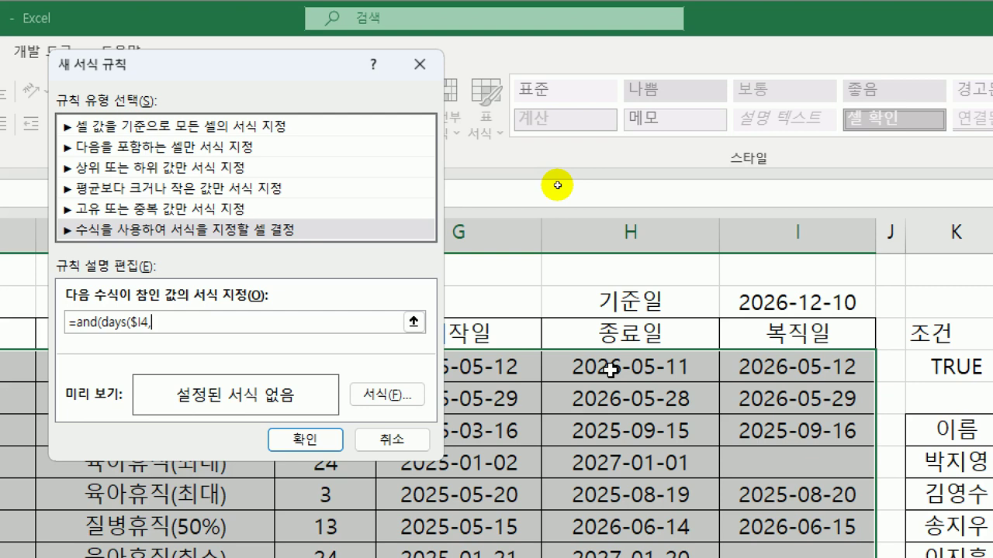
left_click(611, 371)
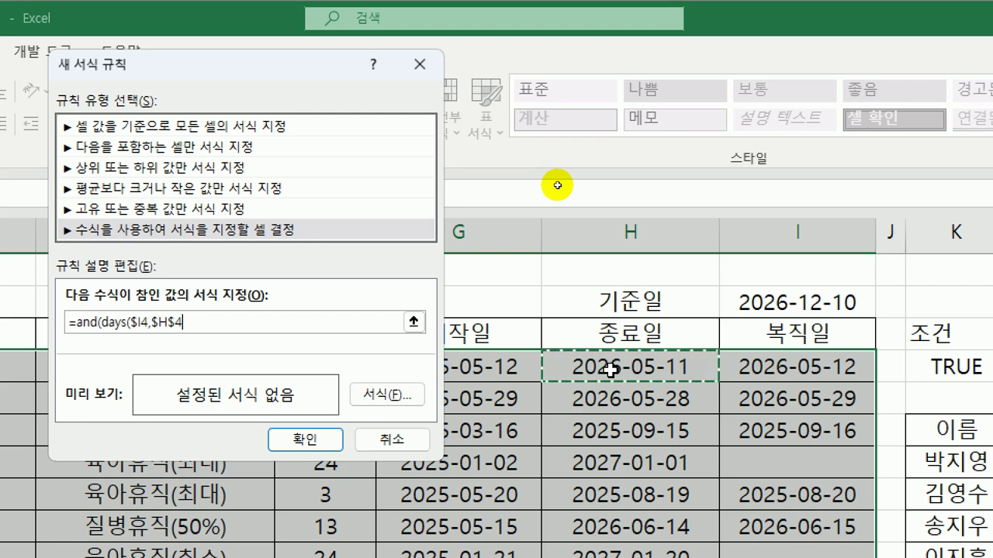
key("F4")
key("F4")
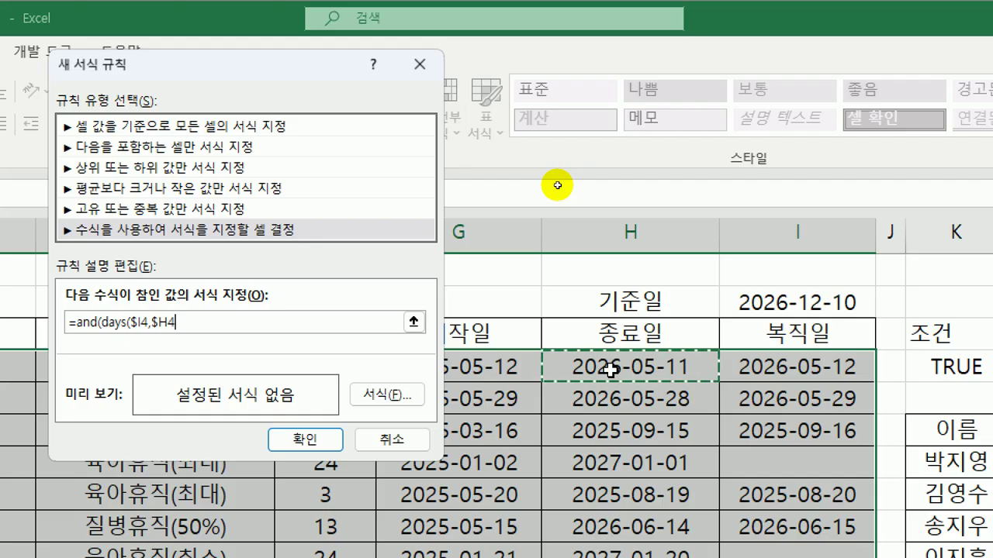
type(")")
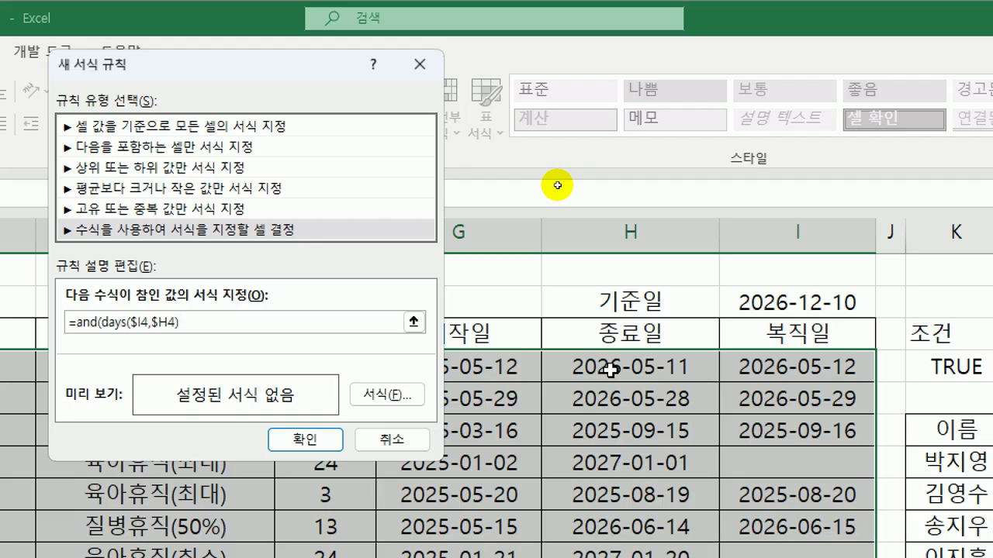
type("<=30,")
Begin the second AND condition with a FIND that searches for the text "미지급"
type("find(\"육")
key("BackSpace")
key("BackSpace")
type("육아")
key("BackSpace")
key("BackSpace")
type("미지급\"")
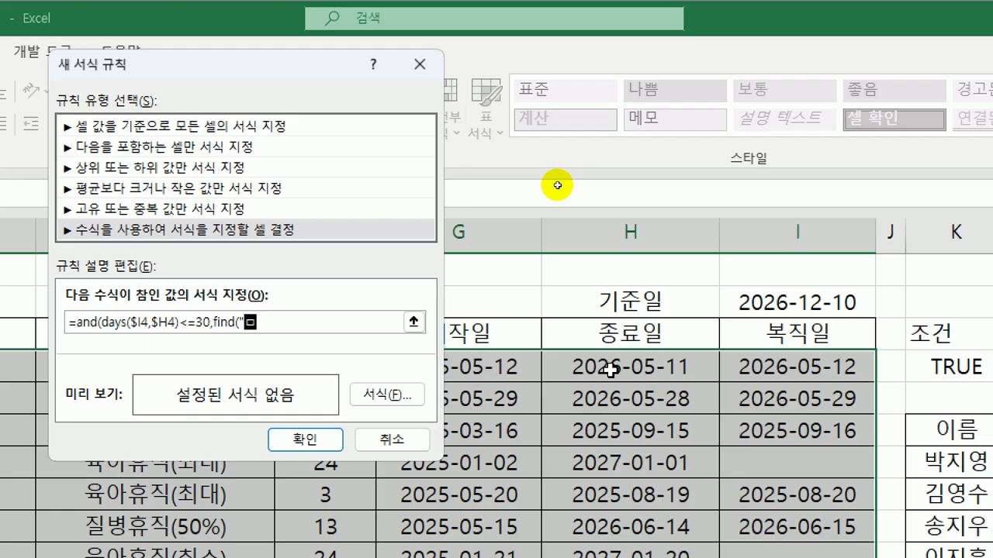
type(",")
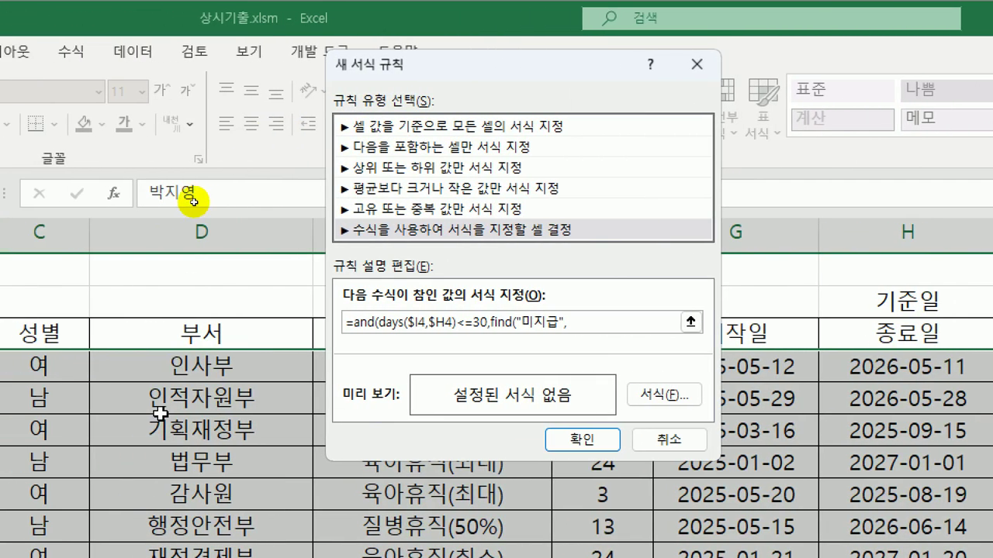
Make FIND search the leave type in column-locked $E4, and require its result to be >0 to complete the formula
left_click_drag(636, 68, 263, 86)
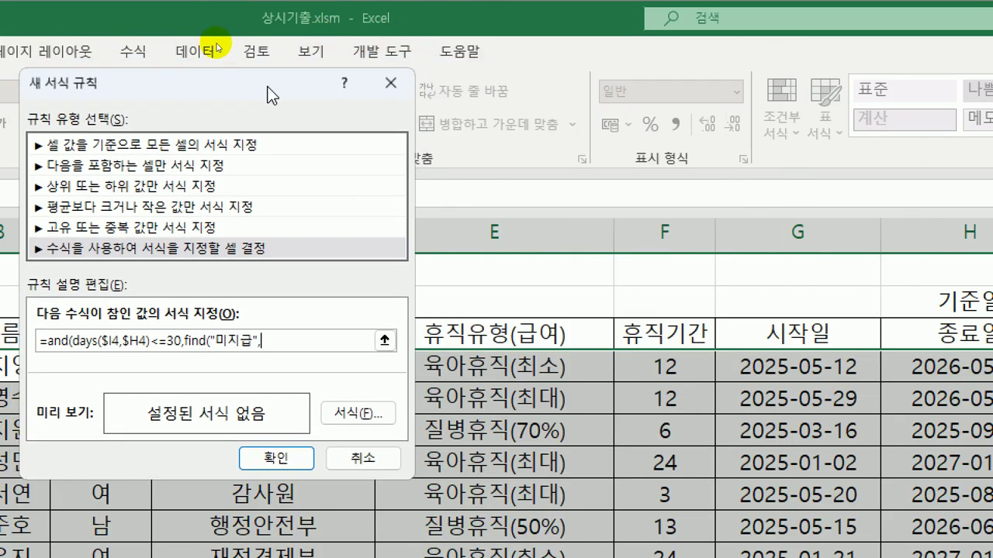
left_click(463, 367)
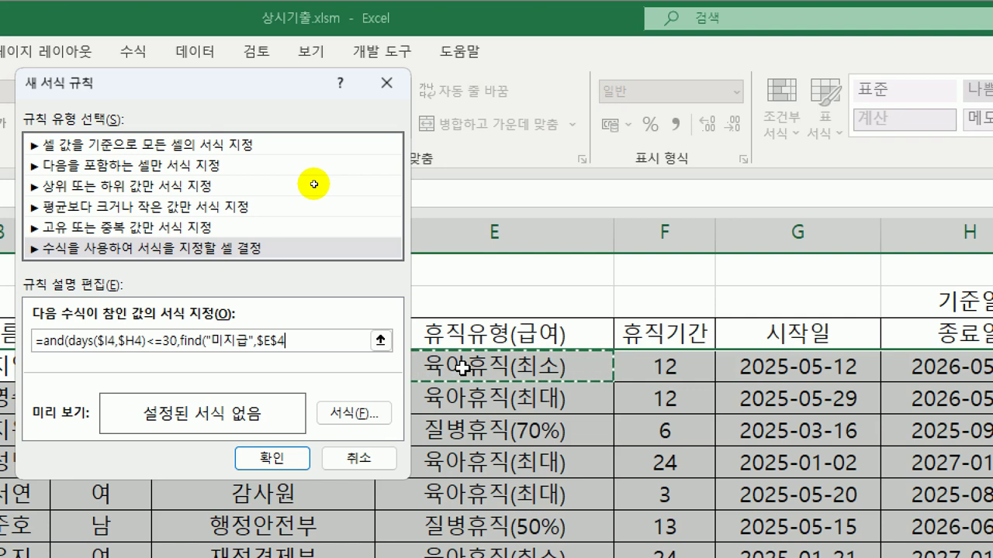
key("F4")
key("F4")
type(")")
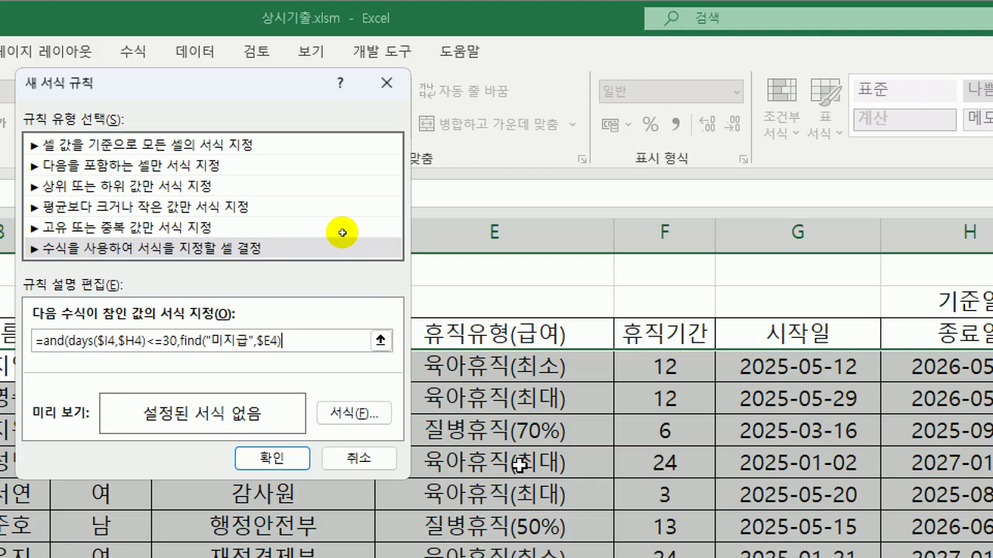
type(">0")
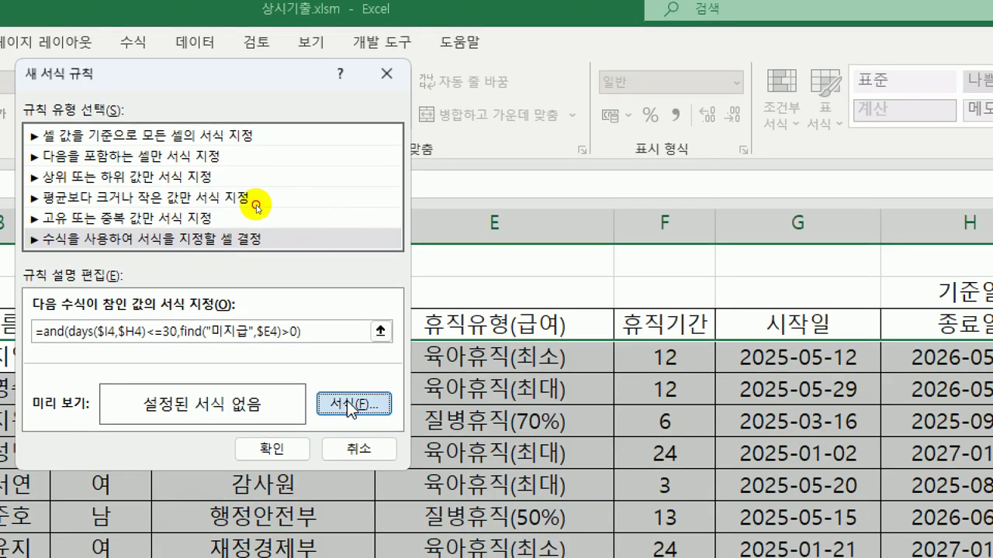
Set the rule's font to bold italic (굵은 기울임꼴) in standard dark blue and apply the rule to the table
left_click(354, 412)
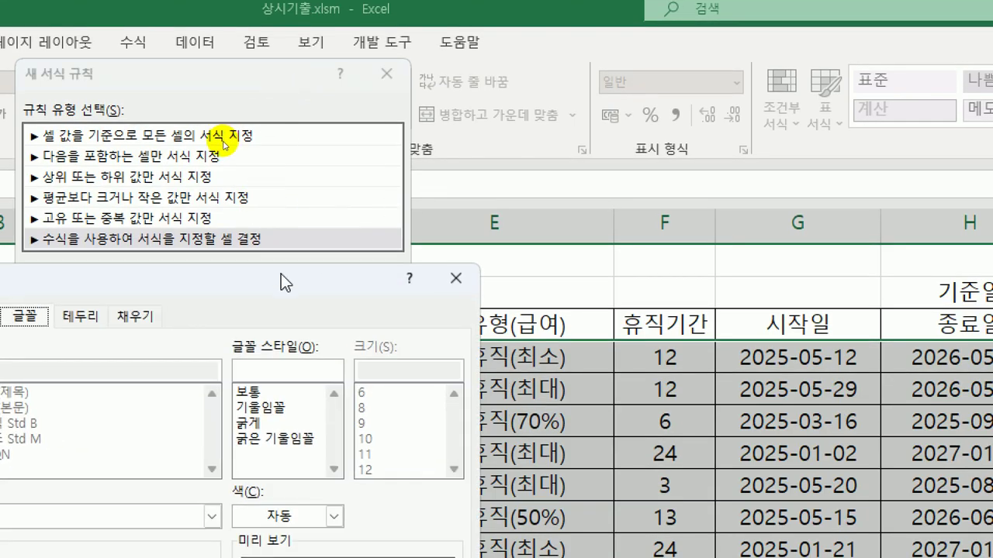
left_click_drag(281, 274, 496, 40)
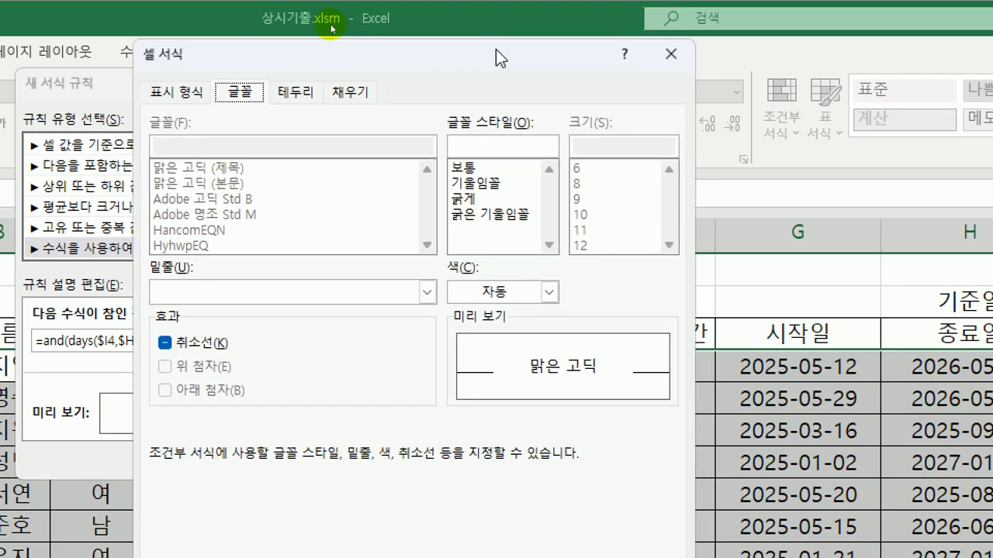
left_click(505, 220)
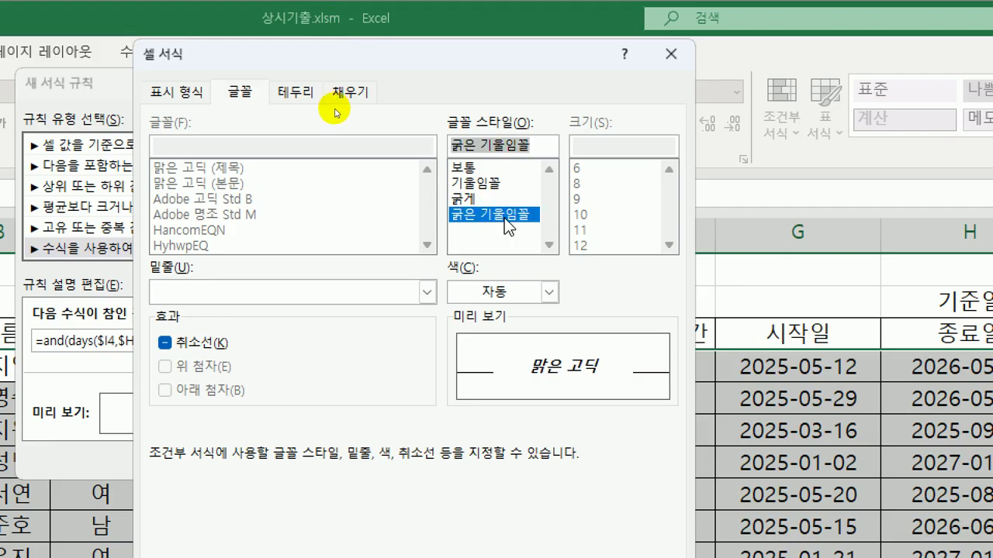
left_click(547, 291)
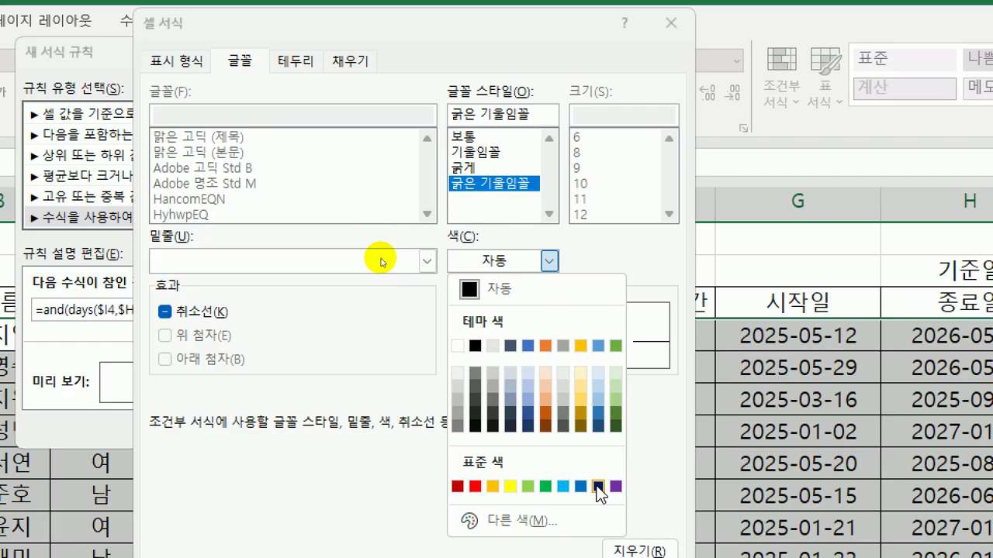
left_click(598, 487)
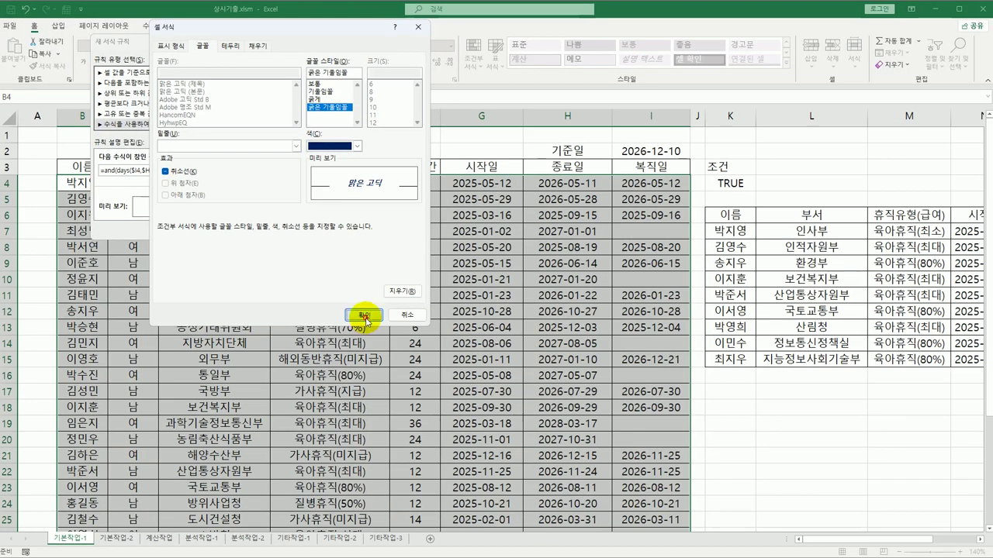
left_click(365, 313)
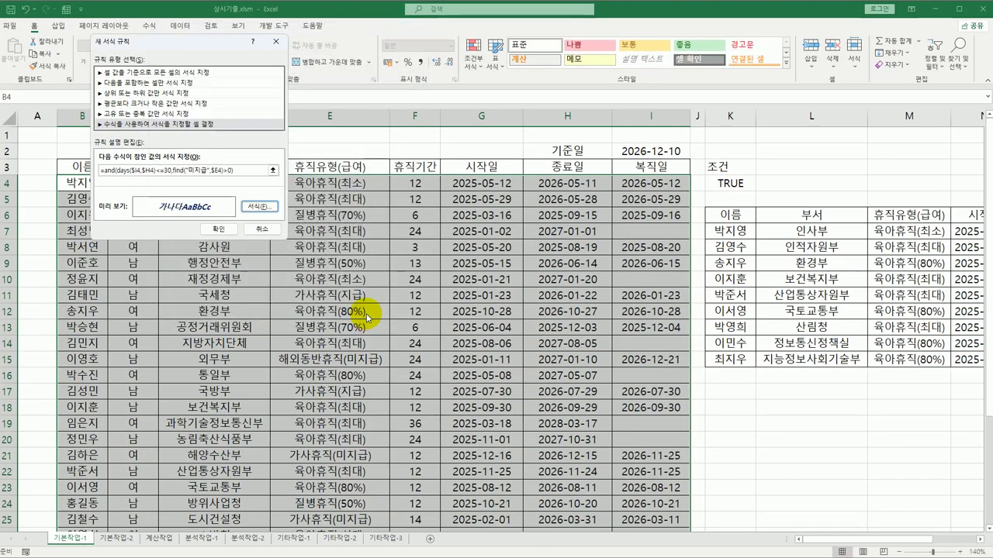
left_click_drag(205, 44, 477, 251)
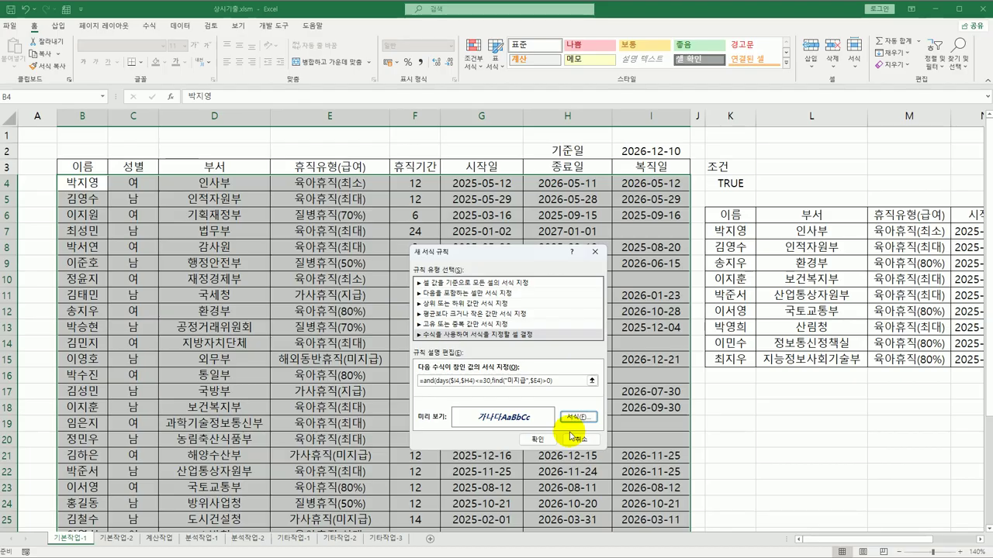
left_click(538, 439)
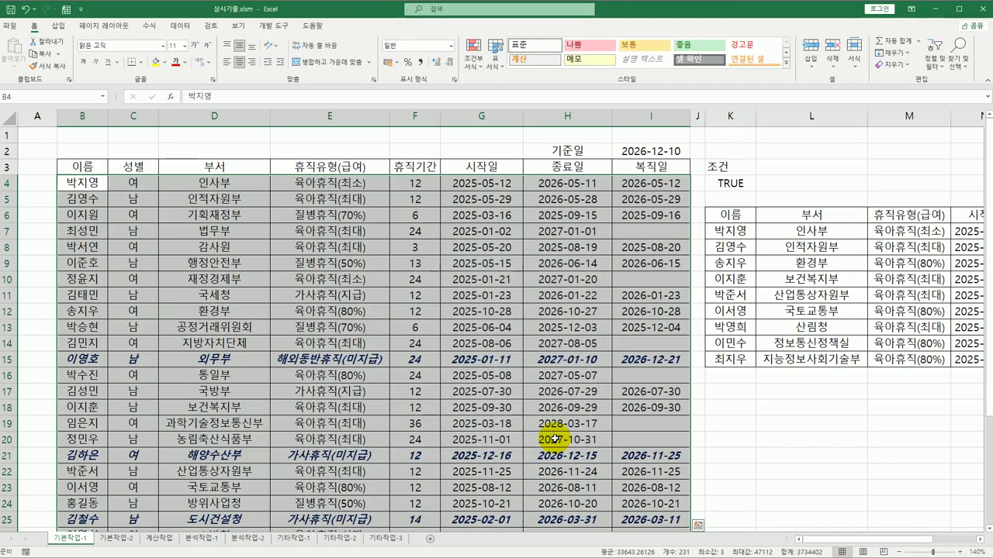
left_click(380, 360)
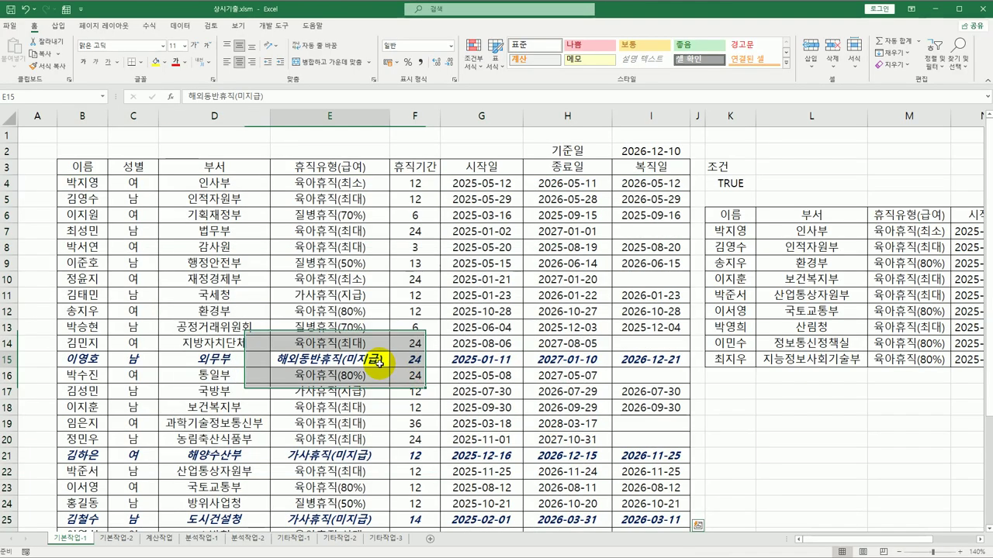
left_click(365, 455)
left_click(569, 364)
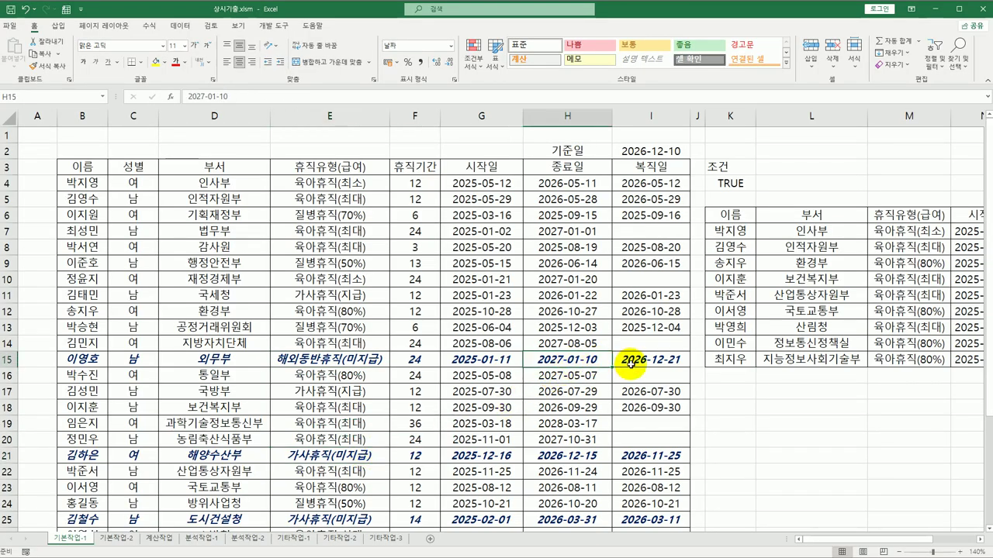
left_click(631, 365)
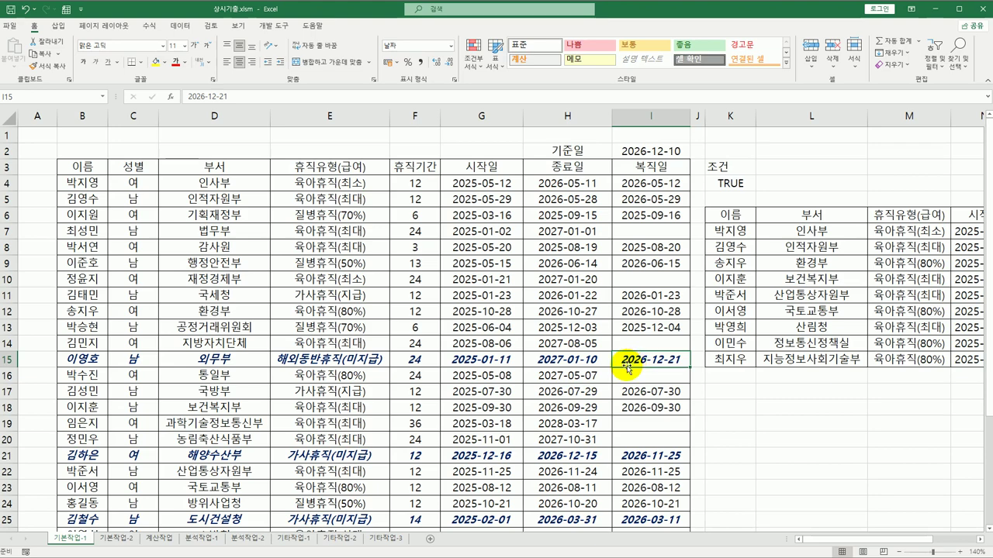
Go to sheet 기본작업-2 and check the print area already defined in its page setup
left_click(116, 538)
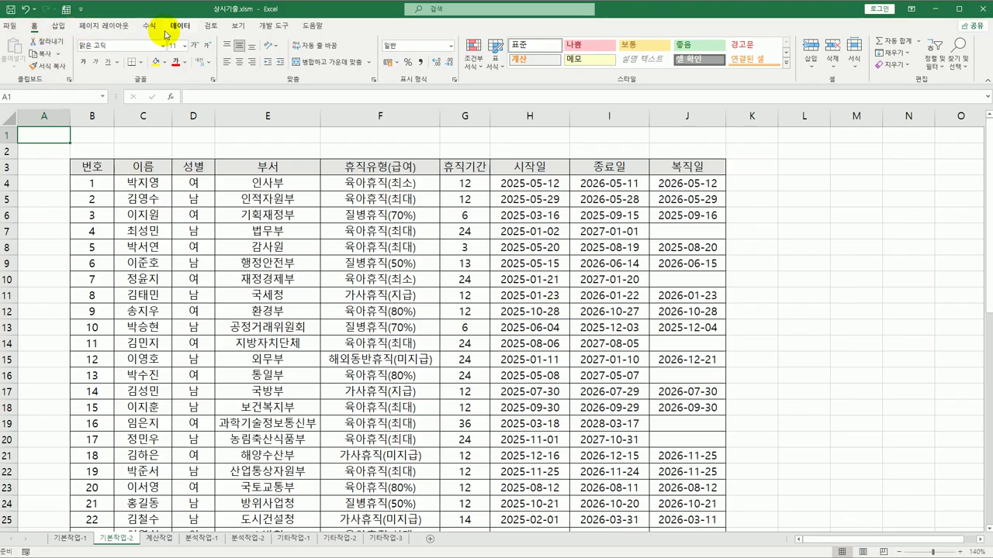
left_click(103, 26)
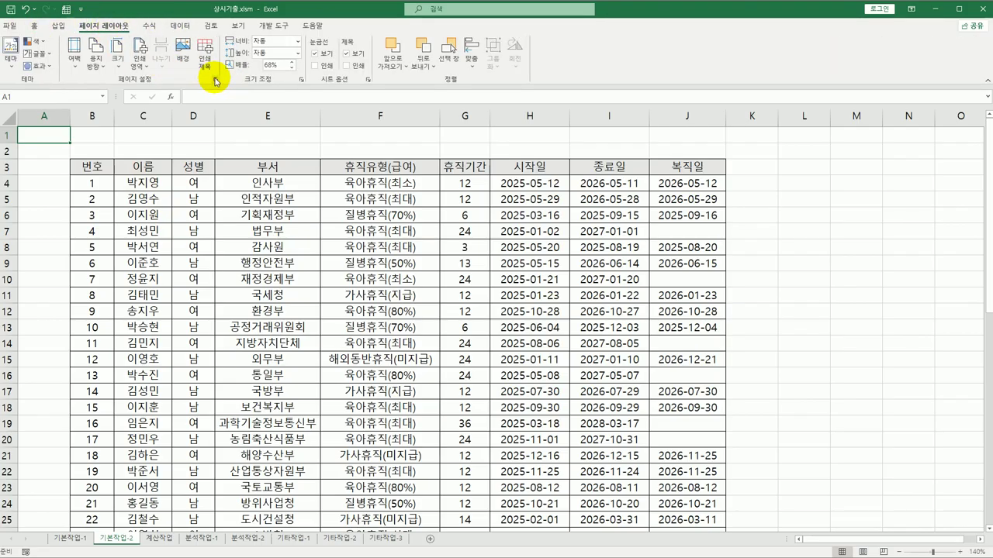
left_click(205, 68)
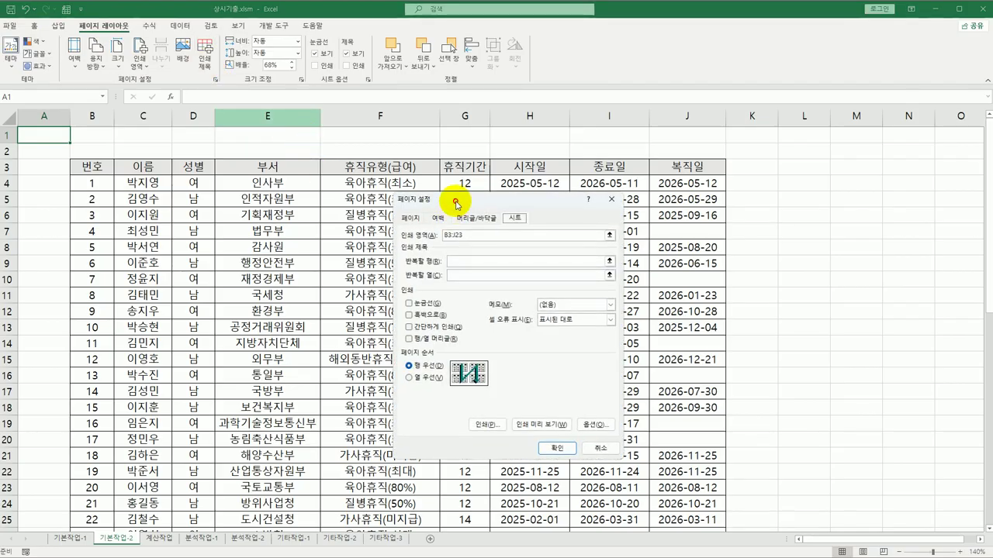
left_click_drag(449, 194, 365, 197)
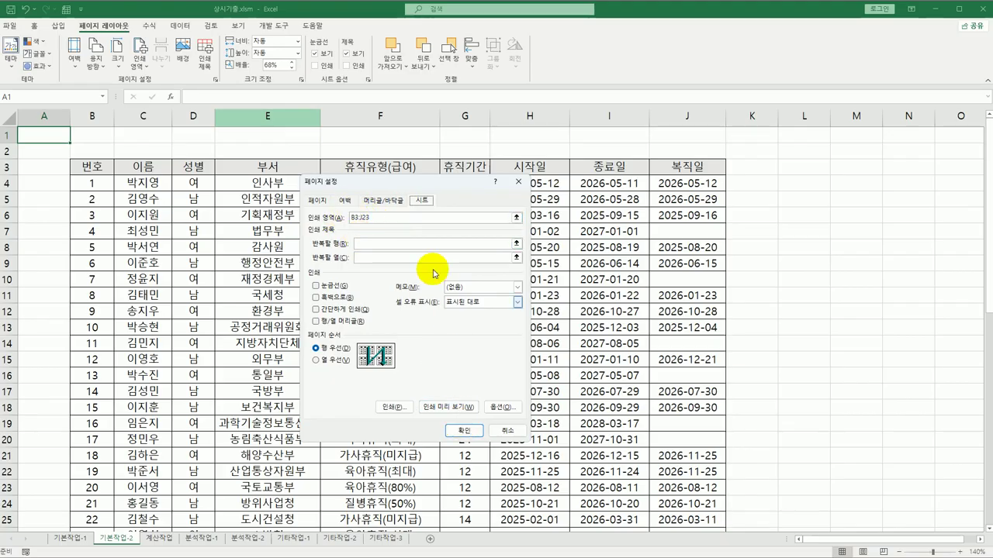
left_click(507, 430)
Add the range B34:J52 to the sheet's existing print area and check the combined area in the page setup
scroll(241, 366, "down", 6)
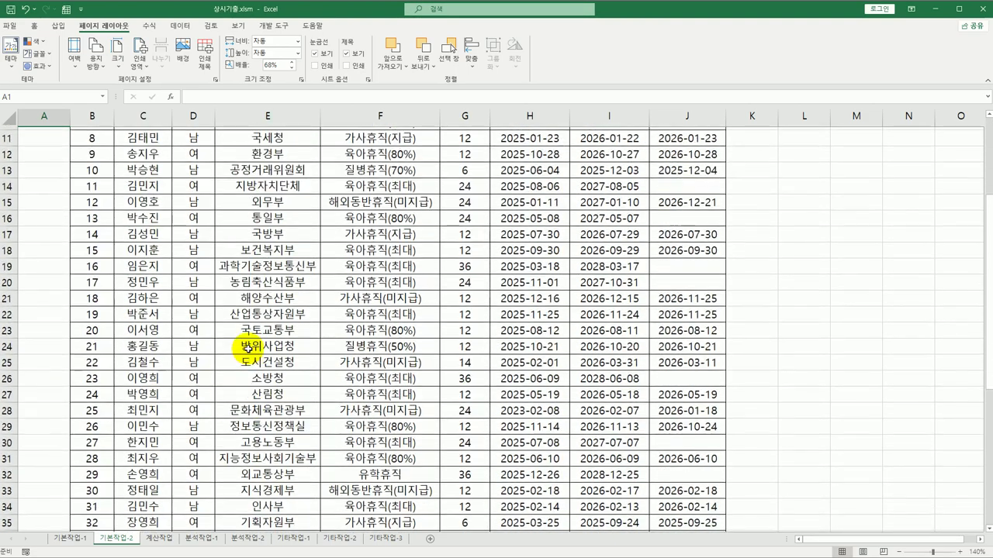
scroll(241, 350, "down", 3)
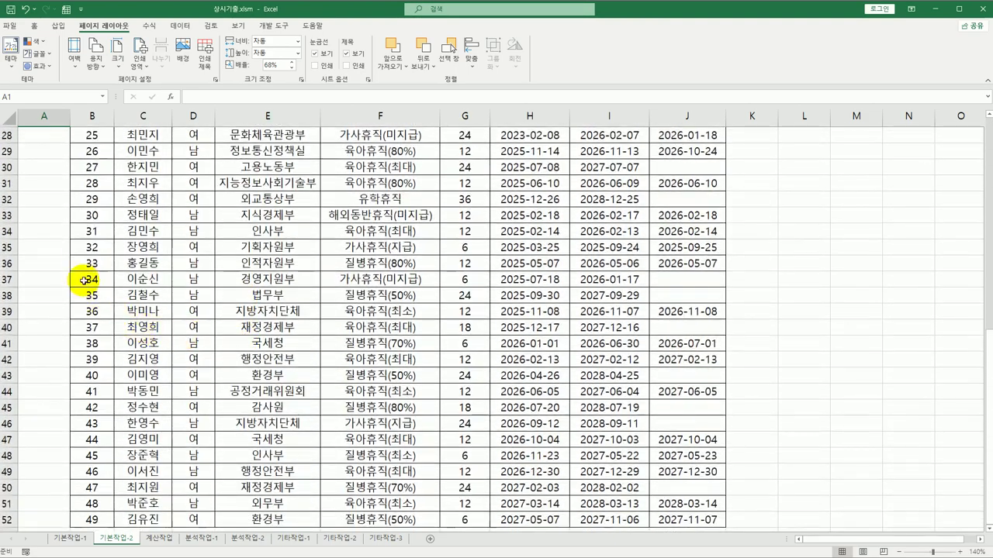
left_click(90, 231)
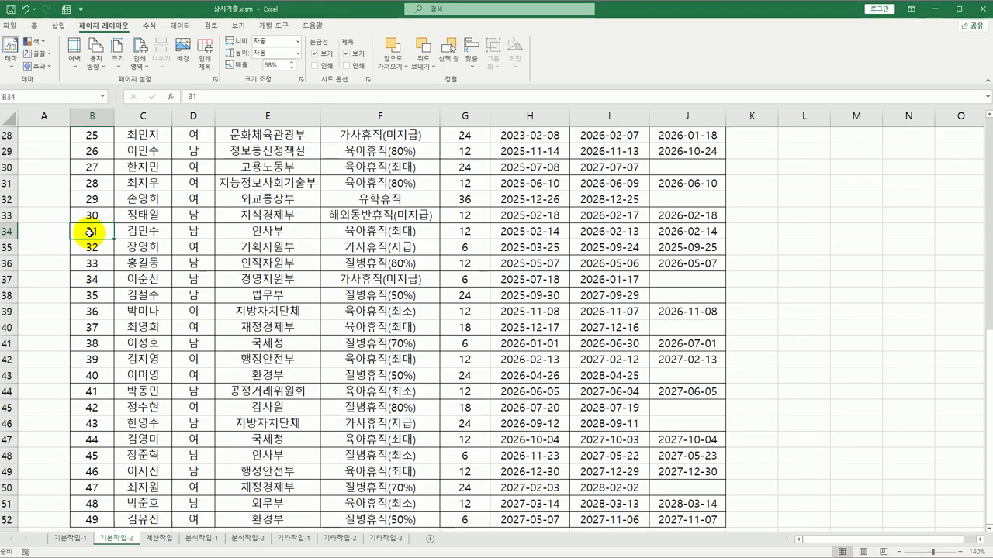
left_click_drag(90, 231, 667, 473)
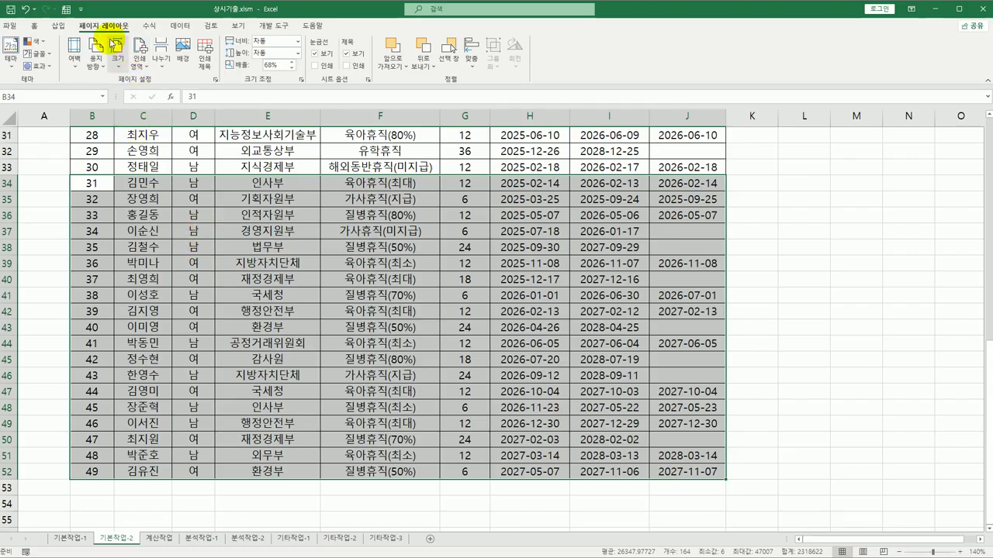
left_click(139, 55)
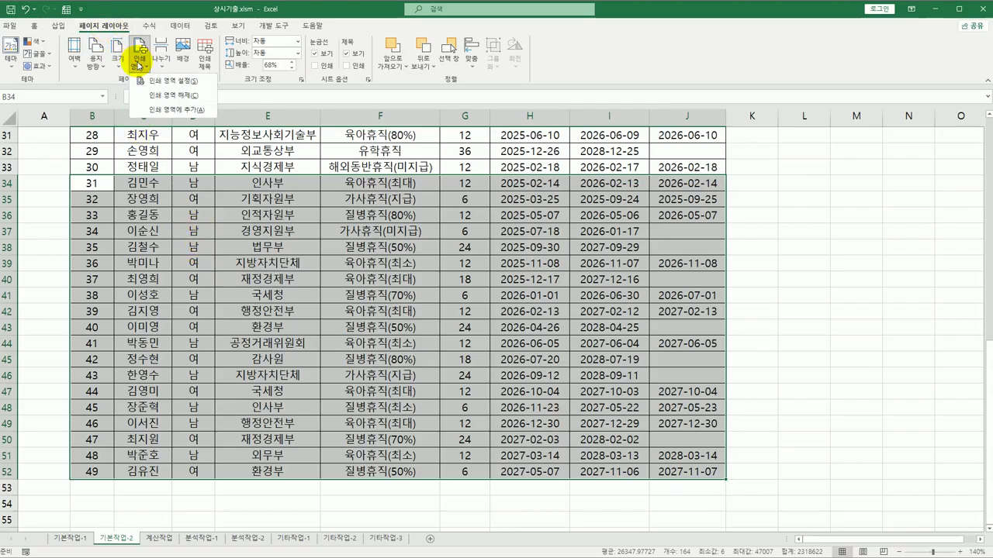
left_click(164, 115)
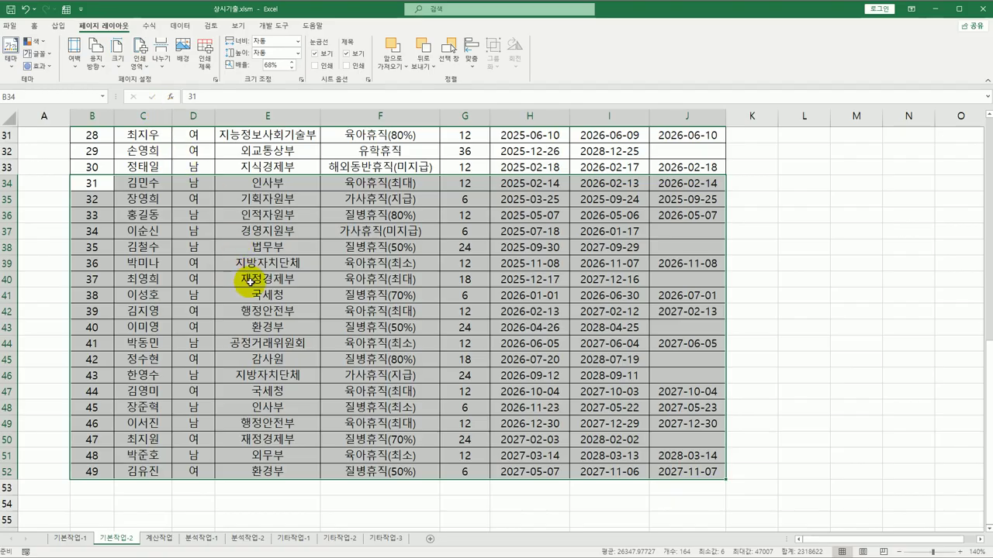
left_click(205, 54)
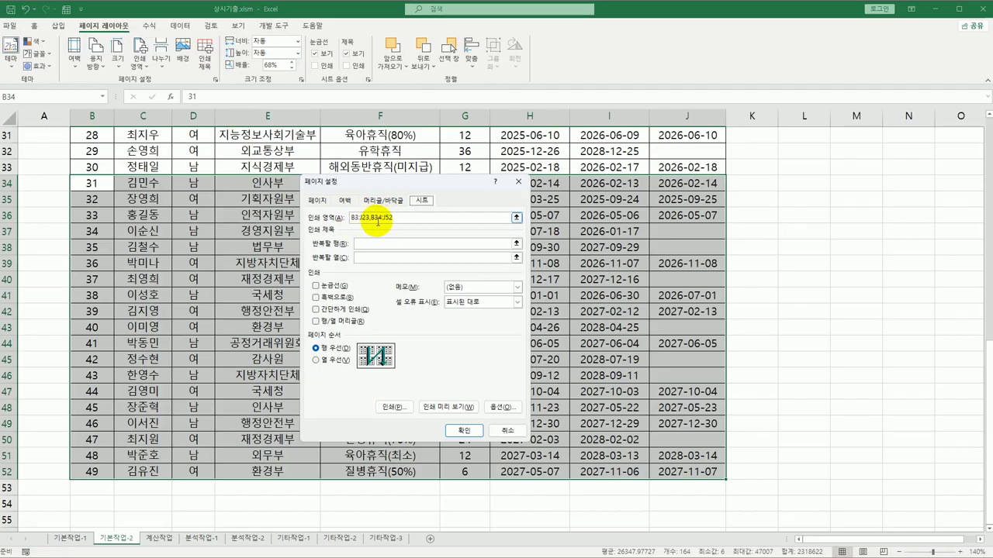
left_click(514, 182)
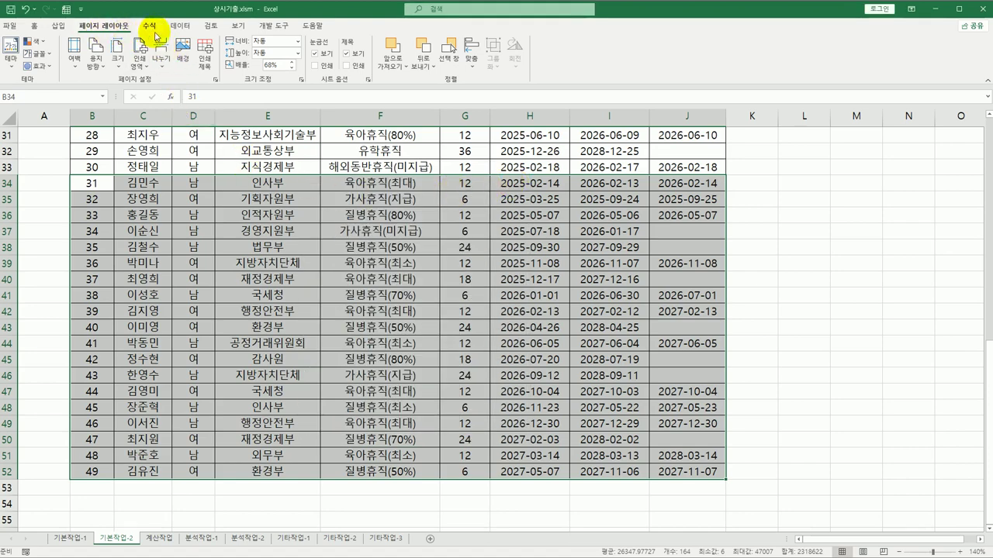
Set row $3:$3 to repeat on every printed page and enable printing of the row/column headings (행/열 머리글)
left_click(204, 56)
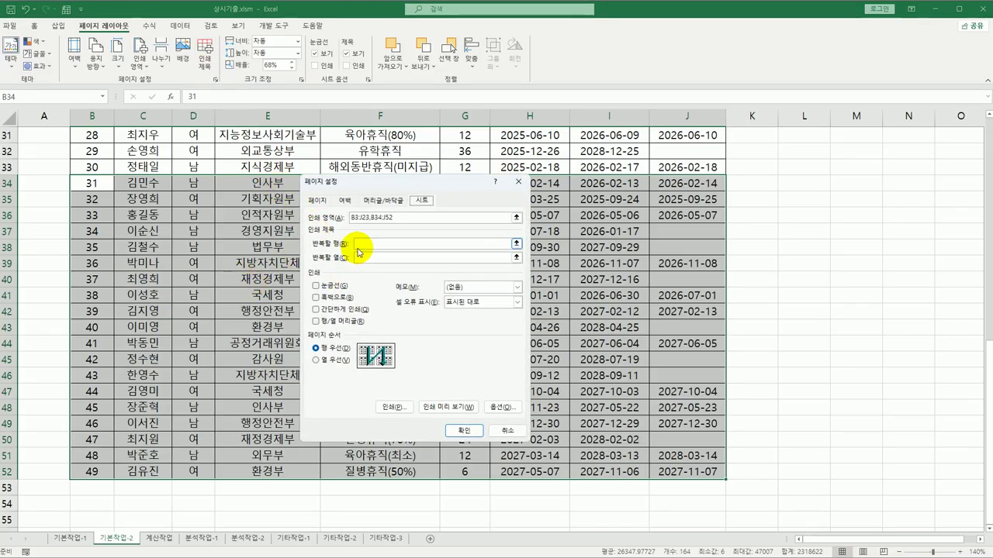
left_click(357, 243)
scroll(132, 326, "up", 10)
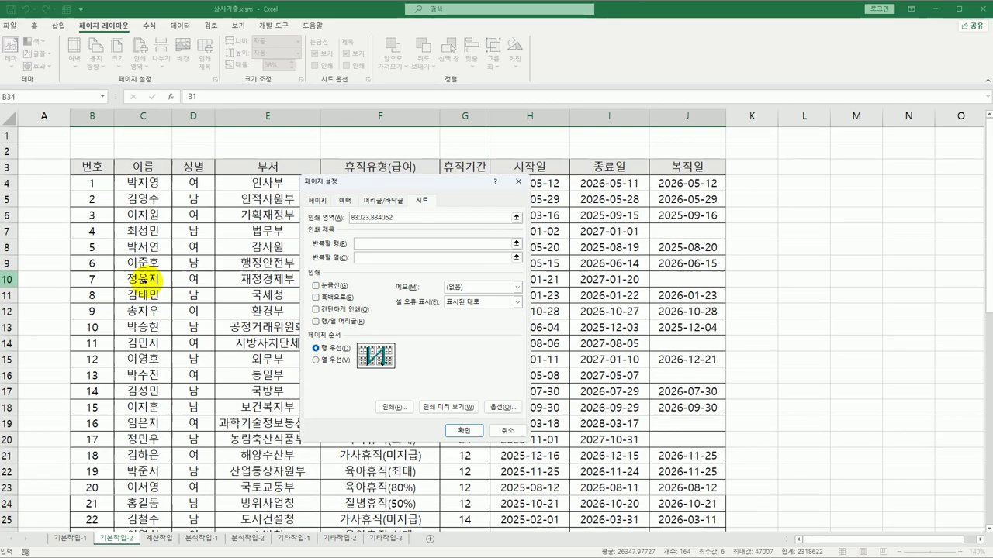
left_click(11, 167)
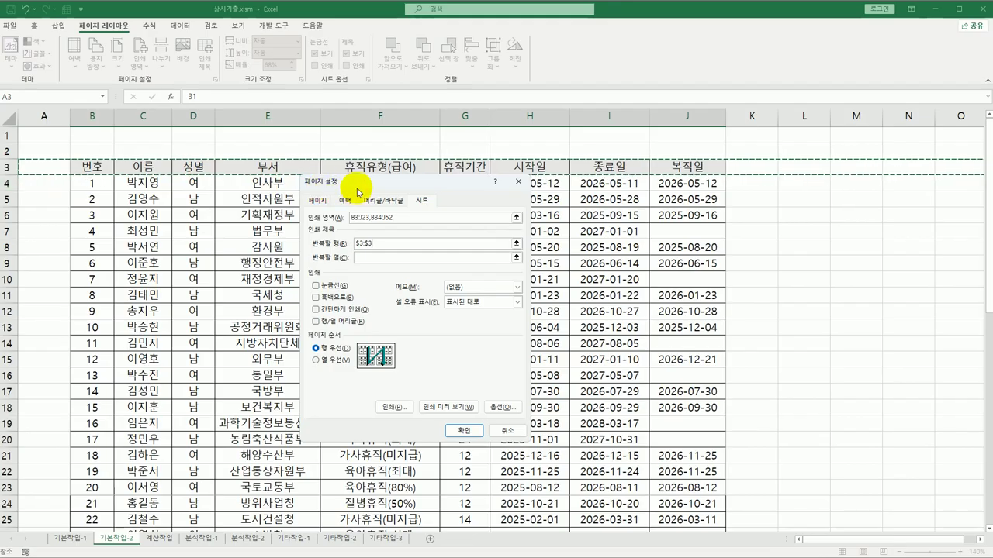
left_click_drag(357, 182, 190, 154)
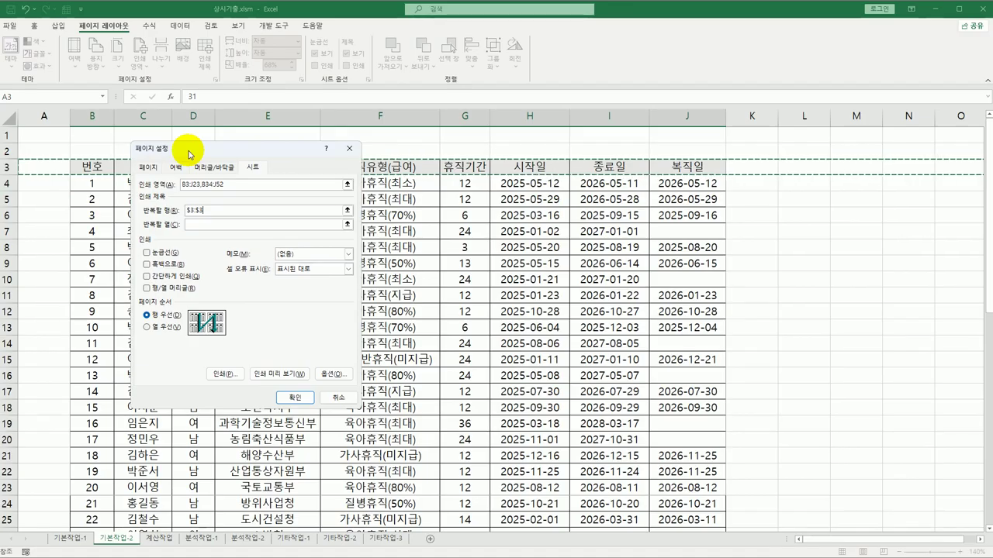
left_click(174, 288)
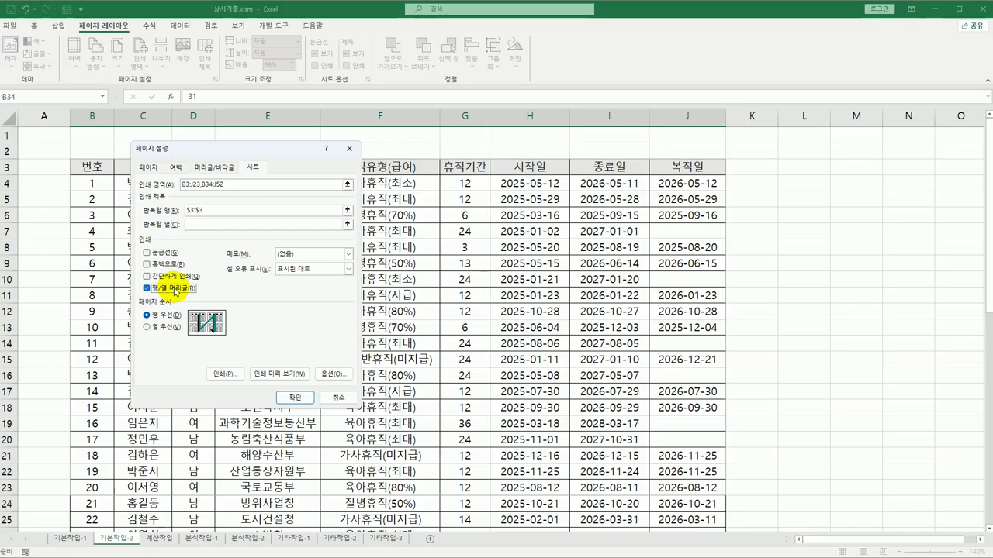
left_click(204, 168)
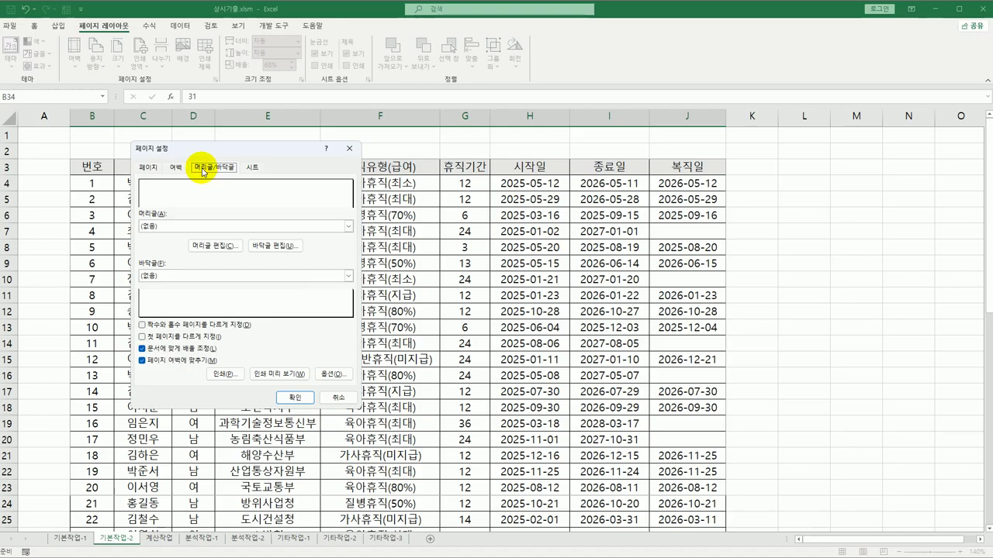
left_click(220, 246)
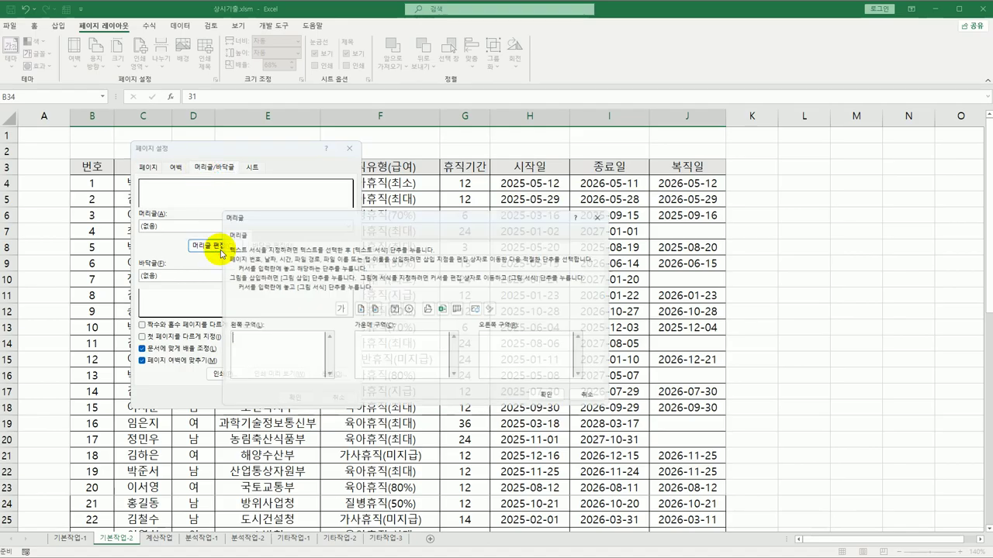
left_click_drag(271, 217, 225, 144)
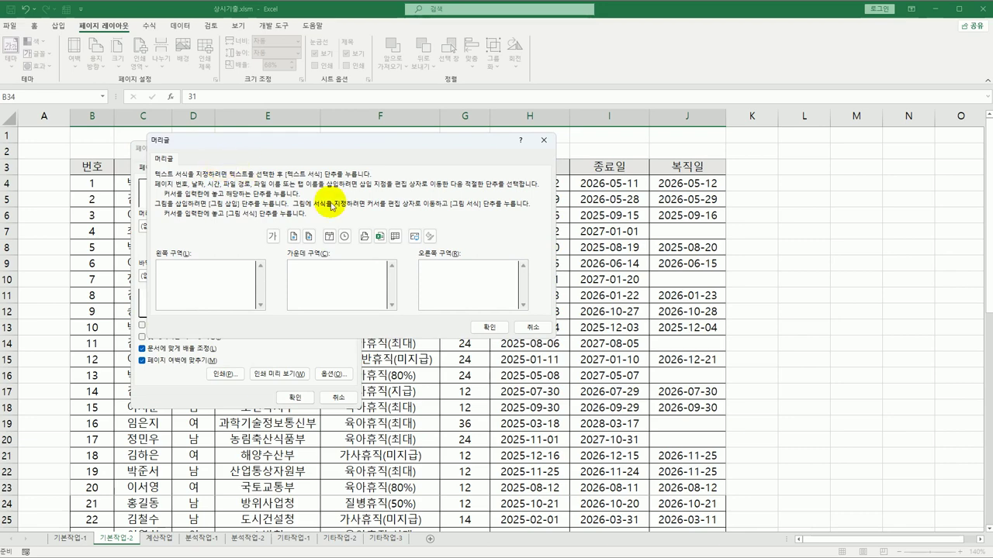
left_click(519, 327)
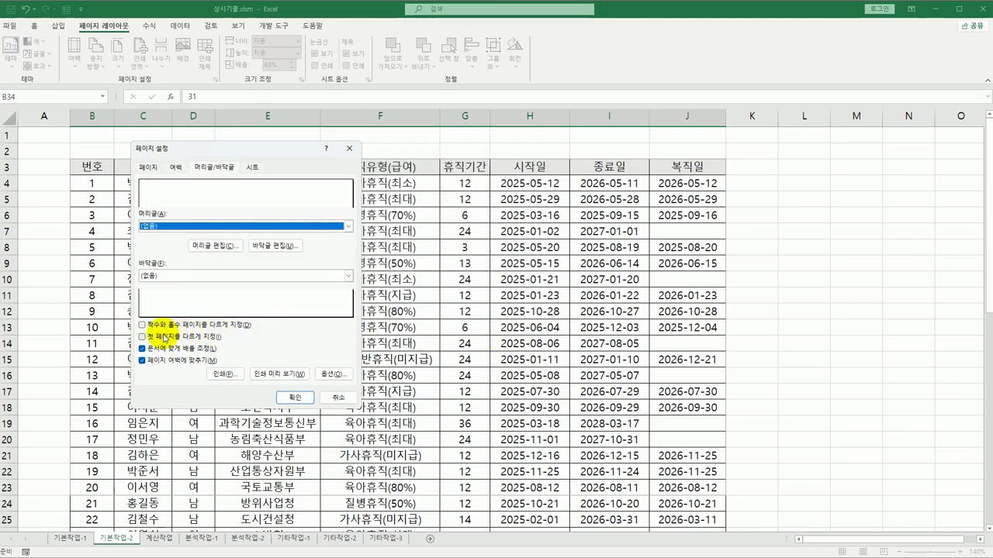
Make the first page different (첫 페이지를 다르게 지정) and enter 휴직관리 in the center section of the first-page header
left_click(165, 337)
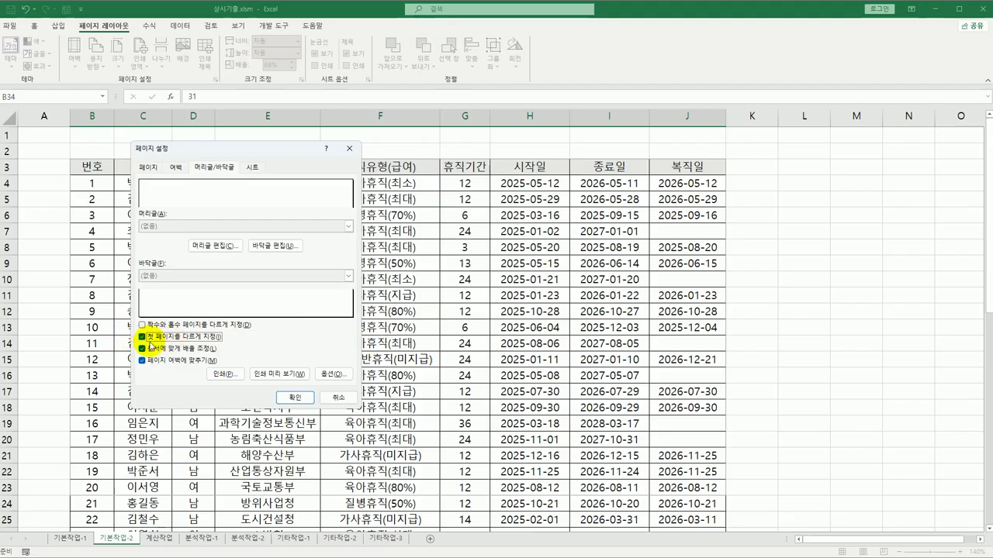
left_click(214, 246)
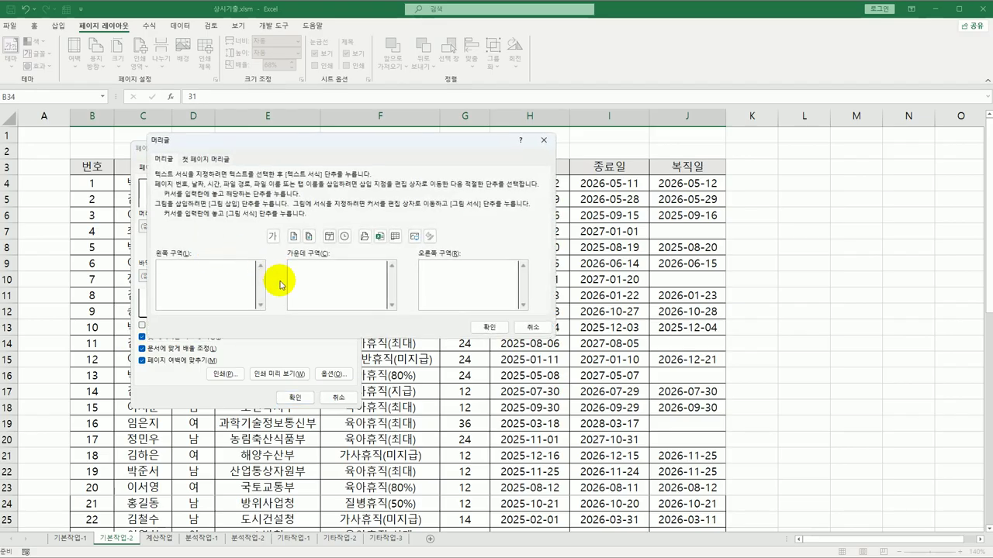
left_click(205, 159)
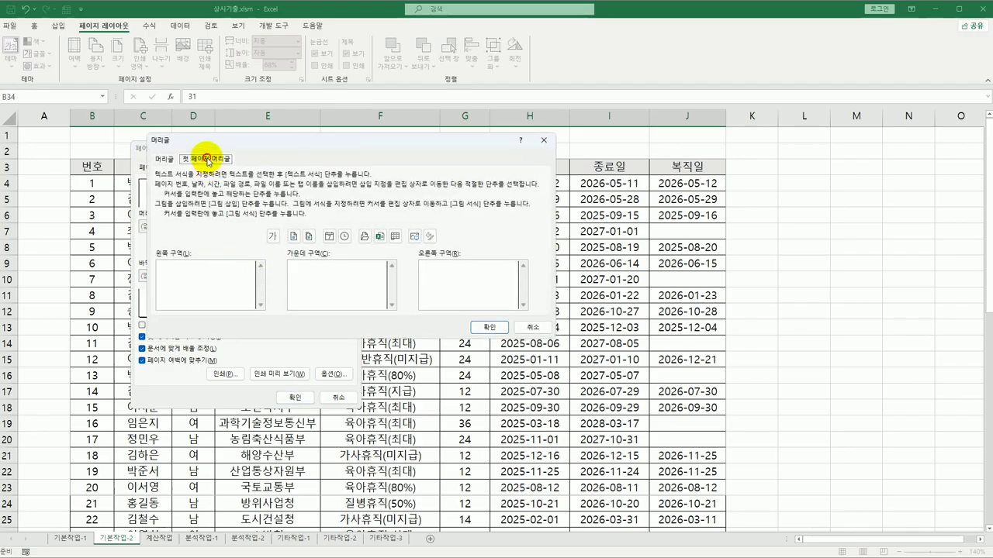
left_click(309, 279)
type("휴직관리")
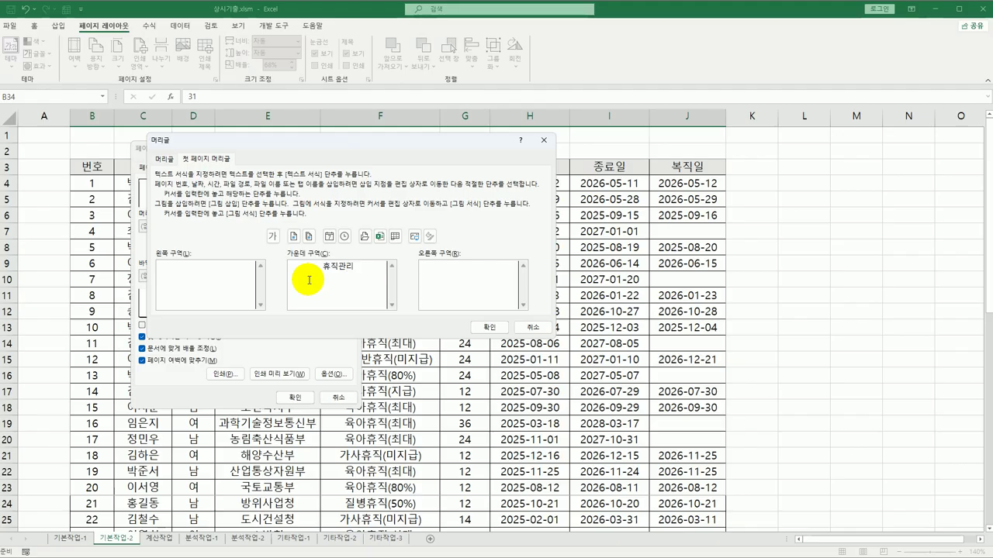
Insert the current date code &[날짜] in the right section of the regular header and apply the page setup
left_click(166, 161)
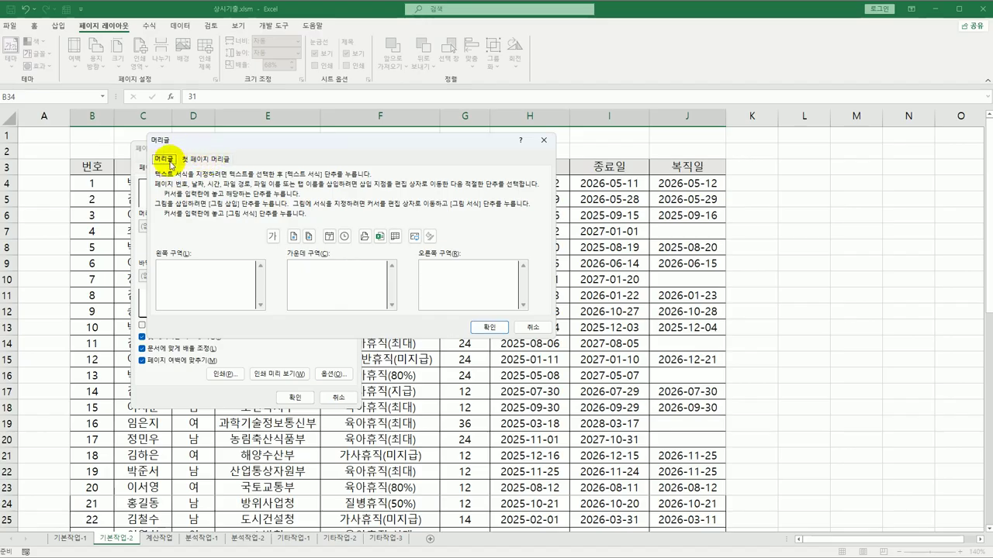
left_click(476, 278)
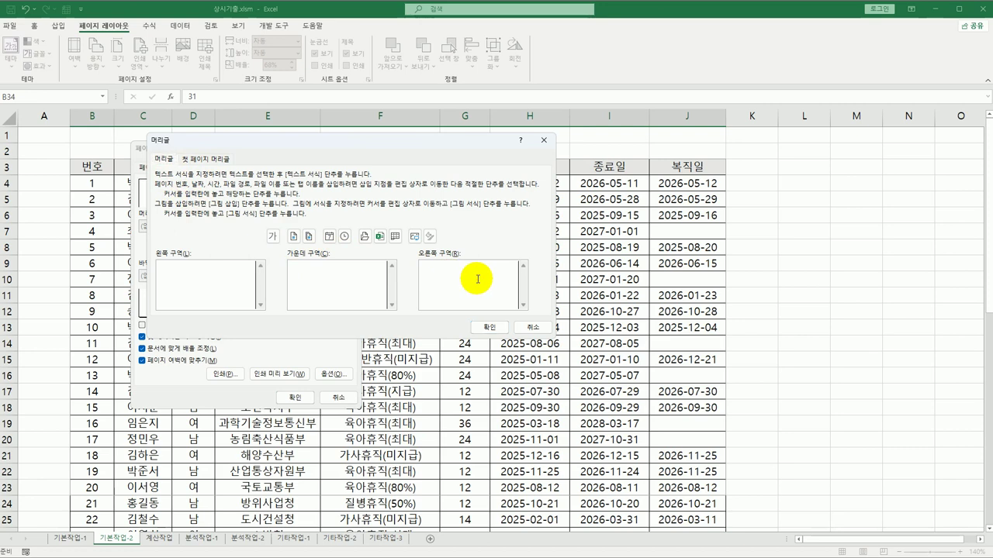
left_click(328, 238)
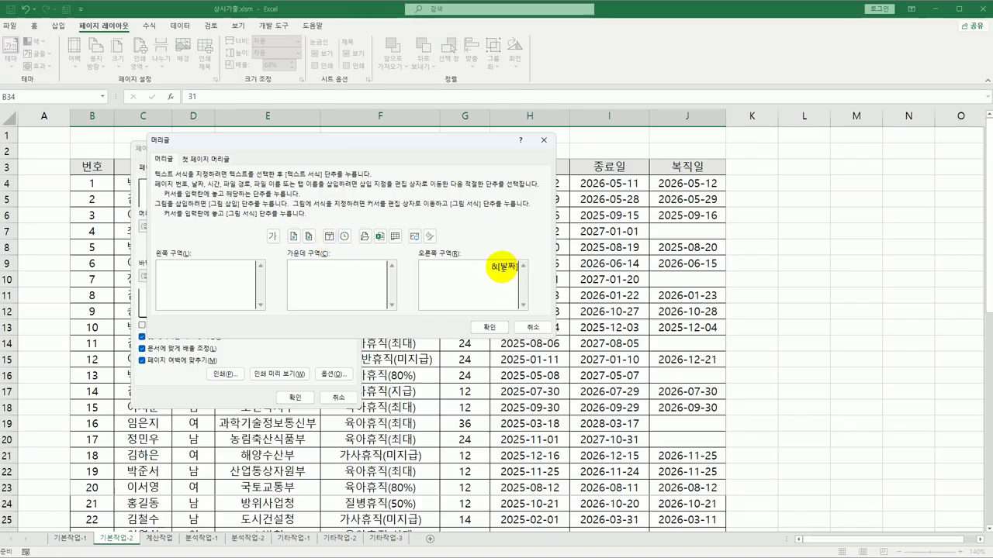
left_click(487, 328)
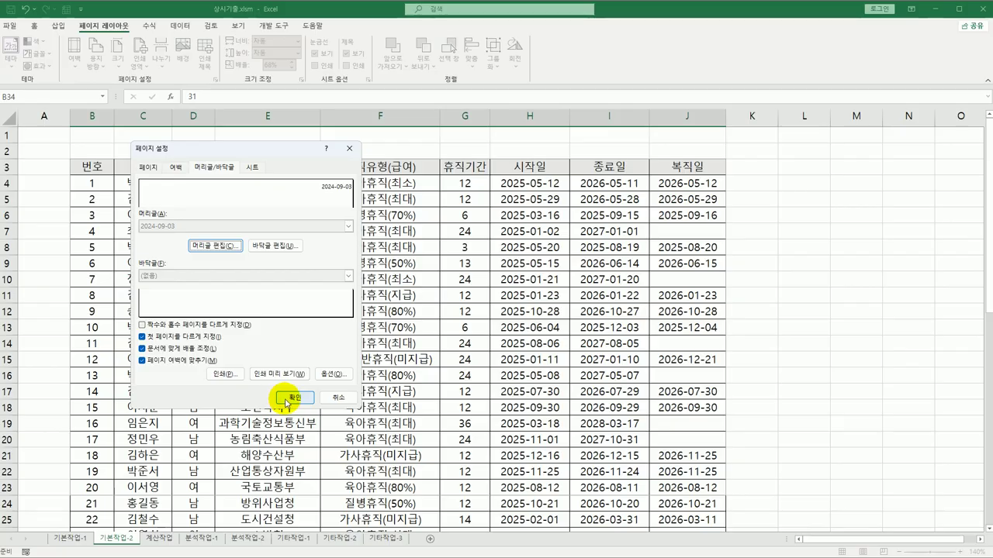
left_click(293, 399)
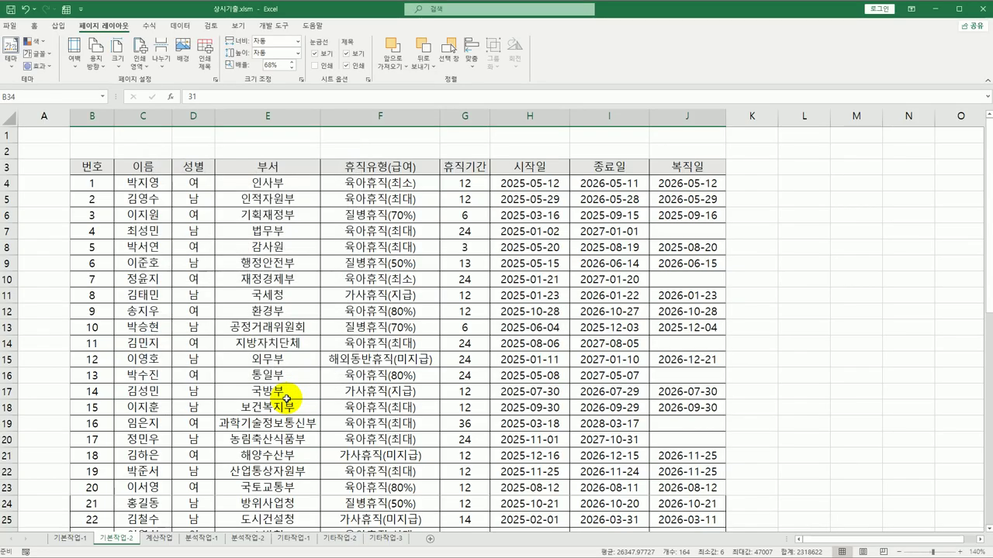
Open the print preview and compare the headers and repeated title row on both pages
left_click(10, 25)
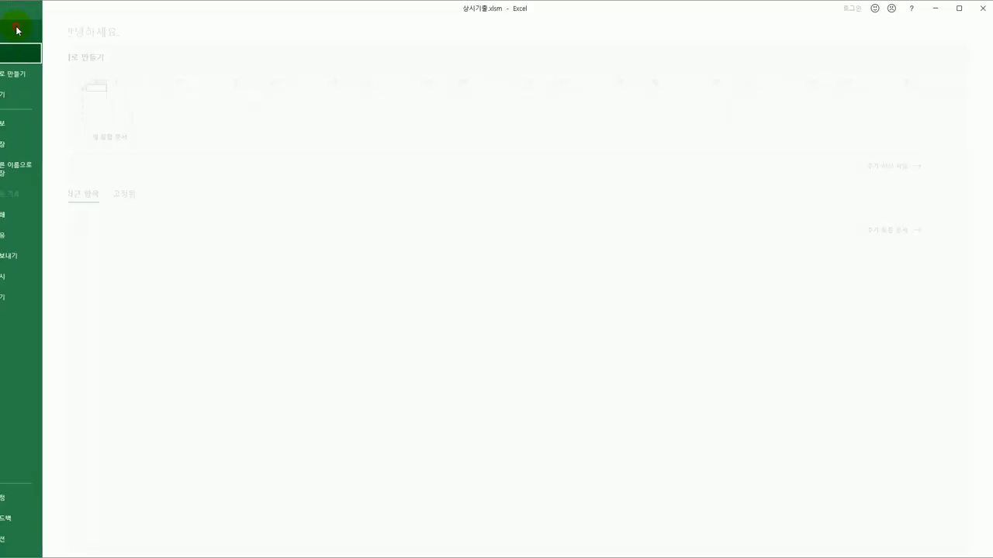
left_click(31, 217)
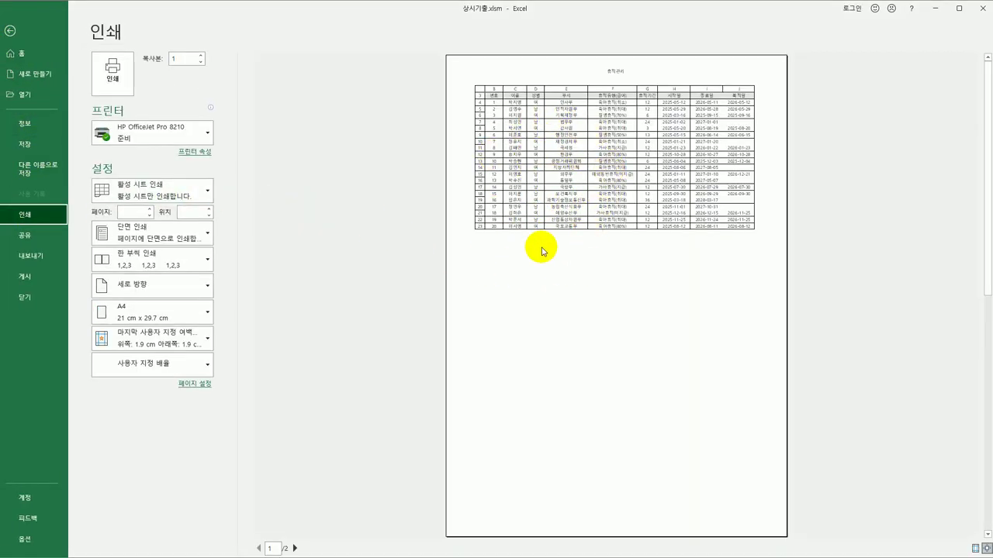
left_click(294, 548)
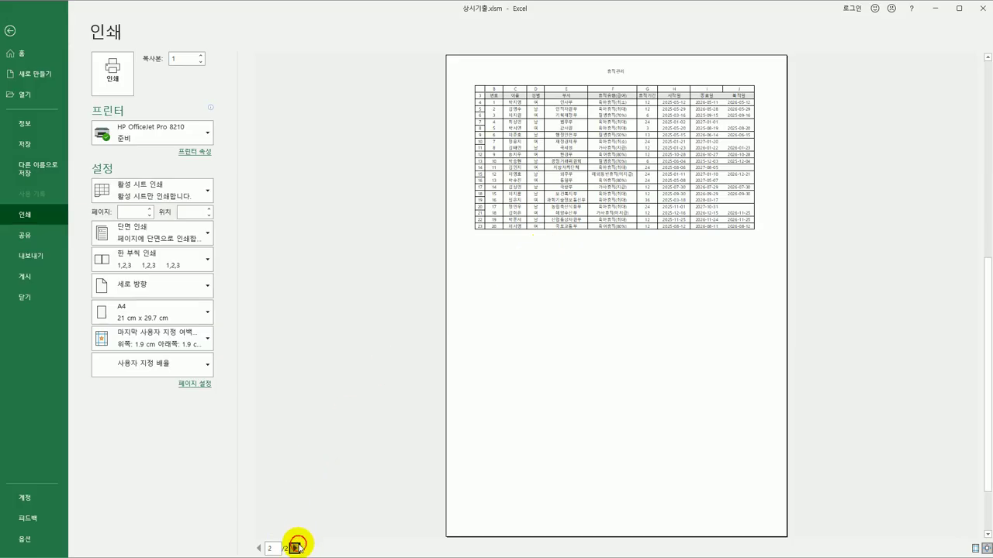
left_click(259, 548)
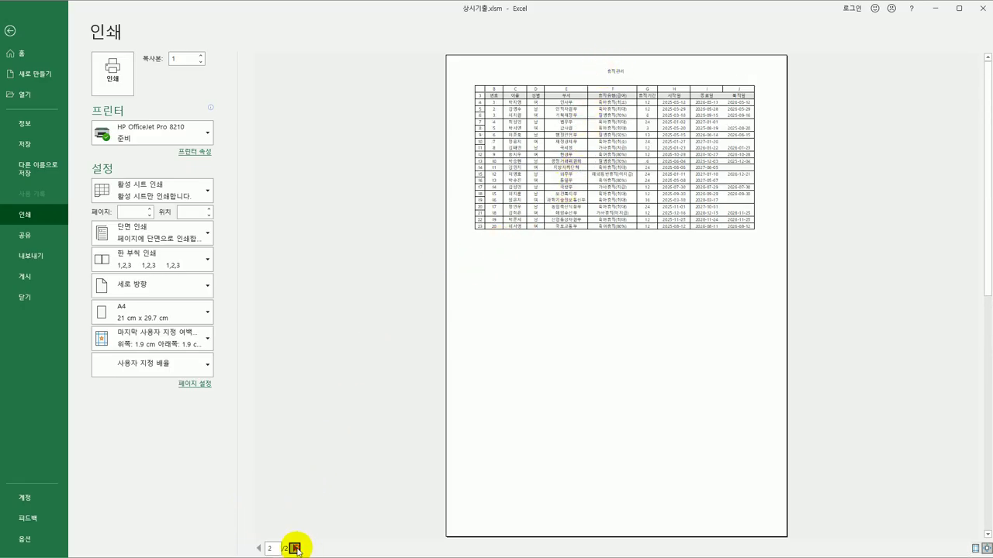
left_click(295, 548)
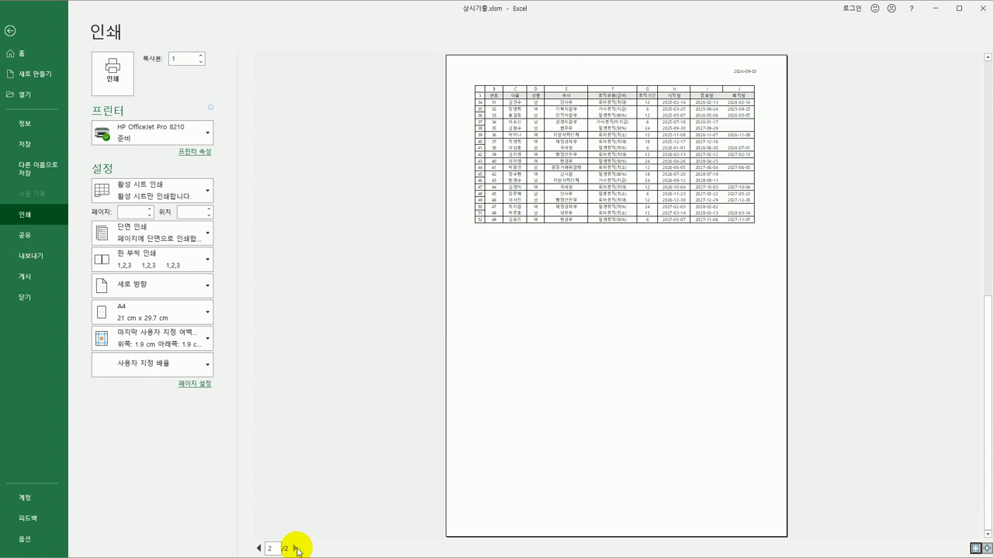
Return to the first page of the print preview, close it and switch to the 계산작업 sheet
left_click(259, 548)
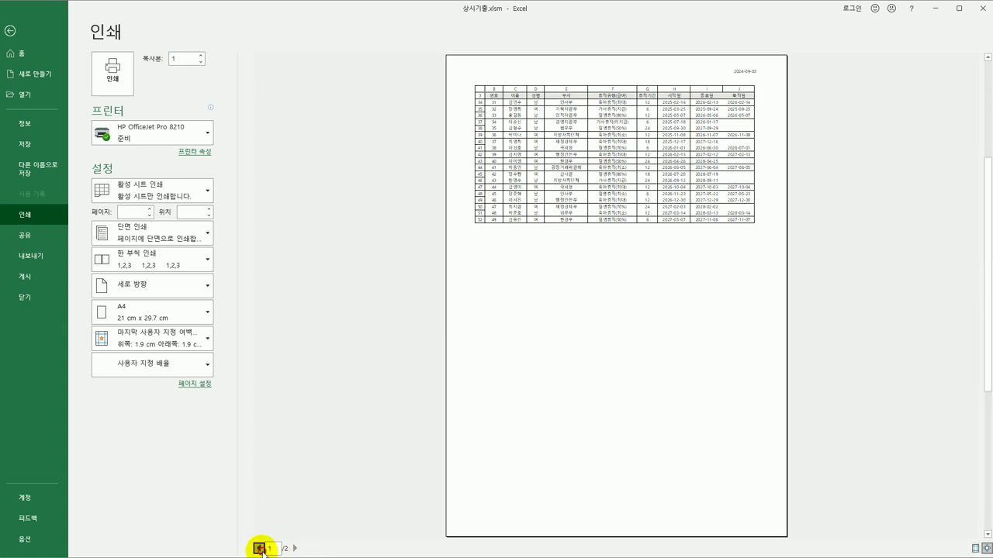
left_click(9, 30)
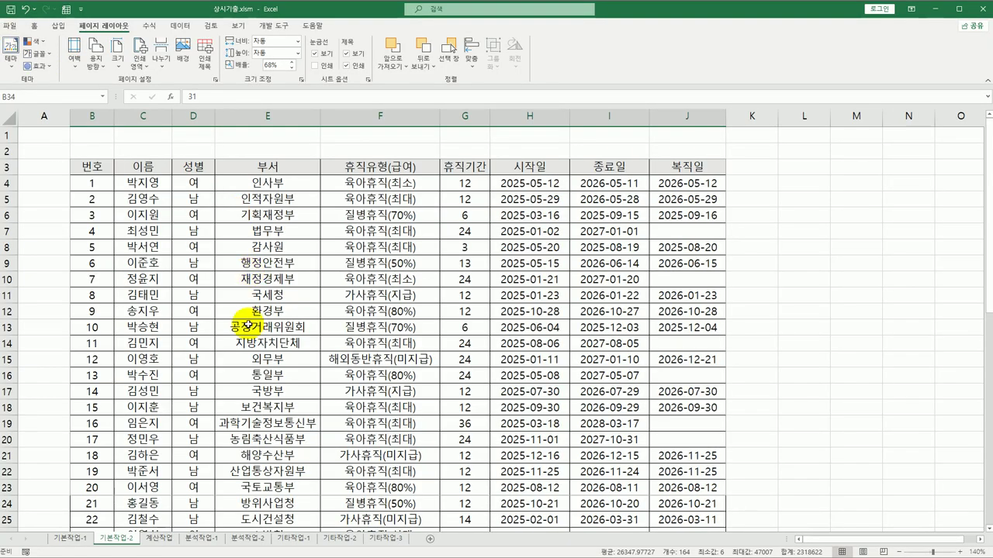
left_click(169, 541)
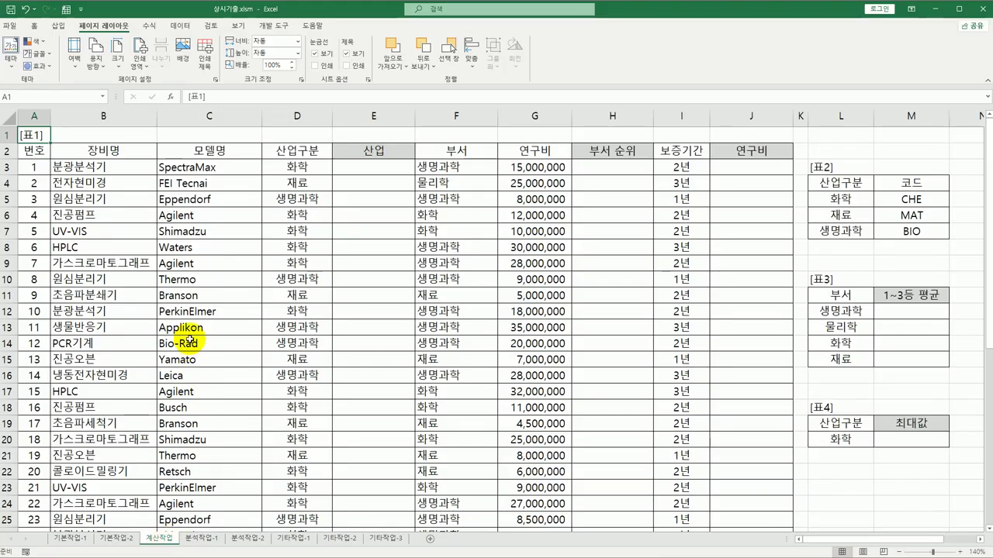
Examine how the 산업구분 values of [표1] relate to the codes in [표2] for the empty 산업 column
left_click(360, 174)
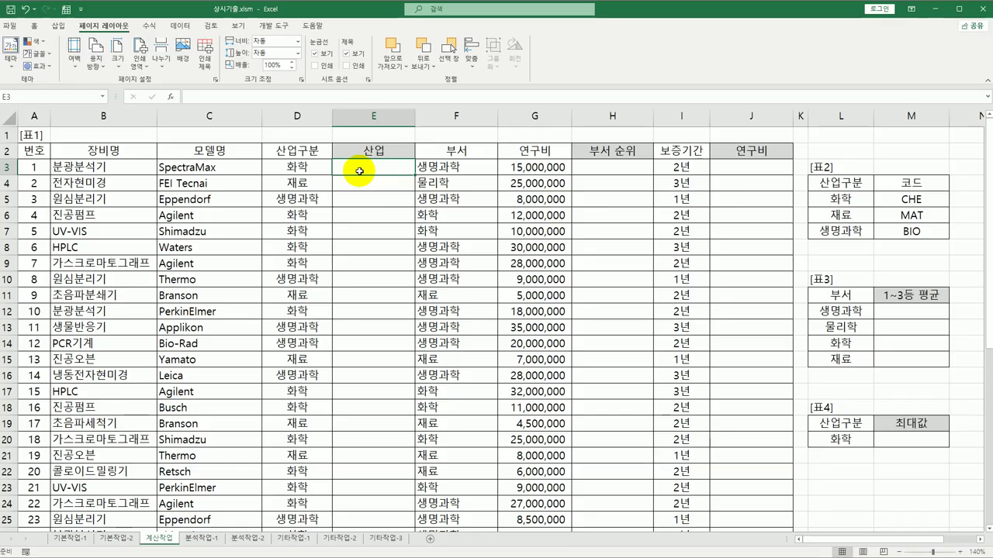
left_click(299, 168)
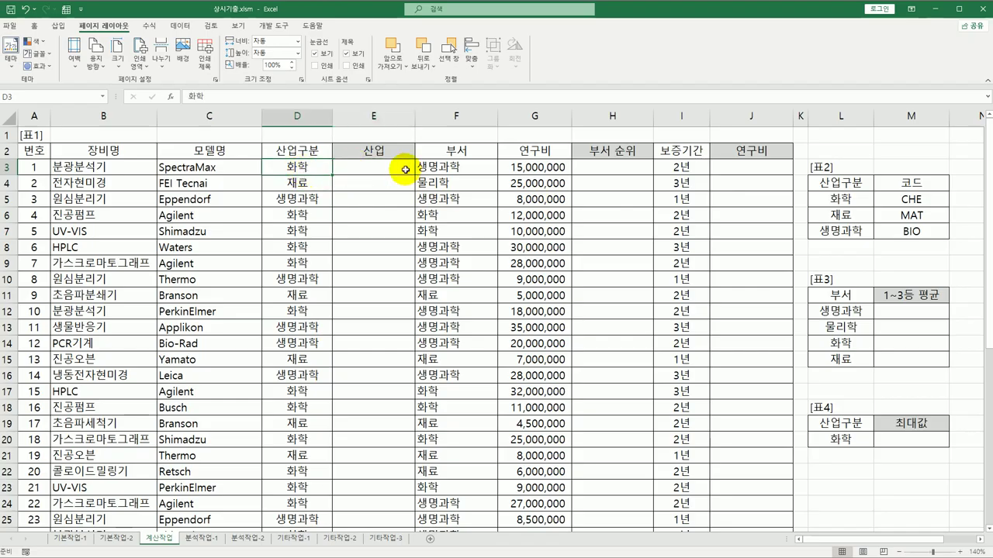
left_click(907, 199)
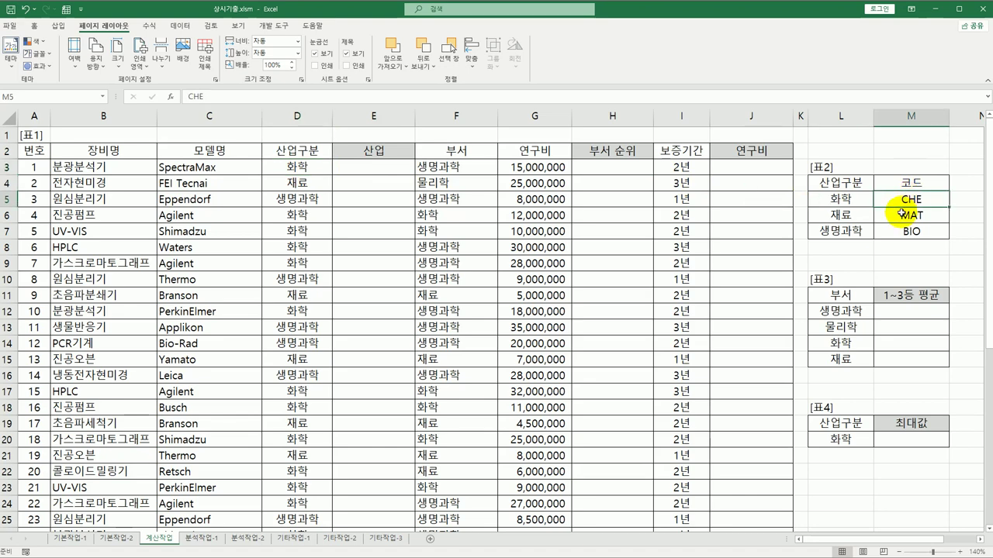
left_click(376, 173)
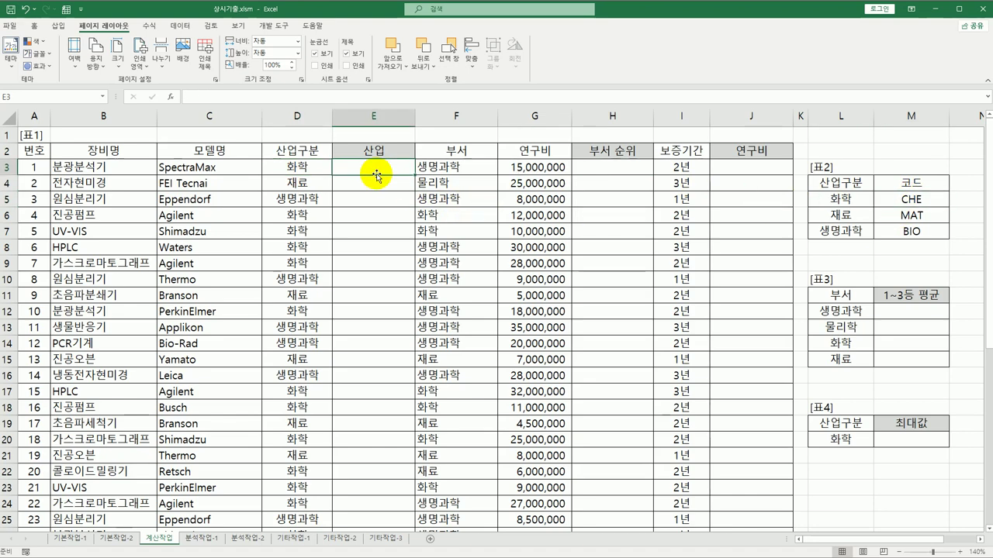
left_click(306, 217)
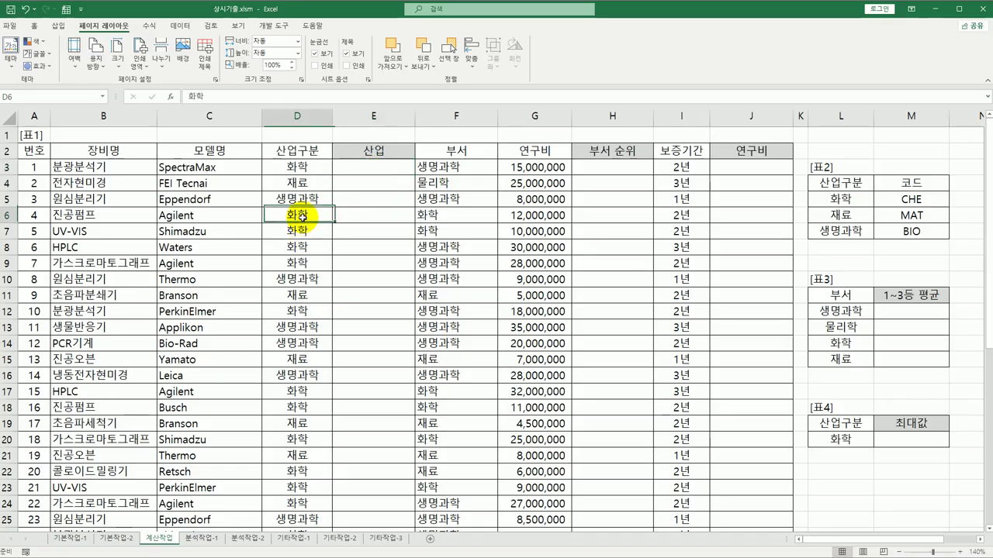
left_click(354, 220)
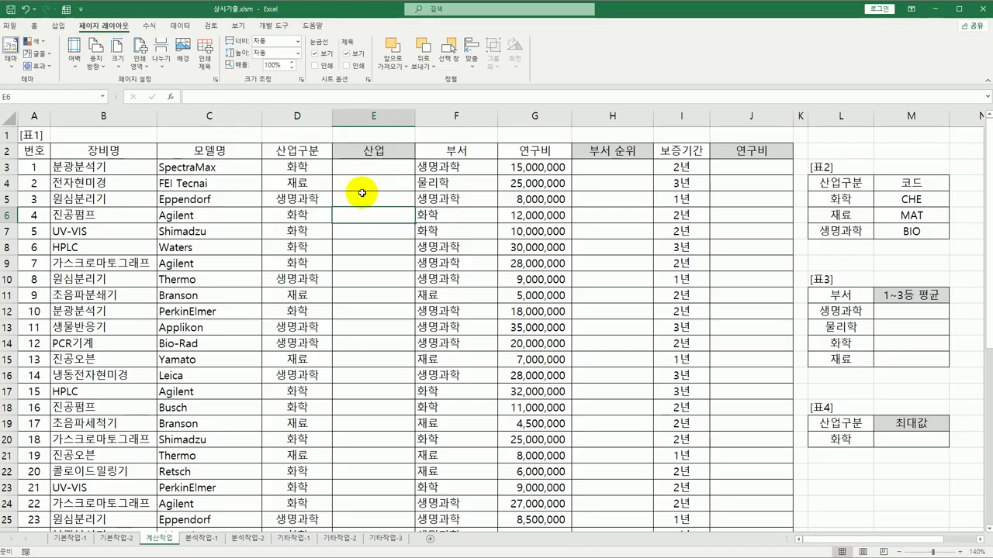
Start a VLOOKUP formula in E3 with D3 as the lookup value and $L$5:$M$7 of [표2] as the absolute table range
left_click(376, 168)
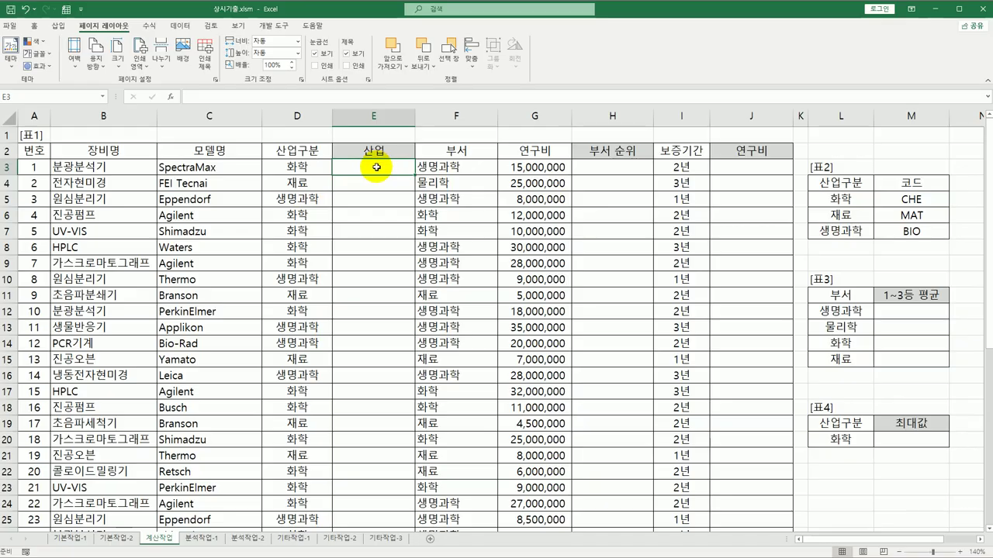
type("=vl")
key("Tab")
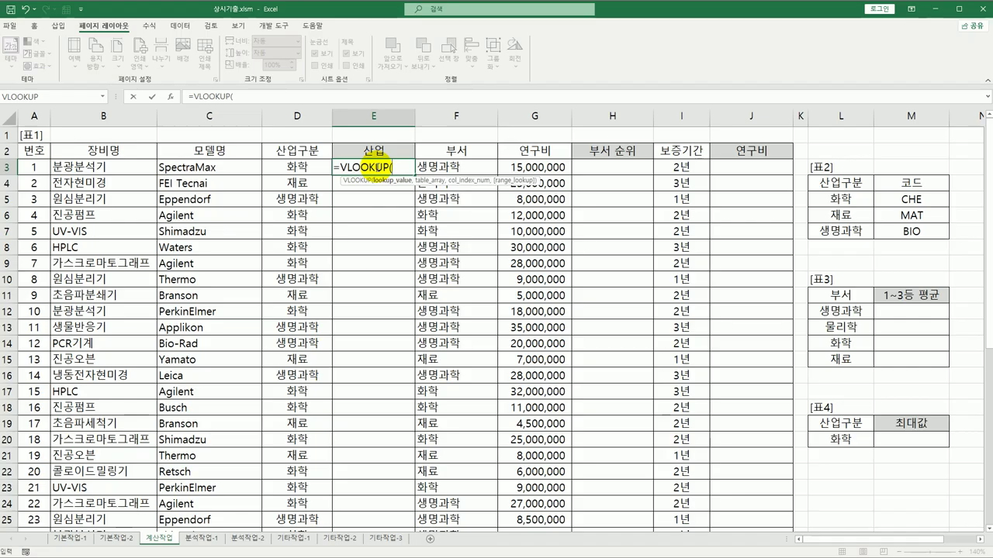
left_click(315, 168)
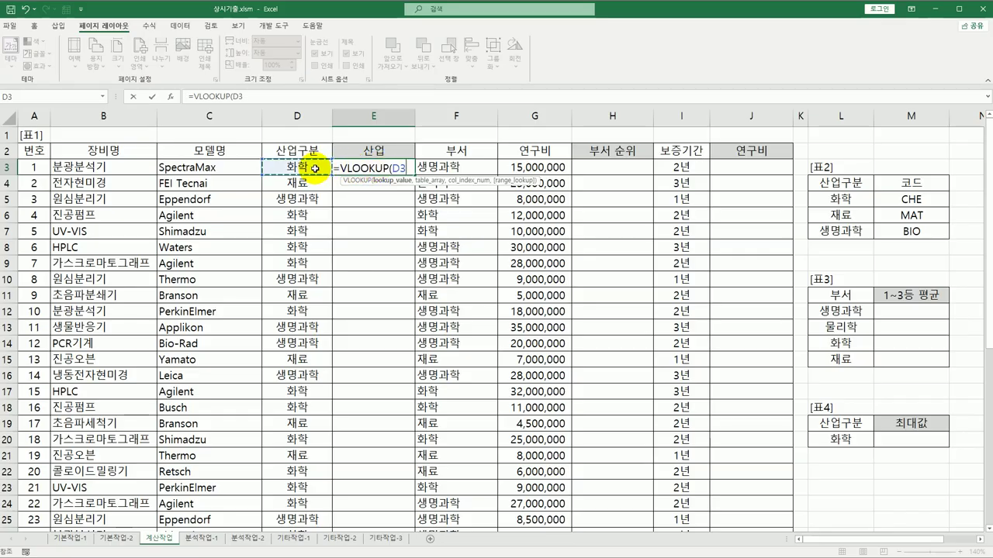
type(",")
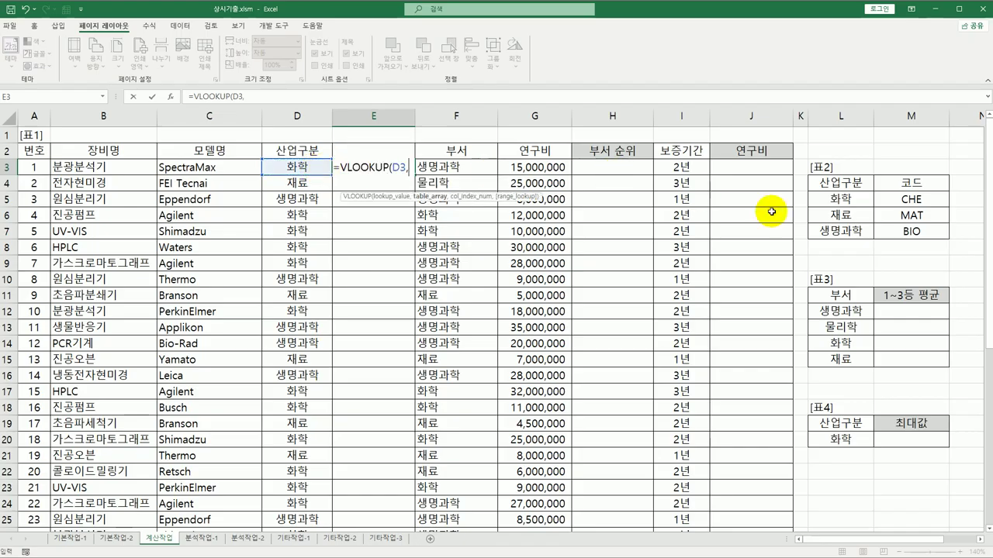
left_click(835, 184)
left_click_drag(837, 188, 885, 231)
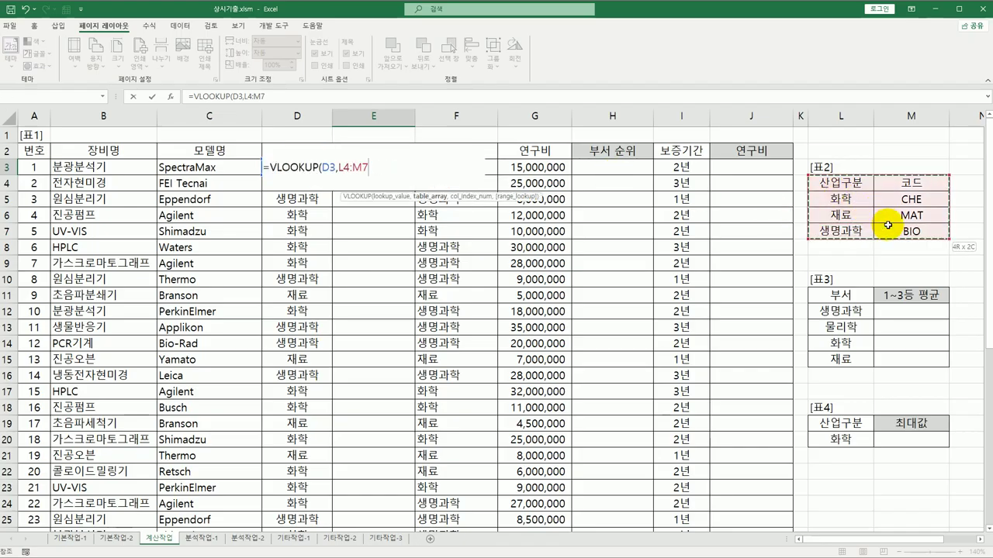
left_click_drag(857, 199, 891, 230)
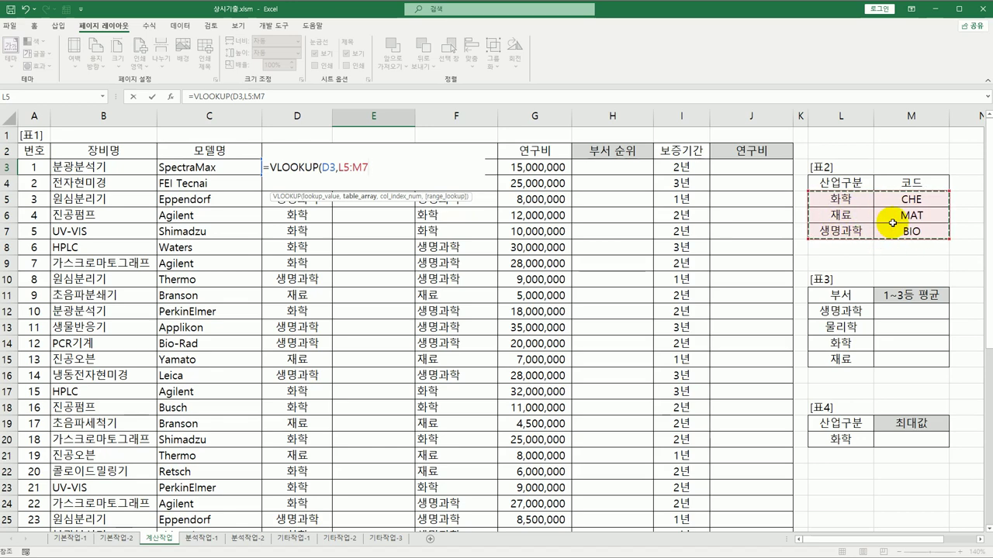
key("F4")
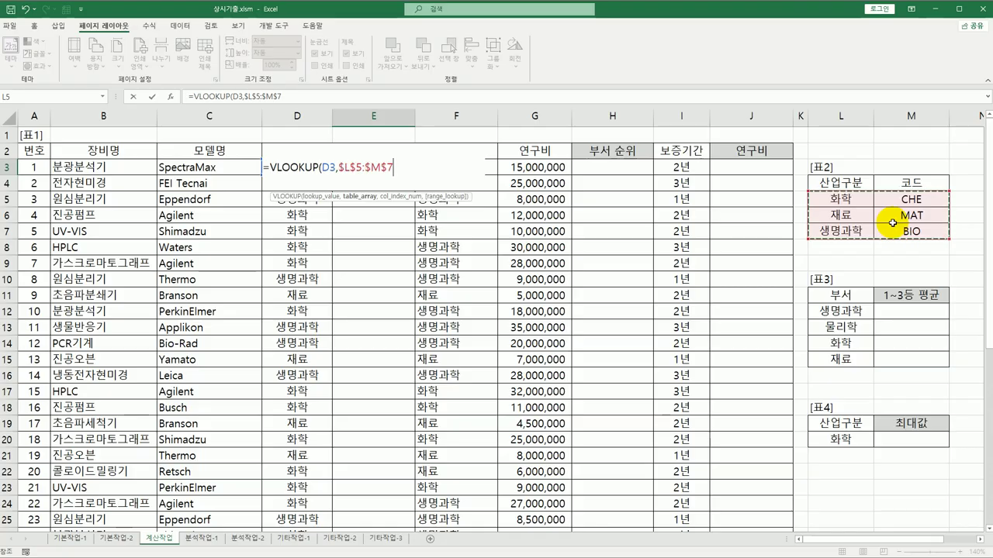
Complete the VLOOKUP in E3 with column index 2 and exact match 0, and fill it down the 산업 column
type(",")
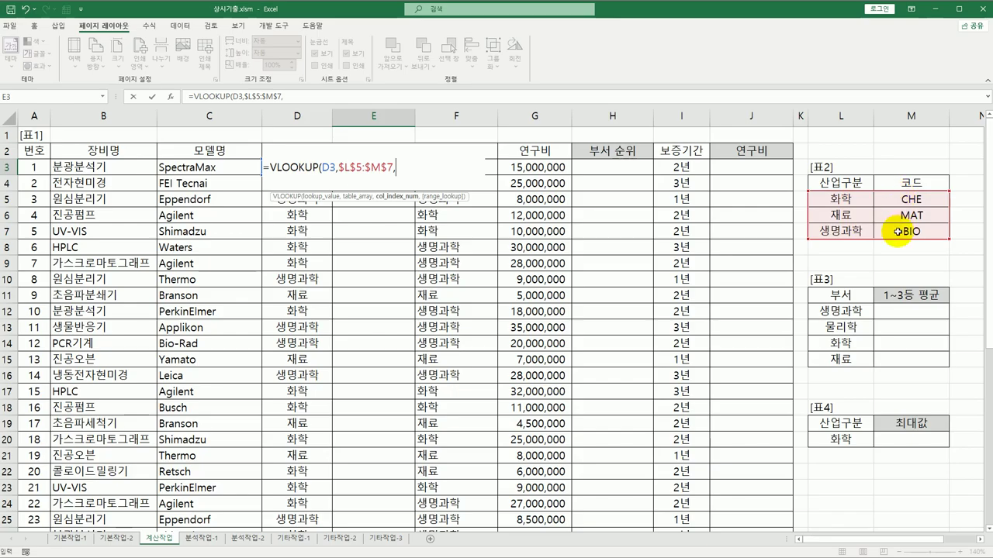
type("2,0")
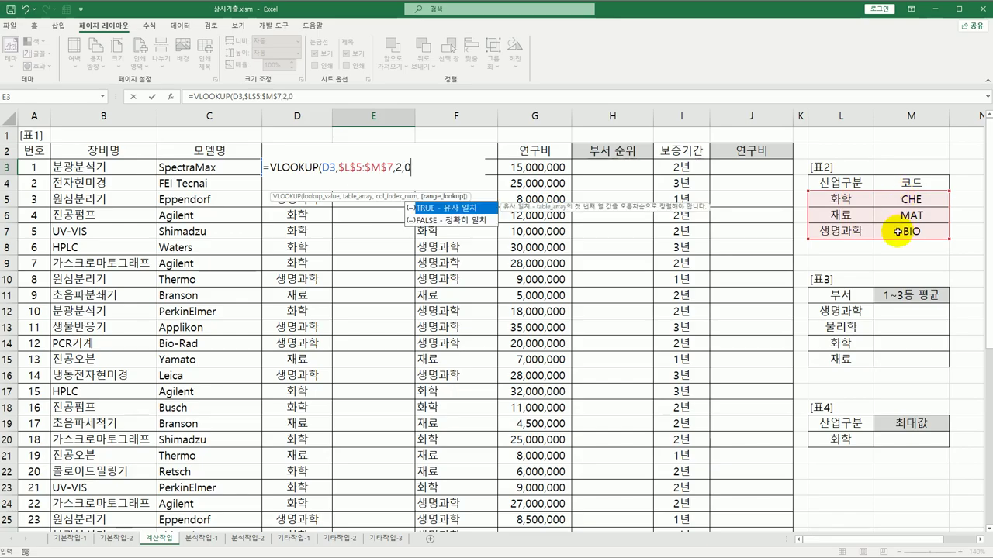
type(")")
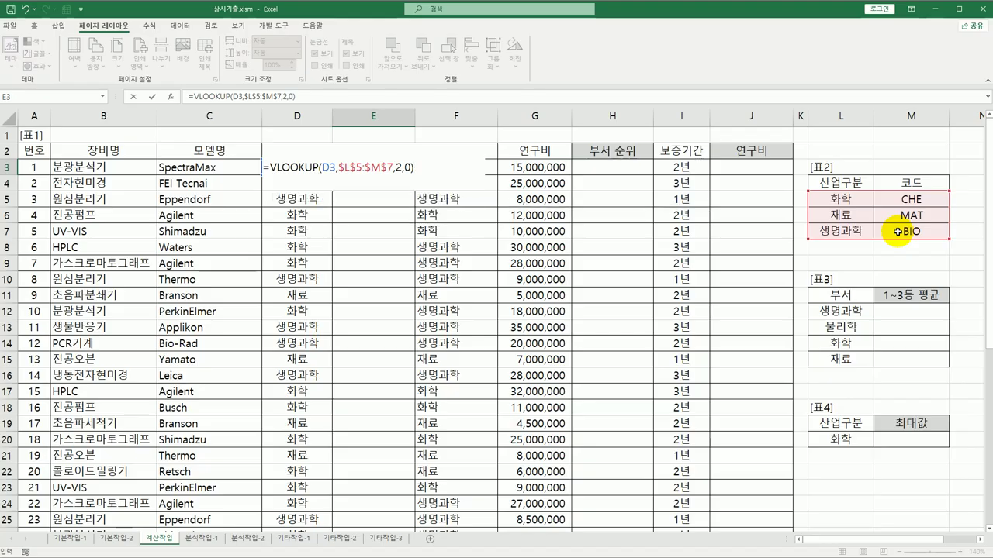
key("Return")
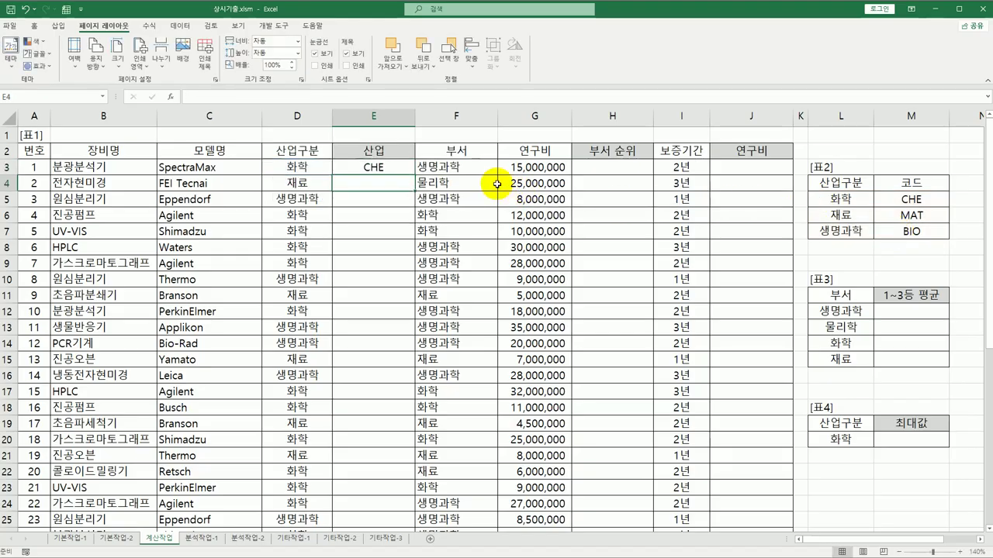
left_click(387, 166)
double_click(411, 174)
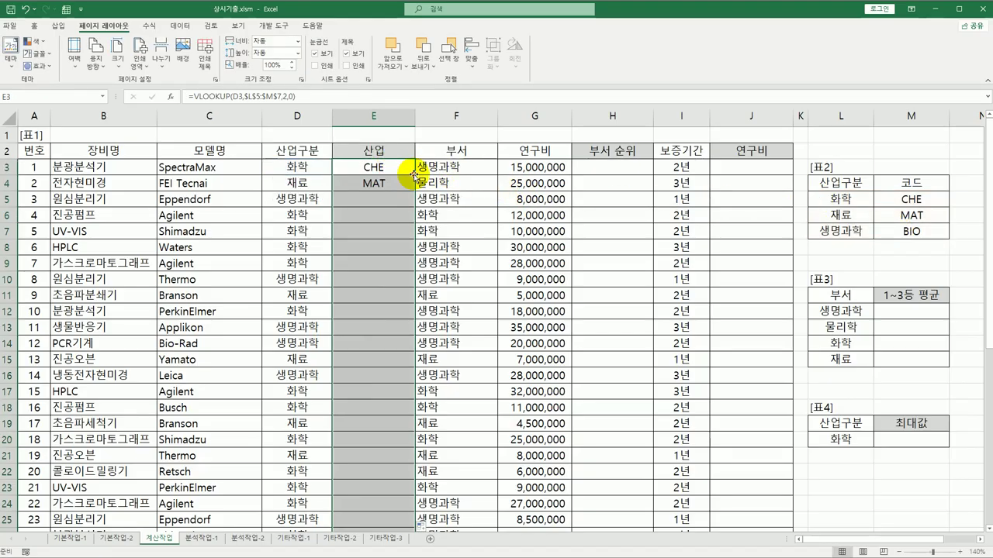
Extend the VLOOKUP formula in E3 by appending &"-"&count(if( after its closing parenthesis
left_click(391, 170)
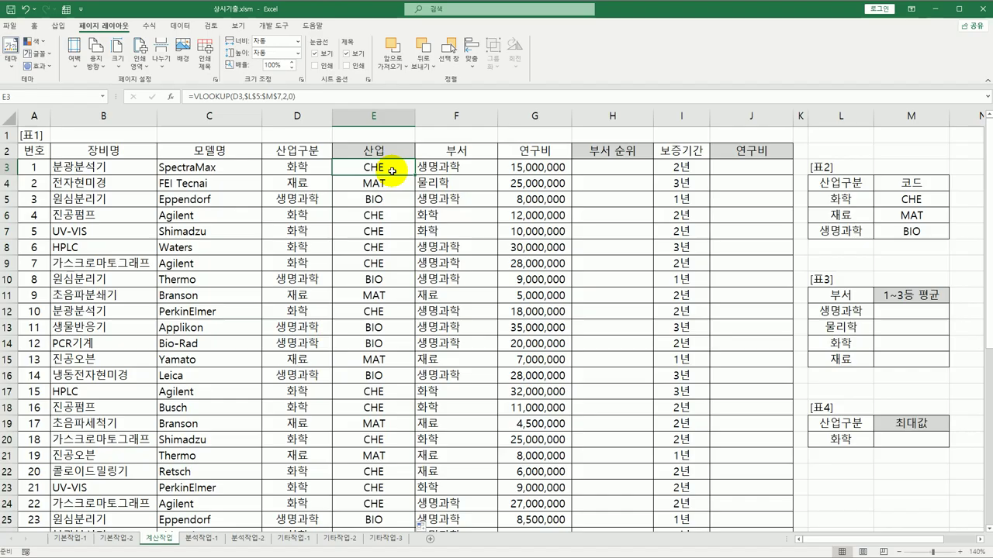
double_click(392, 171)
left_click(417, 167)
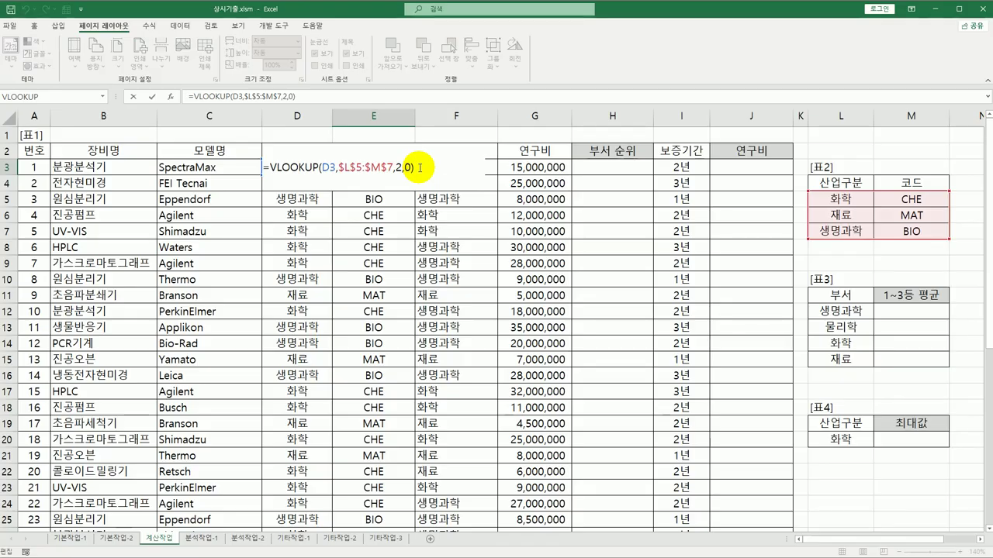
type("&\"-\"&count")
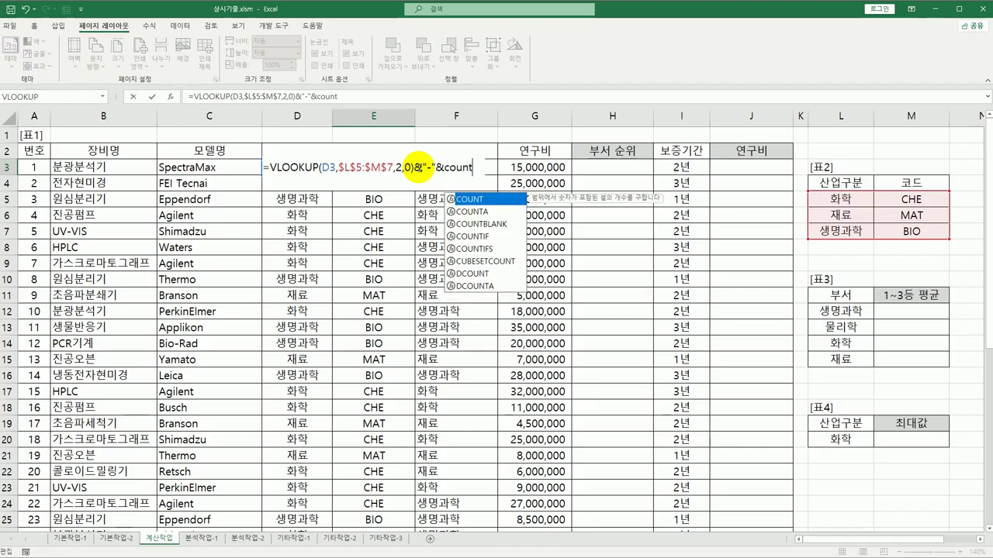
type("(if(")
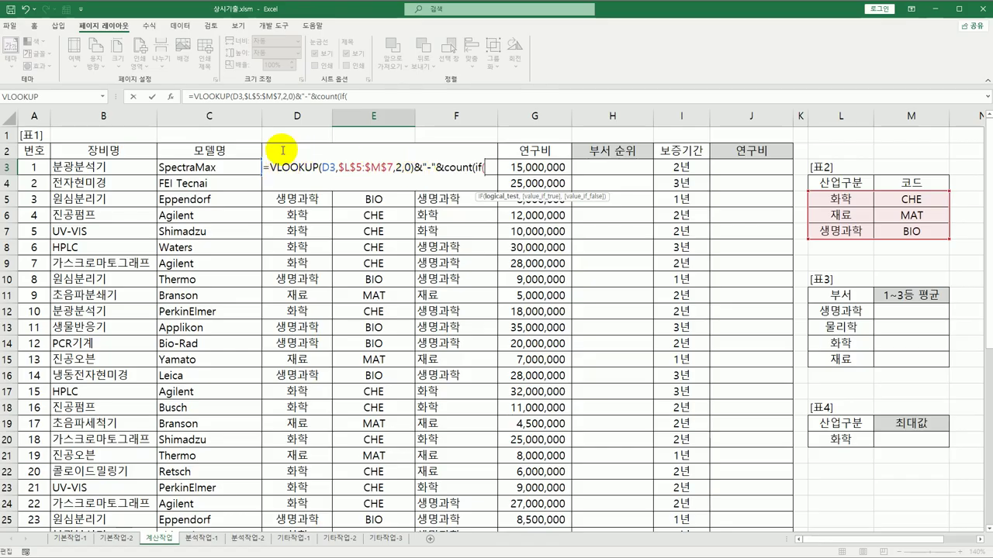
Enter $D$3:D3 as the expanding range in the IF condition, with only its first reference absolute
left_click(309, 136)
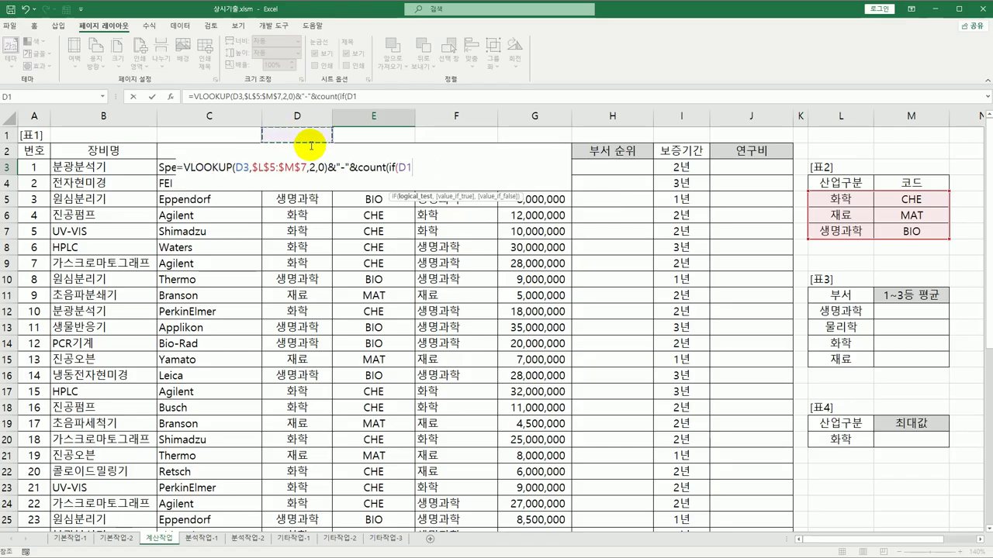
key("BackSpace")
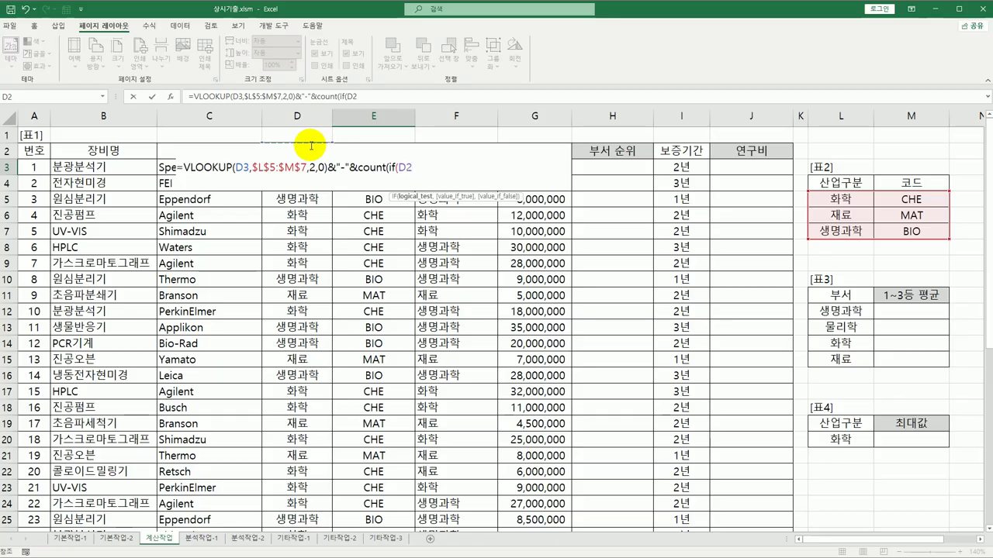
type("3")
key("F8")
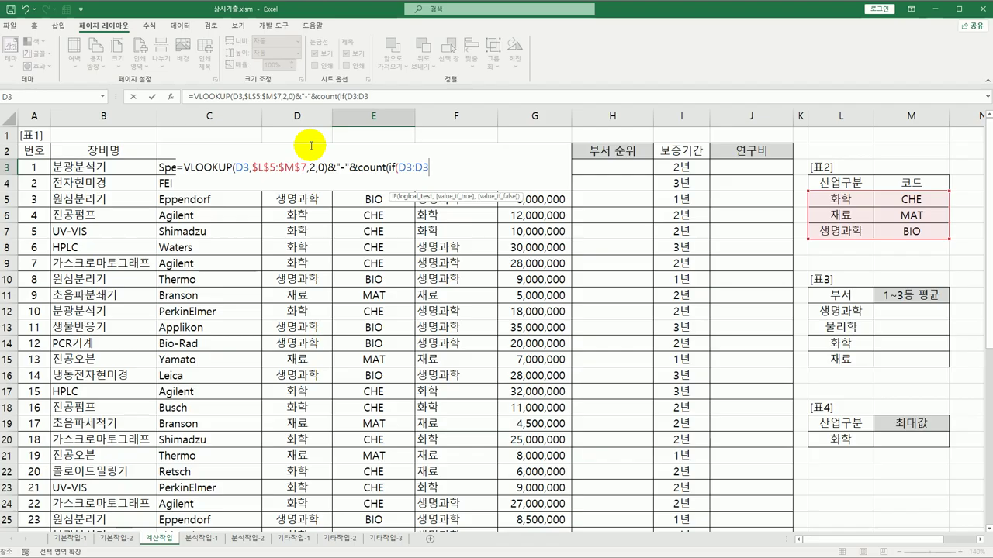
left_click(407, 167)
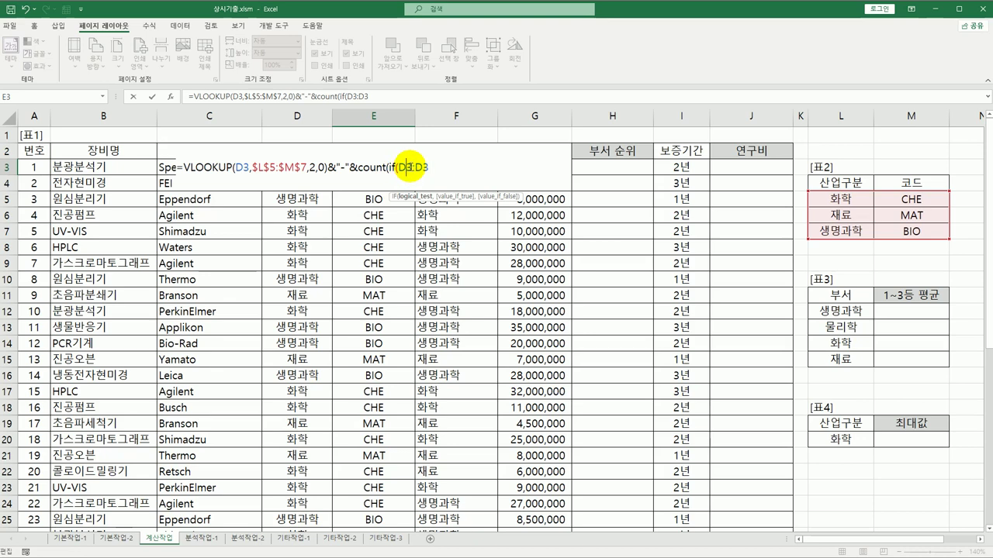
key("F4")
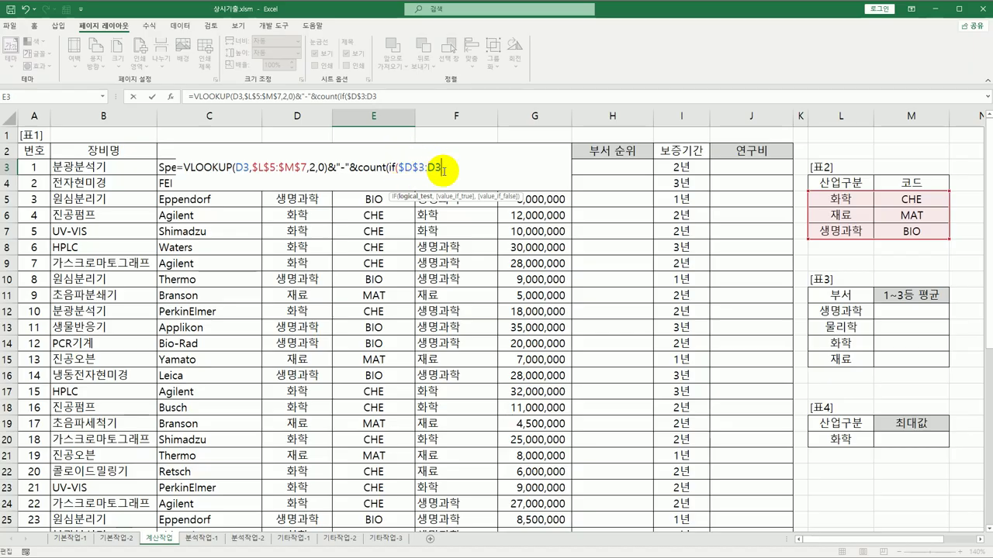
Finish the IF condition with =D3 returning 1, enter E3 as an array formula and fill it down the 산업 column
type("=d3,")
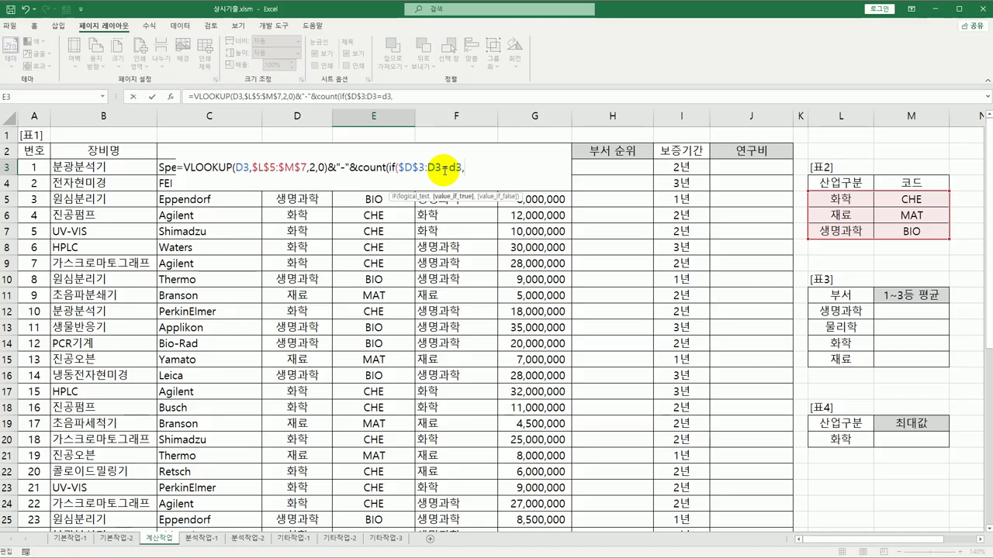
type("1)")
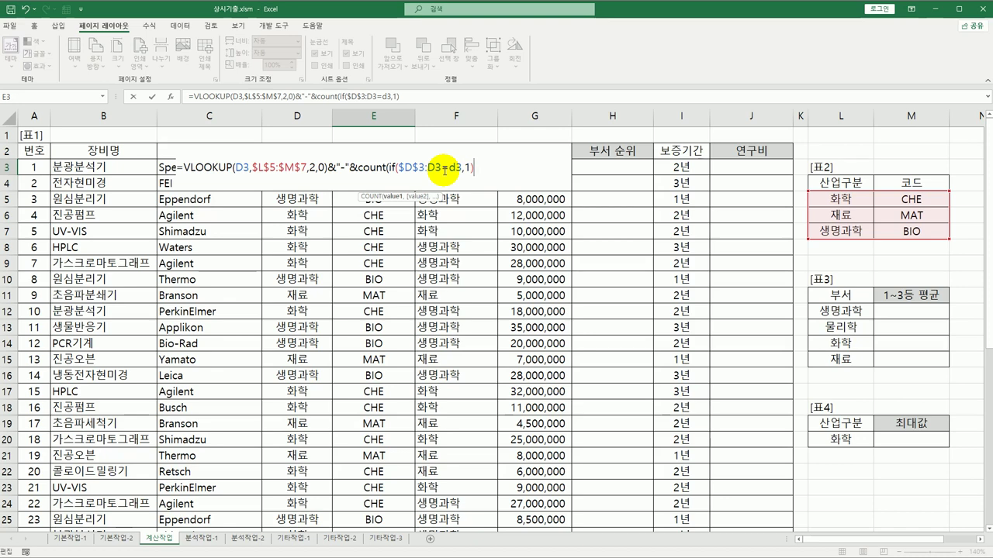
type(")")
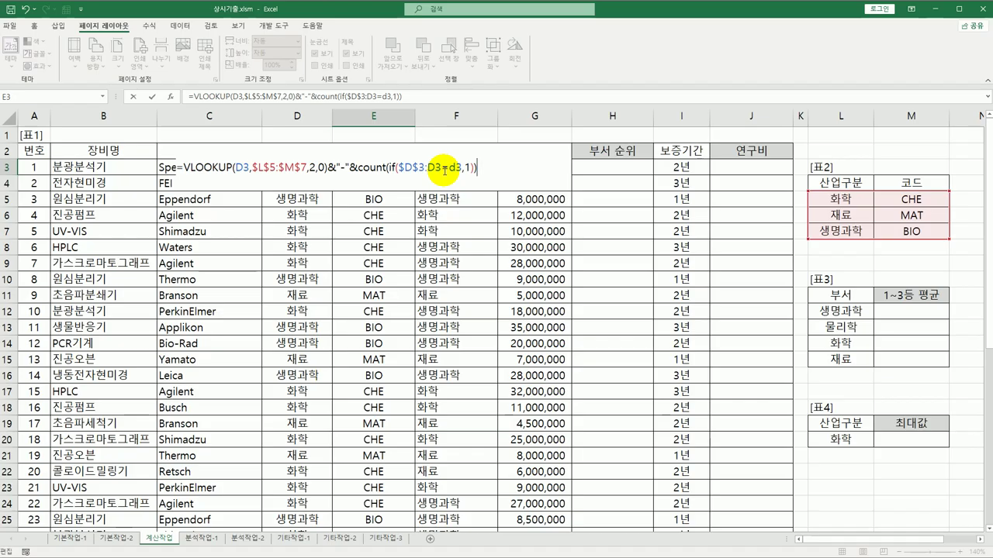
key("ctrl+shift+Return")
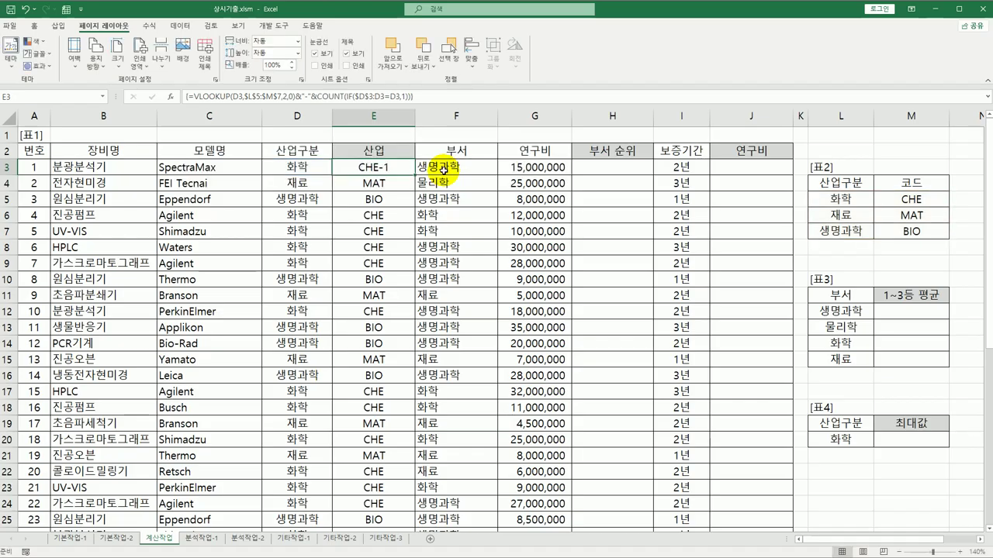
double_click(411, 175)
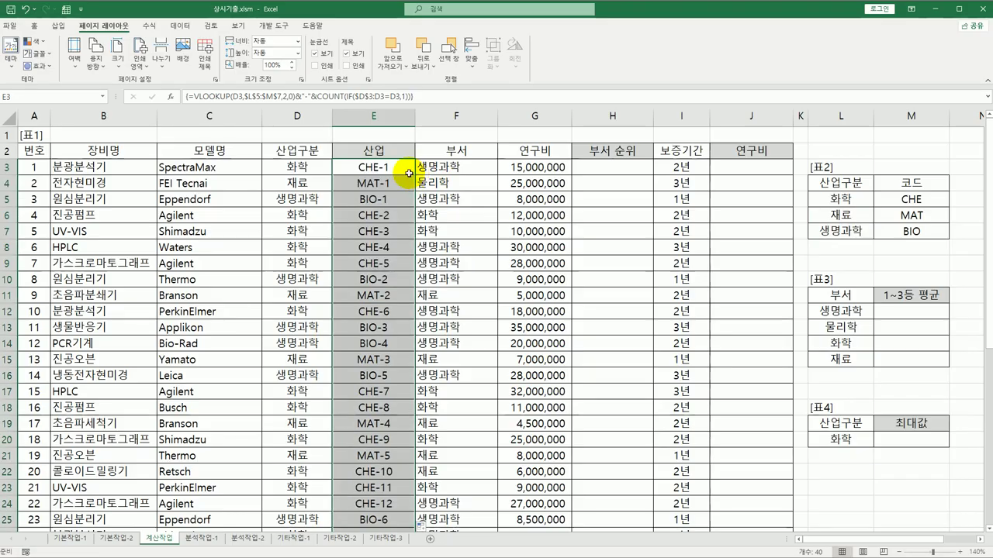
Re-enter the unchanged formula in E3 as an ordinary, non-array formula and fill it down the 산업 column
left_click(400, 170)
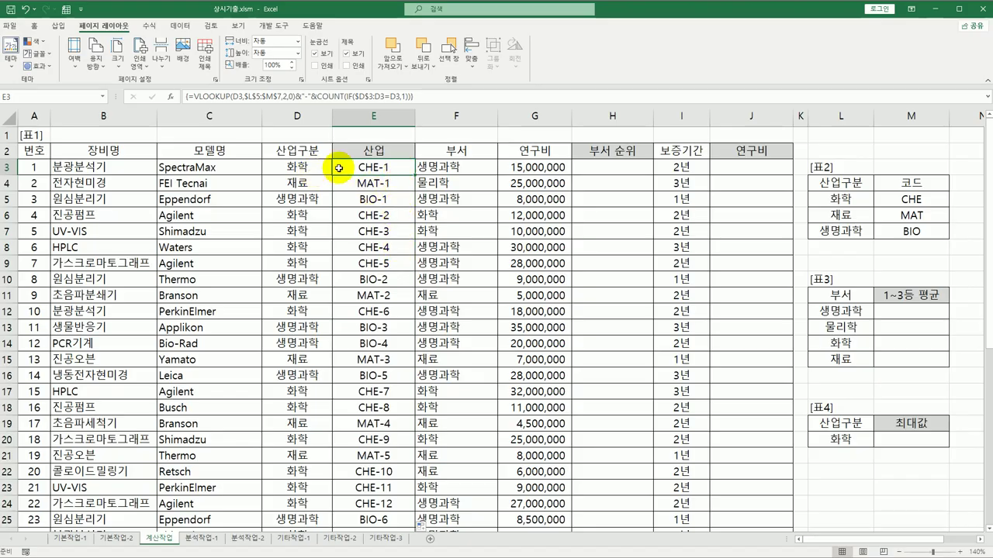
double_click(398, 165)
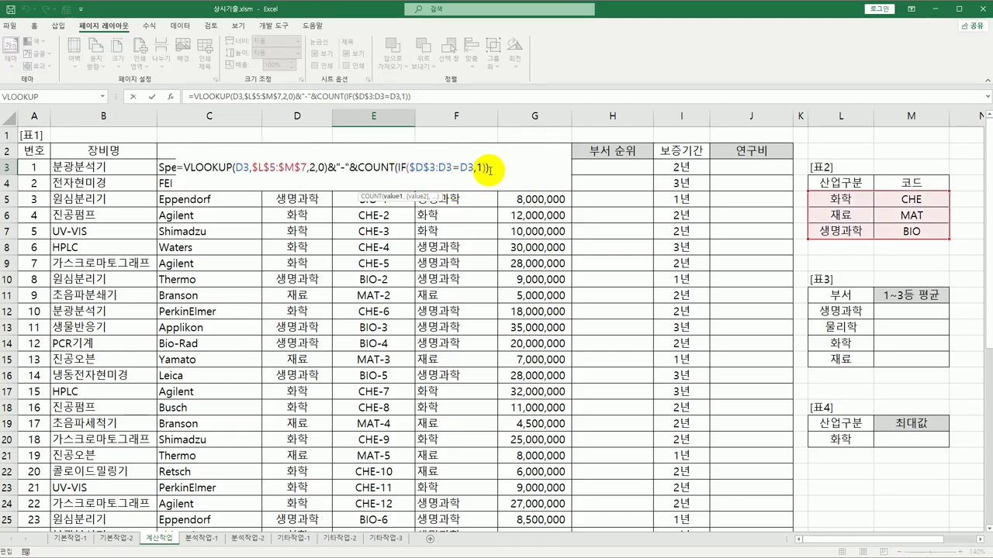
key("ctrl+shift+Return")
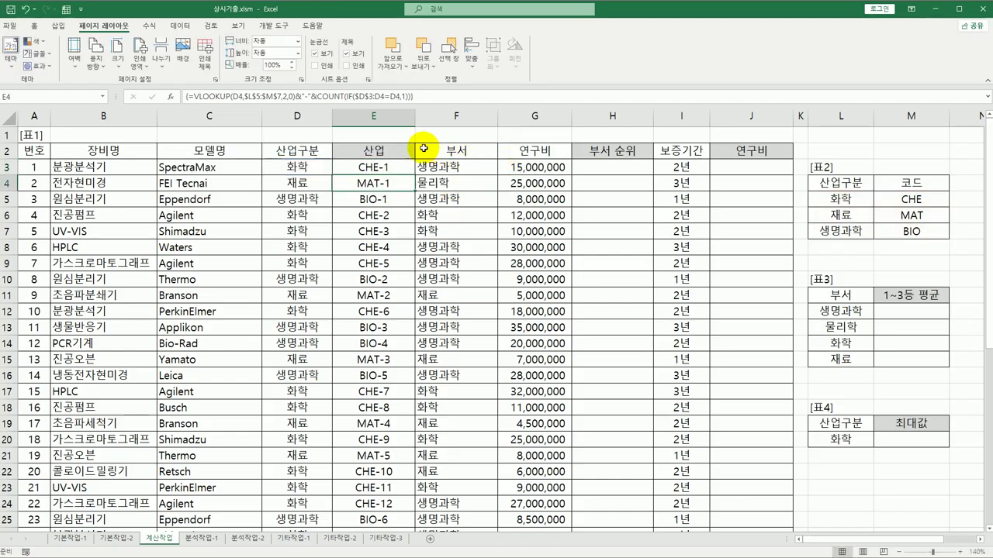
left_click(403, 165)
double_click(412, 174)
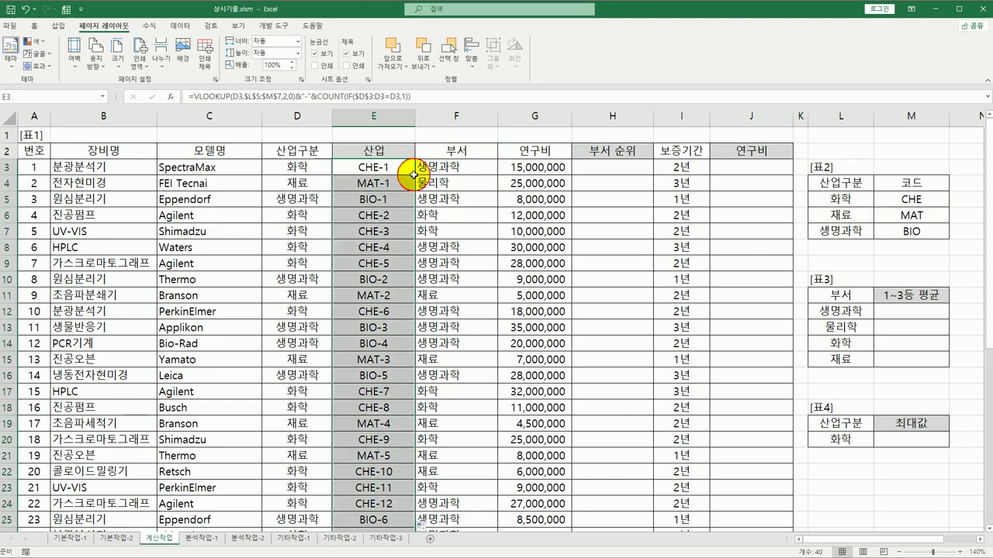
left_click(405, 167)
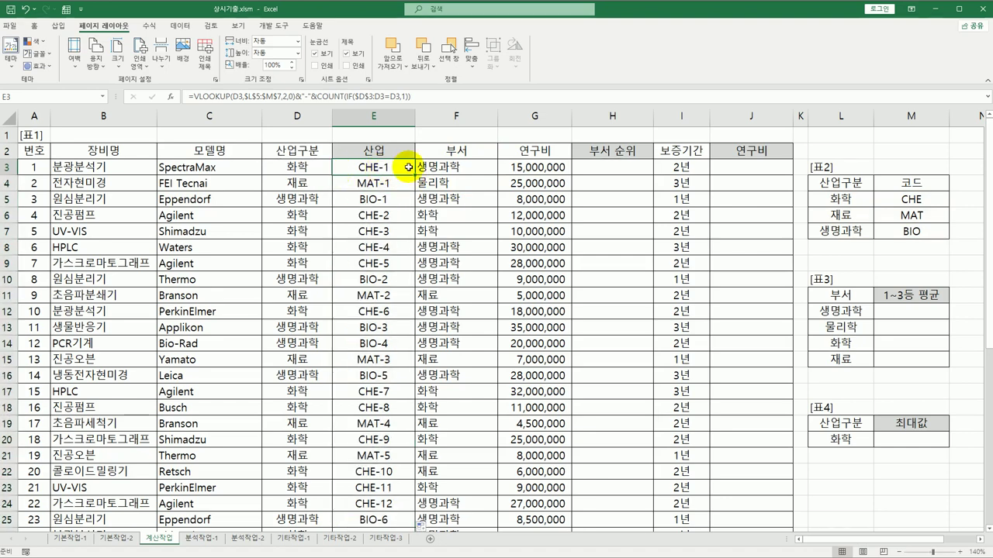
Examine the numbered codes in the 화학 rows and the 부서 and 연구비 cells needed for 부서 순위
left_click_drag(321, 211, 387, 212)
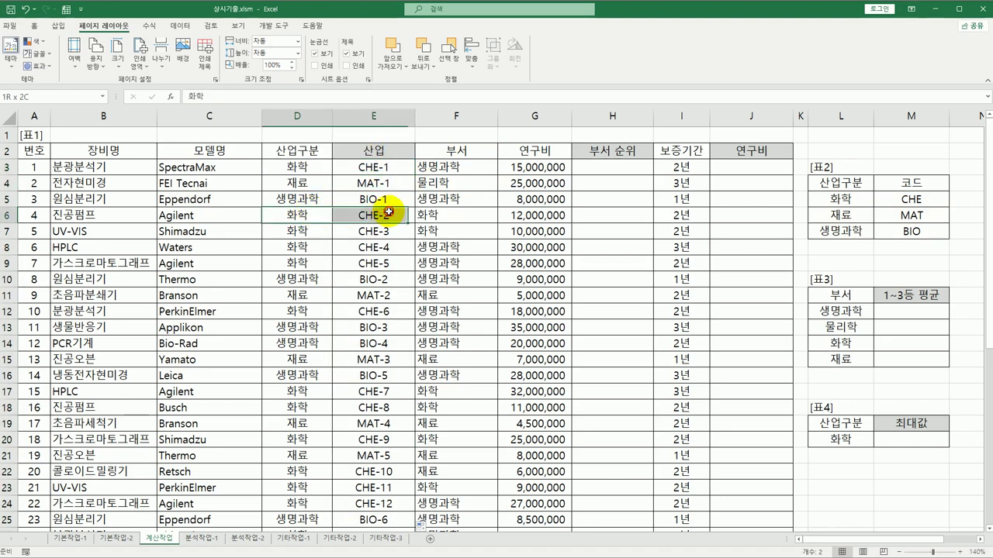
left_click_drag(305, 227, 388, 228)
left_click_drag(321, 248, 377, 261)
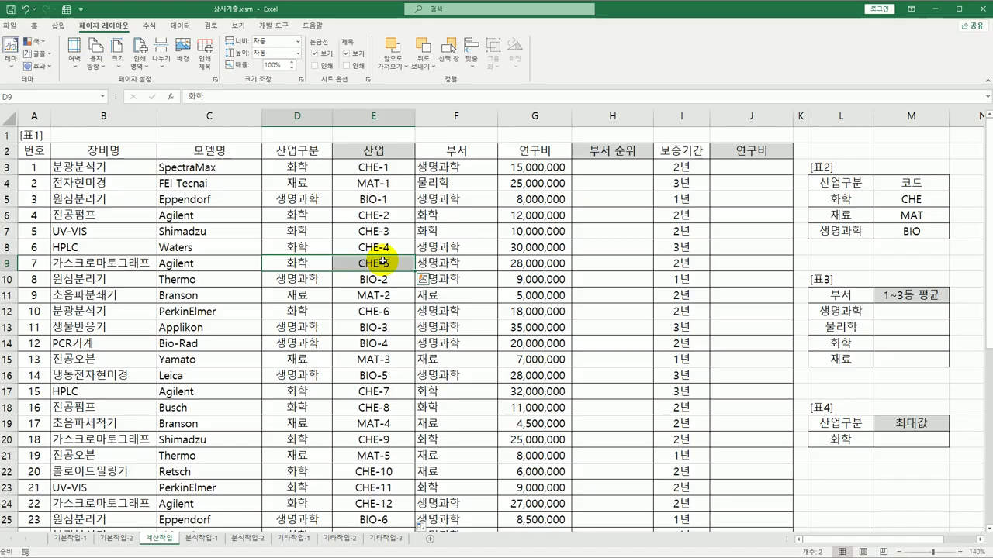
left_click(602, 171)
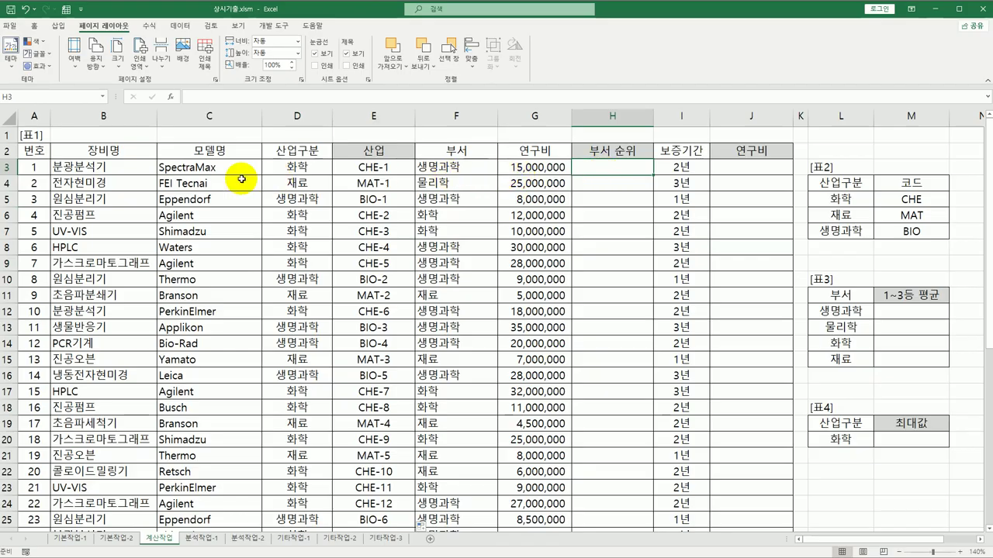
left_click(457, 166)
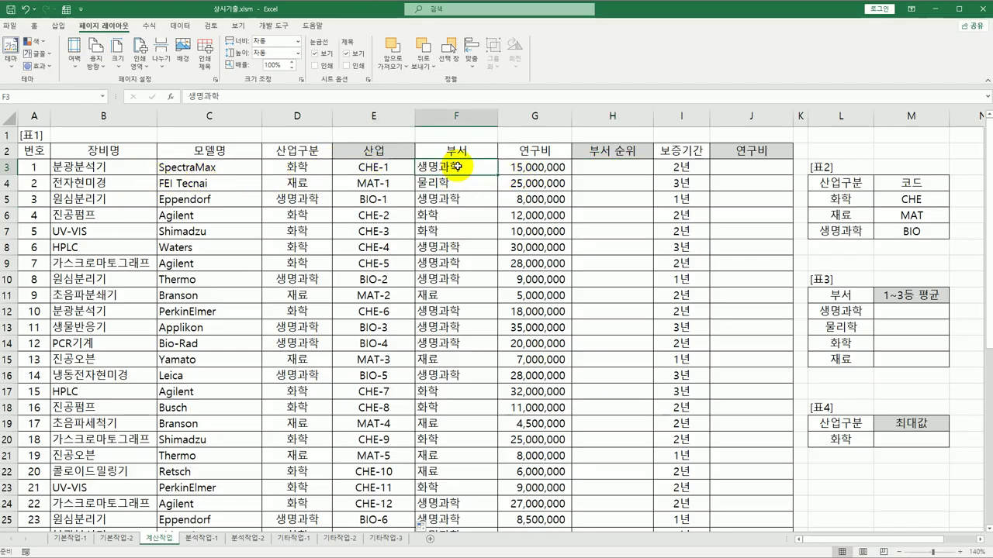
left_click(513, 166)
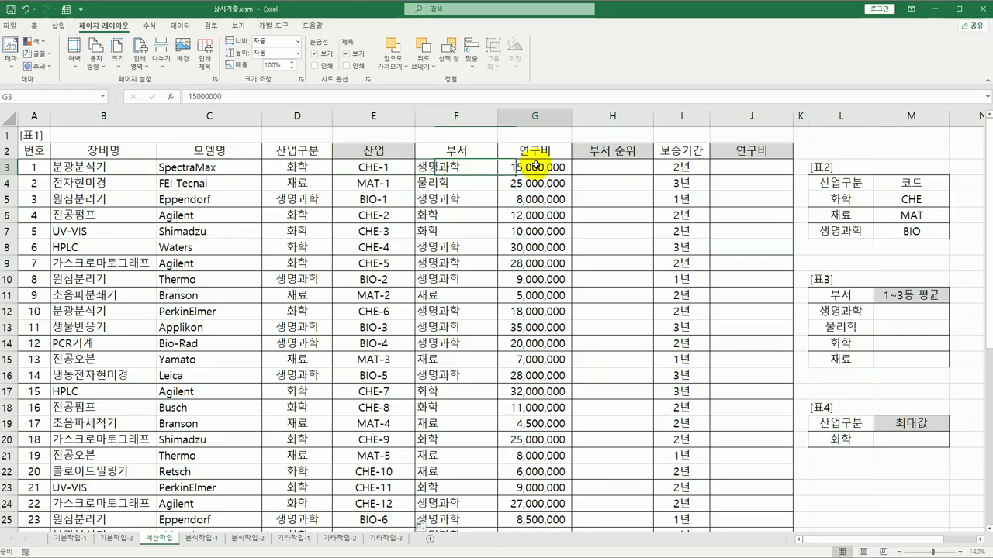
left_click(586, 170)
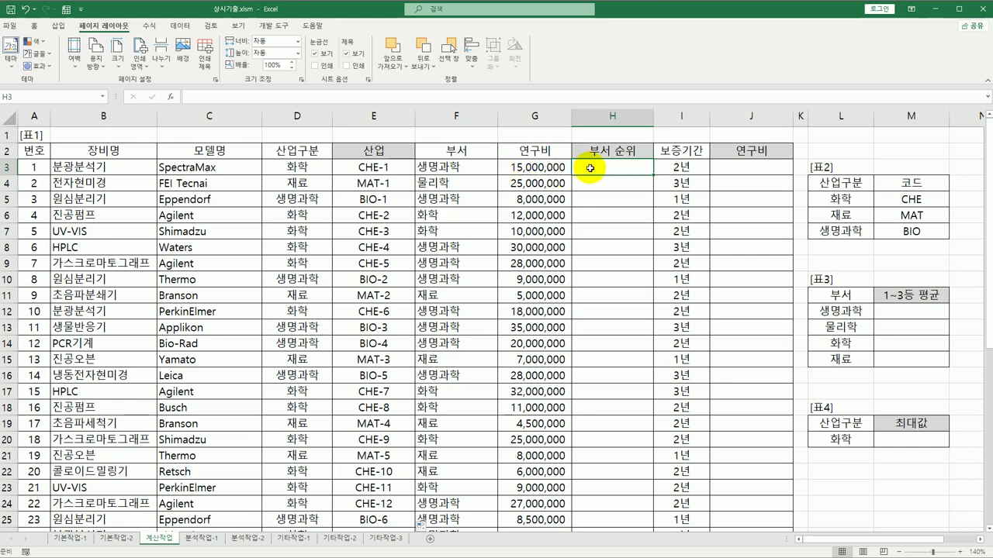
left_click(452, 167)
Start the 부서 순위 formula in H3 with =F3&"-"&sum(if((
left_click(594, 166)
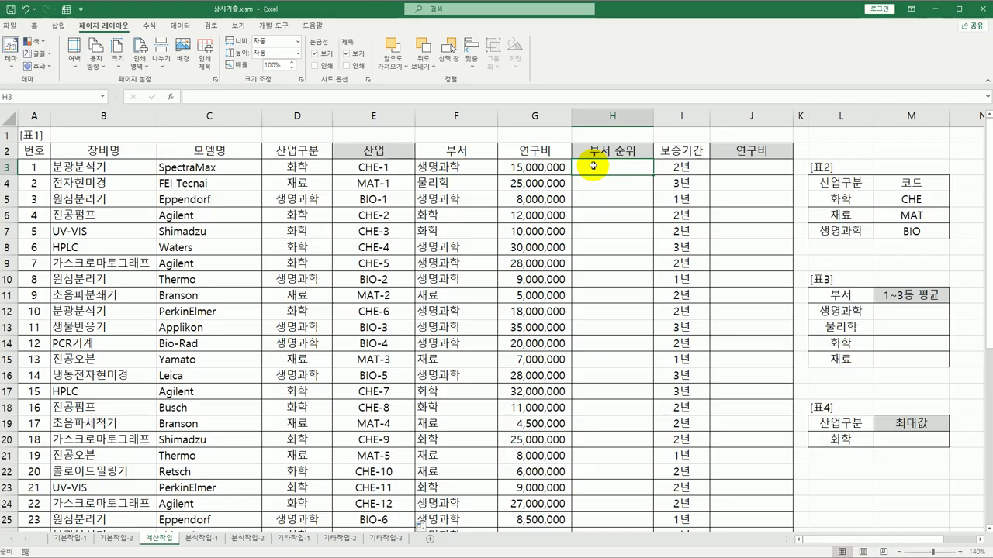
type("=")
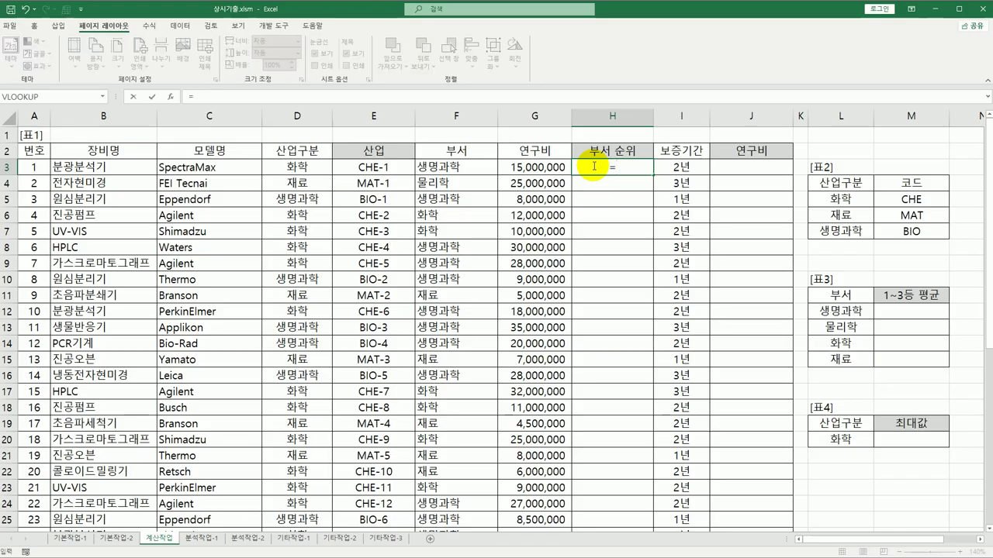
key("Left")
key("Left")
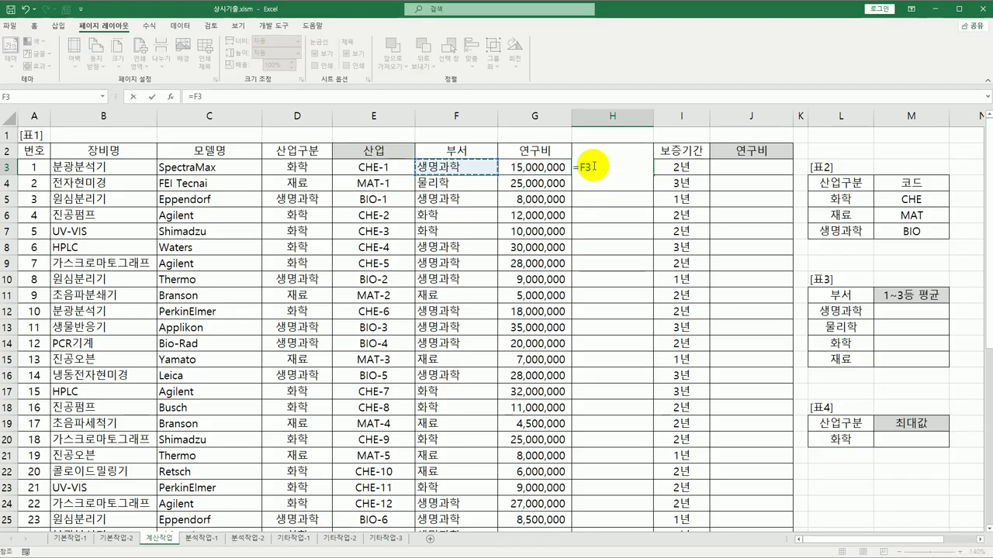
type("&\"-\"&")
type("s")
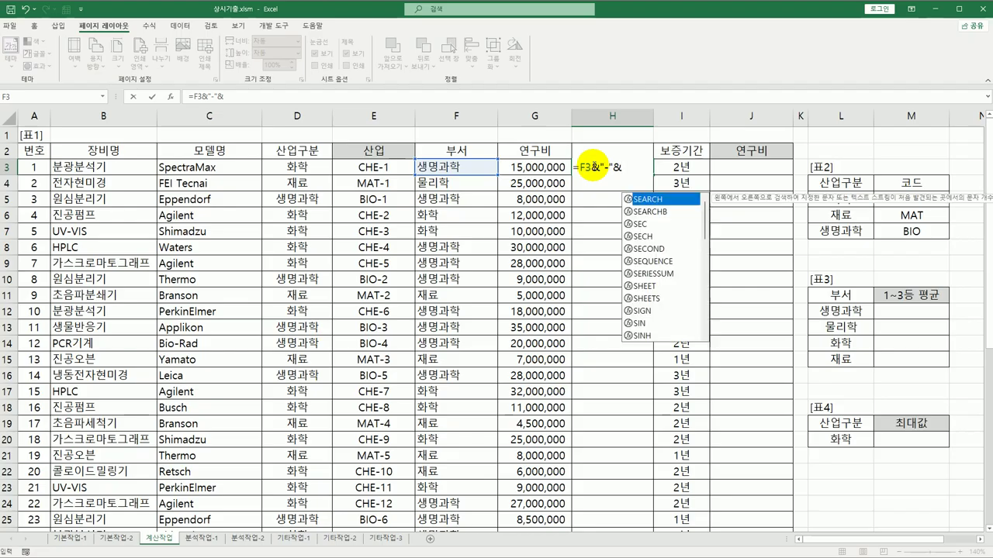
type("um(if((")
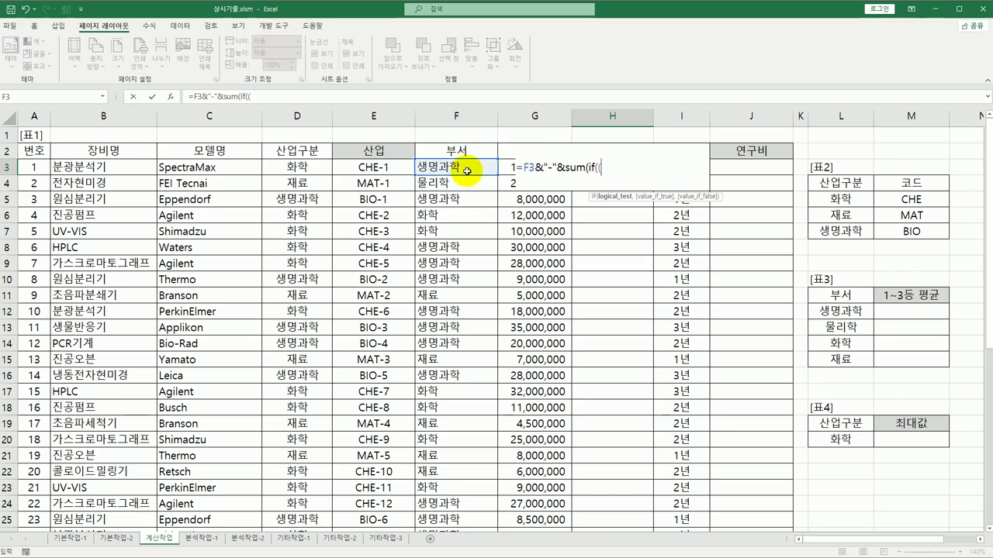
Enter the first IF condition as the absolute range $F$3:$F$42=F3, close it and multiply by a second opening parenthesis
left_click_drag(468, 170, 474, 509)
key("F4")
scroll(467, 387, "up", 6)
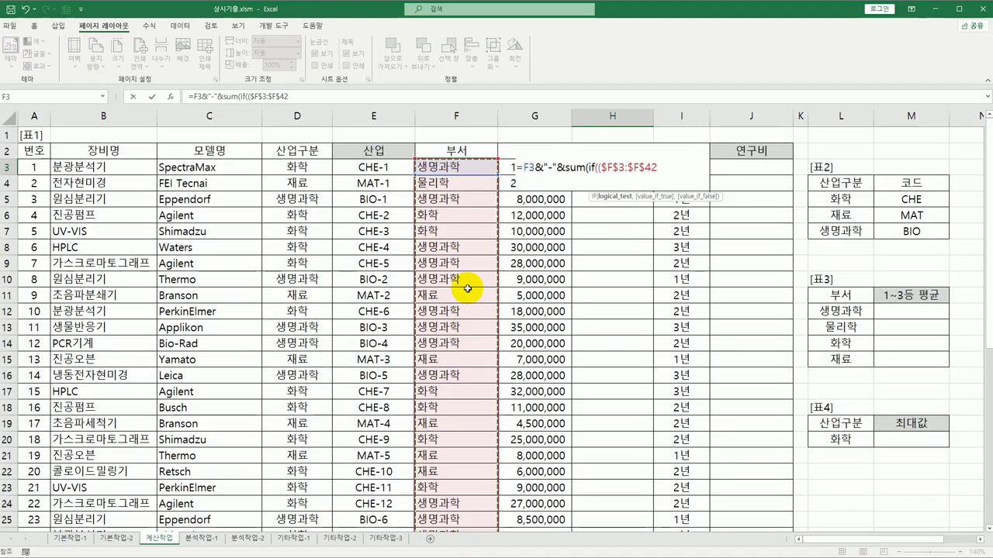
type("=")
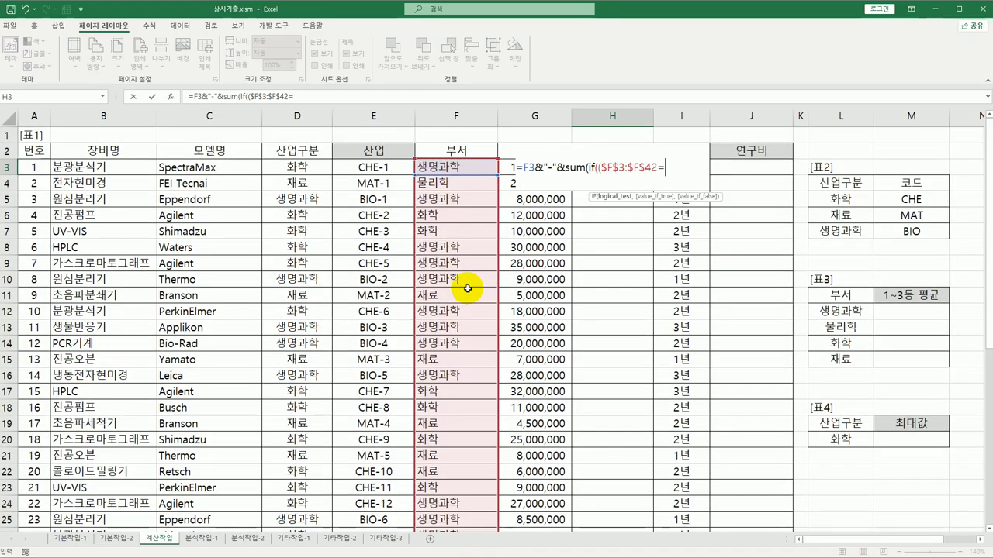
left_click(455, 167)
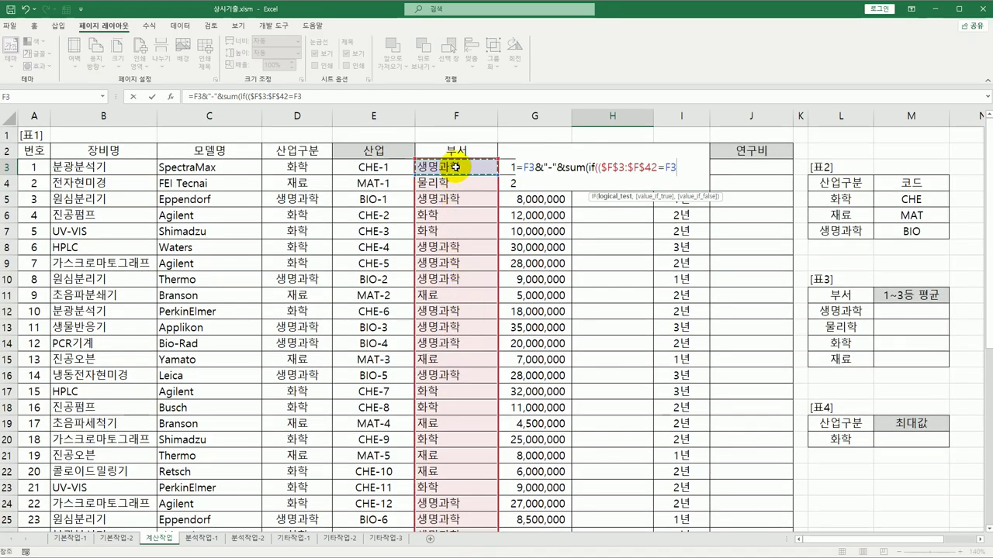
type(")*(")
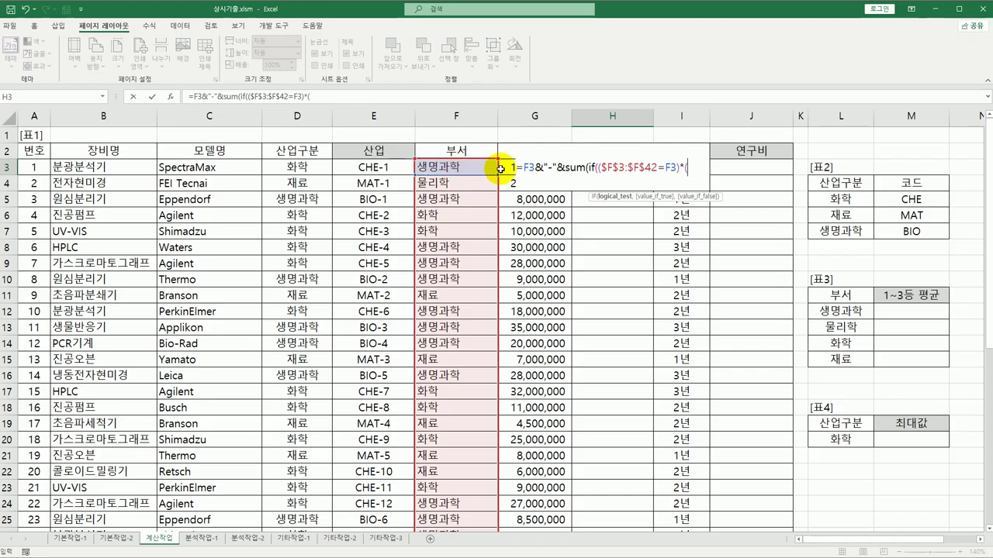
Enter the second IF condition comparing the absolute range $G$3:$G$42 as greater than G3, and close its parenthesis
left_click_drag(503, 167, 532, 504)
key("F4")
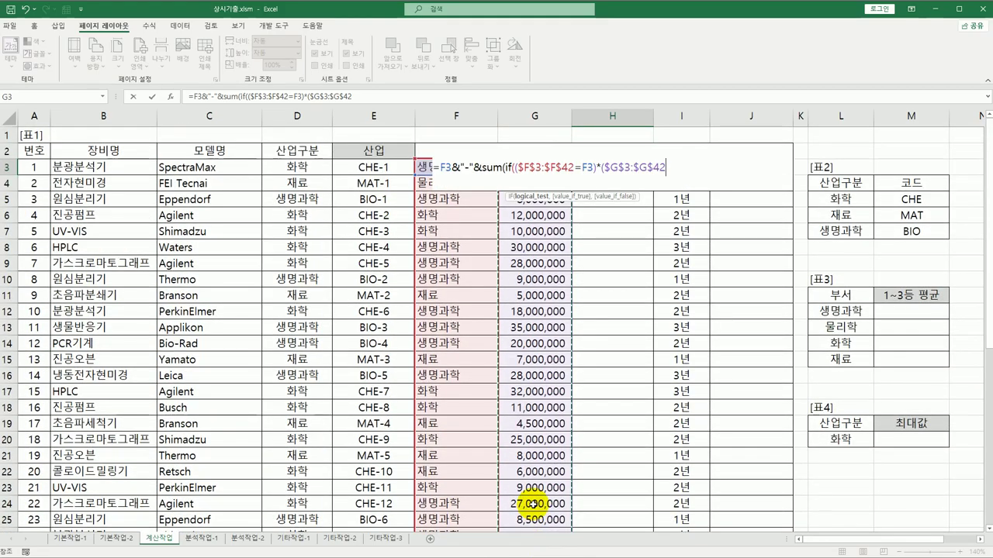
type(">")
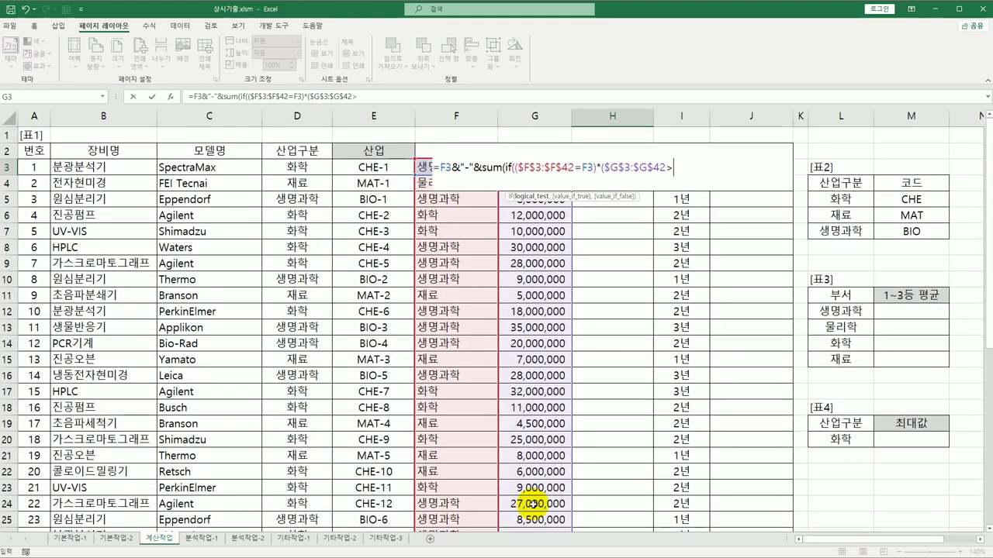
key("Left")
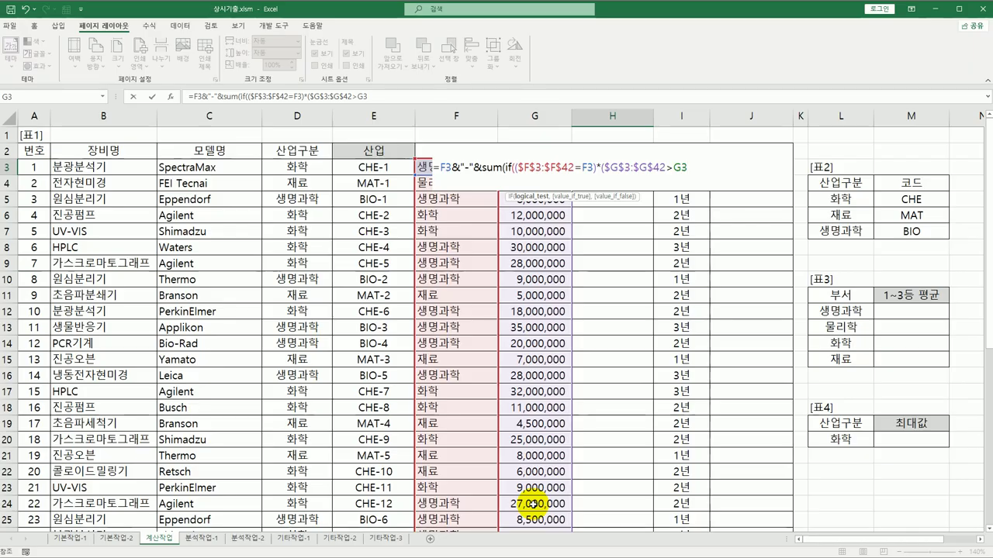
type(")")
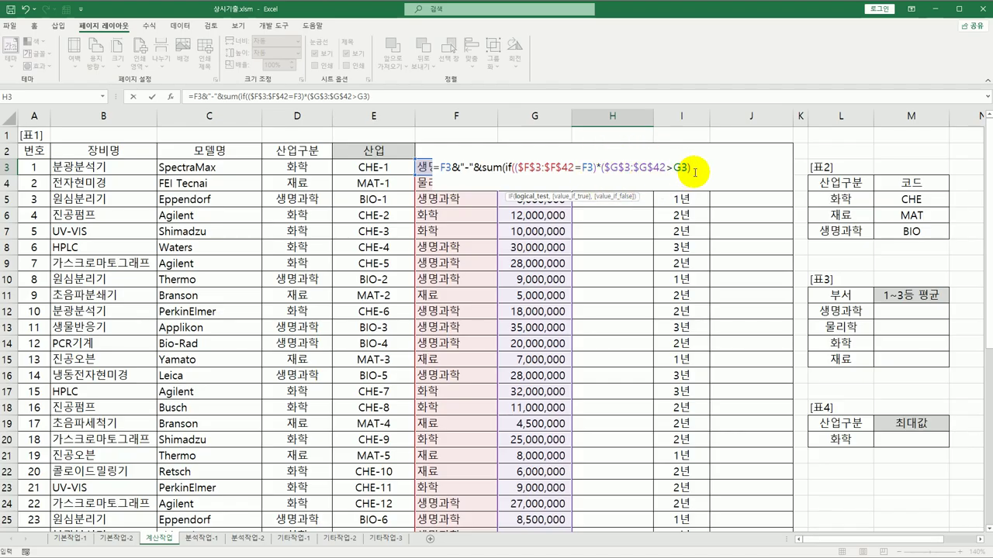
Finish the H3 formula by returning 1 and closing IF and SUM, enter it normally and fill it down the 부서 순위 column
type(",1")
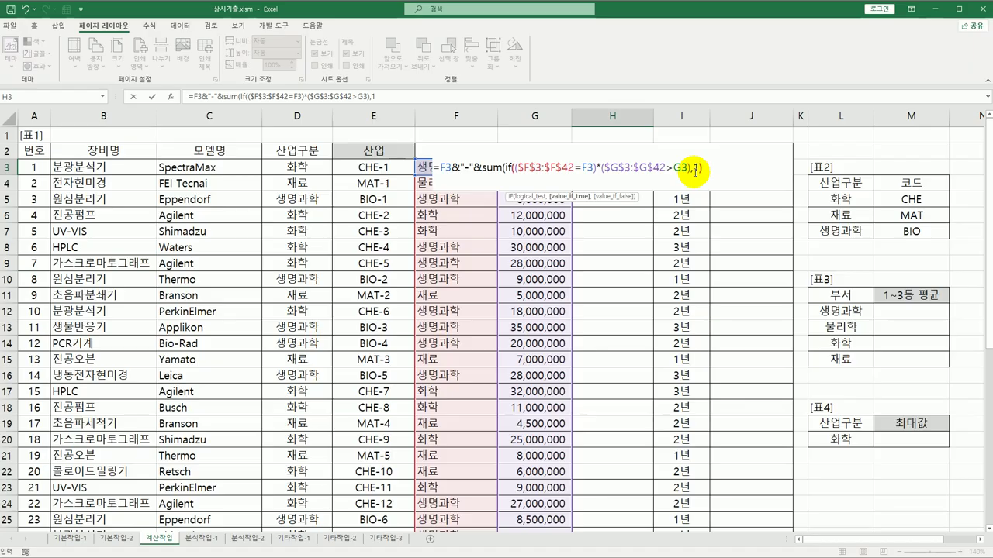
type(")")
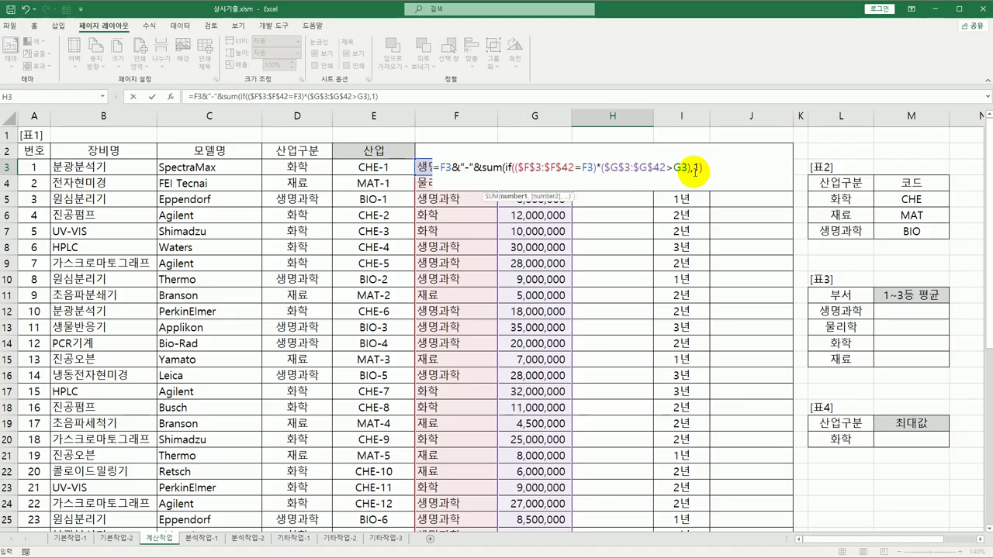
type(")")
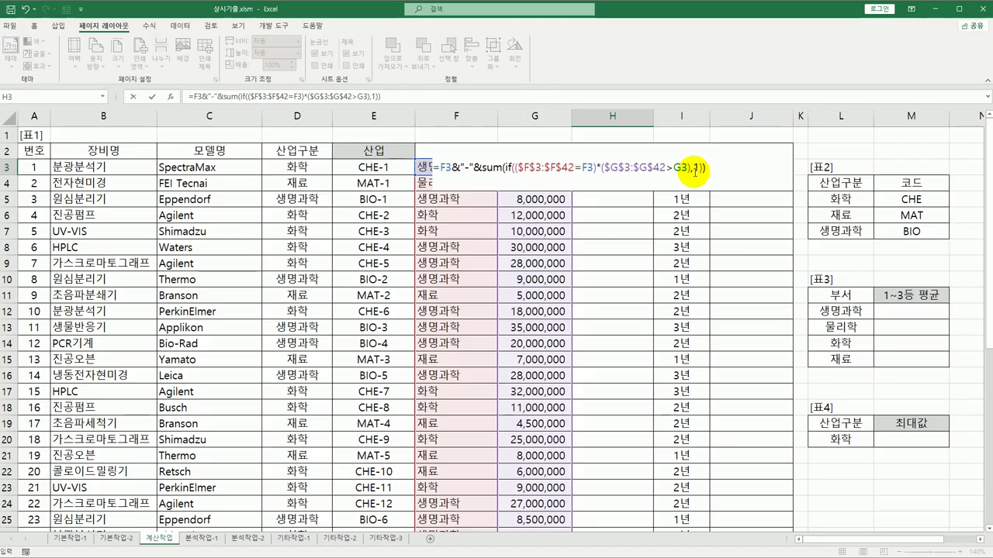
key("ctrl+shift+Return")
key("Up")
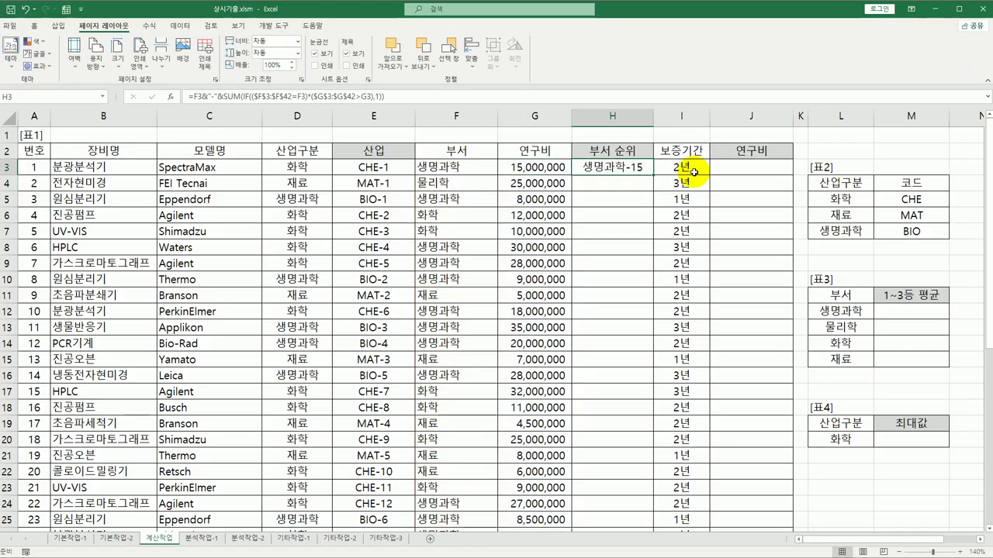
left_click_drag(652, 175, 652, 175)
double_click(652, 175)
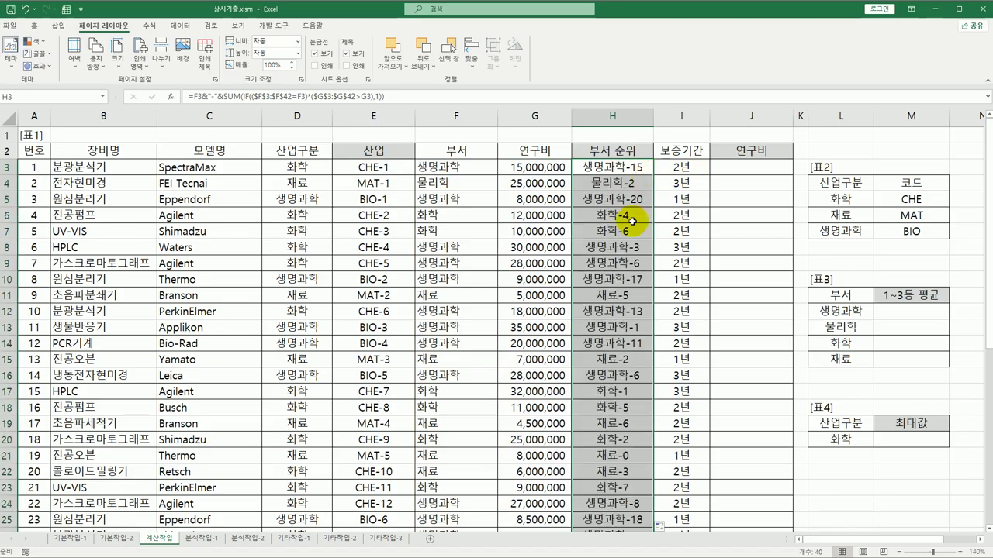
Append +1 to the end of the H3 rank formula and enter it as an array formula
scroll(632, 221, "down", 6)
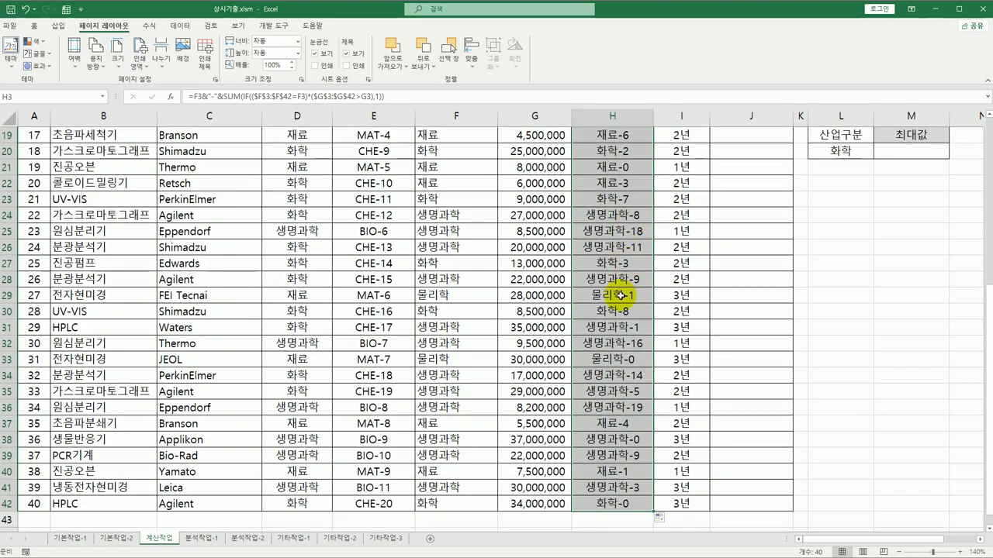
left_click(614, 504)
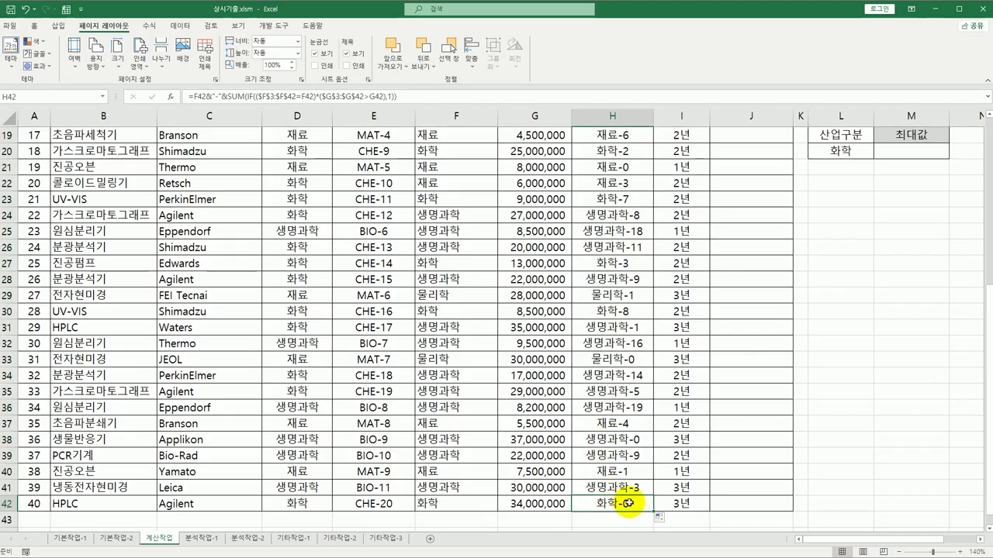
scroll(628, 489, "up", 6)
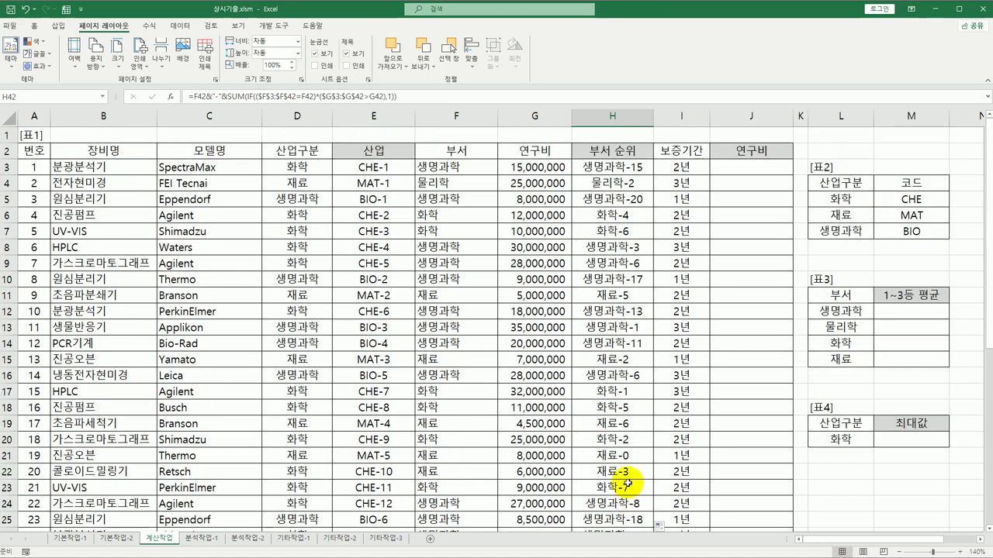
left_click(632, 169)
double_click(632, 169)
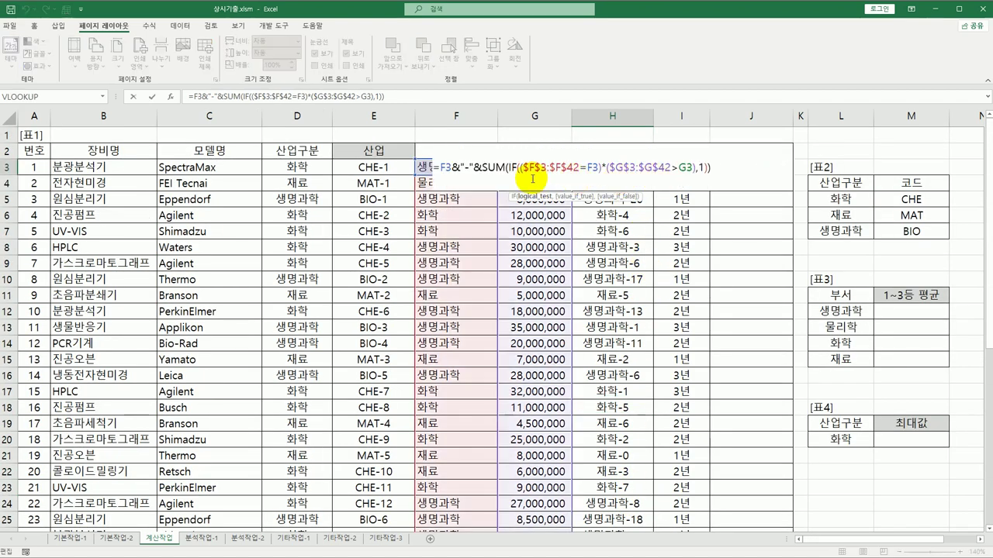
left_click(709, 169)
type("+1")
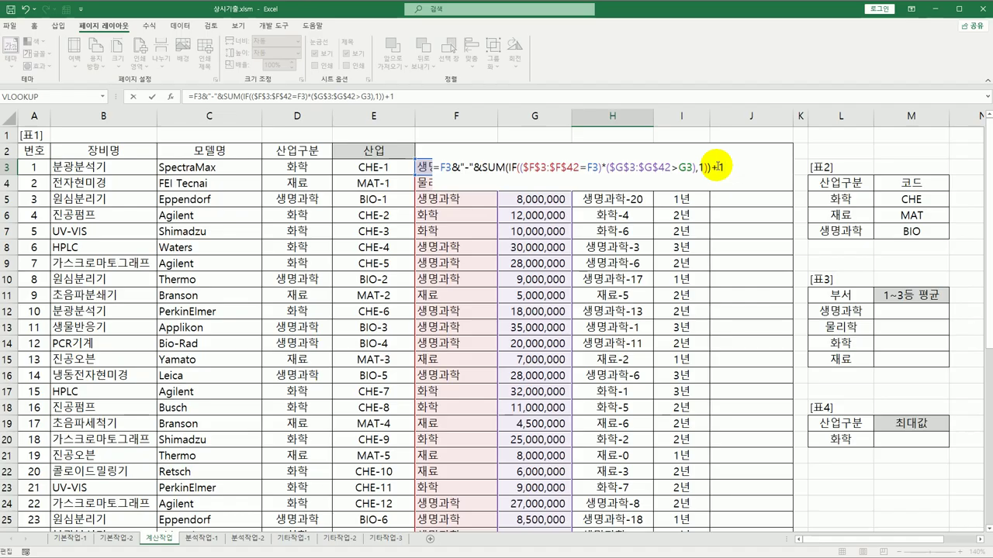
key("ctrl+shift+Return")
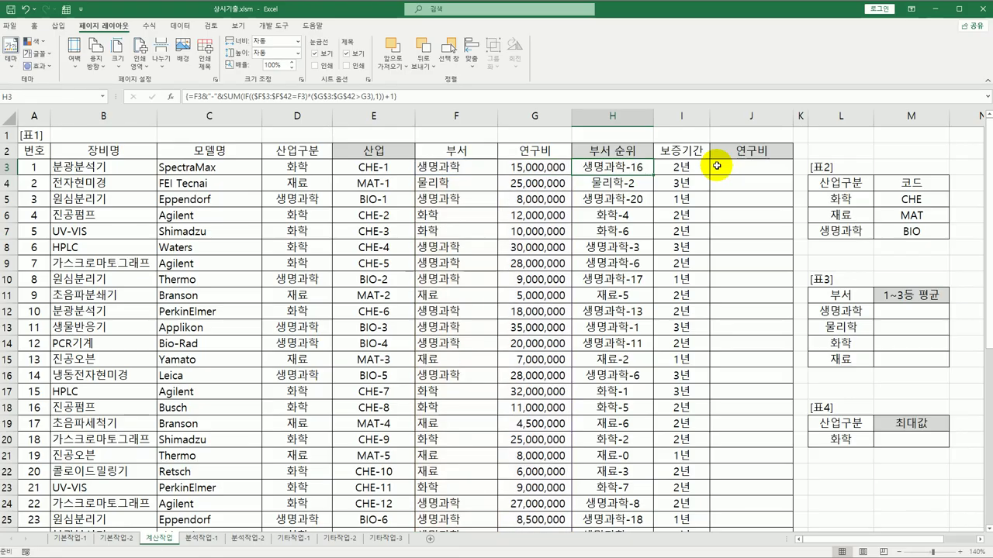
Fill the H3 array formula down the 부서 순위 column and check the 재료 rank in row 21 against its 연구비
double_click(652, 177)
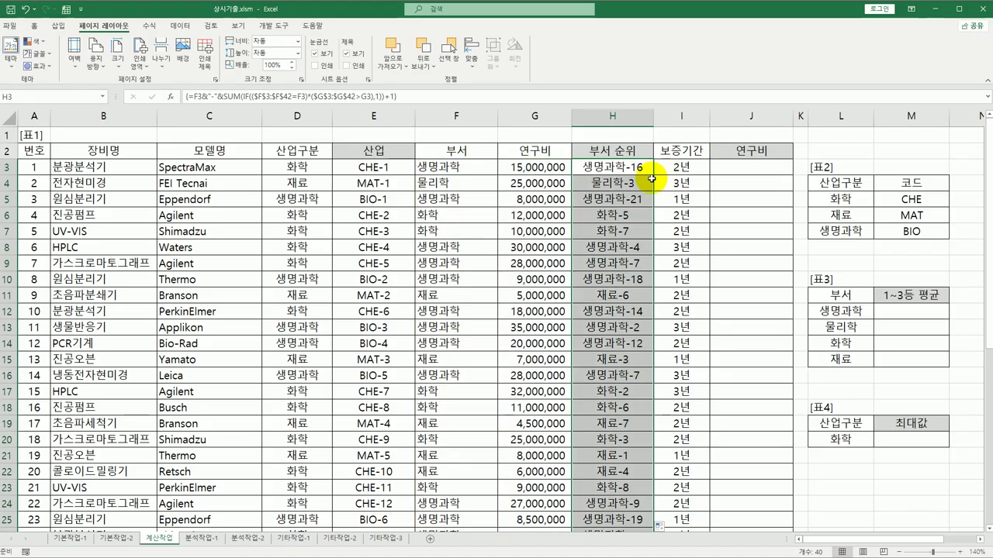
scroll(625, 311, "down", 3)
left_click(625, 314)
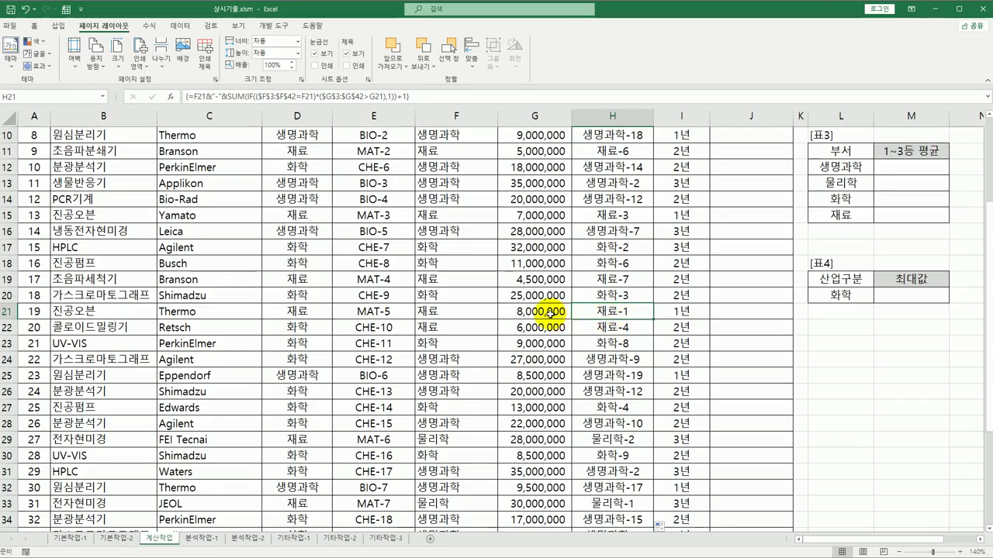
left_click_drag(550, 313, 583, 310)
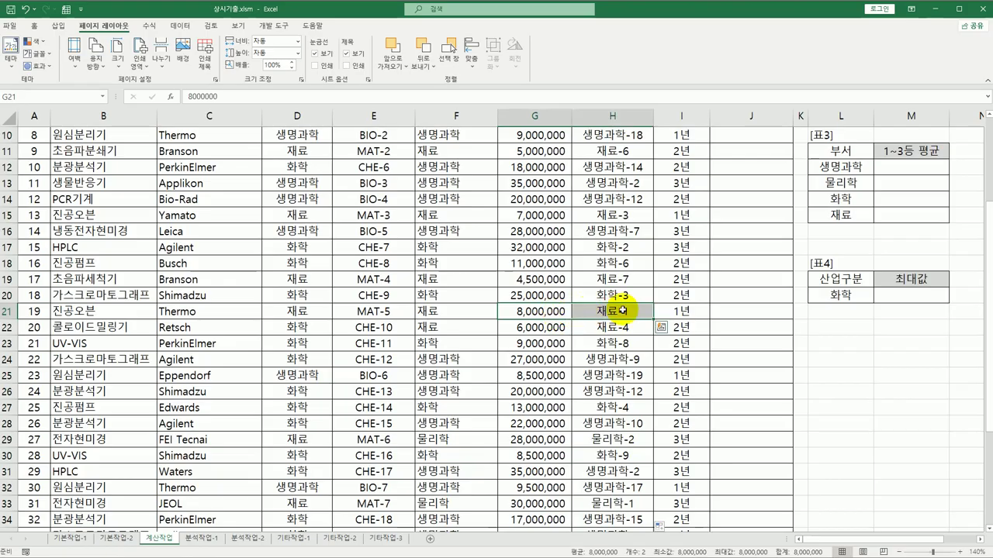
left_click(622, 311)
scroll(621, 345, "down", 3)
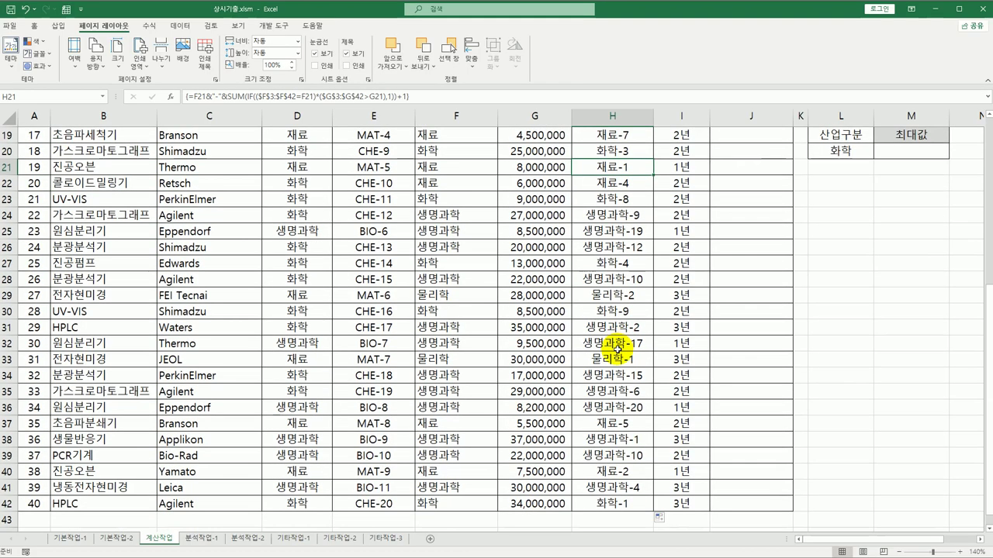
Compare the 부서 순위 results of the 재료 rows with their 연구비 amounts across the table and review the H3 formula
scroll(593, 236, "up", 3)
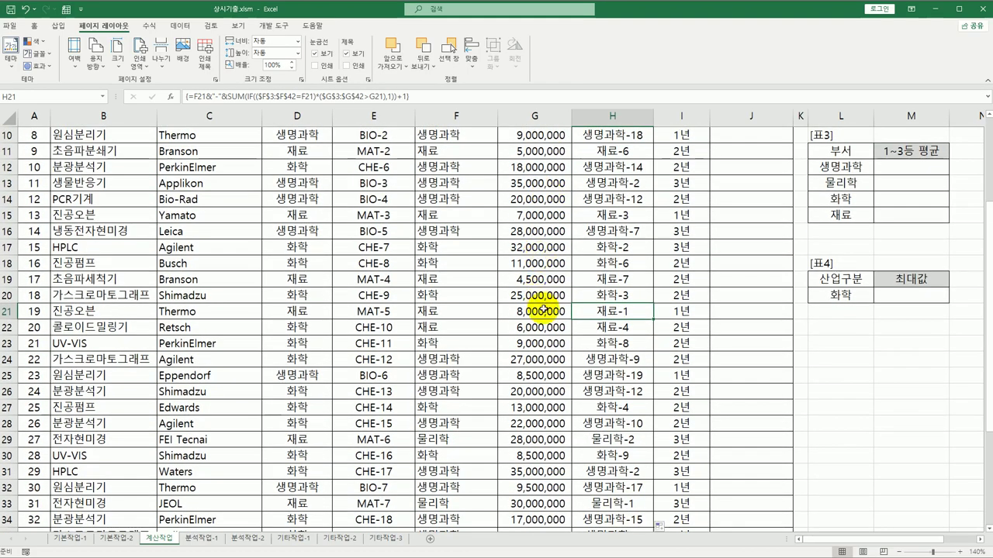
left_click_drag(543, 311, 597, 328)
scroll(596, 327, "down", 6)
scroll(597, 327, "up", 9)
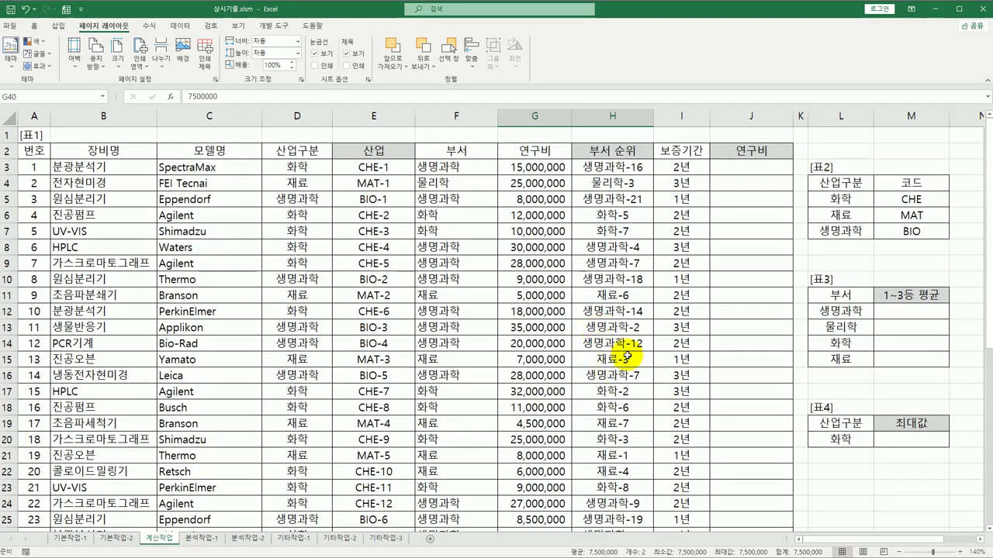
scroll(574, 459, "down", 3)
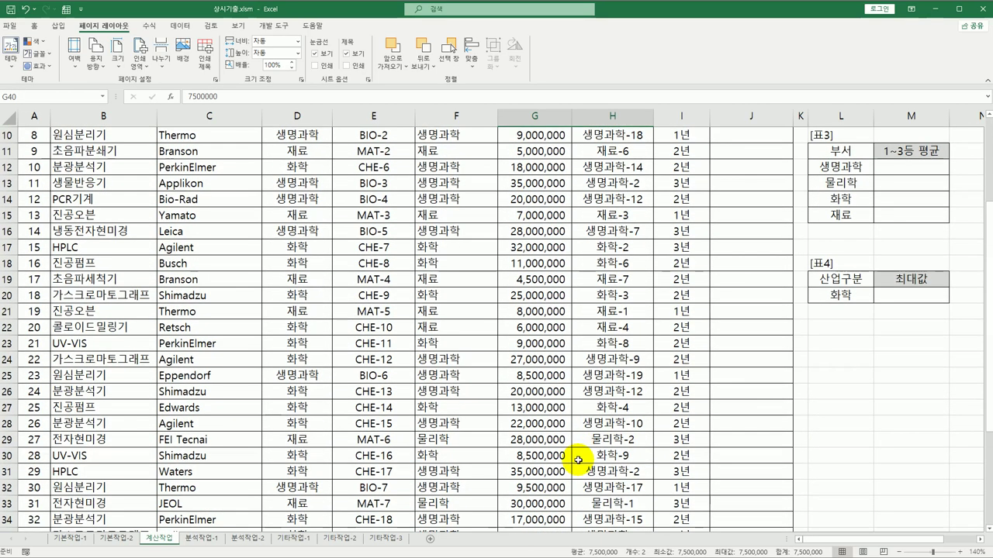
scroll(578, 460, "down", 3)
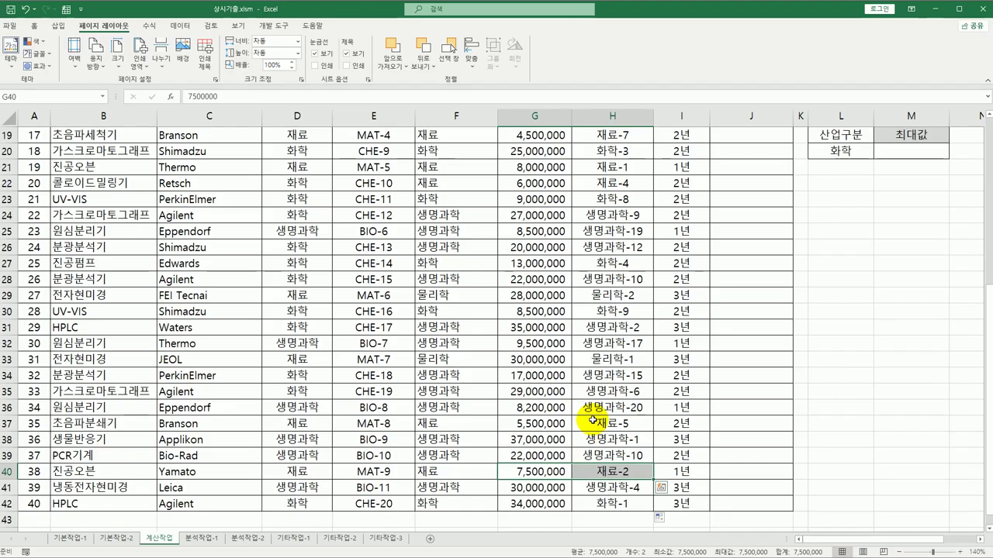
left_click(633, 168)
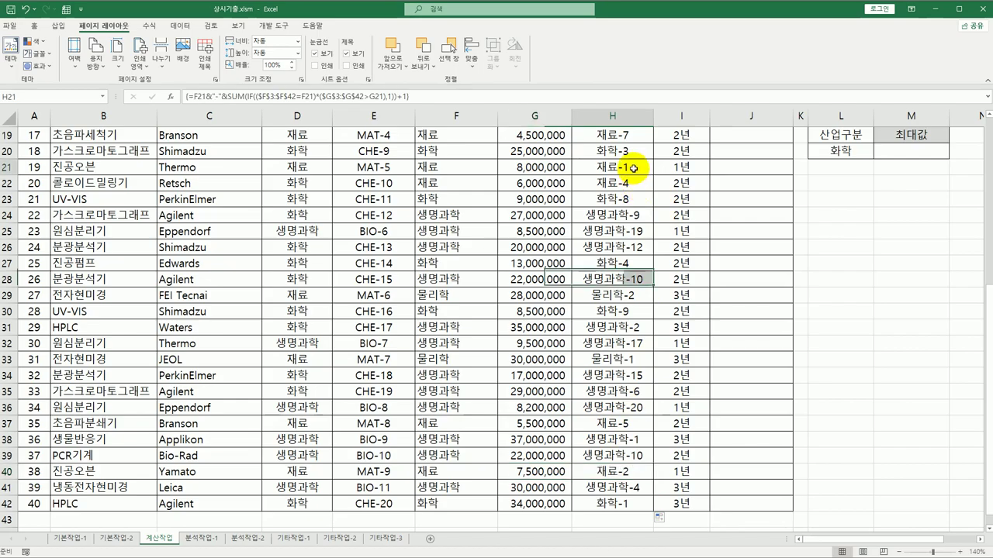
left_click(604, 470)
left_click(617, 184)
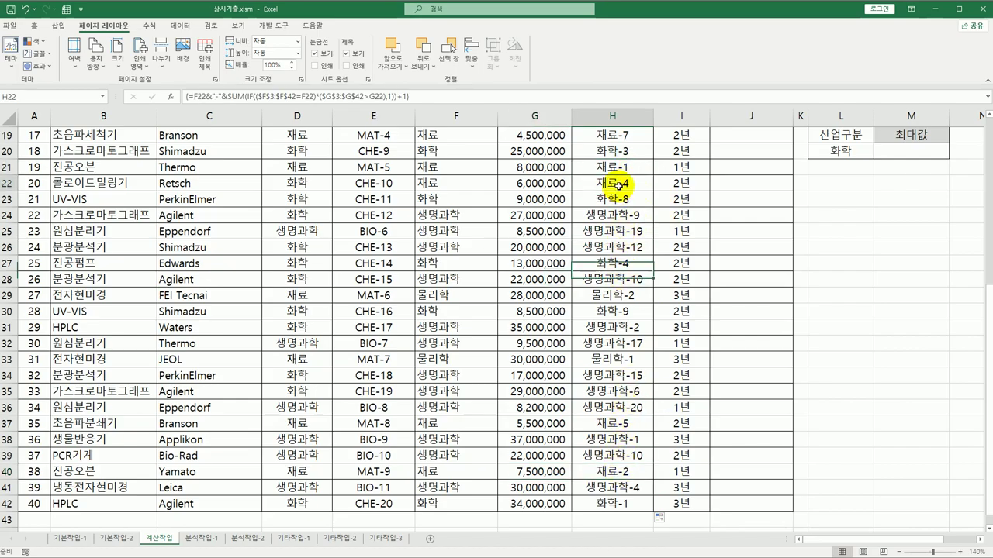
left_click(622, 422)
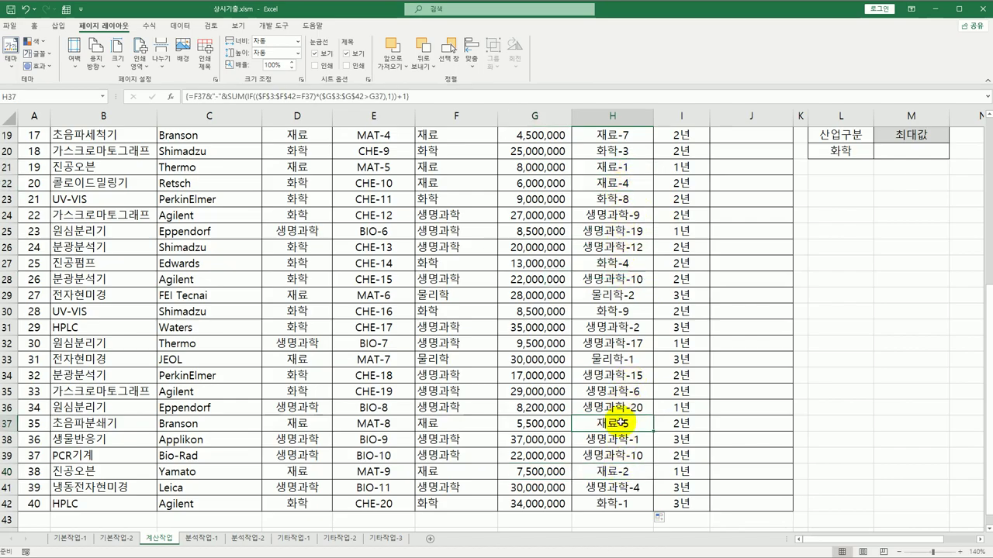
scroll(638, 383, "up", 3)
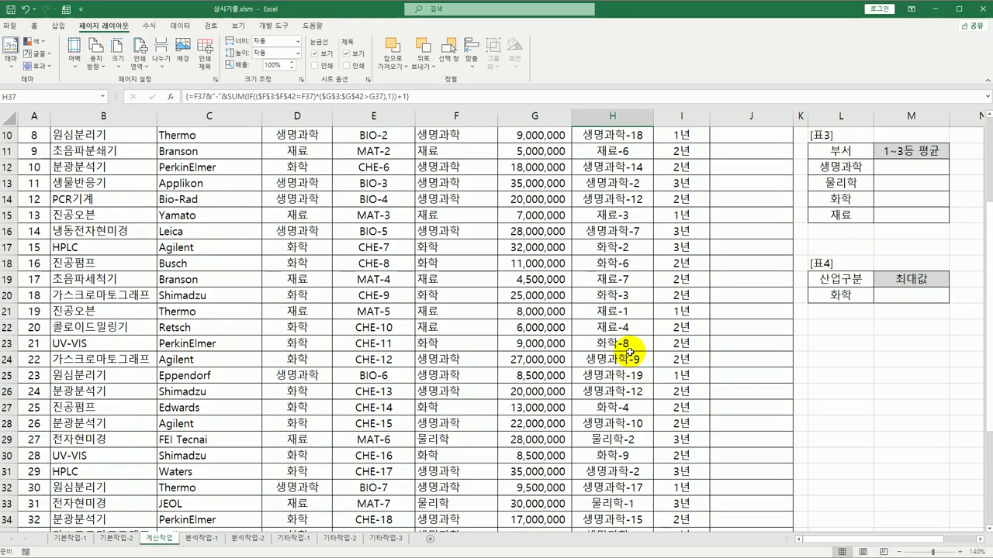
scroll(630, 351, "up", 3)
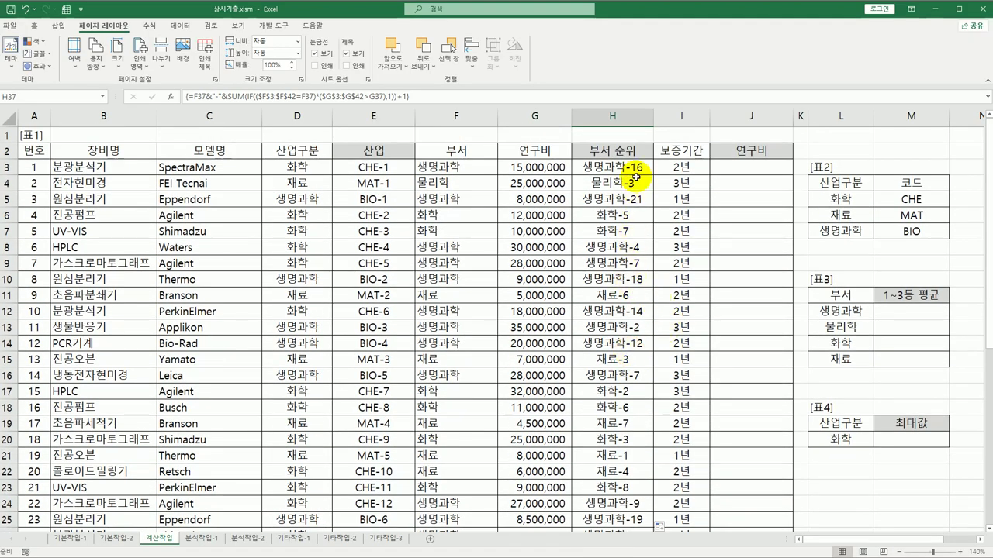
left_click(568, 360)
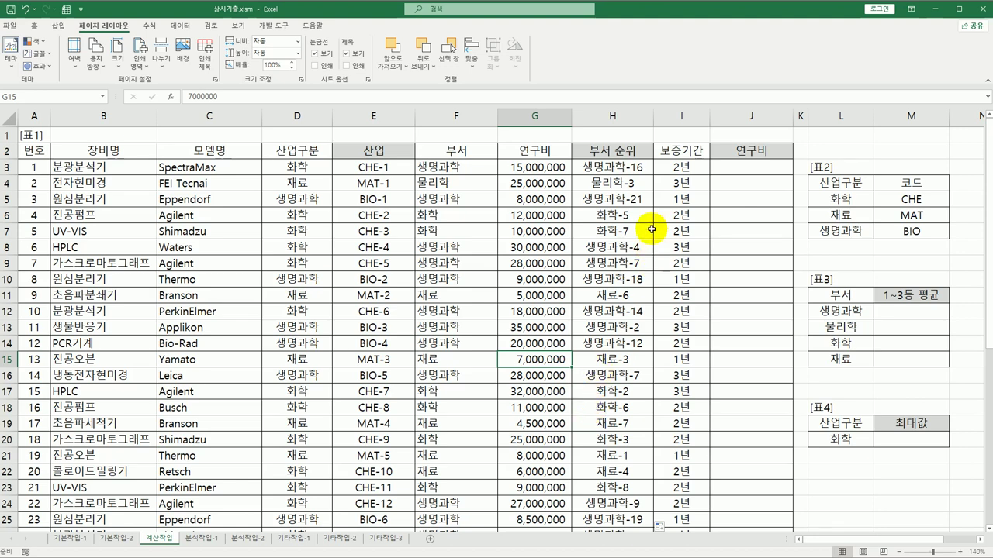
left_click(645, 163)
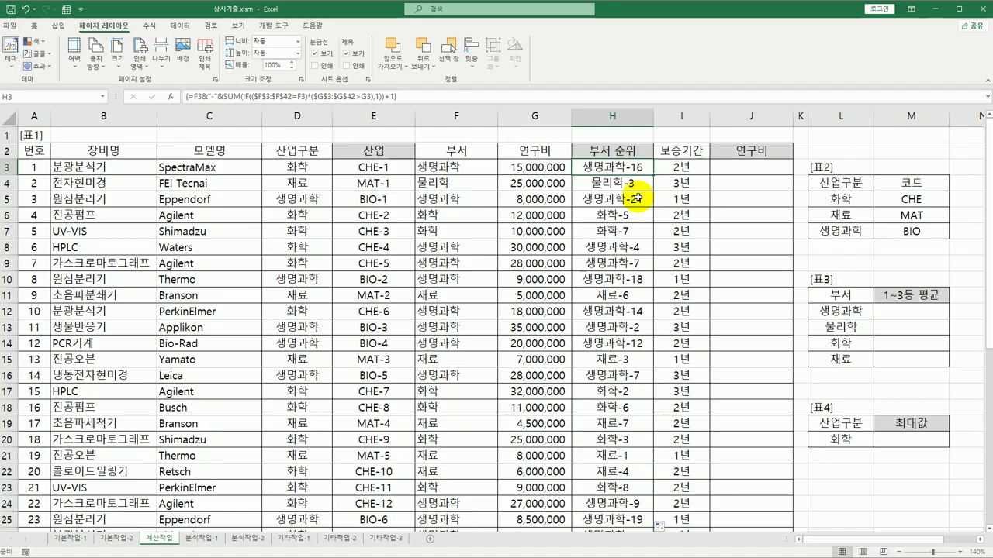
left_click(521, 153)
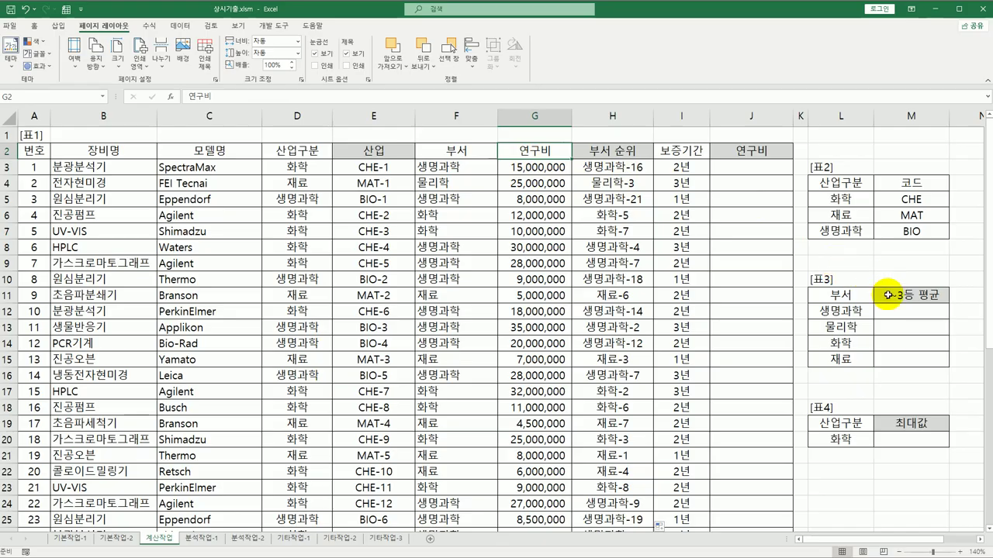
Start the 1~3등 평균 formula for 생명과학 in M12 with AVERAGE, IF and LARGE nested in that order
left_click(886, 295)
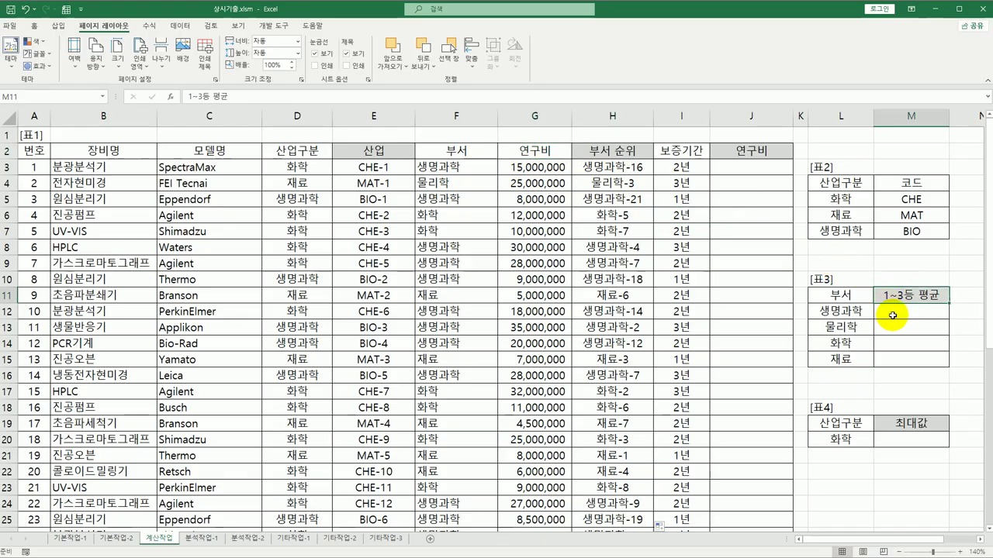
left_click_drag(892, 315, 895, 358)
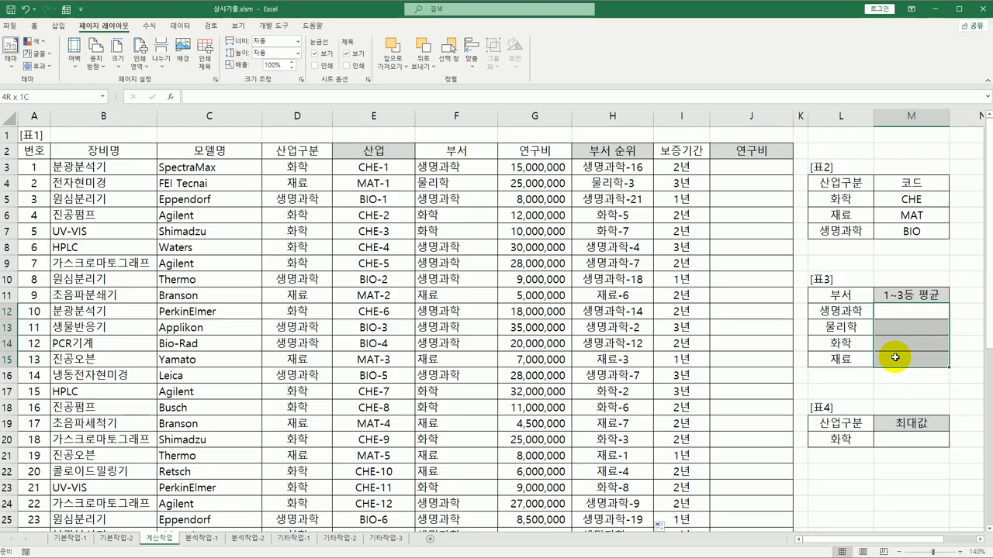
left_click(913, 313)
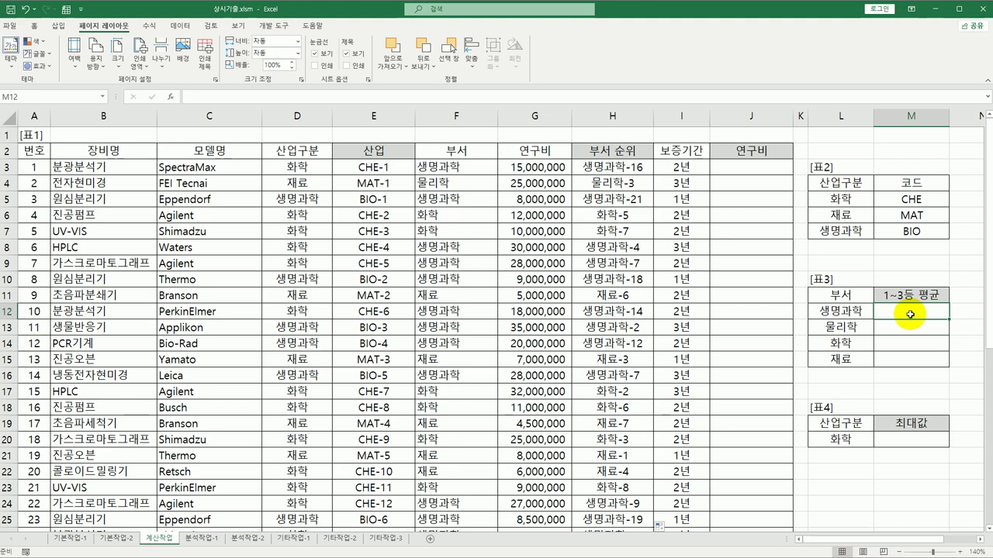
type("=aver")
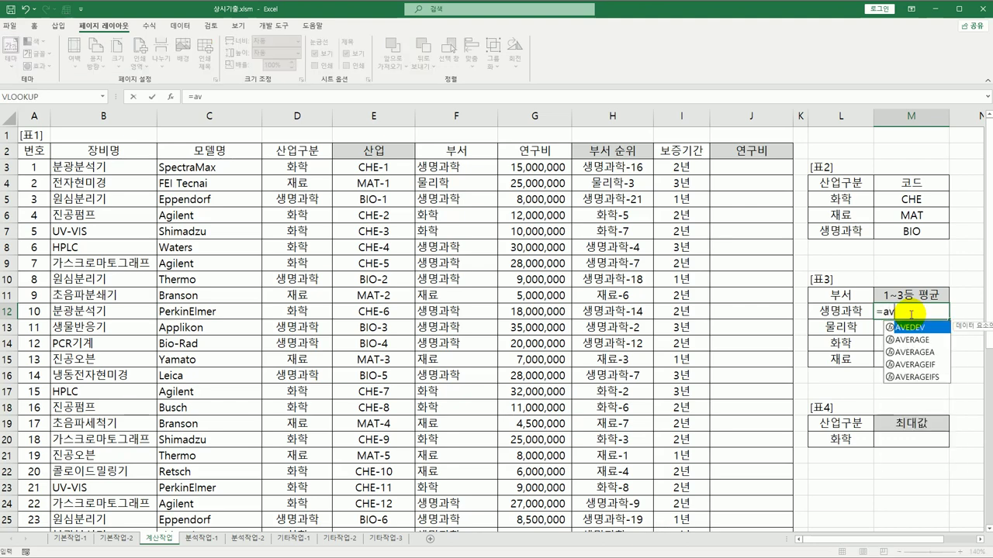
key("Tab")
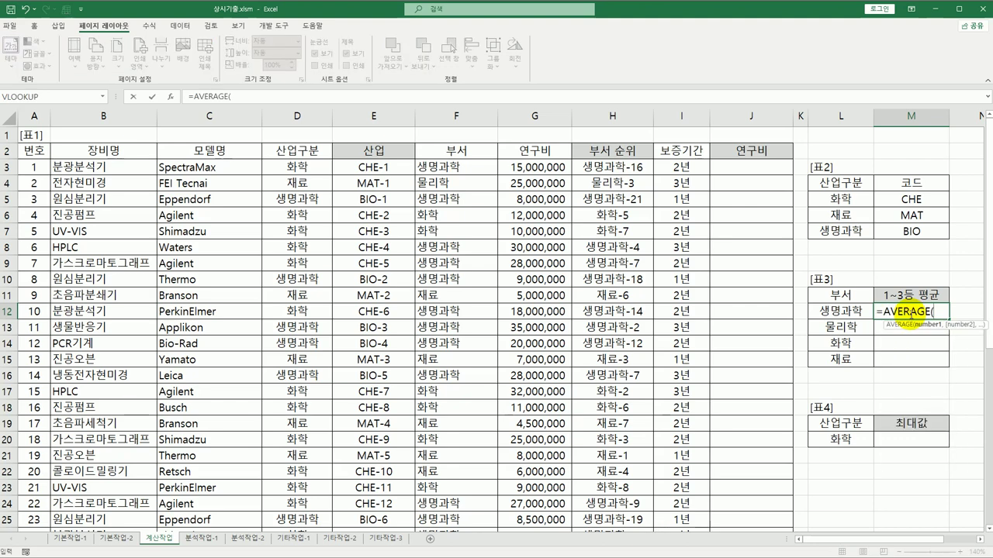
type("if(la")
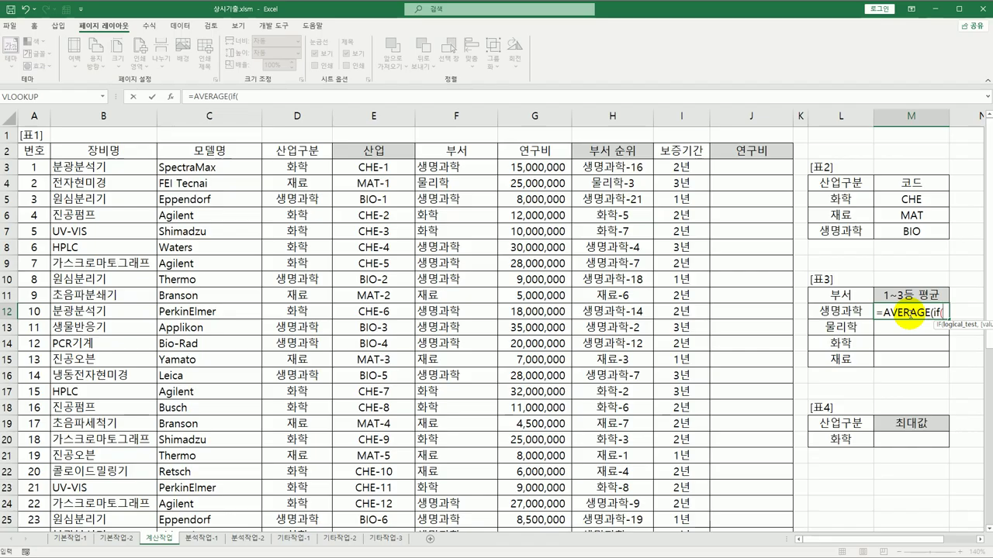
type("l")
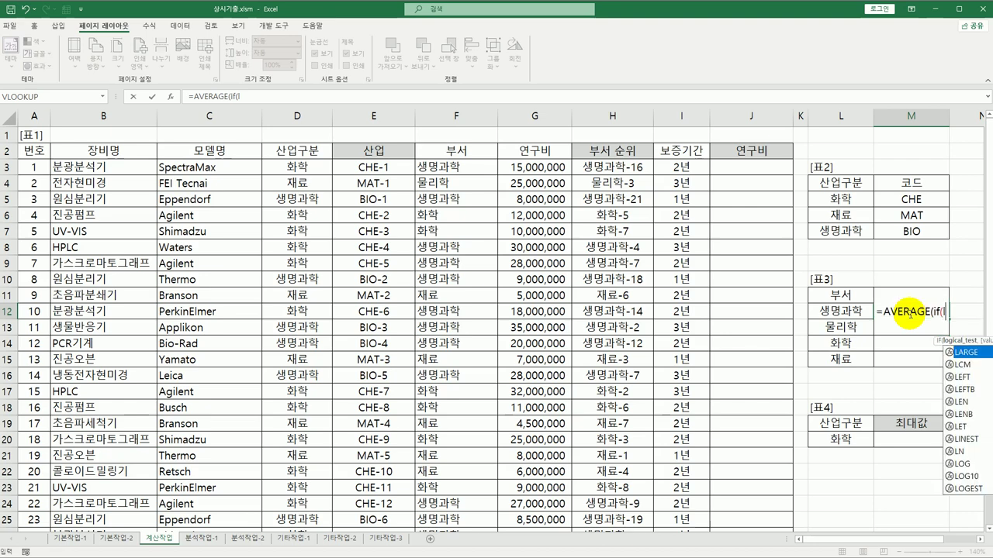
type("a")
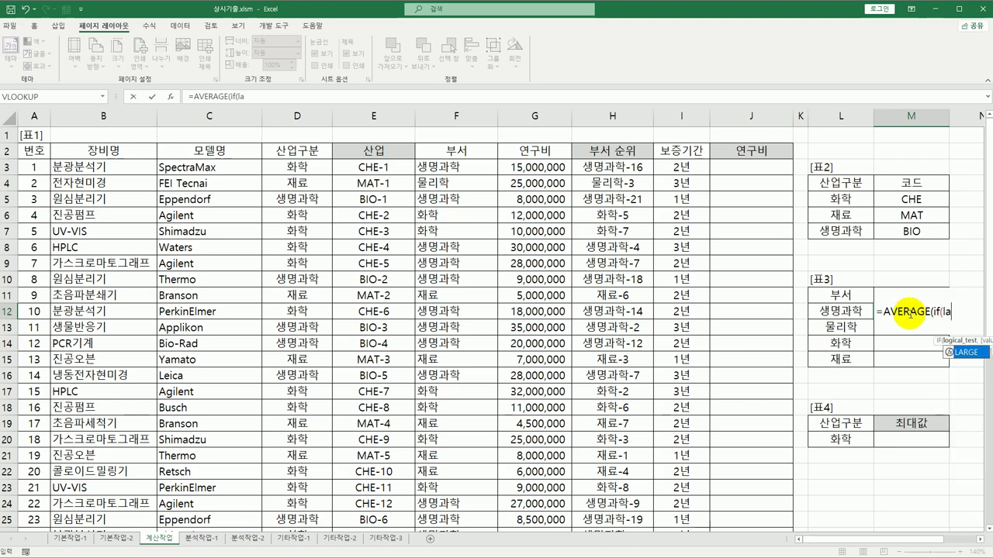
key("Tab")
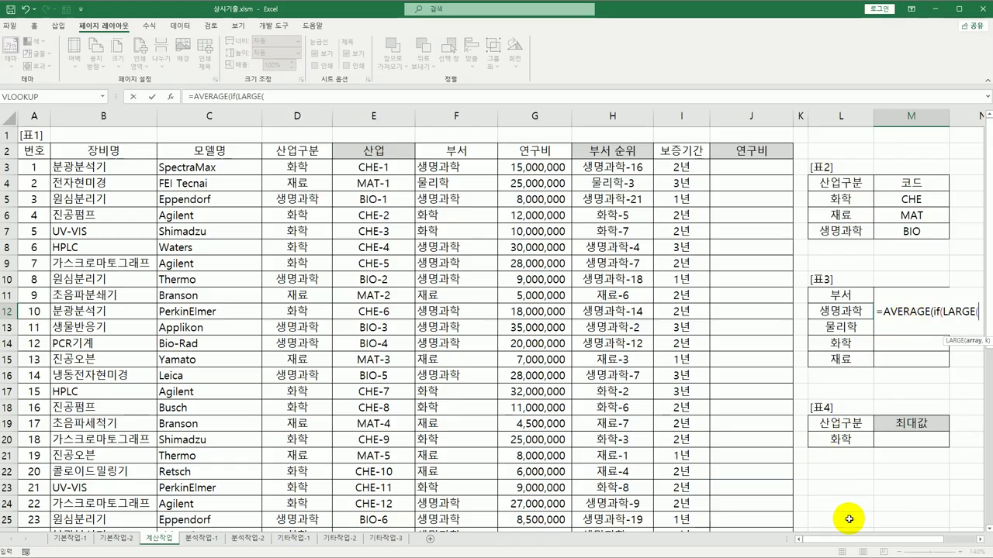
Open a parenthesis inside LARGE and enter the department condition comparing the absolute range $F$3:$F$42 with L12
left_click_drag(842, 538, 884, 545)
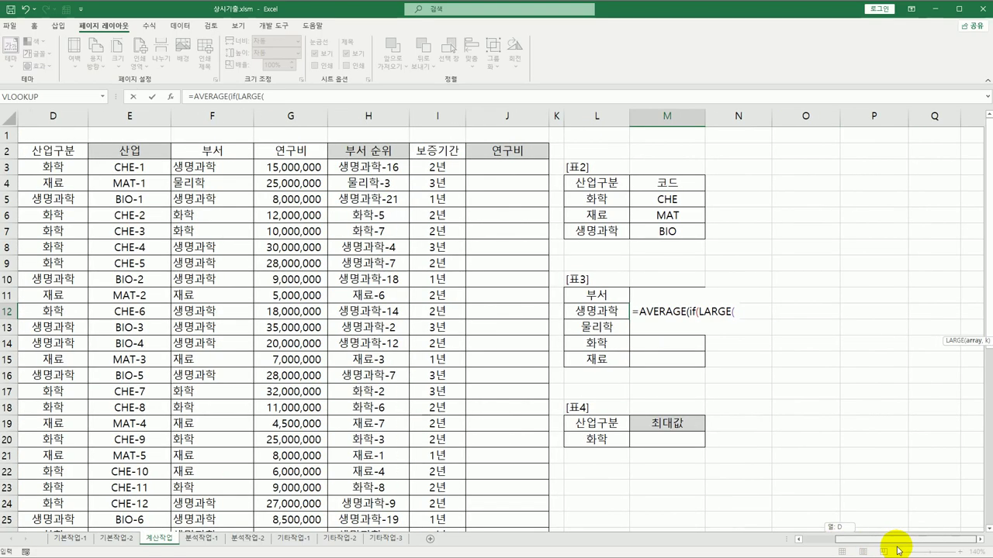
left_click(980, 539)
left_click(980, 539)
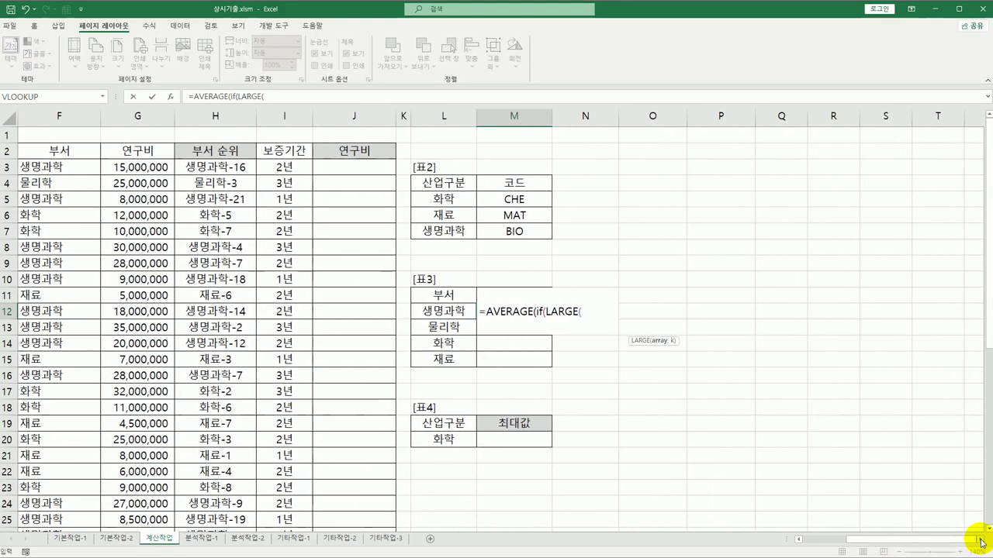
left_click(586, 310)
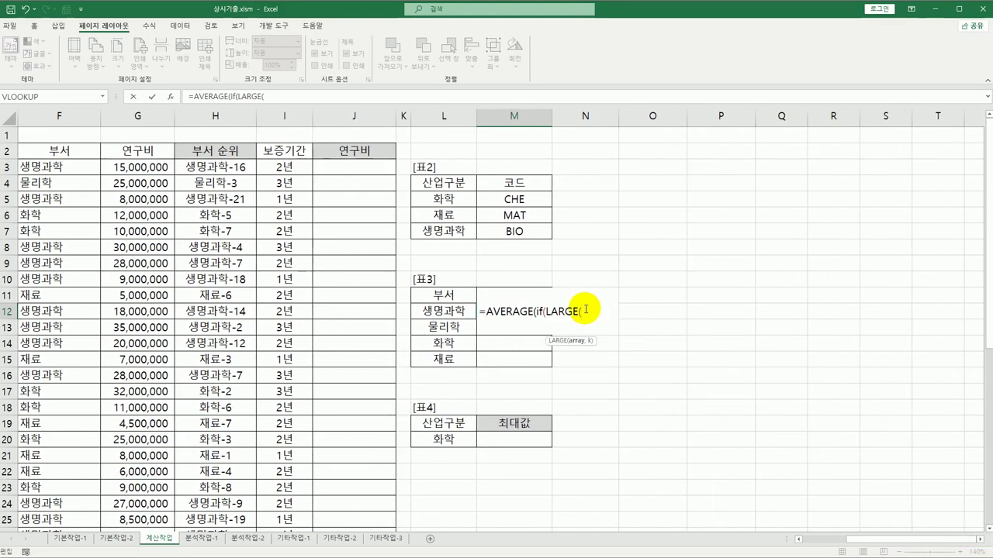
type("(")
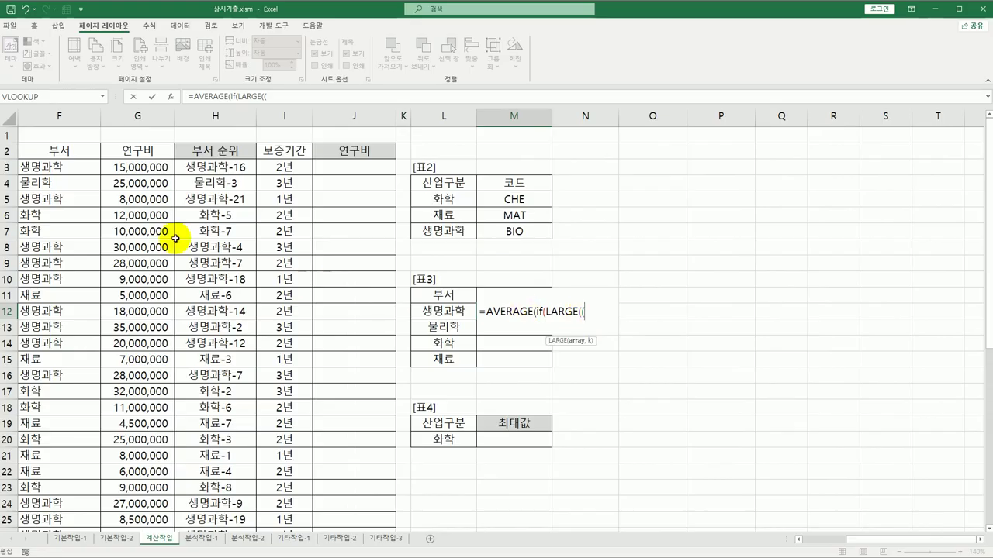
left_click_drag(71, 163, 83, 505)
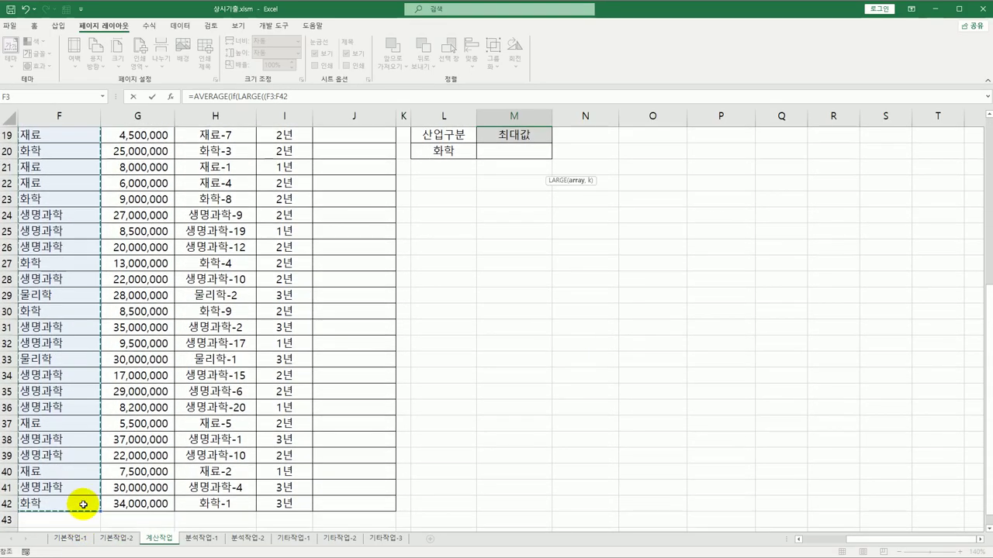
key("F4")
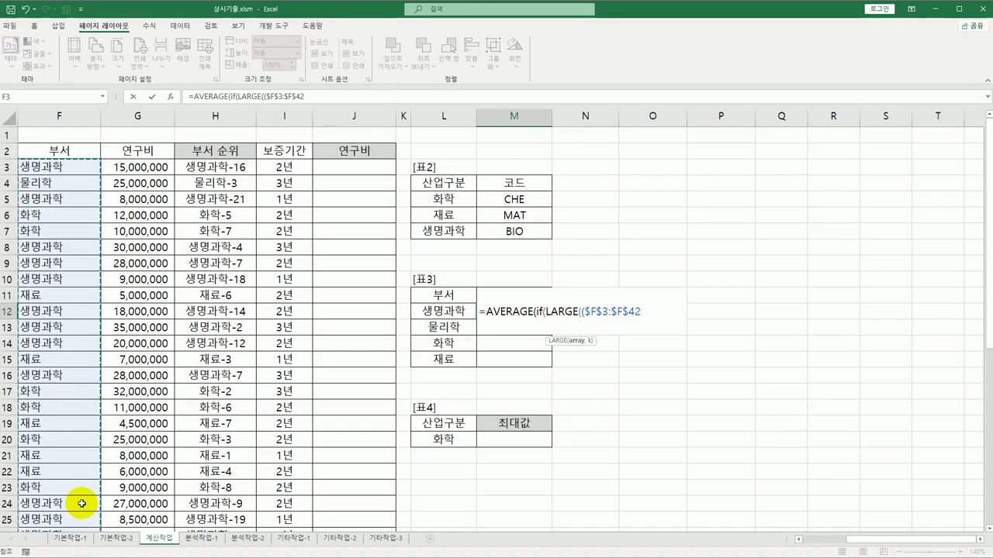
type("=")
left_click(441, 314)
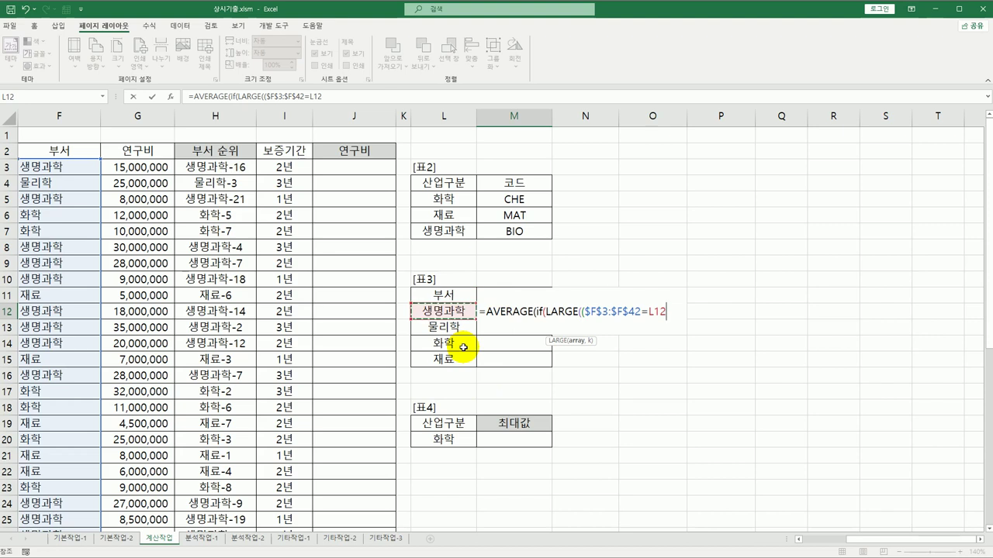
Multiply the department condition by the absolute range $G$3:$G$42, finish LARGE with rank 3 and add the <= comparison
type(")*")
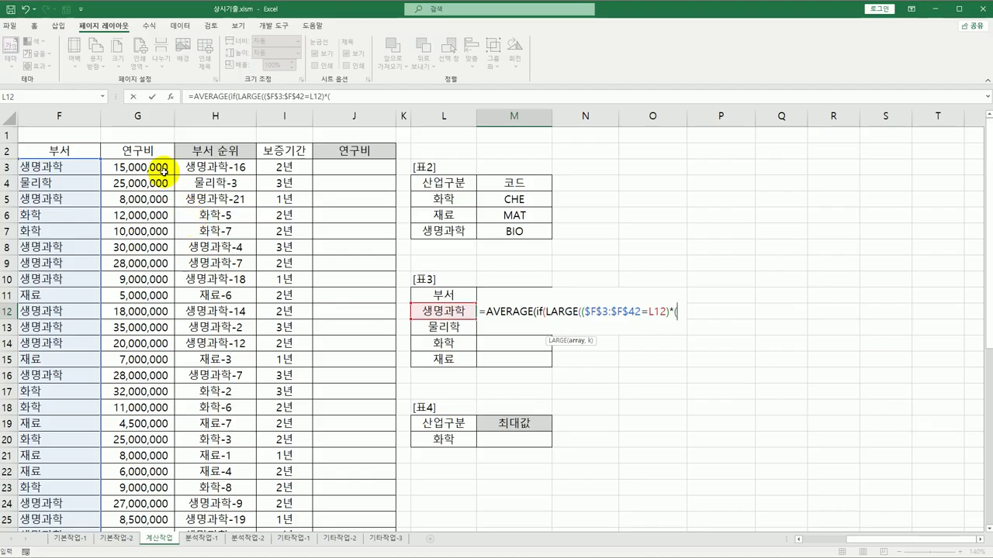
left_click_drag(164, 170, 148, 491)
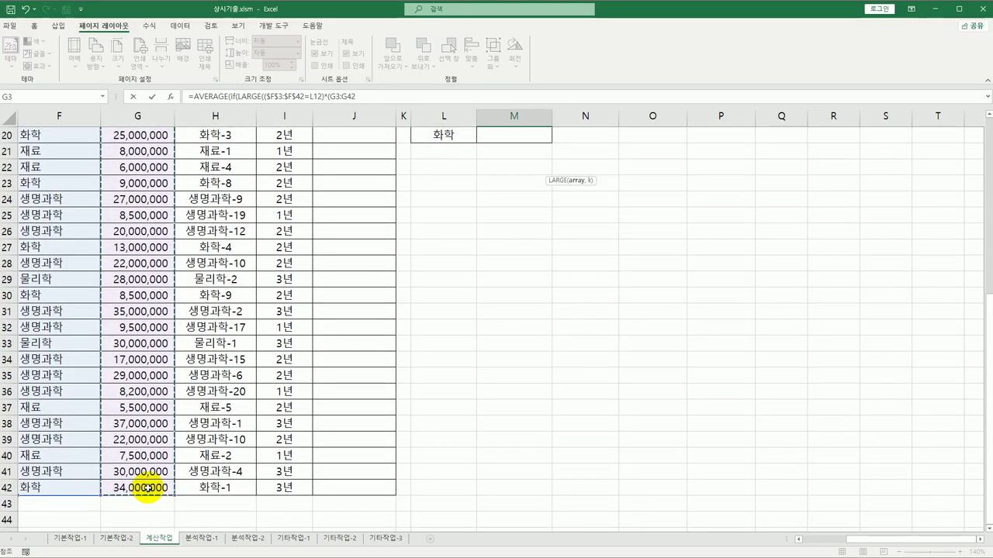
key("F4")
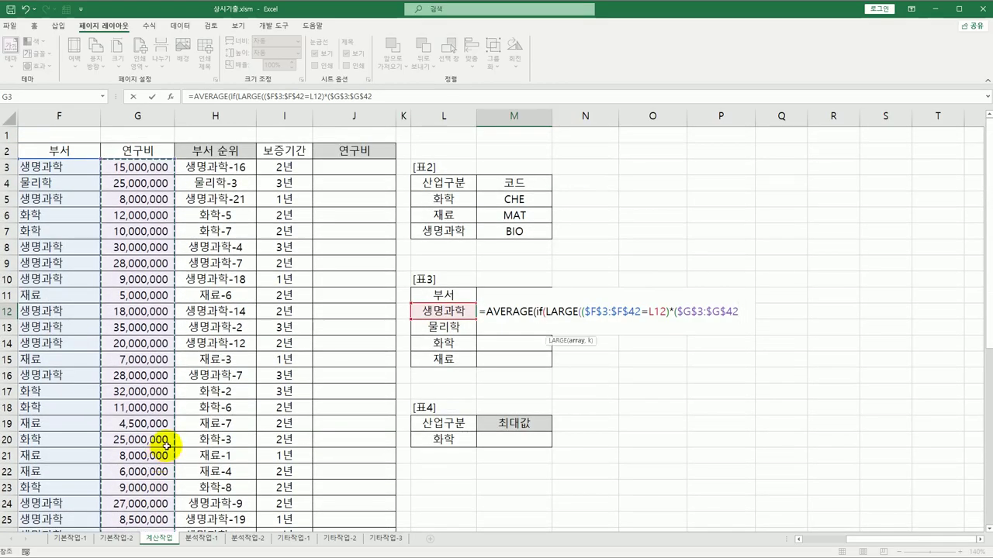
type(")")
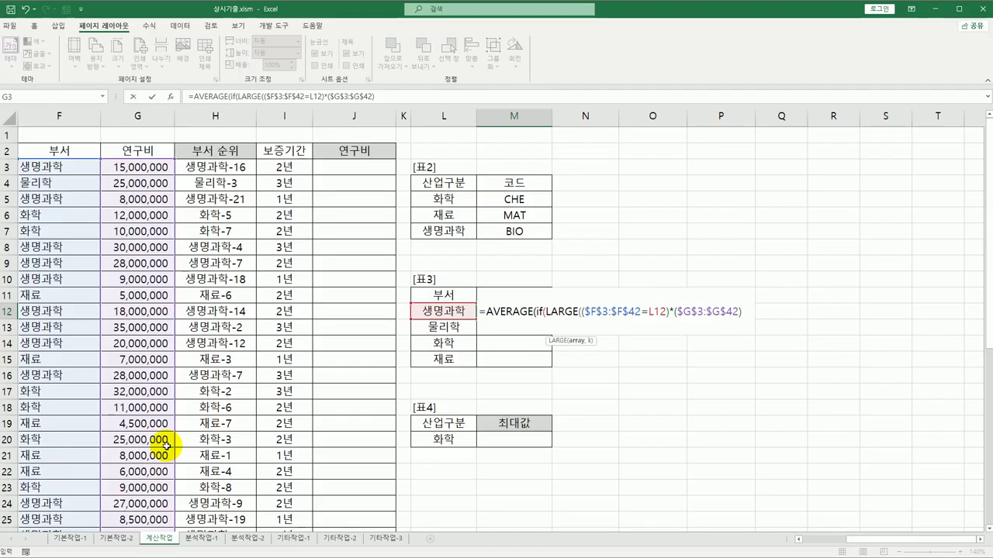
type(",3)<=")
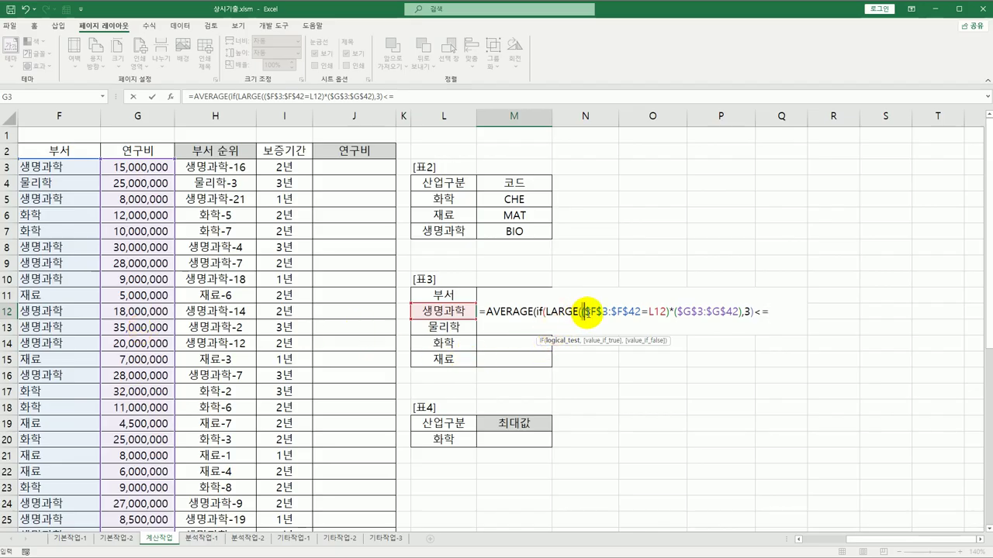
Copy the product ($F$3:$F$42=L12)*($G$3:$G$42) from LARGE behind <= to complete the IF test, and review both sides
left_click_drag(582, 311, 742, 314)
key("ctrl+c")
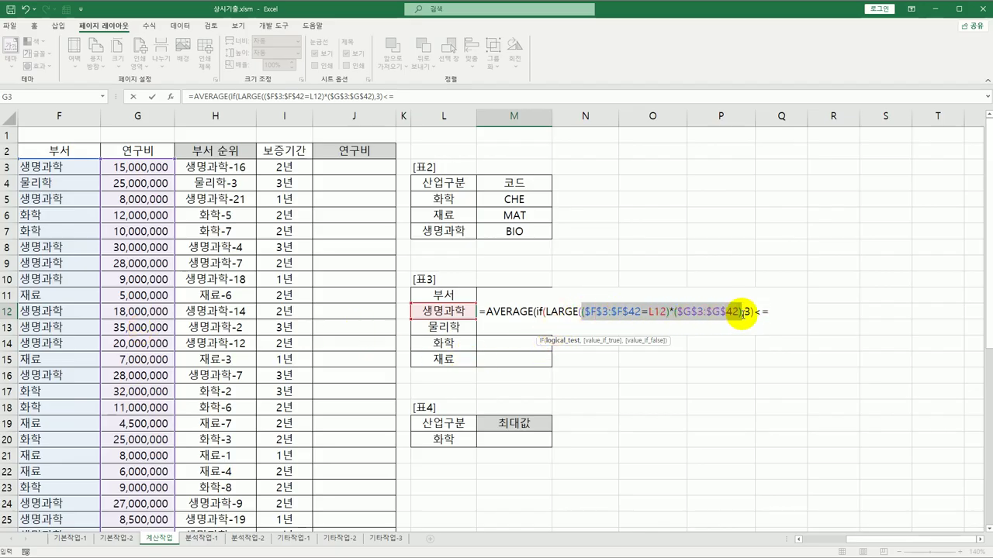
left_click(770, 312)
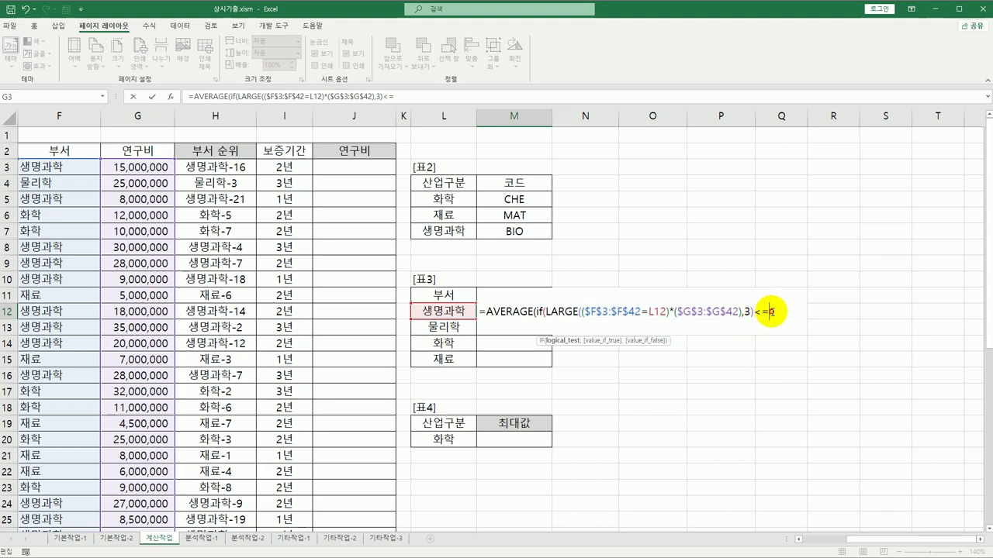
key("ctrl+v")
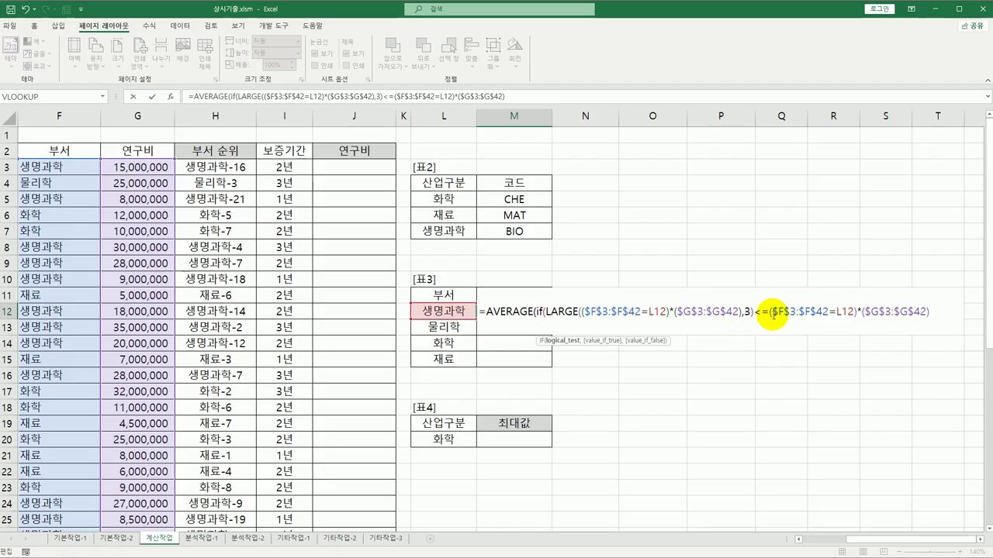
left_click_drag(770, 314, 938, 317)
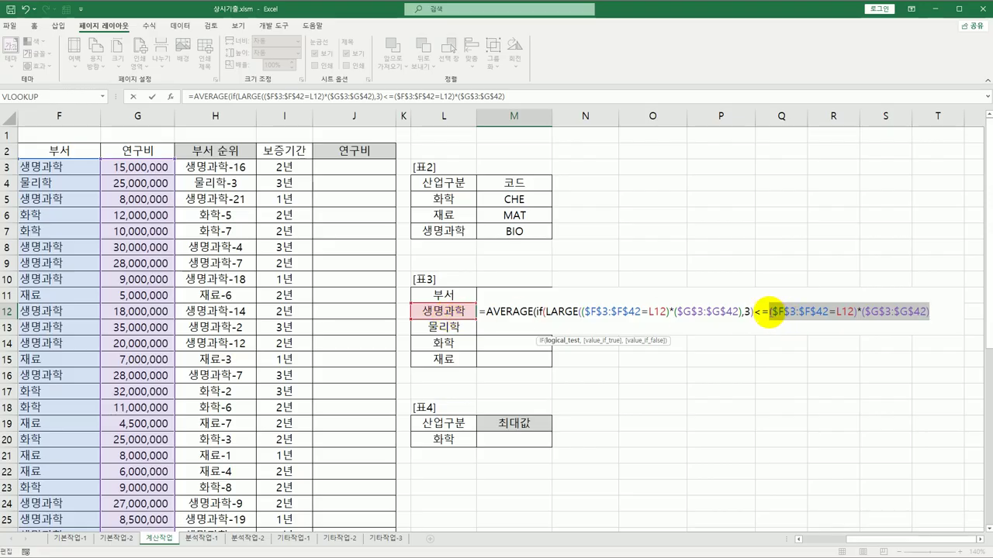
left_click_drag(767, 314, 940, 316)
left_click(861, 314)
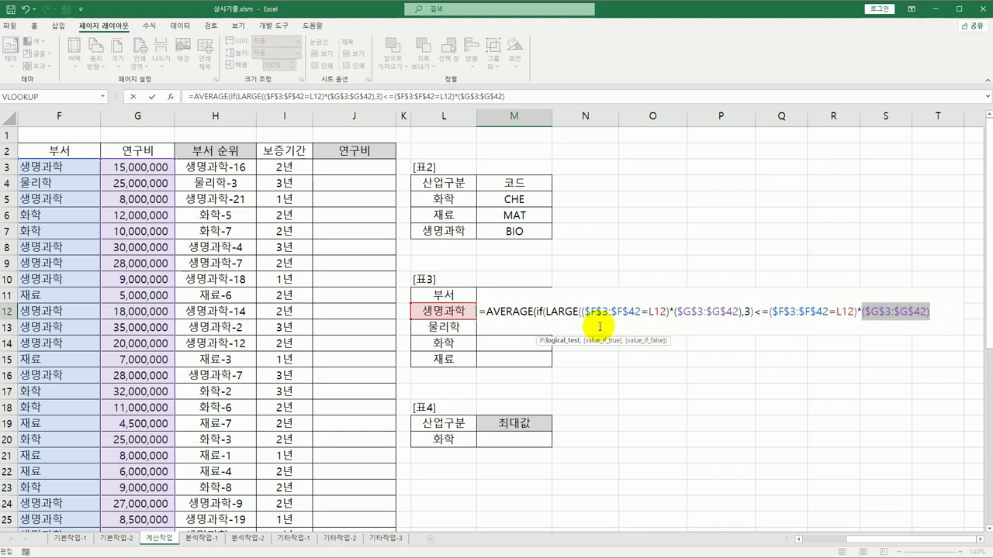
left_click(546, 312)
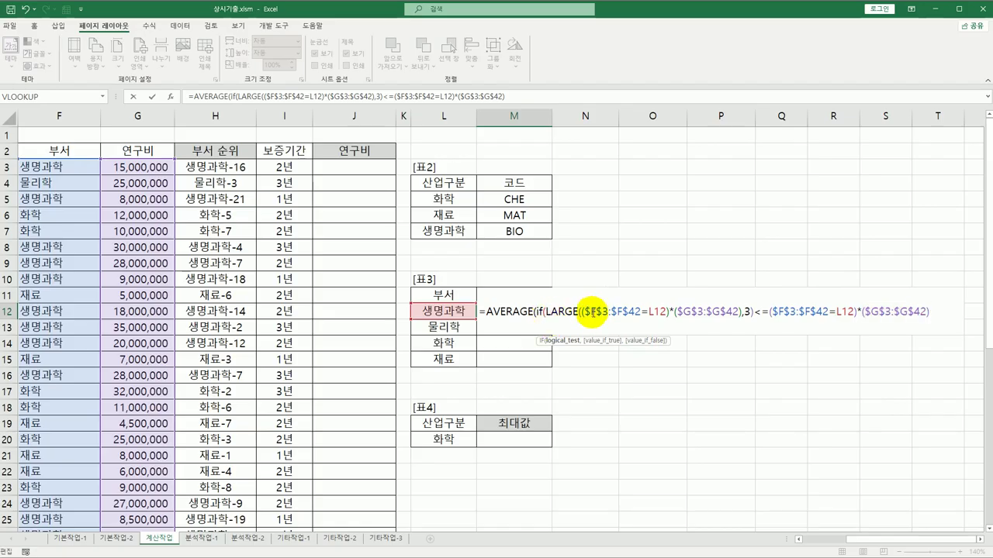
left_click_drag(581, 311, 752, 312)
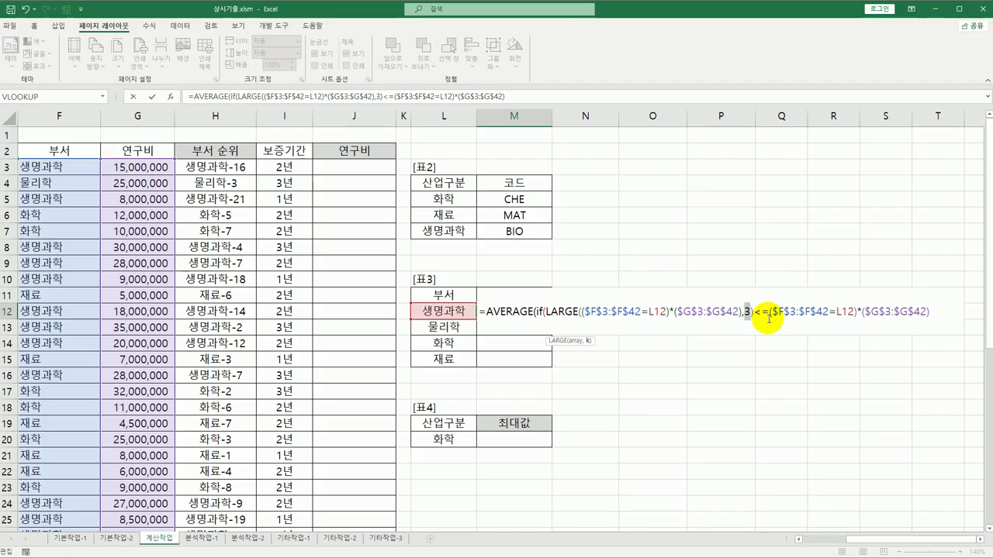
Add the product ($F$3:$F$42=L12)*($G$3:$G$42) as the IF function's value if true
left_click(929, 312)
type(",")
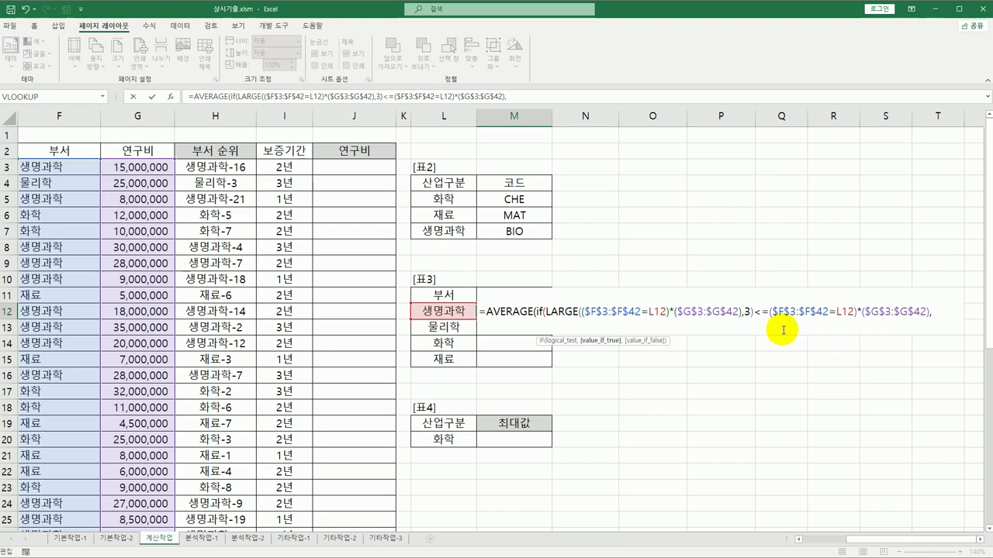
left_click_drag(770, 312, 929, 308)
key("ctrl+c")
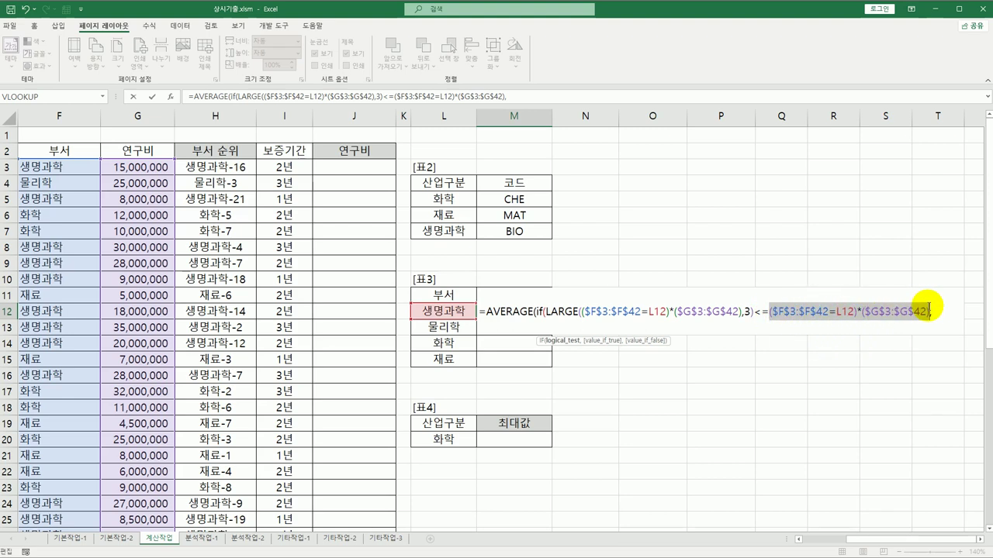
left_click(932, 311)
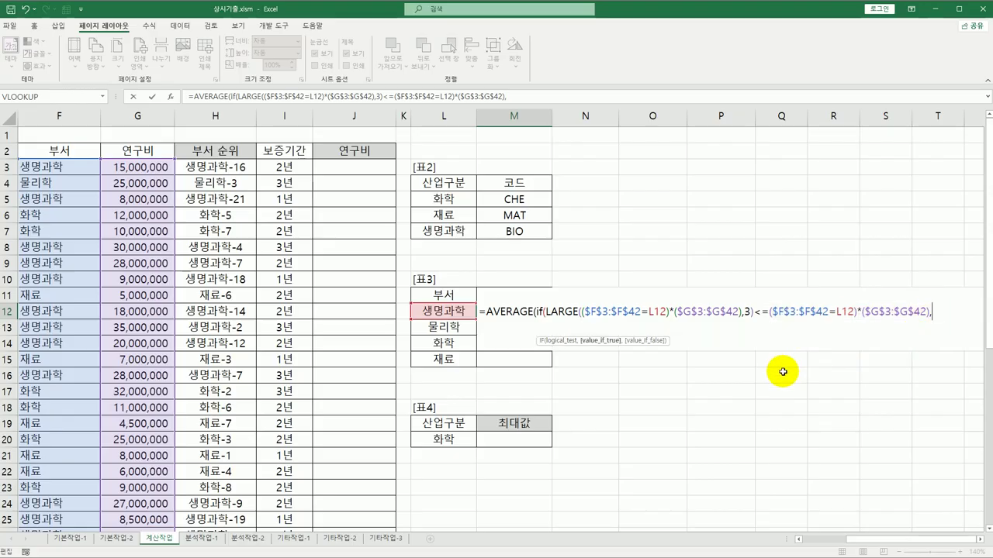
key("ctrl+v")
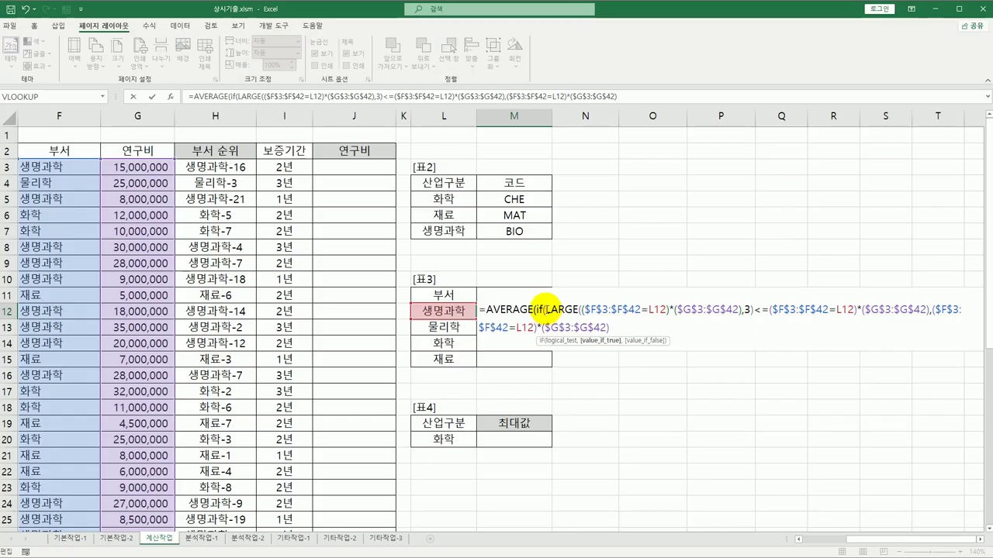
Review the IF arguments, close IF and AVERAGE, enter M12 as an array formula and fill it down to M15
left_click_drag(543, 309, 931, 318)
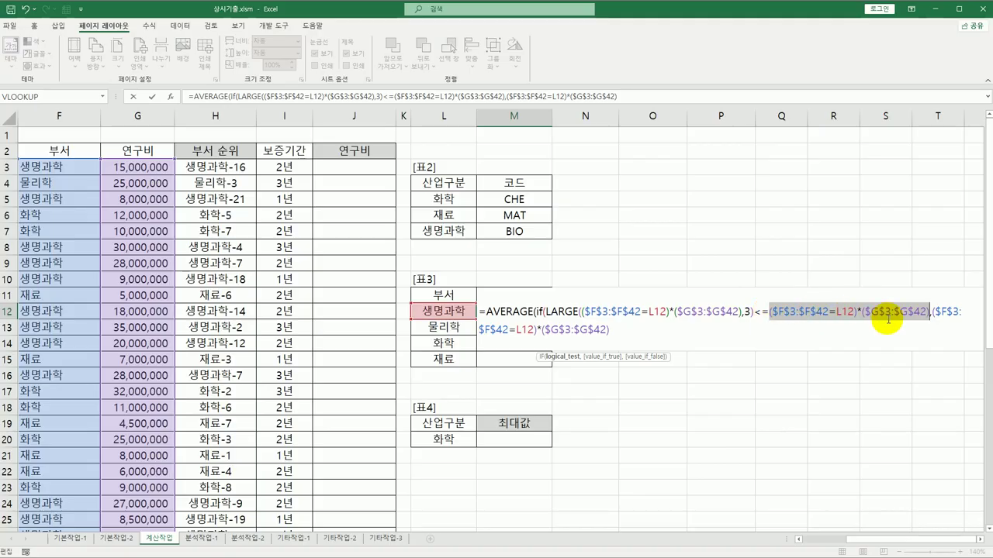
left_click_drag(933, 310, 615, 332)
left_click(620, 330)
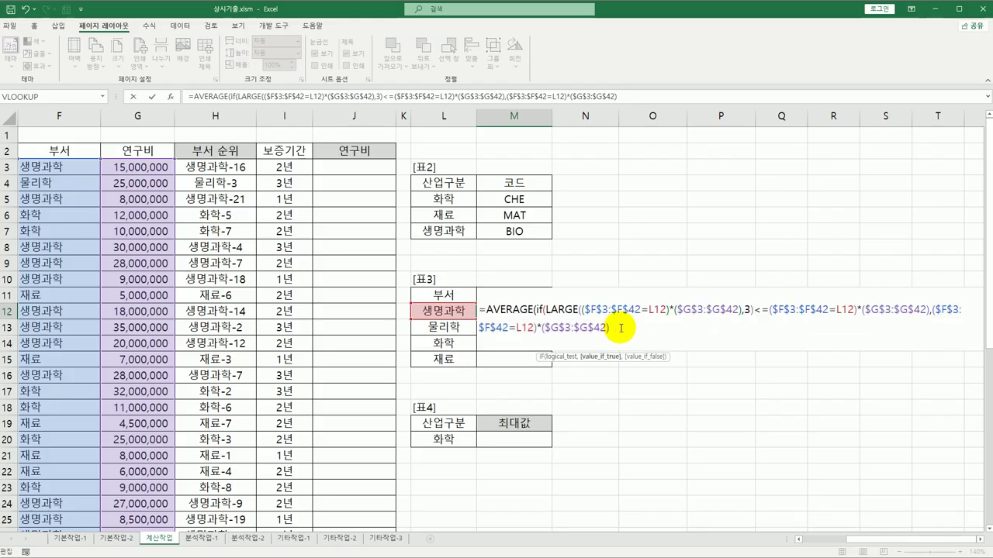
type(")")
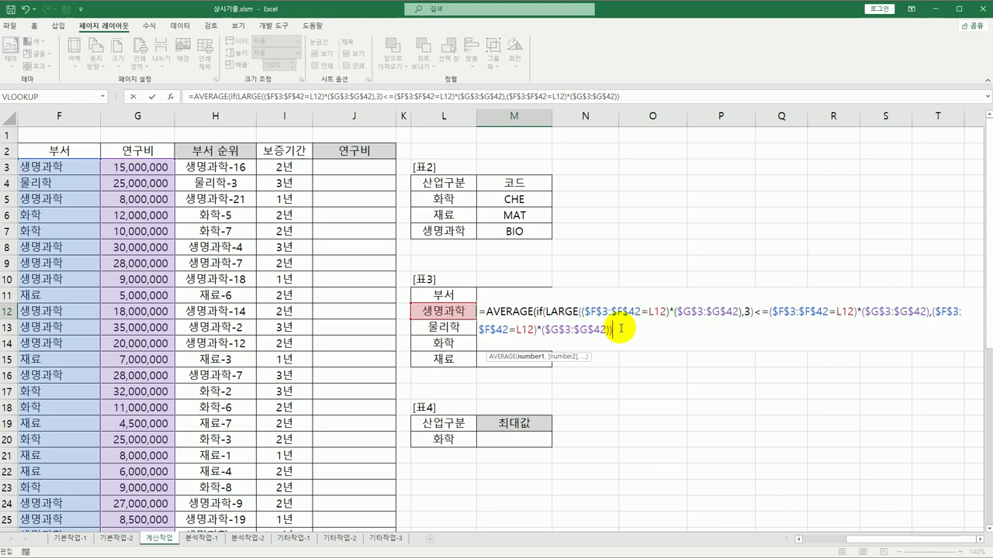
type(")")
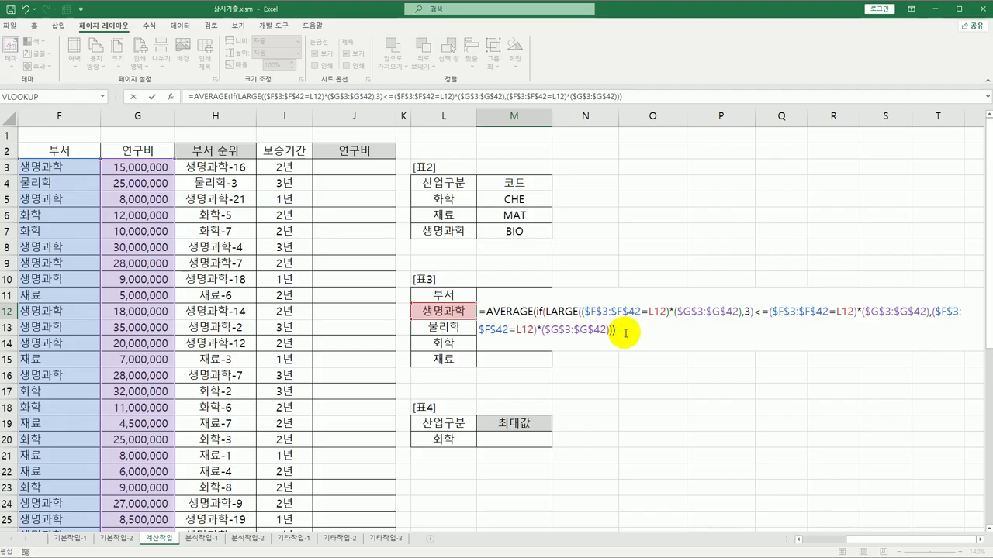
key("ctrl+shift+Return")
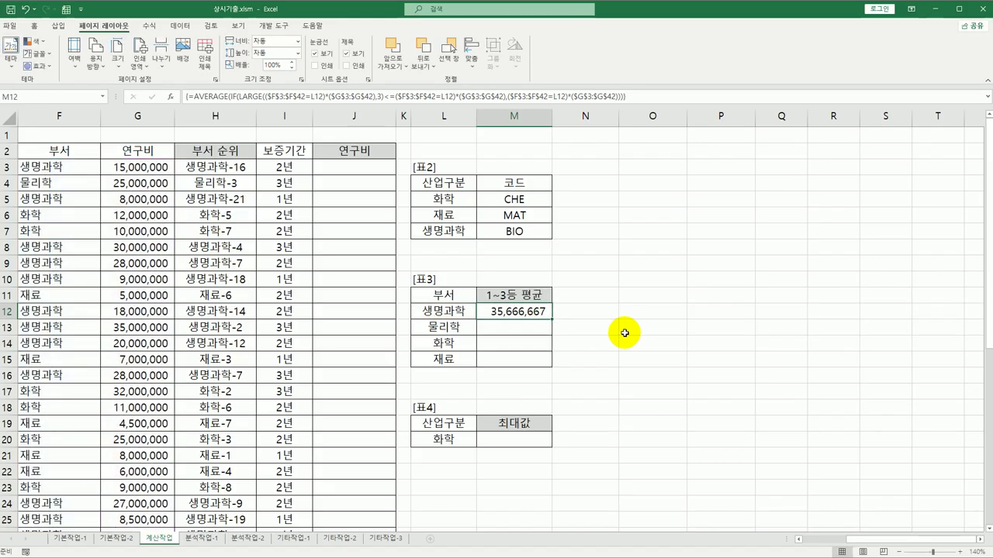
left_click_drag(552, 319, 546, 370)
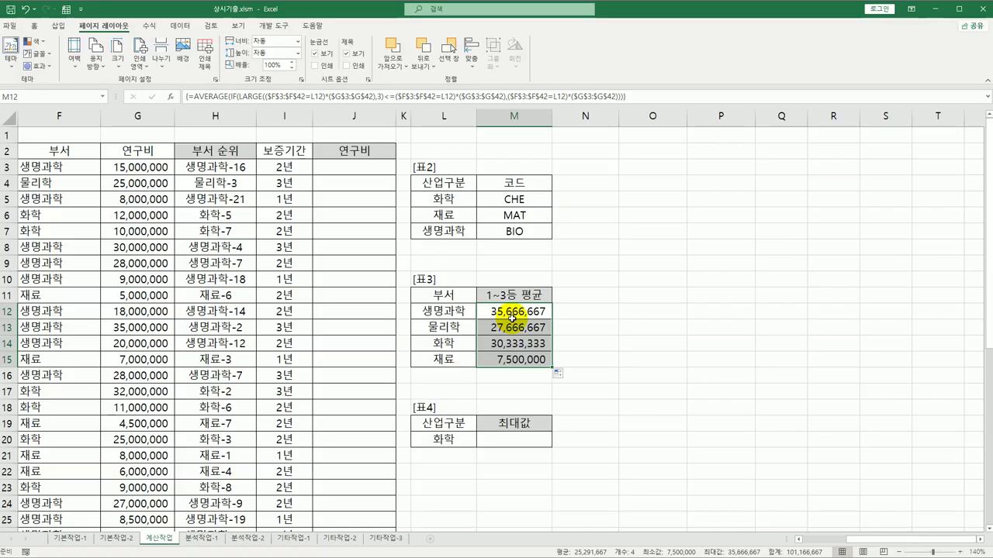
Start the 표4 최대값 formula for 화학 in M20 with IF nested inside MAX
left_click(448, 437)
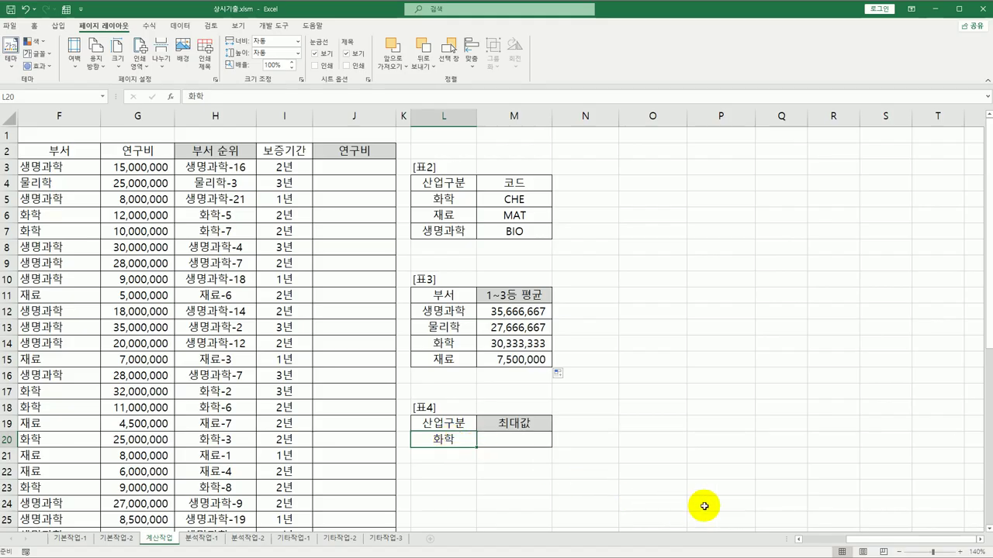
left_click_drag(855, 543, 827, 534)
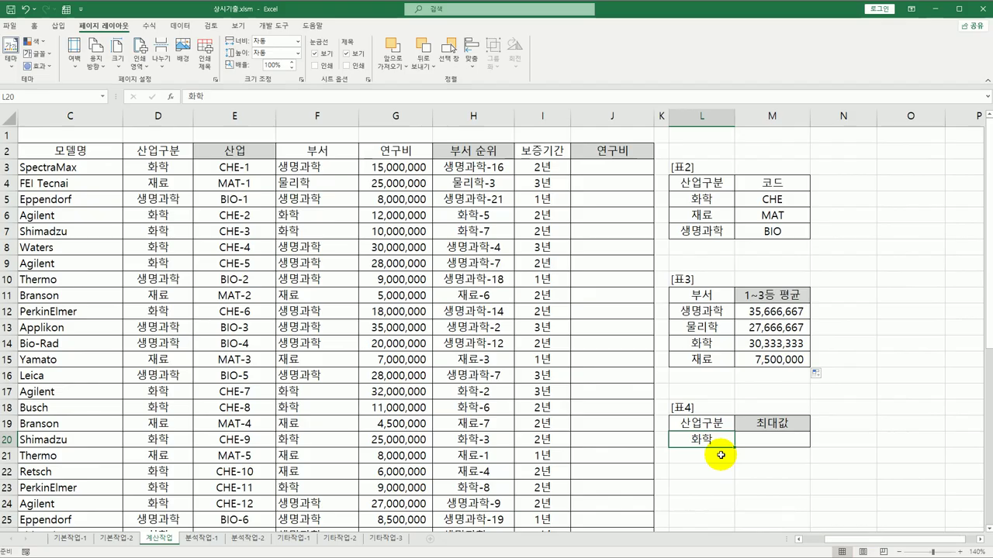
left_click(766, 443)
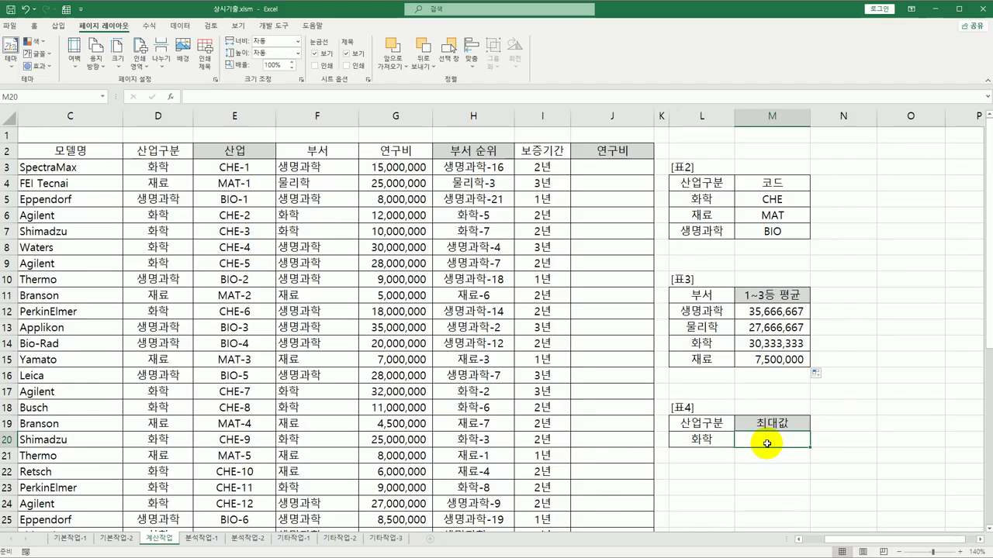
left_click(471, 167)
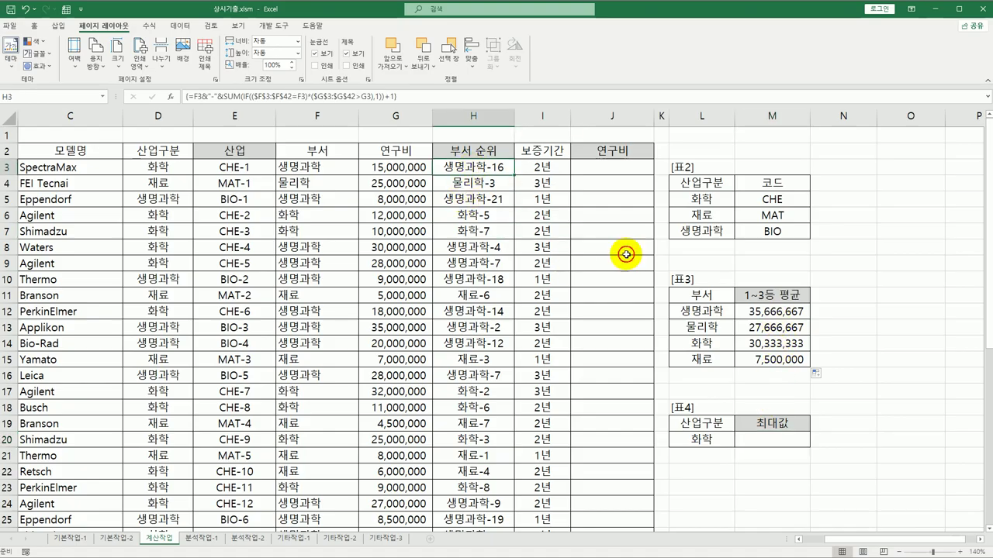
left_click(740, 310)
left_click(755, 438)
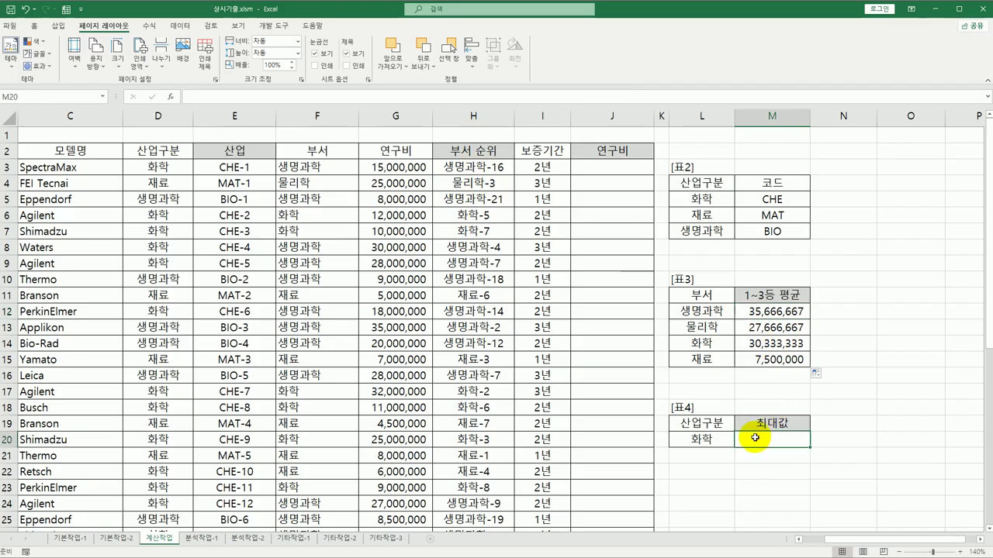
type("=ma")
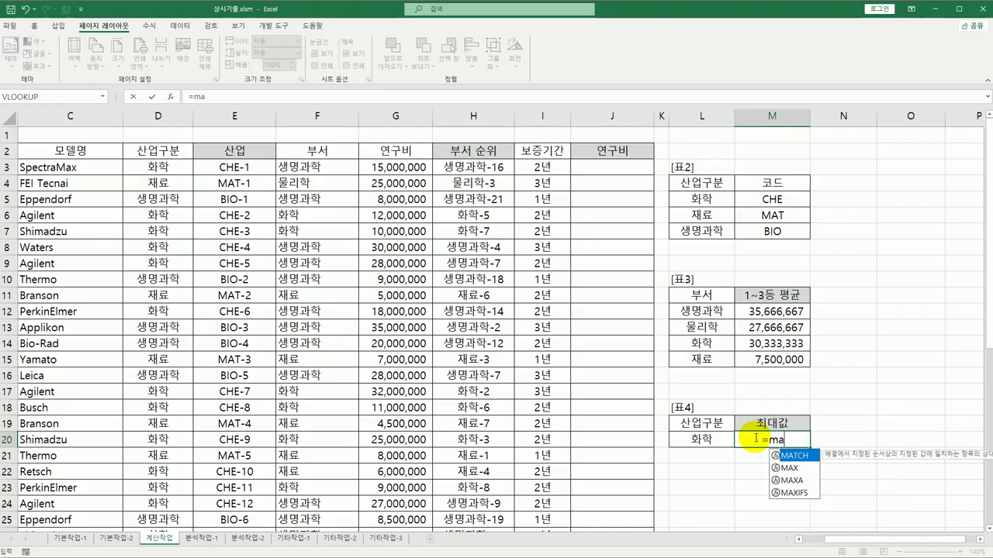
type("x(if(")
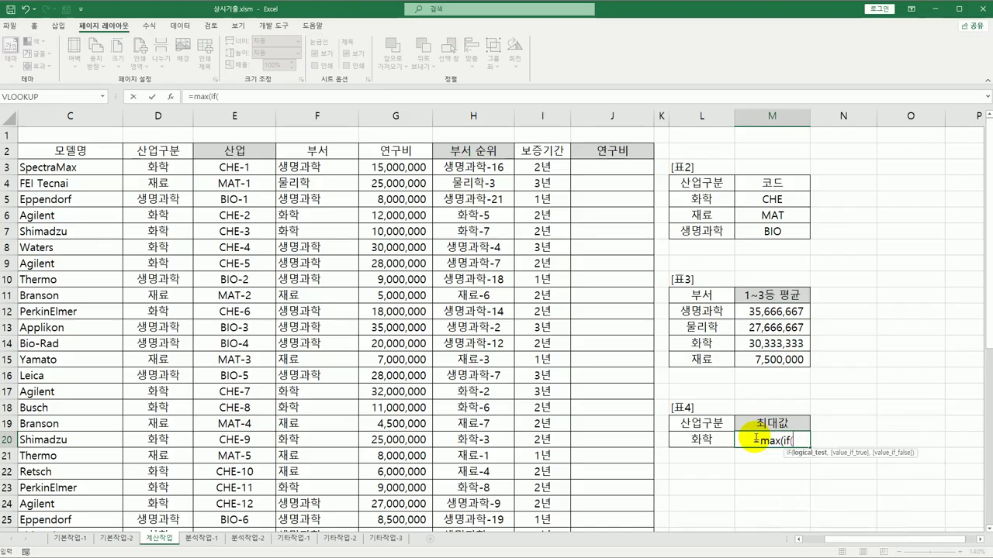
Enter the IF condition comparing the absolute 산업구분 range $D$3:$D$42 with L20
left_click_drag(159, 173, 164, 519)
left_click_drag(173, 548, 182, 474)
key("F4")
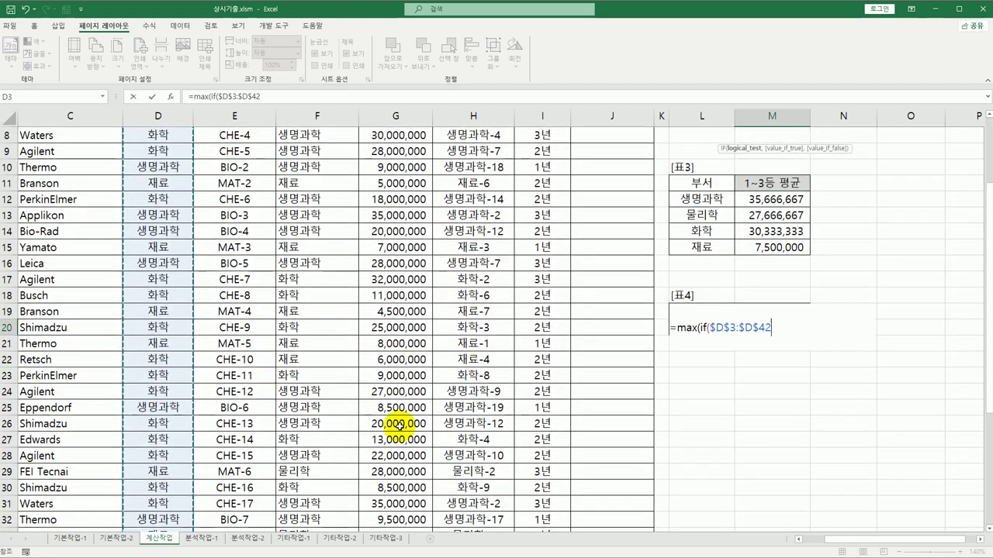
type("=")
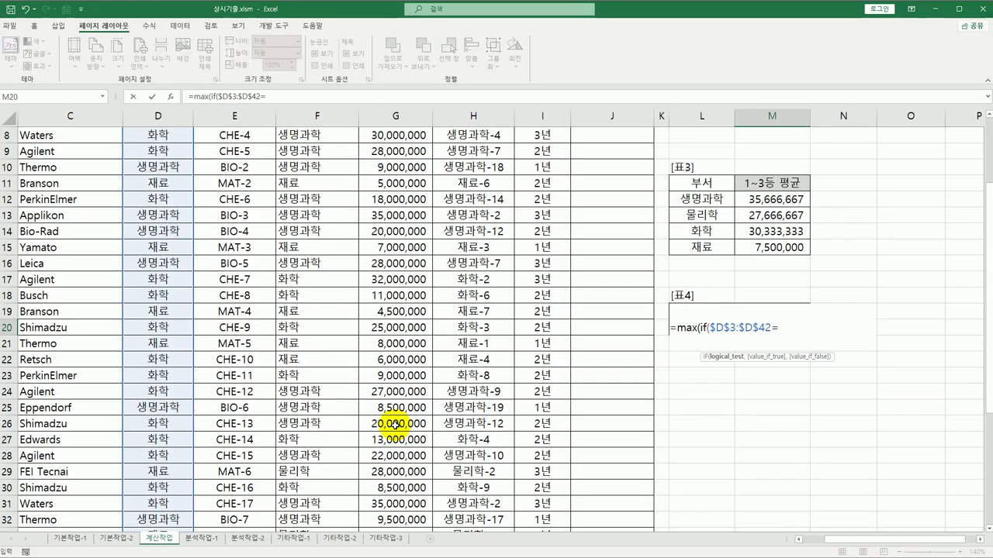
key("Left")
Add $G$3:$G$42 as IF's value if true, close IF and MAX, and enter M20 as an array formula
type(",")
scroll(373, 361, "up", 3)
left_click_drag(380, 163, 402, 503)
key("F4")
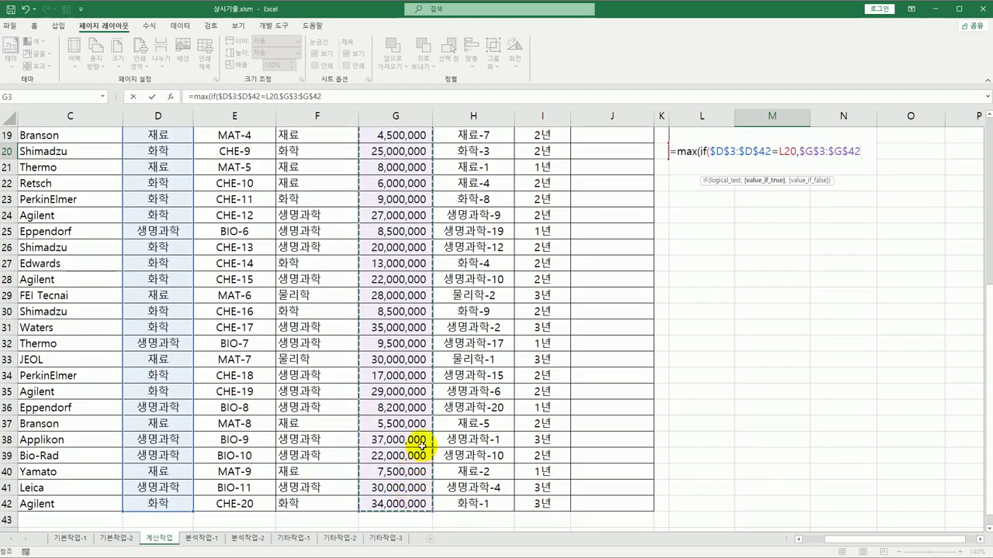
scroll(431, 424, "up", 6)
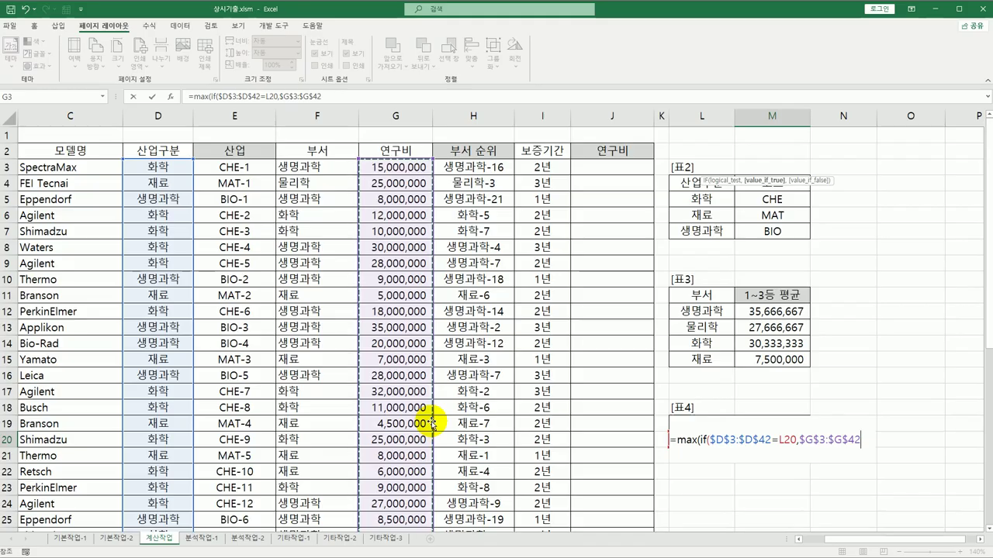
type(")")
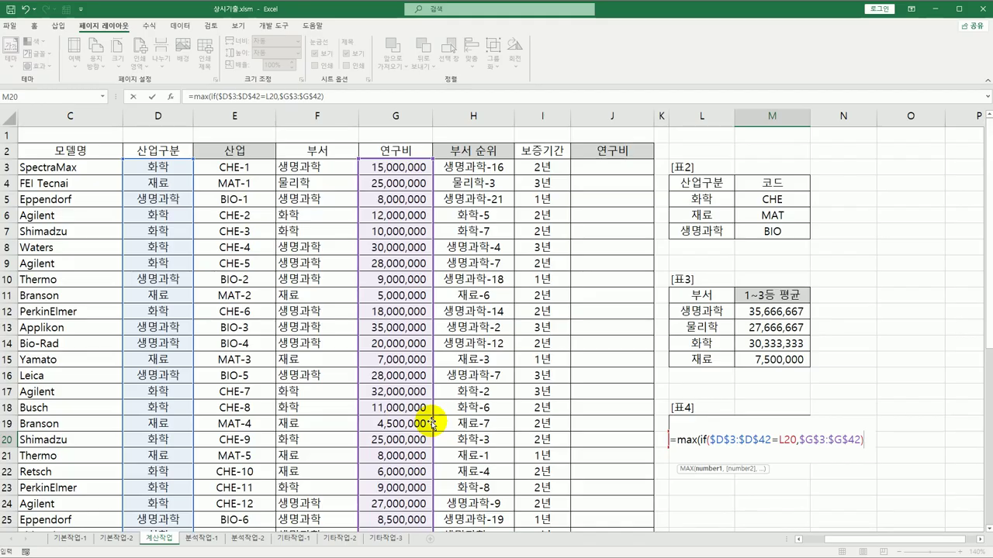
type(")")
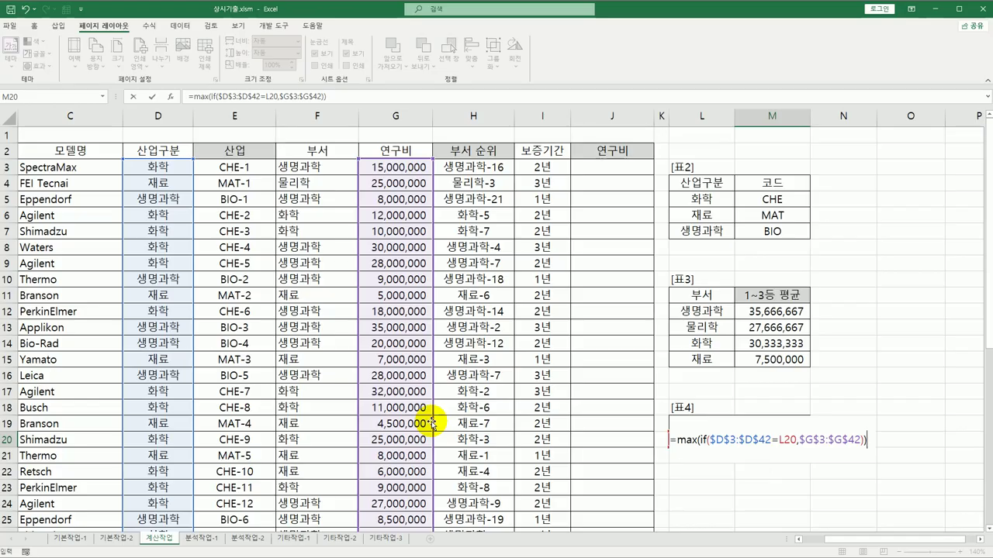
key("ctrl+shift+Return")
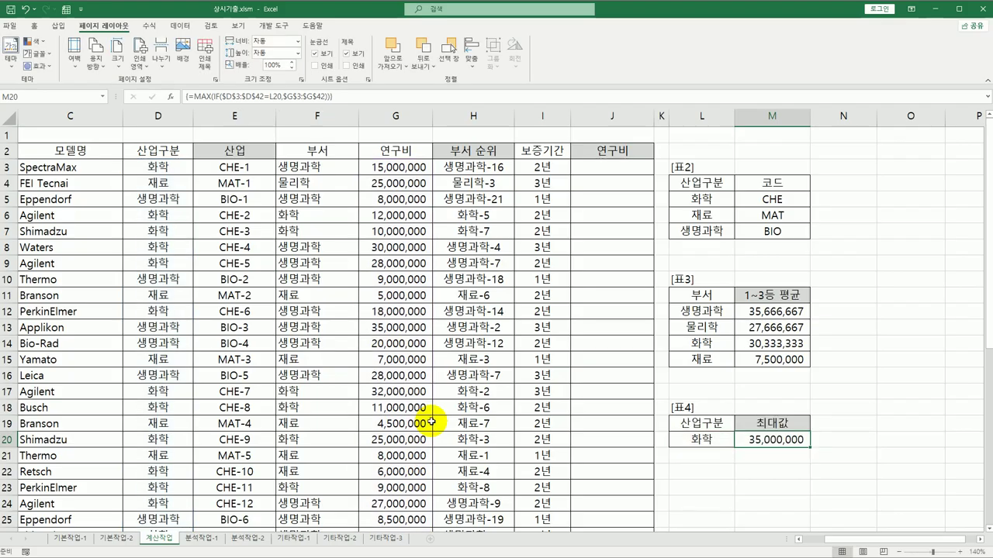
Check the 표4 maximum for 화학 against the 산업, 연구비 and 부서 순위 columns down to row 42
left_click(699, 443)
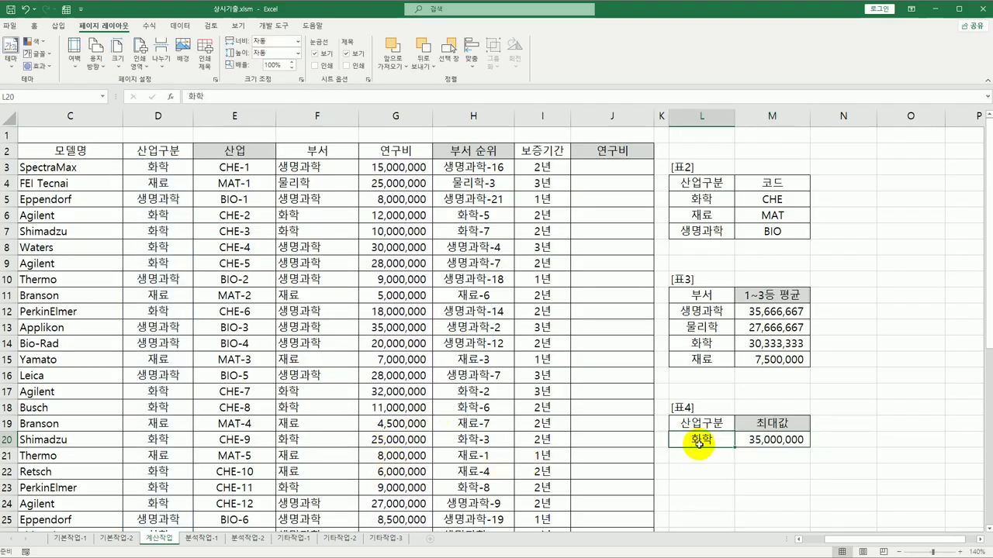
left_click(772, 441)
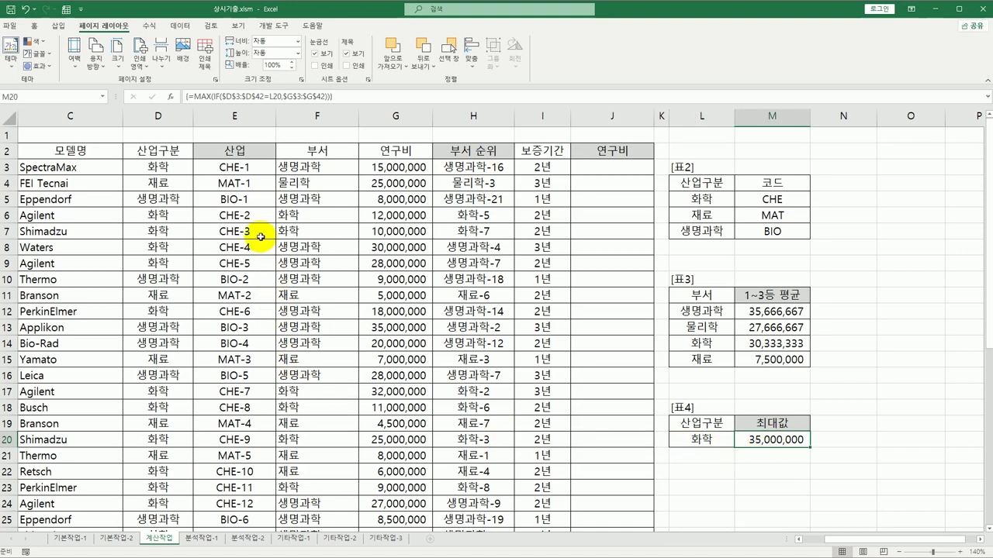
left_click(255, 169)
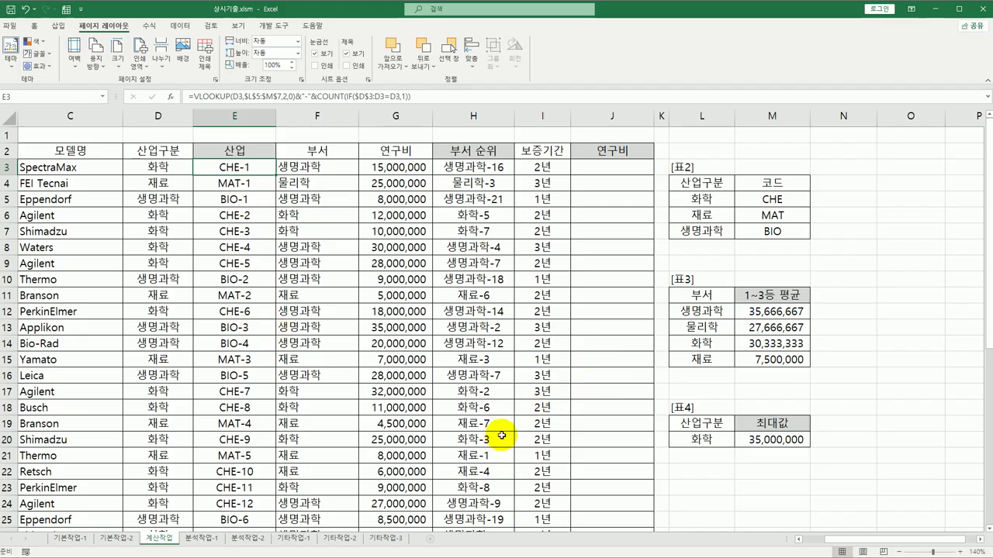
scroll(497, 456, "down", 6)
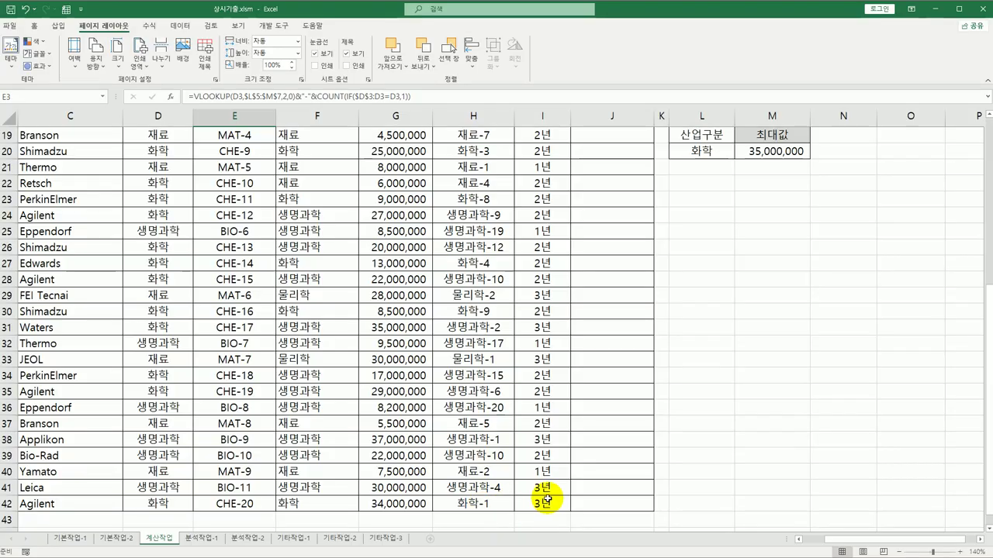
scroll(656, 439, "up", 3)
scroll(670, 439, "down", 3)
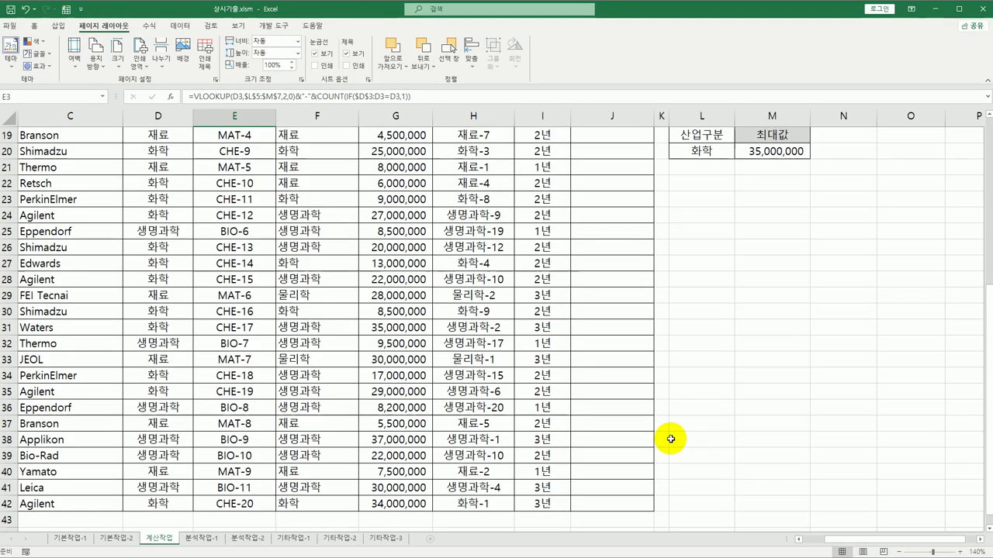
left_click(490, 504)
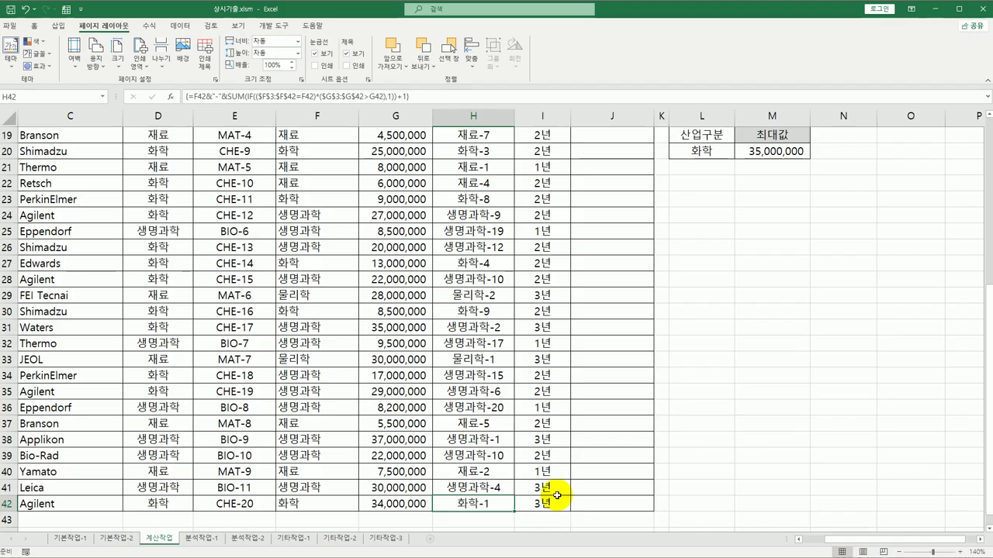
left_click(394, 506)
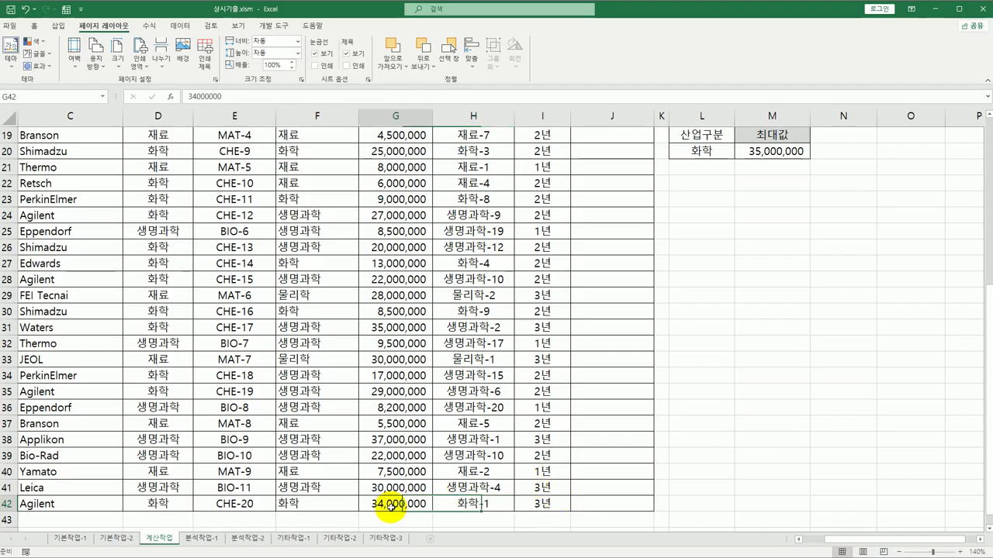
left_click(490, 505)
scroll(686, 430, "up", 3)
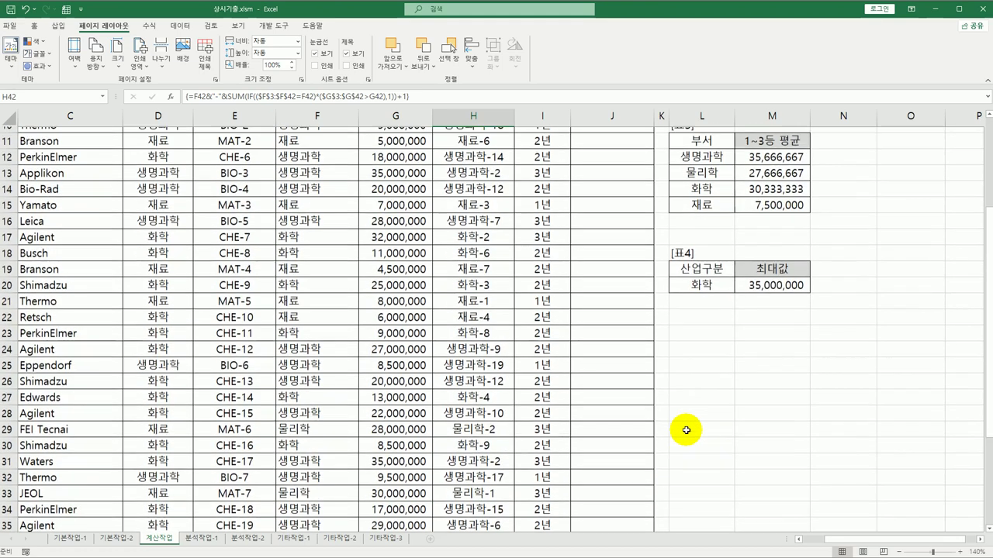
scroll(686, 430, "up", 3)
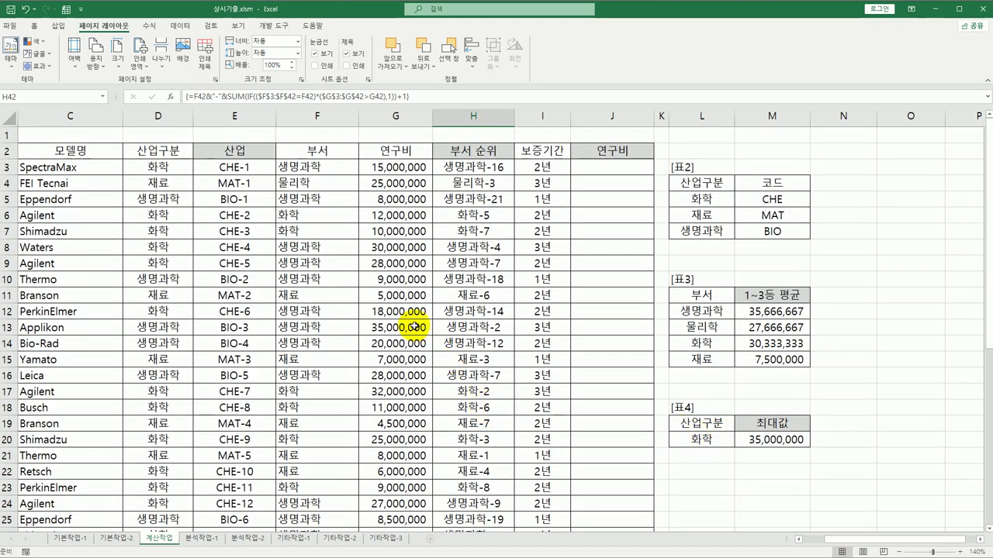
Review the IF arguments in M20, trying a parenthesis before $G$3:$G$42, then remove it and re-enter the array formula
left_click(776, 436)
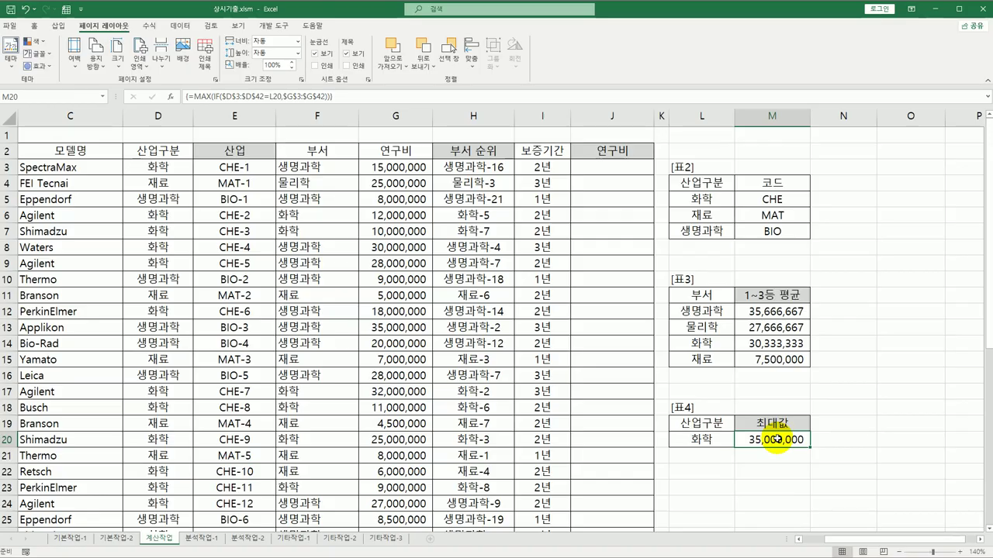
double_click(772, 439)
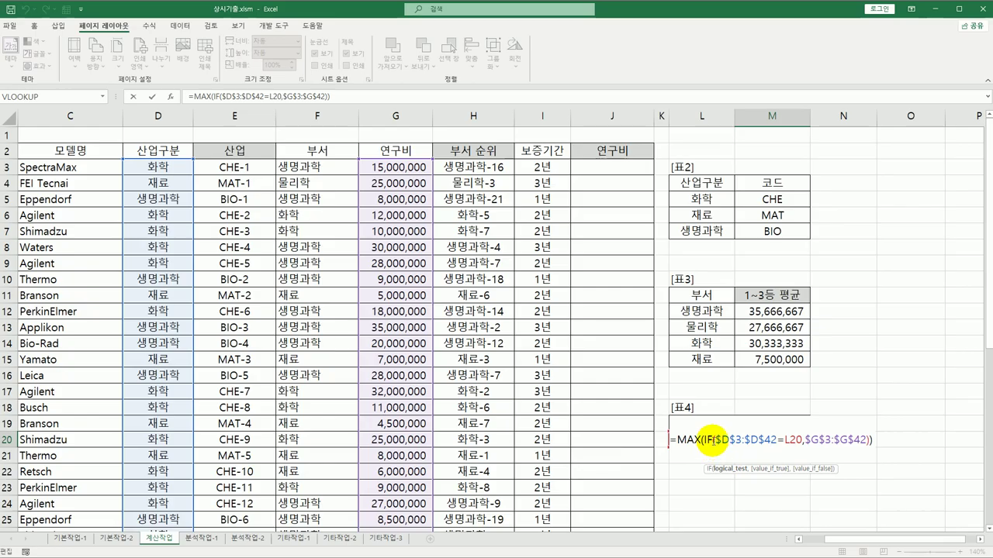
left_click(805, 439)
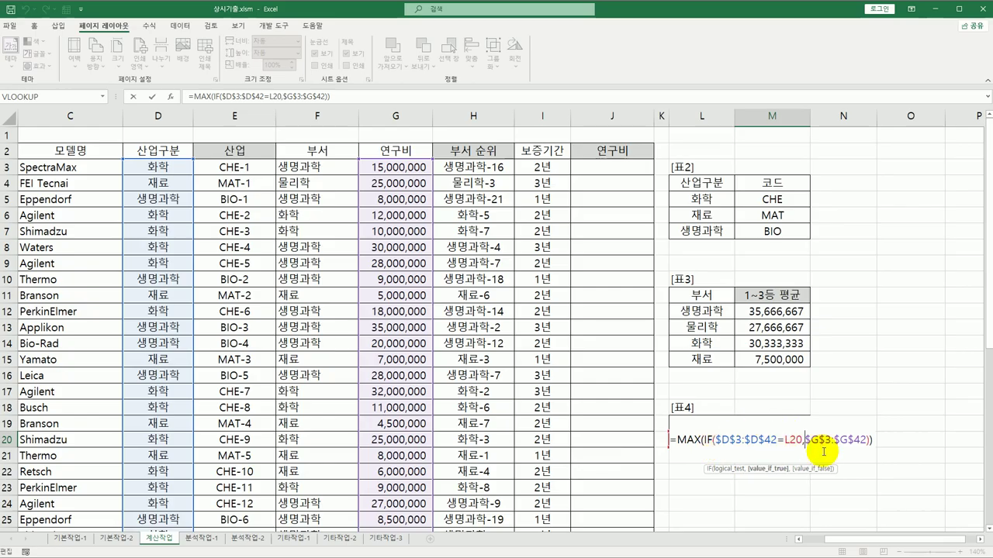
type("(")
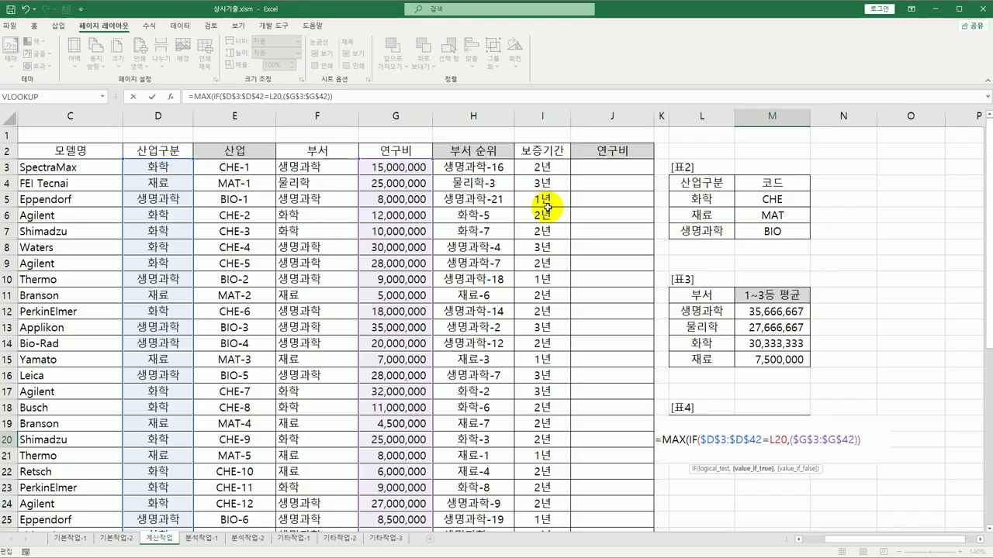
key("Delete")
key("ctrl+shift+Return")
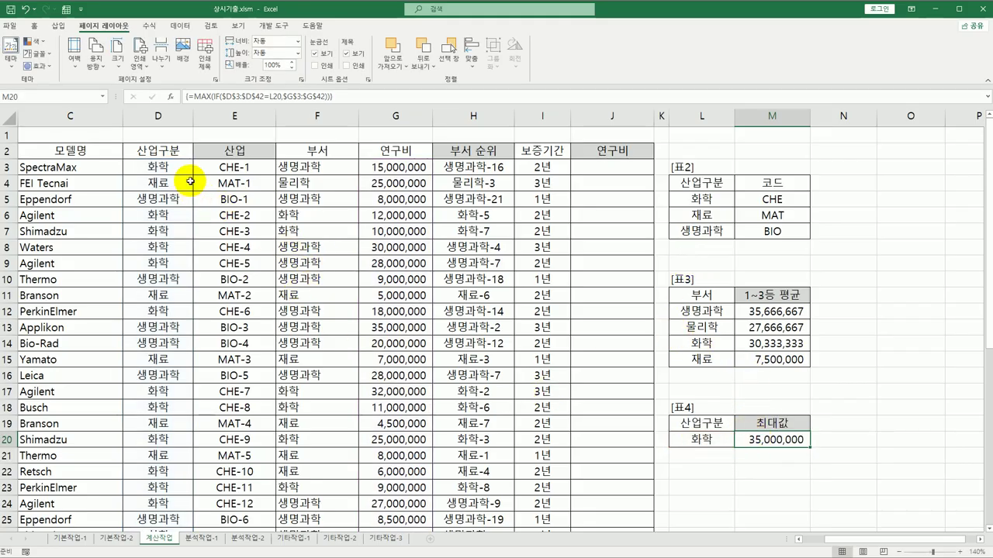
Compare the 부서 and 부서 순위 entries from row 3 to row 42 with the 표4 최대값 in M20
left_click(331, 171)
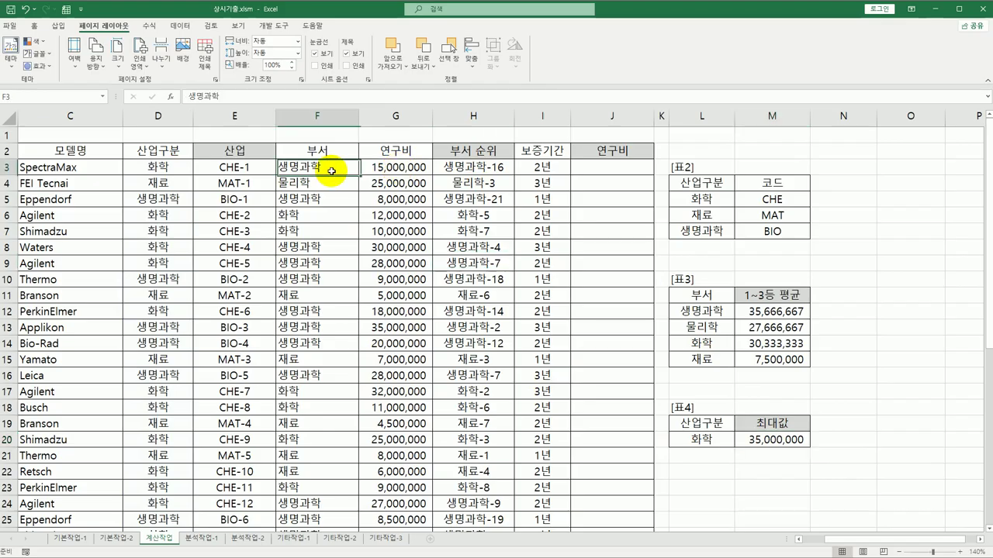
left_click(457, 169)
scroll(454, 373, "down", 9)
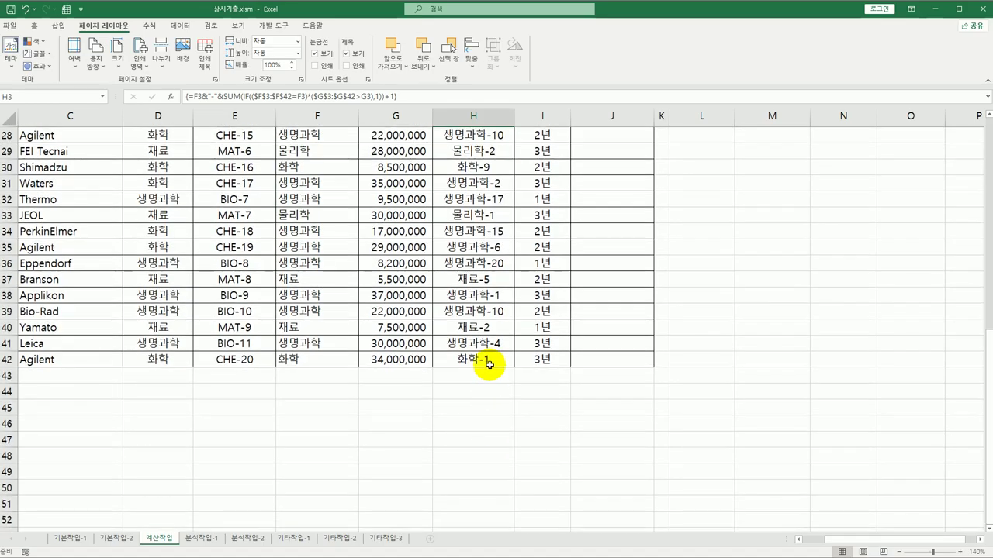
left_click(490, 364)
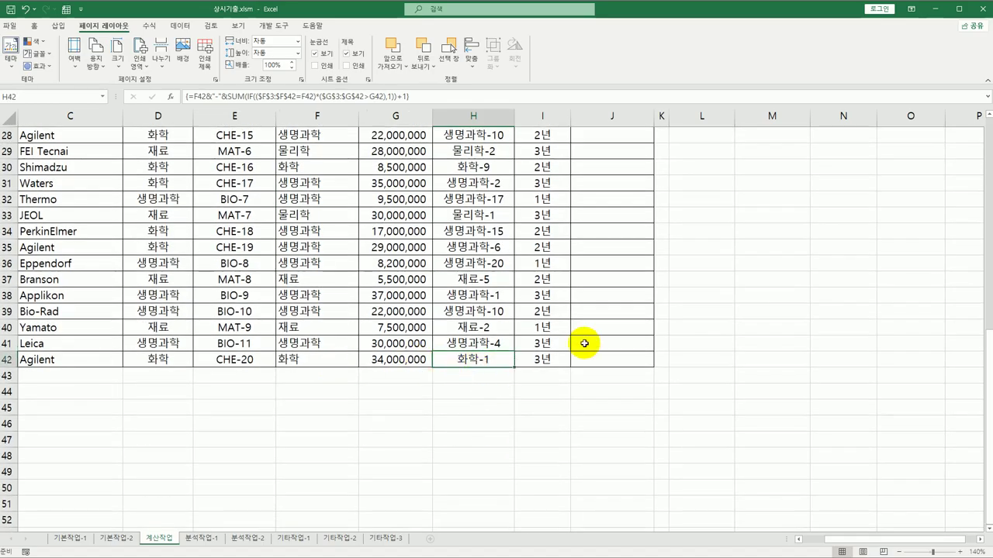
scroll(590, 334, "up", 6)
left_click(797, 296)
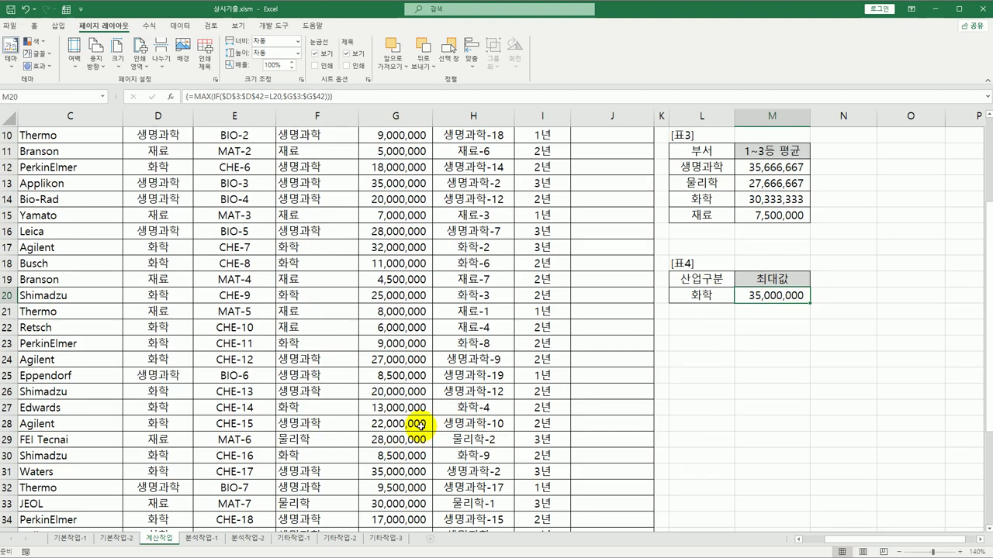
Examine how the 산업구분 and 부서 columns differ and which of them, with 연구비, the M20 formula uses
scroll(419, 423, "up", 3)
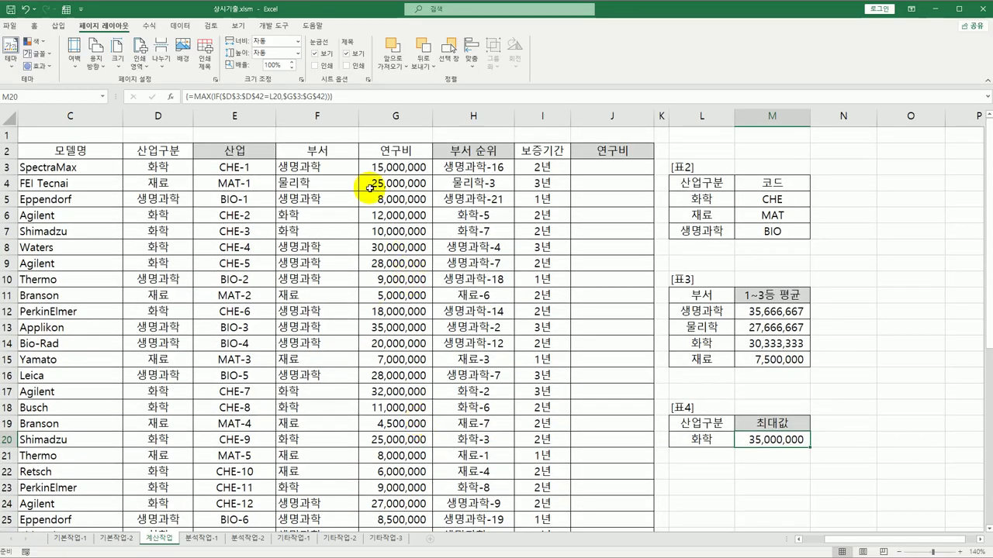
left_click_drag(328, 165, 328, 498)
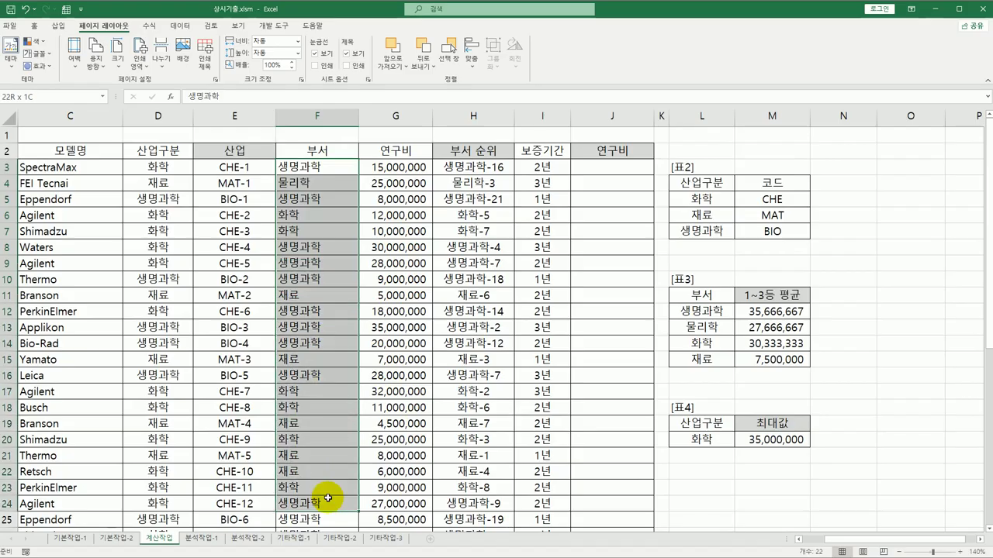
left_click(156, 165)
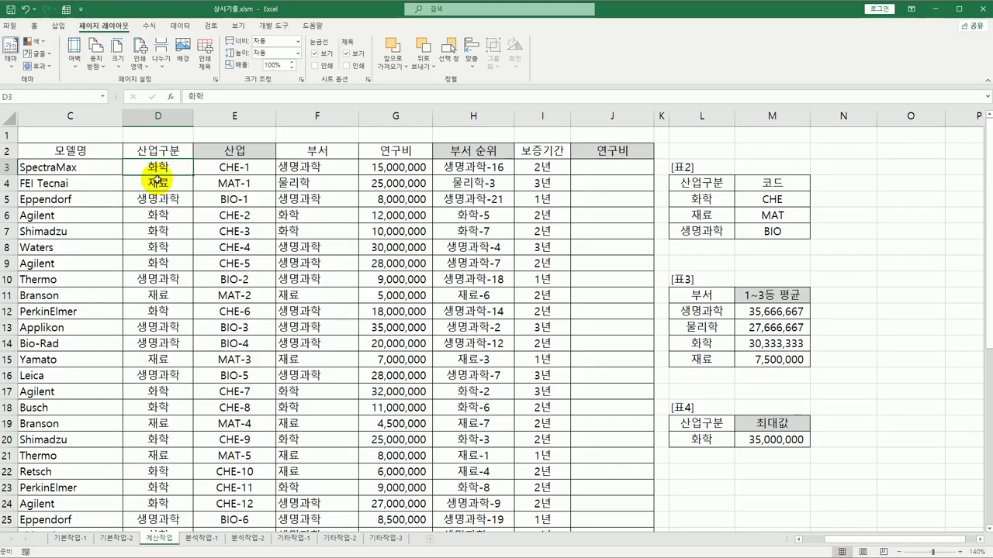
left_click_drag(157, 180, 176, 506)
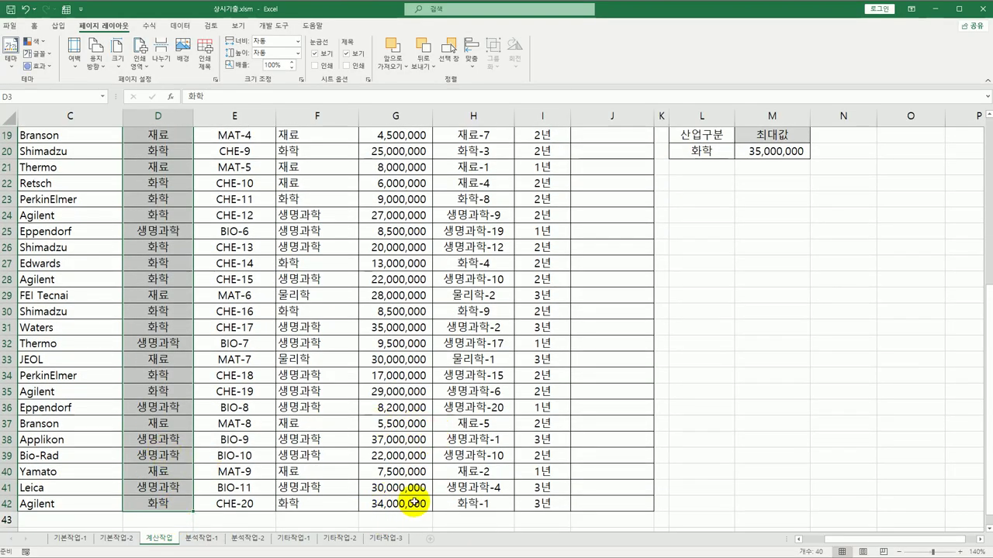
scroll(399, 459, "up", 6)
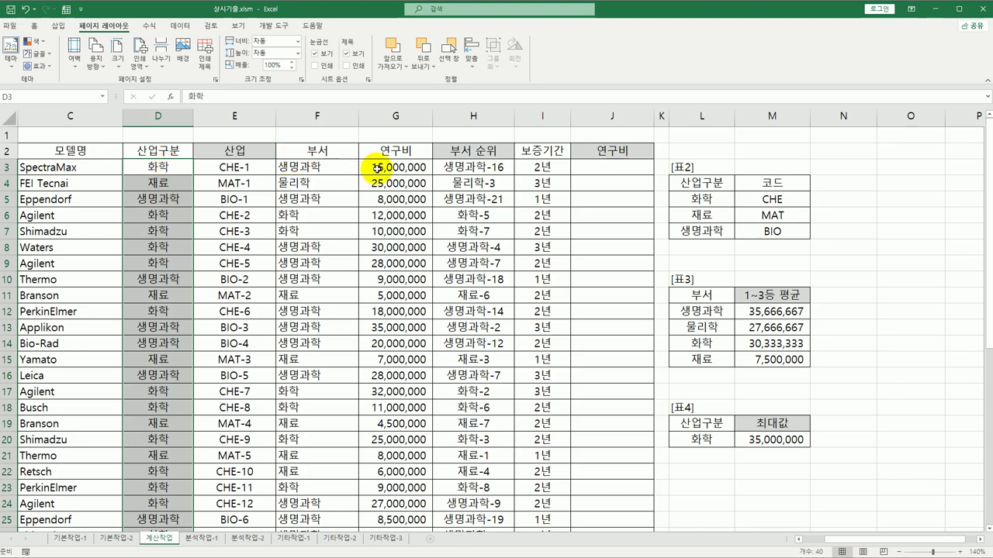
left_click(775, 440)
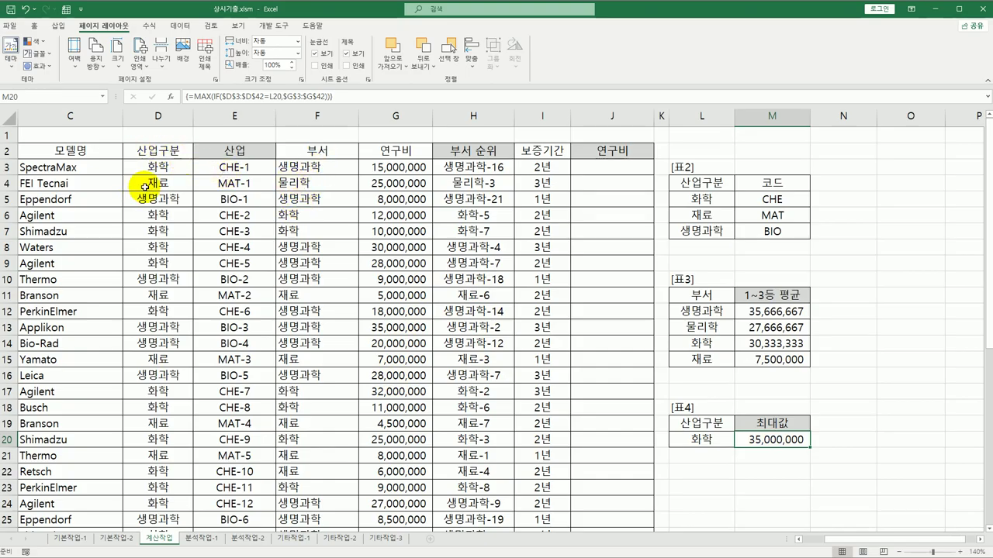
left_click(158, 167)
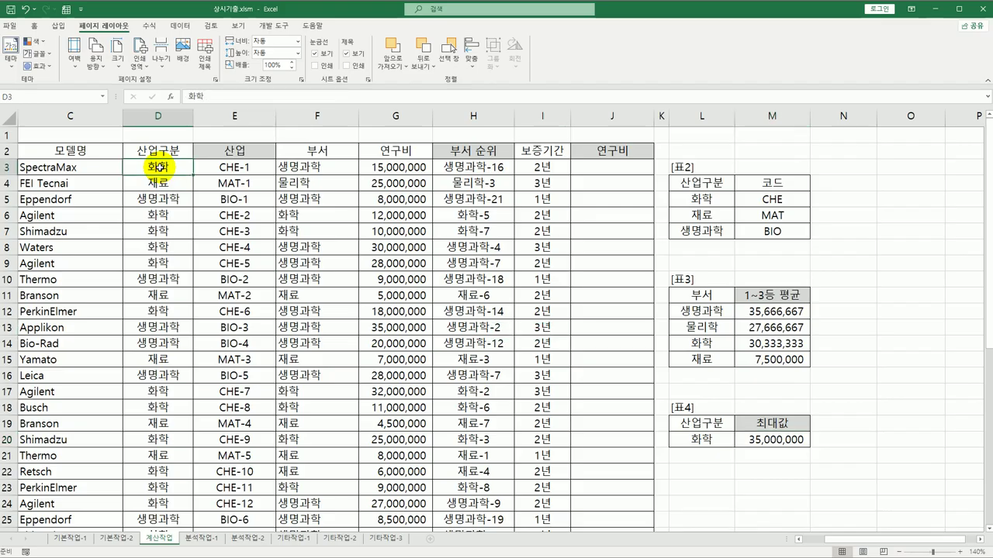
left_click(411, 167)
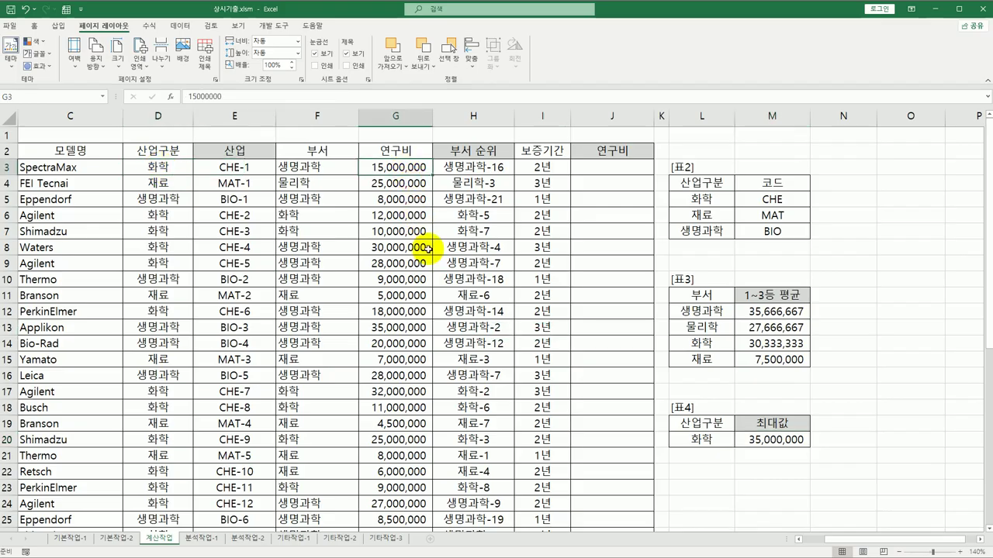
left_click(778, 441)
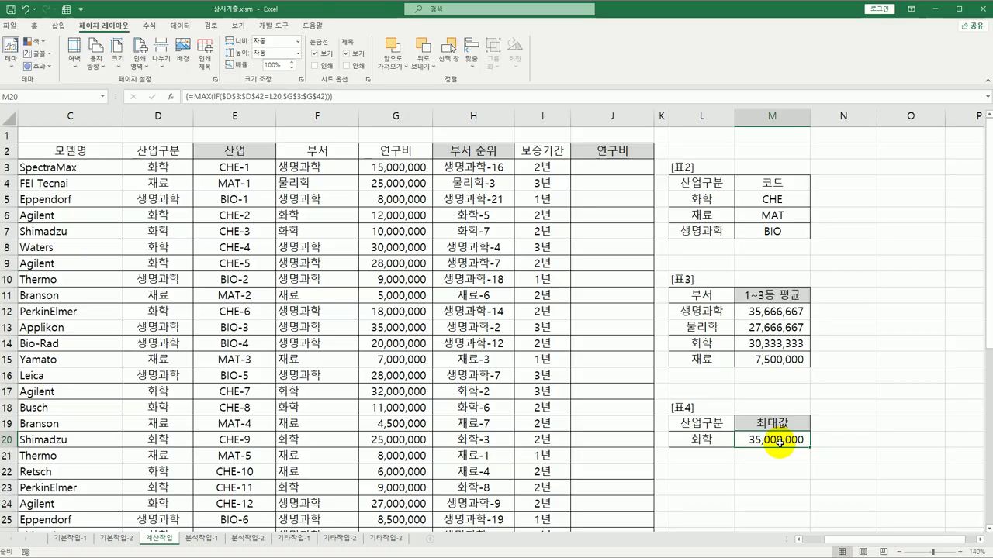
left_click(162, 150)
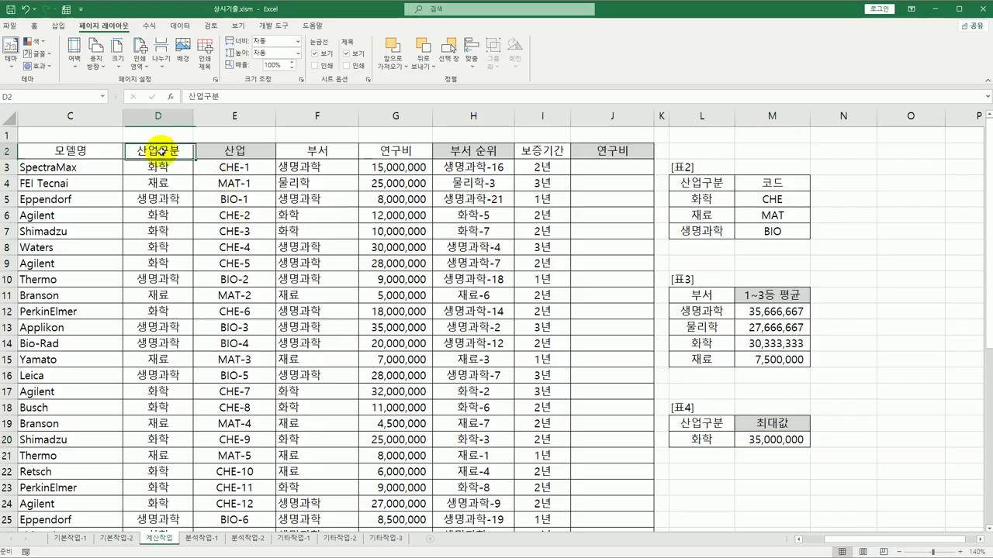
left_click(317, 149)
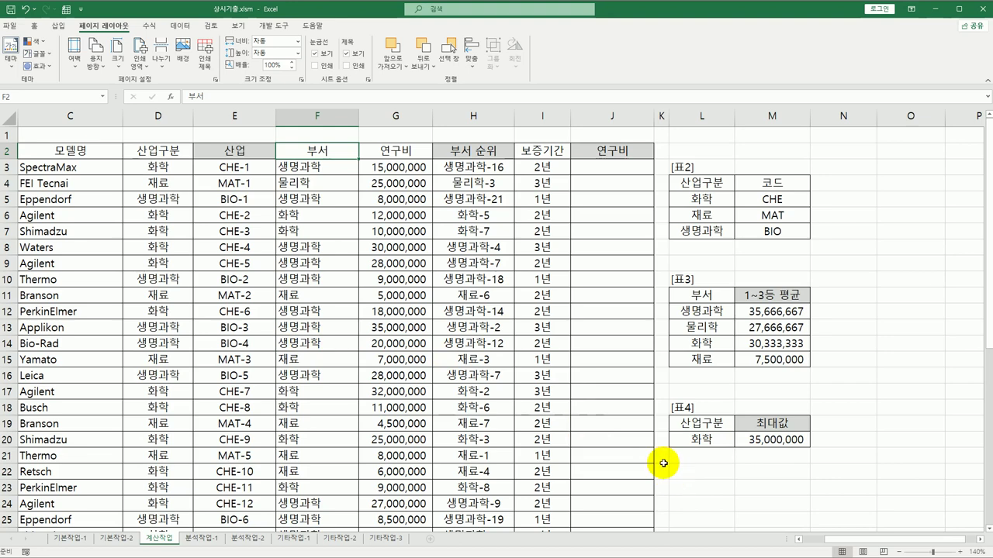
Open the workbook's Visual Basic editor from cell J3 of the 연구비 column and insert a new code module
left_click(629, 166)
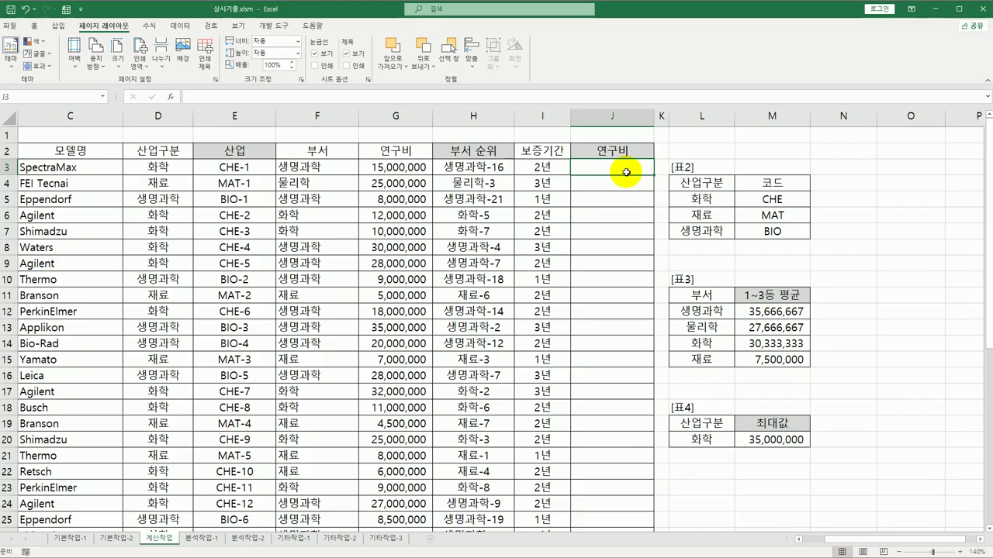
left_click(282, 28)
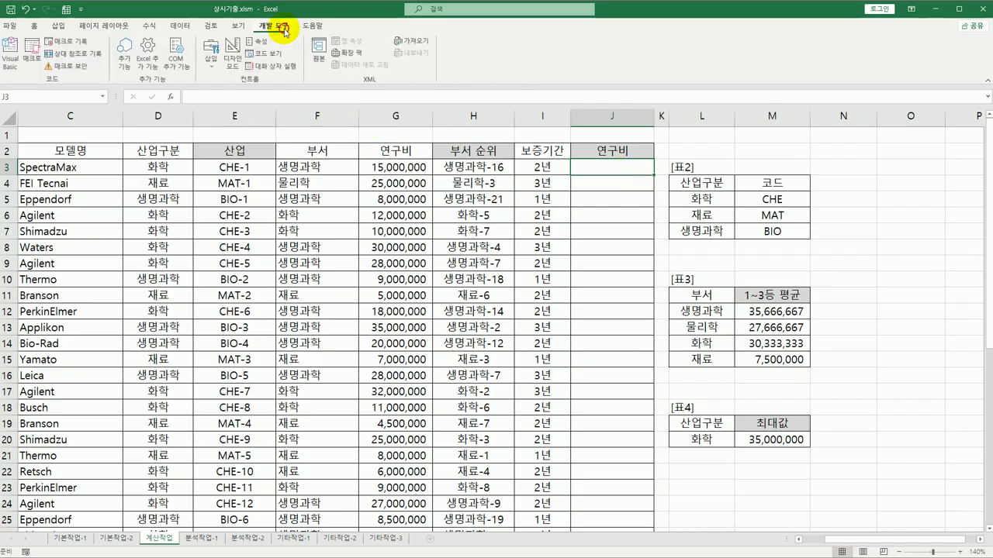
left_click(10, 55)
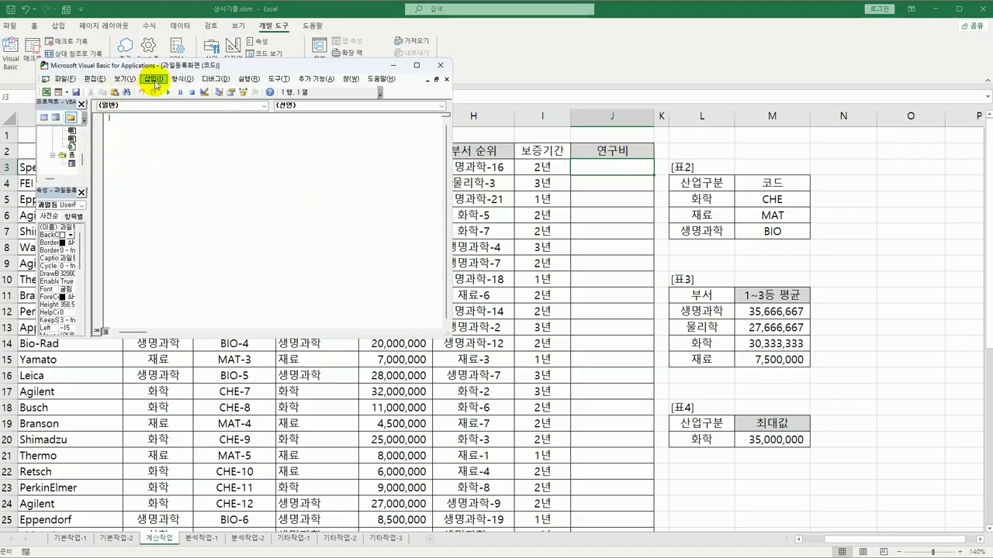
left_click(155, 81)
left_click(163, 118)
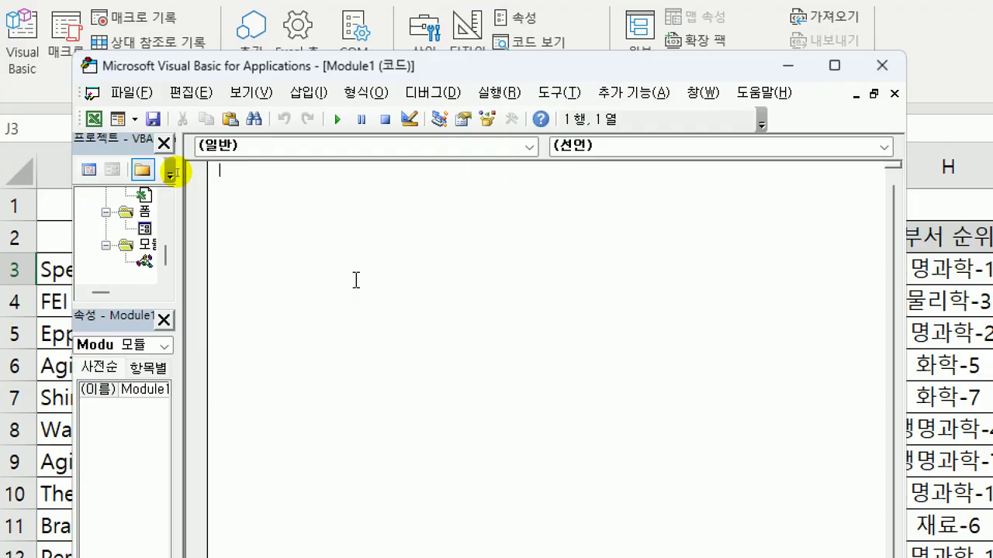
Declare the public function fn연구비 with 연구비 as its argument
type("public function fn")
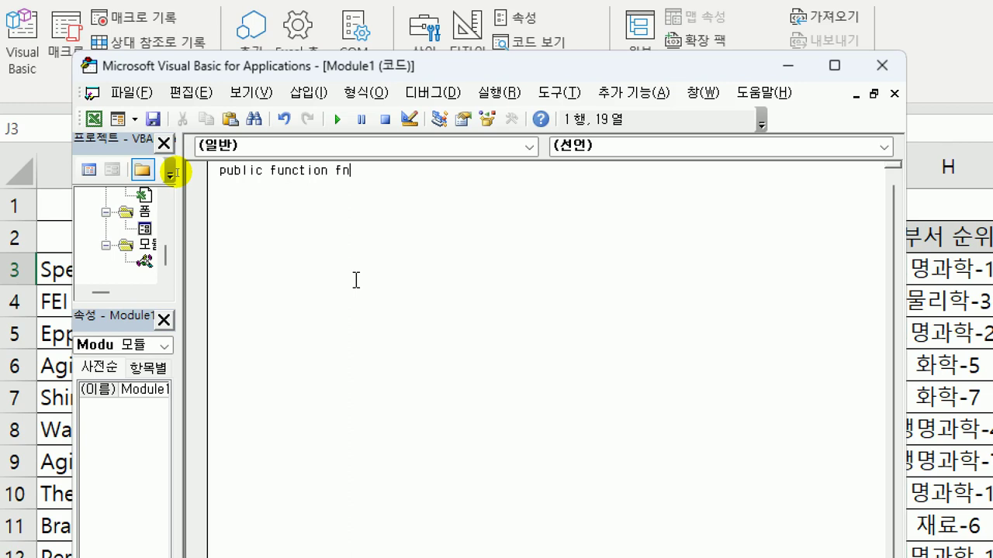
type("연구비(연구비)")
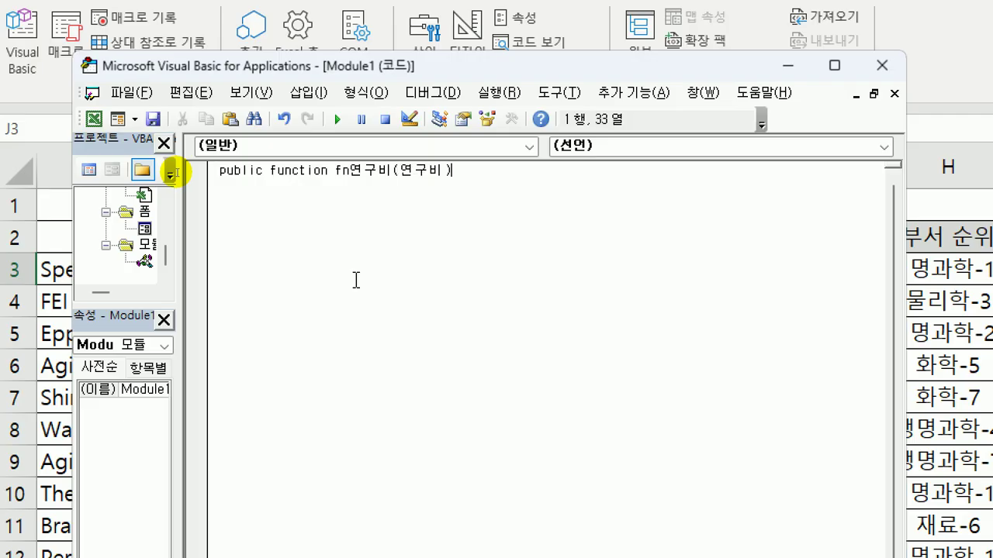
key("Return")
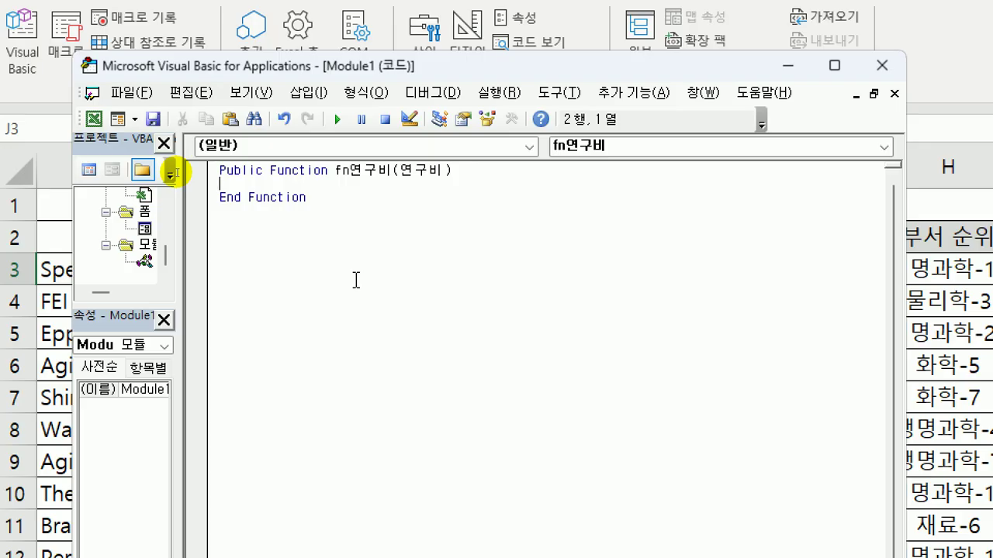
Write an If branch in fn연구비 that returns "충분" when 연구비 is at least 30000000
key("Tab")
type("if 연구비 >=30")
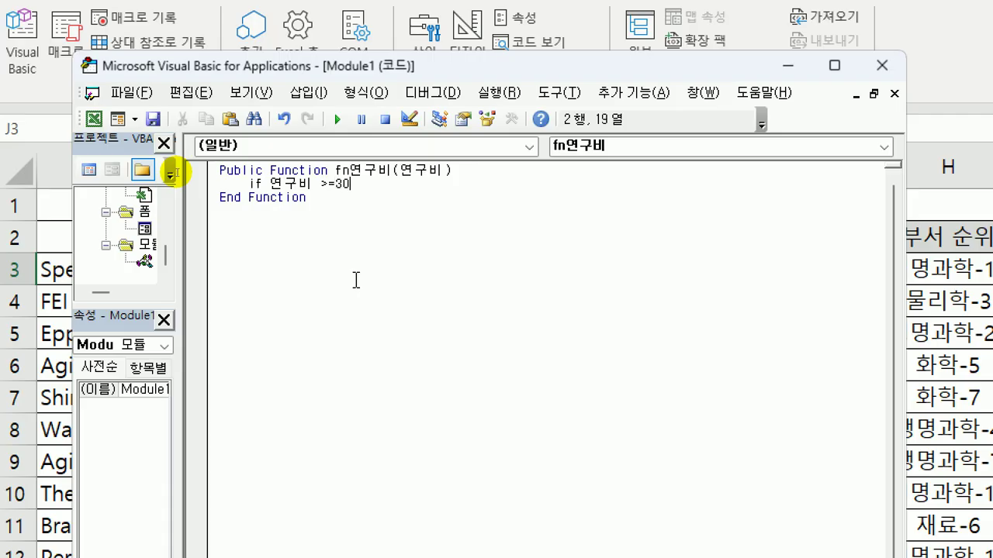
type("000000")
type(" Then")
key("Return")
key("Tab")
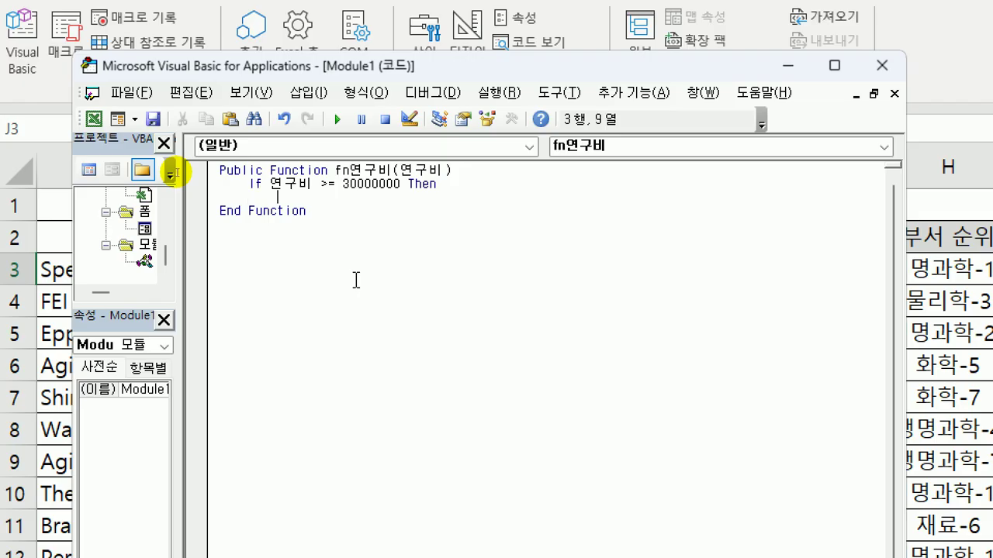
type("fn연구비 =")
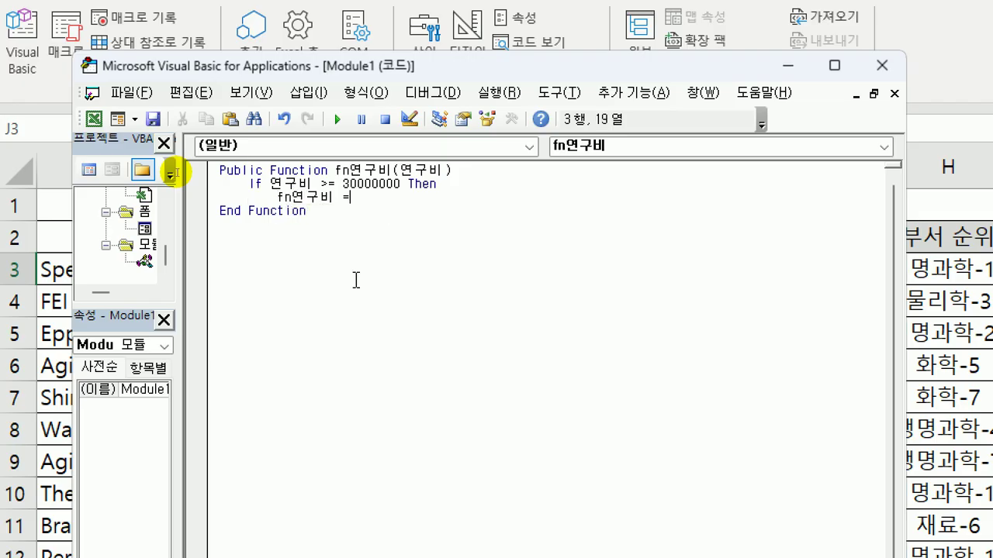
type(" \"충무")
type("\"충분\"")
key("Return")
Duplicate the If condition and its "충분" result line directly below the first branch
key("Up")
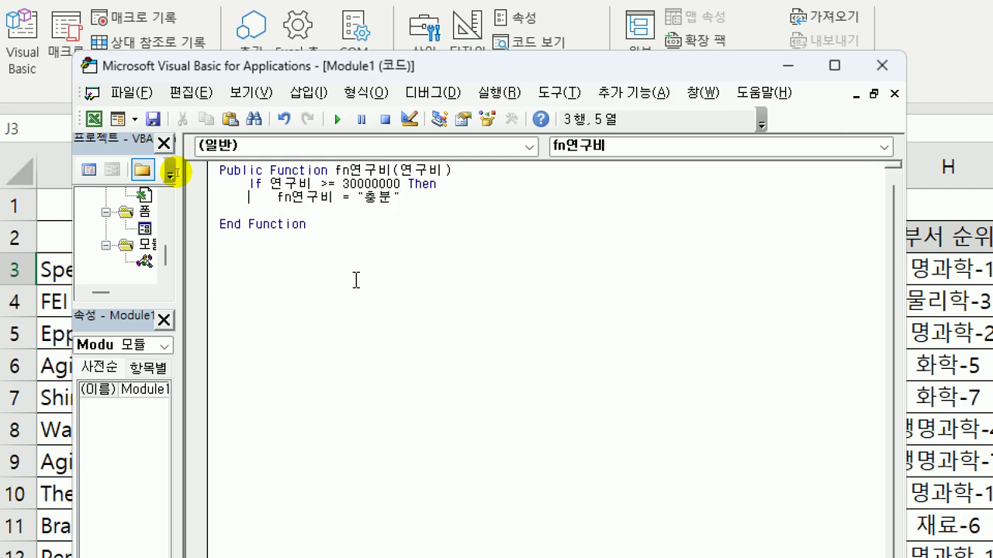
key("Up")
key("shift+Down")
key("shift+End")
key("ctrl+c")
key("Down")
key("ctrl+v")
key("Up")
key("Home")
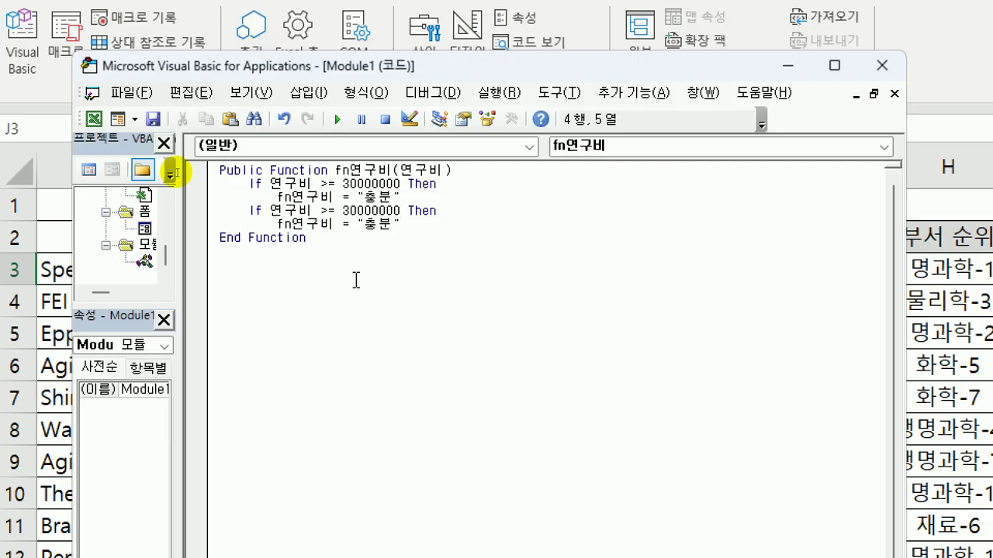
Turn the duplicated branch into an ElseIf for 연구비 >= 20000000 that returns "적정"
type("else")
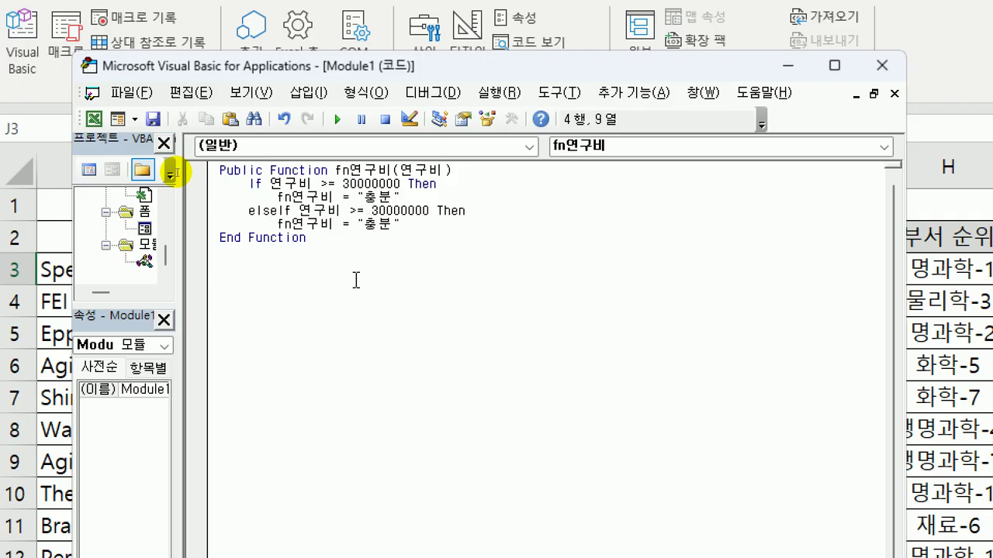
key("Down")
key("Up")
key("ctrl+Right")
key("ctrl+Right")
key("ctrl+Right")
type("2")
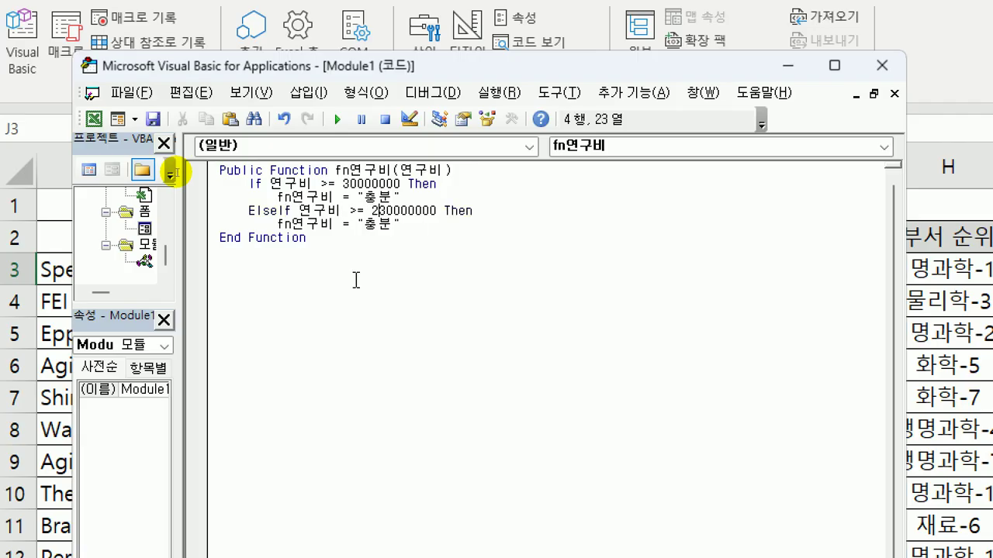
key("Delete")
key("Down")
key("shift+Right")
key("shift+Right")
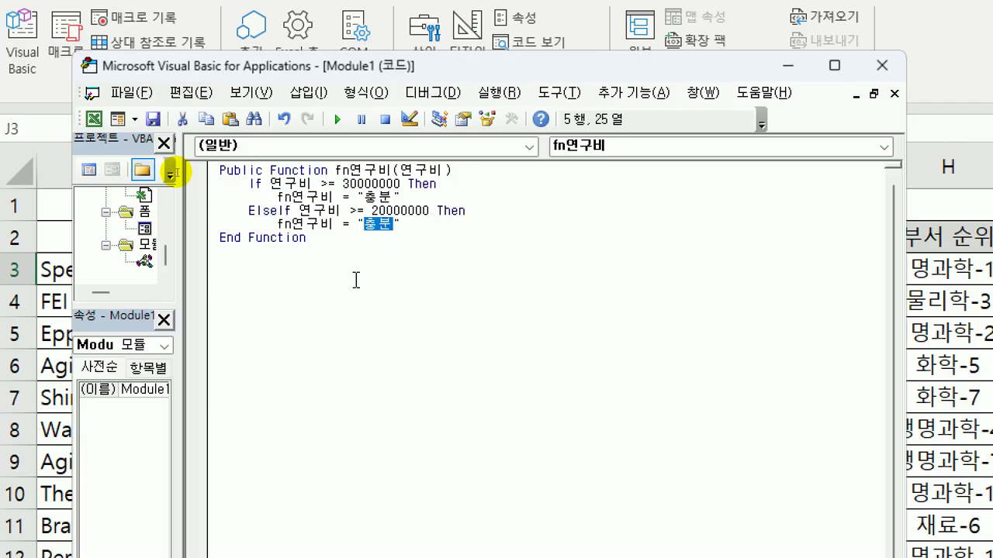
type("적정")
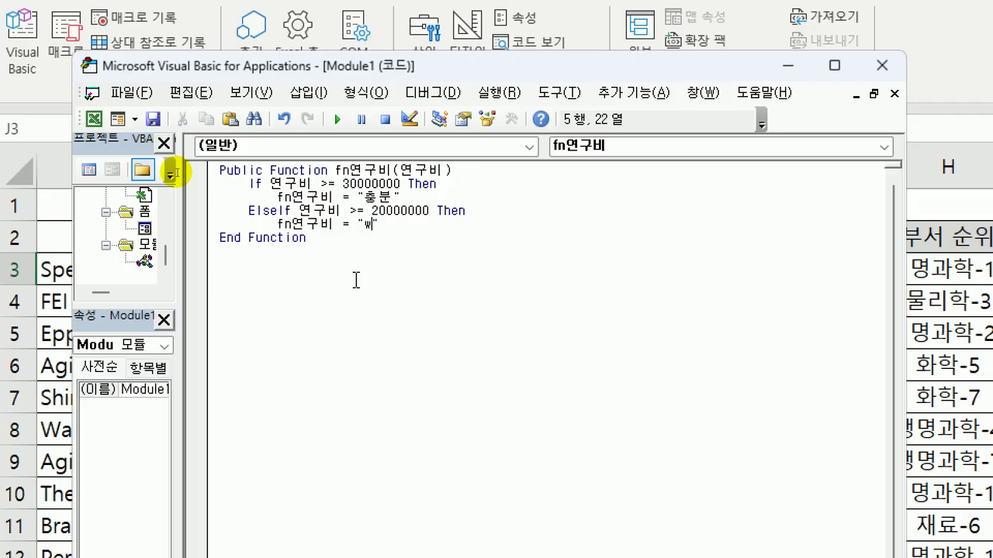
Add an Else branch containing an indented copy of the fn연구비 = "적정" line
key("Home")
key("shift+End")
key("End")
key("Return")
key("BackSpace")
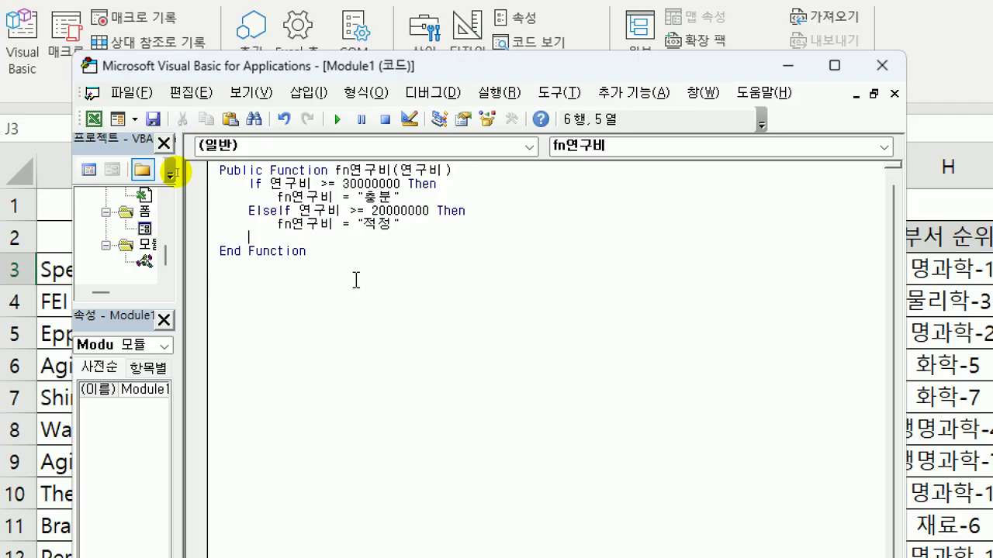
type("else")
key("Return")
key("ctrl+v")
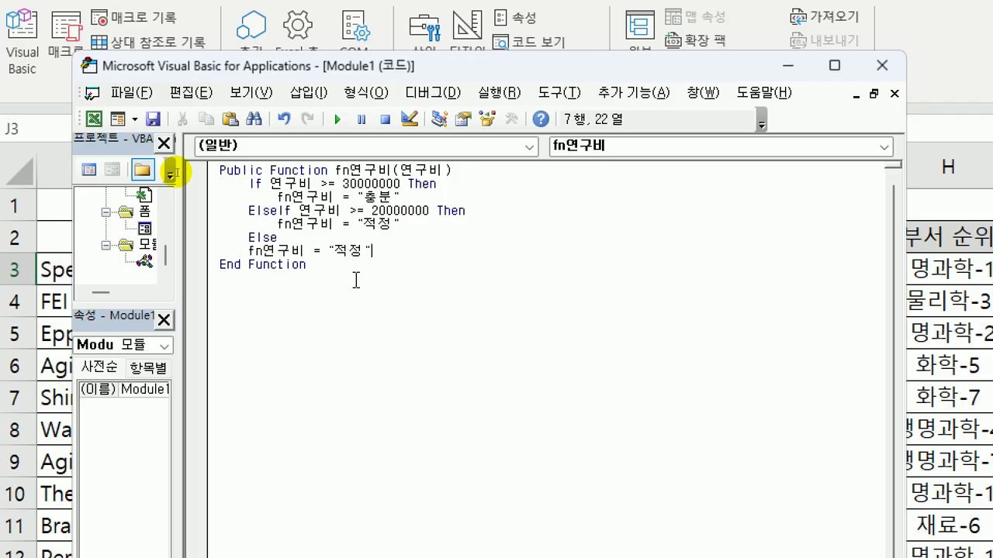
key("Home")
key("Tab")
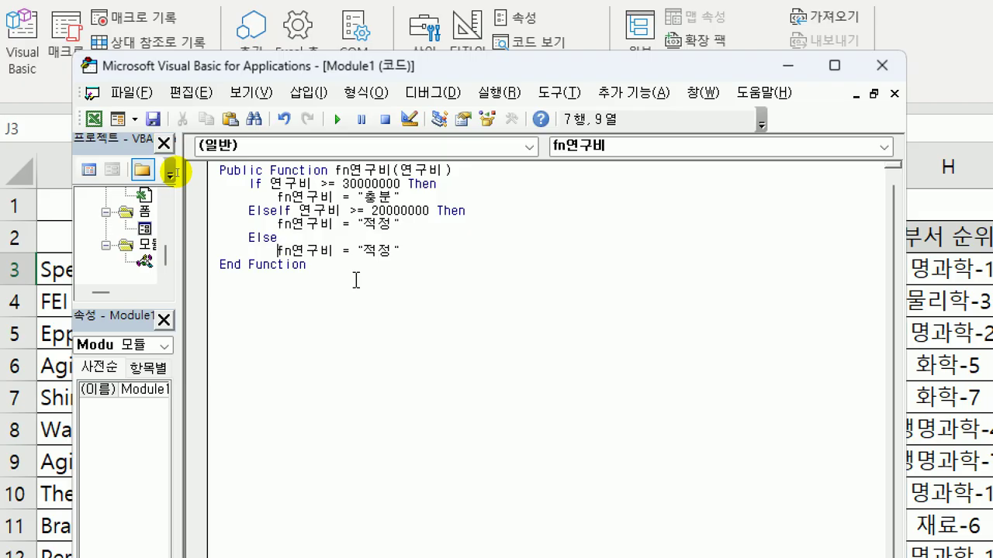
Change the Else branch's result to "부족" and close the block with End If, followed by a new line
key("Right")
key("Right")
key("Right")
key("Right")
key("Right")
key("Right")
key("Right")
key("Right")
key("Right")
key("shift+Right")
key("shift+Right")
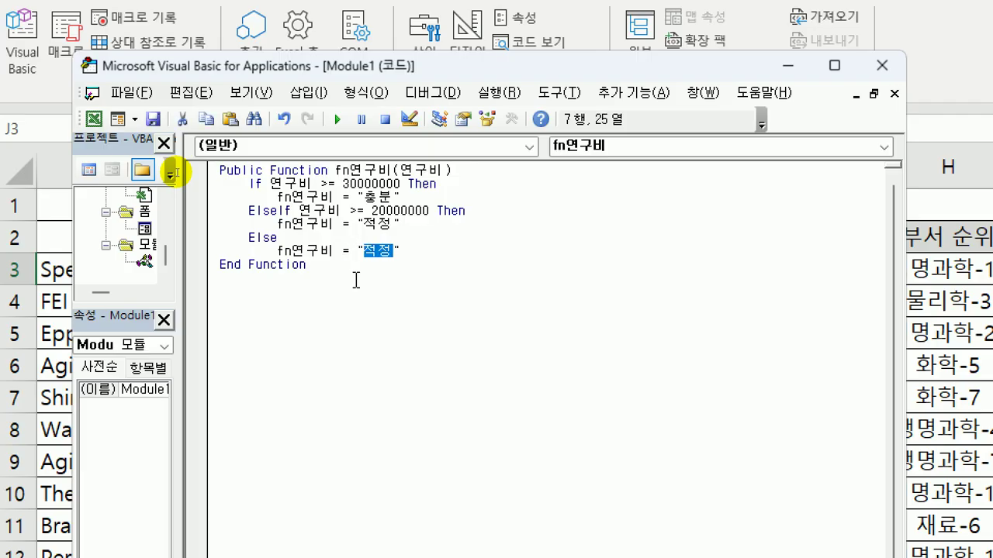
type("부족")
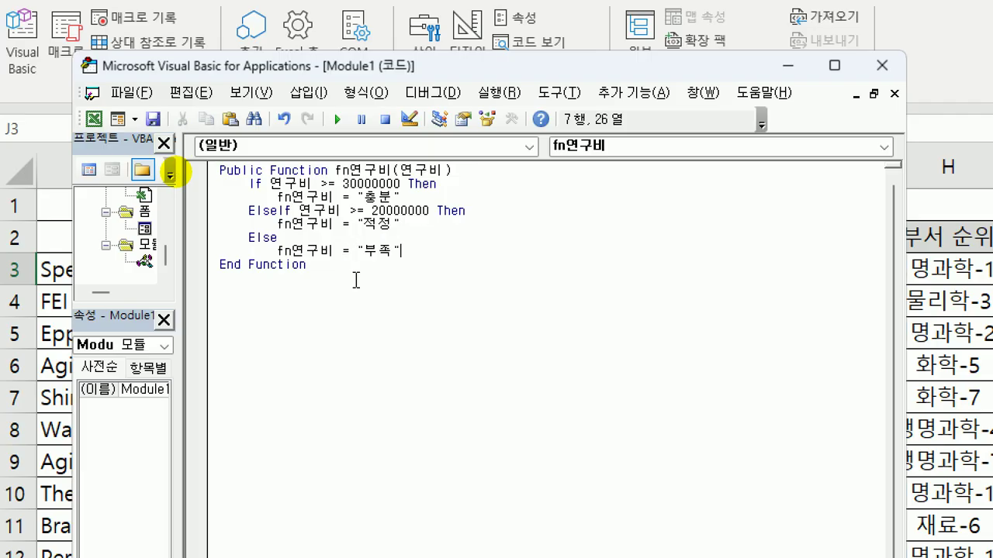
key("Return")
type("end if")
key("Return")
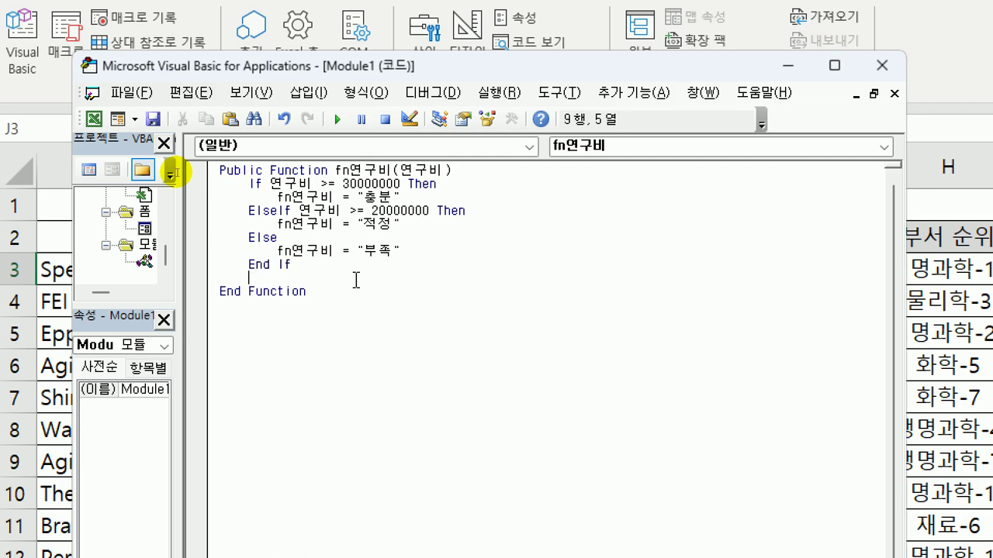
Insert a blank line below the fn연구비 declaration and close the code editor
key("Up")
key("Up")
key("Up")
key("Up")
key("Up")
key("Up")
key("Up")
key("Up")
key("End")
key("Return")
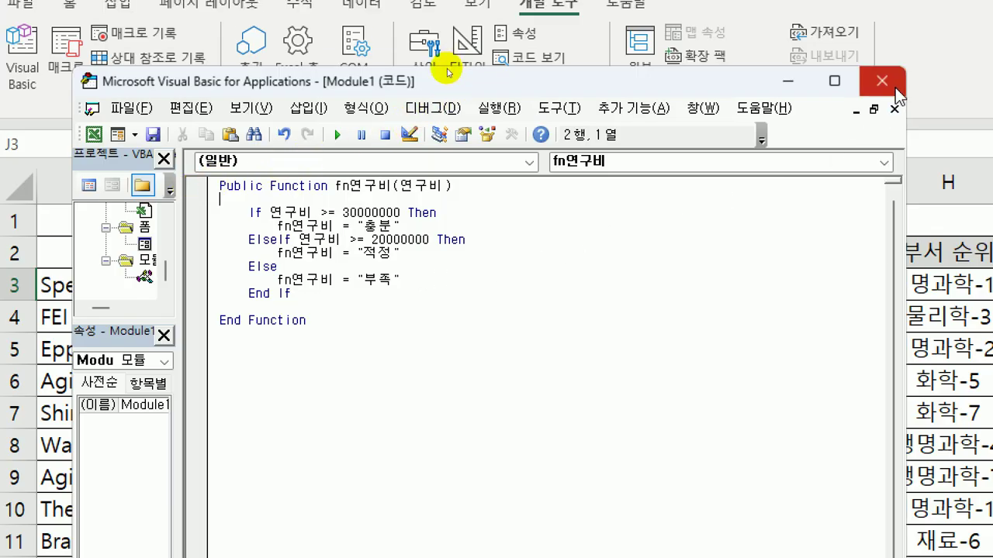
left_click(896, 88)
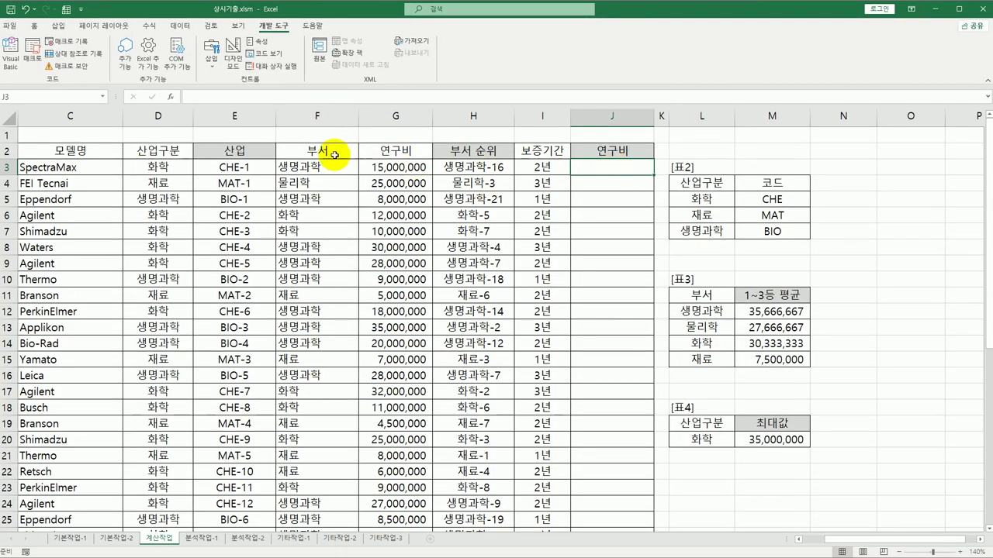
Insert the user-defined function fn연구비 in J3 with G3 as its argument and fill it down the 연구비 column
left_click(170, 97)
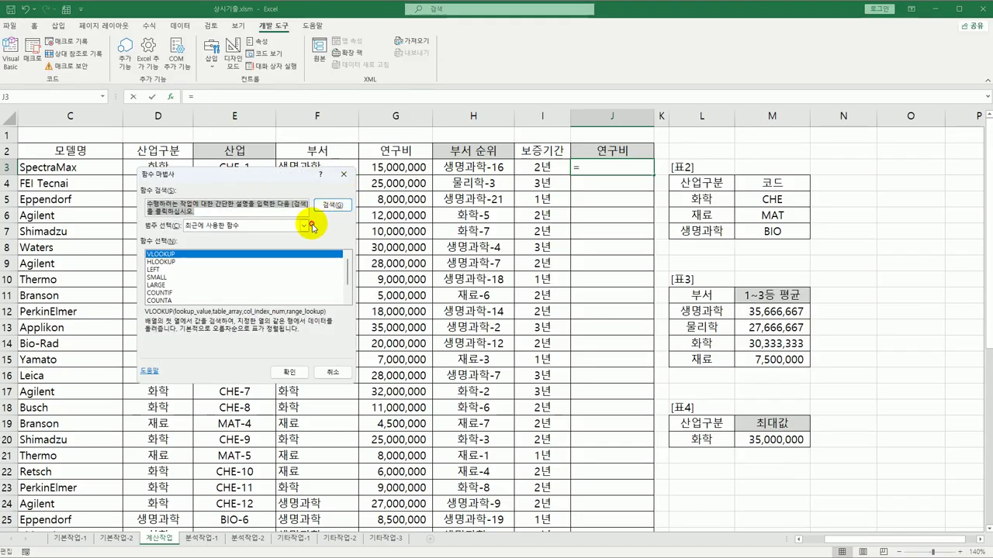
left_click(311, 226)
left_click(250, 322)
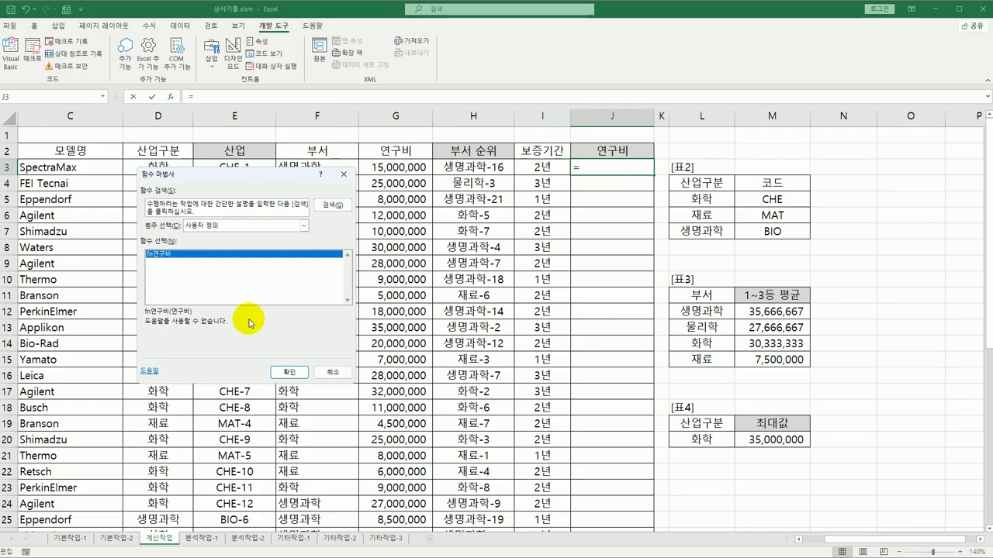
left_click(274, 373)
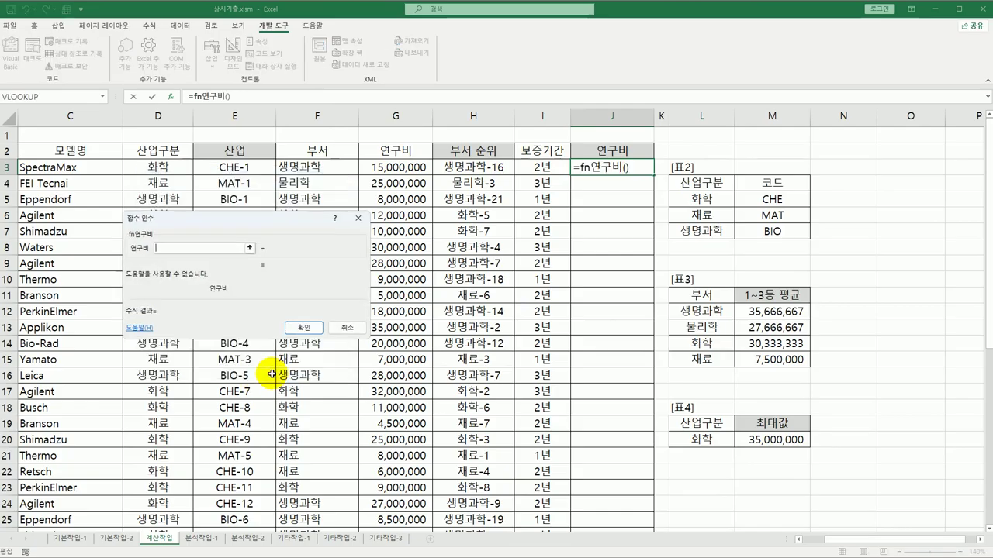
left_click(403, 167)
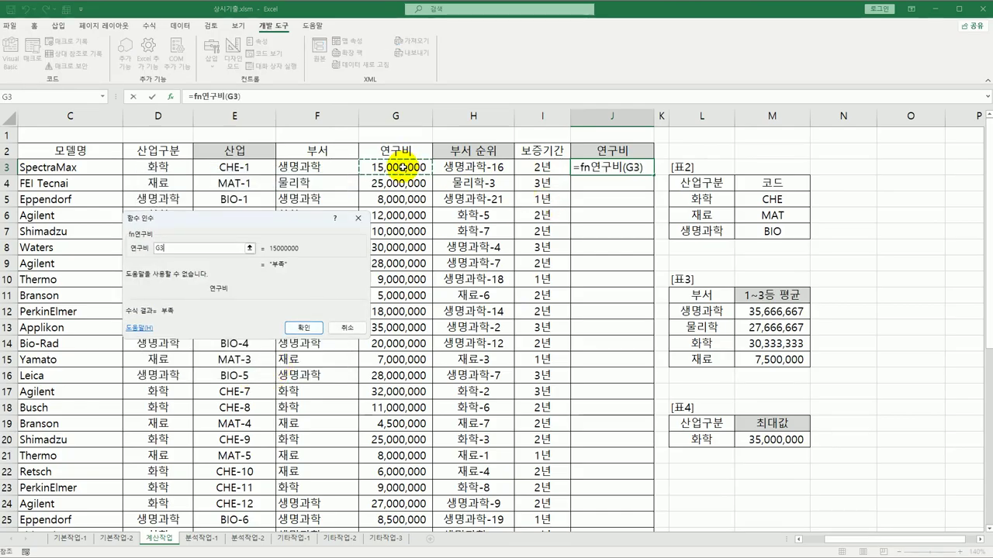
left_click(303, 327)
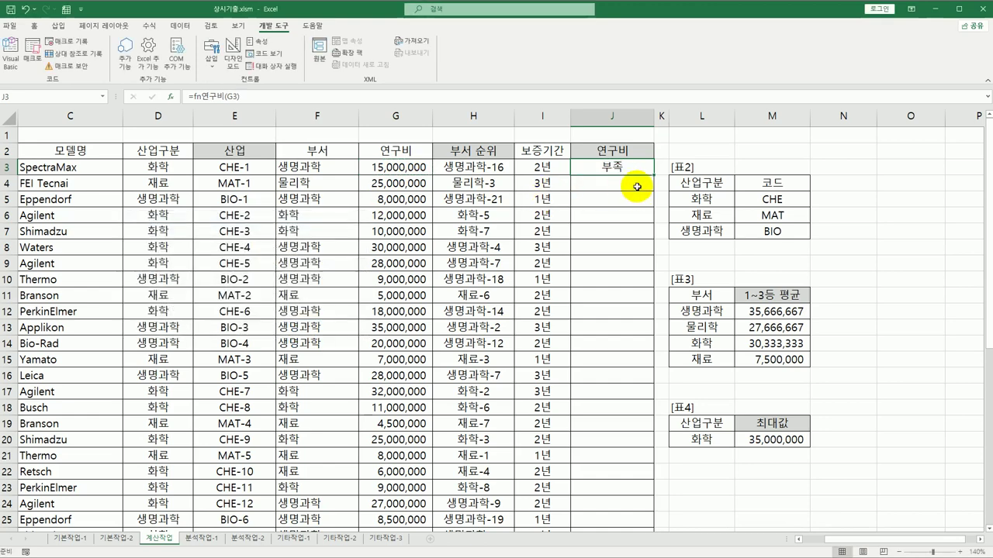
double_click(654, 176)
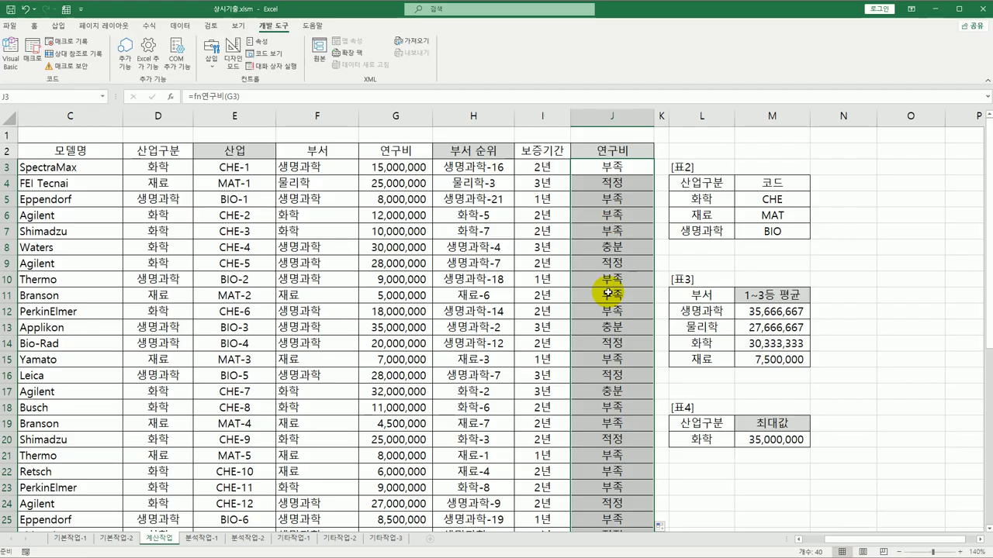
Start a pivot table at cell B3 of the 분석작업-1 sheet and choose to add its data to the data model
left_click(203, 538)
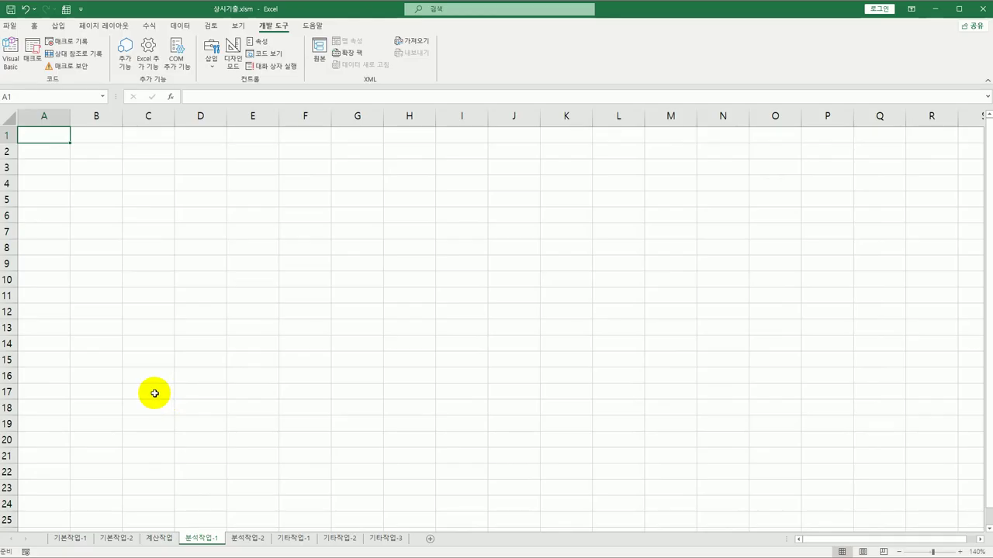
left_click(94, 170)
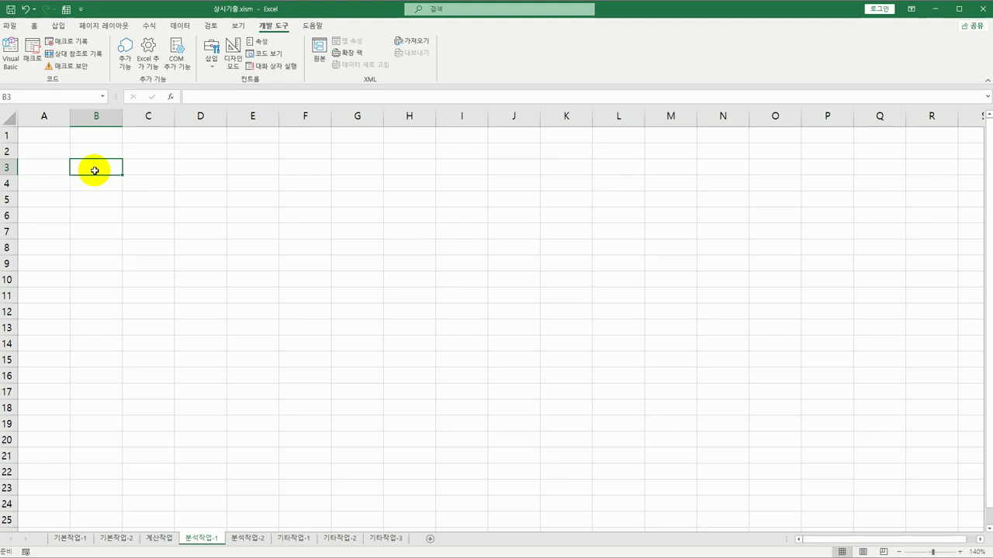
left_click(59, 28)
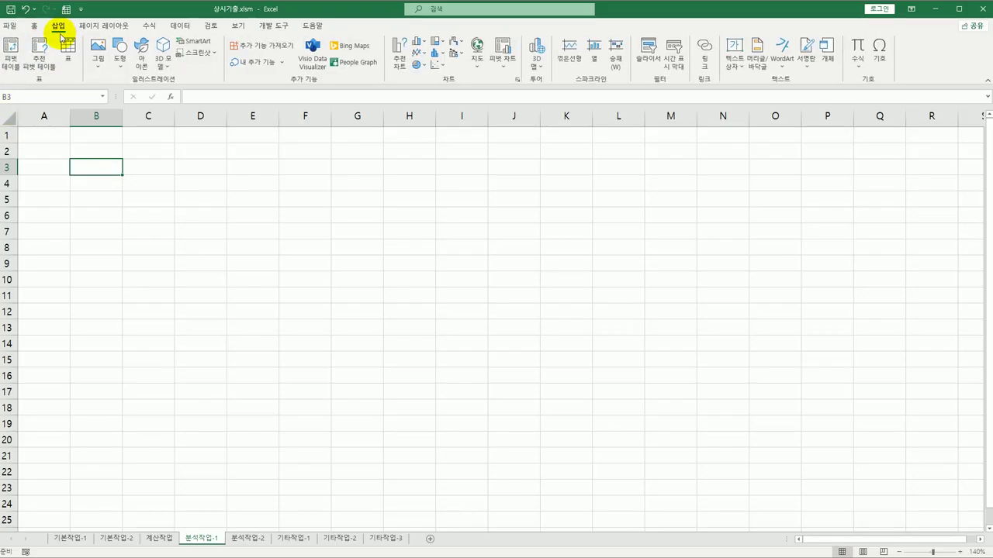
left_click(10, 65)
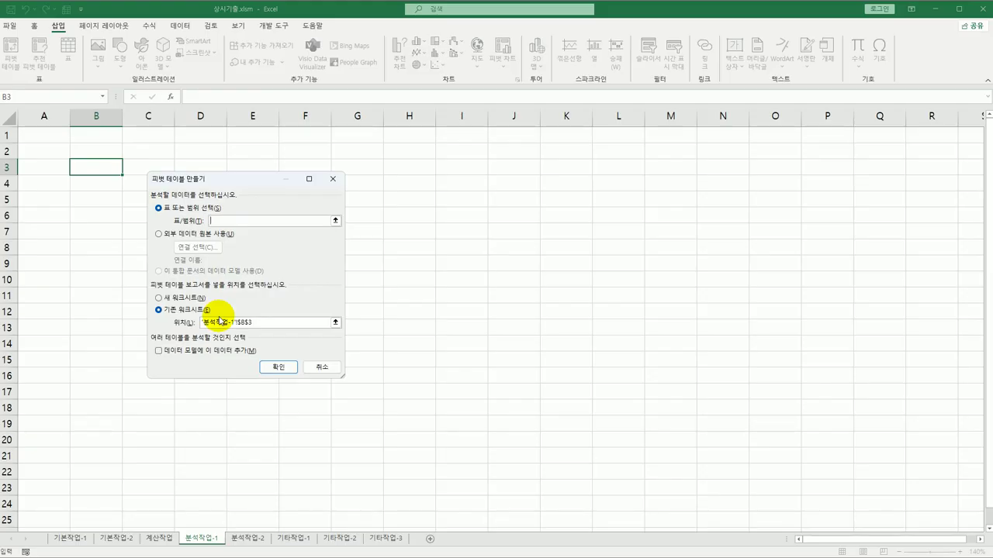
left_click(174, 356)
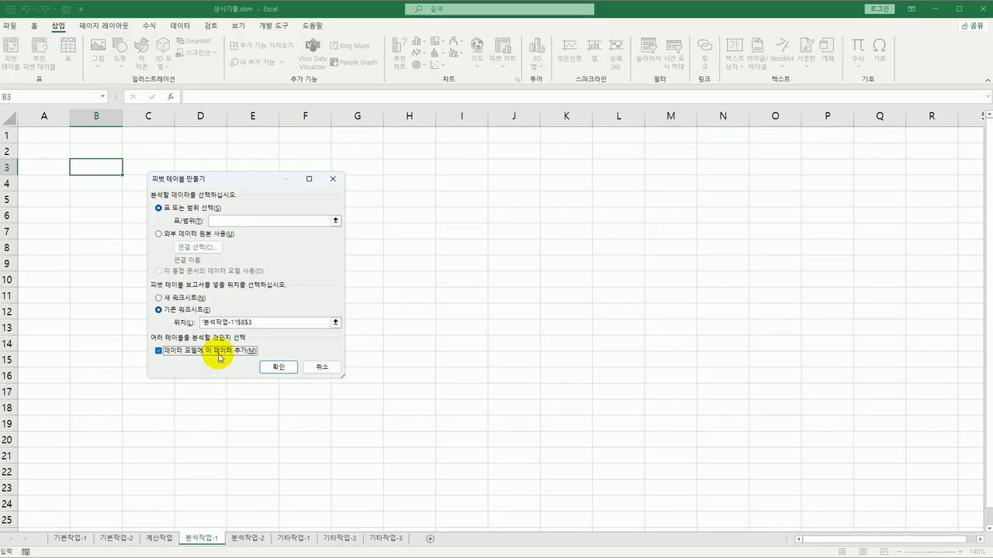
left_click(209, 324)
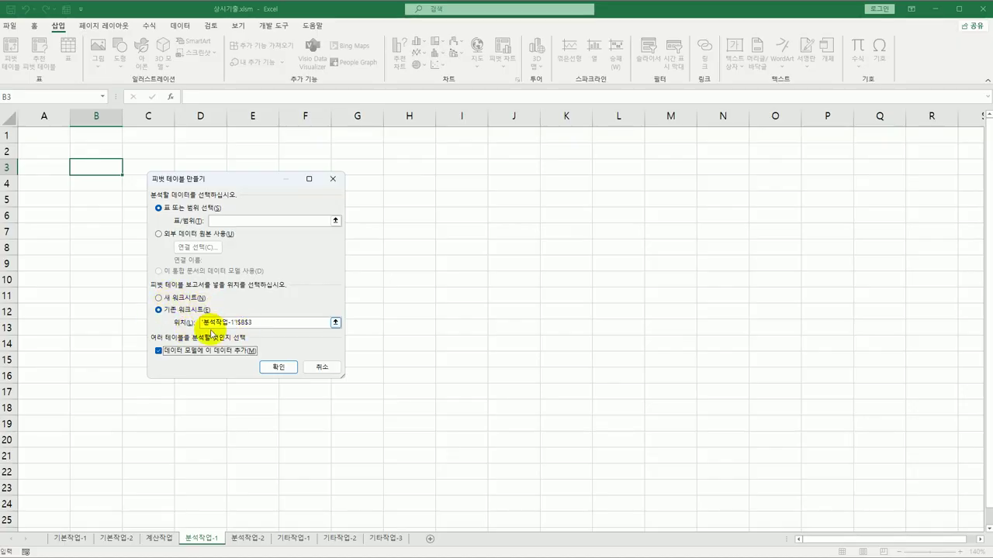
Use an external data source for the pivot table and open 다문화학생수.csv from C:\컴활1급\1권_스프레드시트\상시기출문제
left_click(160, 235)
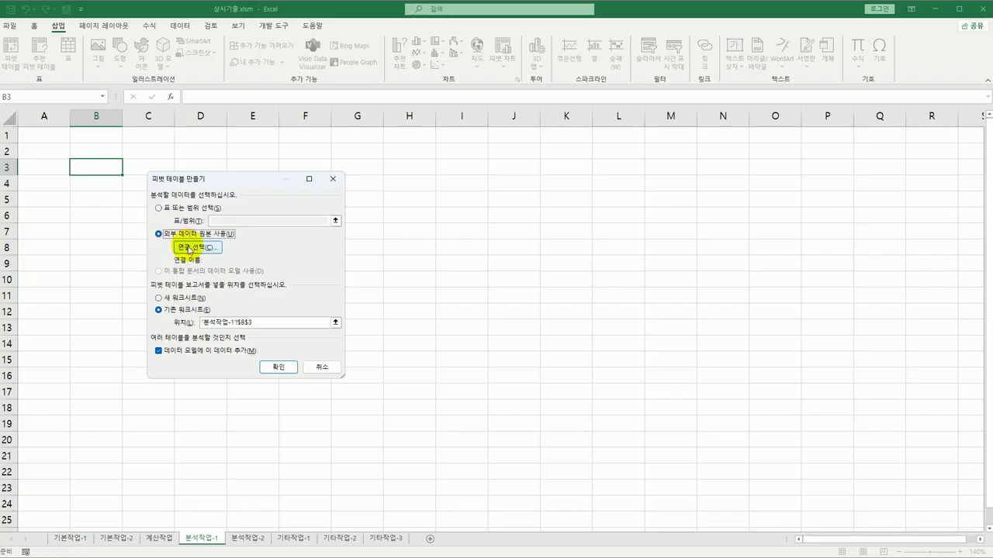
left_click(191, 249)
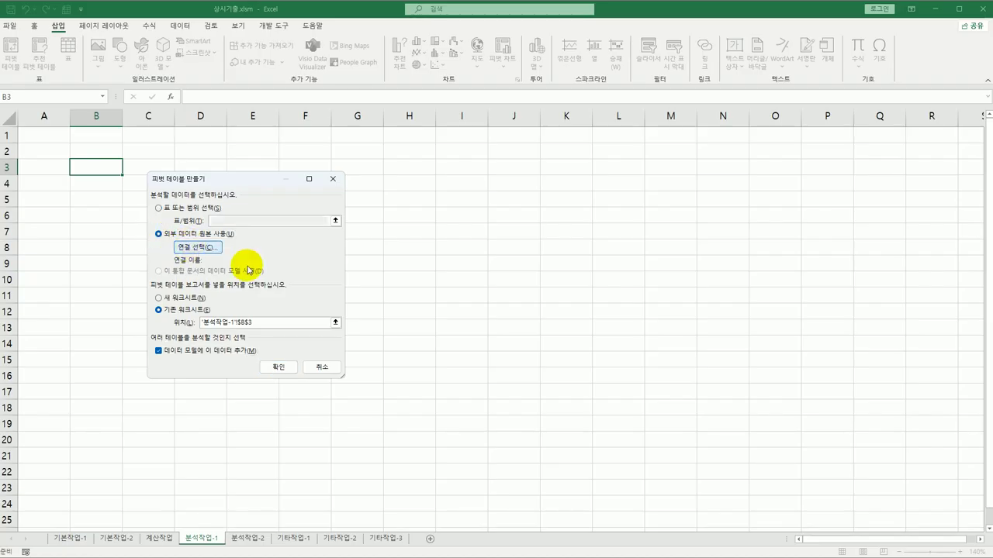
left_click(172, 390)
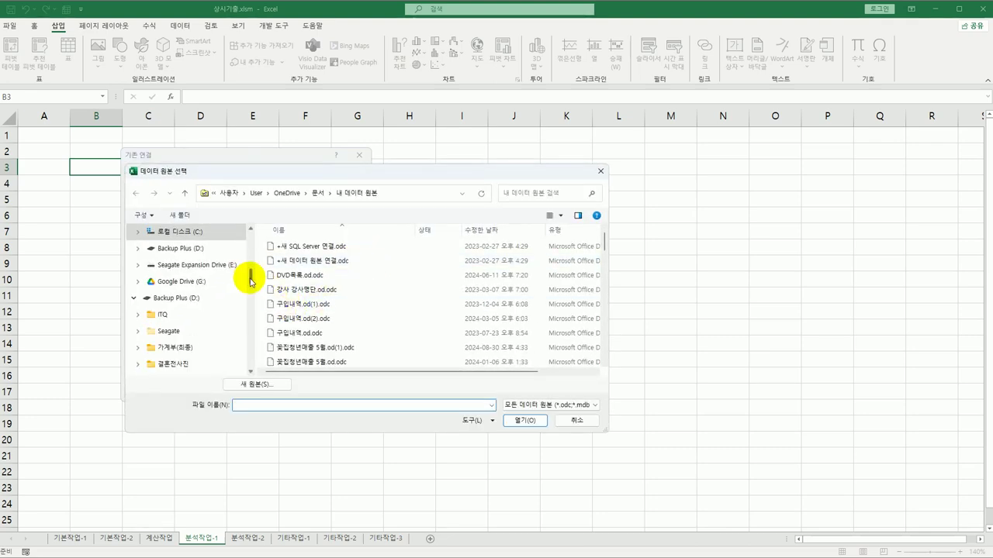
left_click(200, 235)
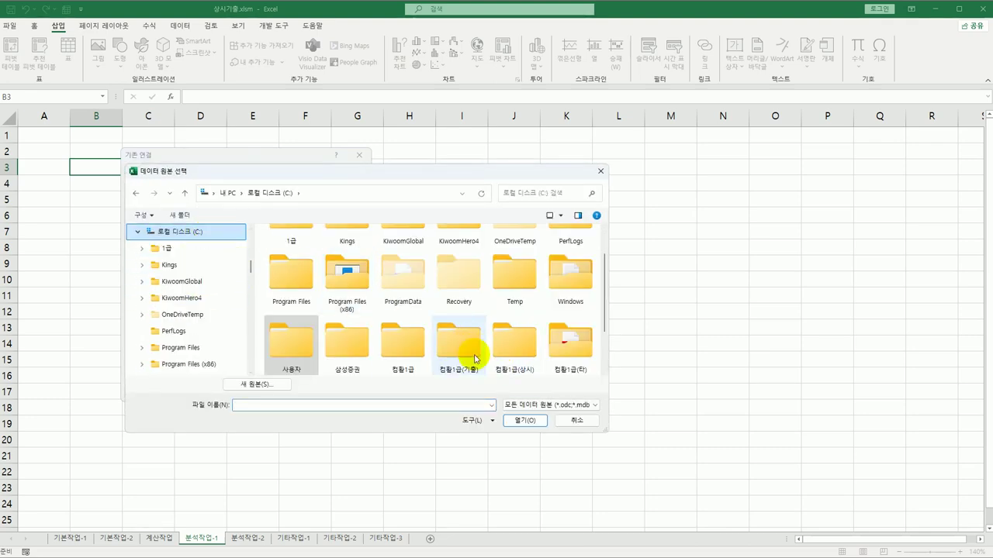
double_click(414, 346)
double_click(307, 248)
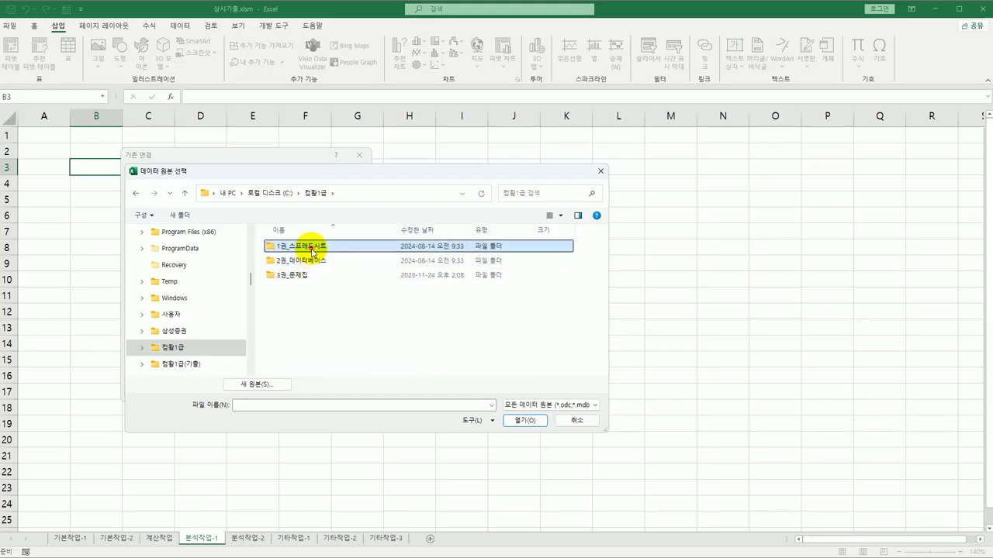
double_click(310, 273)
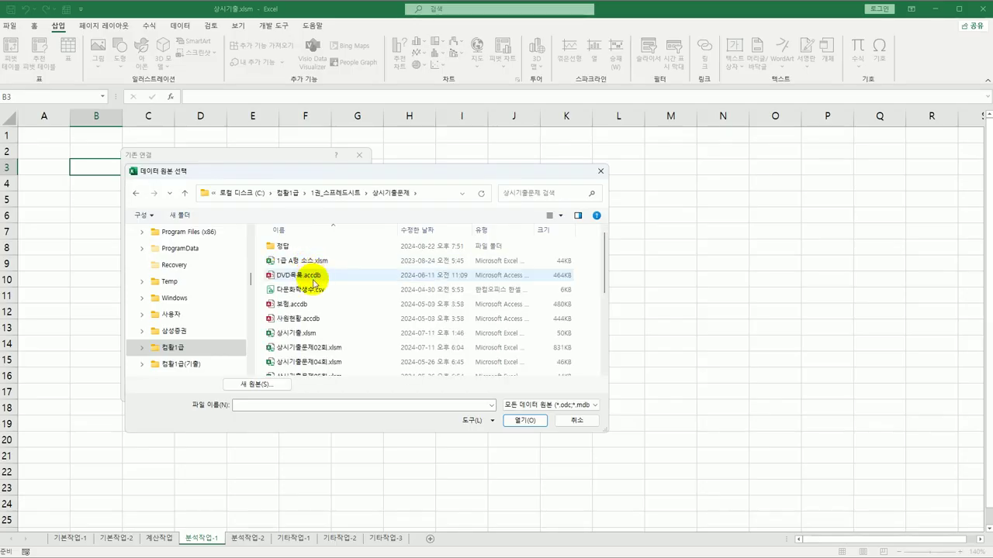
left_click(316, 292)
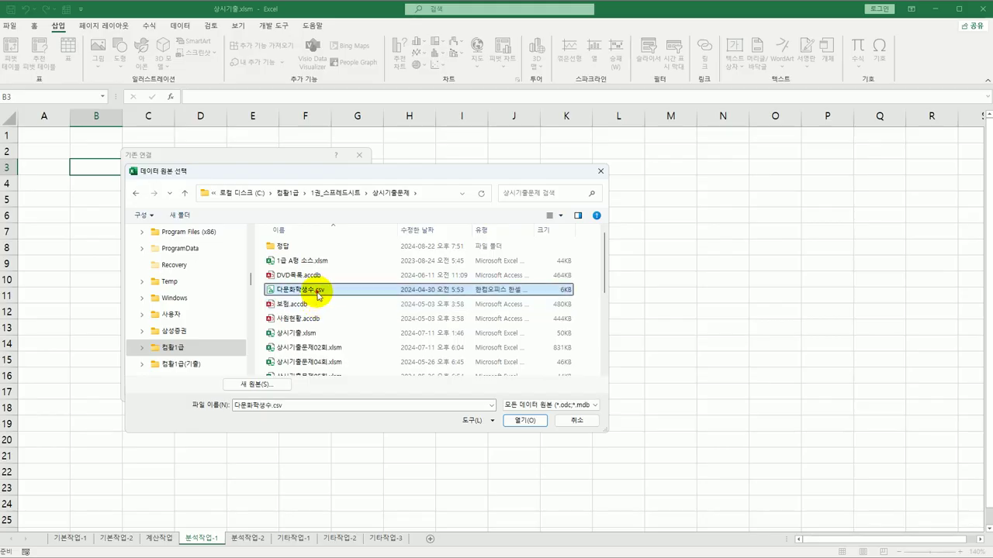
left_click(513, 421)
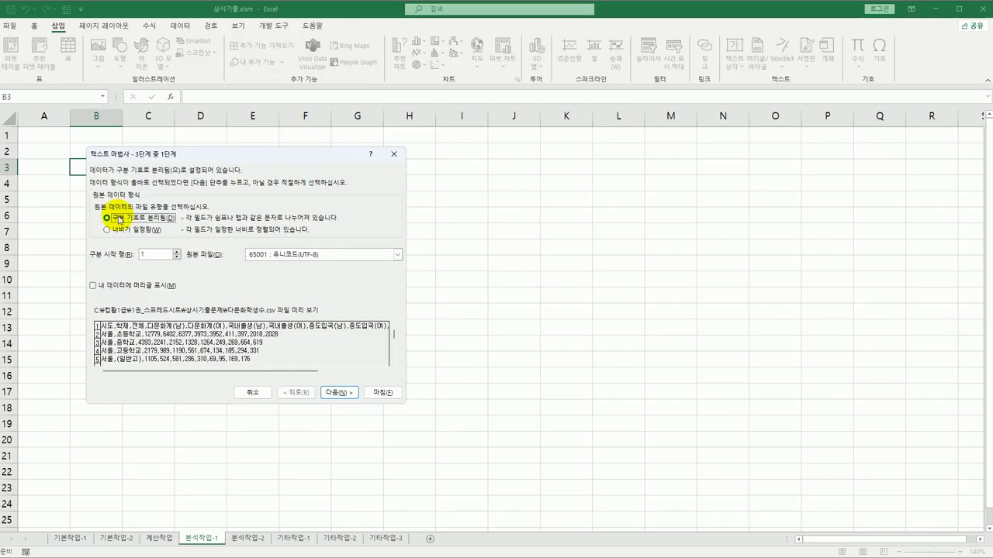
Mark the text data as having headers and set the comma as the only delimiter instead of the tab
left_click(94, 286)
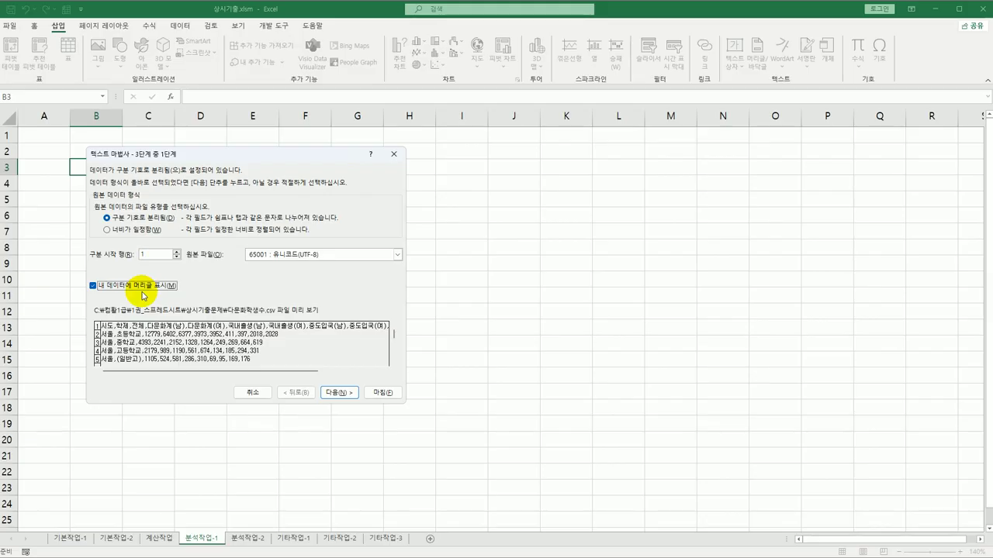
left_click(347, 393)
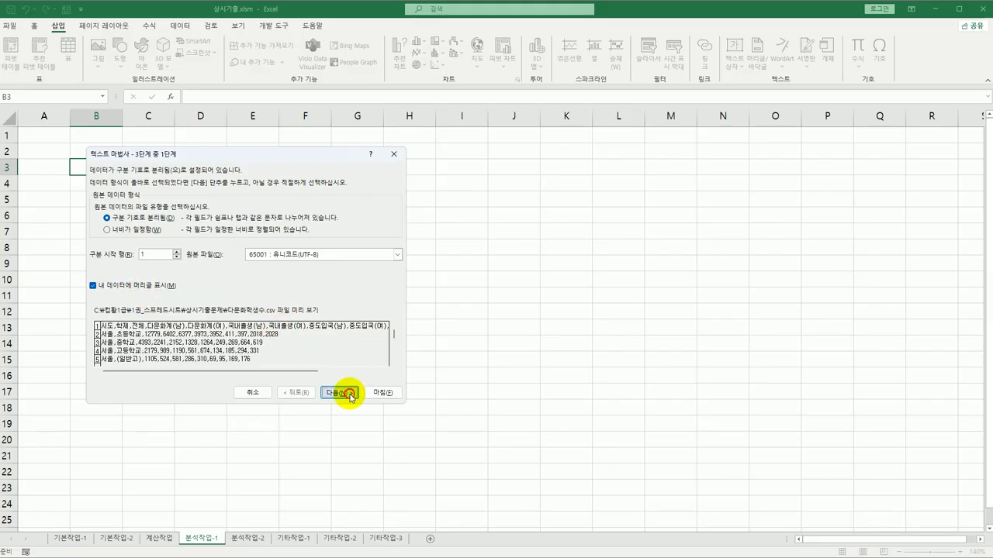
left_click(98, 198)
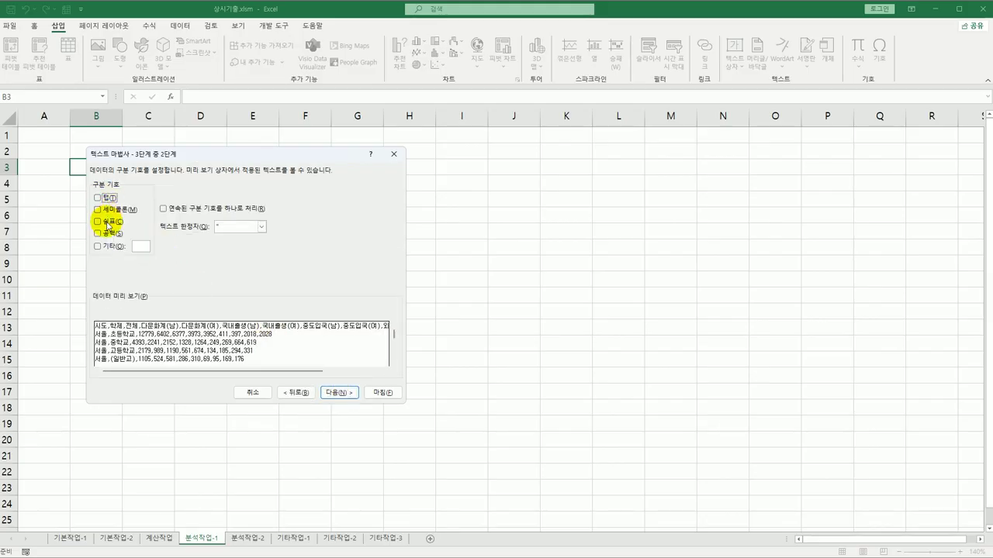
left_click(107, 223)
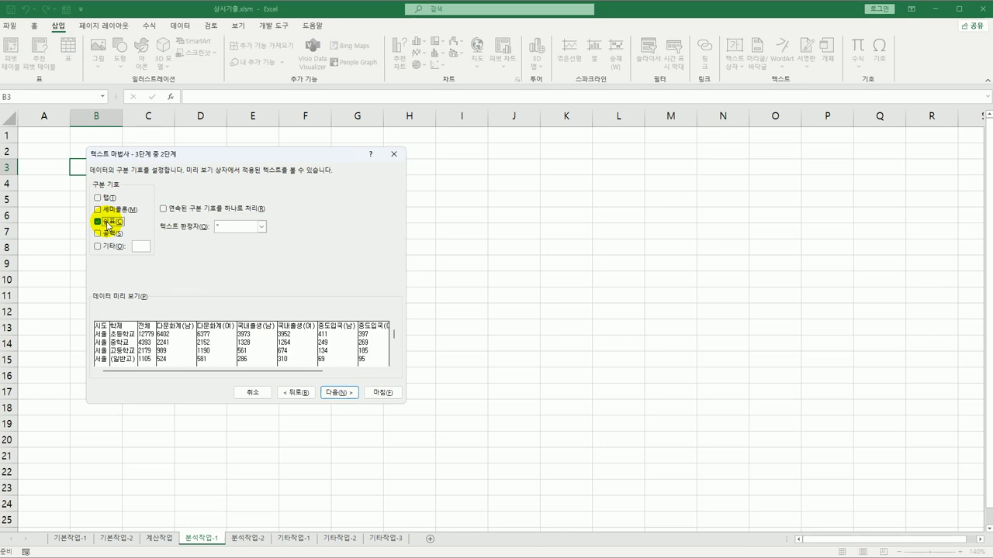
left_click(339, 393)
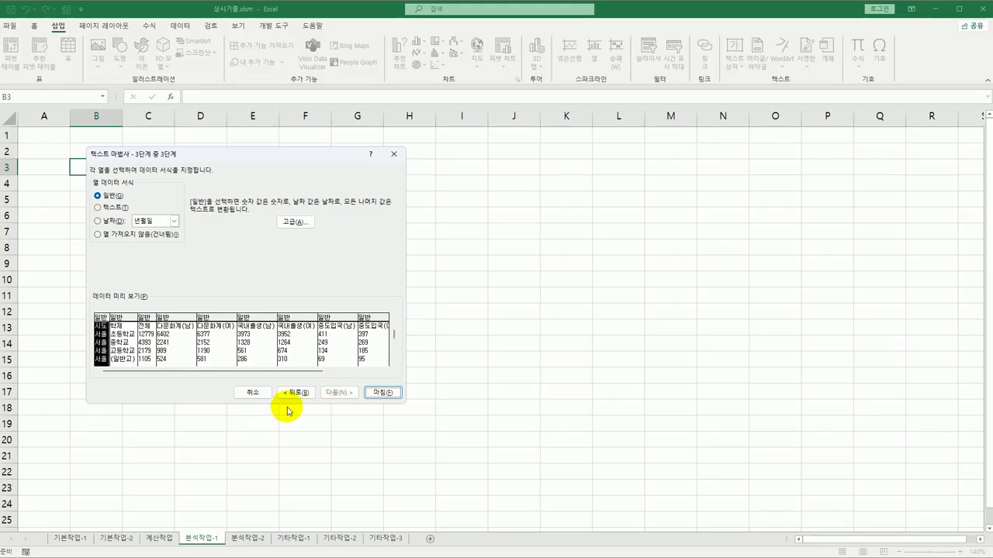
Exclude the 전체, 다문화계(남) and 다문화계(여) columns from the text import
left_click(125, 343)
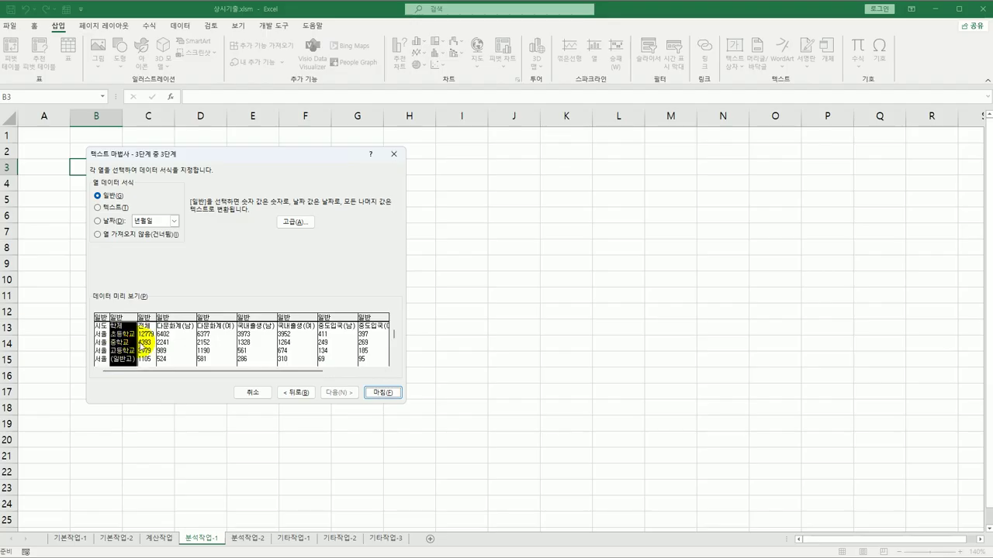
left_click(145, 342)
left_click(144, 237)
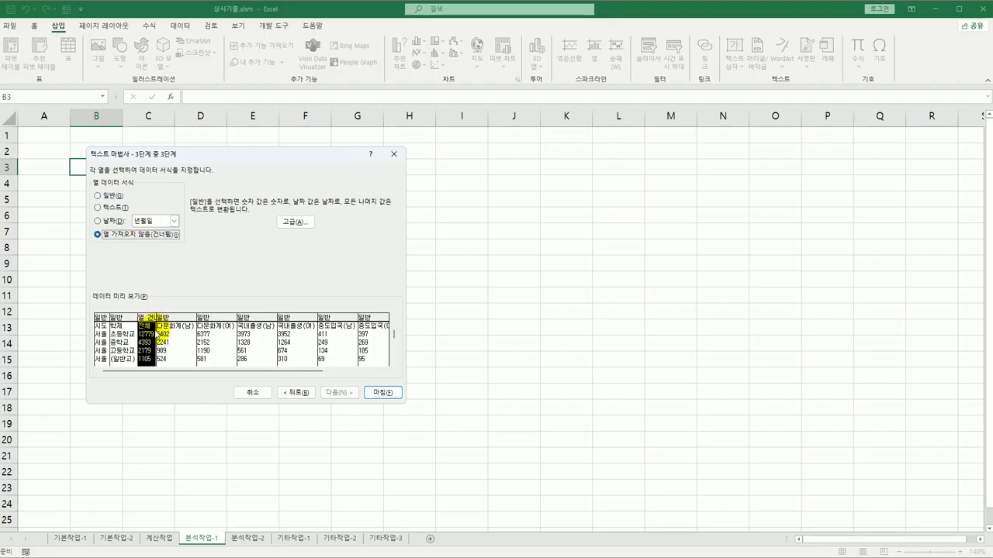
left_click(174, 344)
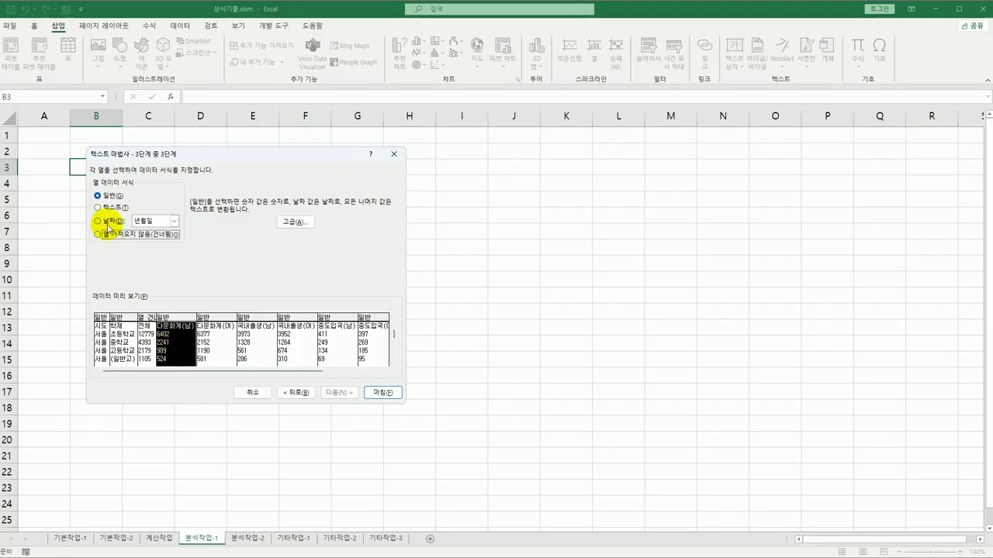
left_click(98, 235)
left_click(206, 341)
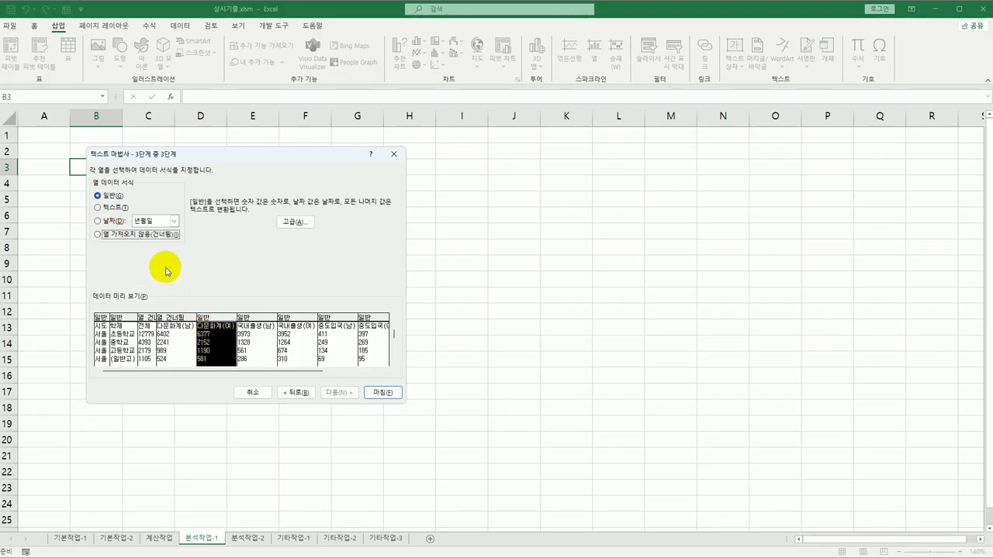
left_click(147, 238)
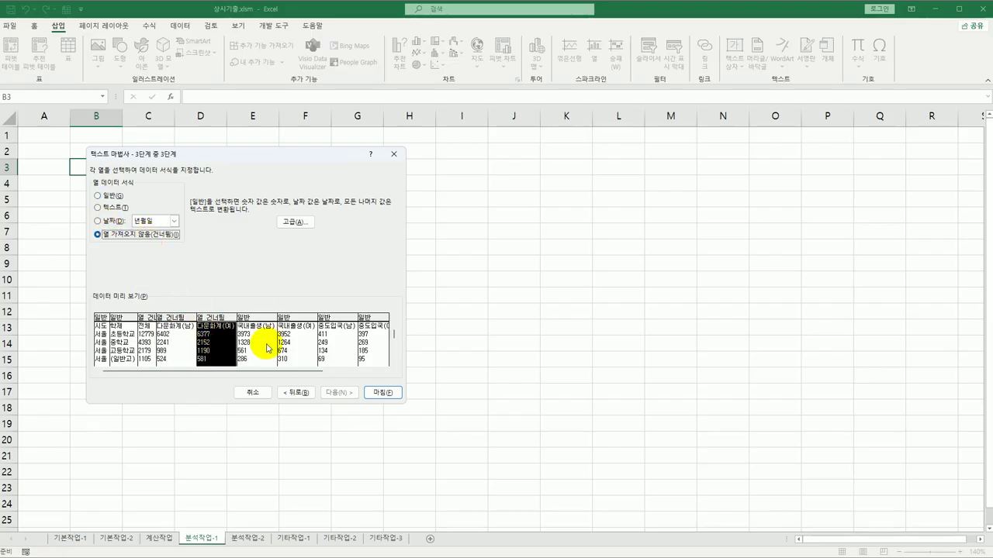
Exclude the 외국인(남) and 외국인(여) columns from the text import and create the pivot table at cell B3 of the existing sheet
left_click(267, 348)
left_click(295, 346)
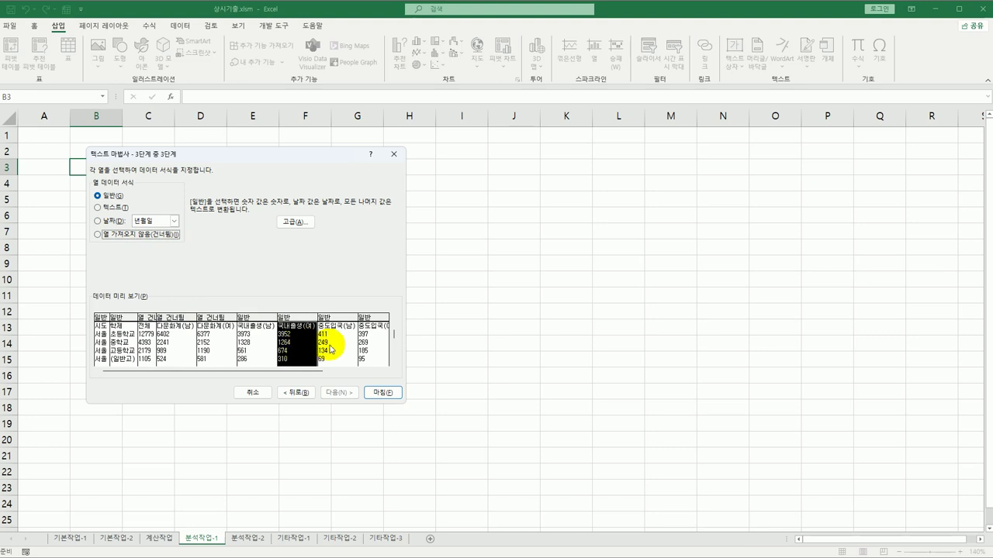
left_click(332, 349)
left_click(364, 348)
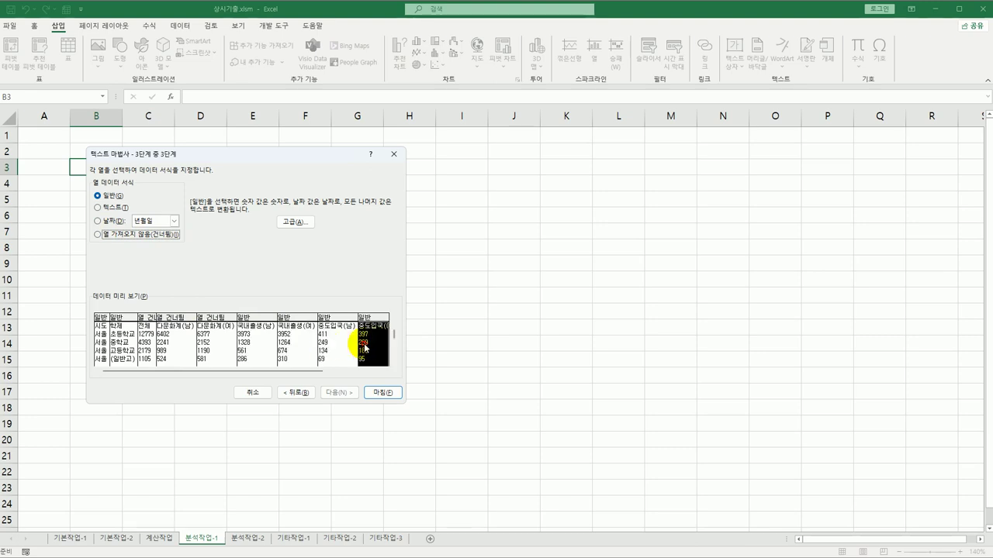
left_click_drag(316, 370, 381, 373)
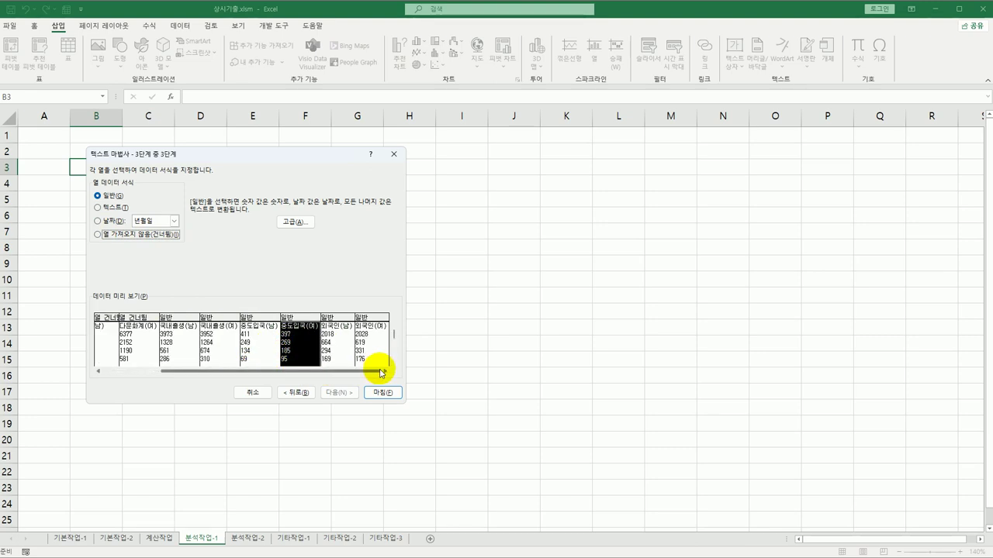
left_click(341, 347)
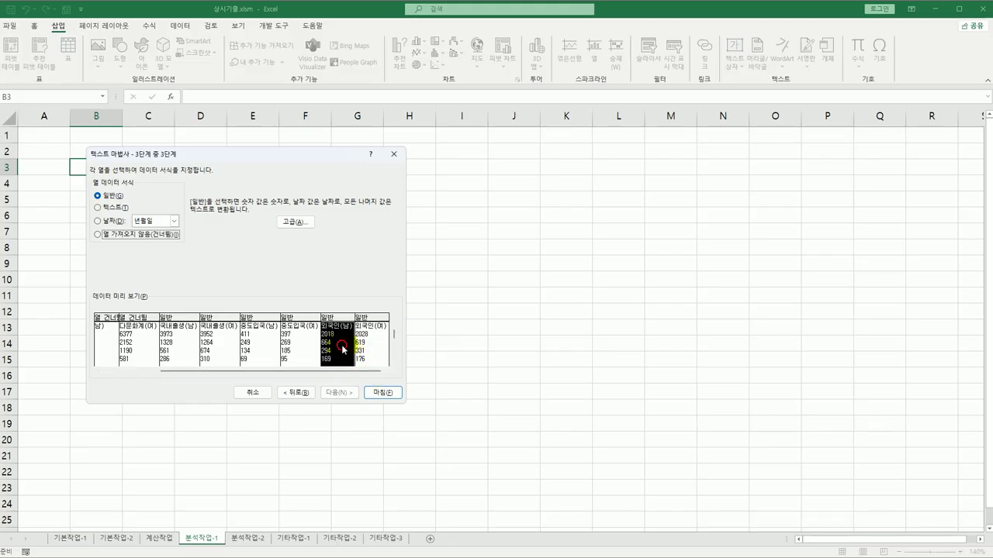
left_click(147, 233)
left_click(370, 326)
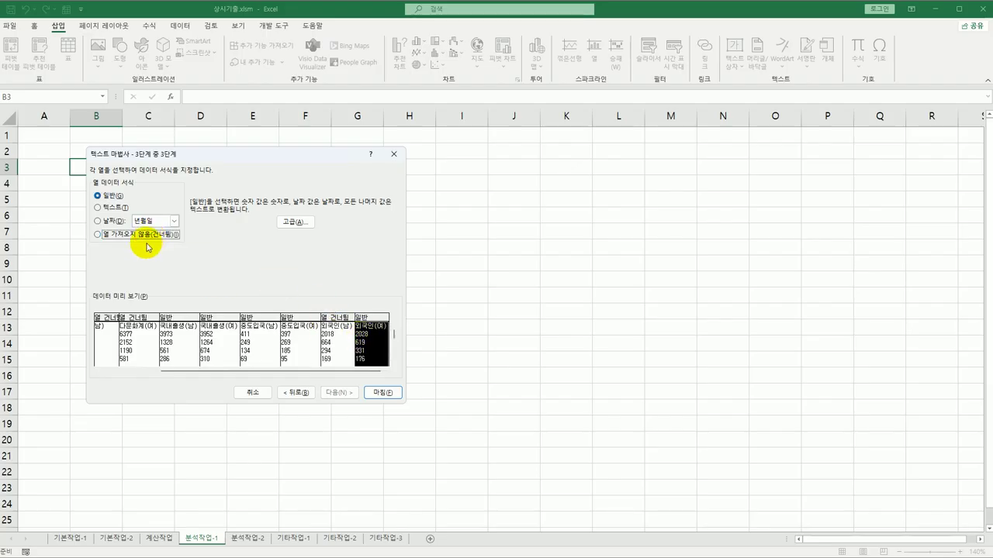
left_click(146, 235)
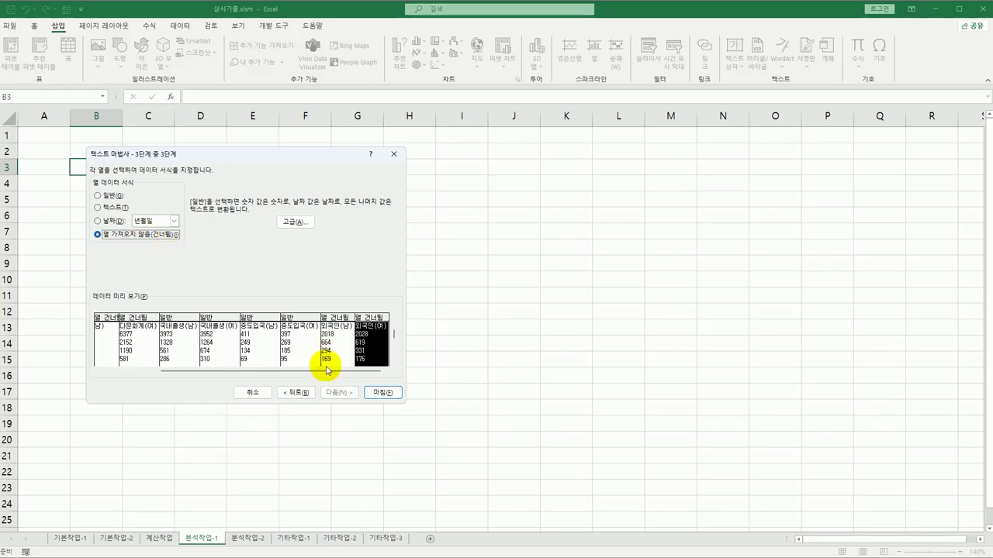
left_click(391, 394)
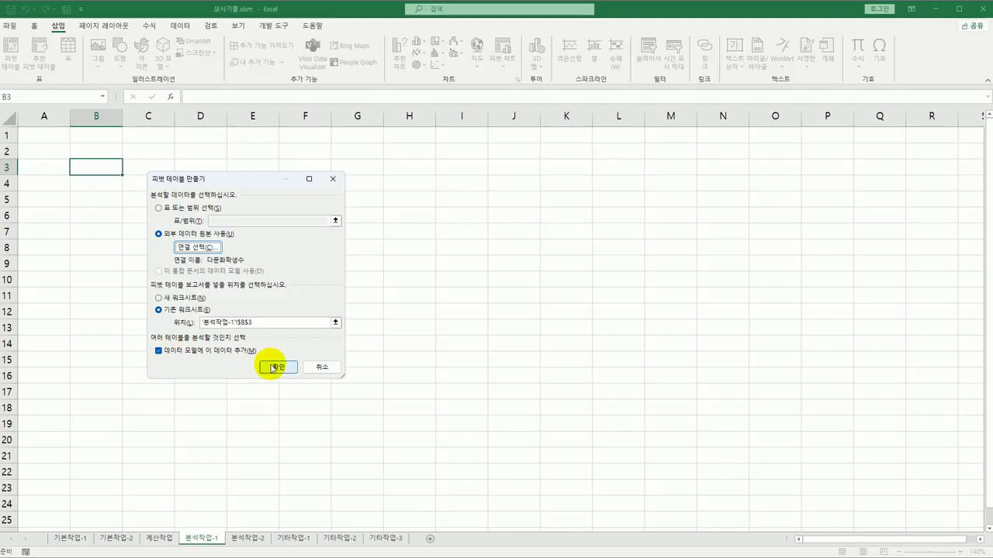
left_click(276, 366)
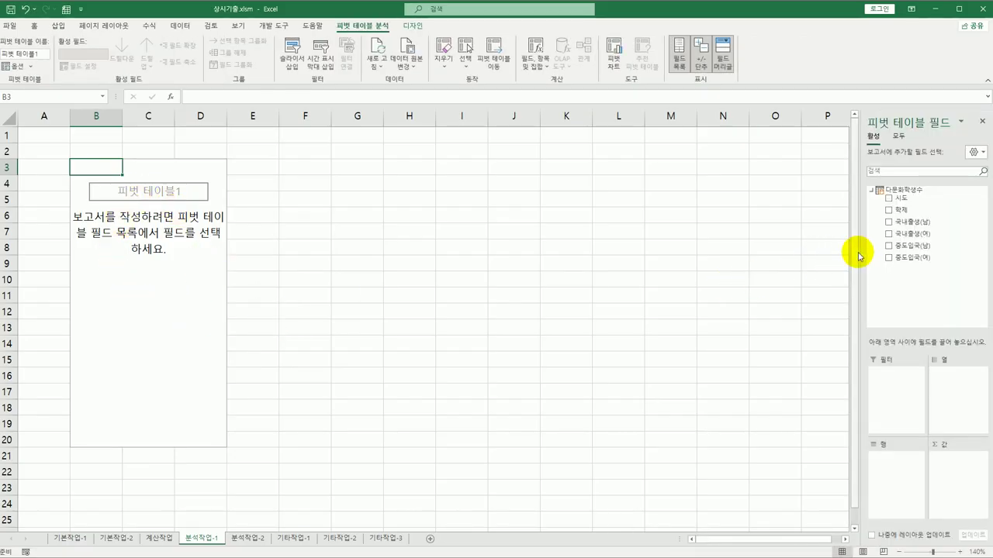
Widen the field list and place 시도 as the pivot table's report filter and 학제 as its row field
left_click_drag(859, 250, 800, 248)
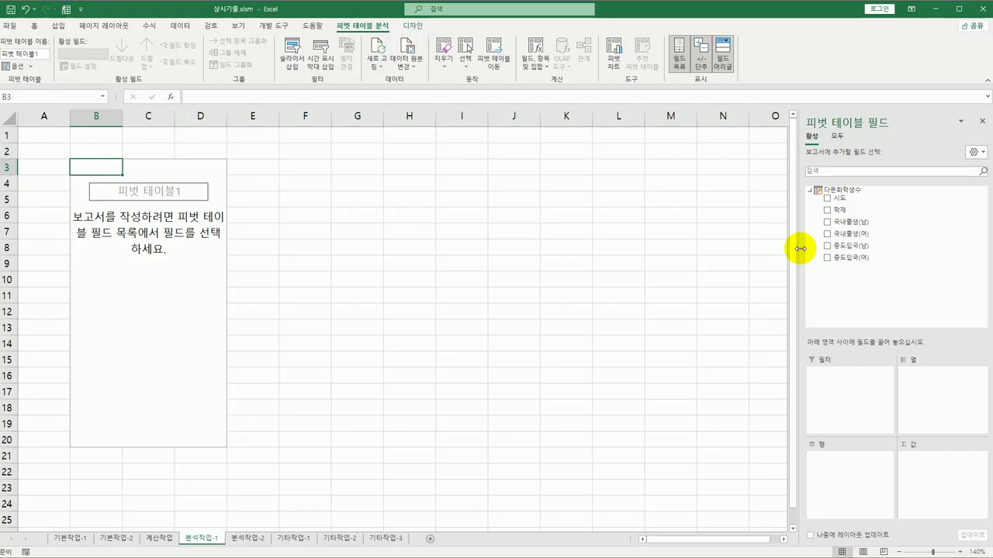
left_click_drag(844, 199, 861, 416)
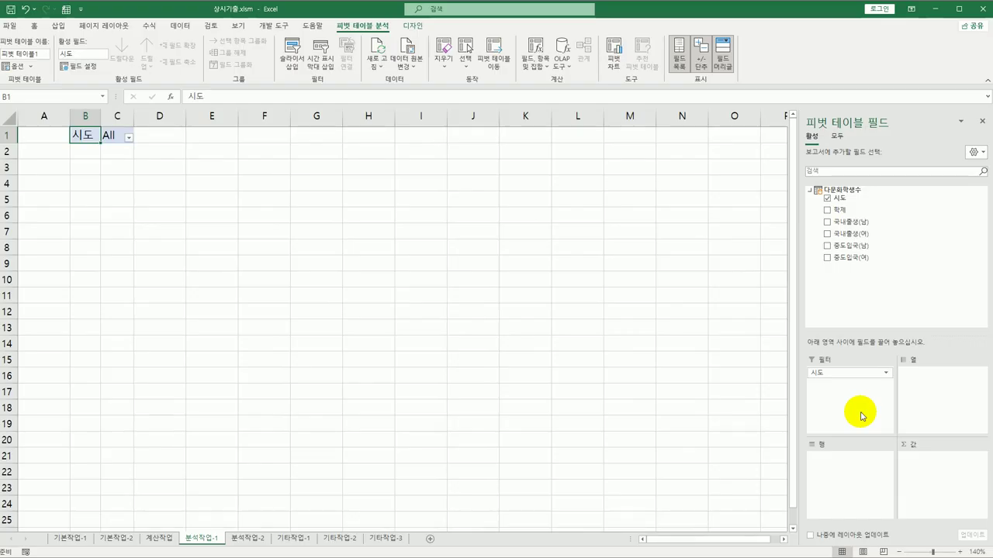
left_click_drag(853, 210, 848, 467)
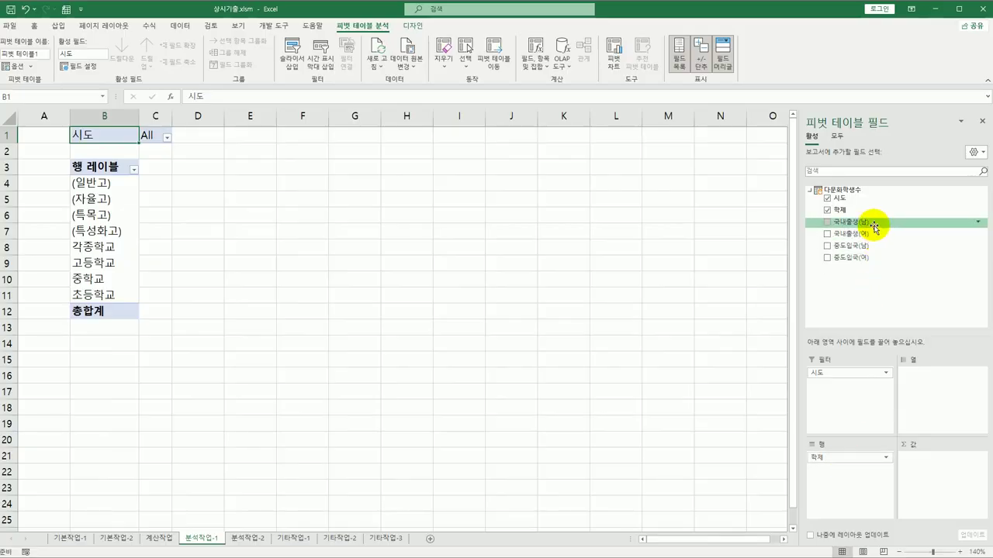
Add 국내출생(남) twice, 국내출생(여) twice, and 중도입국(남) and 중도입국(여) once each as value fields
left_click_drag(874, 226, 929, 471)
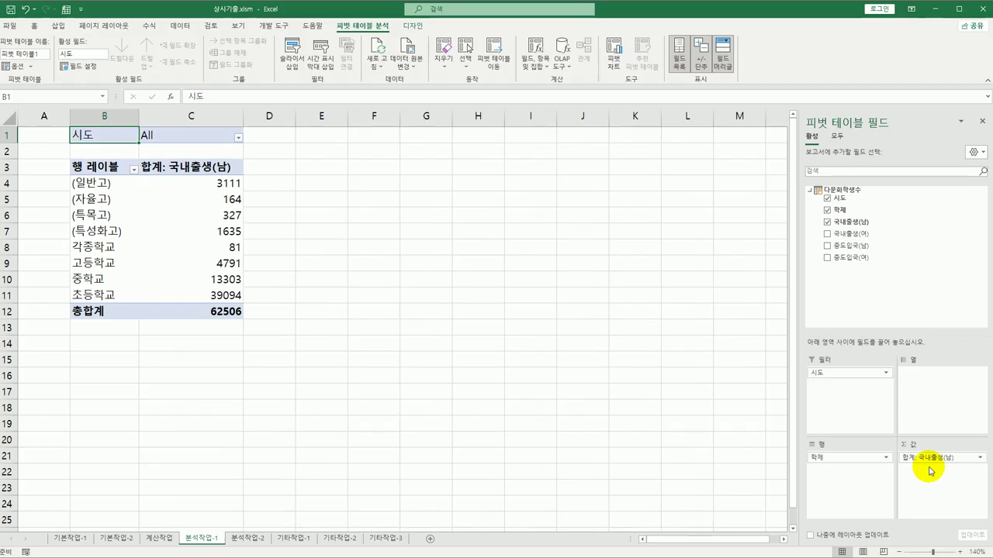
left_click_drag(863, 221, 923, 484)
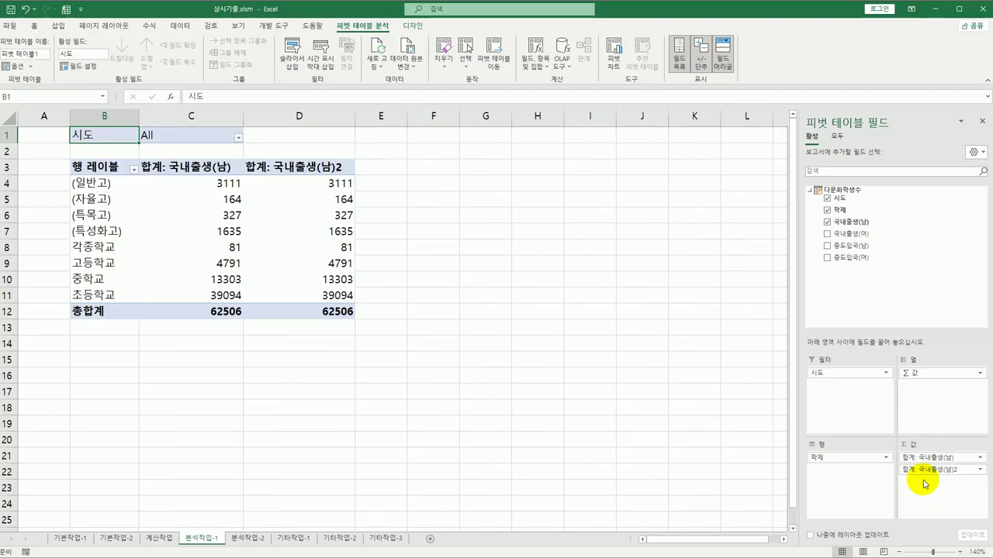
left_click_drag(884, 234, 927, 485)
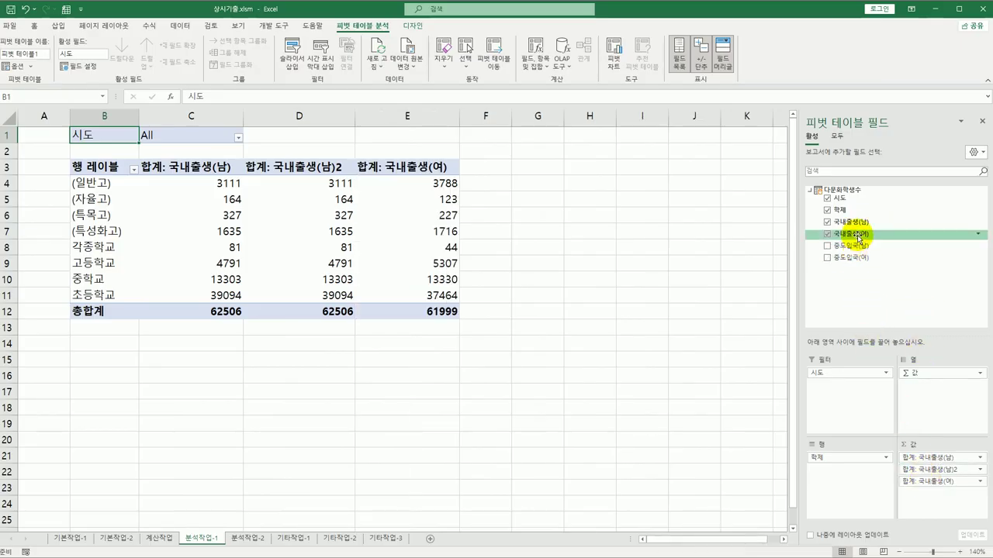
left_click_drag(858, 237, 924, 497)
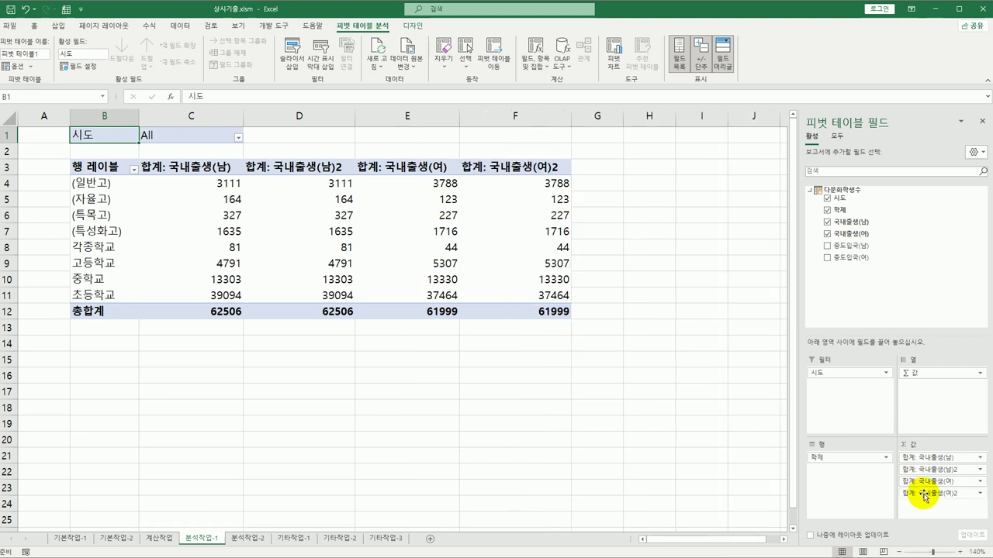
left_click_drag(860, 244, 922, 512)
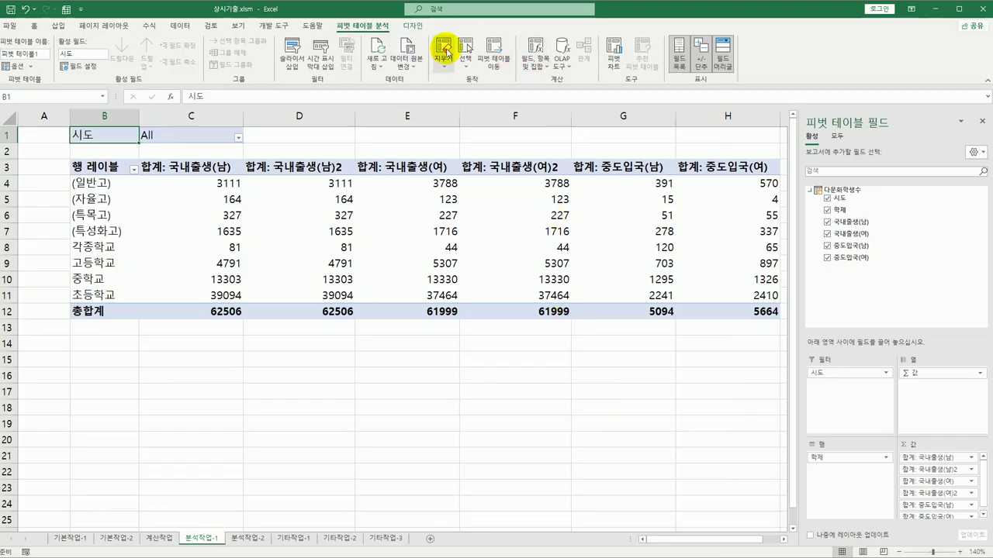
Set the pivot table's report layout to outline form (개요 형식으로 표시)
left_click(408, 25)
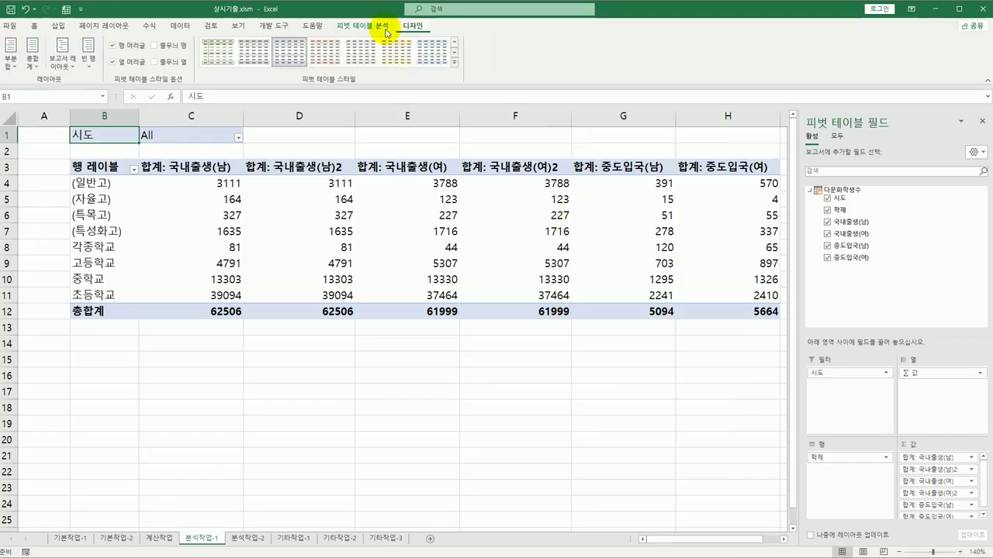
left_click(62, 56)
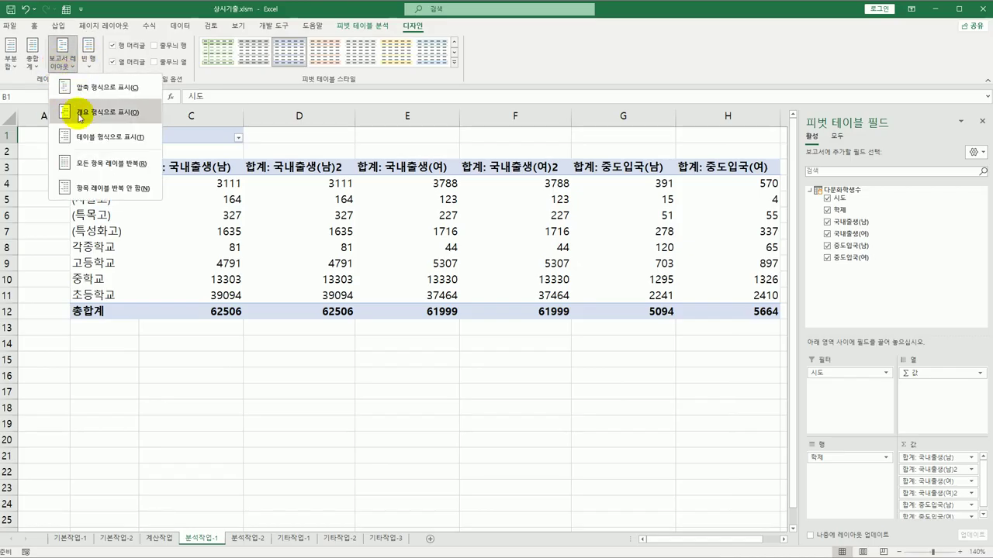
left_click(79, 114)
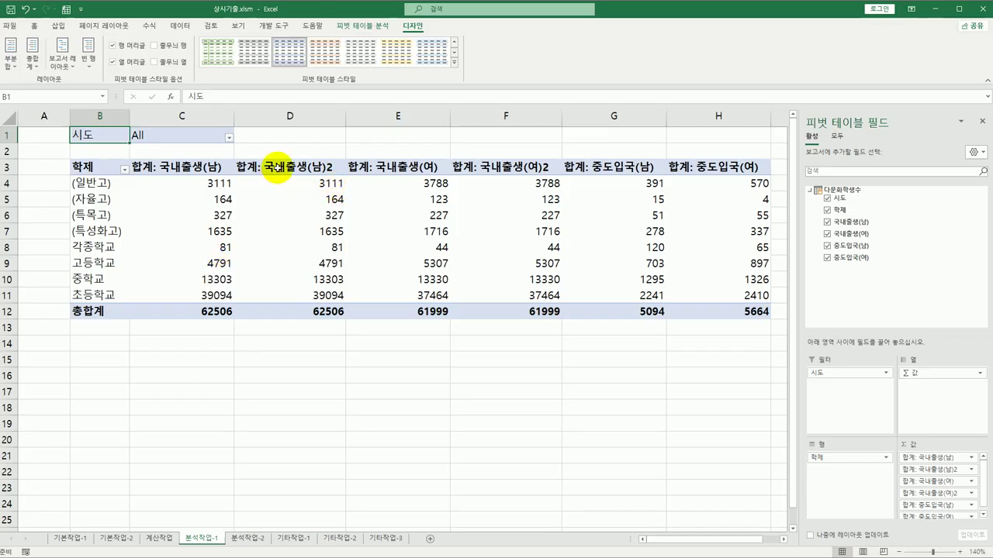
Show the second 국내출생(남) value field as 총합계 비율 and give it the custom name 비율:국내출생(남)
left_click(277, 166)
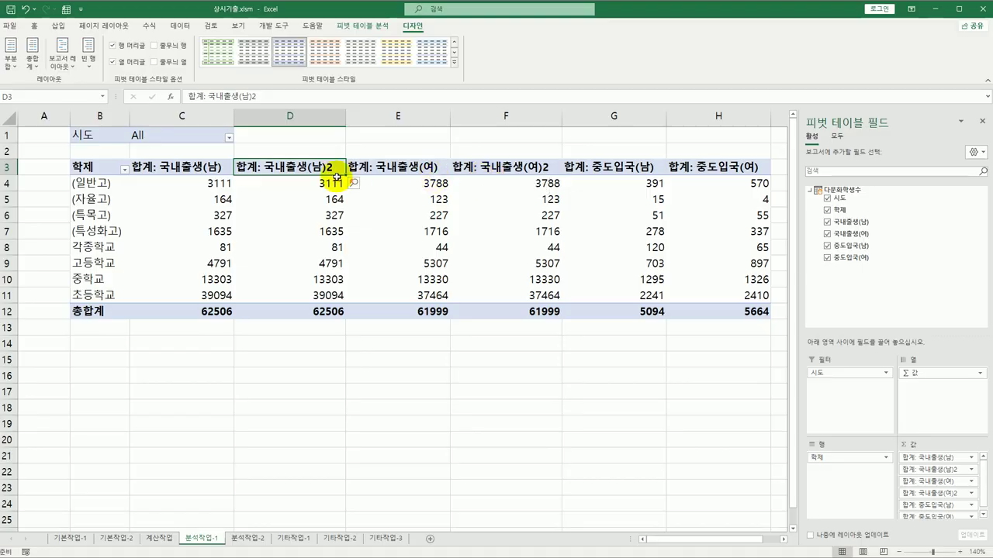
double_click(295, 168)
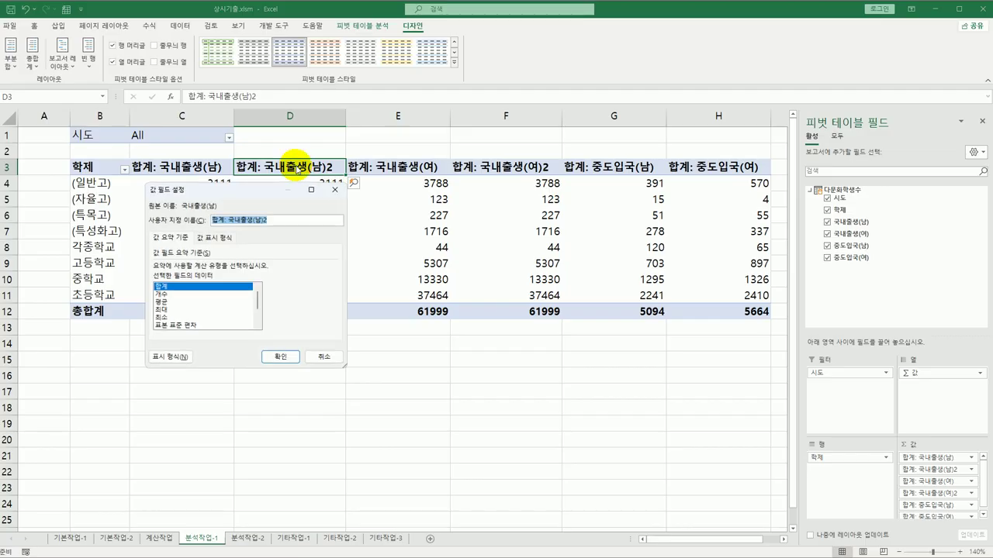
left_click(208, 238)
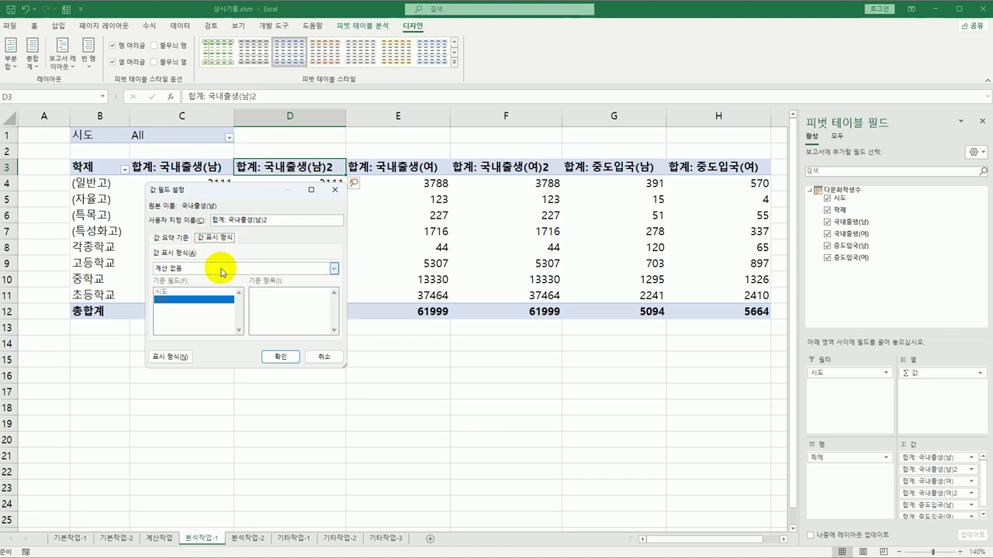
left_click(222, 271)
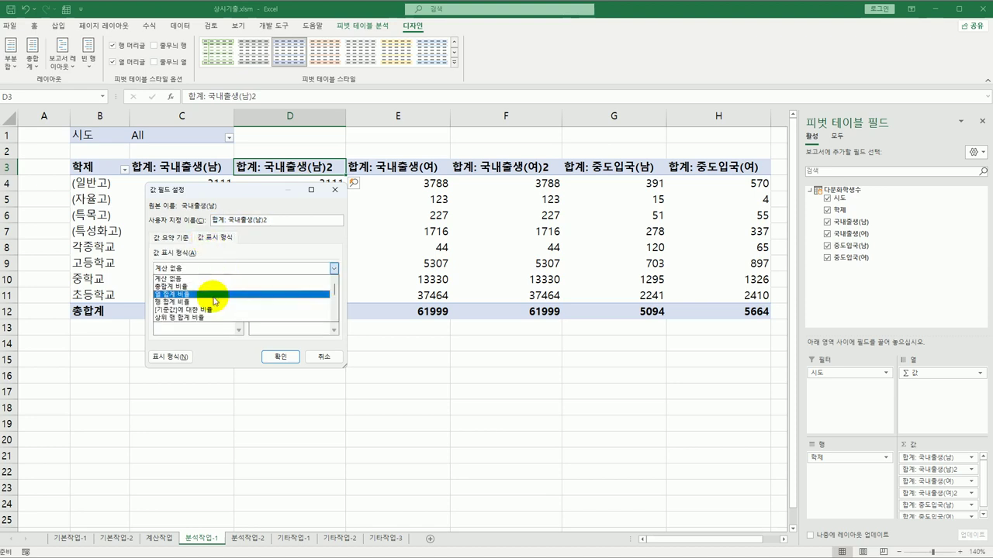
left_click(215, 287)
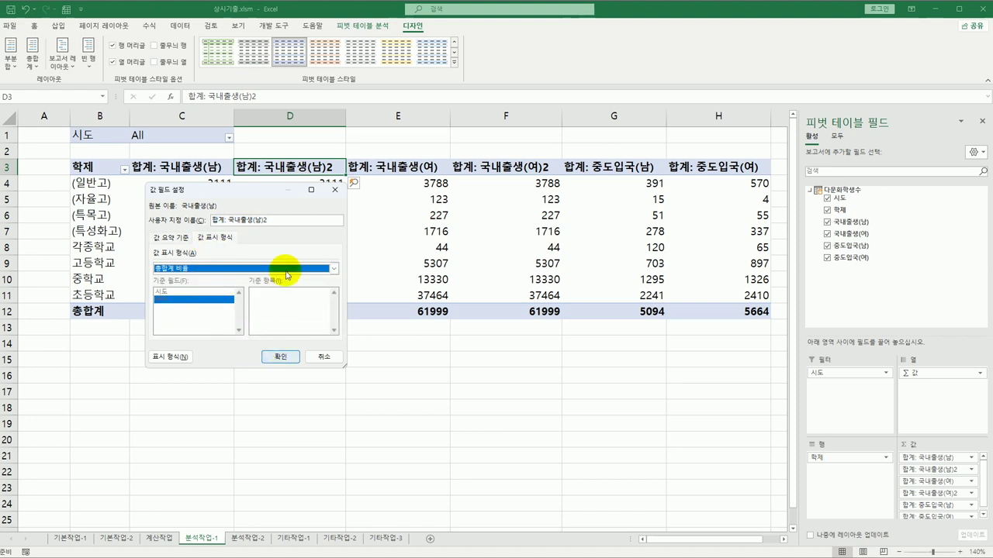
left_click_drag(285, 223, 179, 216)
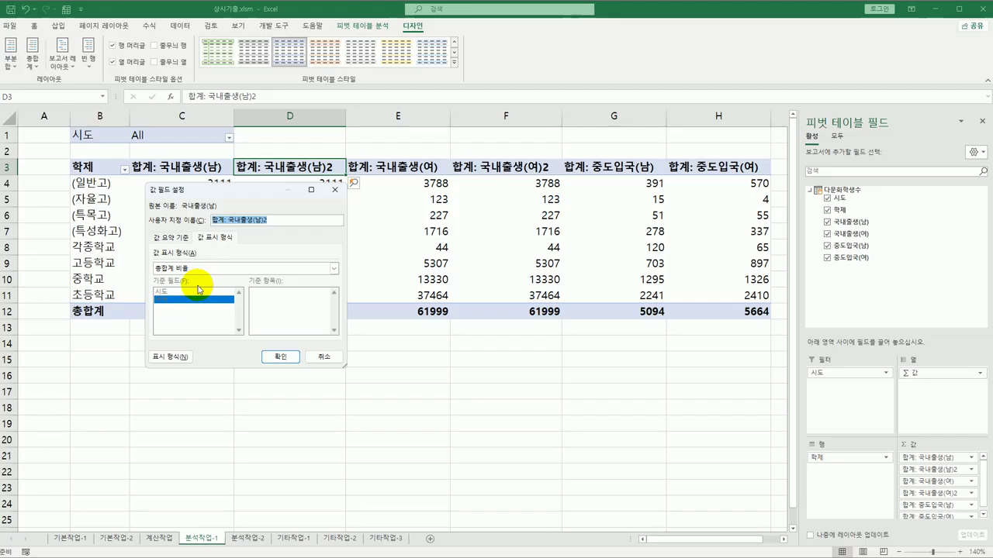
key("BackSpace")
type("비율")
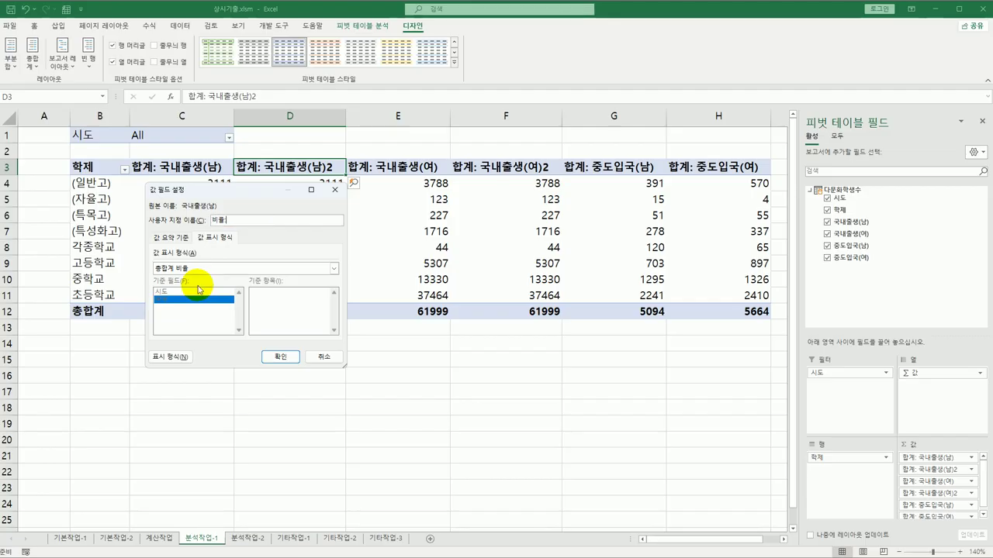
type(":국내출생(남)")
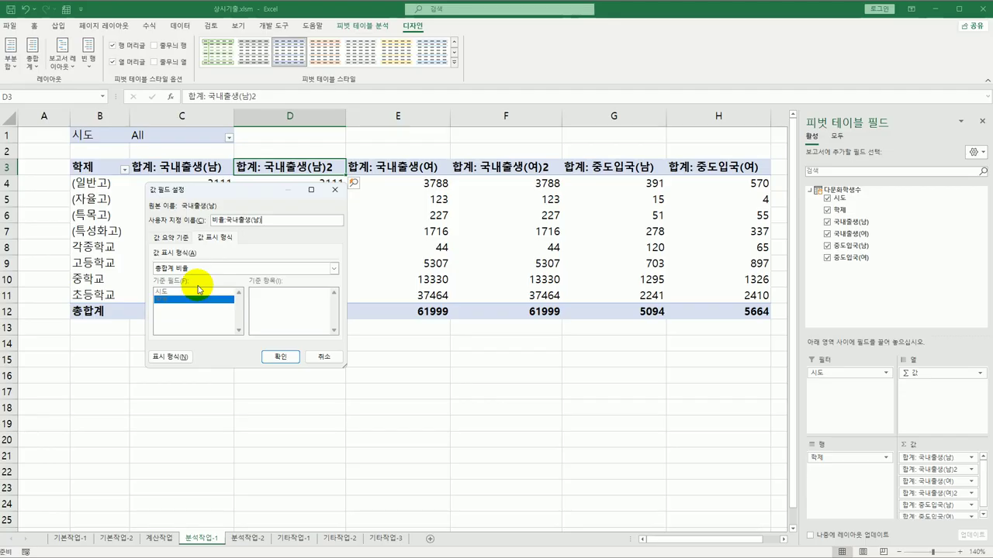
left_click(280, 357)
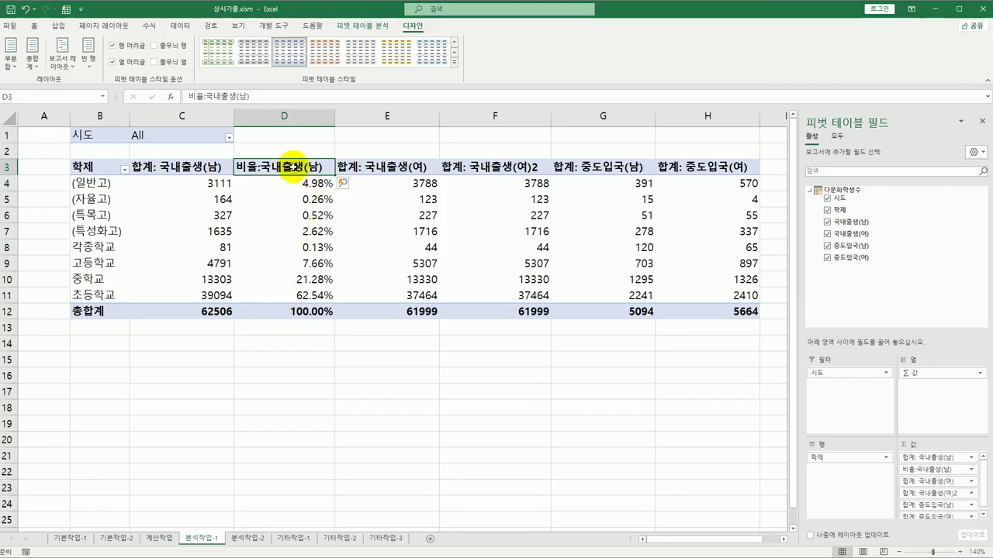
Reapply the outline form layout (개요 형식으로 표시) to the pivot table
mouse_move(289, 181)
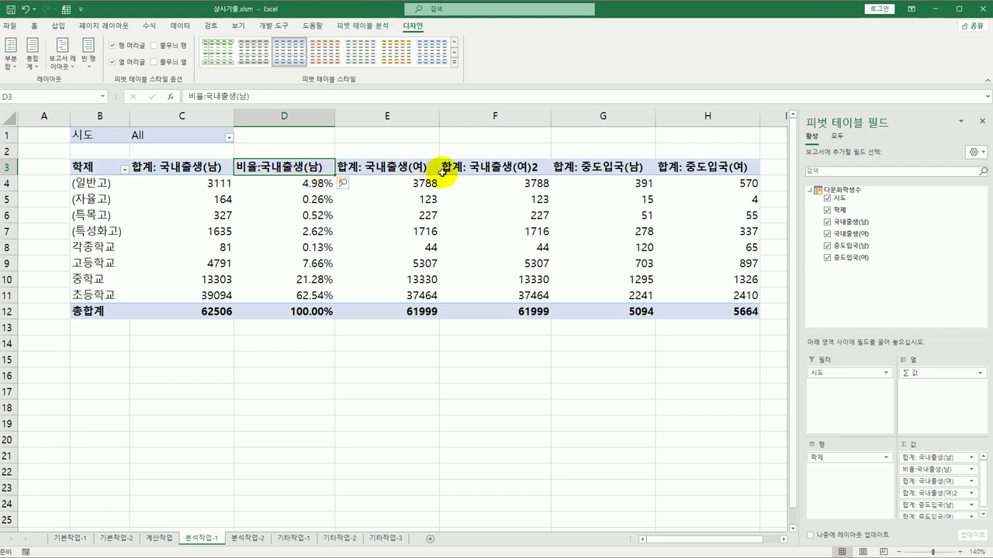
left_click(470, 165)
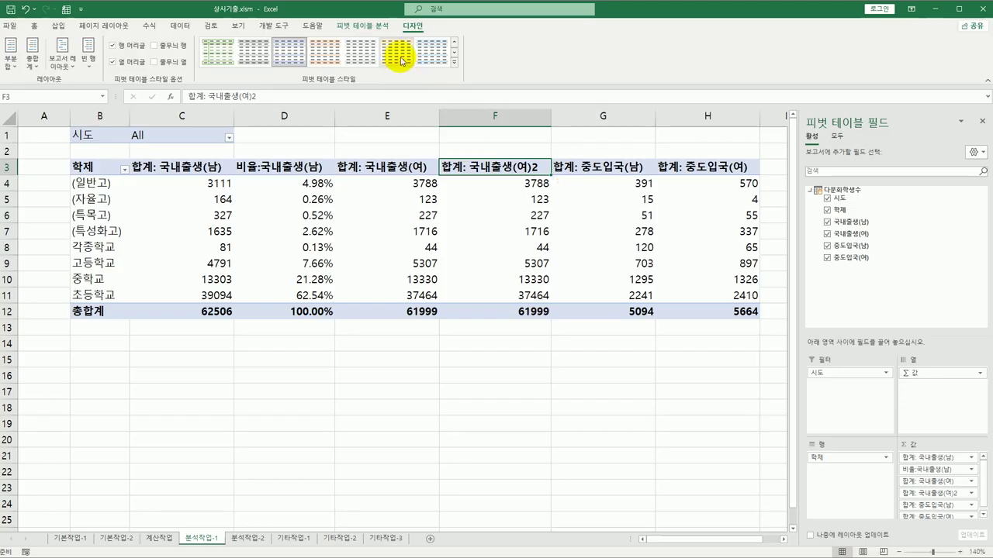
left_click(65, 62)
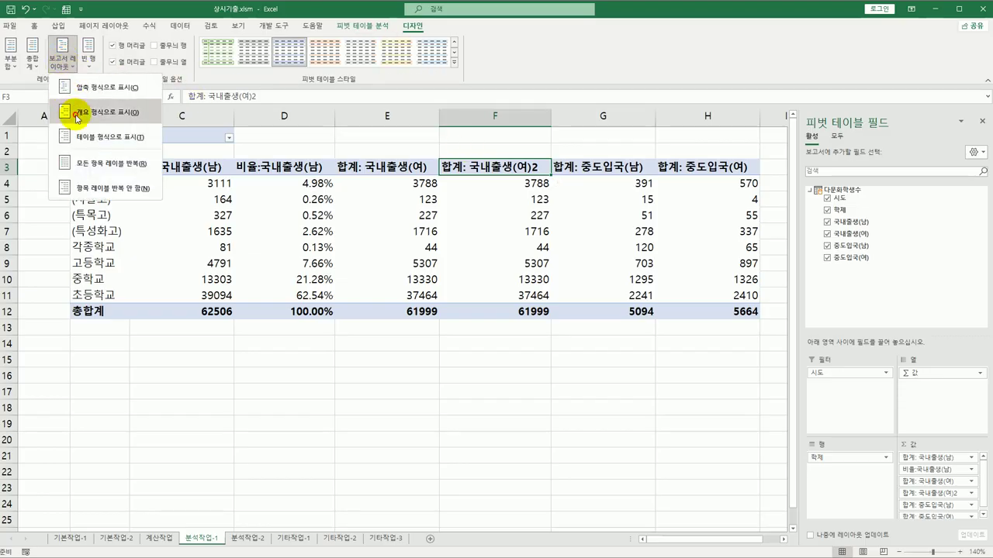
left_click(77, 117)
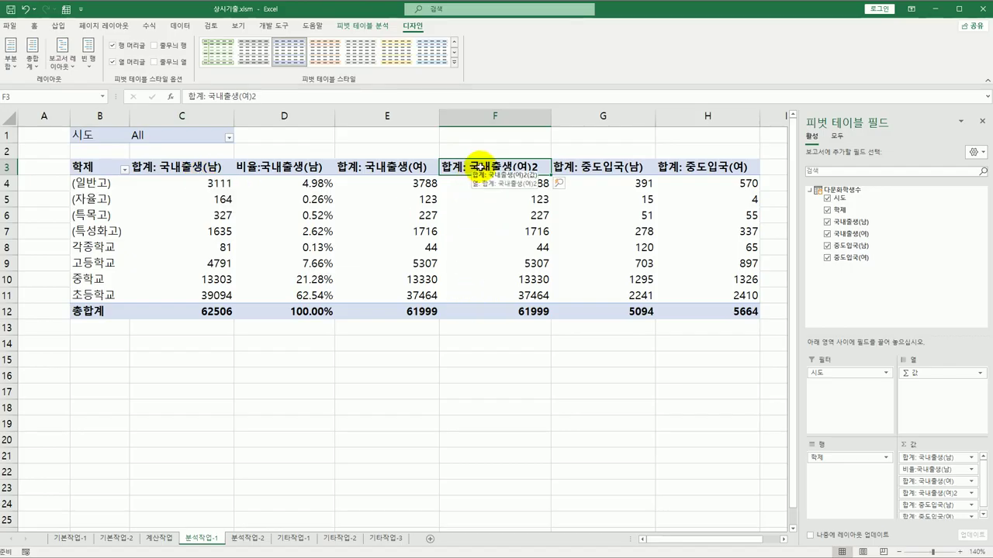
Show the second 국내출생(여) value field as 총합계 비율 and change its custom name to 비율: 국내출생(여)2
double_click(480, 167)
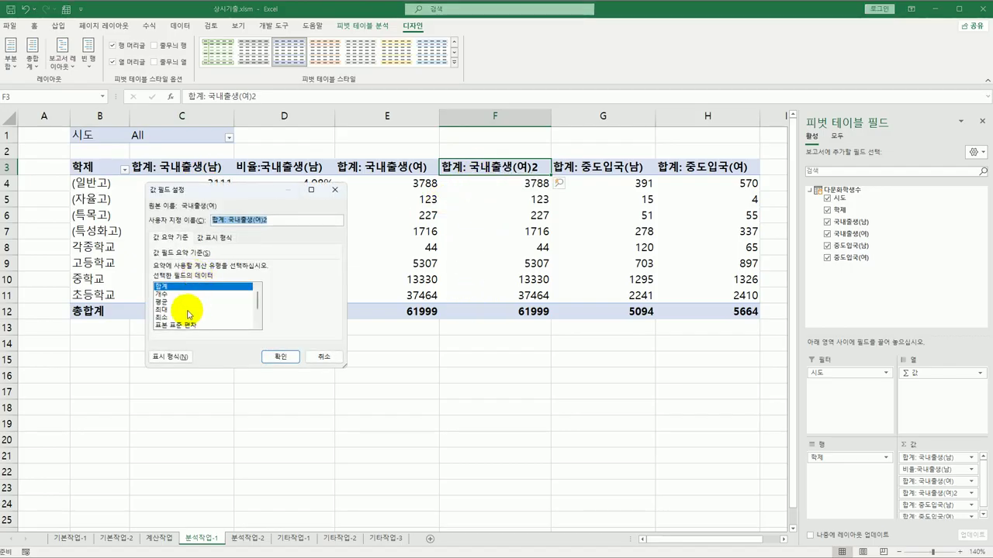
left_click(216, 239)
left_click(207, 267)
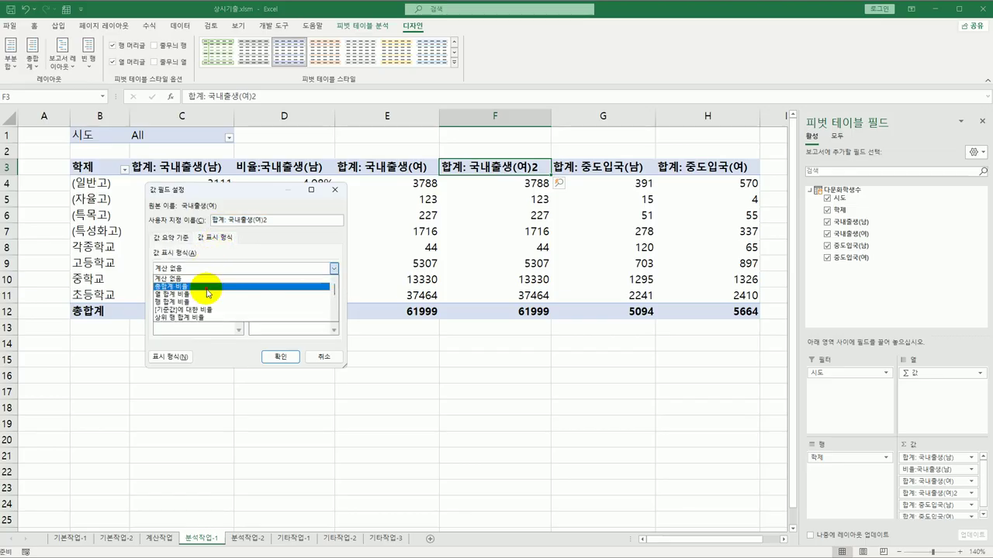
left_click(206, 283)
double_click(218, 220)
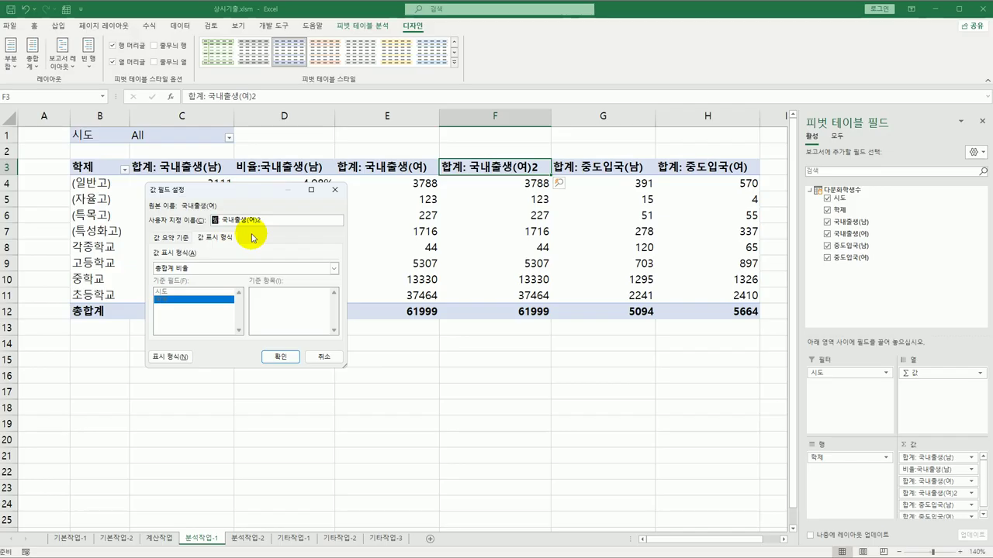
type("율")
type(":")
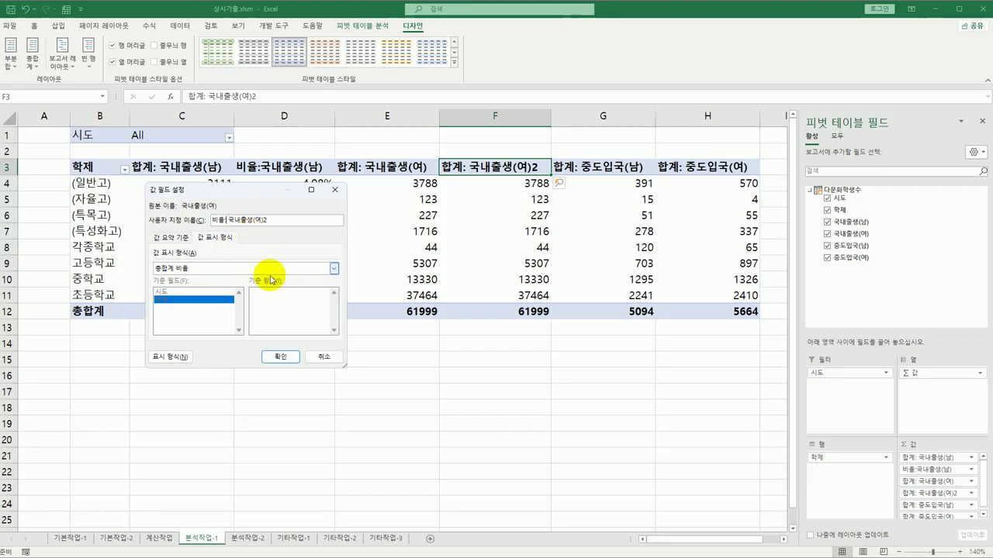
left_click(274, 357)
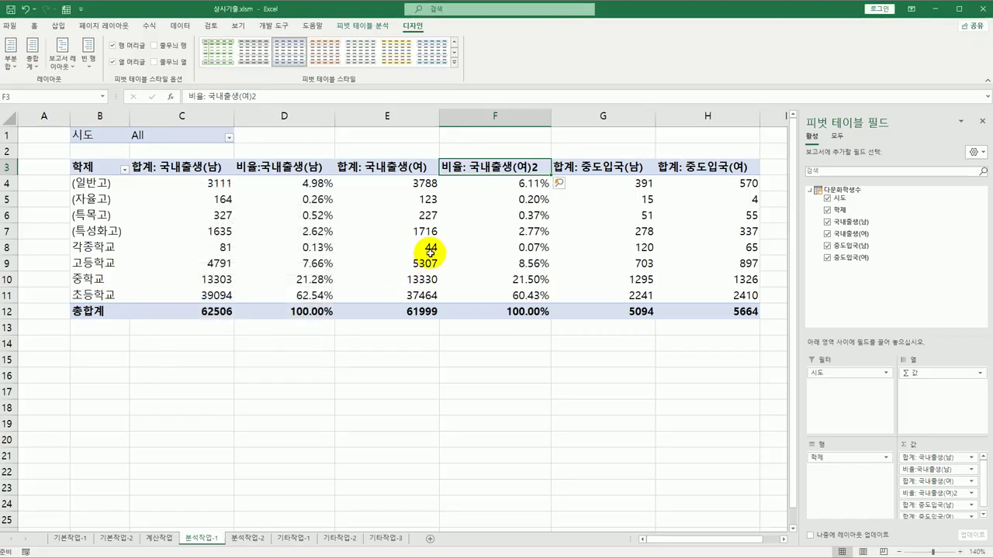
Remove the trailing 2 from the 국내출생(여) ratio field's custom name so it reads 비율: 국내출생(여)
double_click(496, 167)
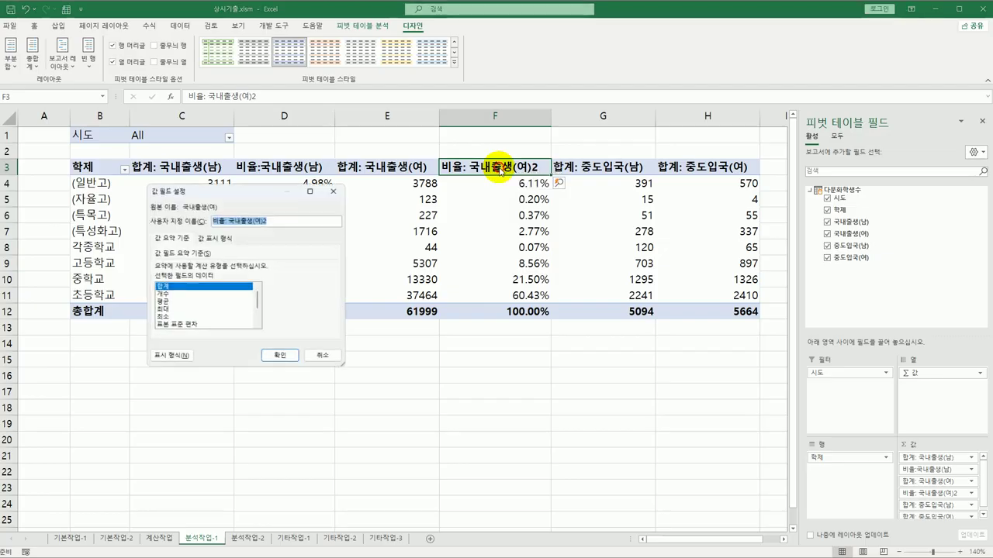
left_click(264, 219)
left_click_drag(264, 219, 271, 221)
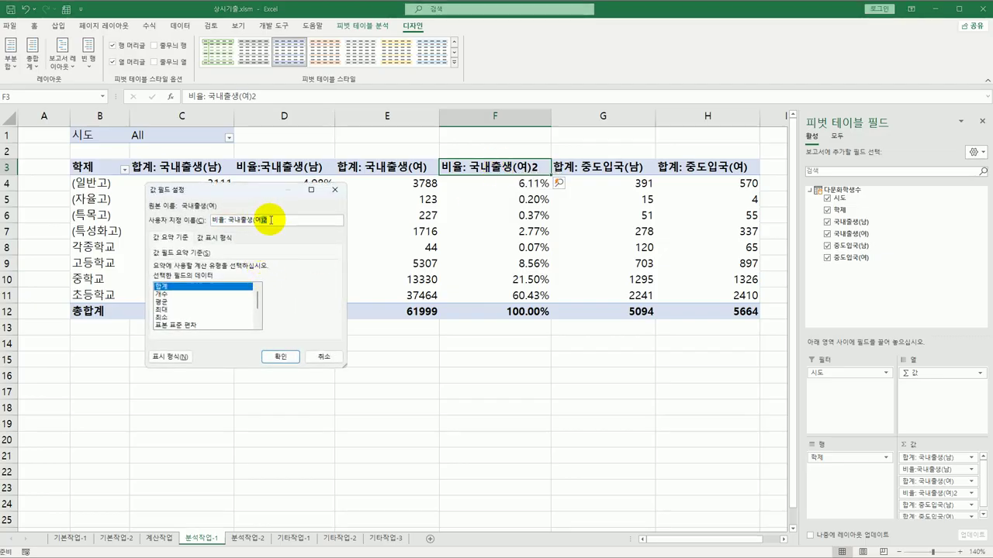
key("BackSpace")
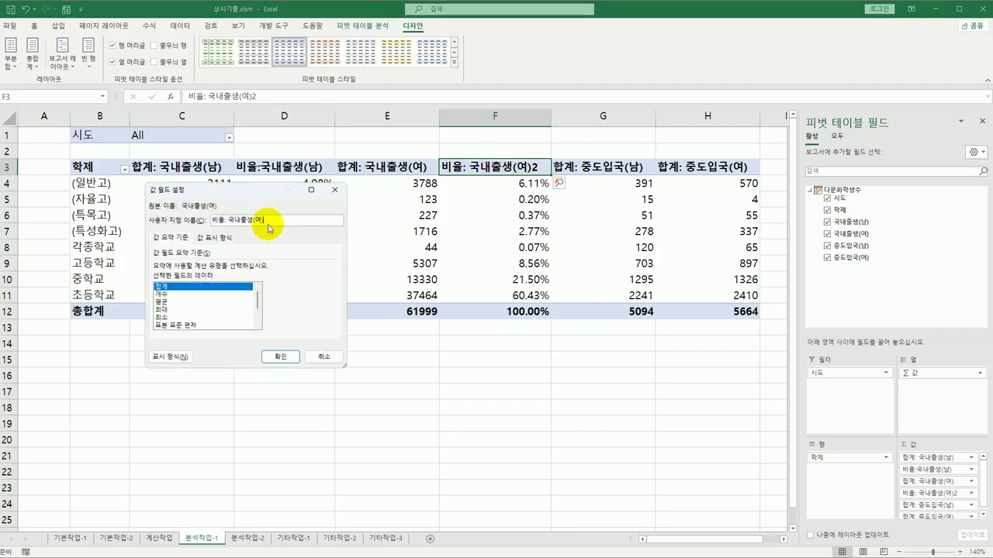
left_click(280, 358)
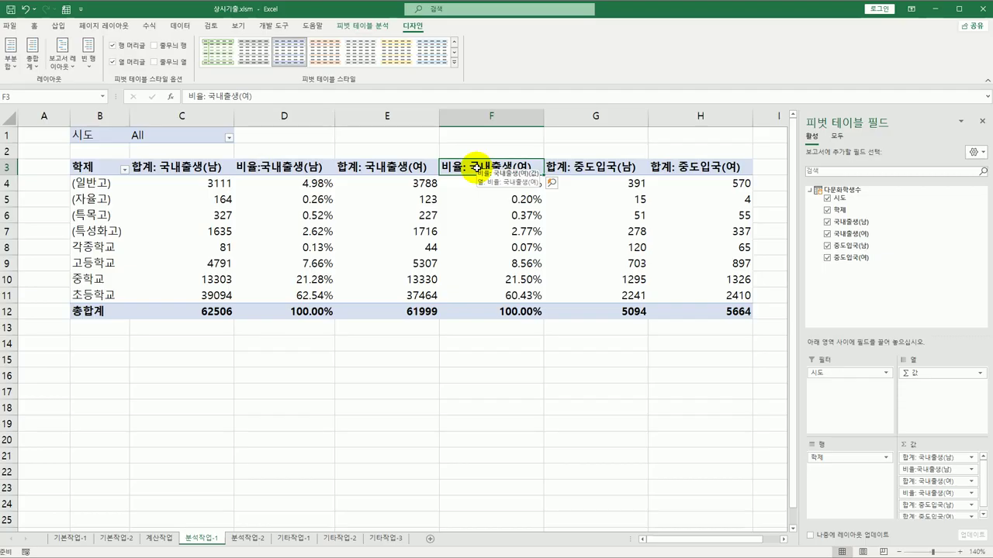
Remove the space after the colon in the 국내출생(여) ratio field's custom name, making it 비율:국내출생(여)
left_click(33, 26)
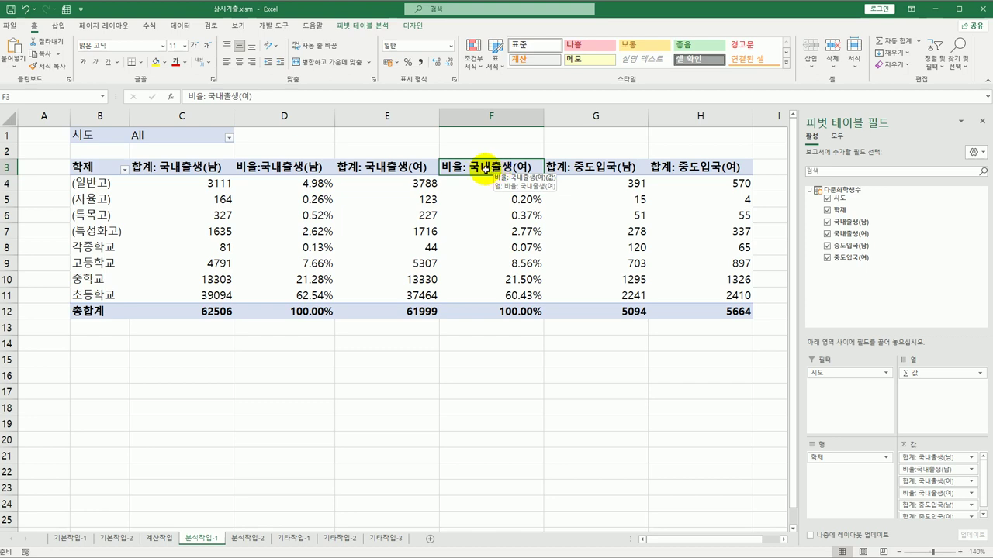
double_click(494, 170)
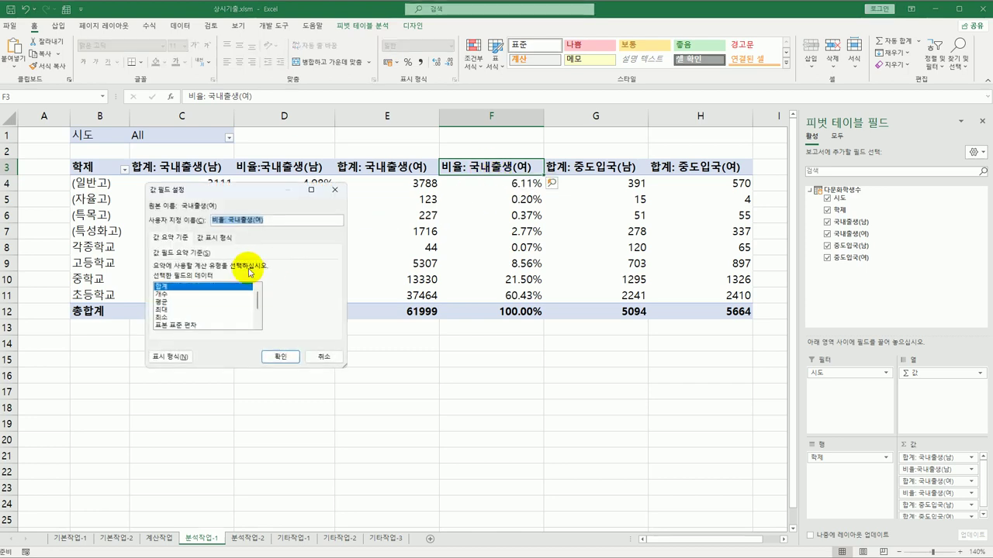
left_click(226, 219)
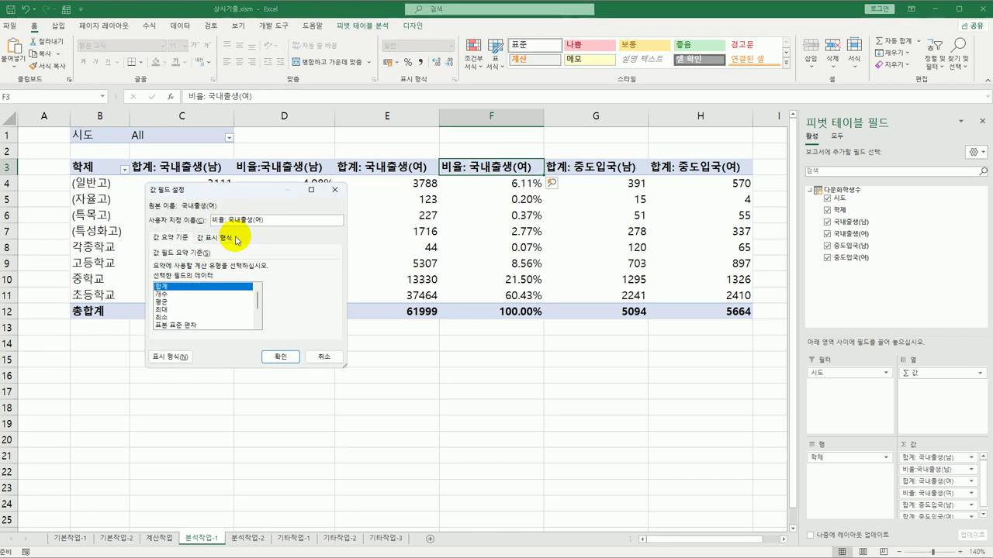
key("BackSpace")
left_click(281, 357)
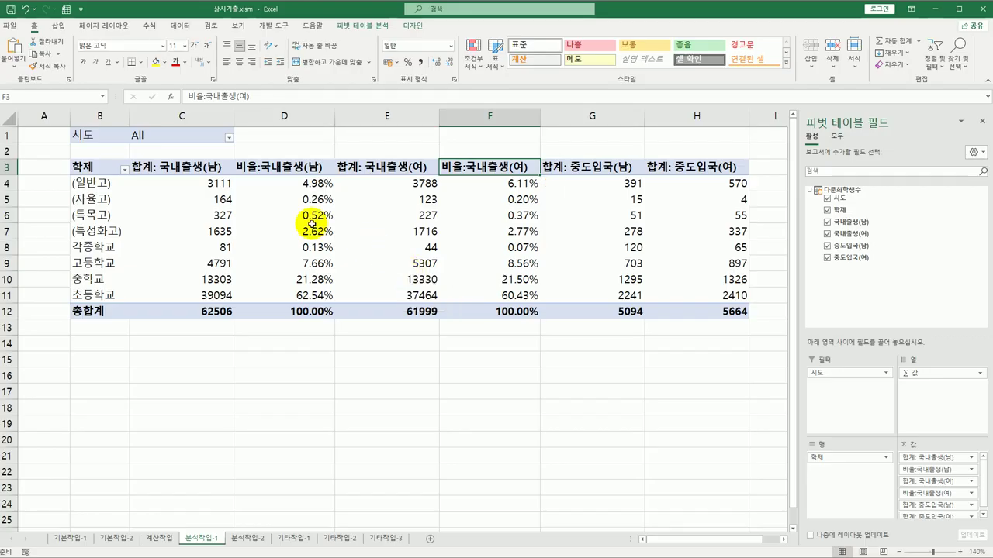
Rename the 합계: 국내출생(남) value field as 국내출생(남) and give it the 숫자 format with the 1000 단위 구분 기호
left_click(180, 169)
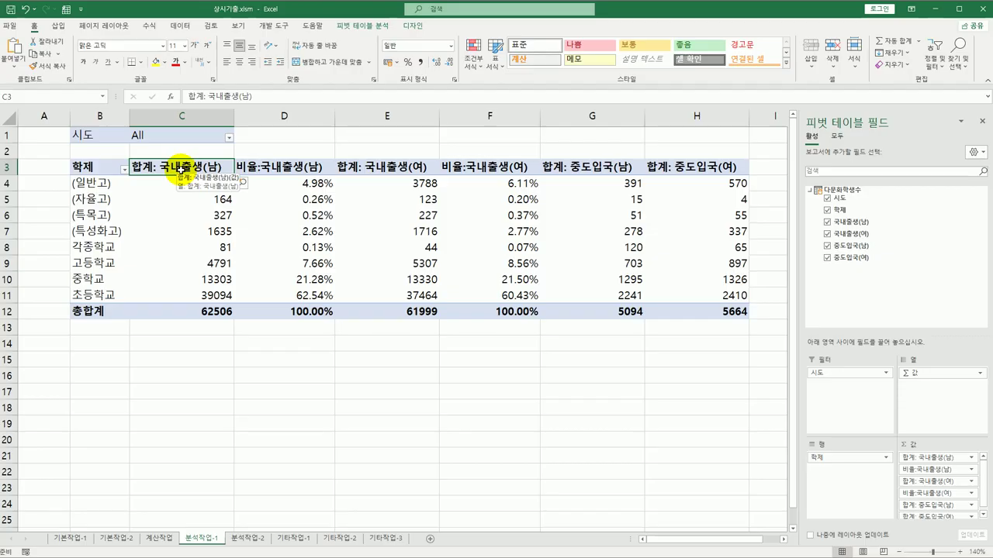
double_click(180, 167)
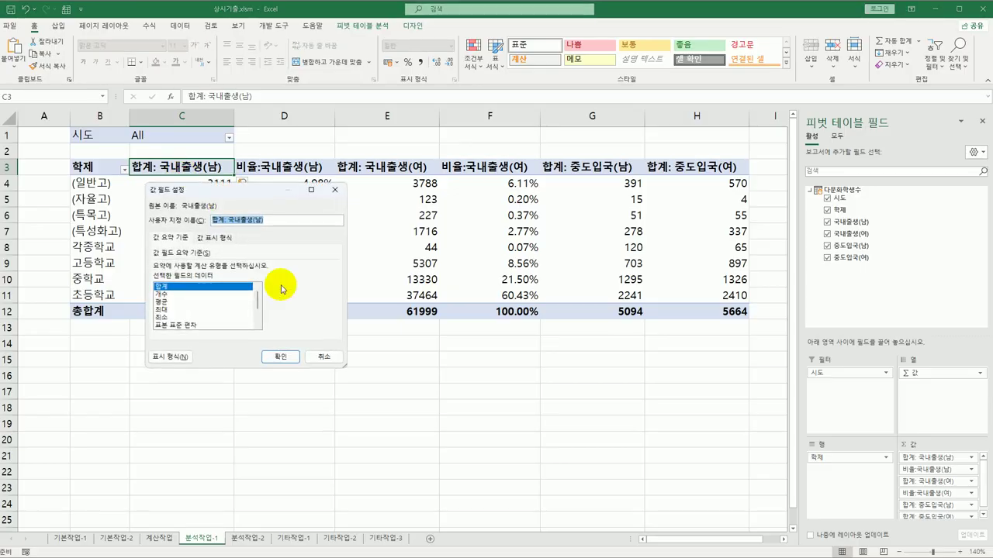
left_click(225, 220)
double_click(221, 219)
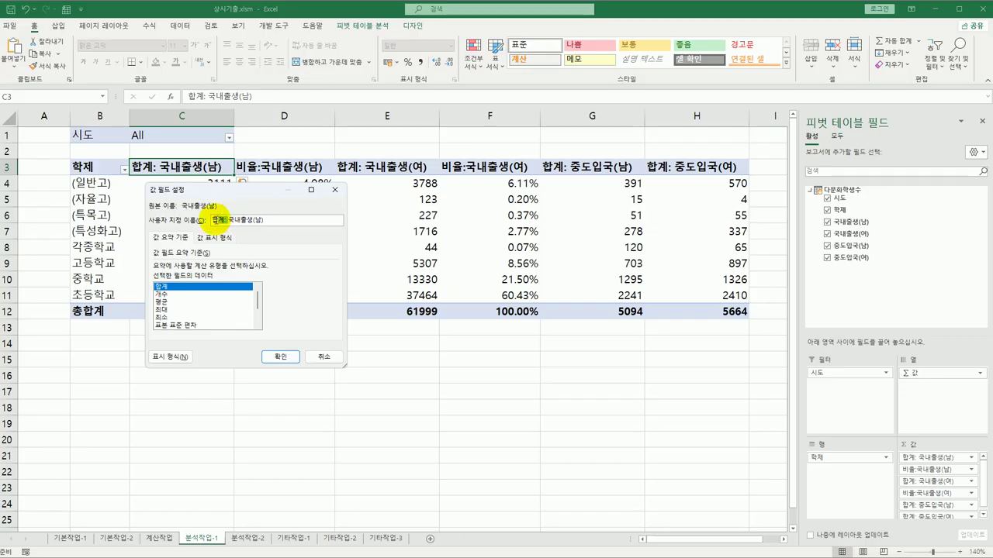
key("Delete")
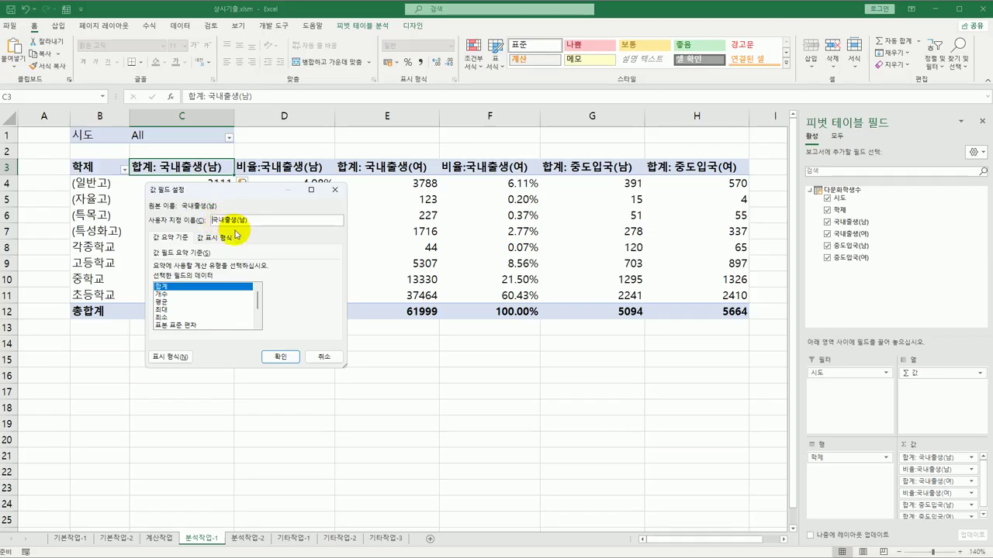
left_click(171, 357)
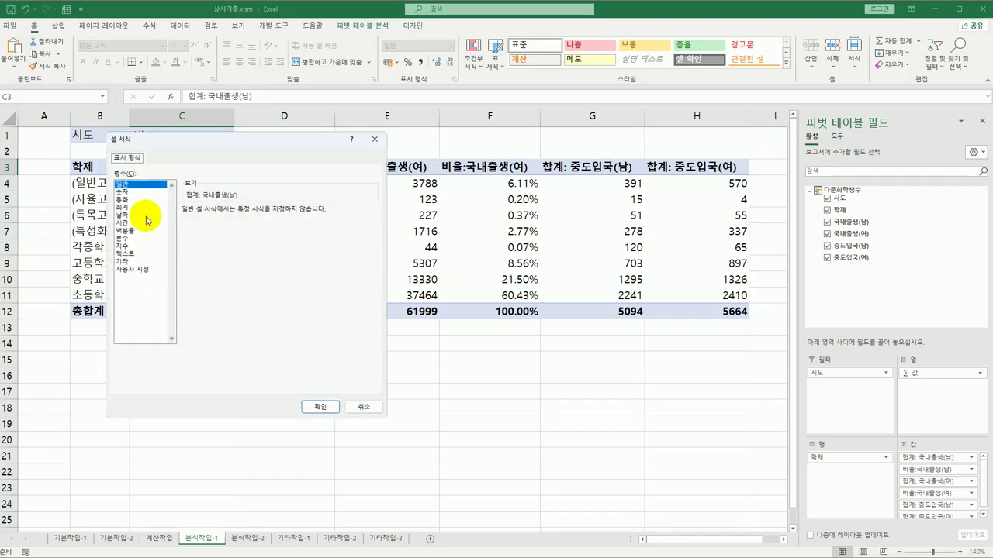
left_click(124, 192)
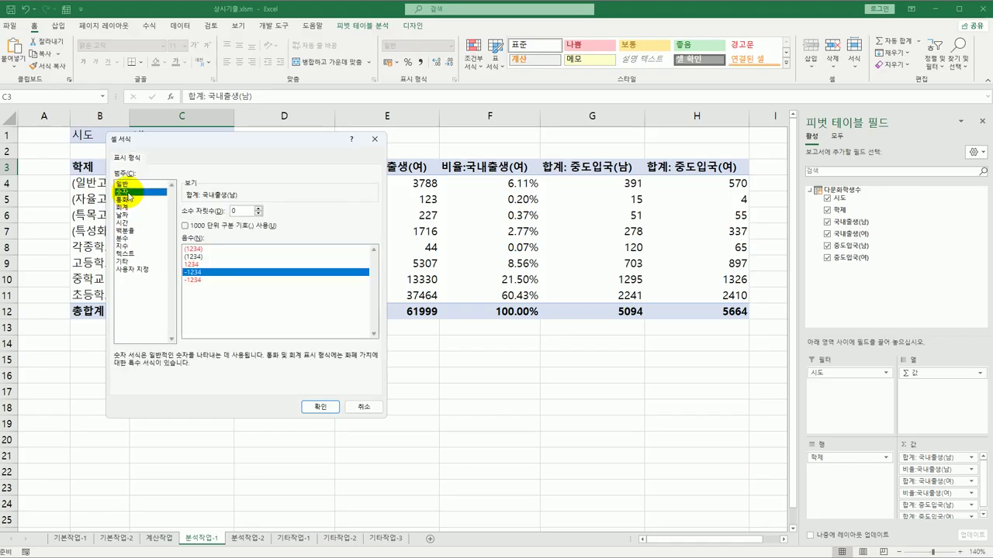
left_click(205, 225)
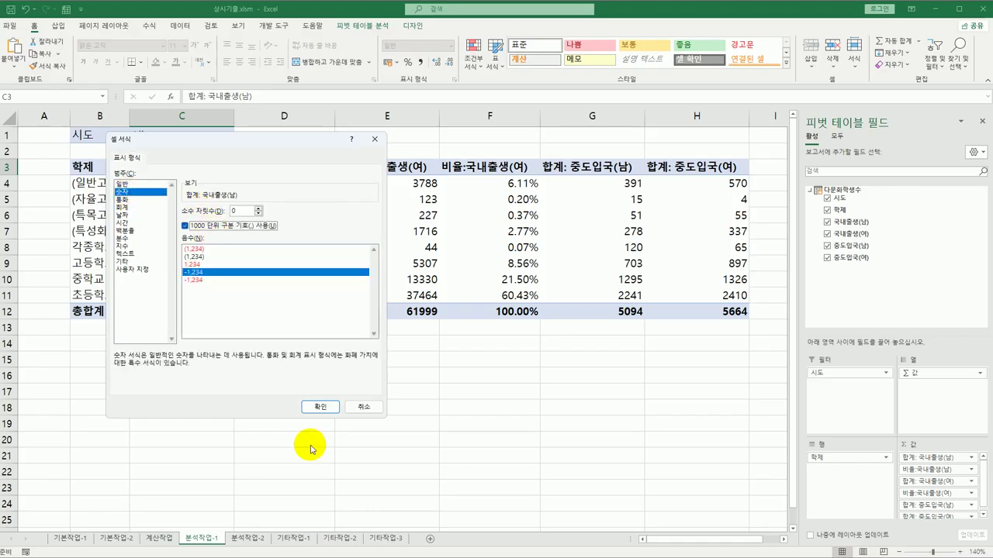
left_click(318, 406)
left_click(279, 358)
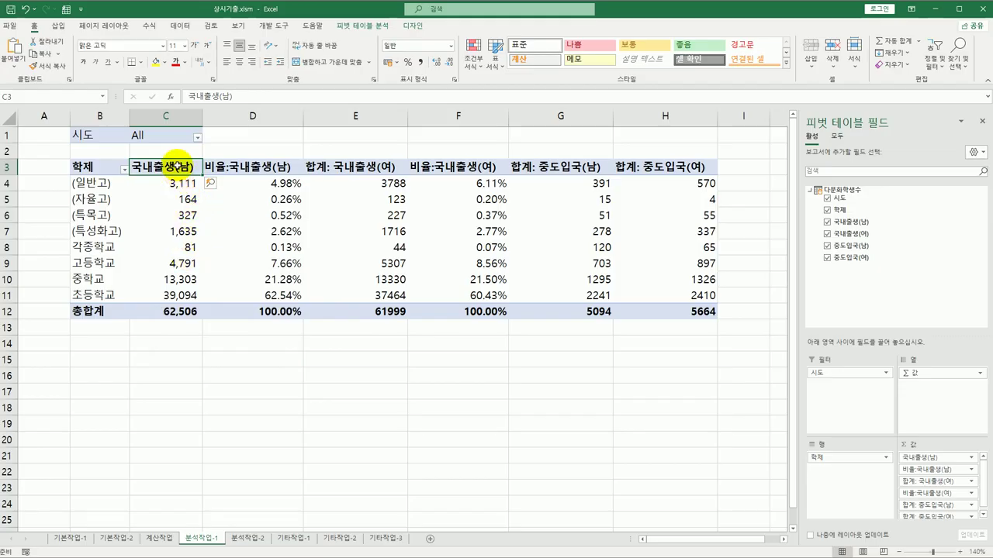
Rename the 합계: 국내출생(여) value field as 국내출생(여) and give it the 숫자 format with the 1000 단위 구분 기호
left_click(338, 167)
double_click(338, 167)
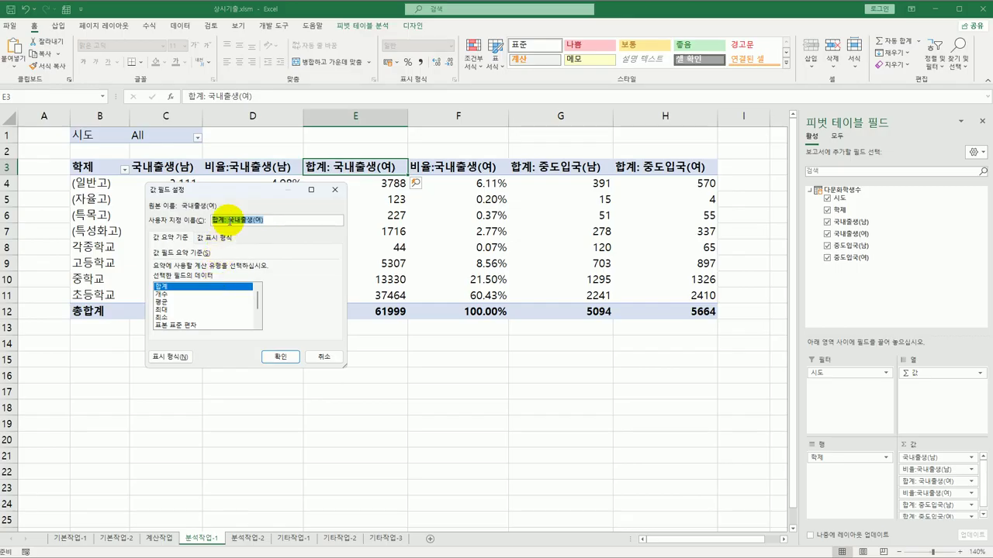
left_click(225, 220)
key("BackSpace")
key("BackSpace")
key("BackSpace")
key("BackSpace")
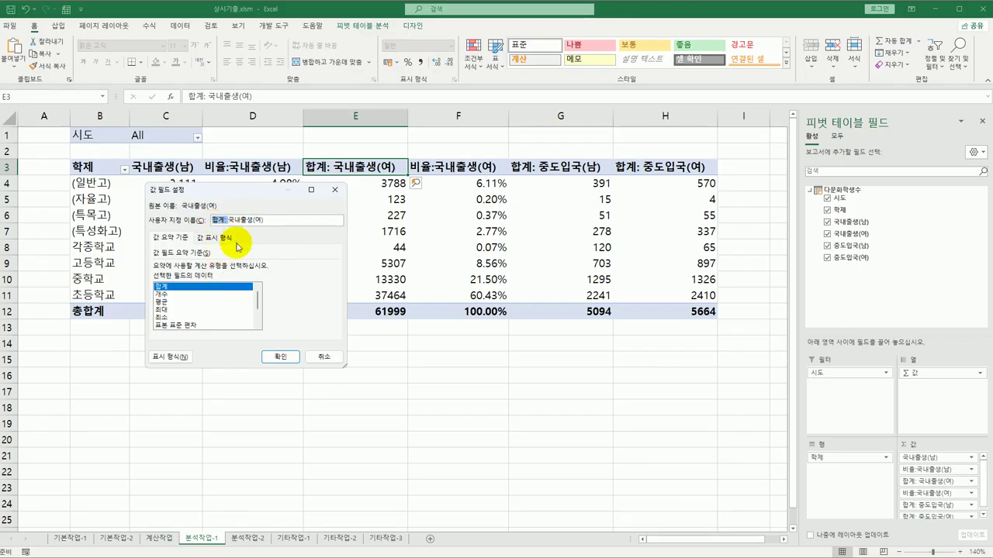
left_click(170, 357)
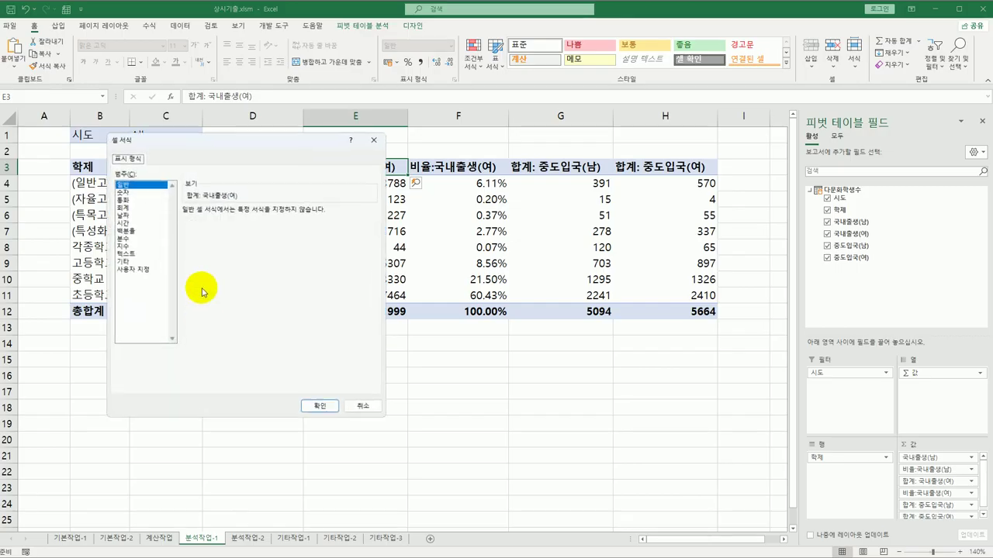
left_click(145, 192)
left_click(190, 219)
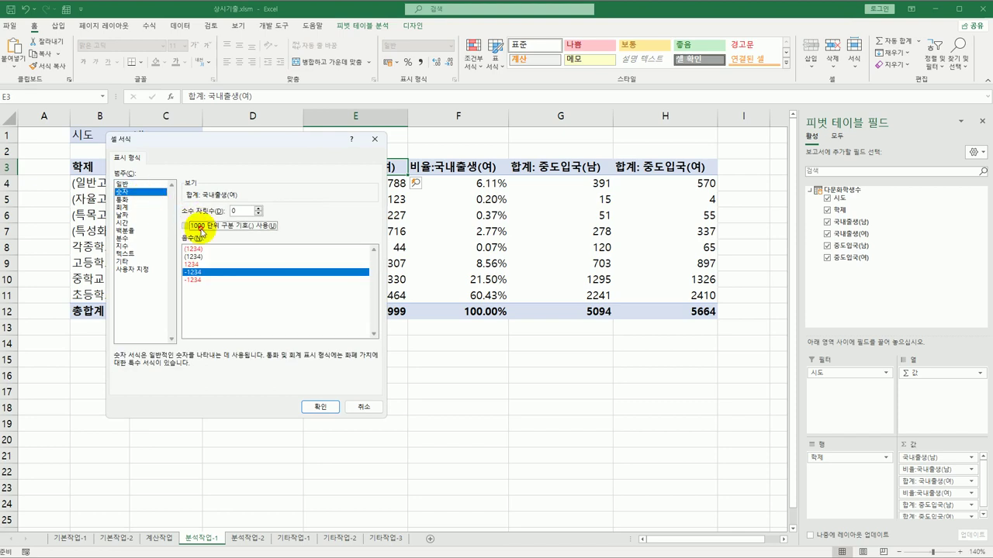
left_click(317, 407)
left_click(270, 356)
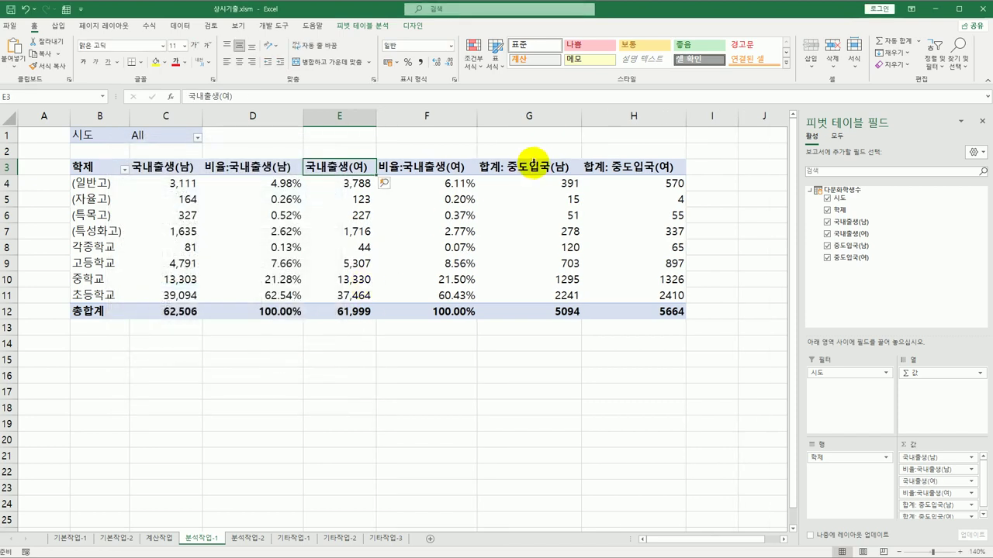
Rename the 합계: 중도입국(남) value field as 중도입국(남) and give it the 숫자 format with the 1000 단위 구분 기호
left_click(525, 168)
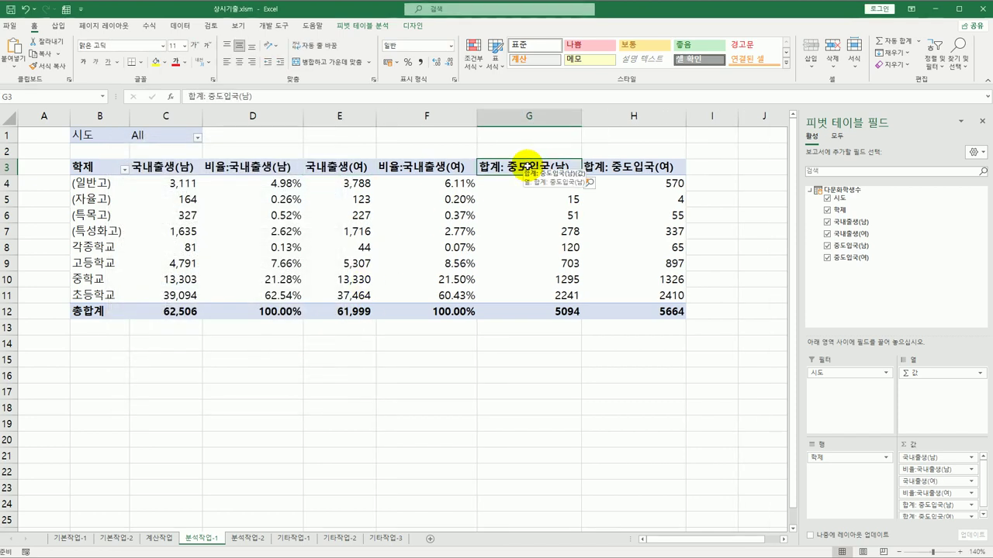
double_click(526, 165)
left_click(224, 220)
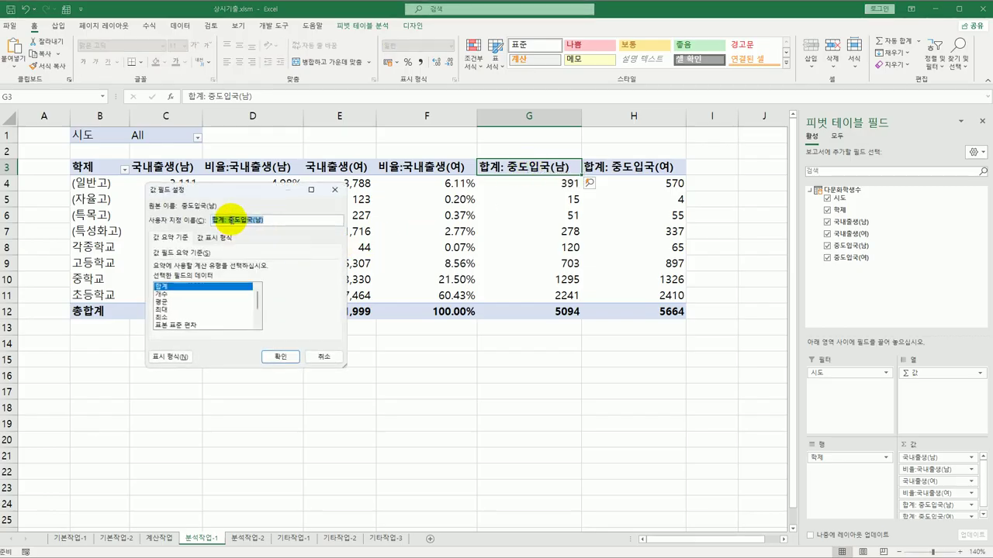
left_click(171, 357)
left_click(124, 193)
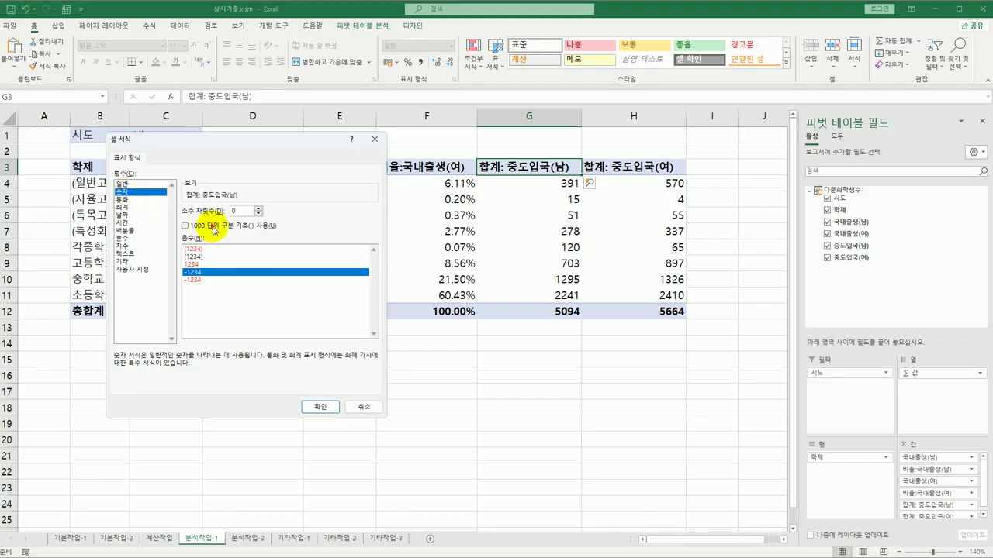
left_click(203, 225)
left_click(318, 407)
left_click(275, 363)
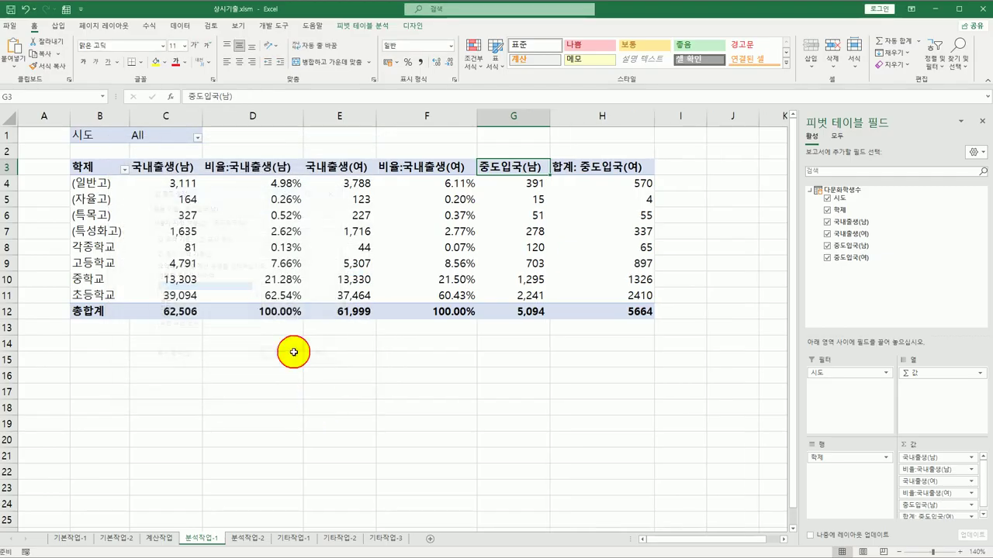
Rename the 합계: 중도입국(여) value field as 중도입국(여) and give it the 숫자 format with the 1000 단위 구분 기호
double_click(591, 169)
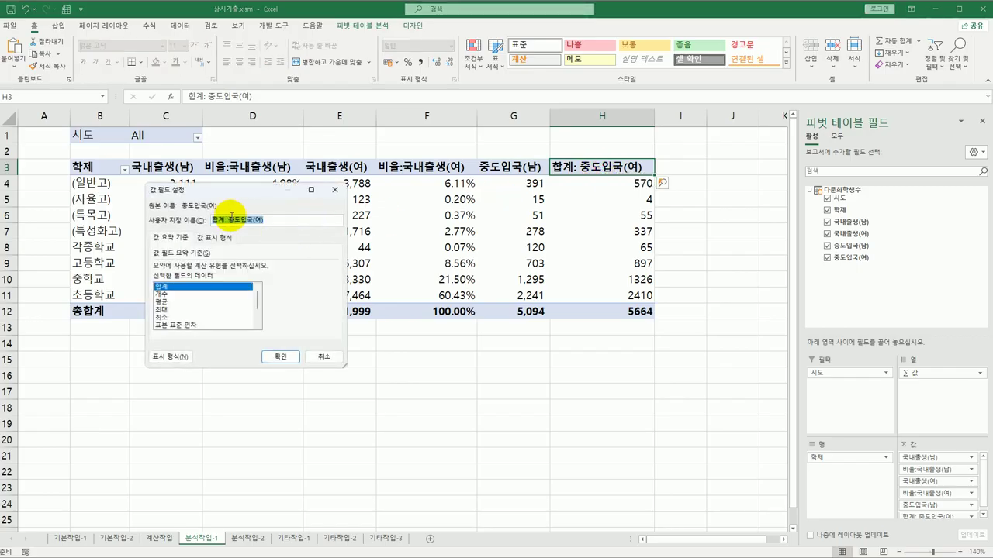
left_click_drag(227, 220, 211, 220)
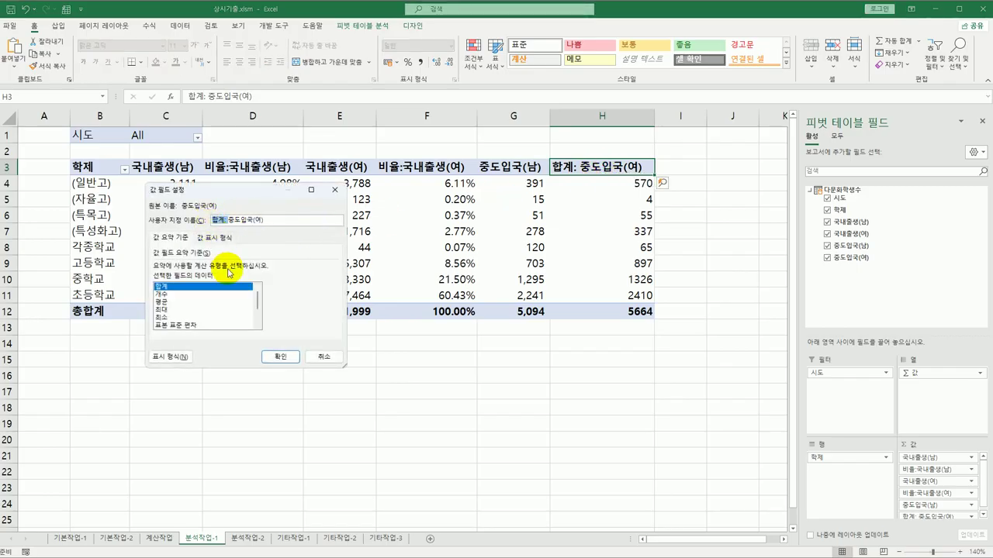
left_click(169, 357)
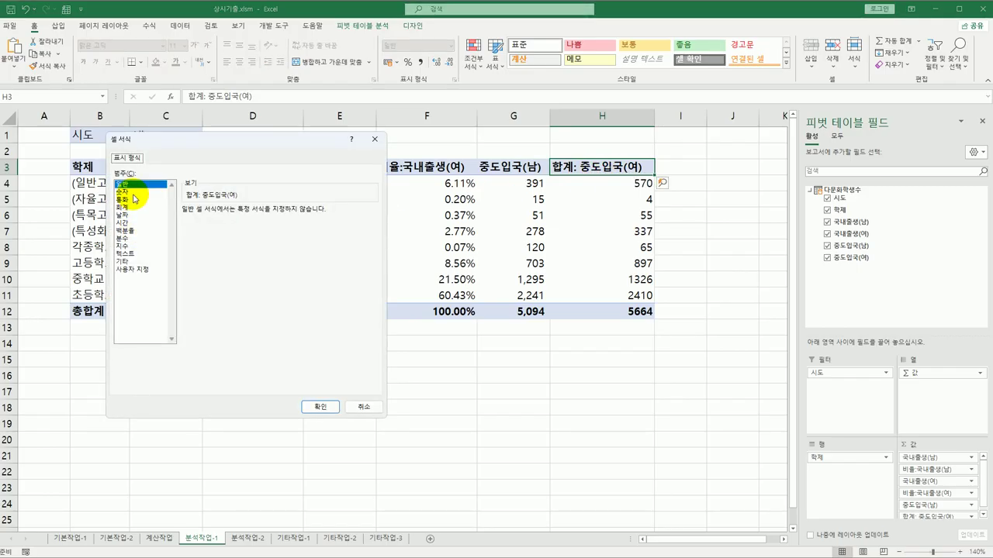
left_click(122, 191)
left_click(308, 412)
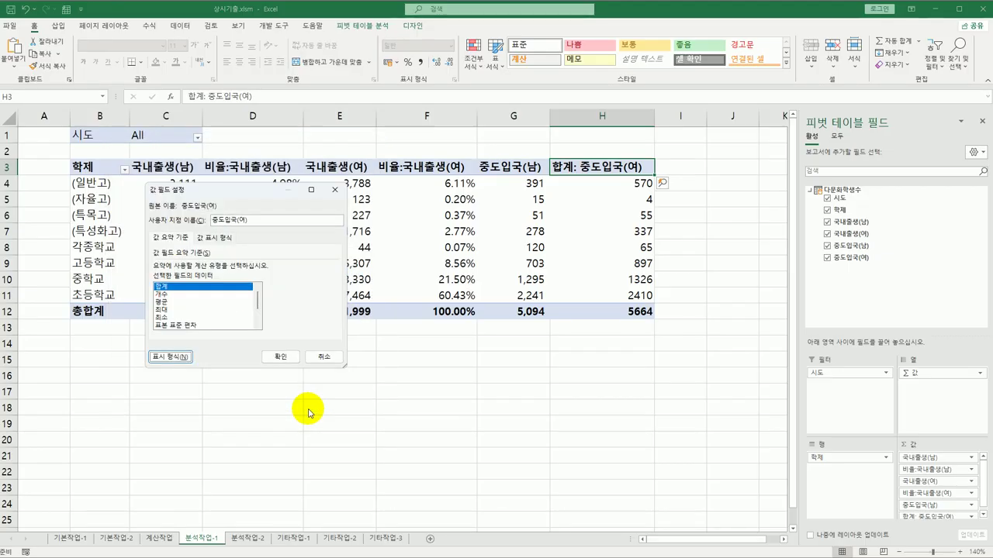
left_click(272, 357)
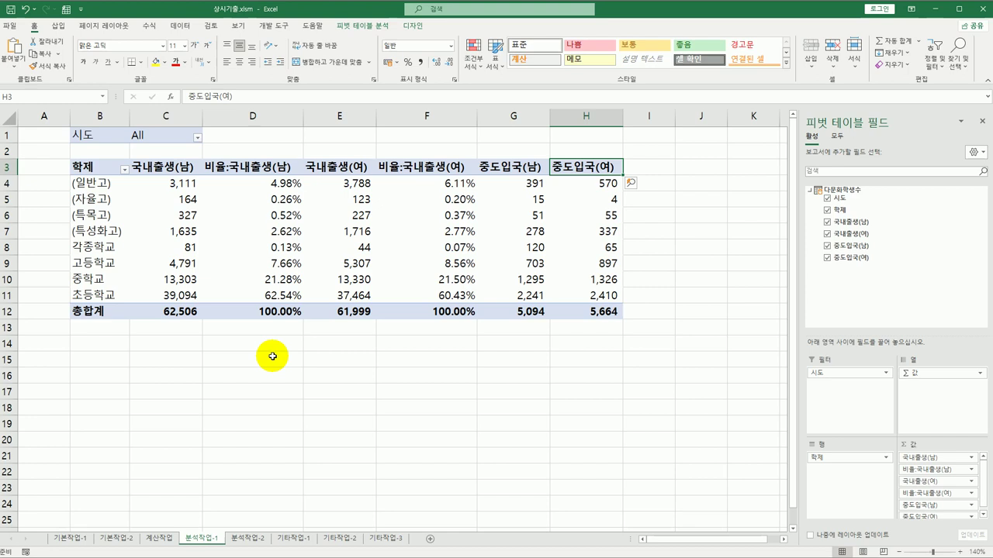
Apply the green pivot style in the second row of the 중간 group to the pivot table and enable 줄무늬 열
left_click(413, 26)
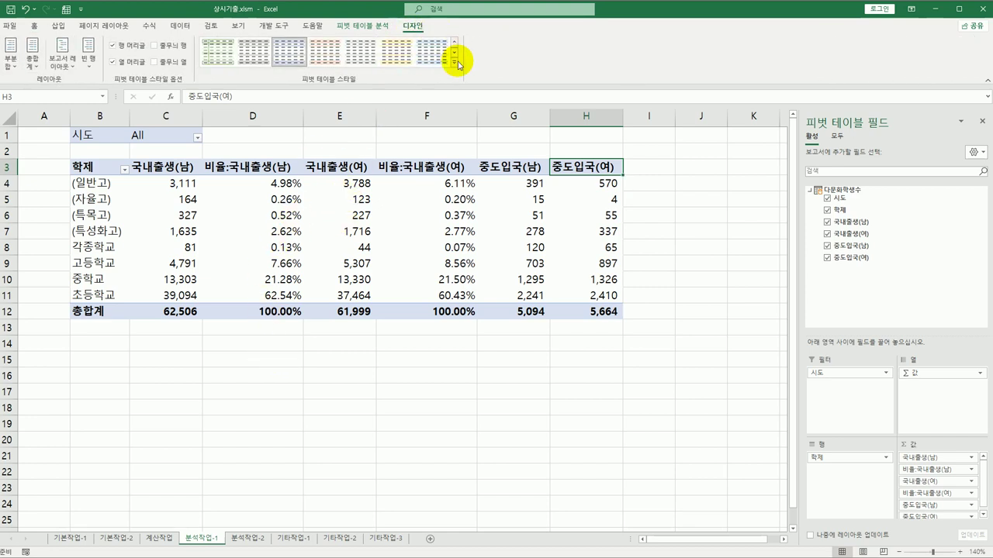
left_click(456, 62)
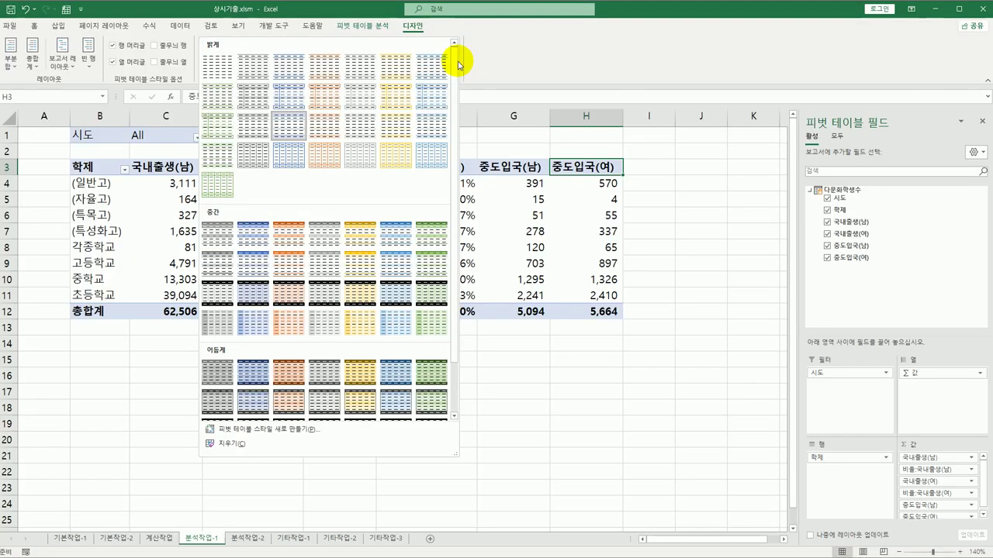
left_click(434, 264)
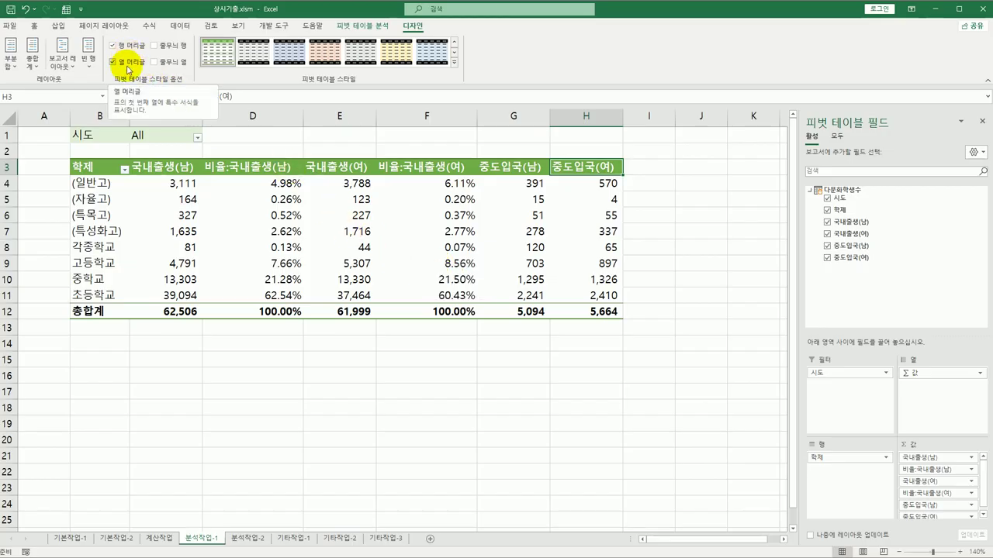
left_click(157, 64)
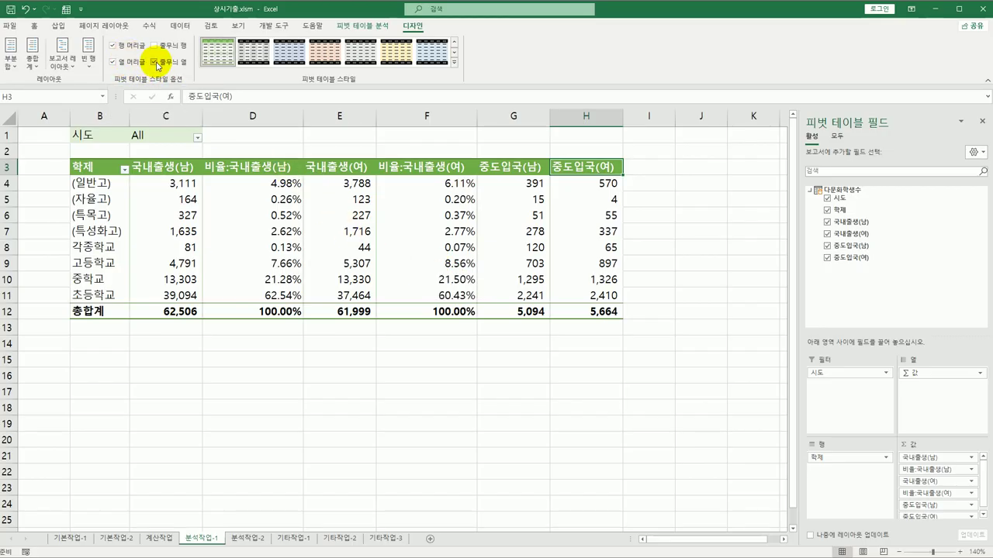
left_click(322, 377)
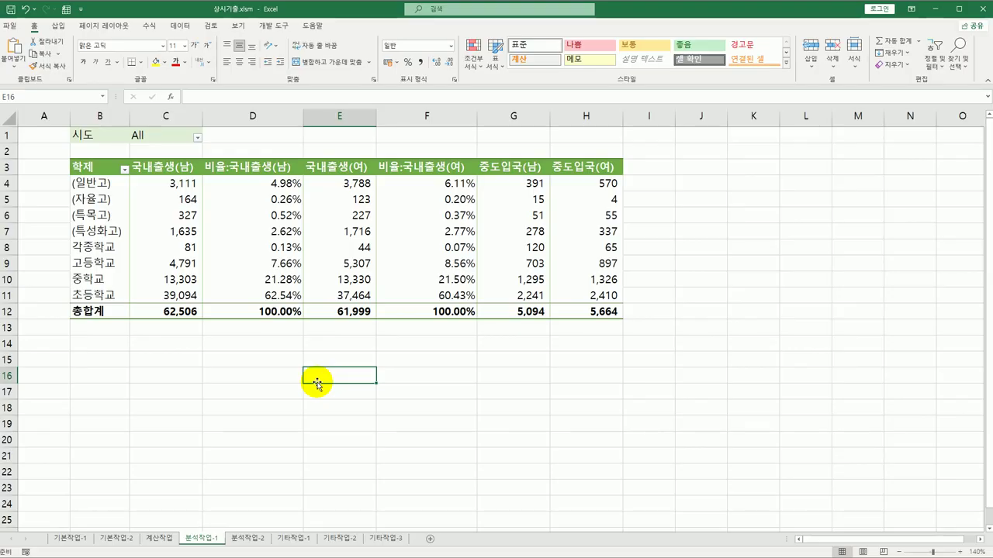
On the 분석작업-2 sheet, restrict the 용량 cells E5:E14 to 정수 values within 해당 범위, minimum 50 and maximum 500
left_click(248, 537)
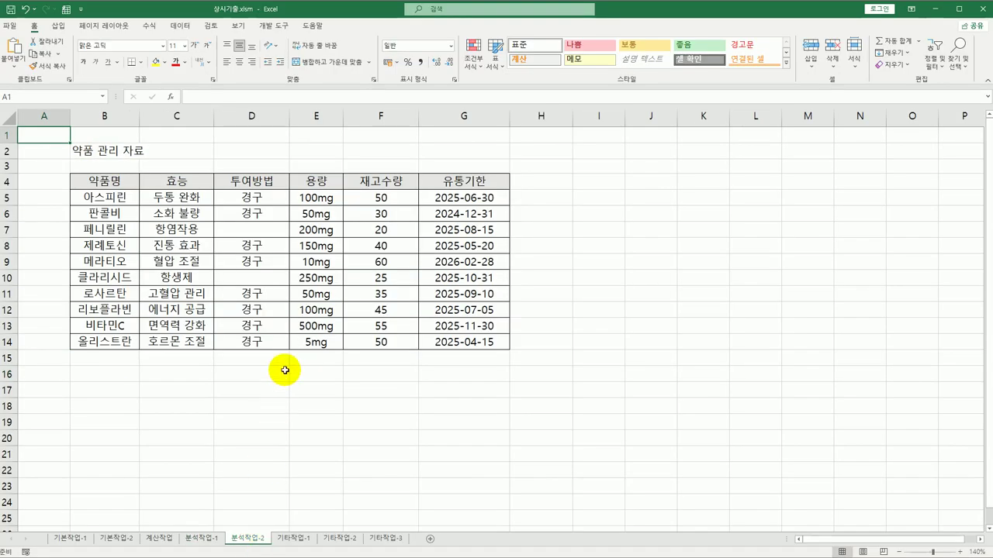
left_click(321, 199)
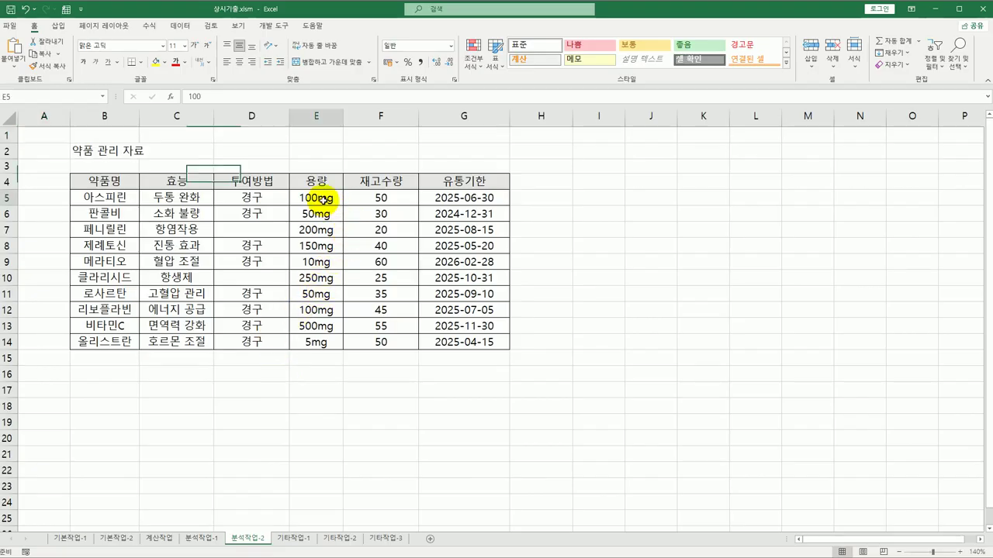
left_click_drag(321, 198, 326, 344)
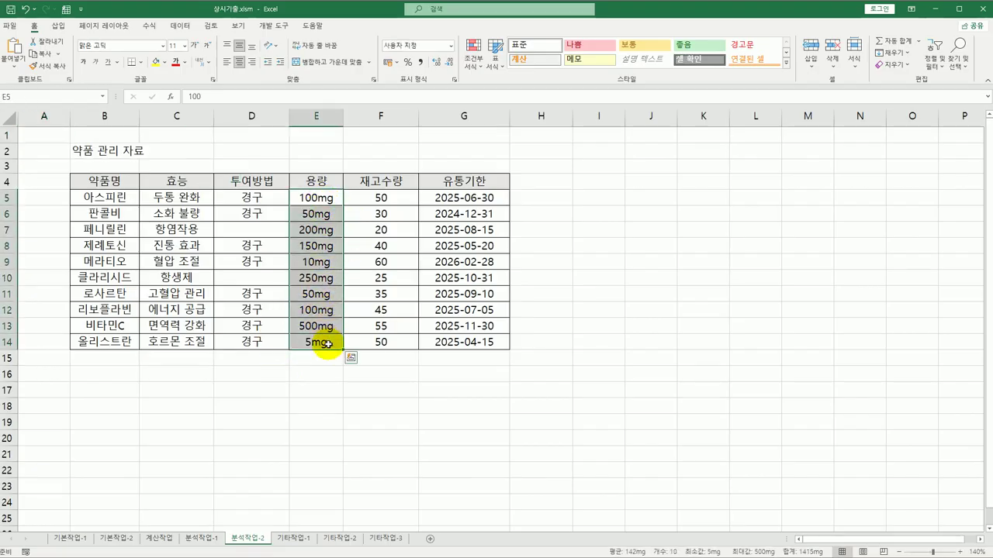
left_click(180, 26)
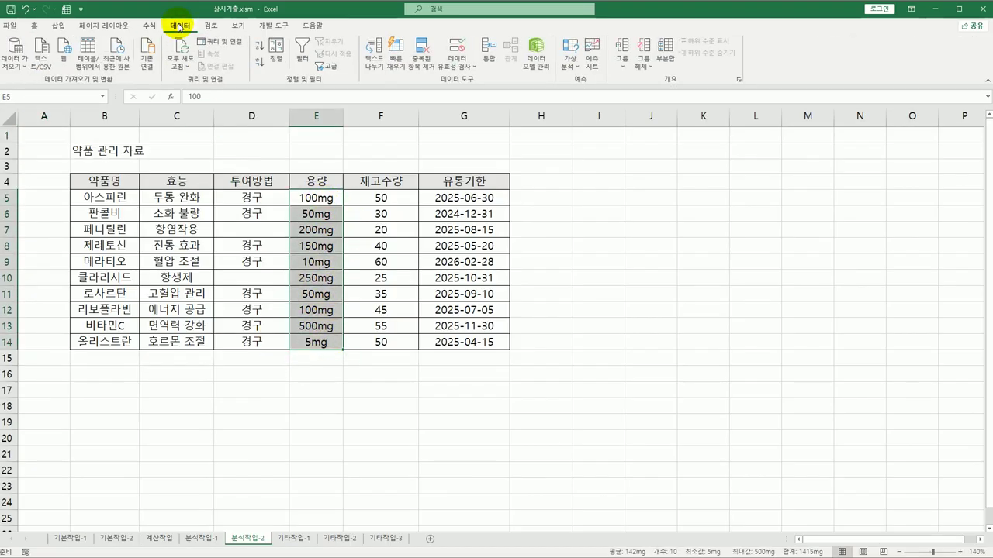
left_click(467, 68)
left_click(470, 81)
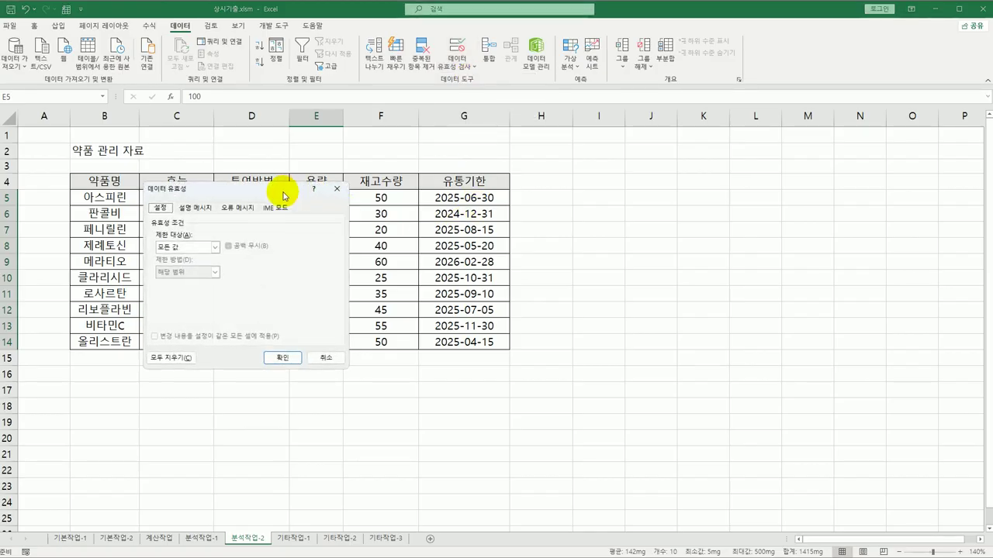
left_click_drag(544, 191, 560, 171)
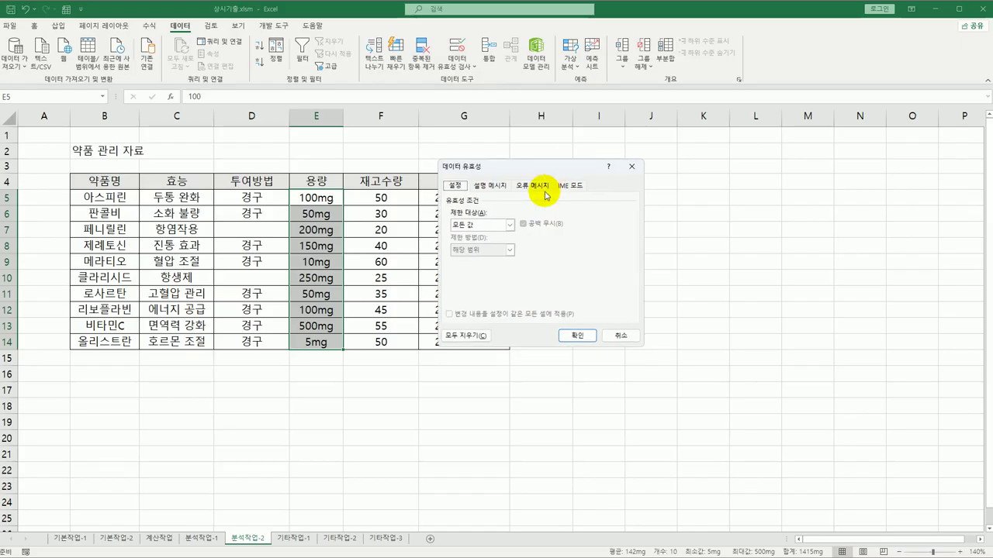
left_click(509, 225)
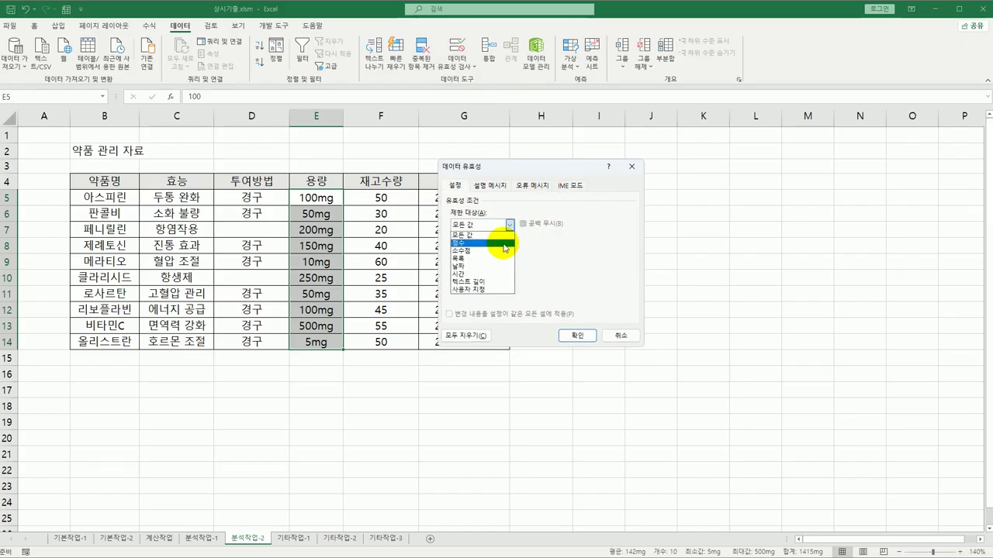
left_click(505, 247)
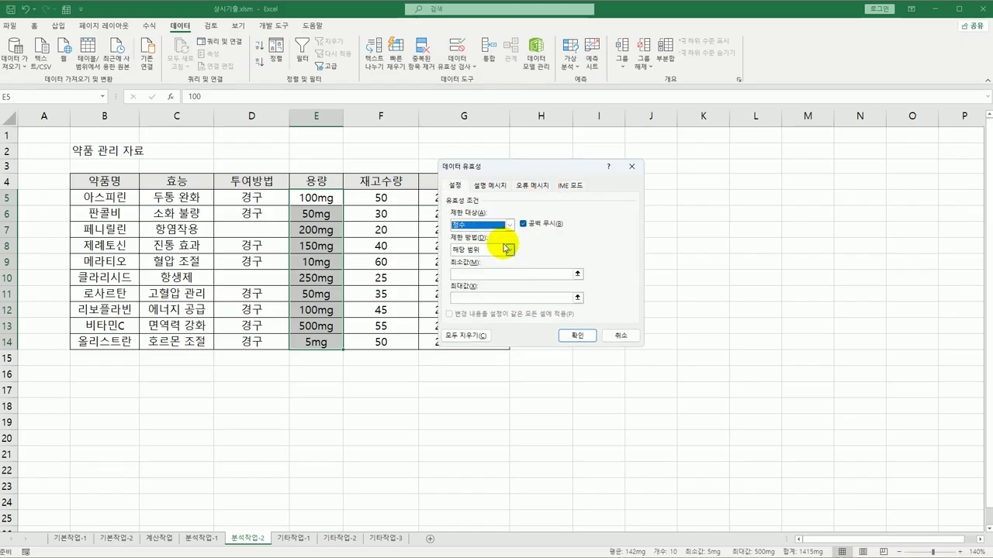
left_click(489, 275)
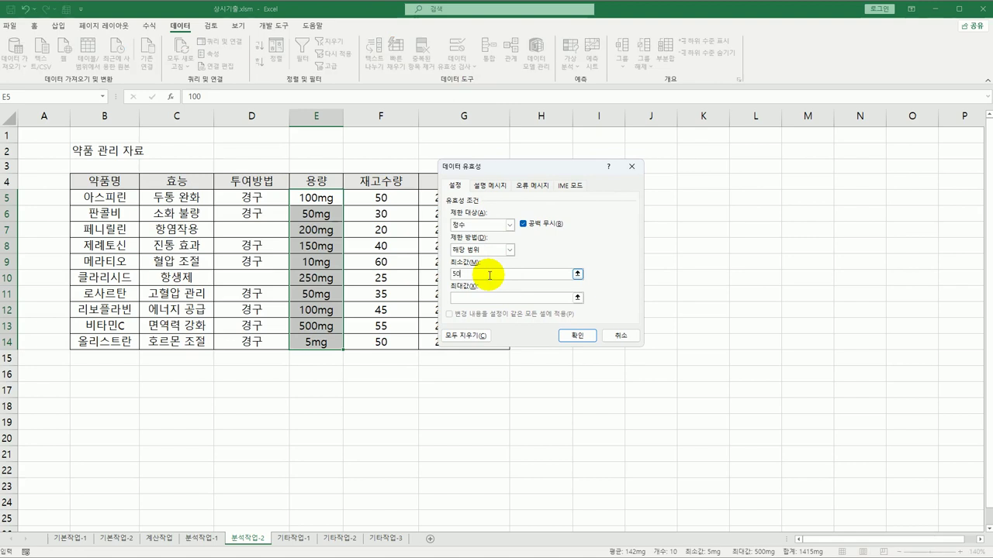
left_click(484, 302)
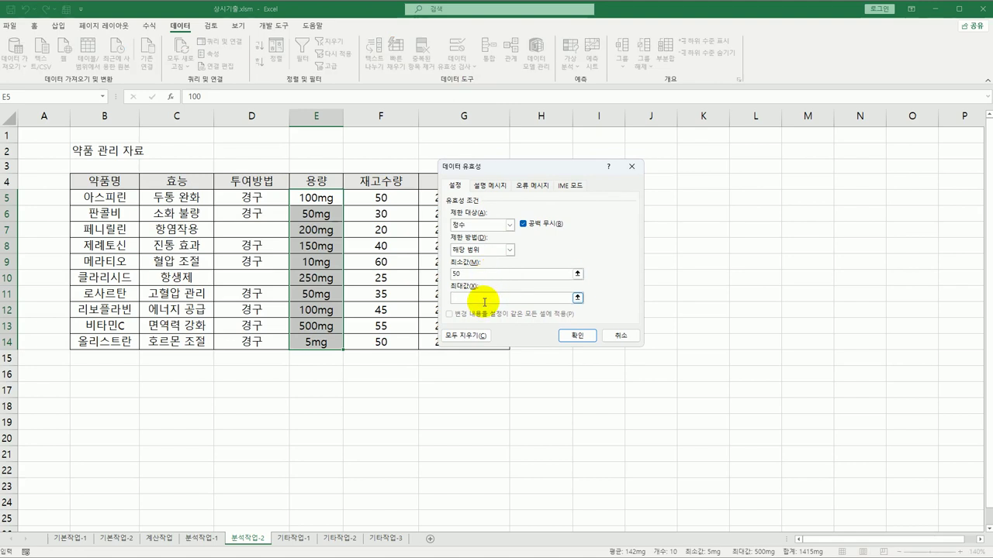
type("500")
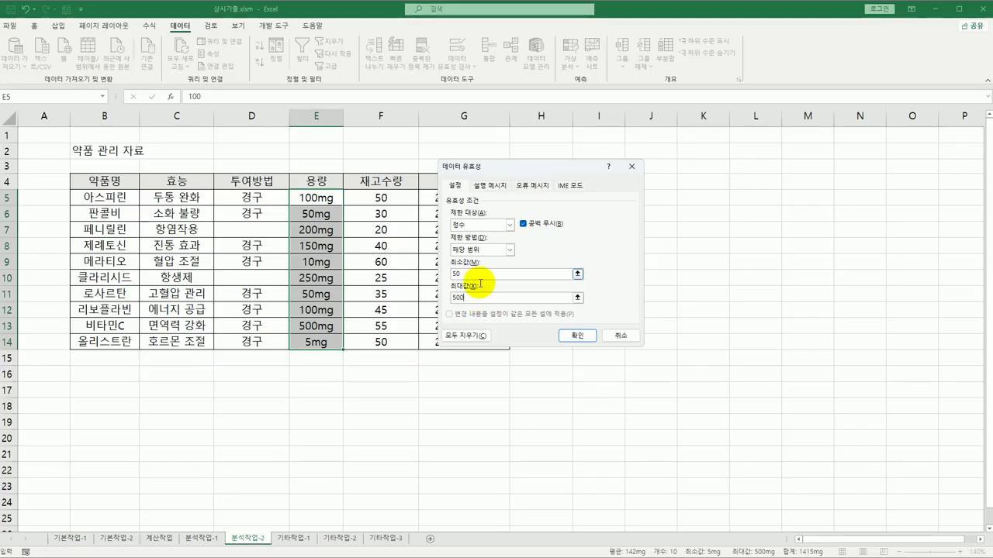
Add a validation 설명 메시지 with the title 입력 용량 범위 and the message 50mg~500mg
left_click(488, 185)
left_click_drag(467, 172, 116, 162)
left_click(117, 232)
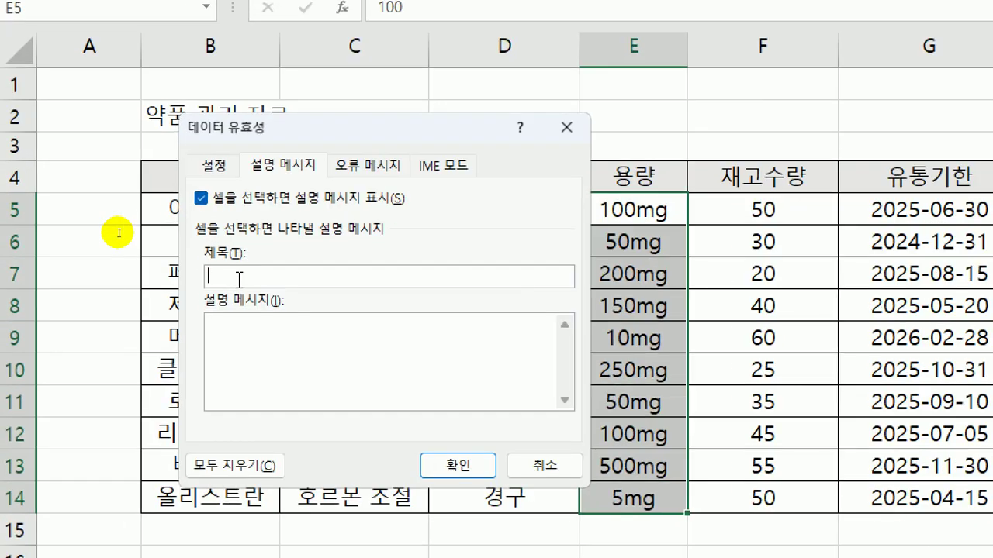
type("입력 용량 범위")
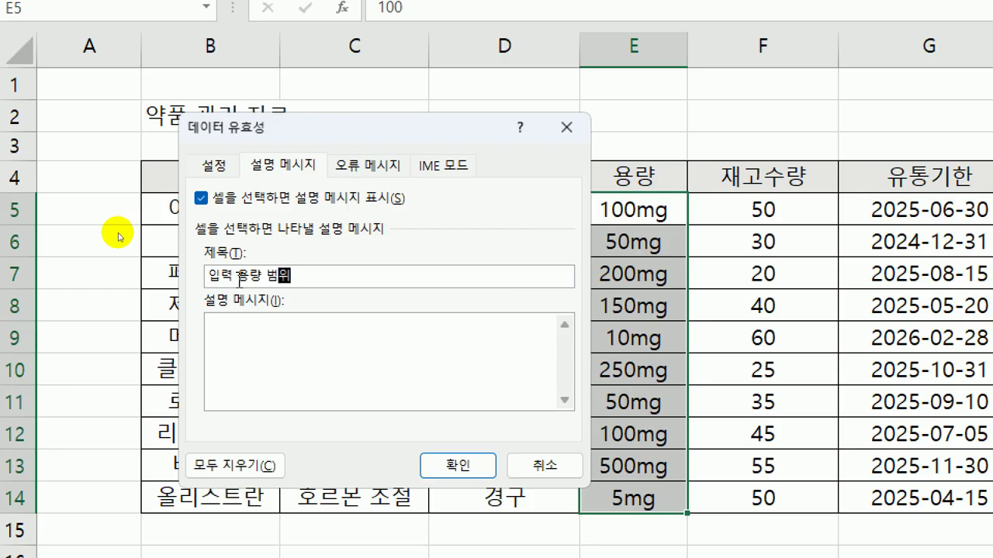
key("Tab")
type("50mg")
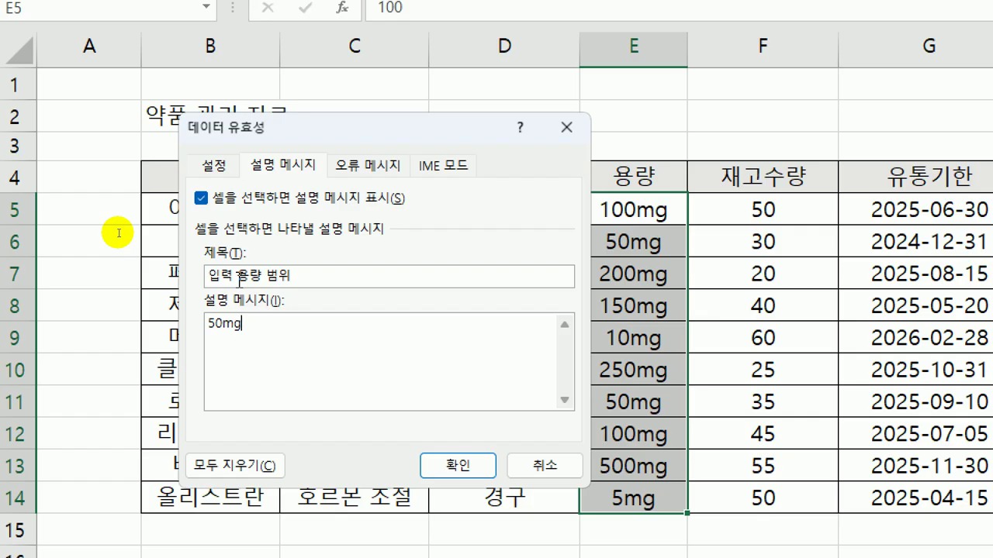
type("~500mg")
Add a 중지-style error message titled 용량 확인 reading 입력 용량이 정확한지 확인 바랍니다., apply the validation, and check the input message on E5
left_click(398, 167)
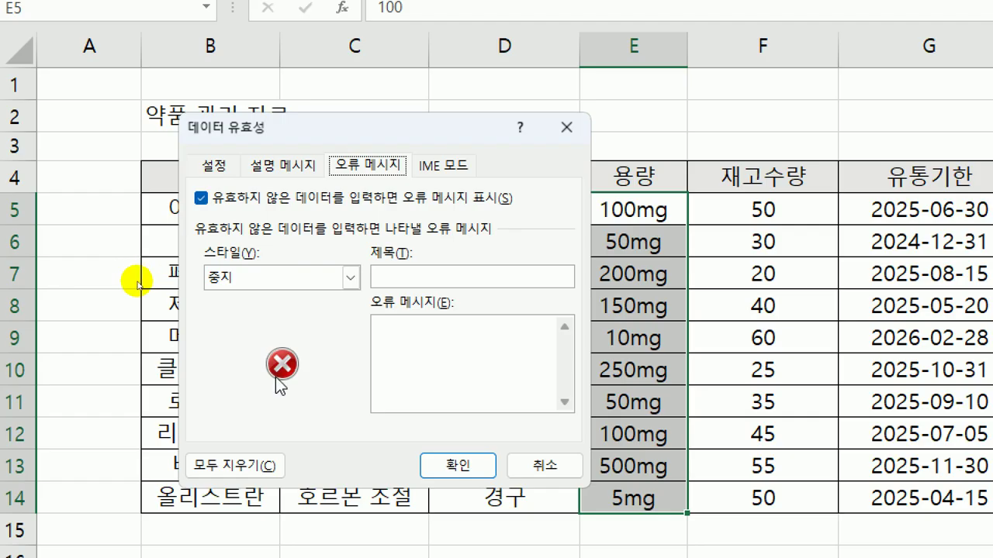
left_click(403, 277)
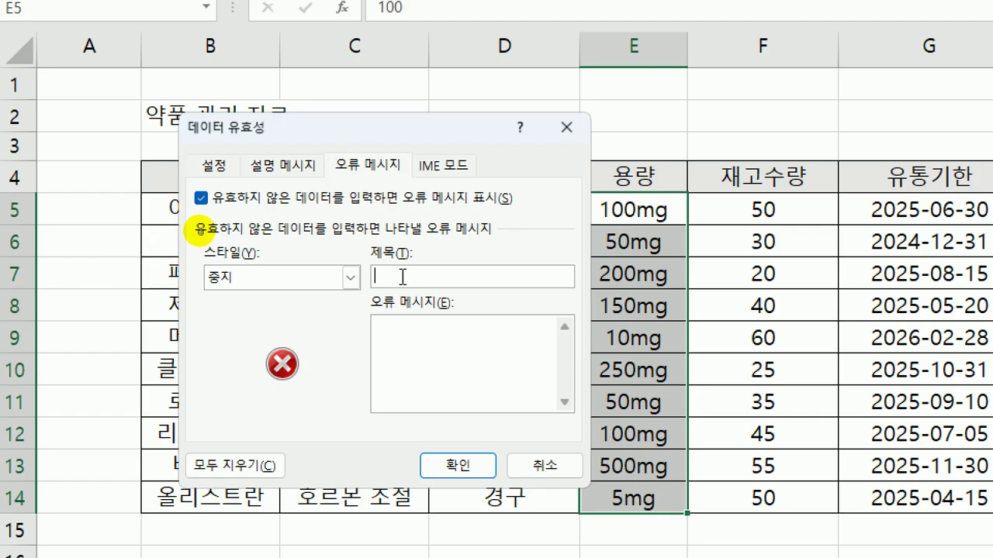
type("용량")
type(" 확인")
key("Tab")
type("입력 용량")
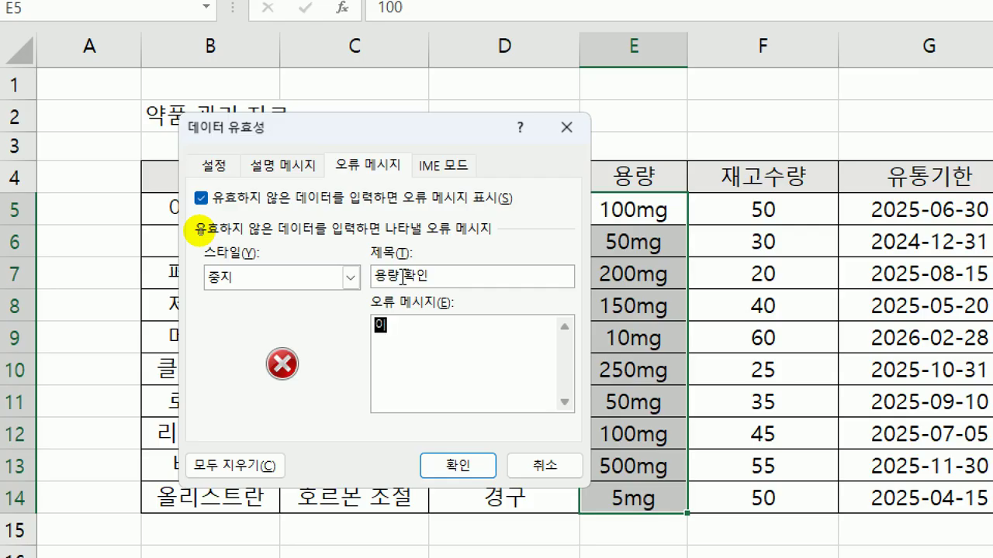
type("이 정확한지 ")
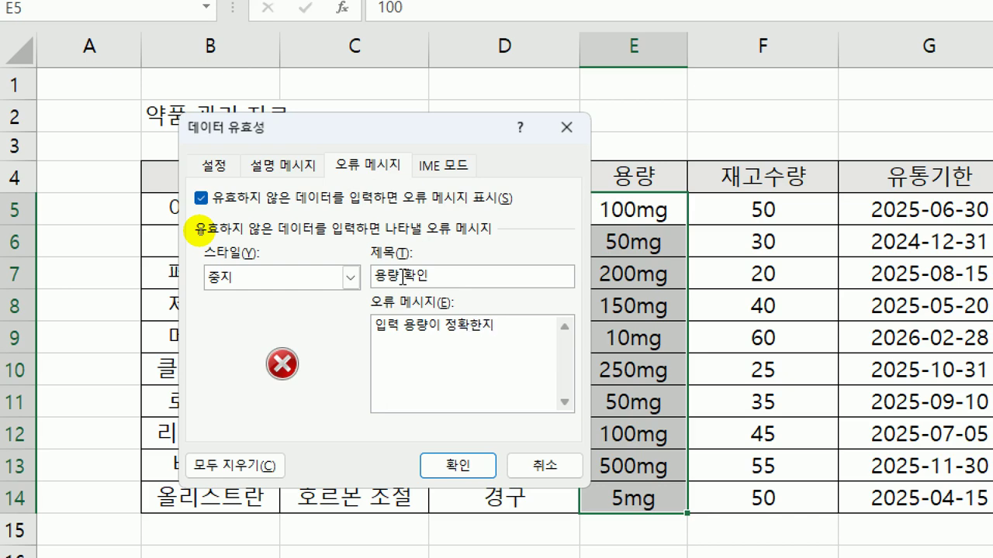
type("확인 바랍니다.")
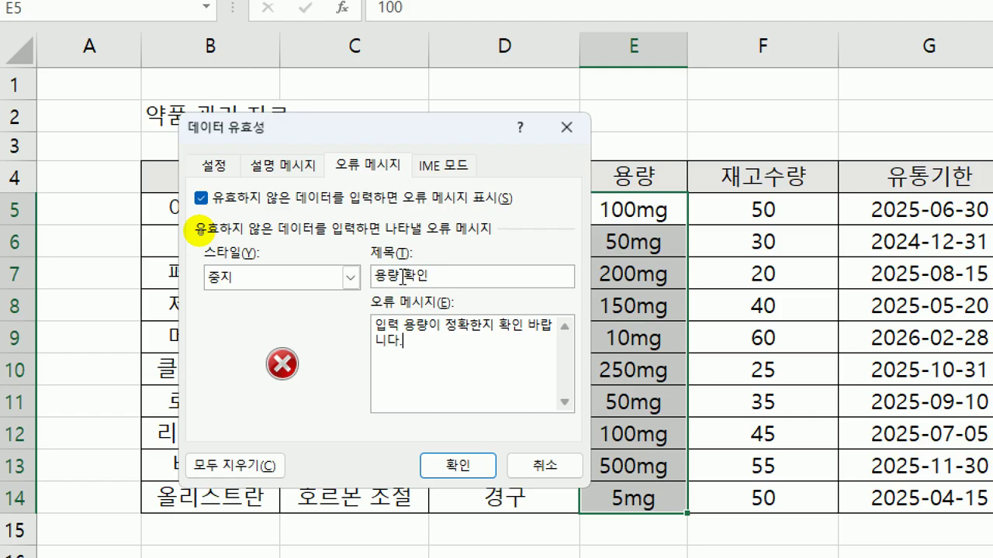
left_click(456, 463)
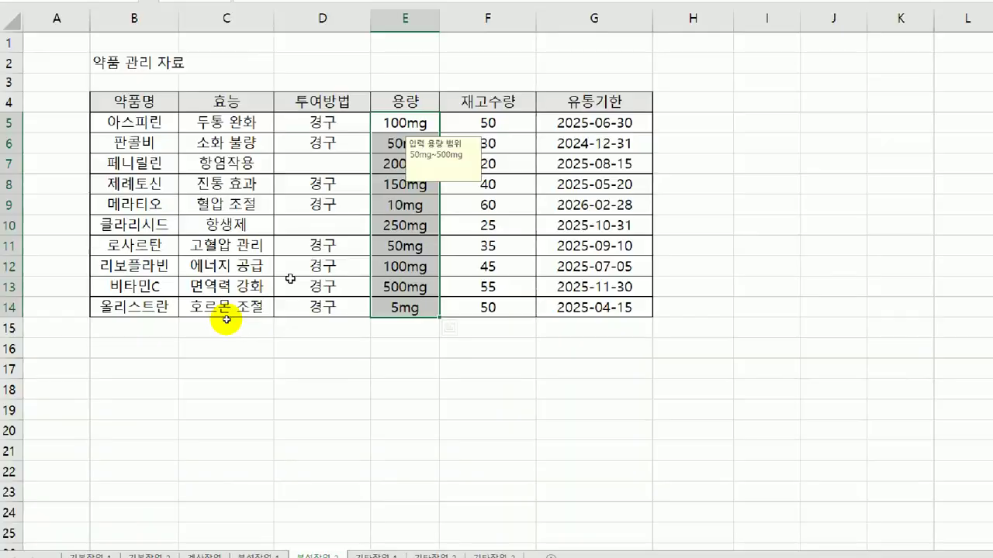
key("ctrl+q")
left_click(310, 198)
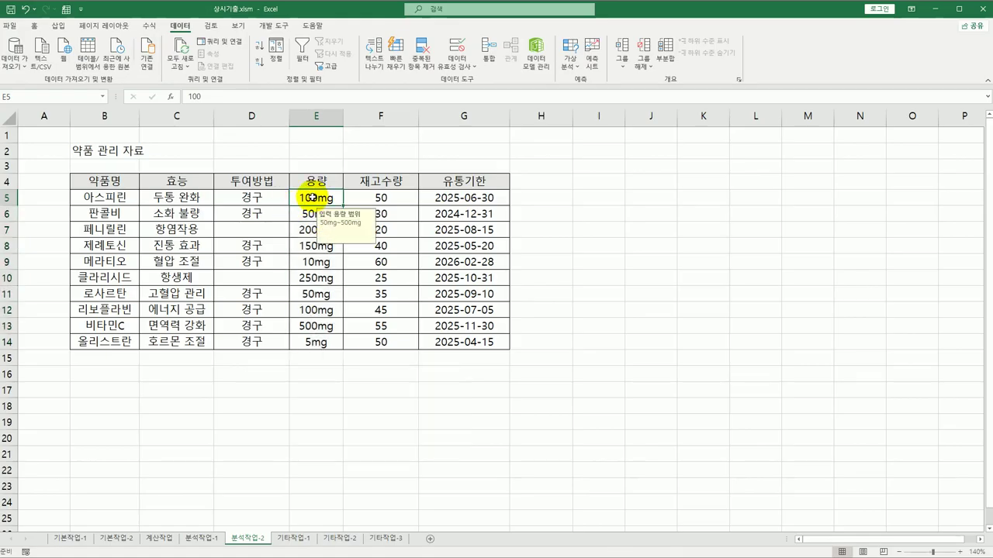
Enable filtering on the 약품 관리 자료 table and open the custom date filter for the 유통기한 column
left_click(283, 186)
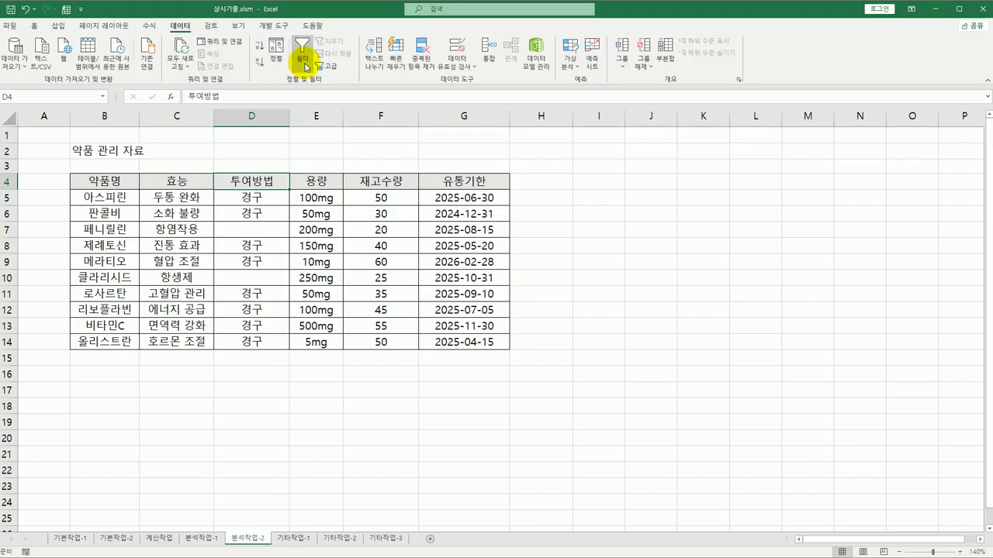
left_click(304, 62)
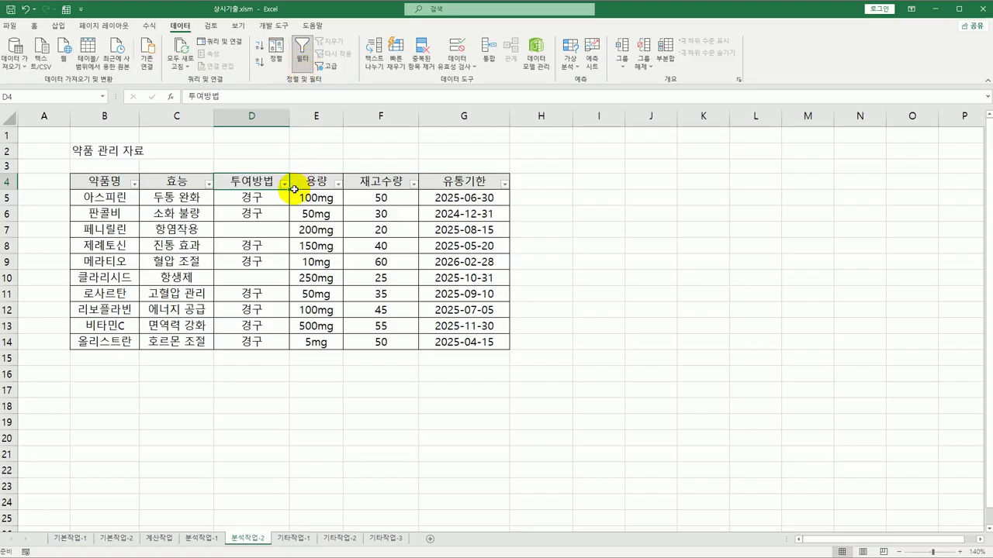
left_click(427, 181)
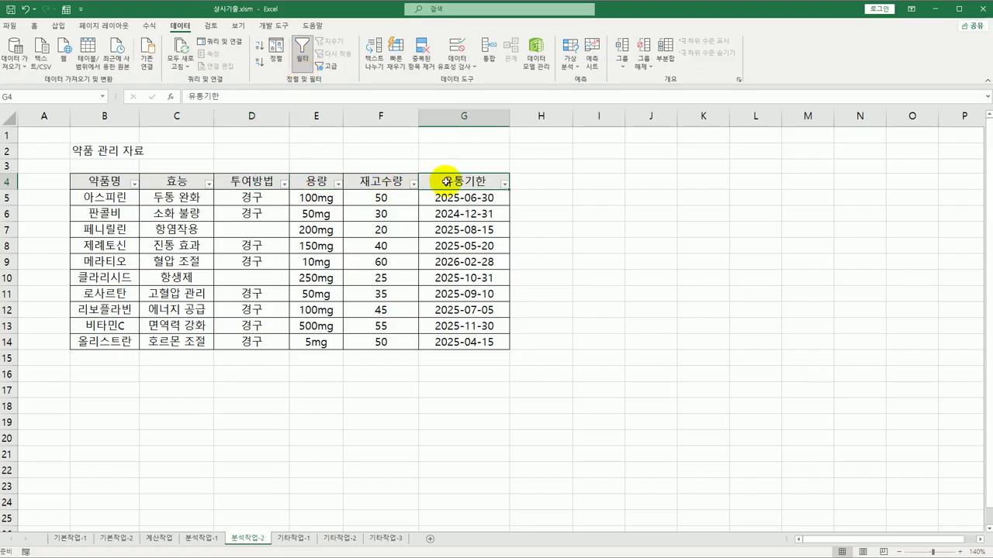
left_click(504, 184)
mouse_move(476, 283)
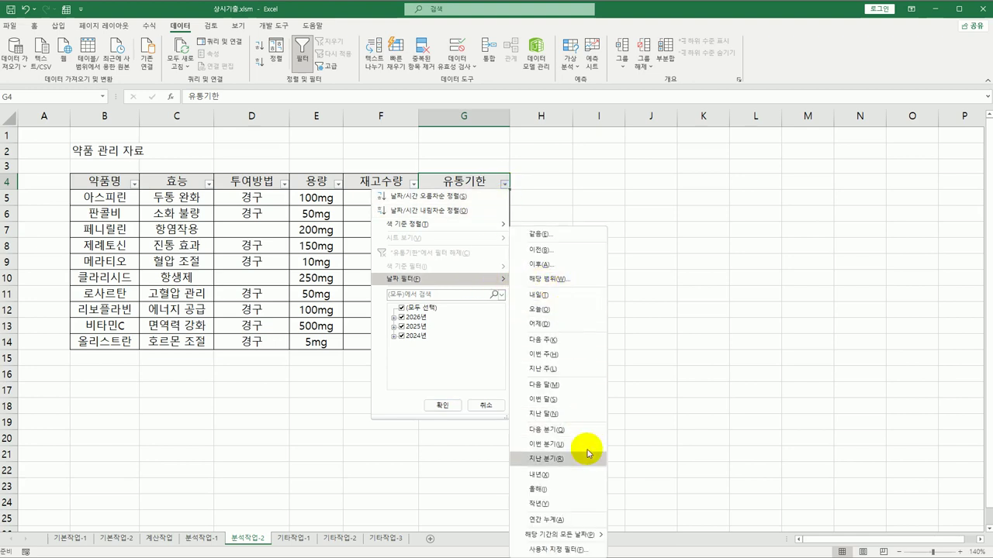
left_click(580, 549)
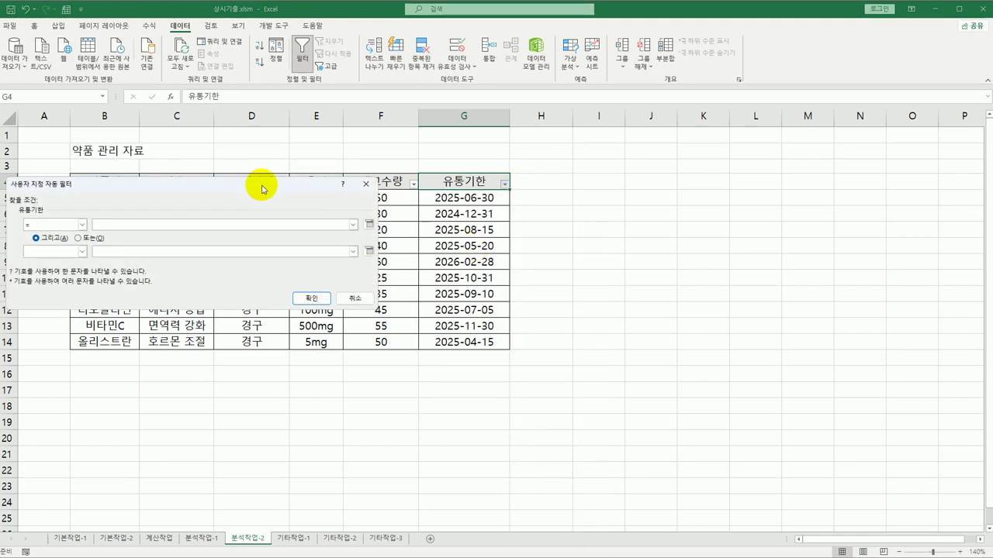
left_click_drag(262, 186, 372, 170)
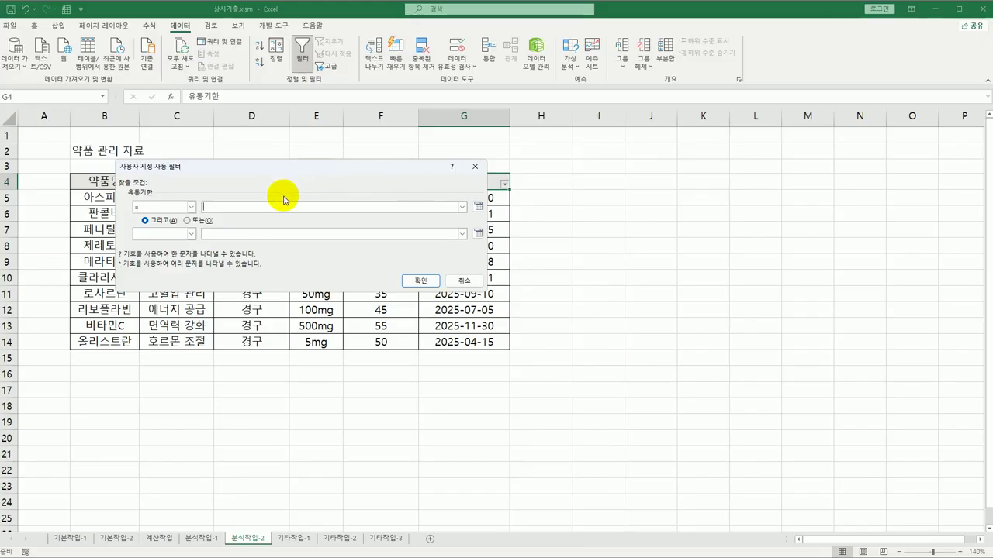
Filter 유통기한 to dates 이후 또는 같음 2025-3-1 그리고 이전 또는 같음 2025-12-31
left_click(191, 208)
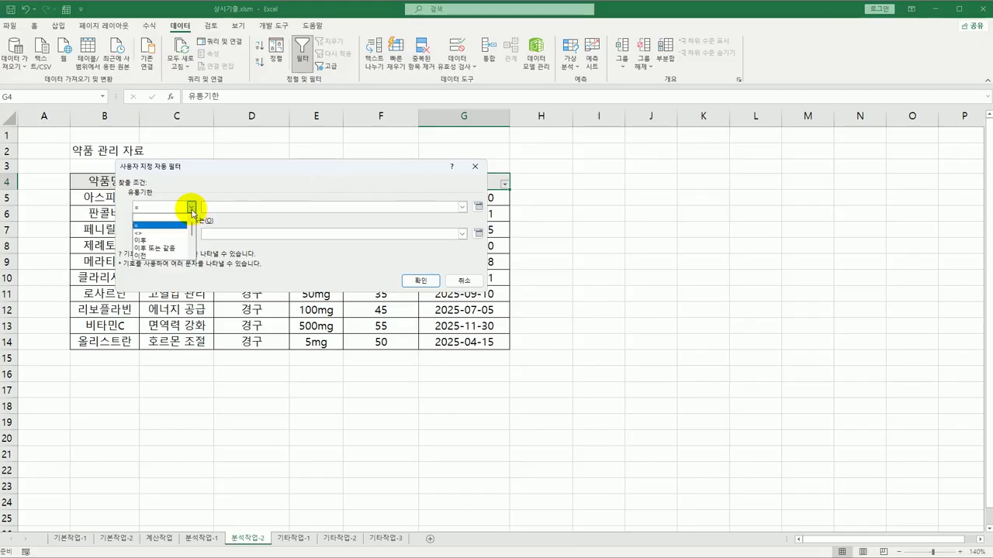
left_click(181, 249)
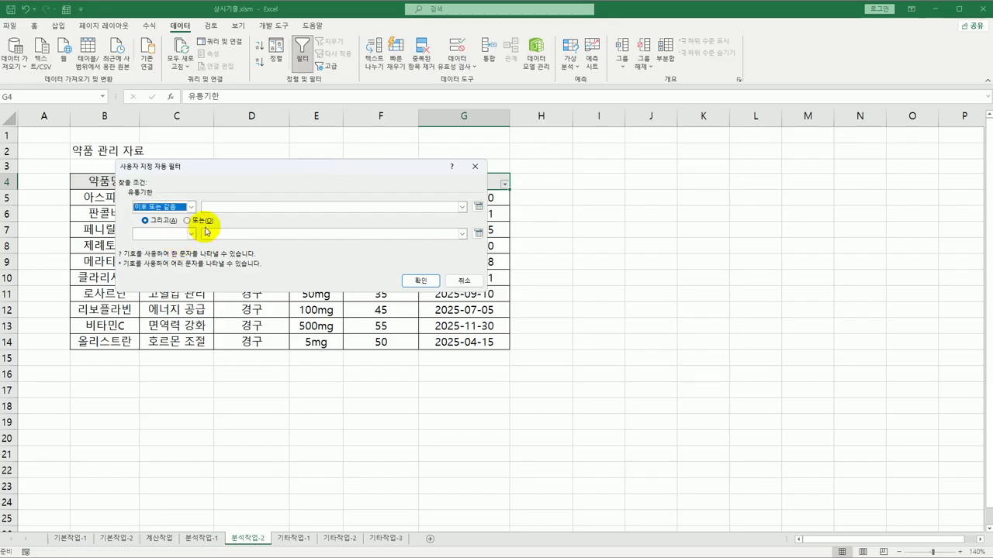
left_click(215, 207)
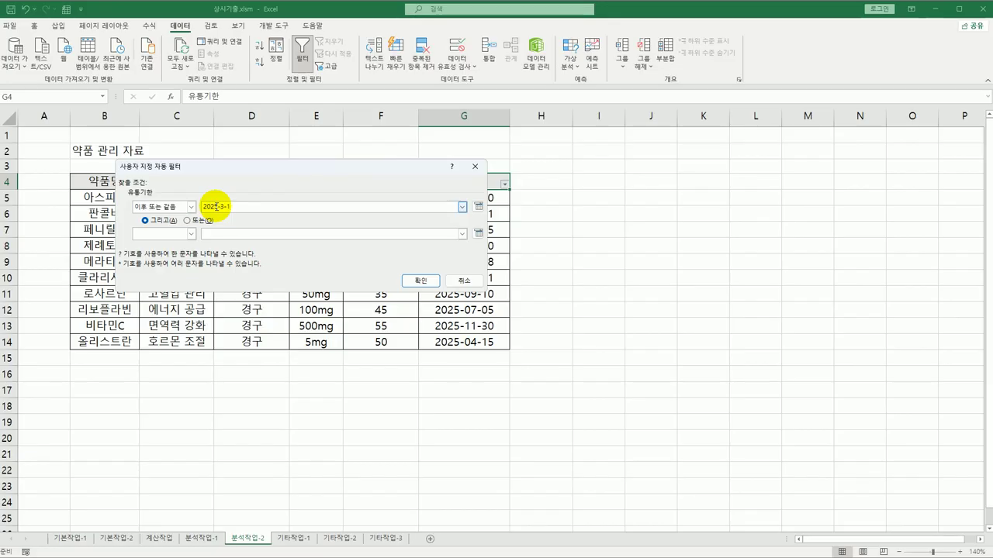
left_click(190, 234)
scroll(186, 277, "down", 1)
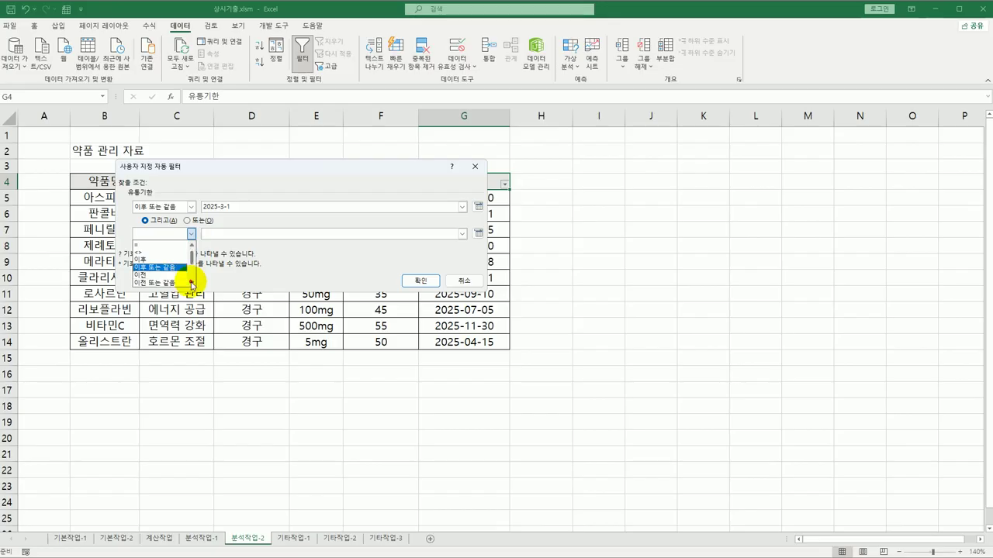
left_click(191, 279)
left_click(218, 233)
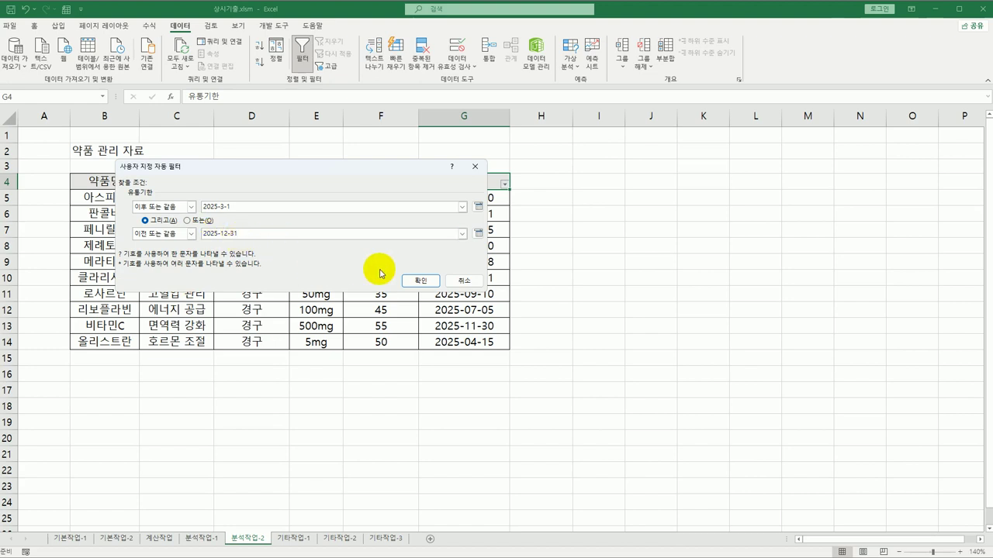
left_click(417, 280)
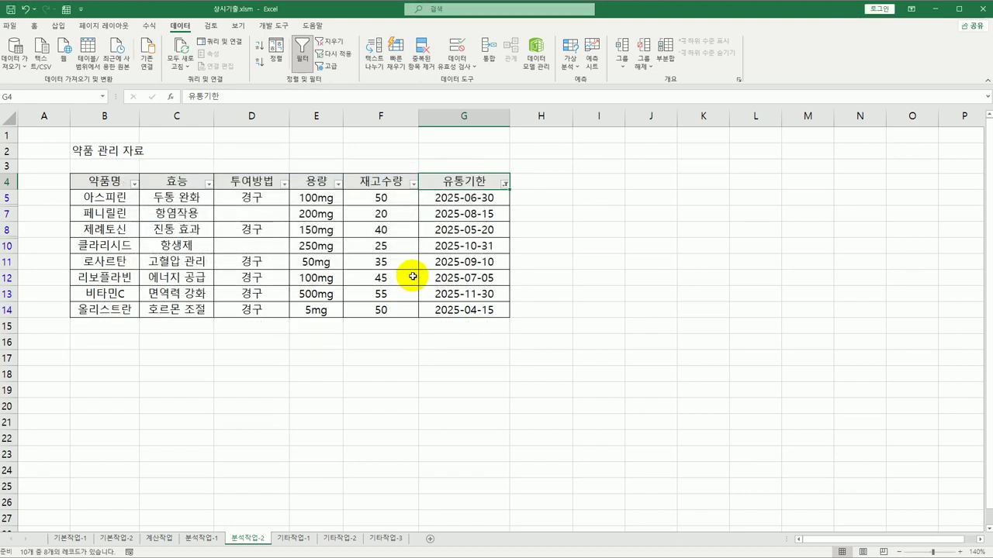
left_click(475, 314)
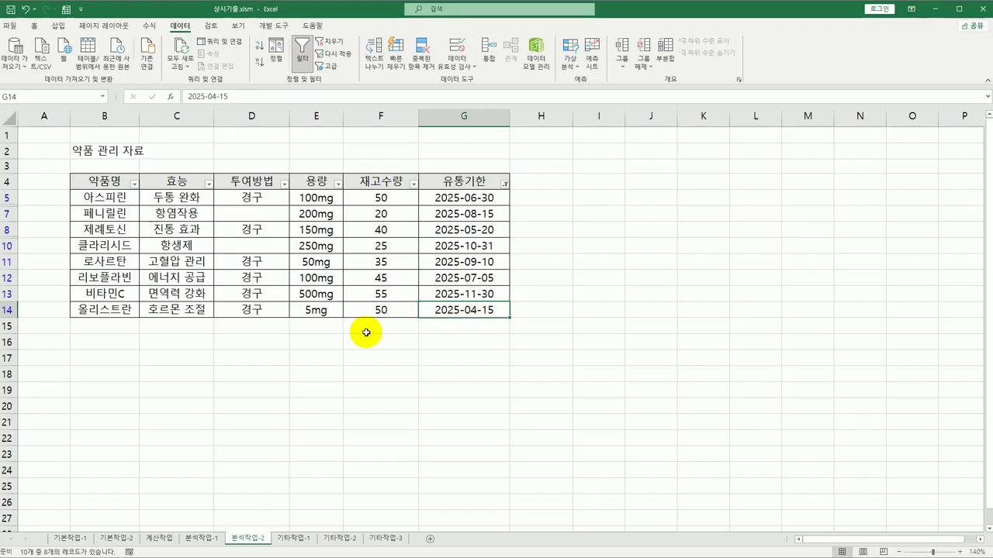
On the 기타작업-1 sheet, limit the chart's source data to B4:N5, covering the months and 평균온도(섭씨)
left_click(292, 538)
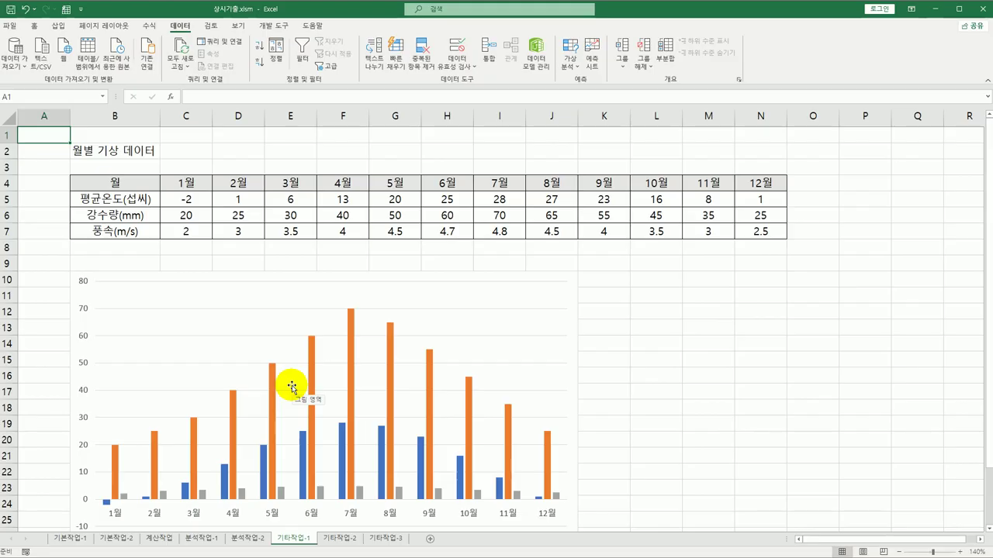
scroll(423, 378, "down", 3)
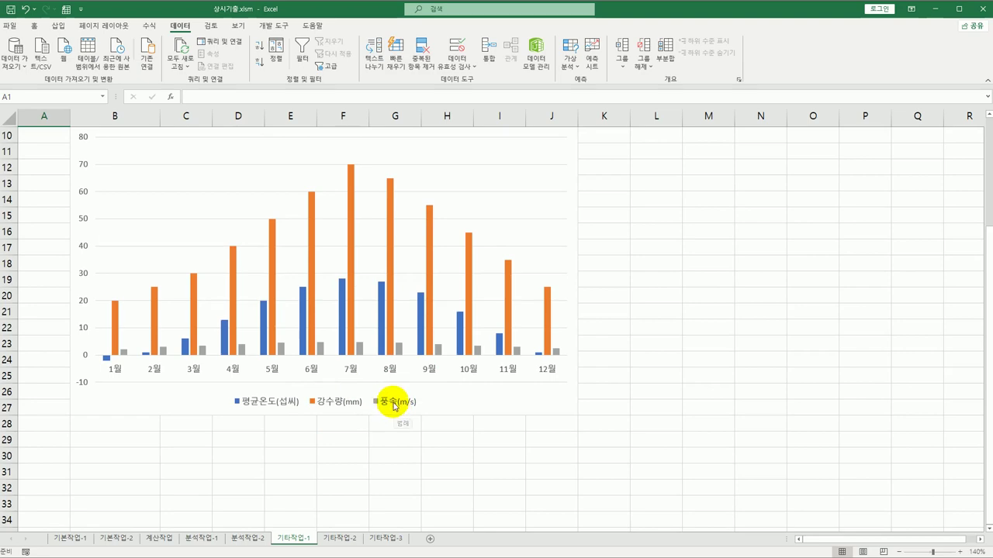
scroll(376, 353, "up", 3)
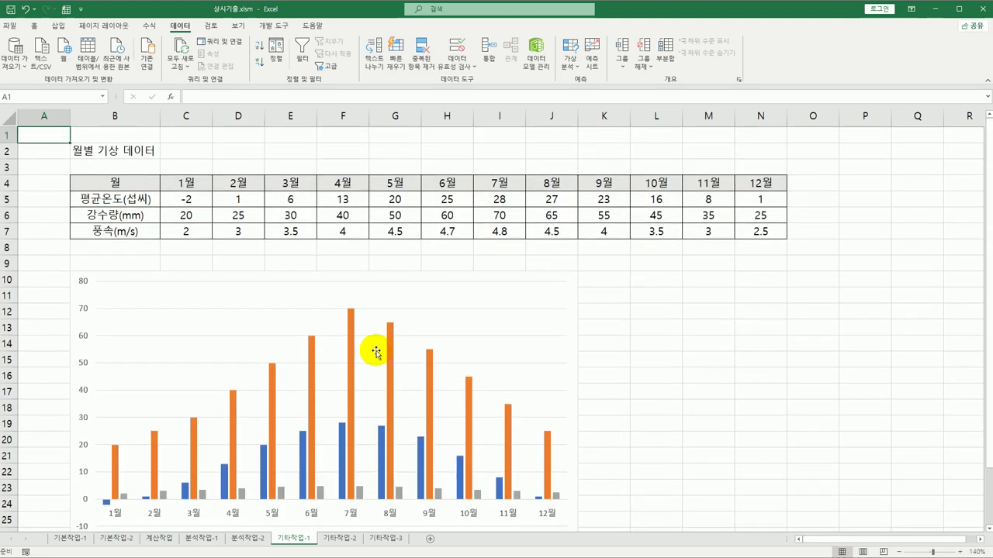
right_click(387, 295)
left_click(442, 359)
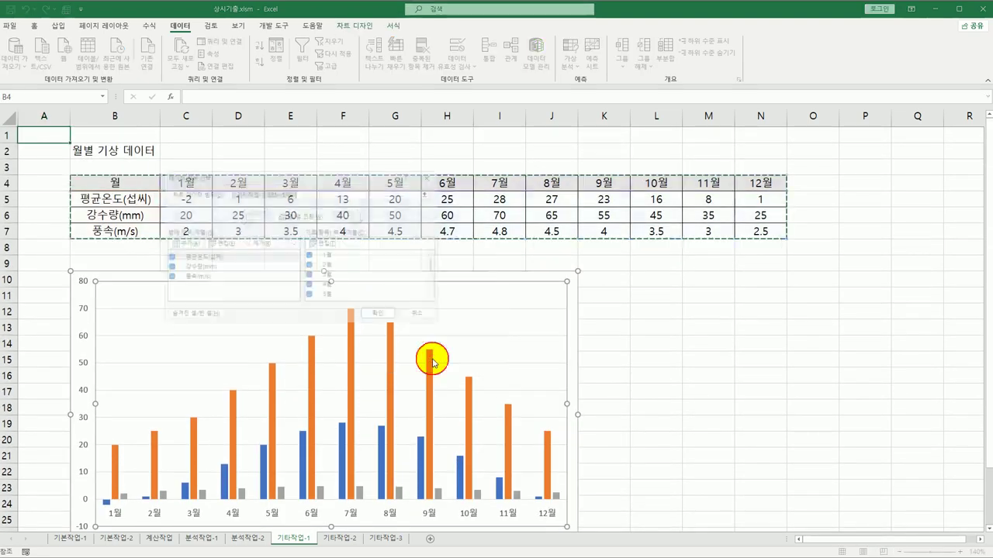
left_click_drag(304, 172, 334, 261)
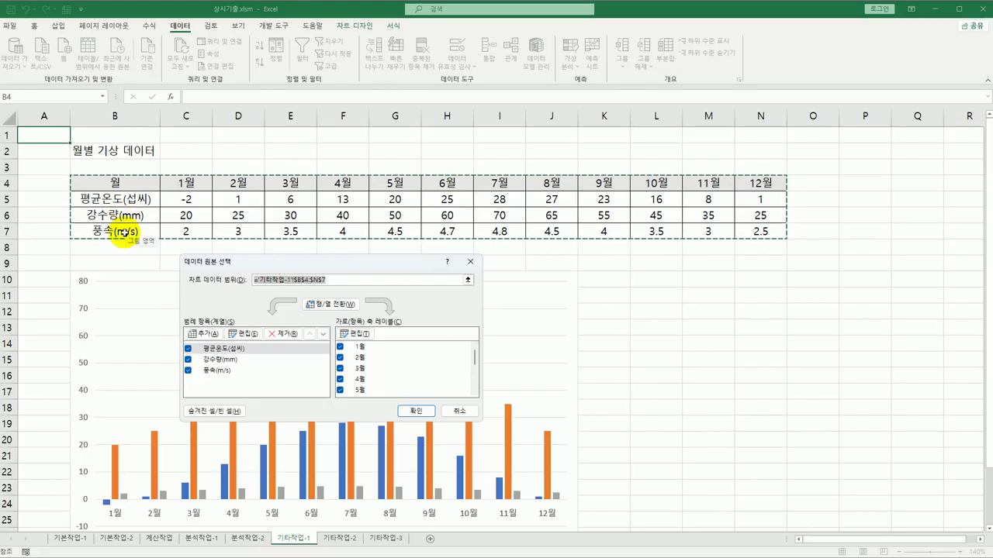
left_click_drag(117, 179, 742, 202)
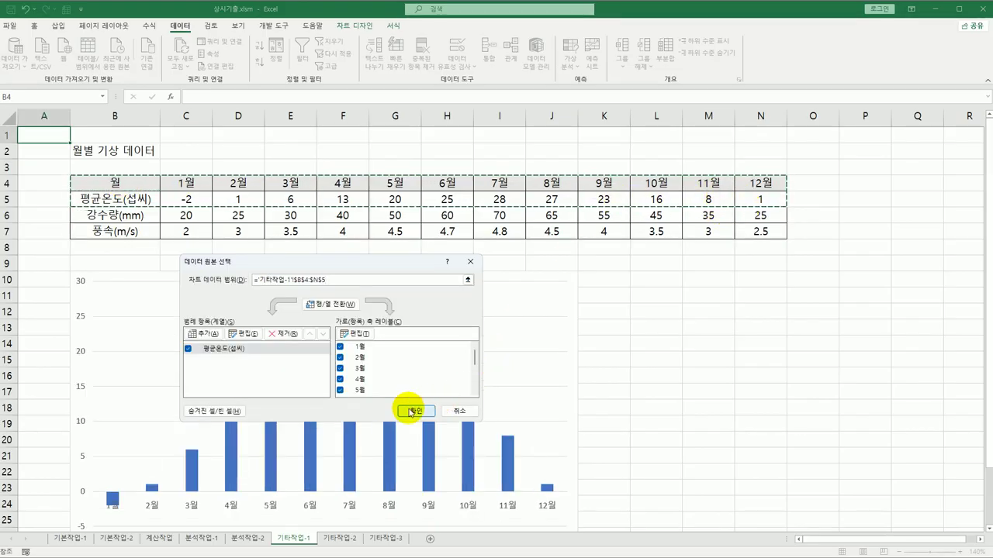
left_click(415, 411)
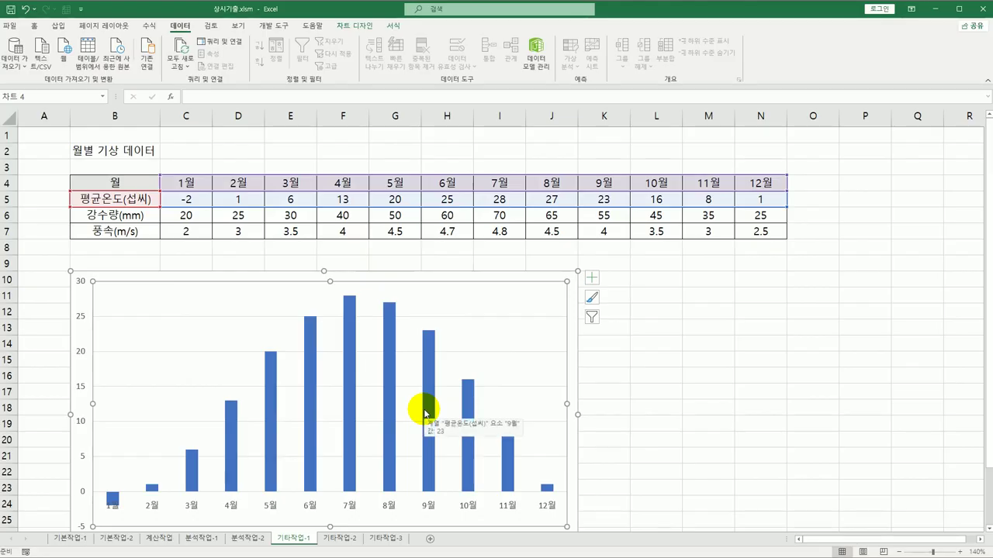
Change the 평균온도 chart's type to 채워진 방사형 from the 방사형 category
right_click(347, 315)
left_click(397, 354)
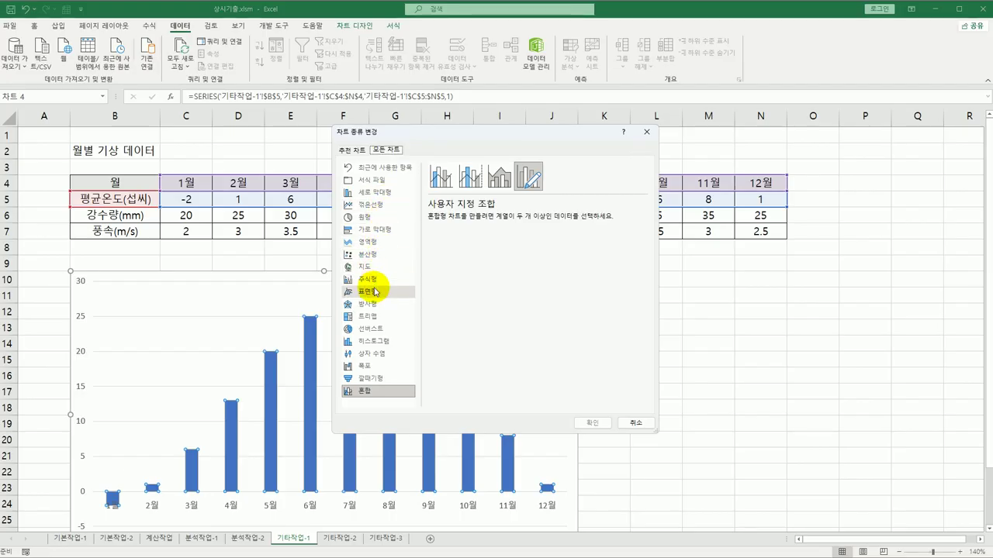
left_click(372, 302)
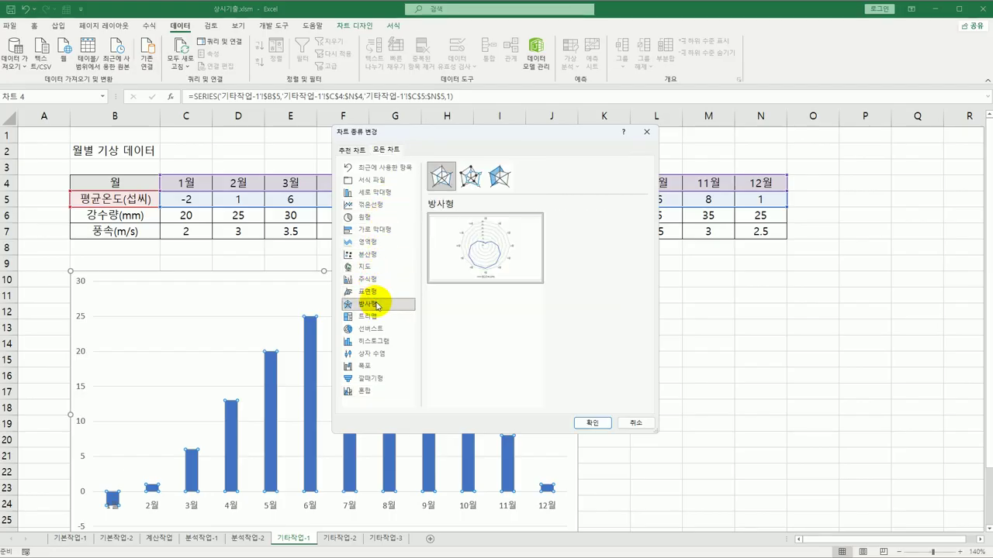
left_click(501, 183)
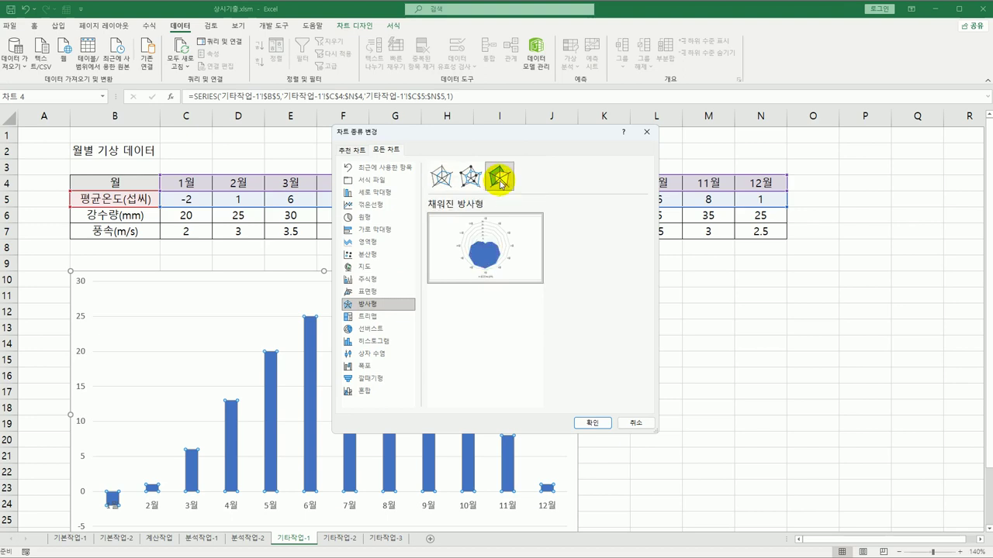
left_click(590, 423)
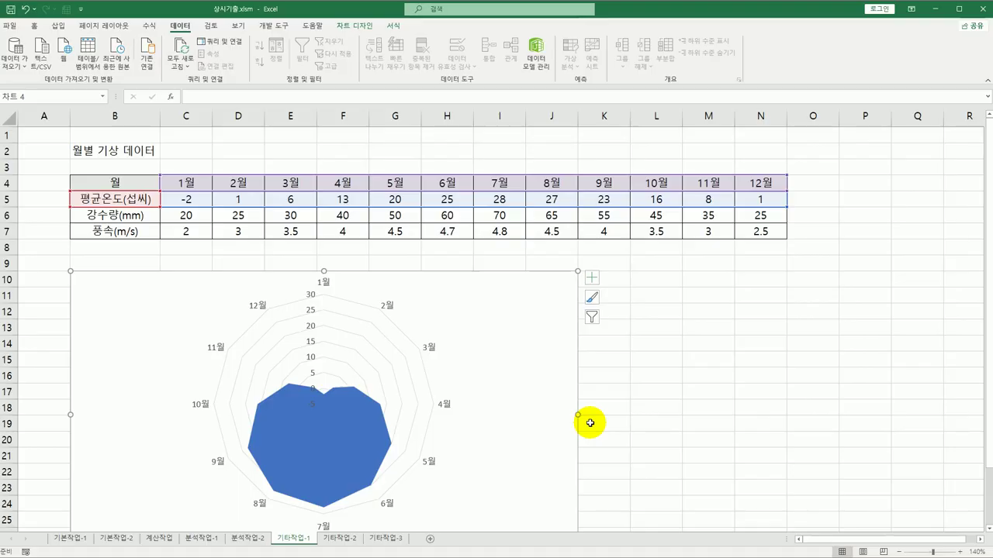
Add a chart title and link it to cell B2, 월별 기상 데이터
left_click(591, 279)
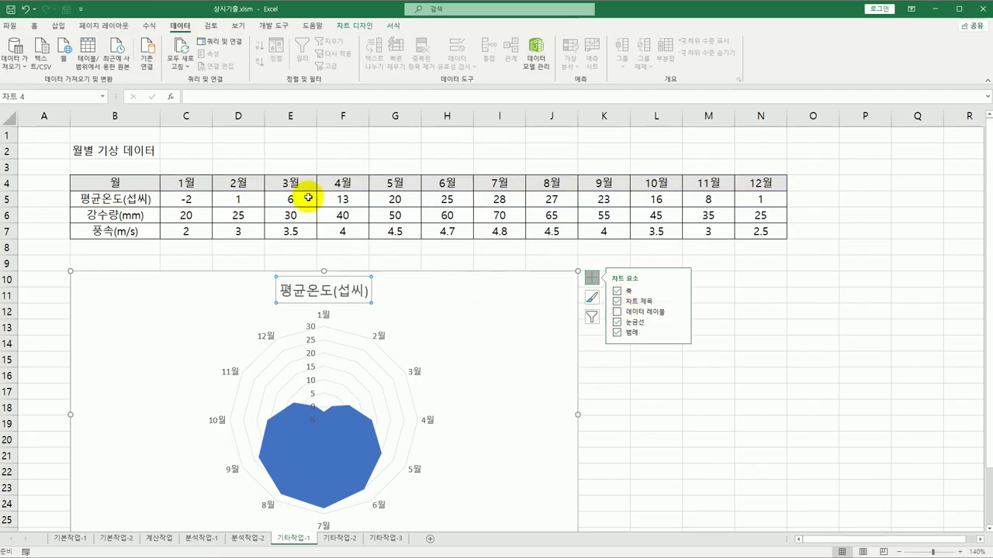
left_click(223, 97)
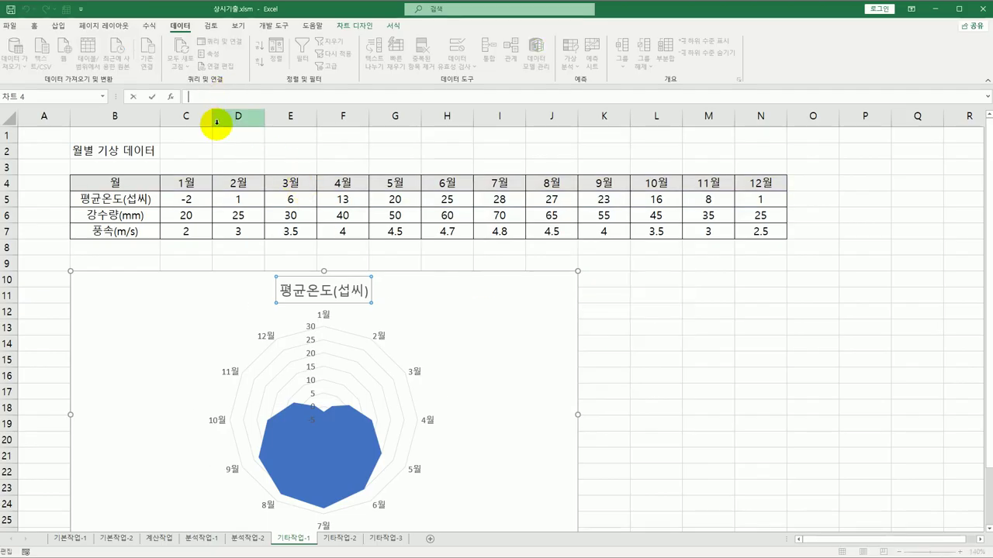
type("=")
left_click(135, 152)
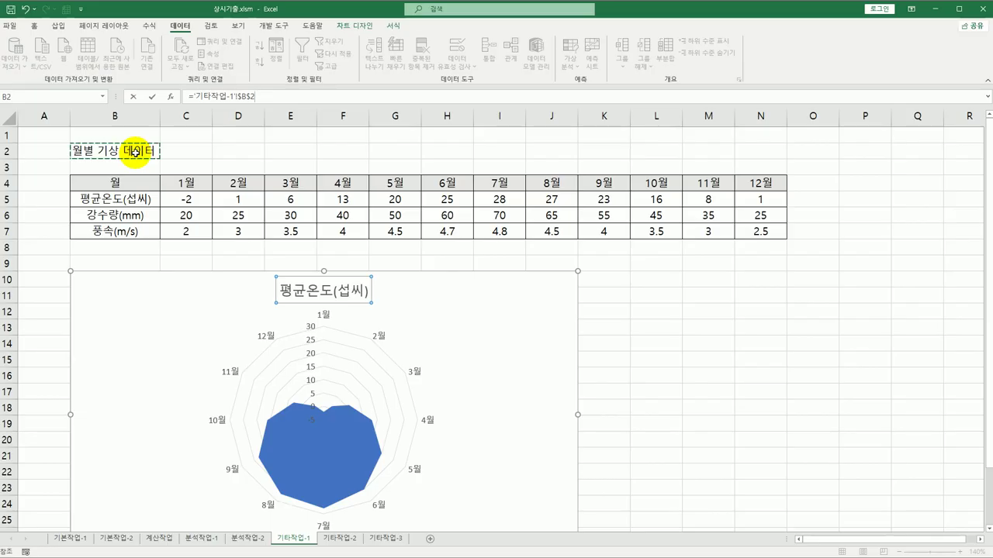
key("Return")
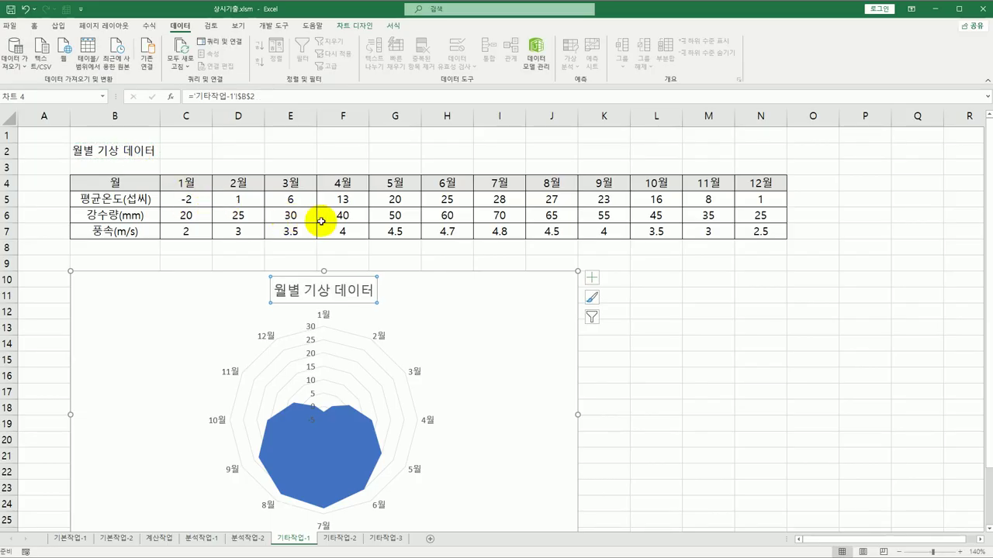
Set the position of the chart's 범례 to 오른쪽
left_click(591, 277)
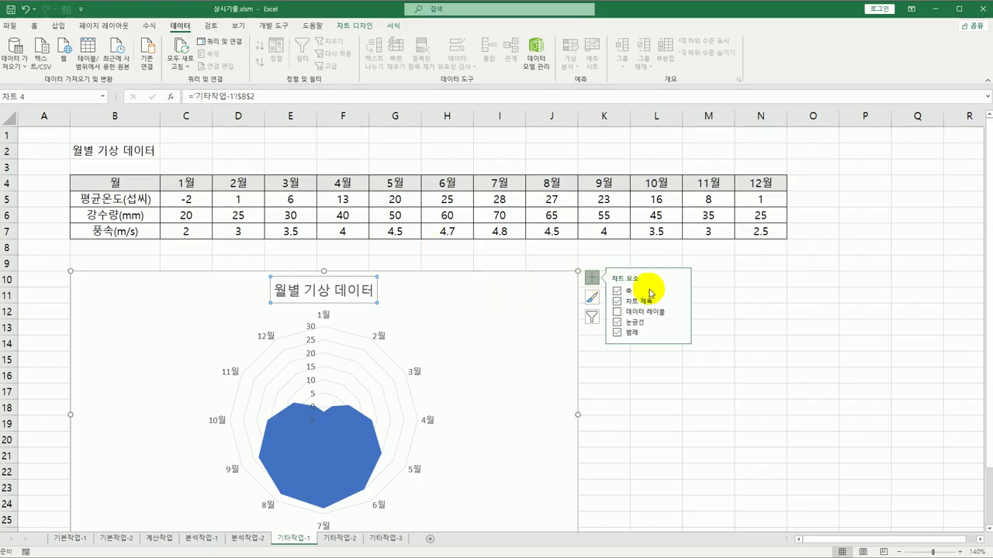
left_click(679, 332)
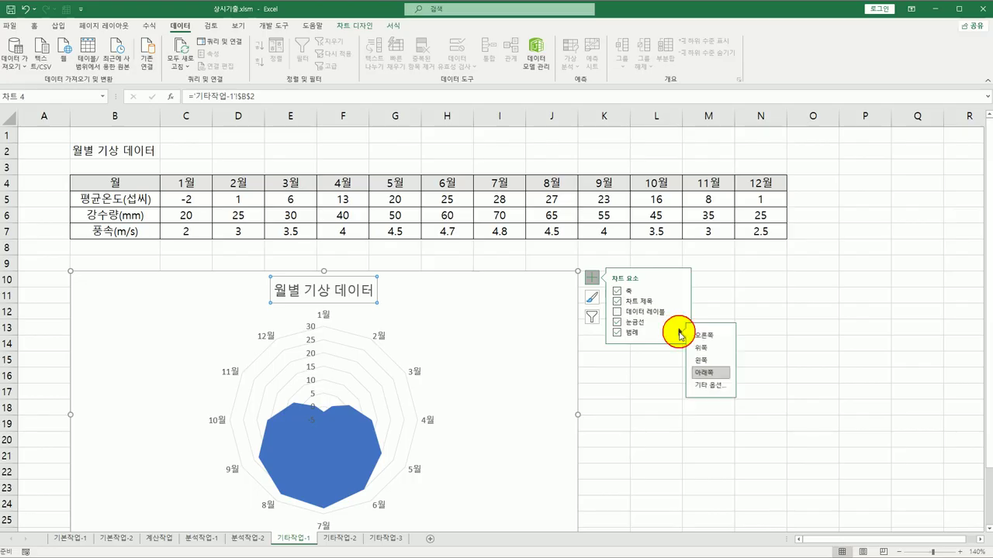
left_click(727, 335)
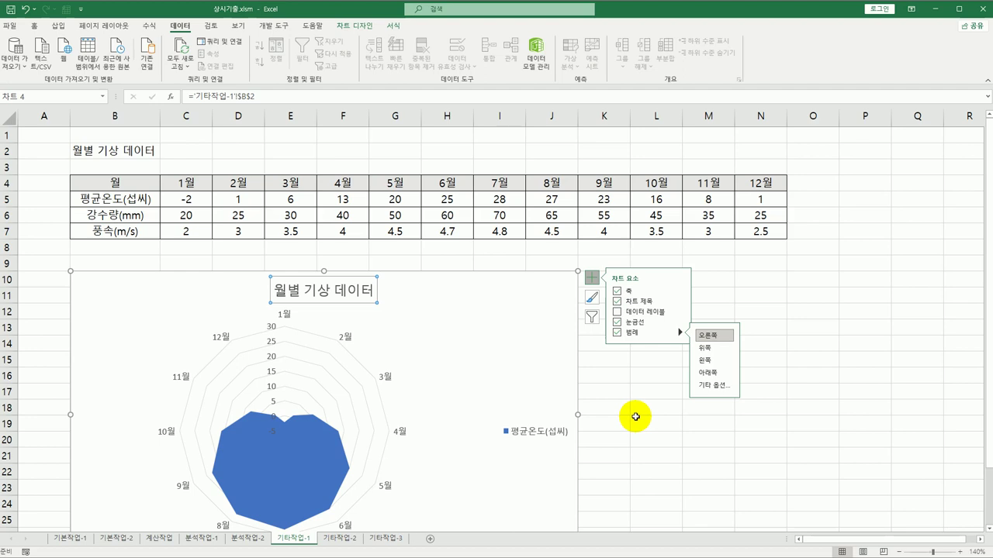
Add 기본 보조 가로 gridlines to the 월별 기상 데이터 radar chart
left_click(680, 321)
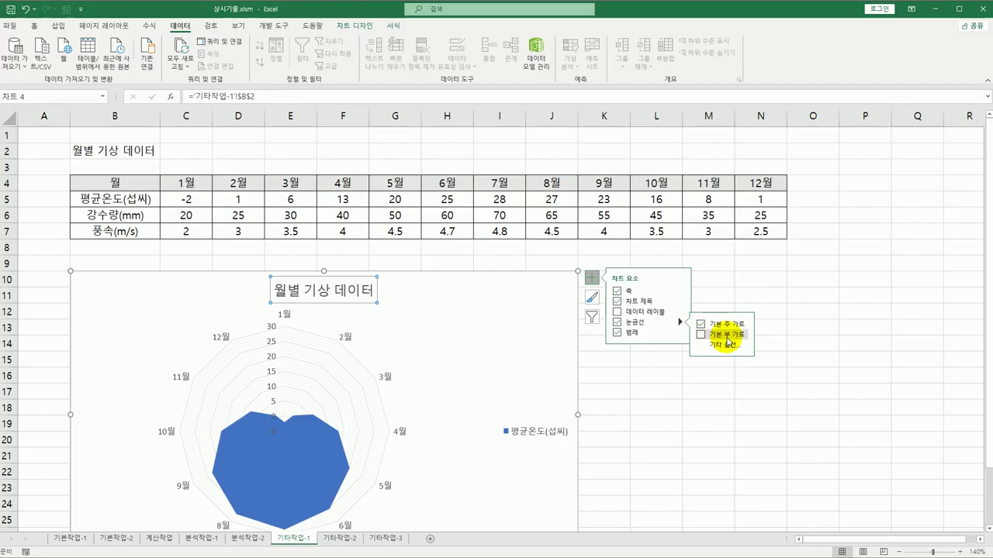
left_click(359, 27)
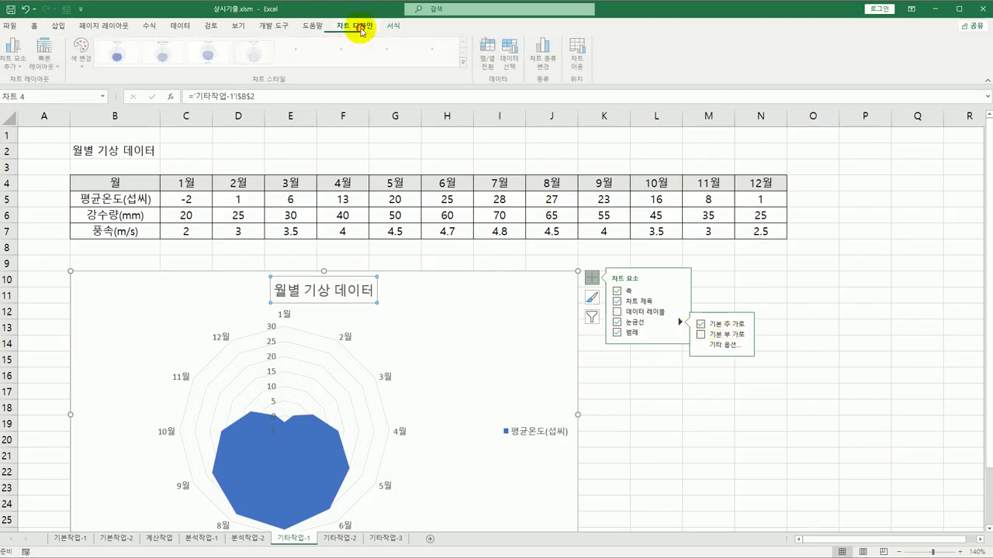
left_click(14, 59)
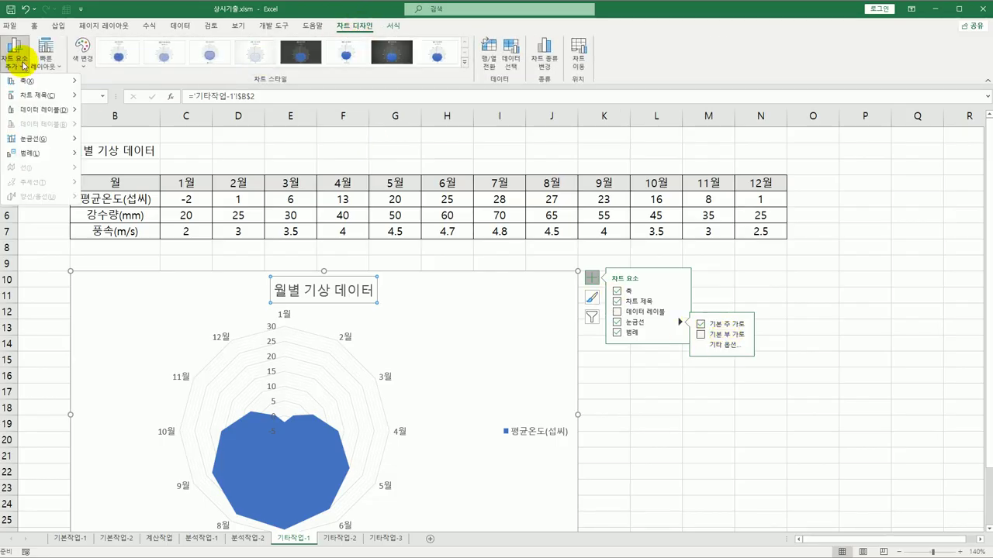
mouse_move(56, 138)
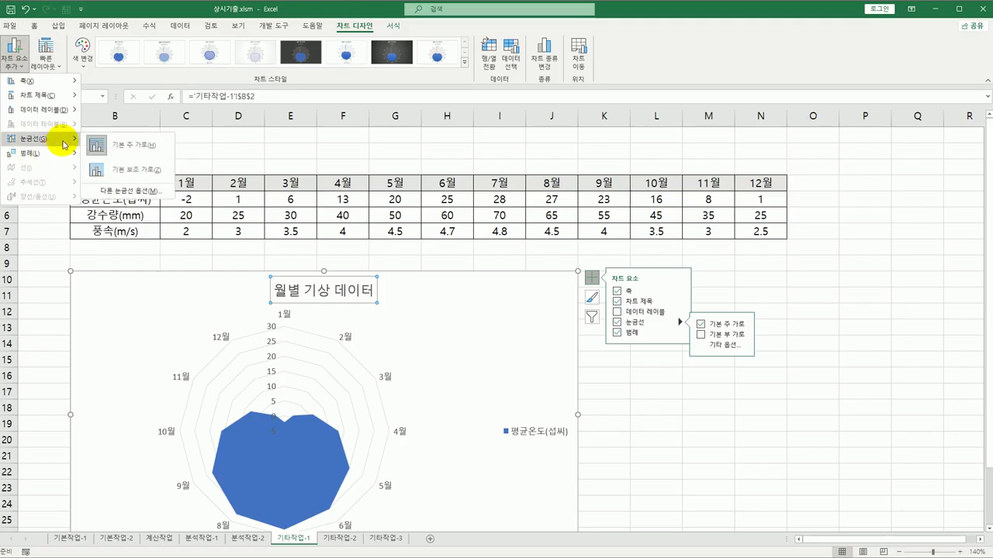
left_click(130, 176)
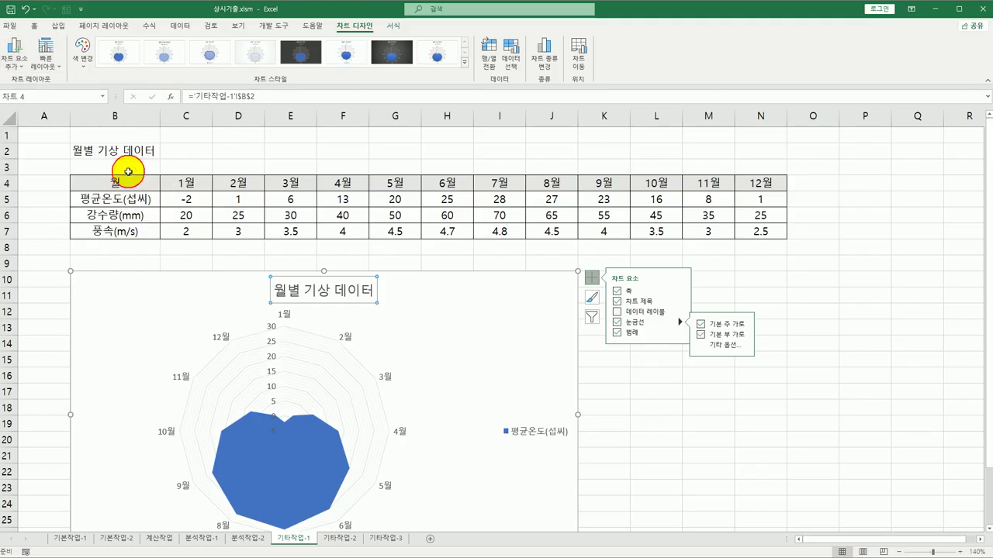
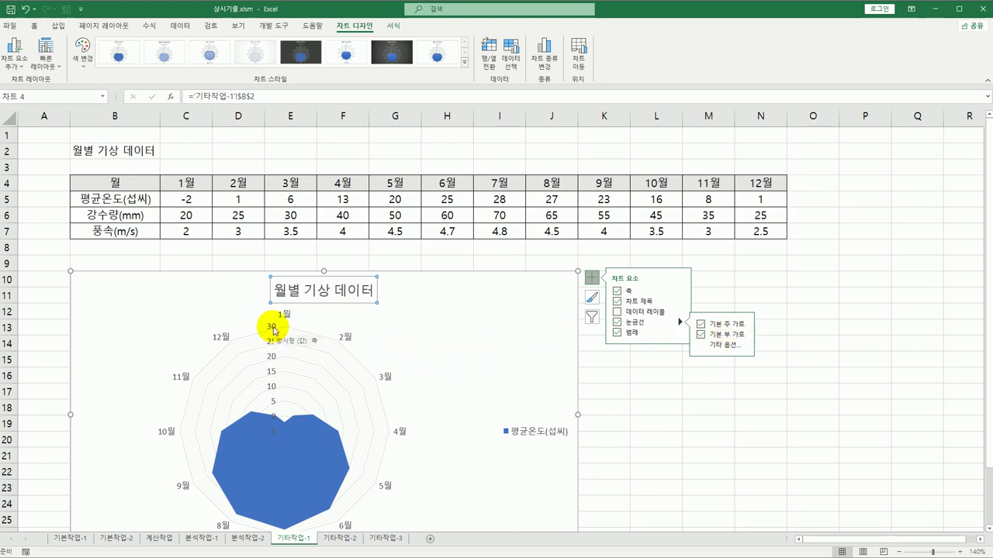
Set the label position (레이블 위치) of the radar chart's value axis to 없음
left_click(273, 331)
right_click(273, 331)
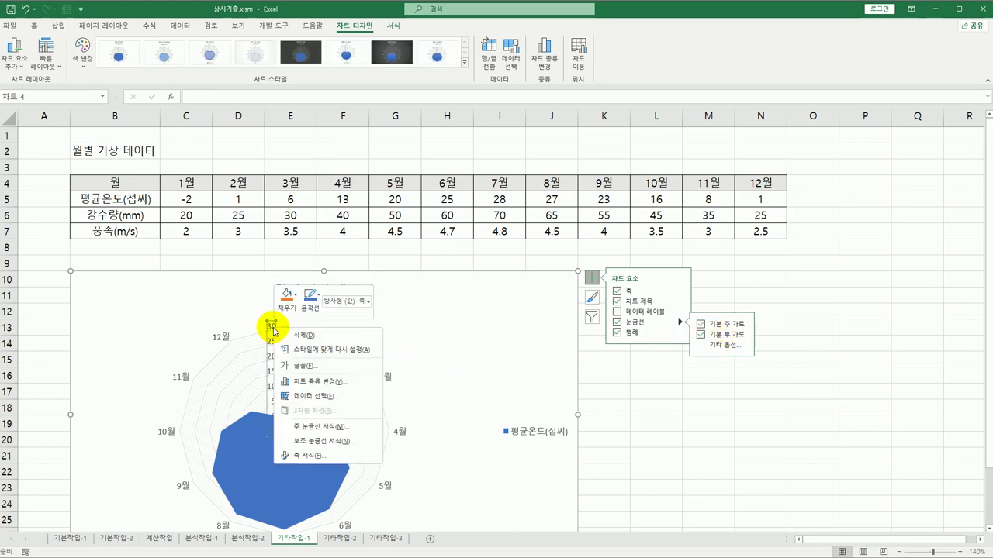
left_click(325, 457)
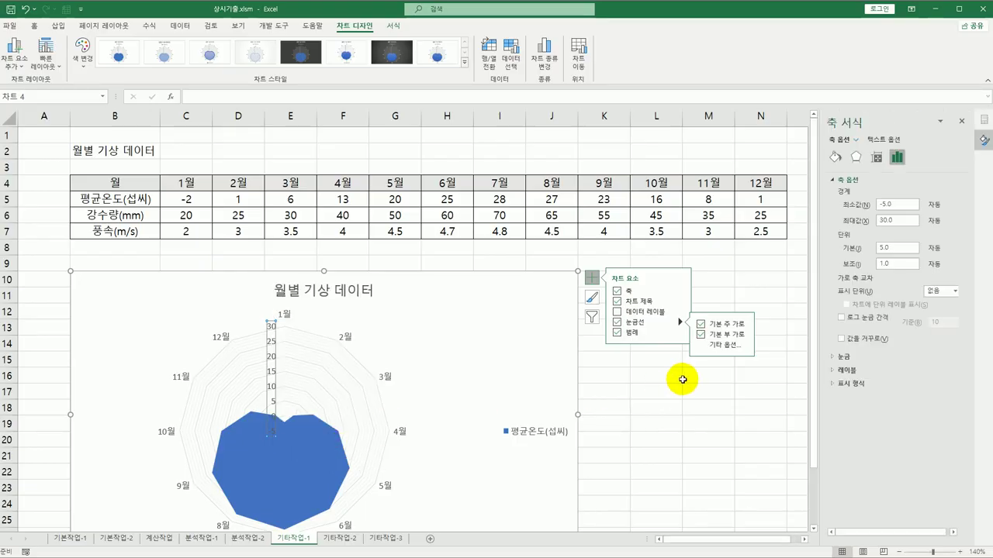
left_click(852, 372)
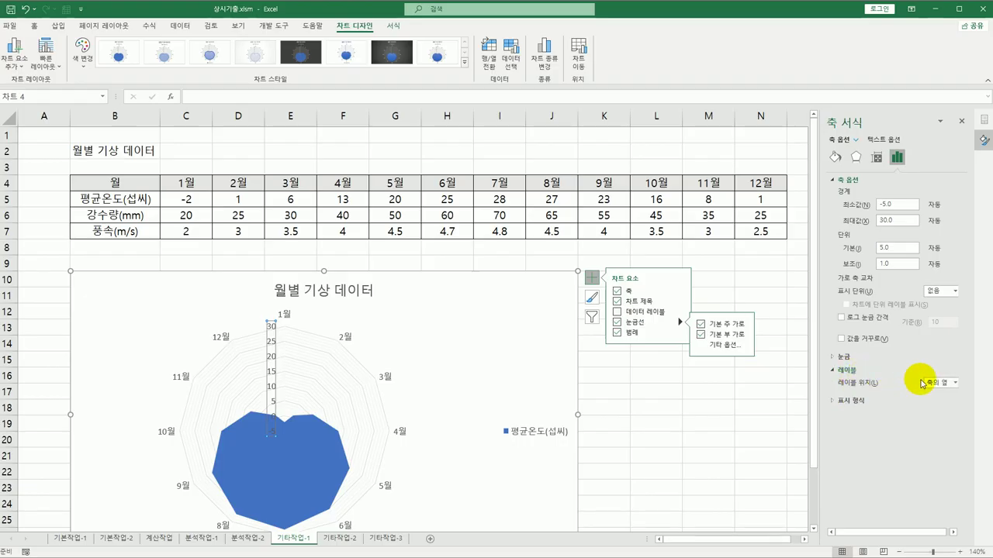
left_click(956, 386)
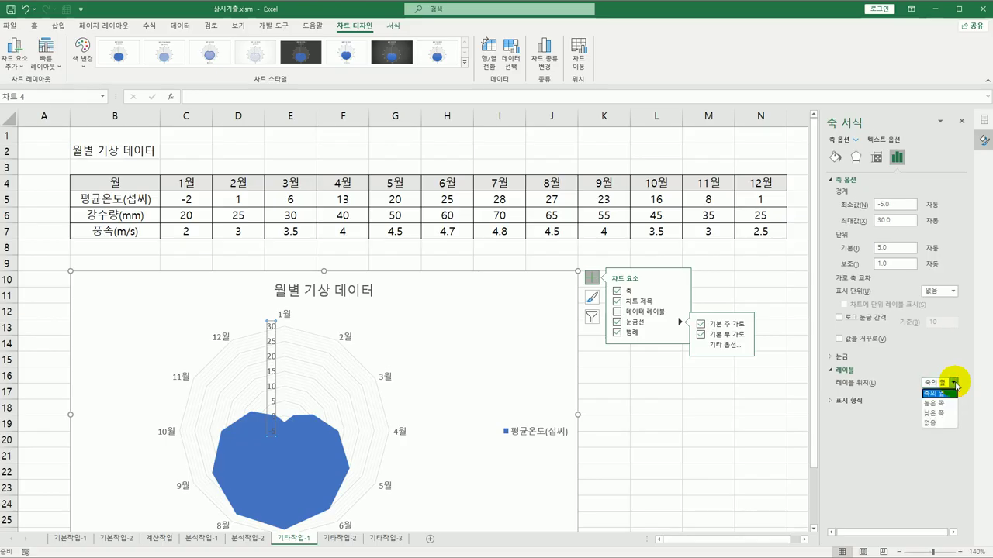
left_click(936, 426)
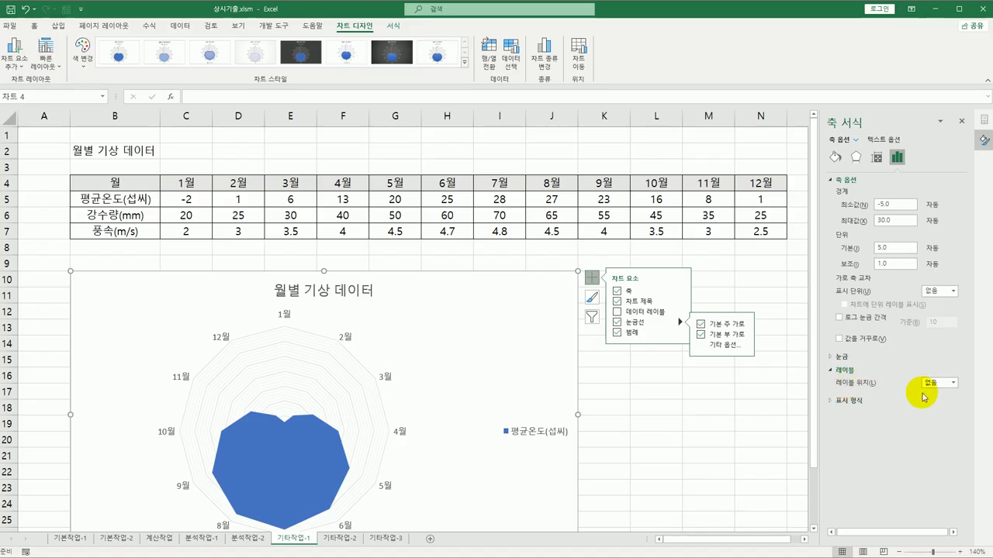
Set the value axis maximum (최대값) to 40
double_click(884, 220)
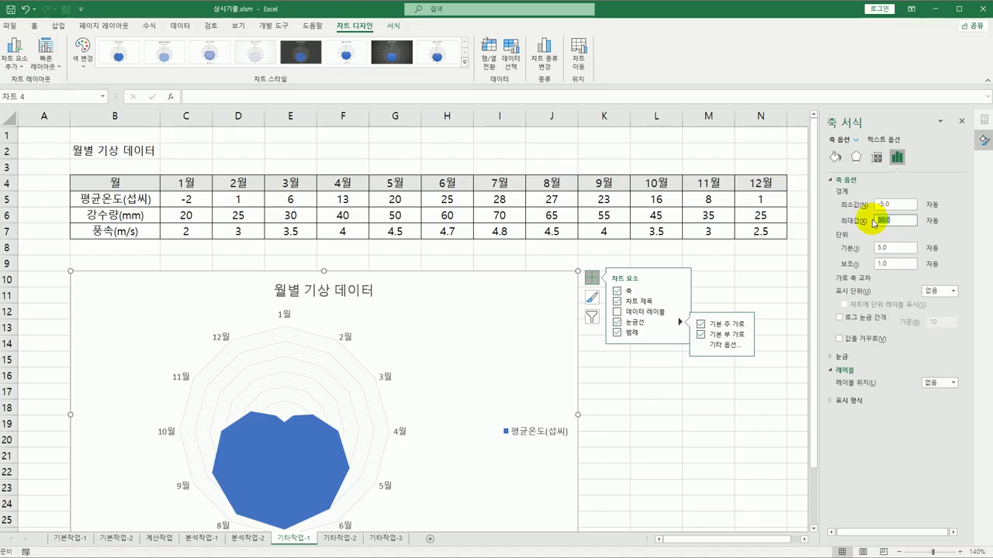
type("40")
key("Return")
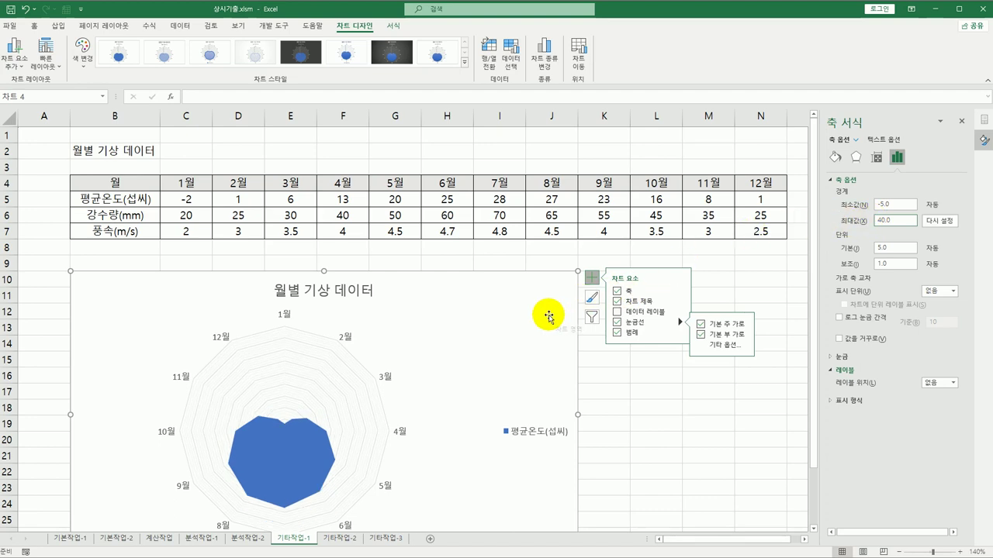
Add data callouts (데이터 설명선) to the 평균온도(섭씨) series and exclude 항목 이름 so only 값 is shown
left_click(294, 425)
right_click(295, 425)
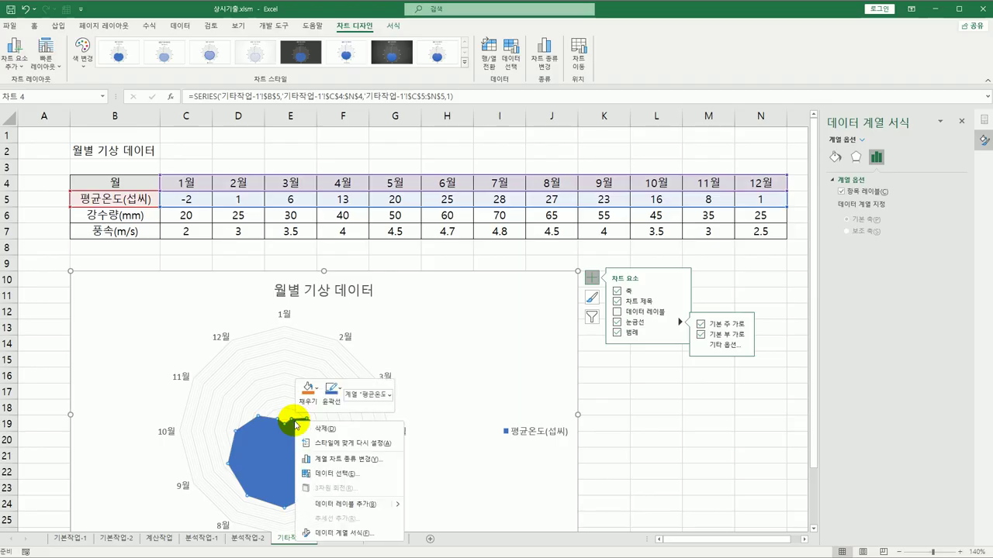
mouse_move(397, 509)
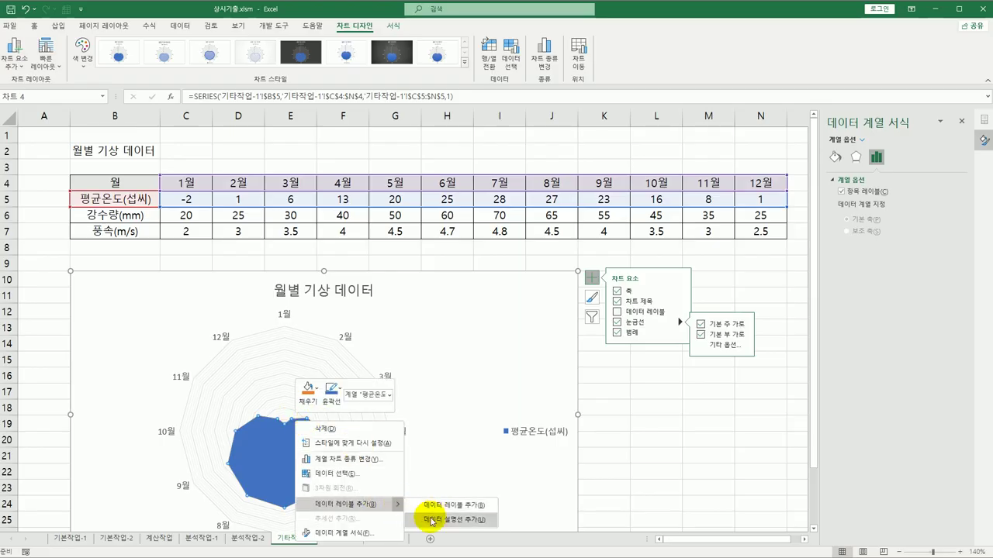
left_click(431, 519)
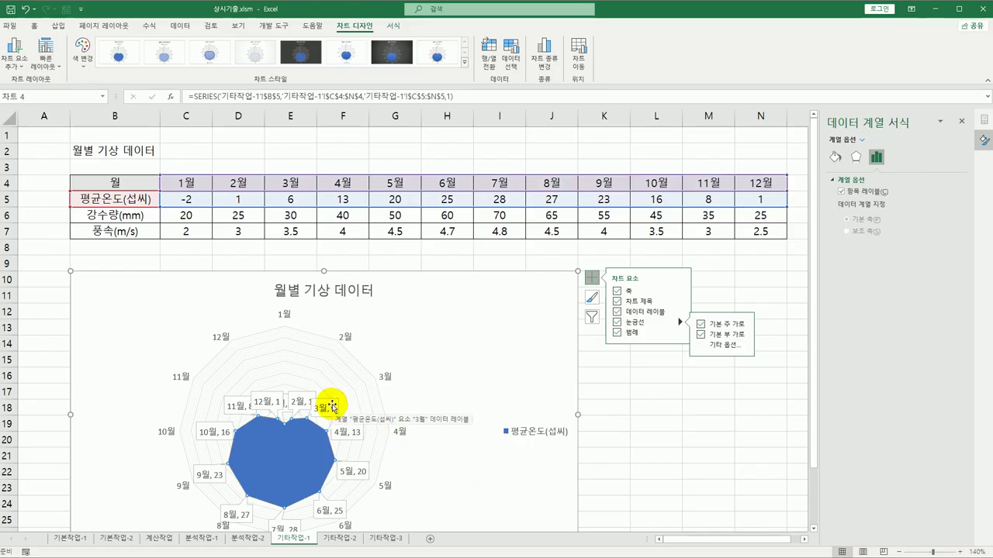
left_click(332, 406)
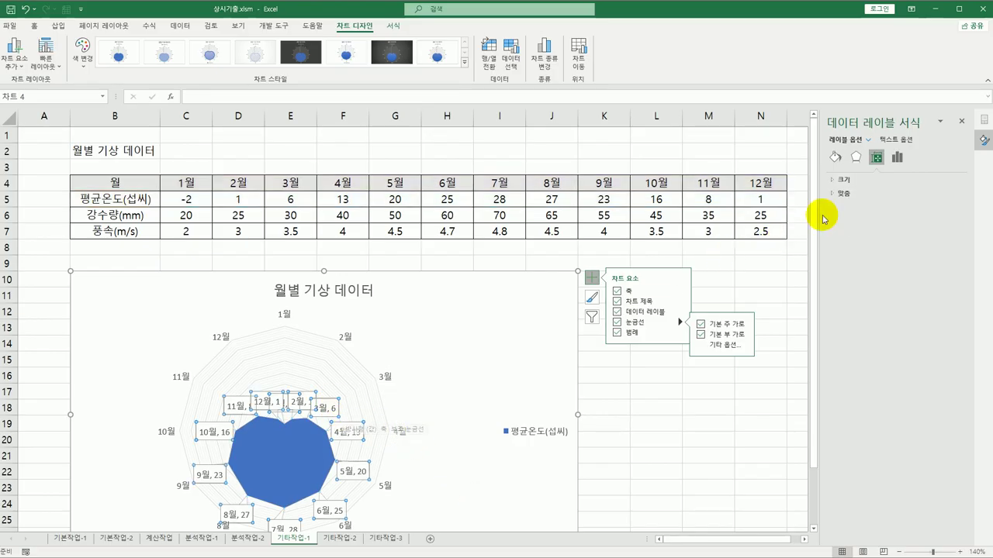
left_click(897, 157)
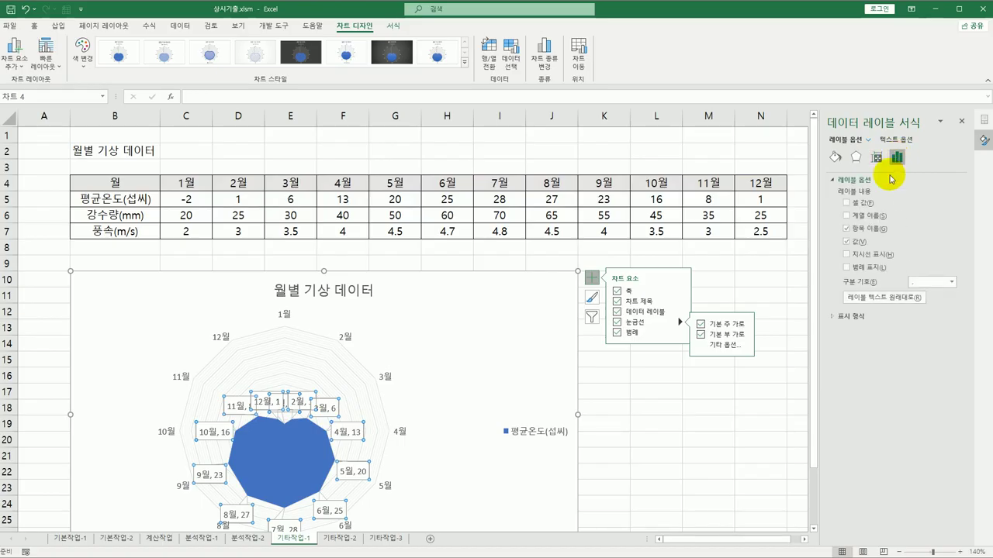
left_click(847, 229)
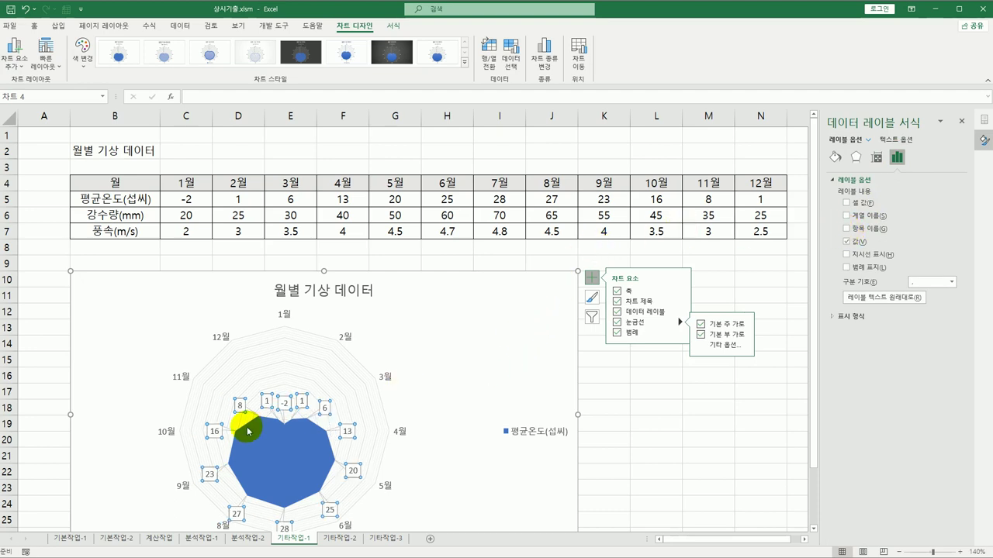
left_click(445, 370)
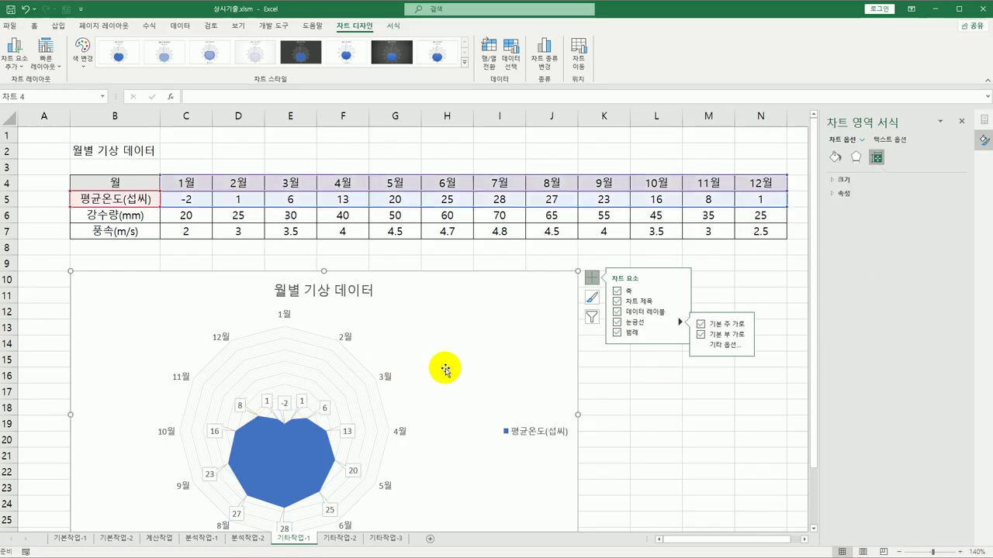
Change the shape of the 평균온도(섭씨) data labels to a rounded rectangular callout
left_click(305, 404)
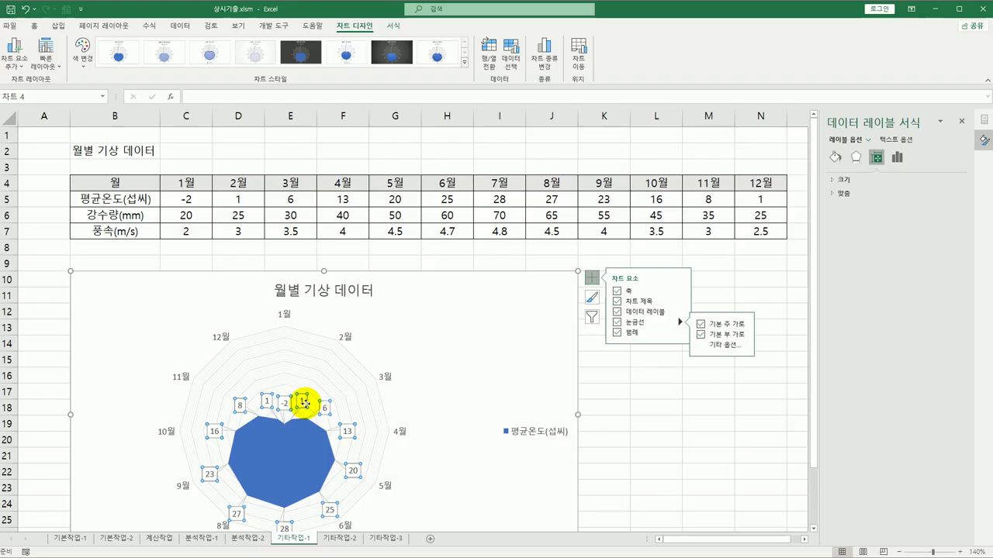
right_click(304, 403)
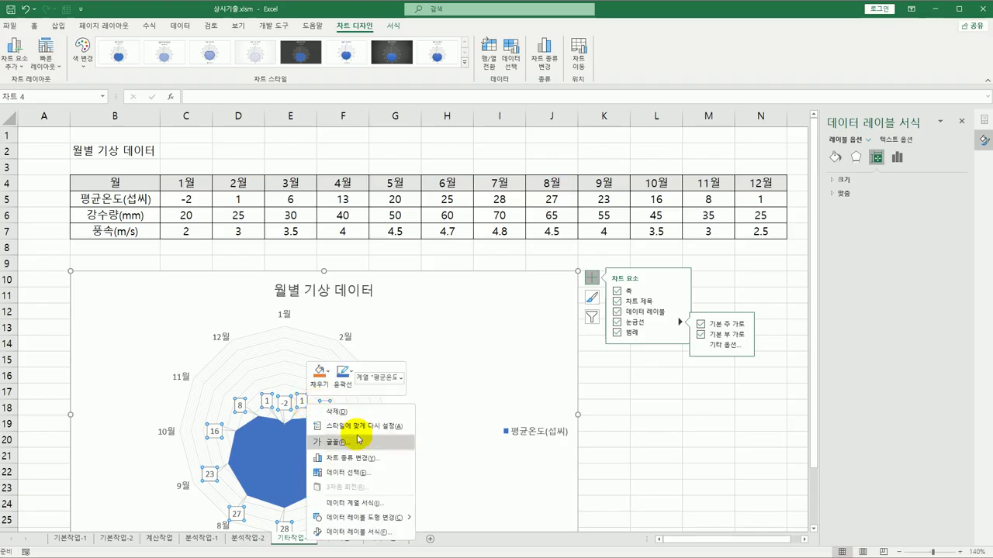
mouse_move(394, 520)
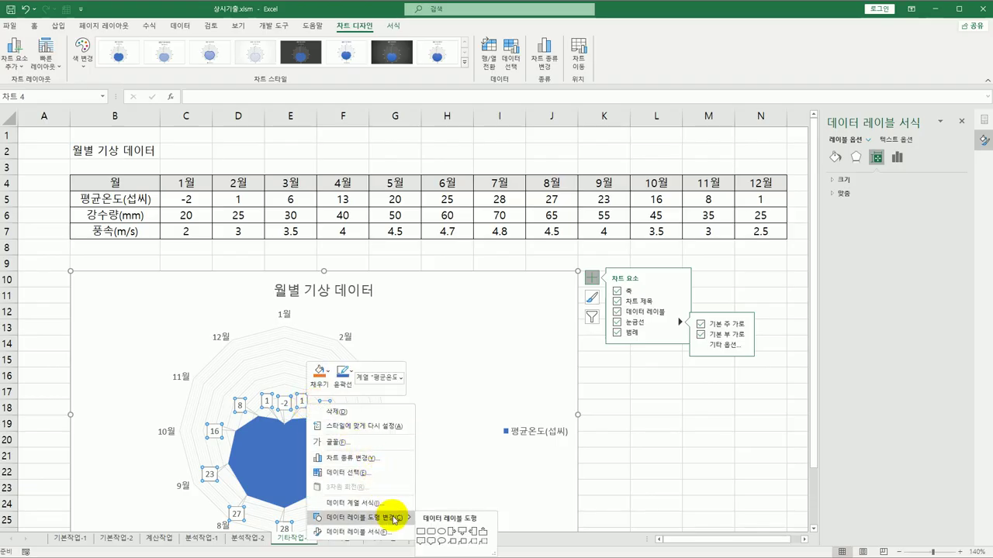
left_click(434, 542)
left_click(483, 383)
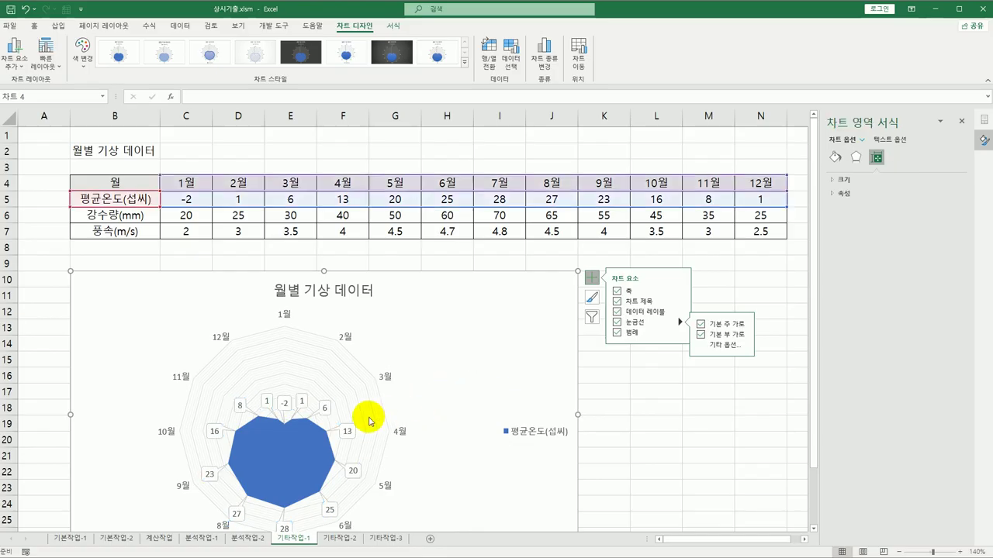
Apply 둥근 모서리 to the chart area's border (테두리)
scroll(481, 384, "down", 3)
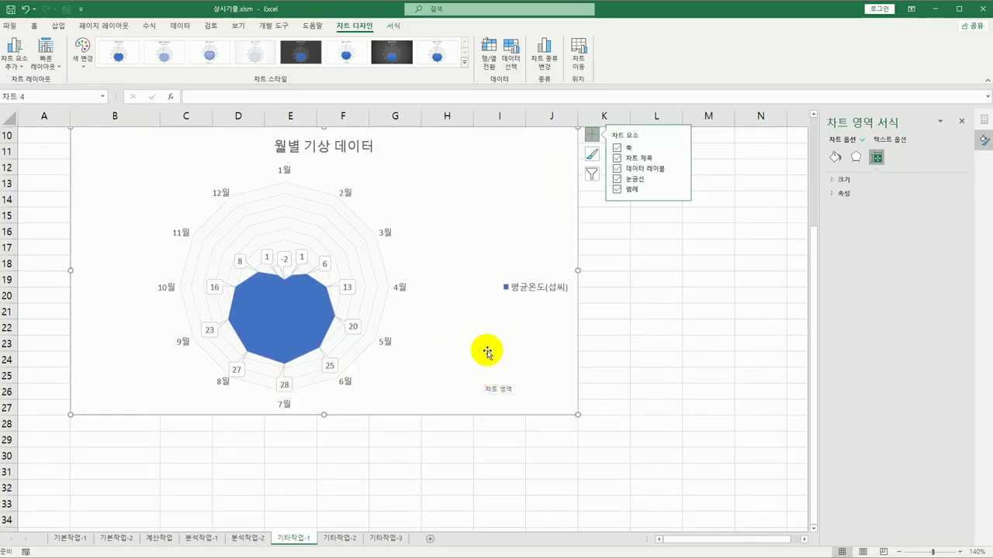
left_click(813, 116)
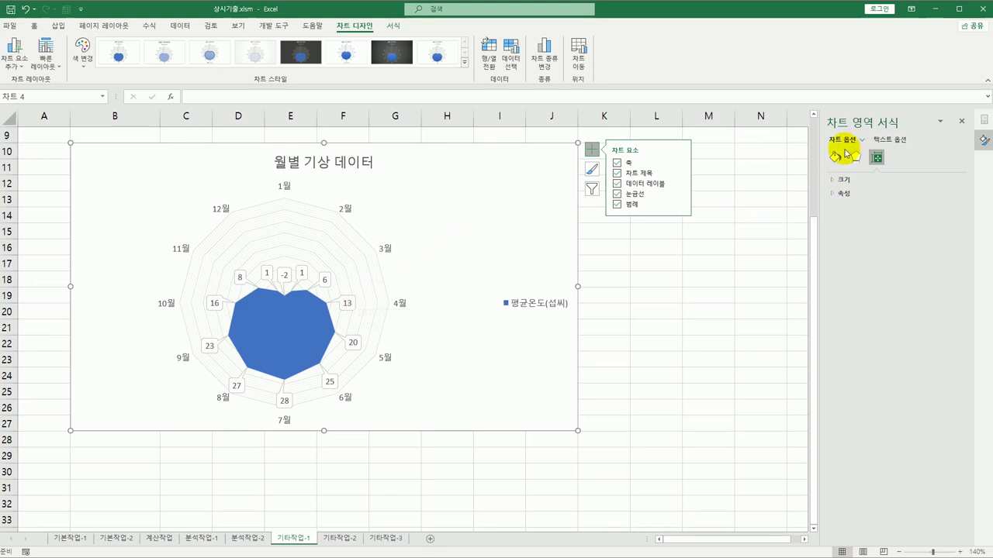
left_click(836, 158)
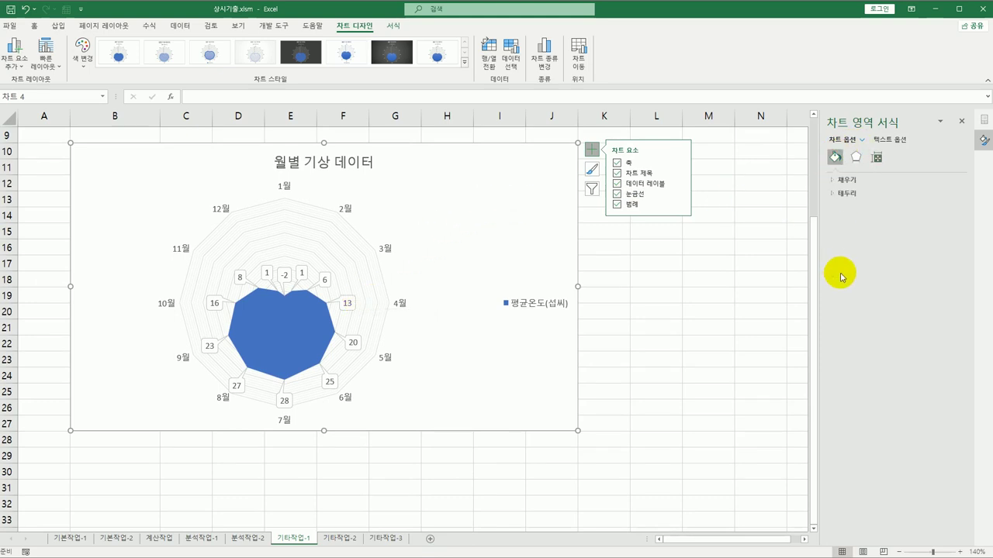
left_click(843, 194)
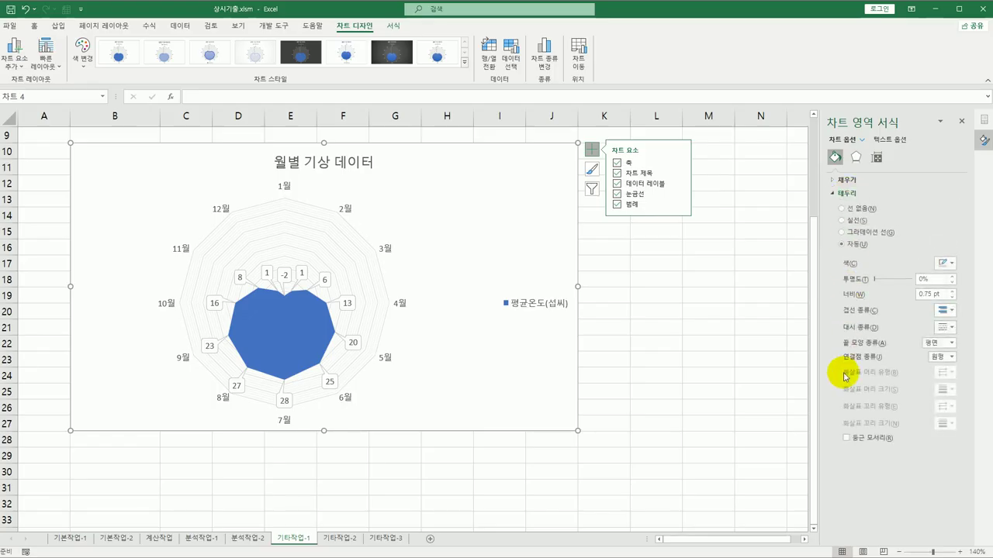
left_click(849, 438)
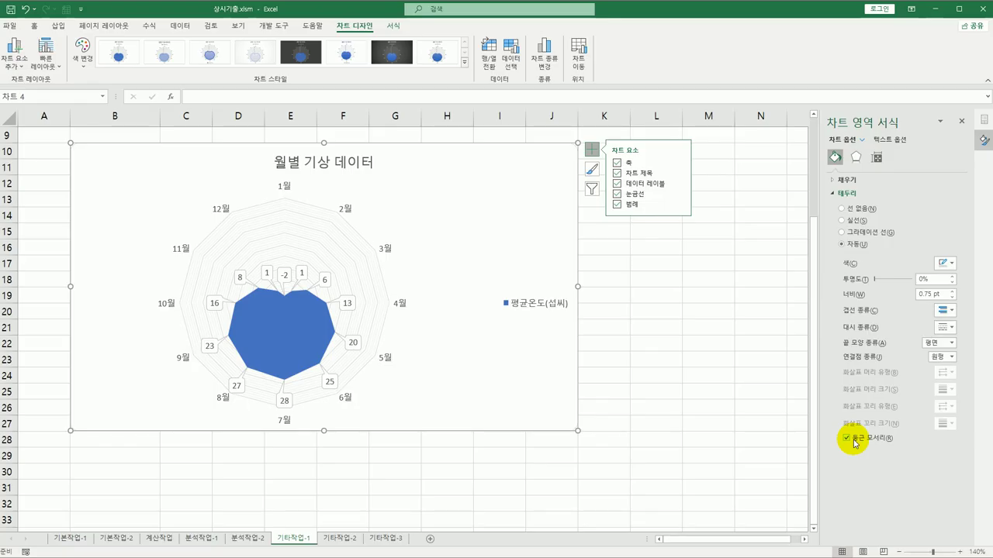
Give the chart area the outer (바깥쪽) shadow preset offset to the lower right
left_click(856, 158)
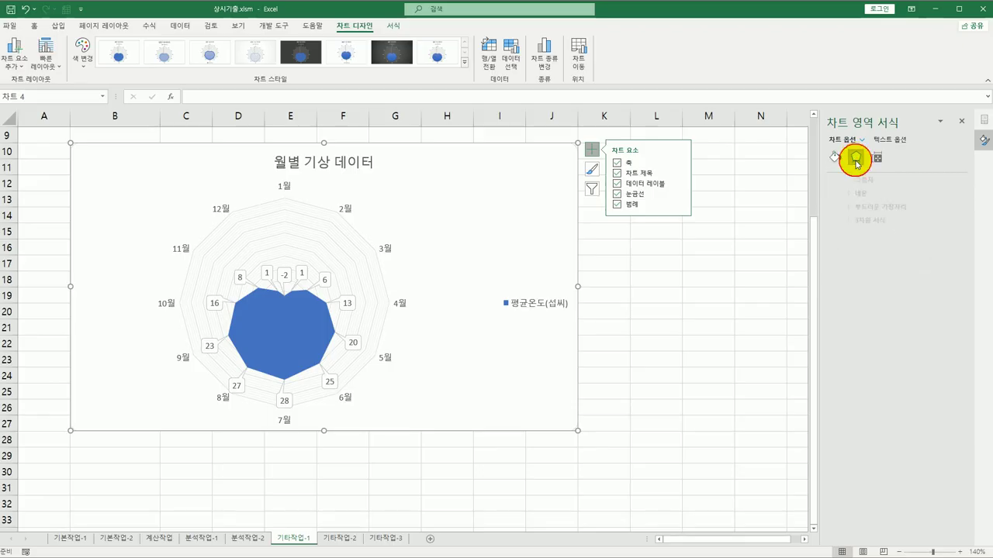
left_click(847, 179)
left_click(945, 195)
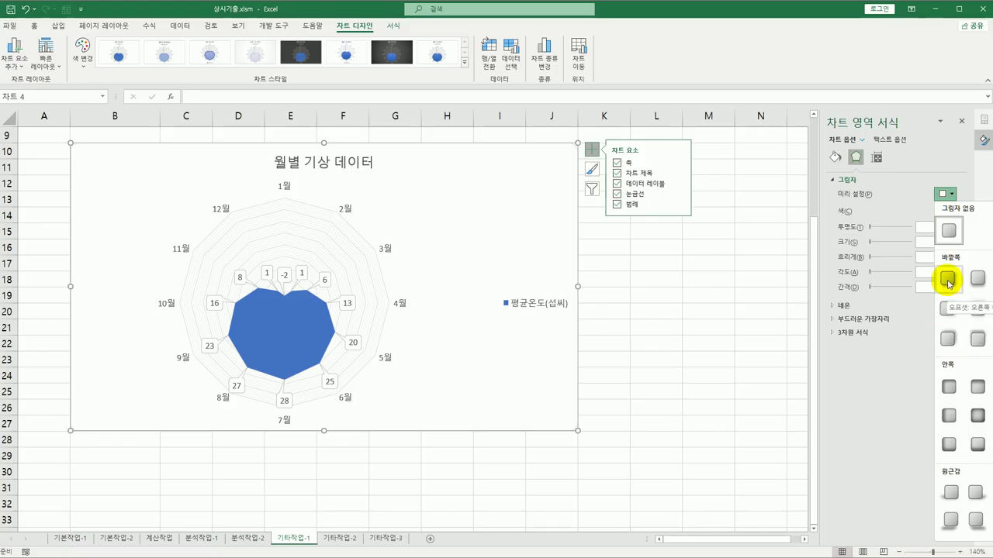
left_click(947, 279)
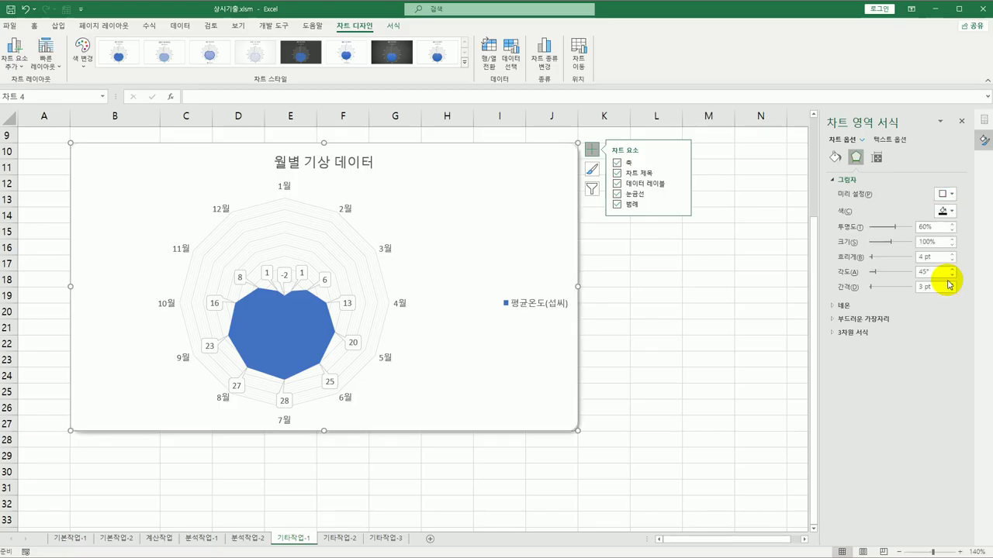
left_click(658, 459)
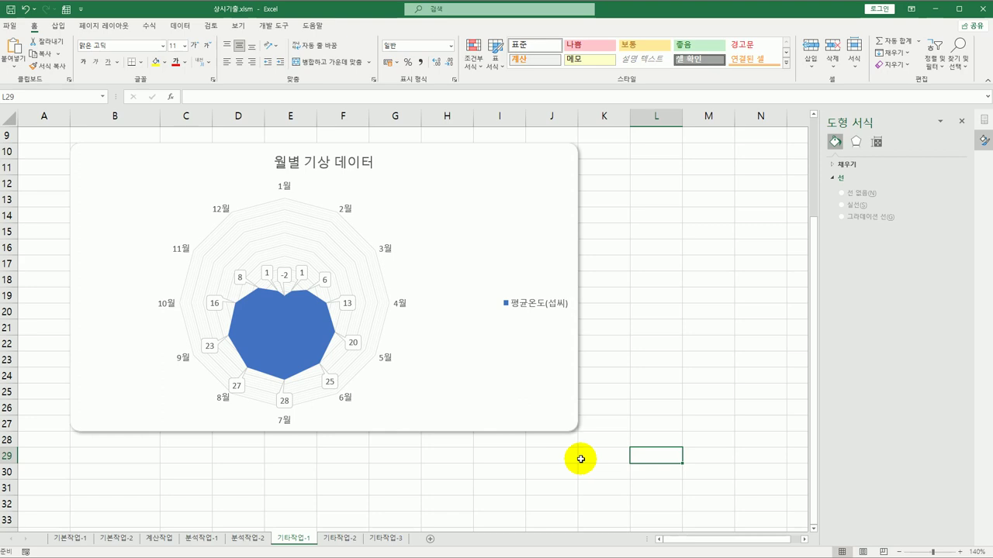
Go to the 기타작업-2 sheet with the 약품 관리 자료 table and close the 도형 서식 pane
left_click(357, 536)
left_click(621, 378)
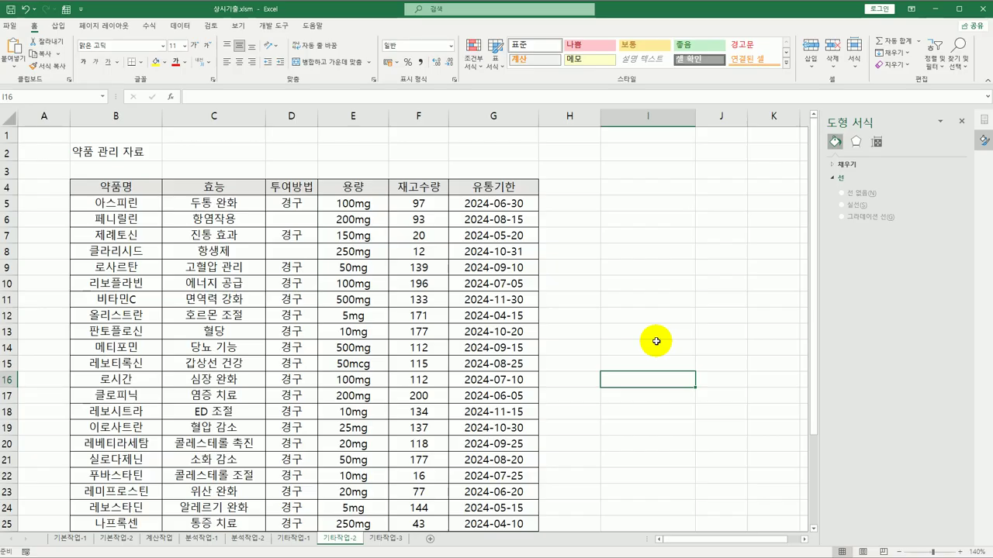
left_click(963, 122)
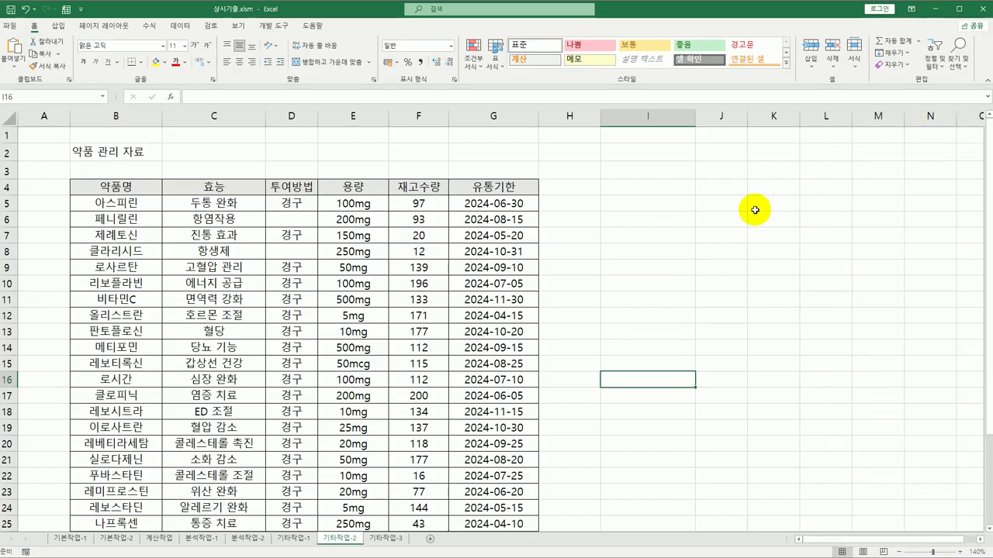
Insert a form-control button (단추) covering cells I4:I5 on the 기타작업-2 sheet
left_click(701, 255)
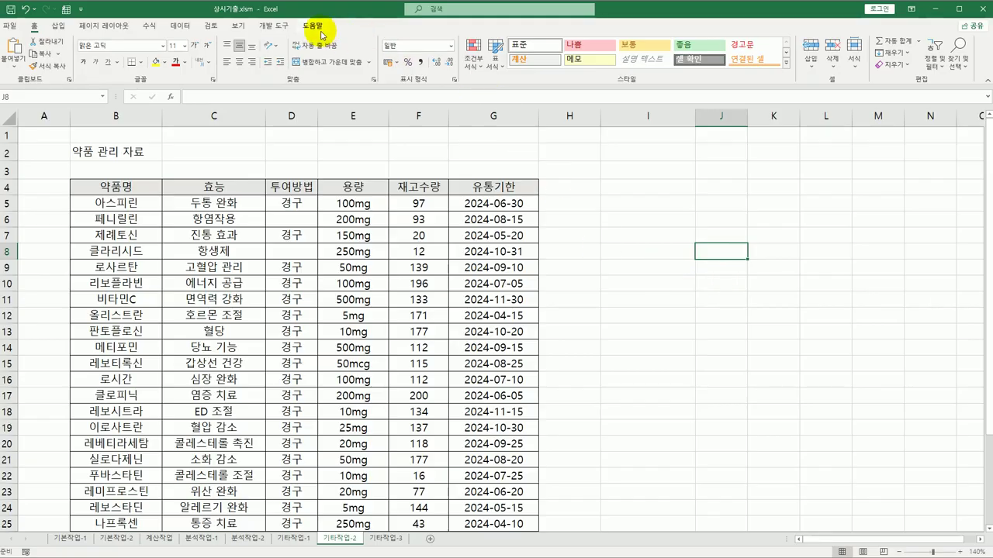
left_click(287, 30)
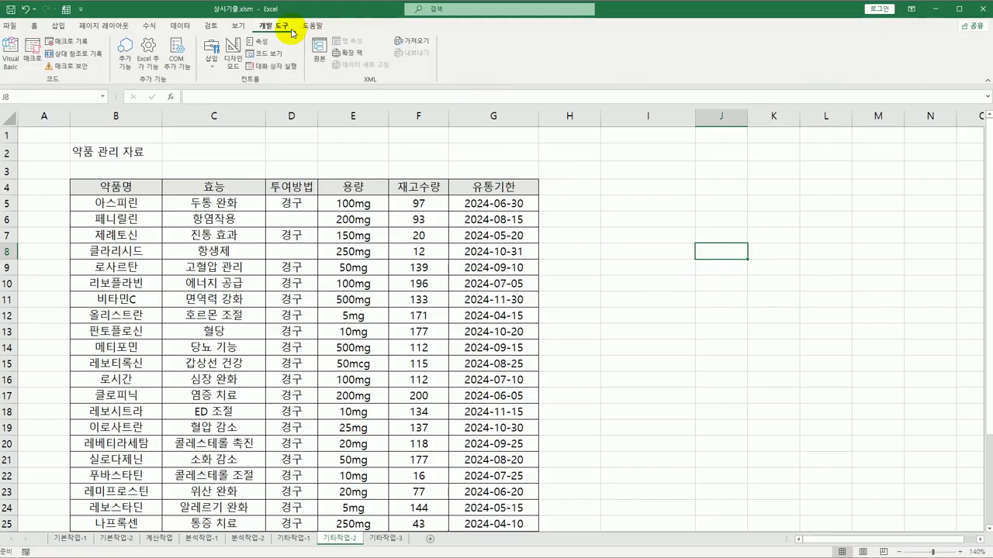
left_click(209, 55)
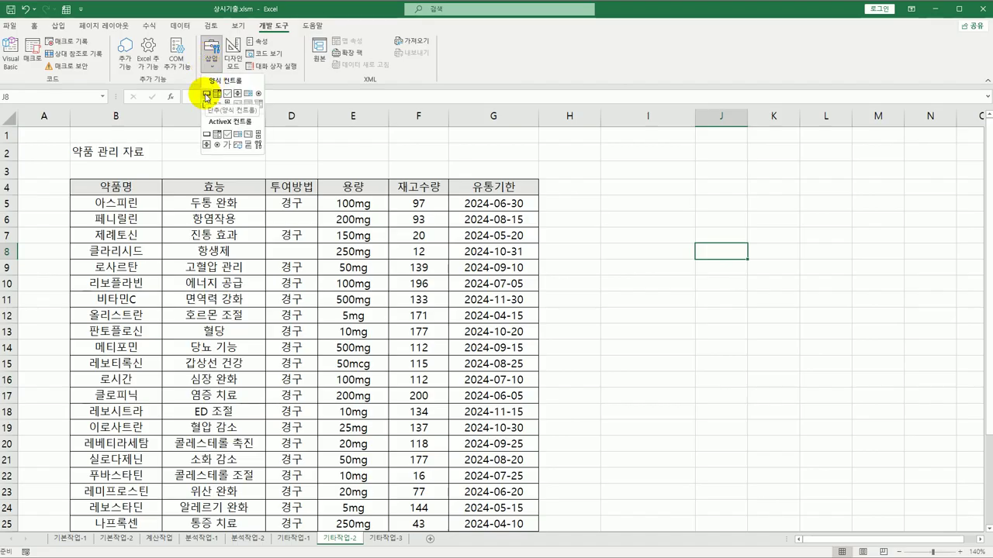
left_click(207, 94)
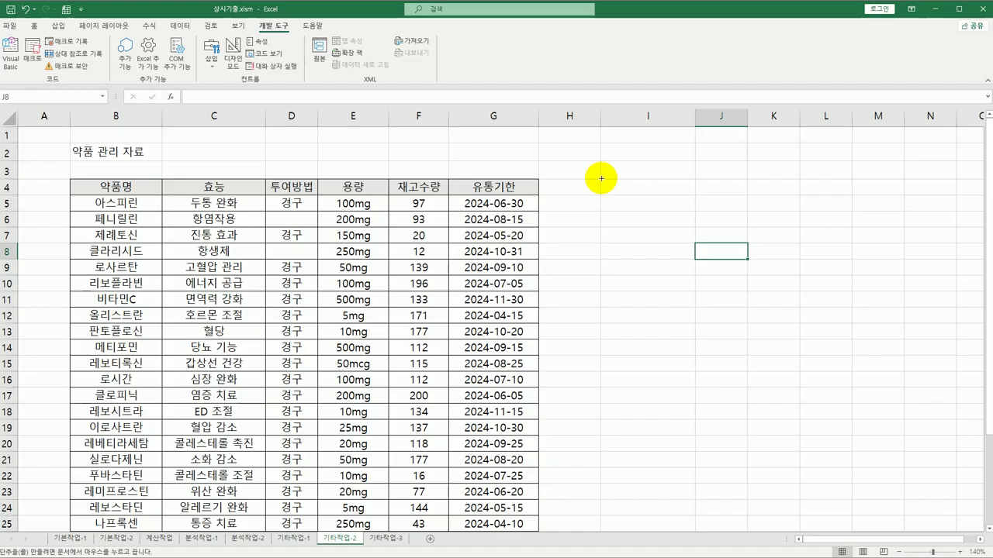
left_click_drag(601, 178, 647, 206)
Name the new button's macro 서식적용 and start recording it in the current workbook (현재 통합 문서)
left_click_drag(332, 218, 579, 231)
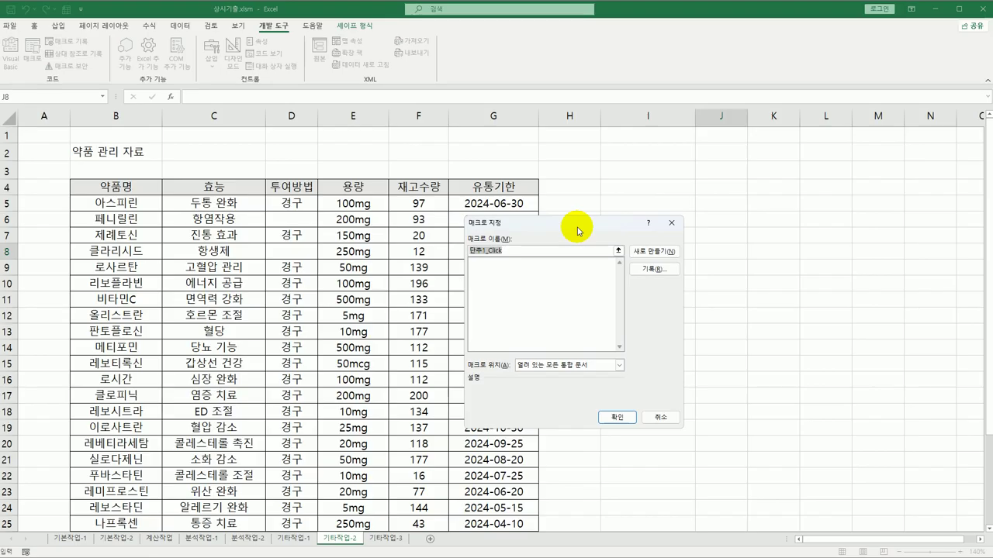
type("서식적용")
left_click(640, 271)
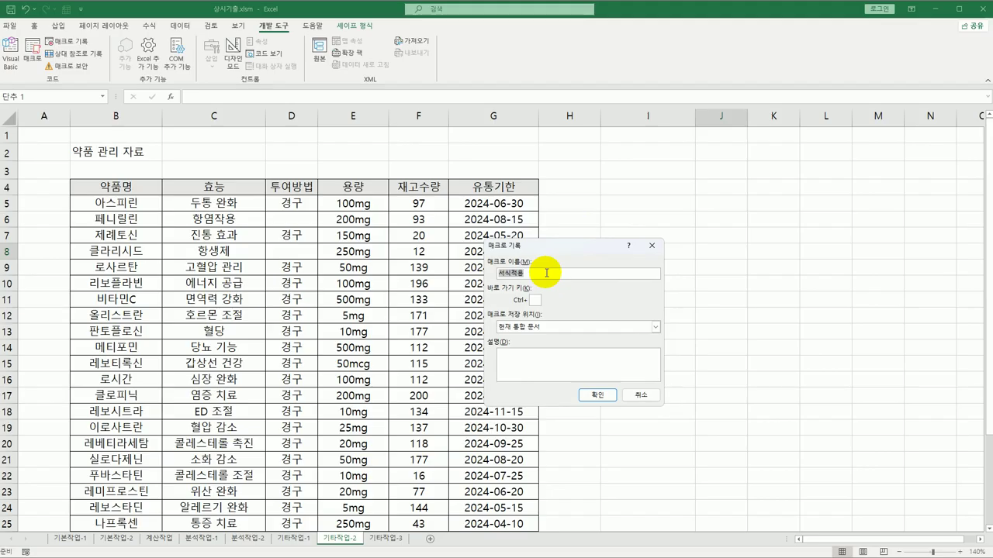
left_click(596, 395)
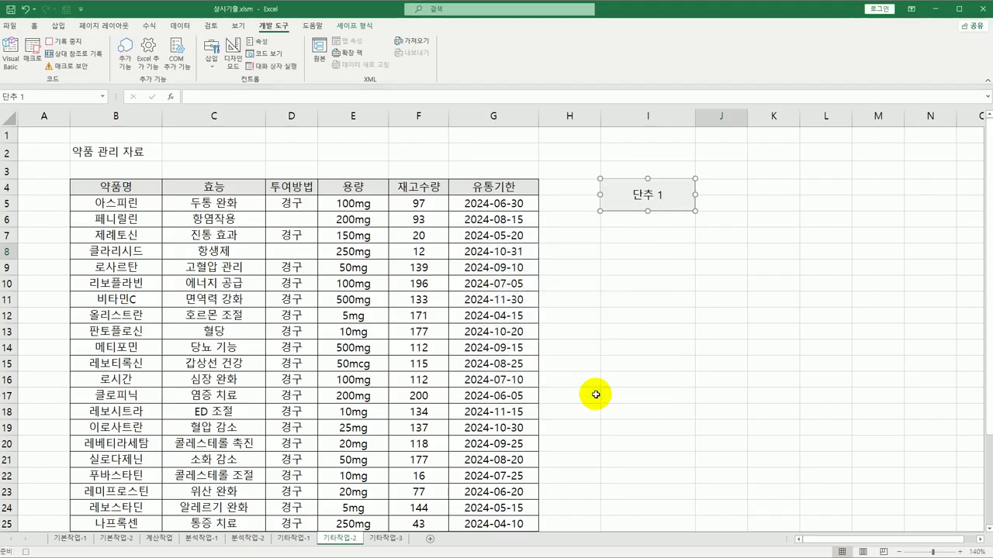
Select the 재고수량 values in F5:F32 and open their cell format (셀 서식) at the 사용자 지정 category
left_click(419, 202)
left_click_drag(419, 202, 421, 505)
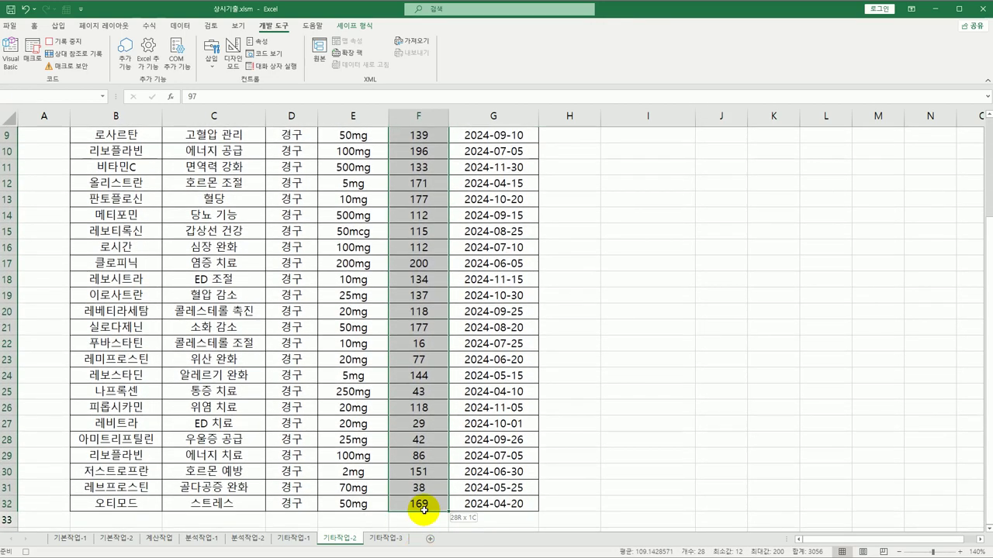
scroll(520, 407, "up", 3)
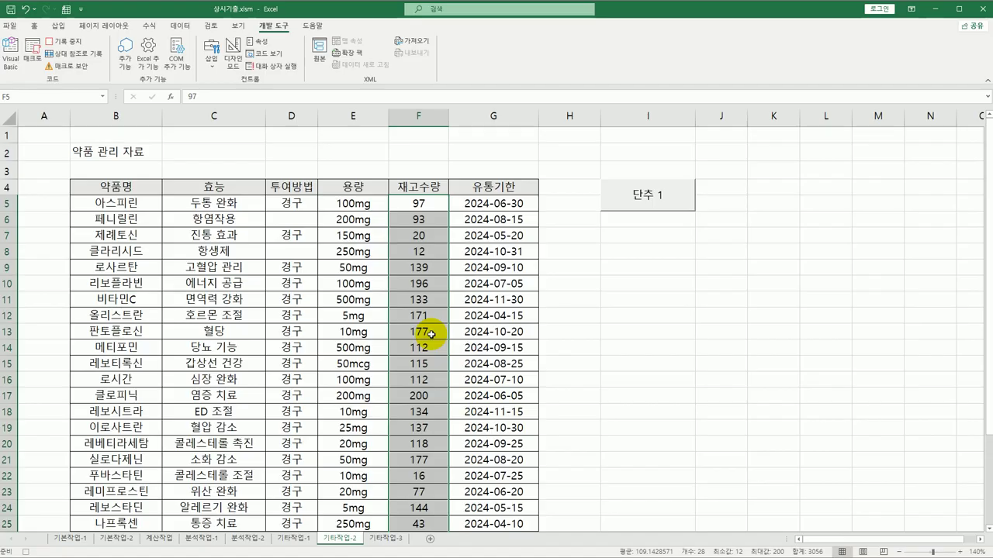
right_click(409, 207)
left_click(453, 429)
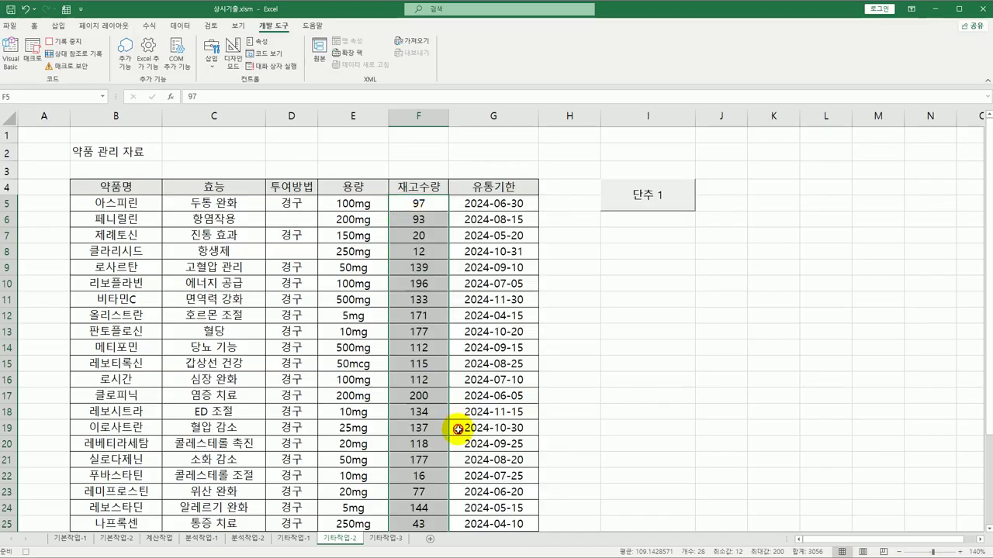
left_click_drag(445, 277, 391, 172)
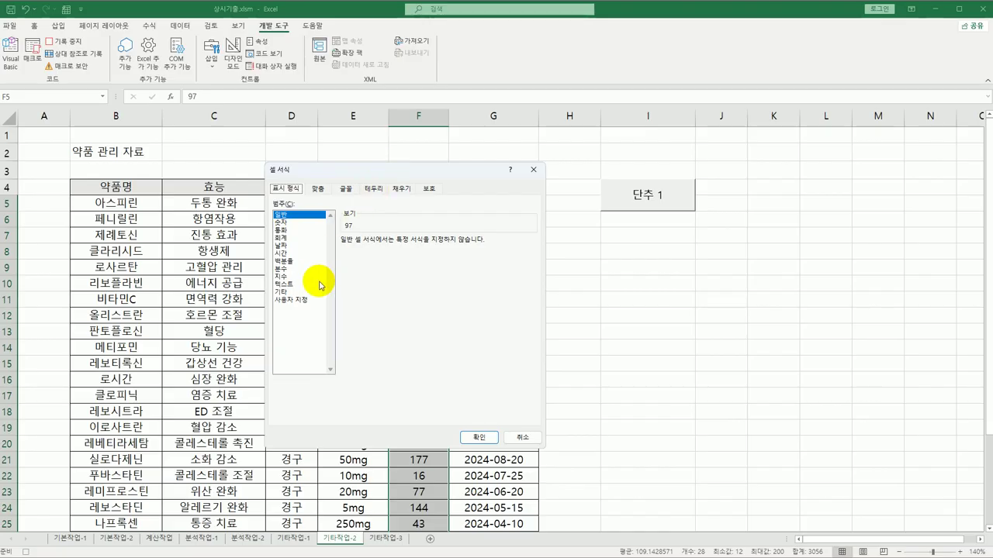
left_click(295, 299)
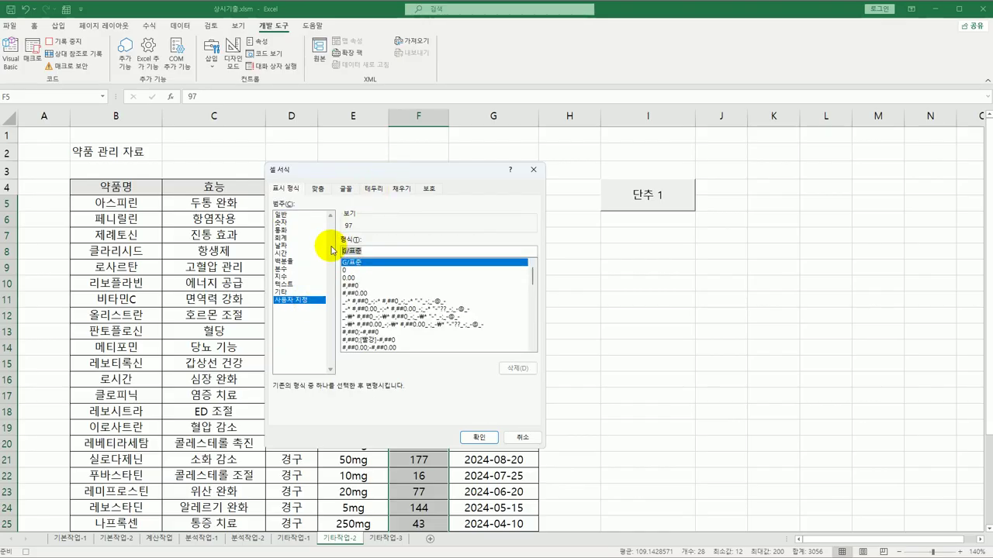
Replace the number format code with a first section for values of at least 100: [빨강][>=100]"★"* 0;
key("BackSpace")
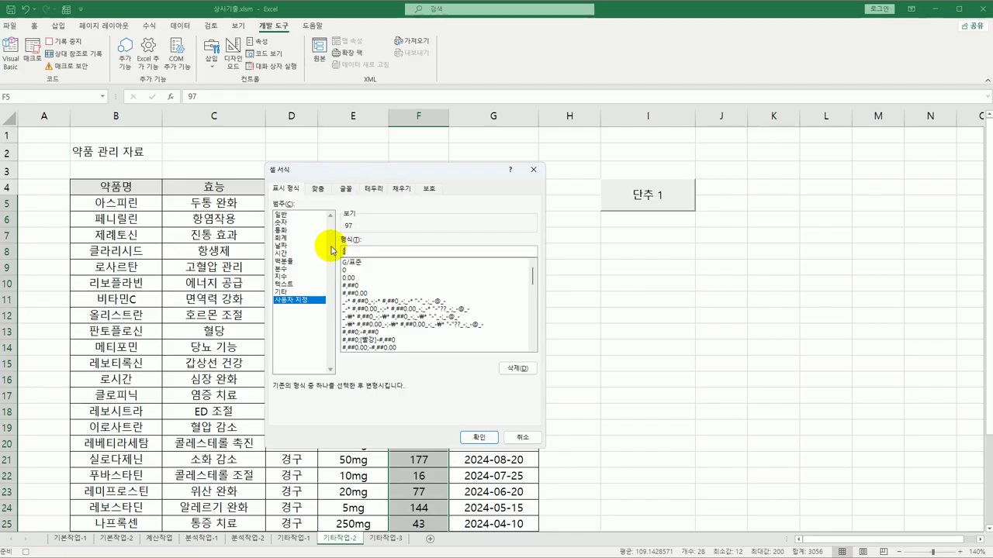
type("[0")
type("강]")
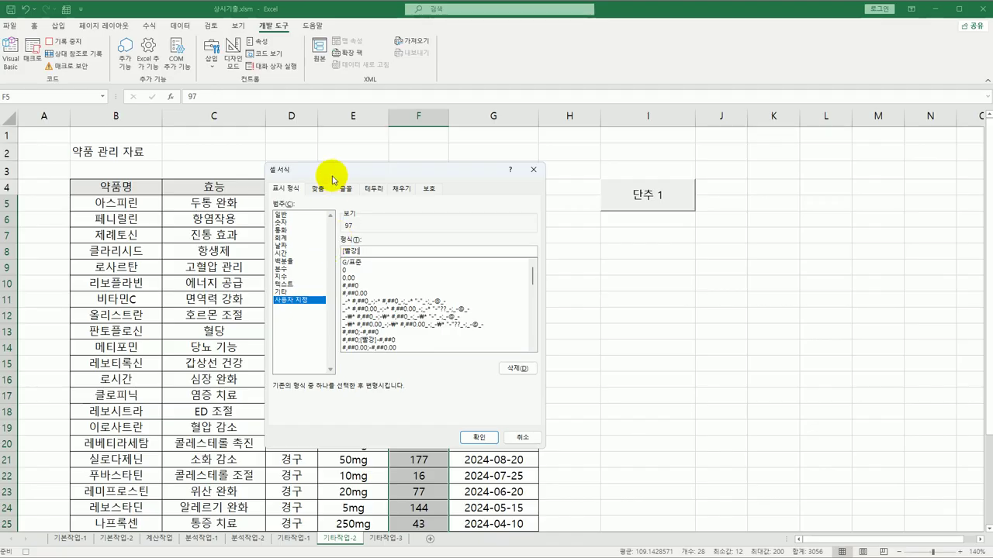
left_click_drag(334, 175, 226, 155)
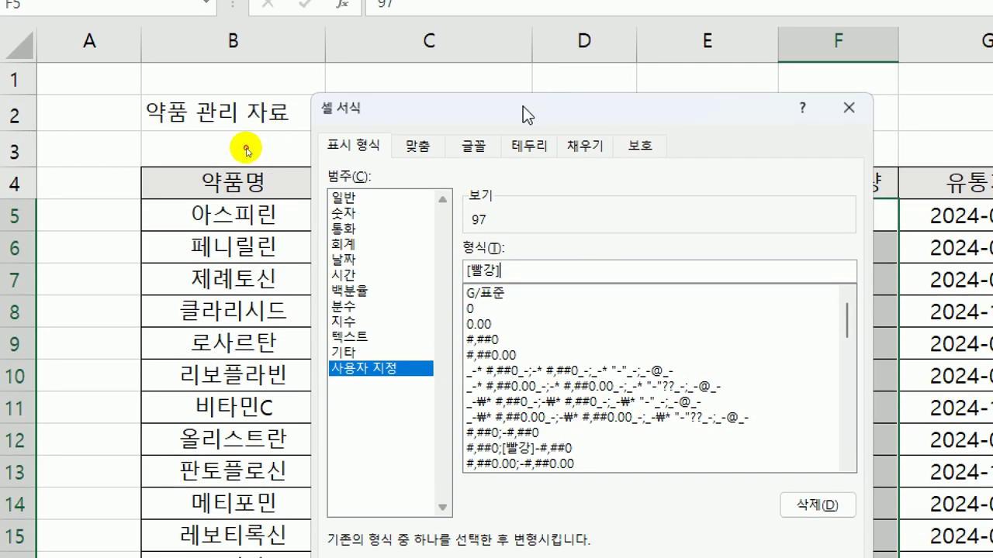
left_click_drag(523, 106, 332, 75)
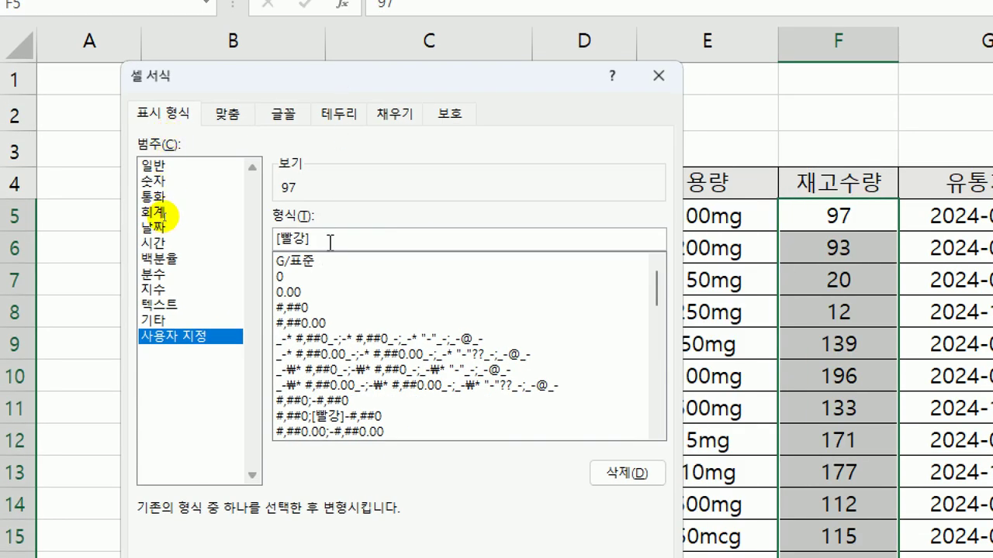
type("[>=100]")
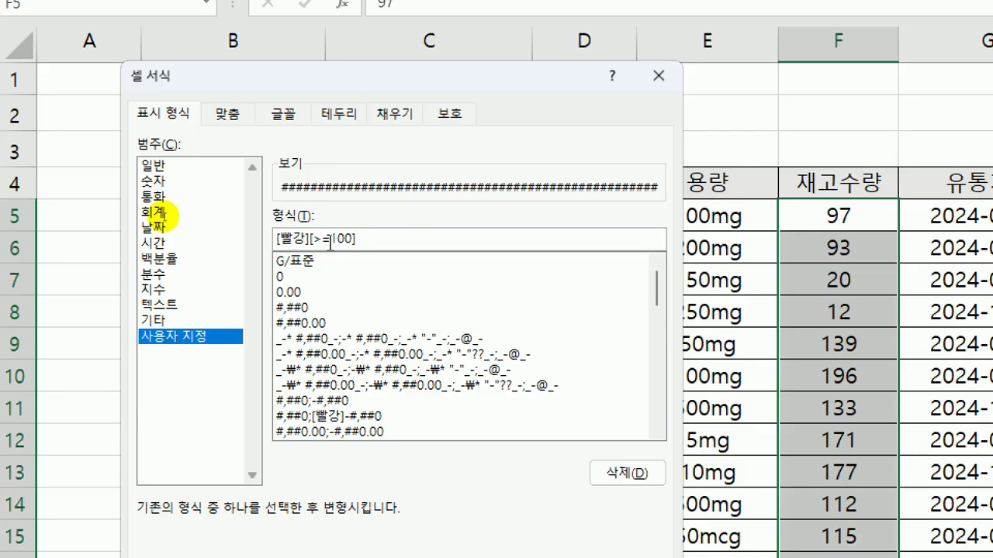
type("\"ㅁ")
key("Hangul_Hanja")
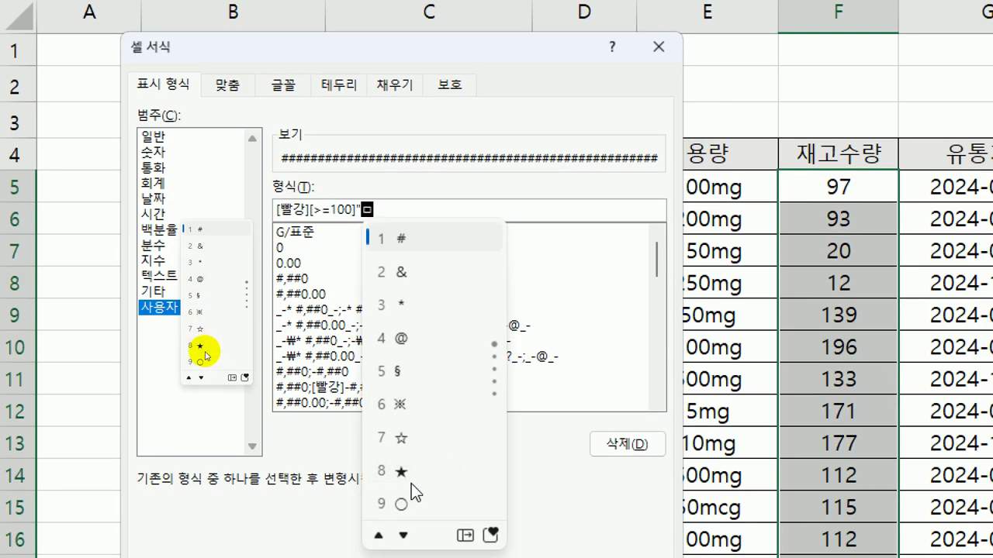
left_click(411, 502)
type("\"")
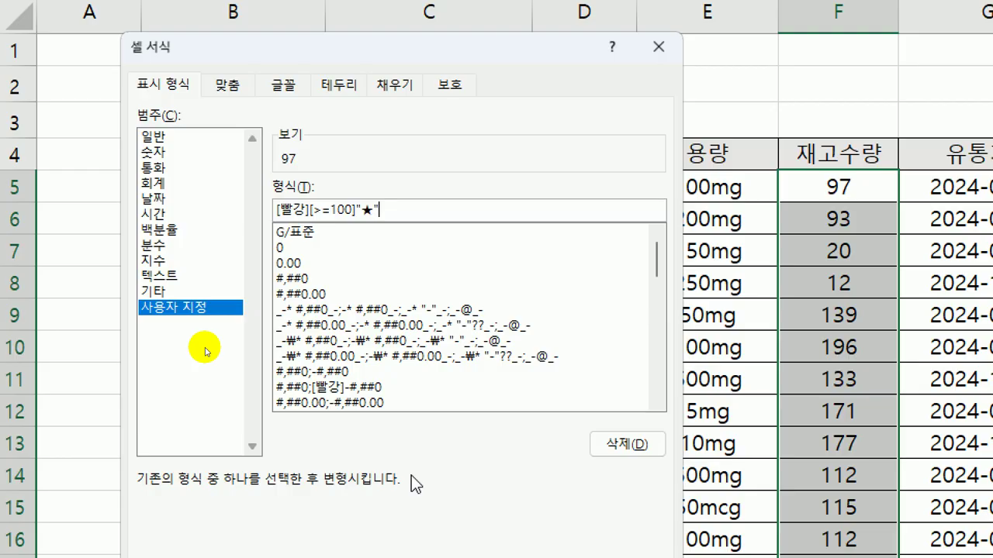
type("* 0;")
Extend the format code with a section [파랑][<=20]"☆"* 0; and a final section * 0 for all other values
type("[파랑][<=20]")
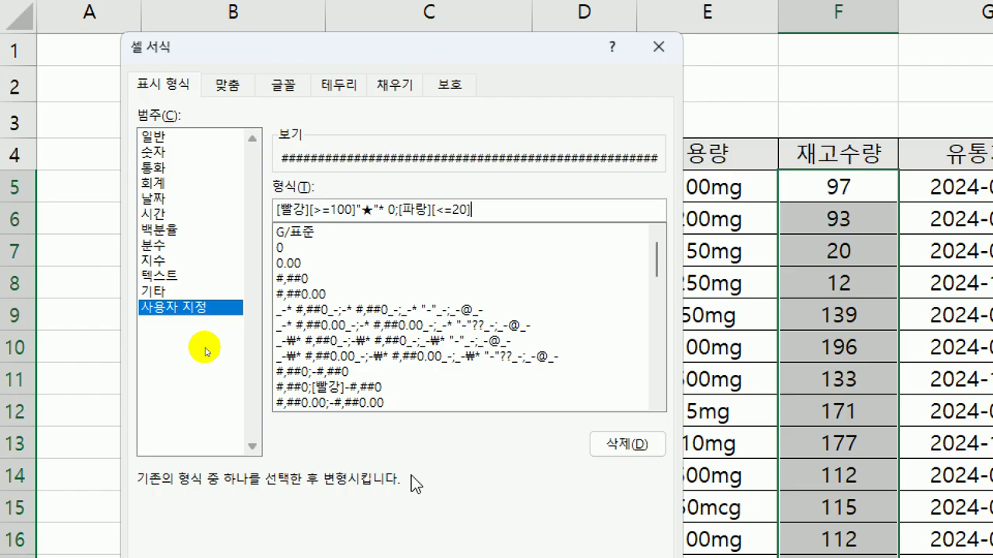
type("\"ㅁ")
key("Hangul_Hanja")
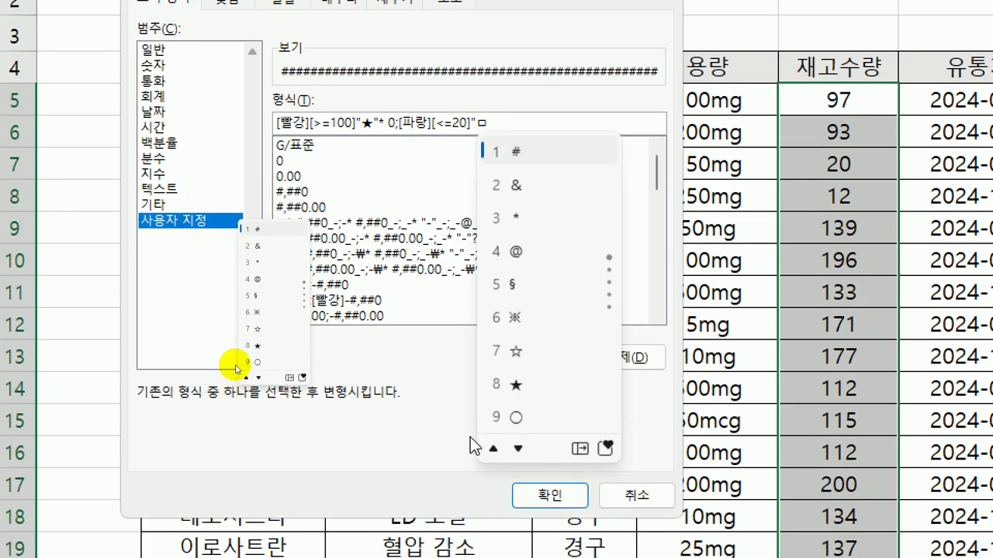
left_click(519, 357)
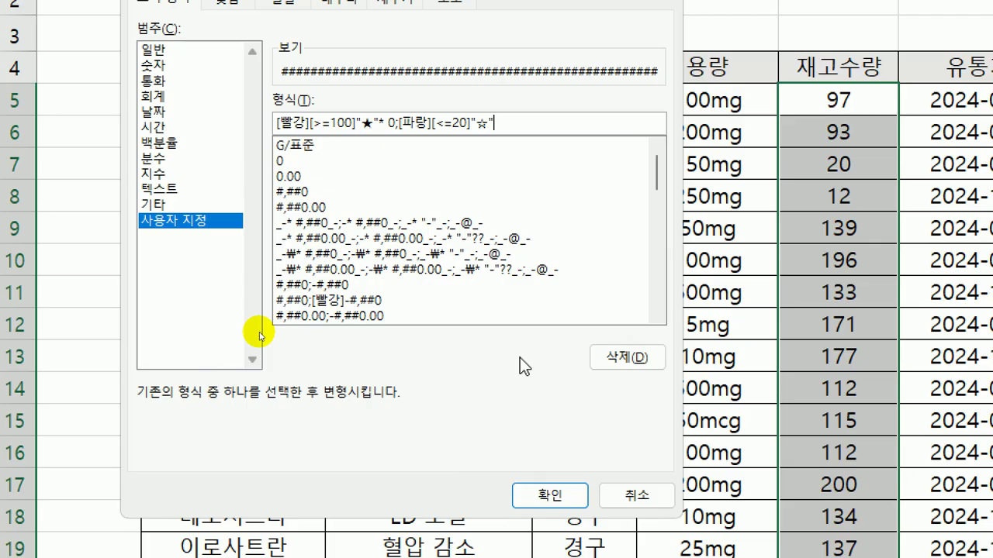
type("\"* 0")
type(";")
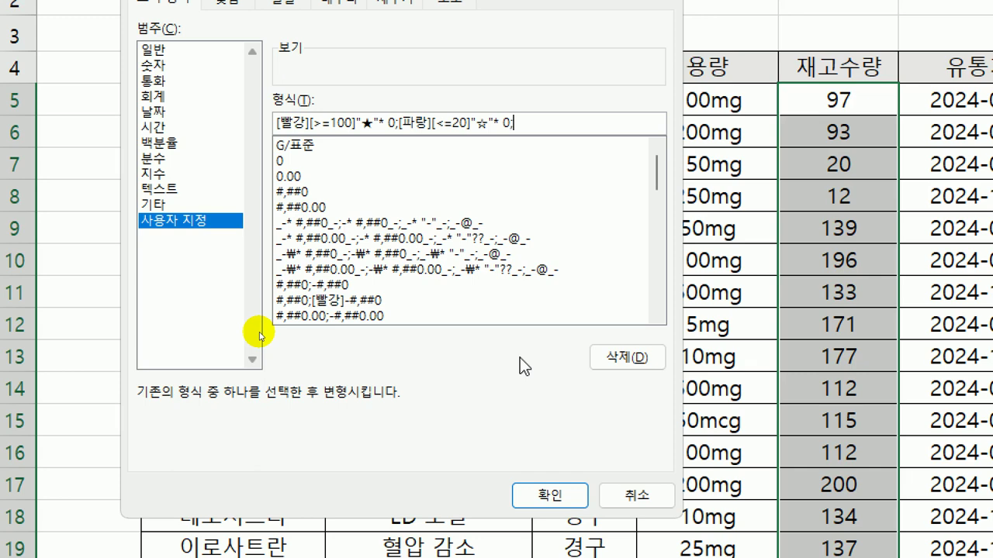
type("* 0")
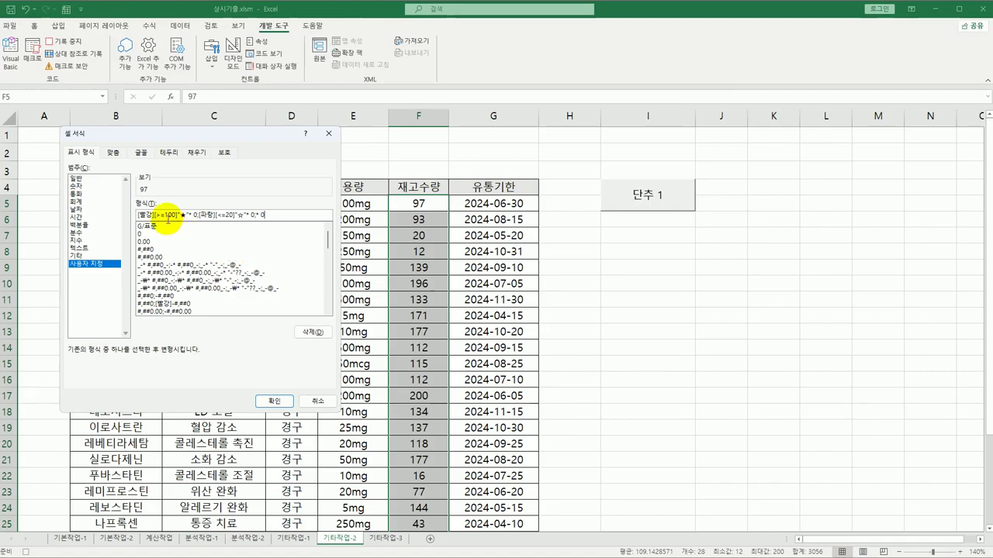
Apply the custom format to the 재고수량 cells, reselect F5 and stop recording the macro
left_click_drag(219, 226, 251, 216)
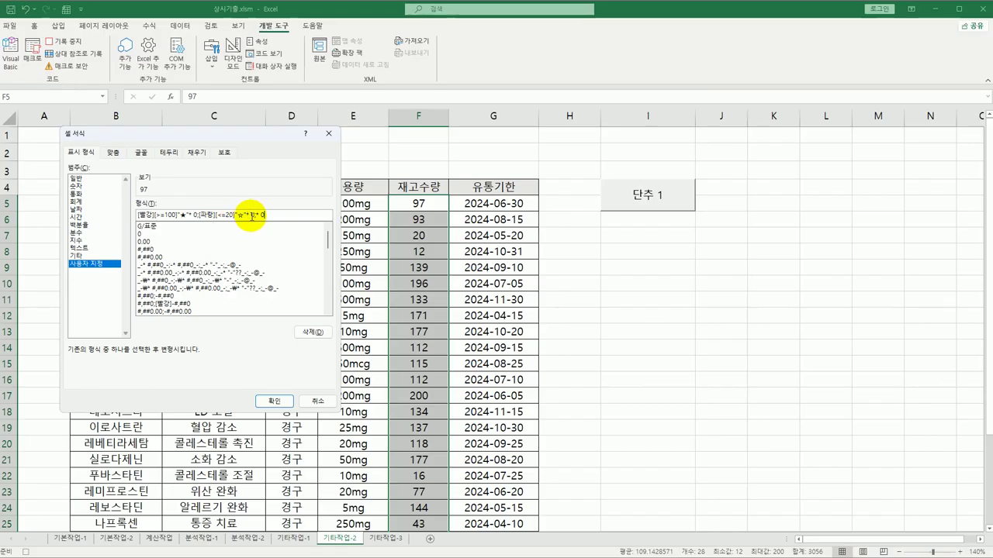
left_click(276, 402)
left_click(428, 205)
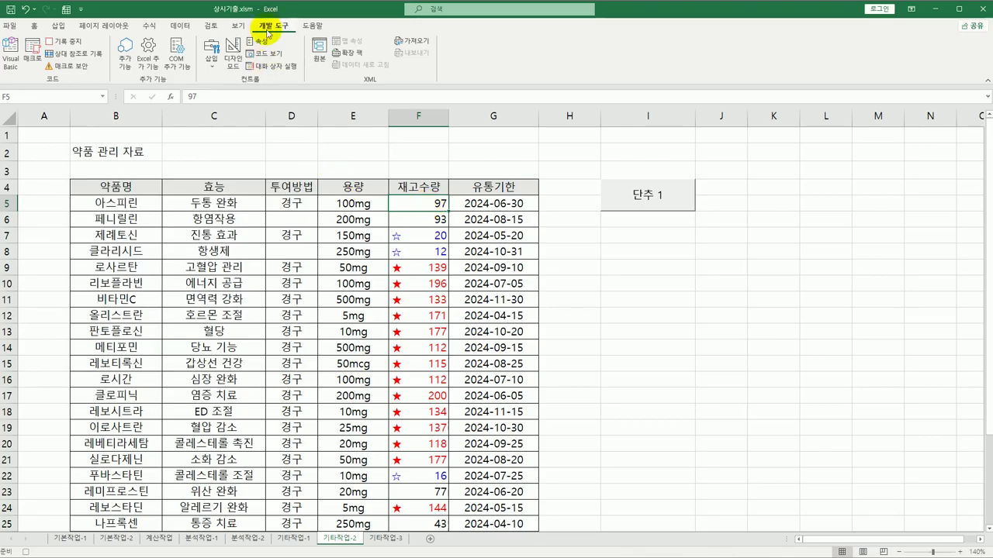
left_click(71, 45)
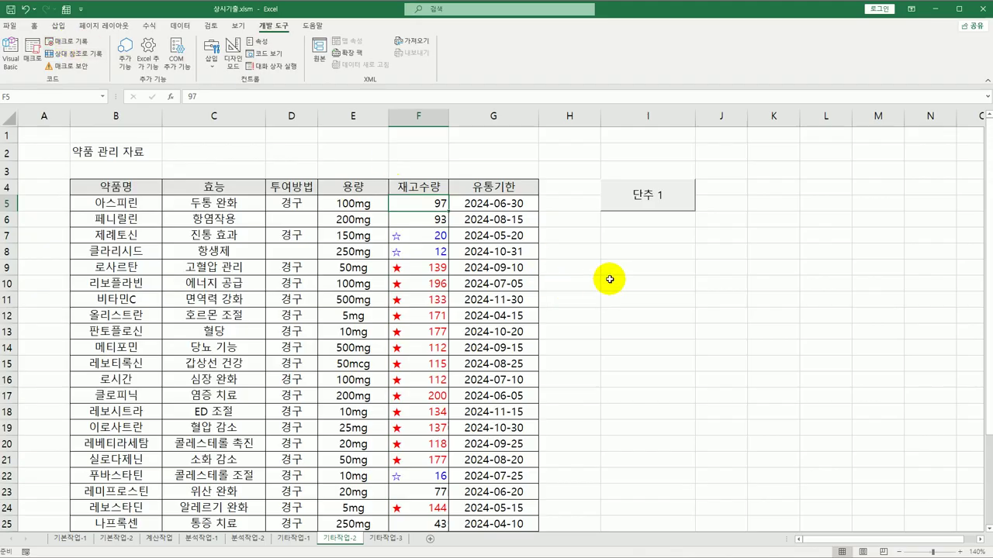
Change the button's label text to 서식적용 and deselect the button
right_click(633, 205)
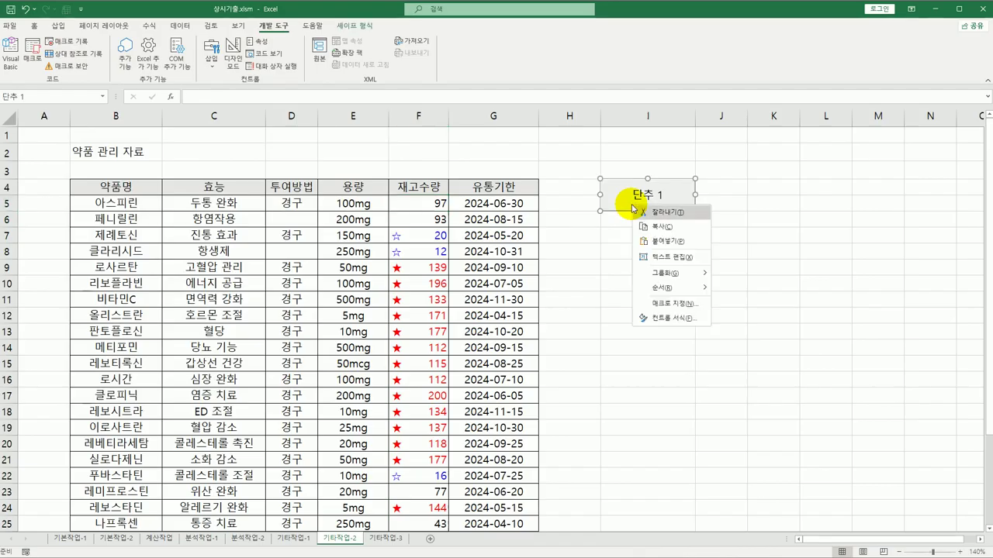
left_click(666, 257)
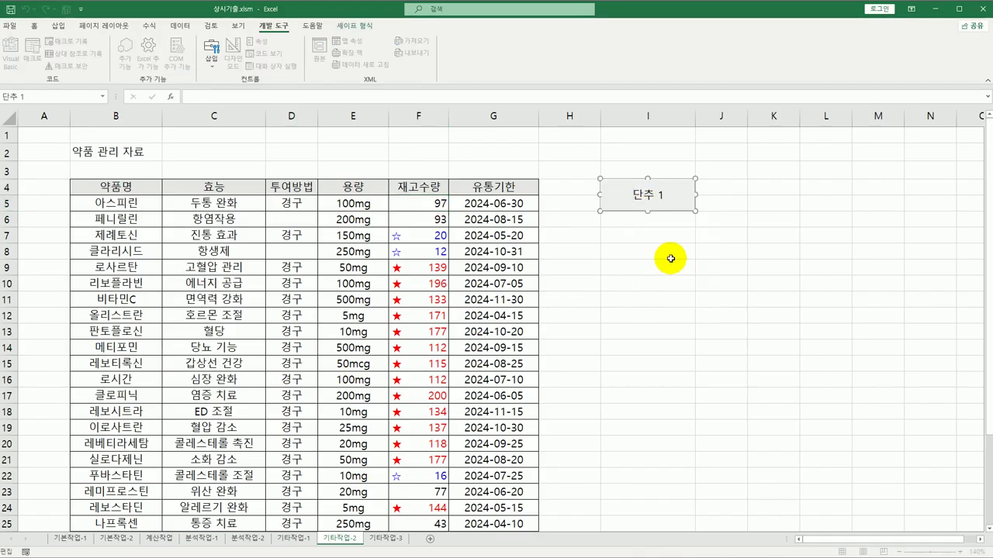
key("ctrl+a")
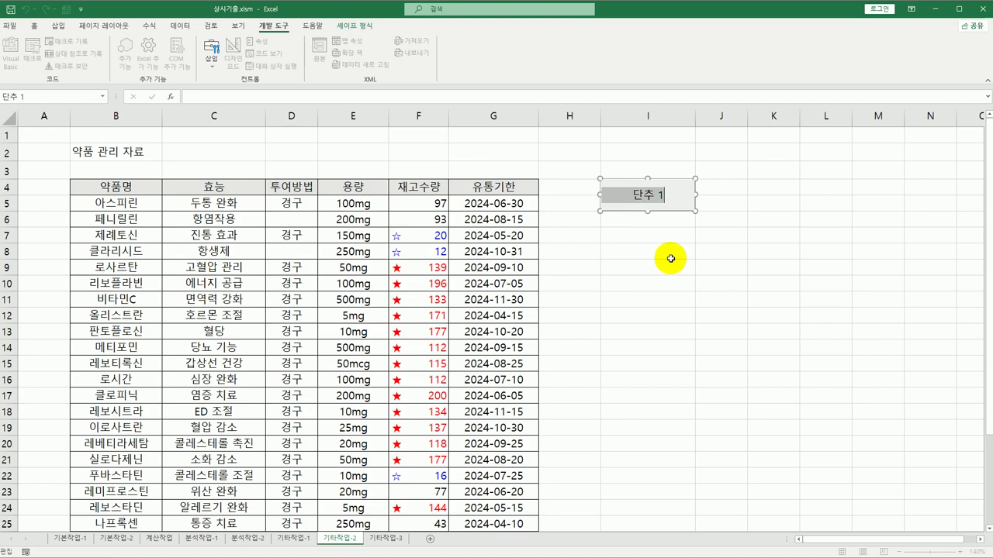
type("서식적용")
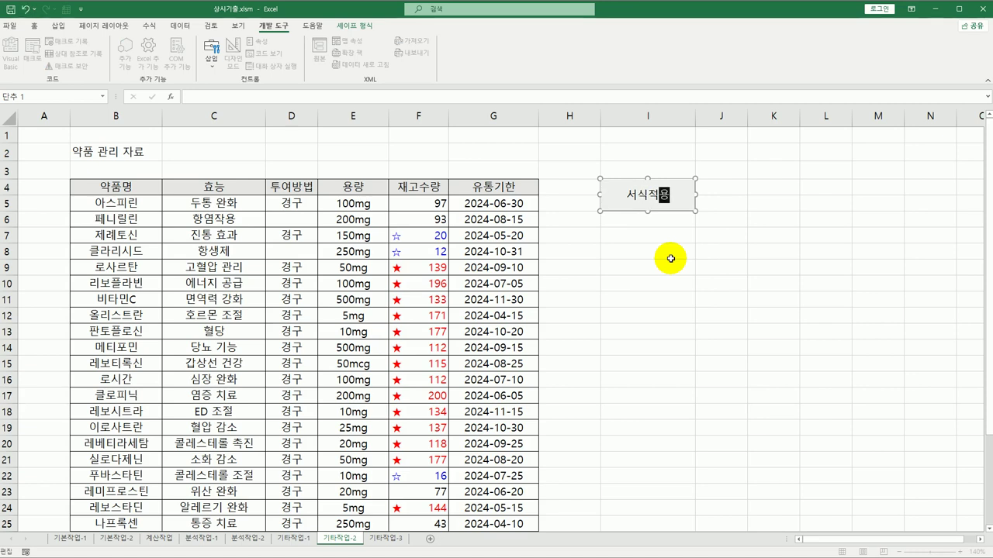
left_click(670, 258)
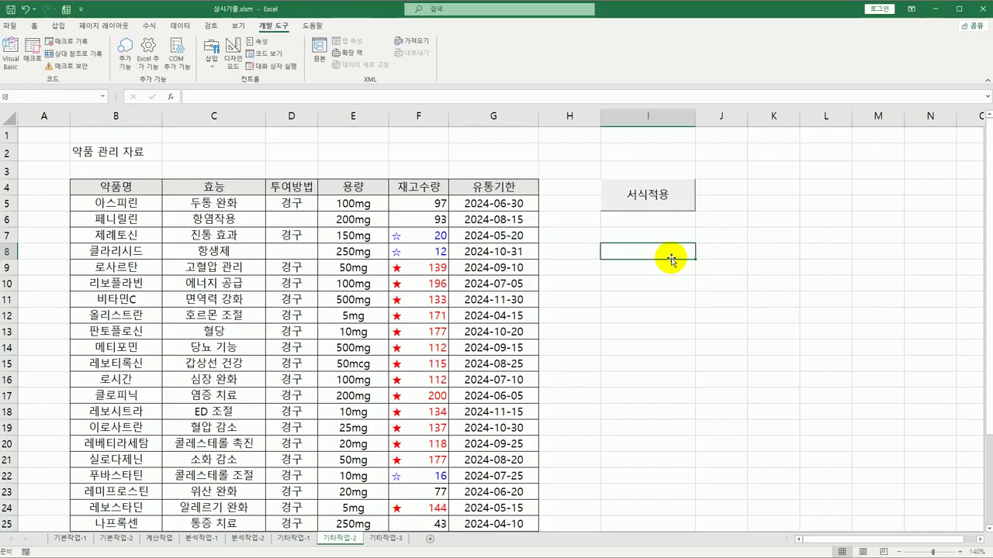
Insert a second form-control button (단추) covering cells I7:I8 below the 서식적용 button
left_click(213, 65)
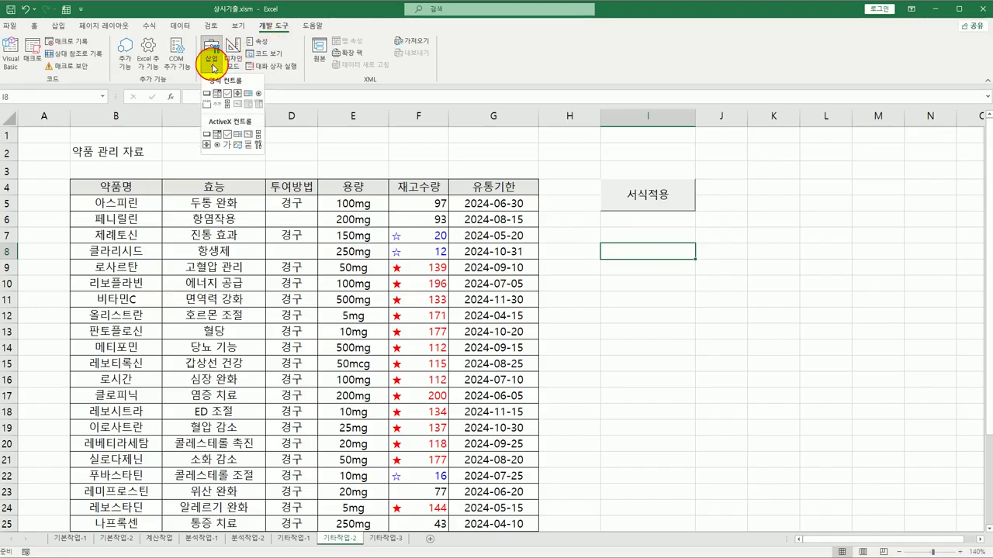
left_click(207, 93)
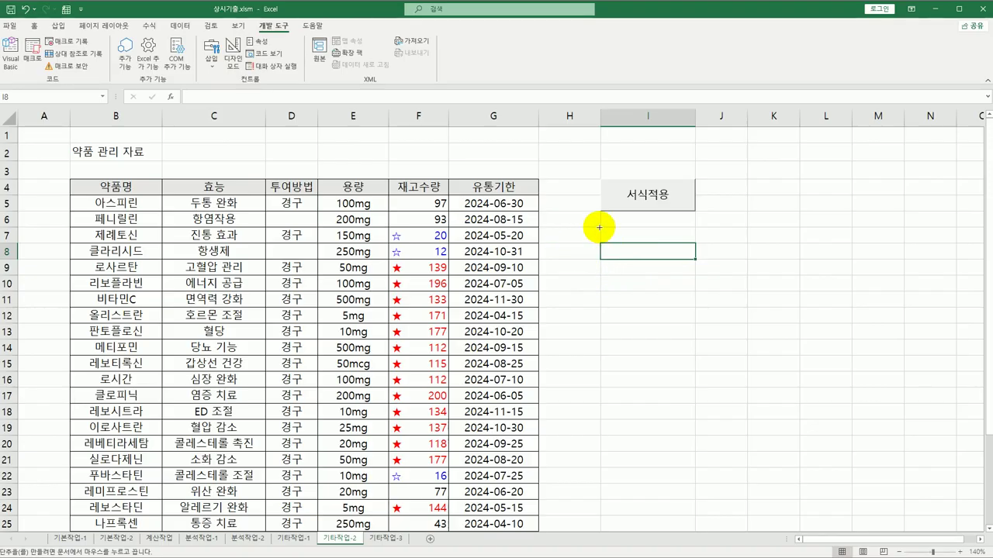
left_click_drag(601, 228, 660, 254)
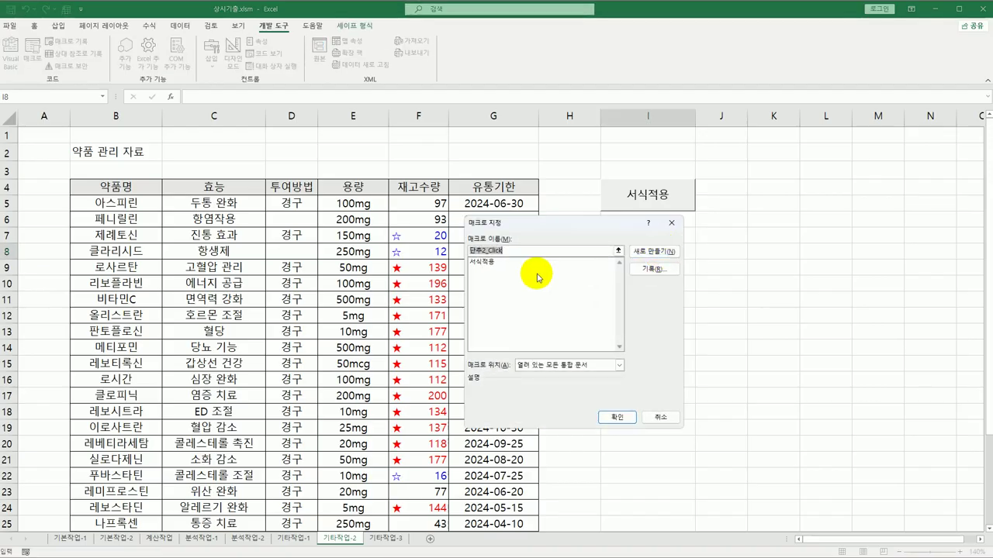
Name the second button's macro 서식해제 and start recording it in the current workbook
type("서시")
type("식적")
type("제")
left_click(640, 269)
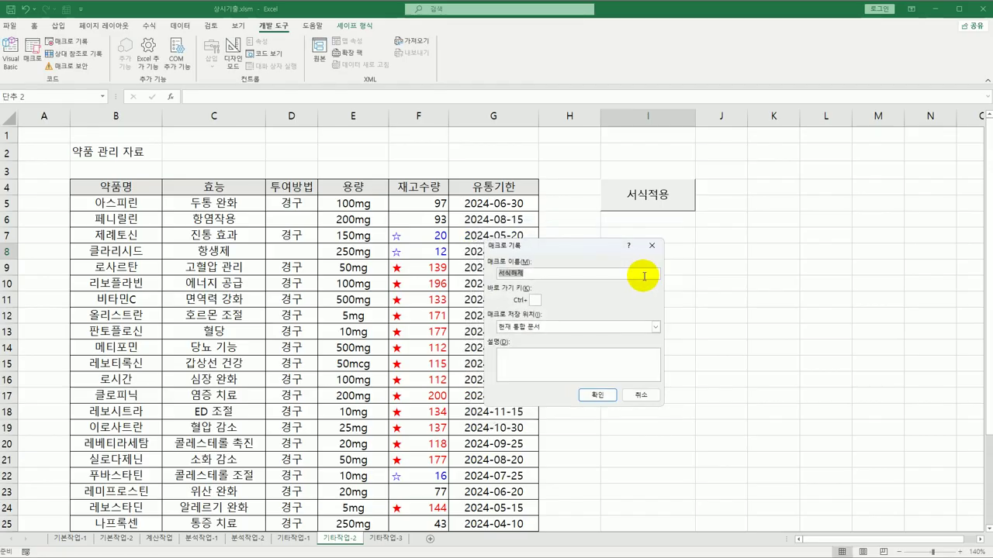
left_click(598, 396)
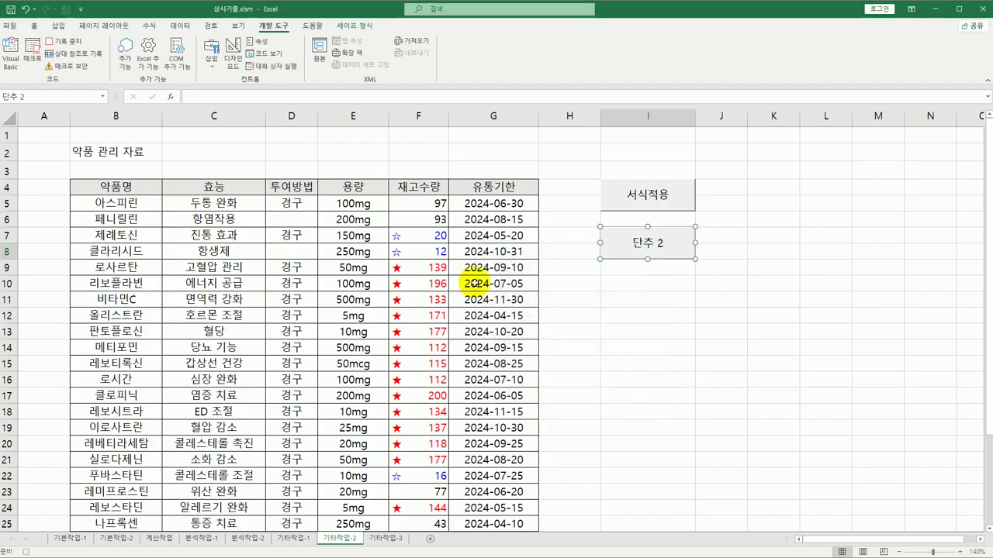
Apply the 일반 number format to the 재고수량 cells F5:F32, reselect F5 and stop recording the macro
left_click_drag(436, 208, 428, 504)
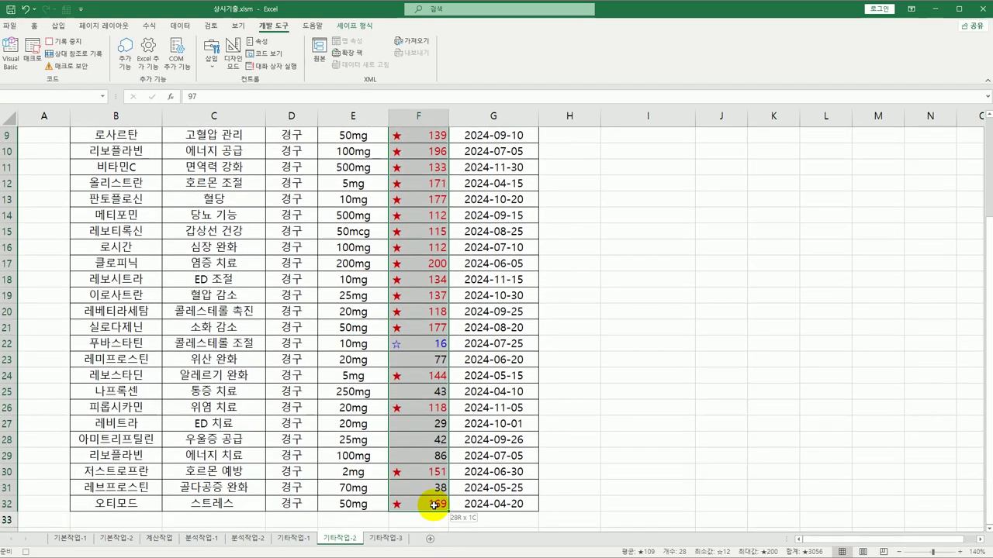
scroll(416, 225, "up", 3)
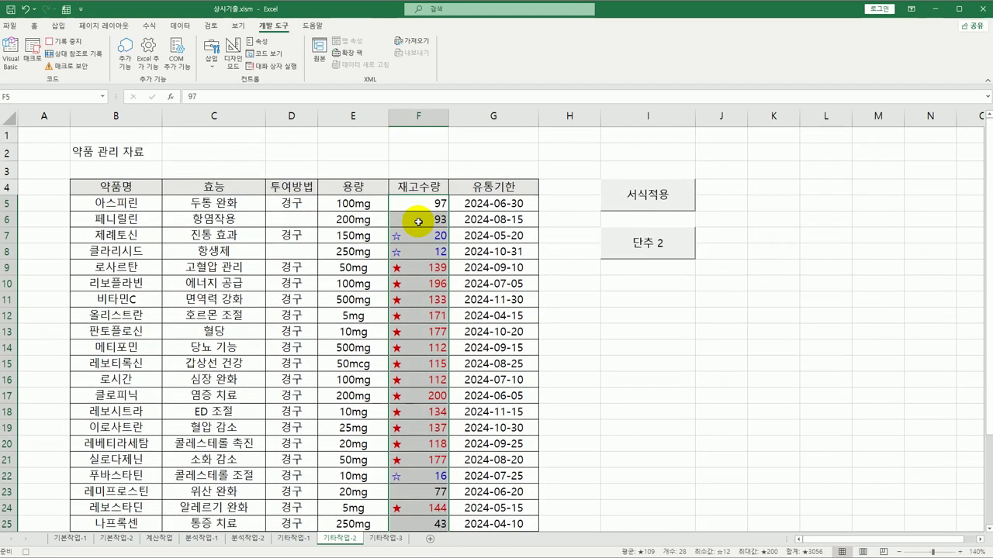
right_click(418, 221)
left_click(469, 446)
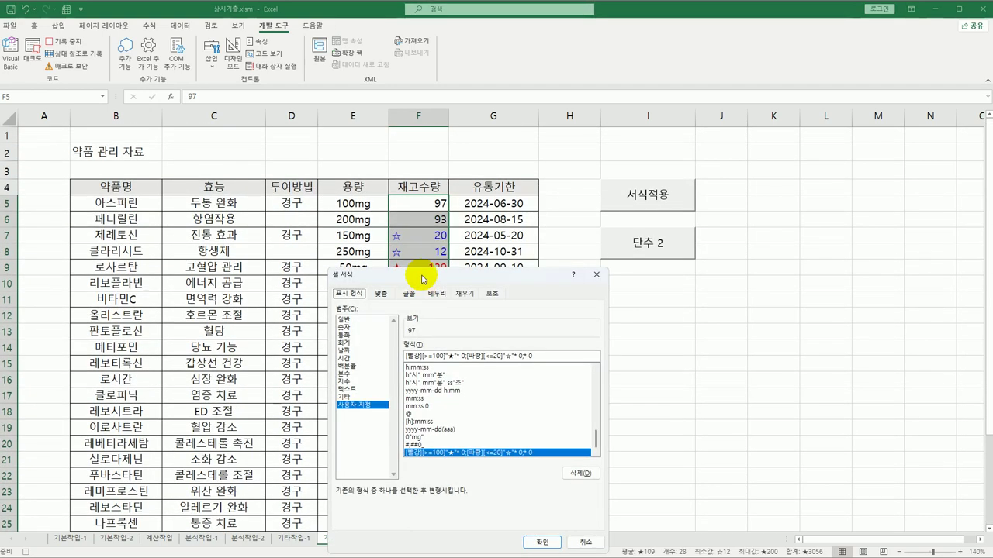
left_click_drag(417, 292, 317, 163)
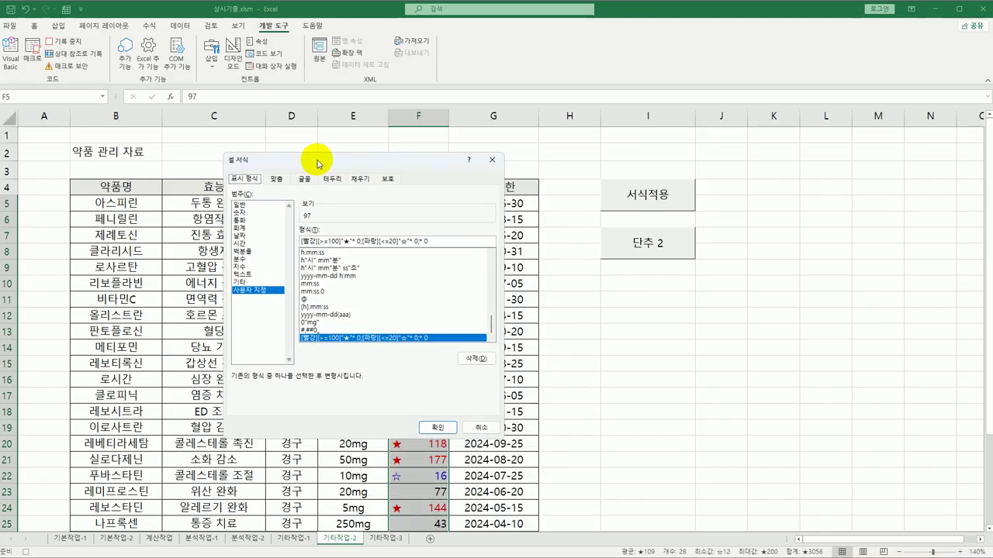
left_click(251, 206)
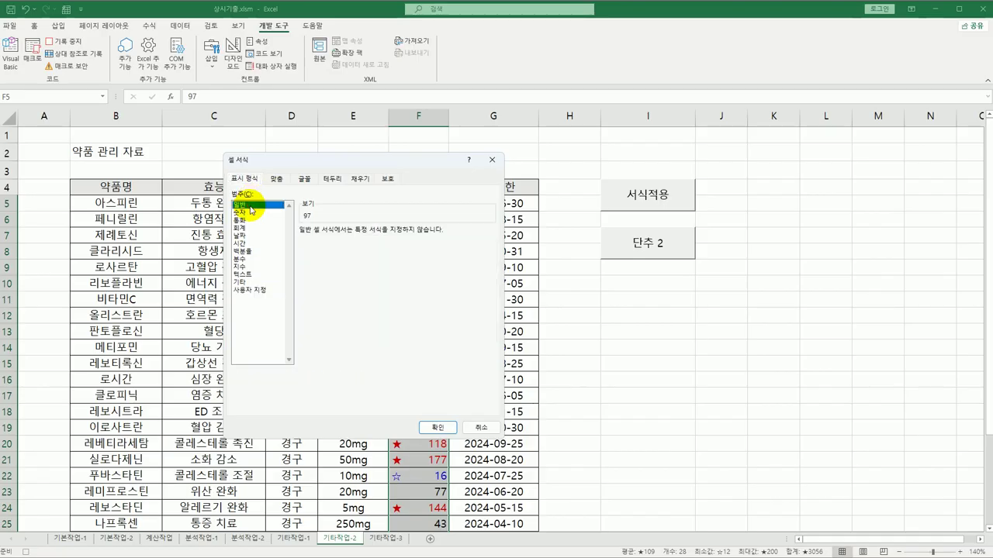
left_click(432, 427)
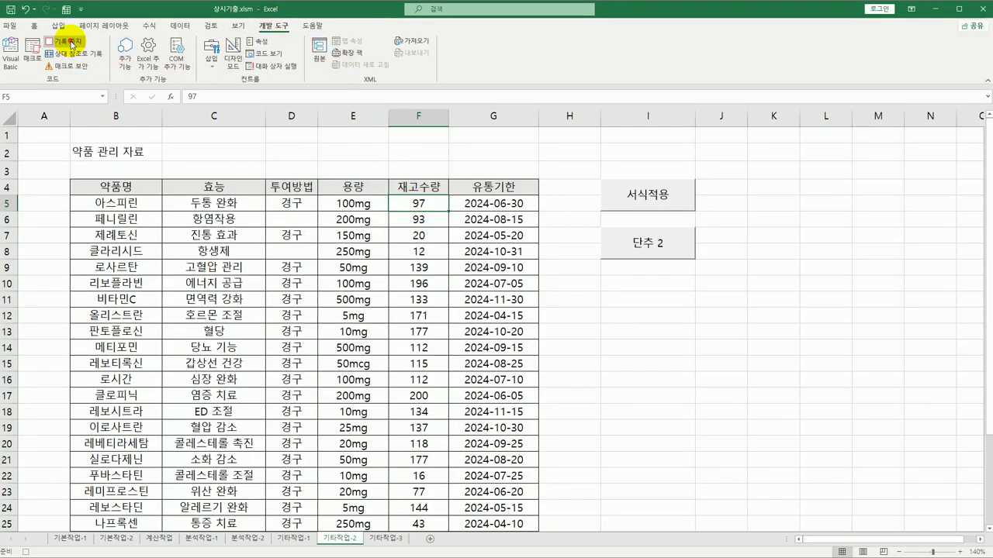
left_click(64, 41)
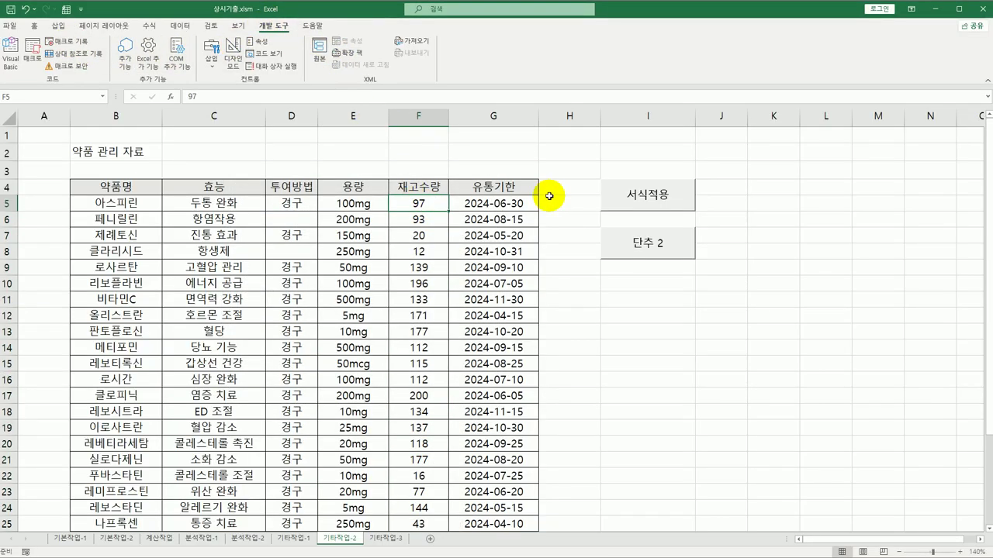
Change the second button's label text to 서식해제 and deselect the button
right_click(655, 254)
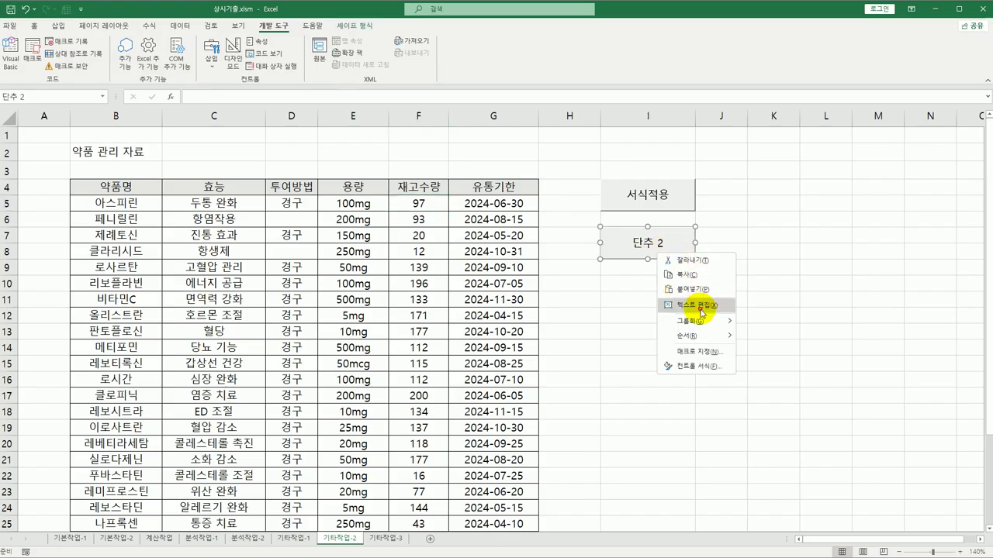
left_click(699, 309)
key("ctrl+a")
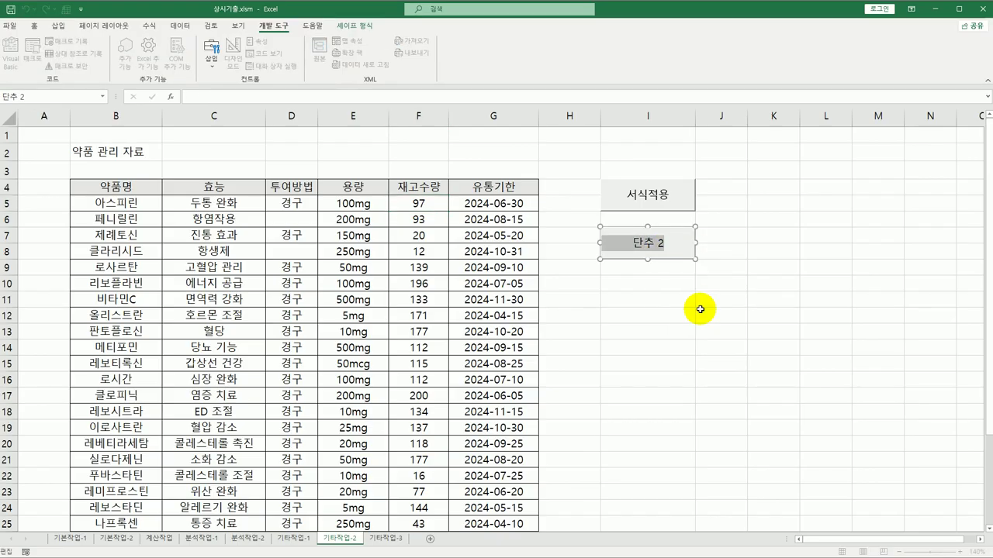
type("서식해제")
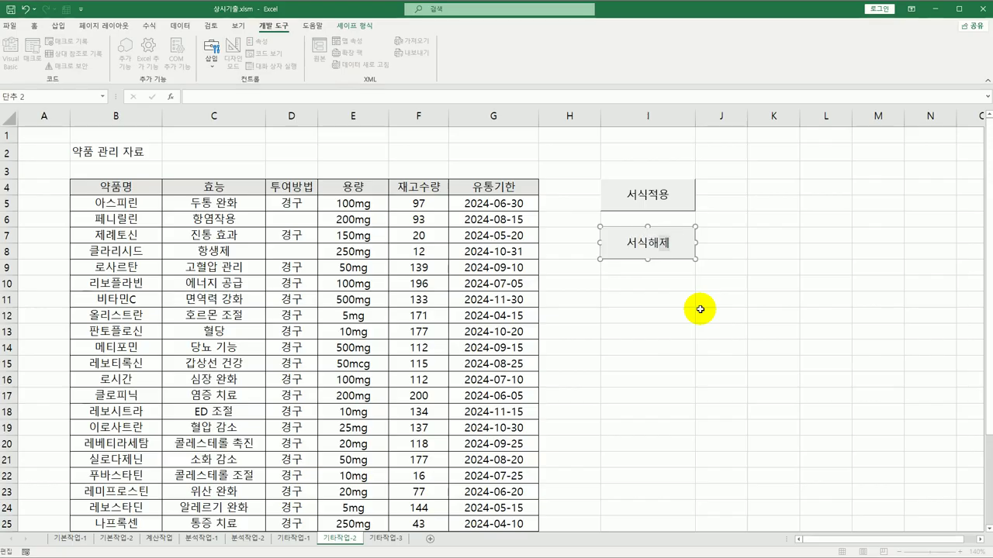
left_click(699, 310)
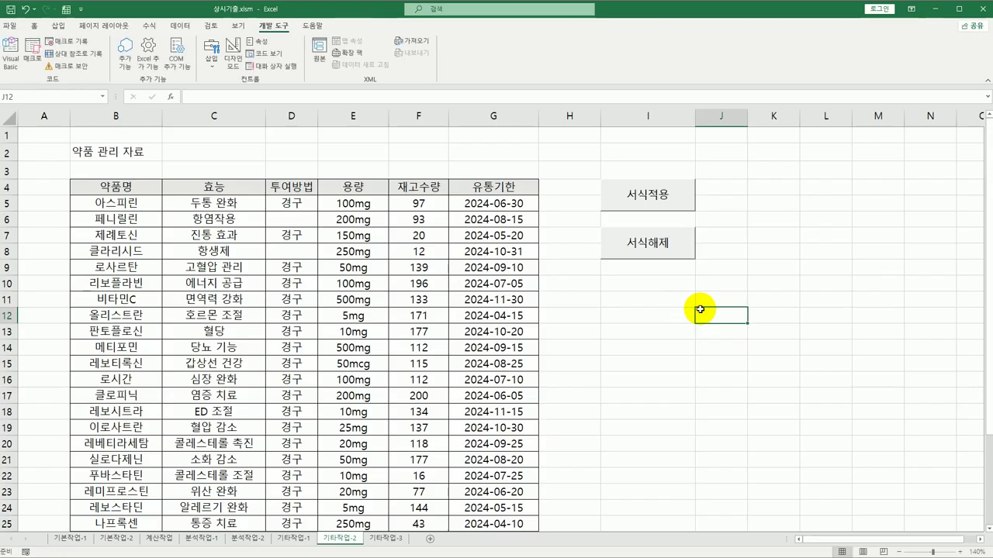
Test the 서식적용 and 서식해제 buttons, run 서식적용 again and select an empty cell beside the buttons
left_click(643, 205)
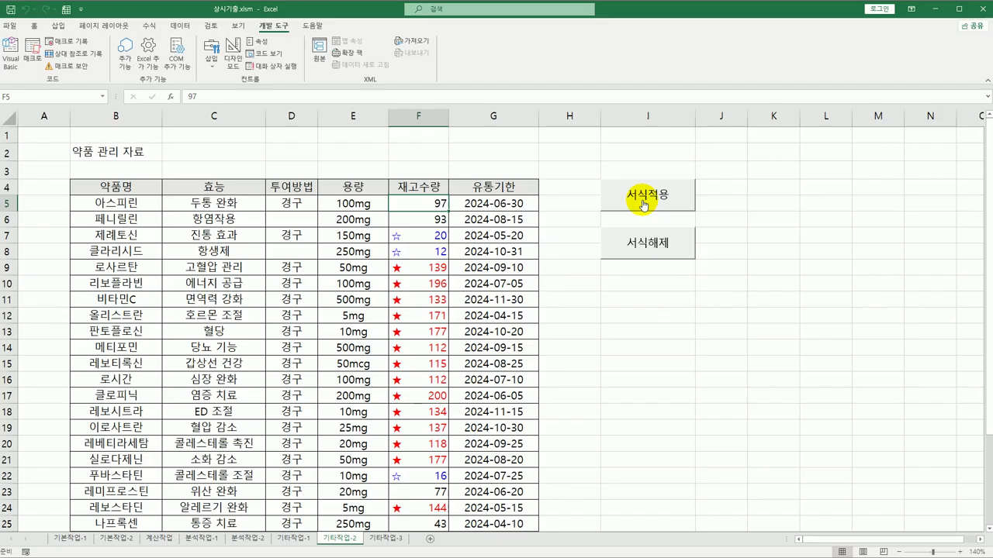
left_click(649, 247)
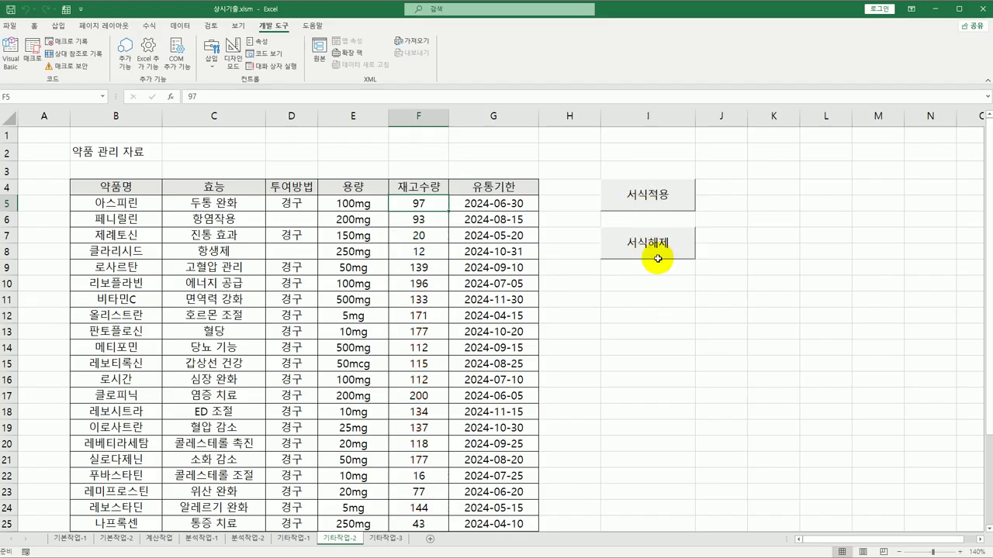
left_click(663, 206)
left_click(723, 297)
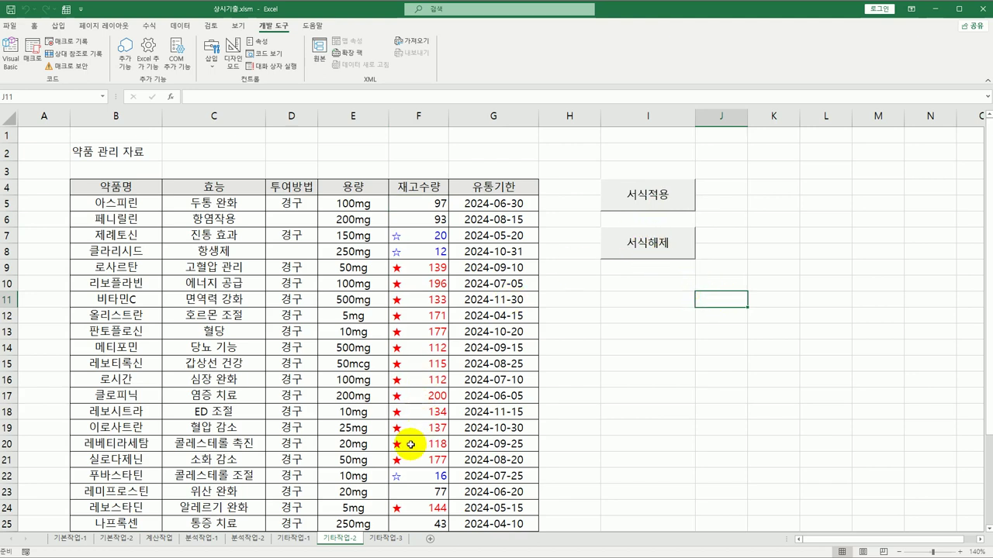
On sheet 기타작업-3, turn on design mode and open the click event procedure of the 과일등록 button
left_click(386, 538)
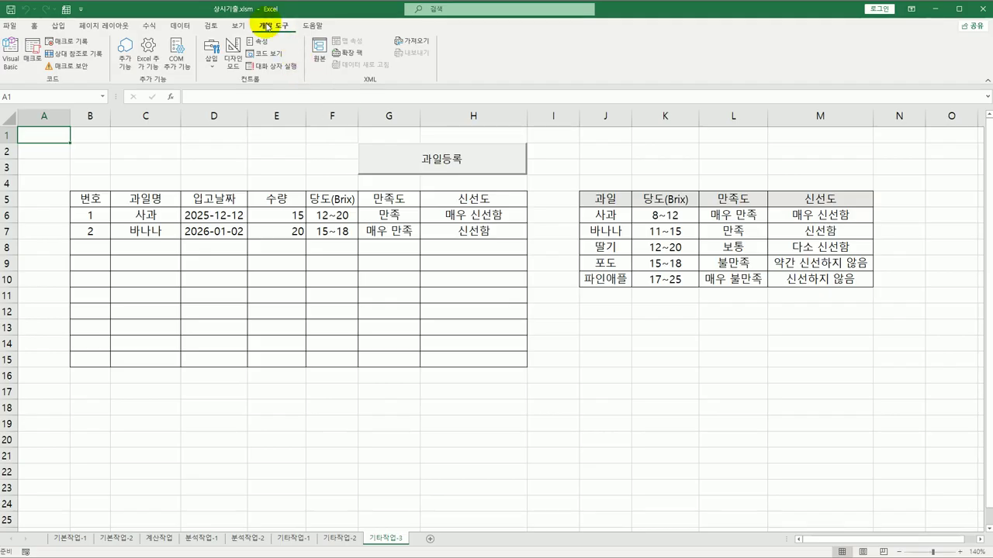
left_click(233, 54)
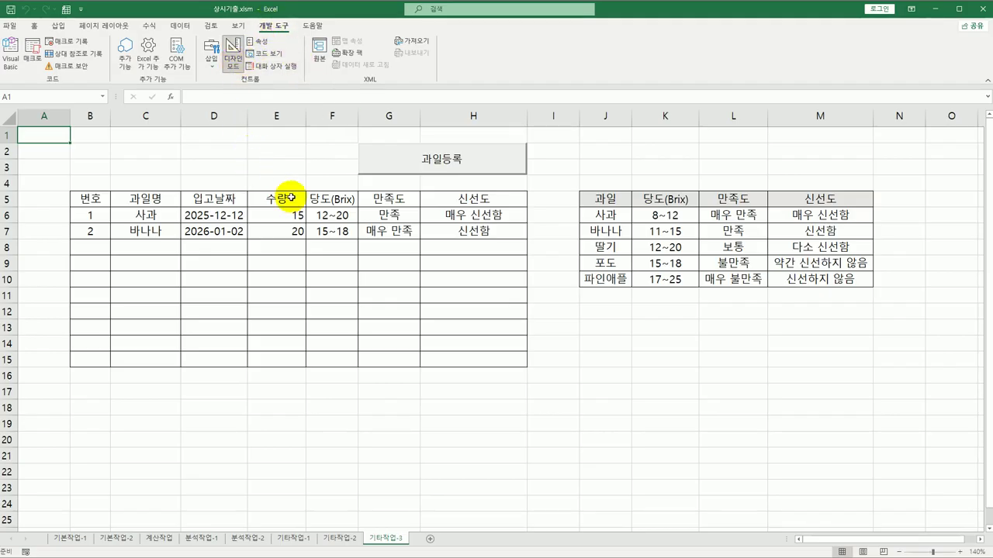
left_click(427, 172)
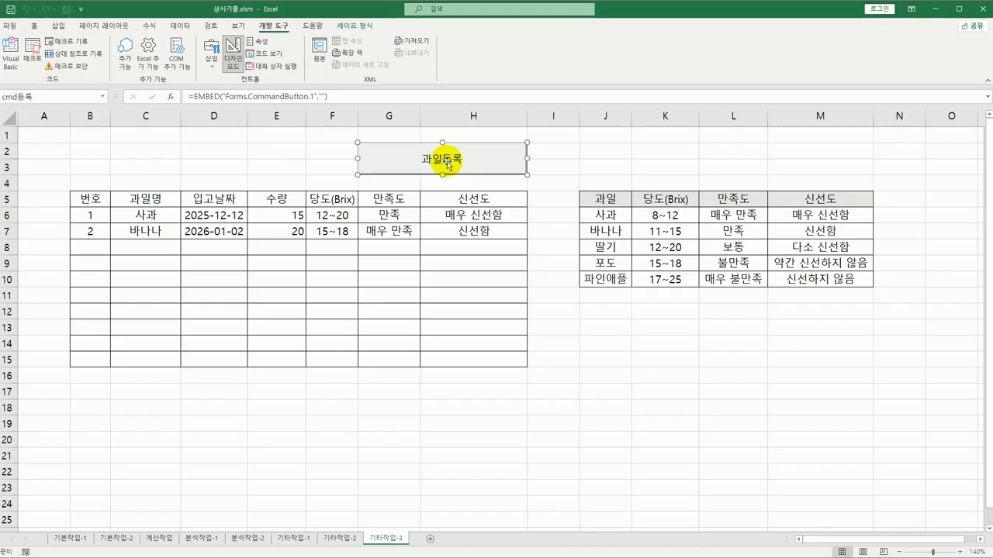
double_click(448, 164)
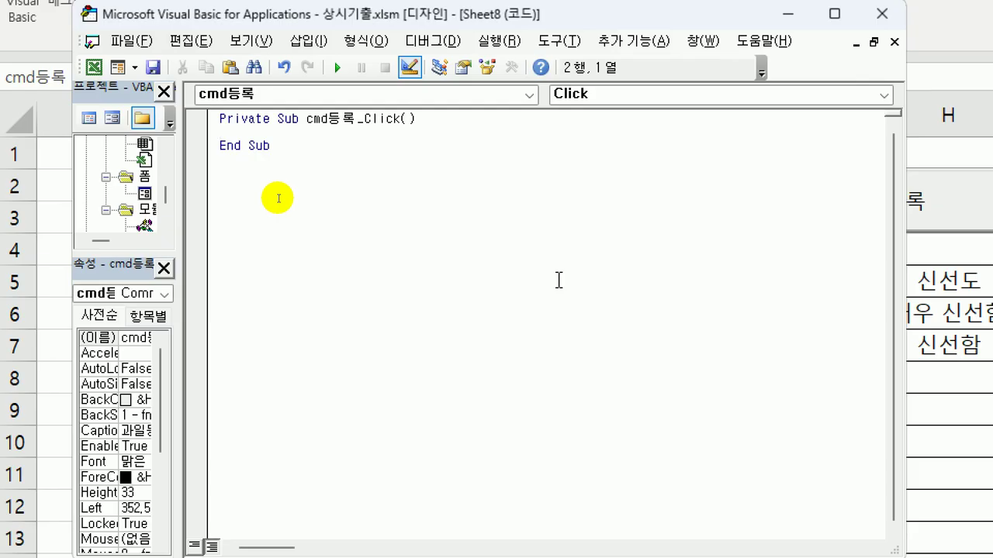
Write 과일등록화면.Show in the cmd등록_Click procedure
key("Tab")
type("과일등록")
type("화면.s")
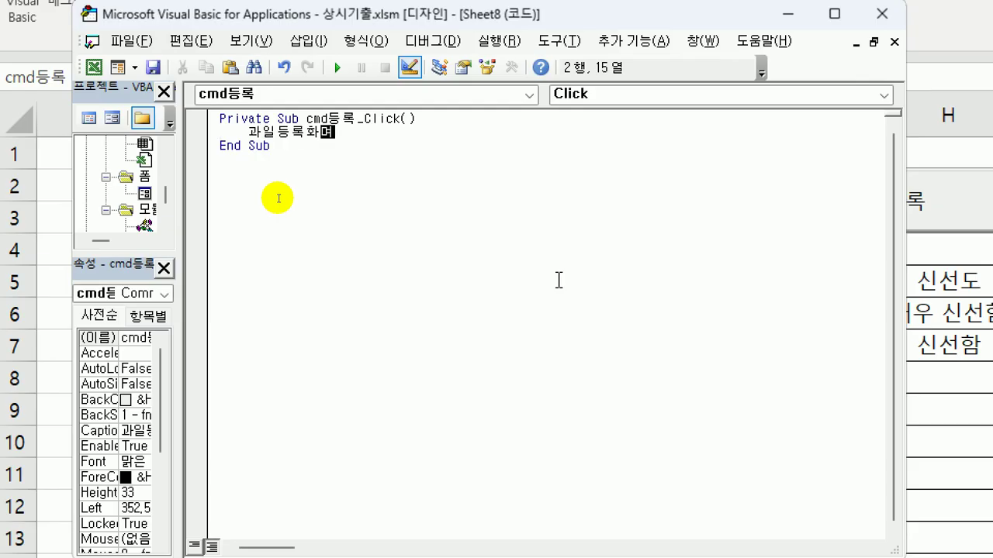
type("h")
key("Tab")
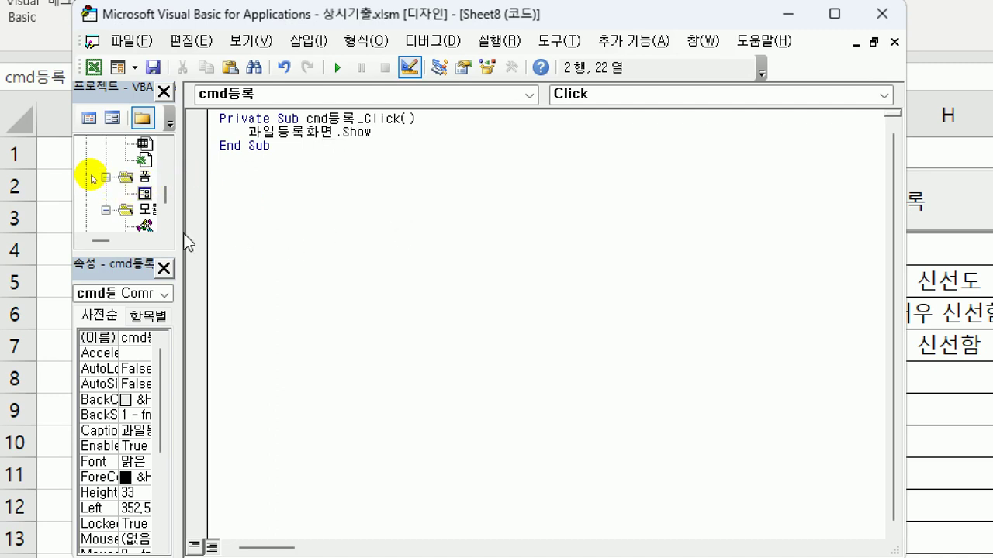
Open the code of the 과일등록화면 form and create its UserForm_Initialize procedure
left_click_drag(179, 230, 302, 221)
double_click(180, 196)
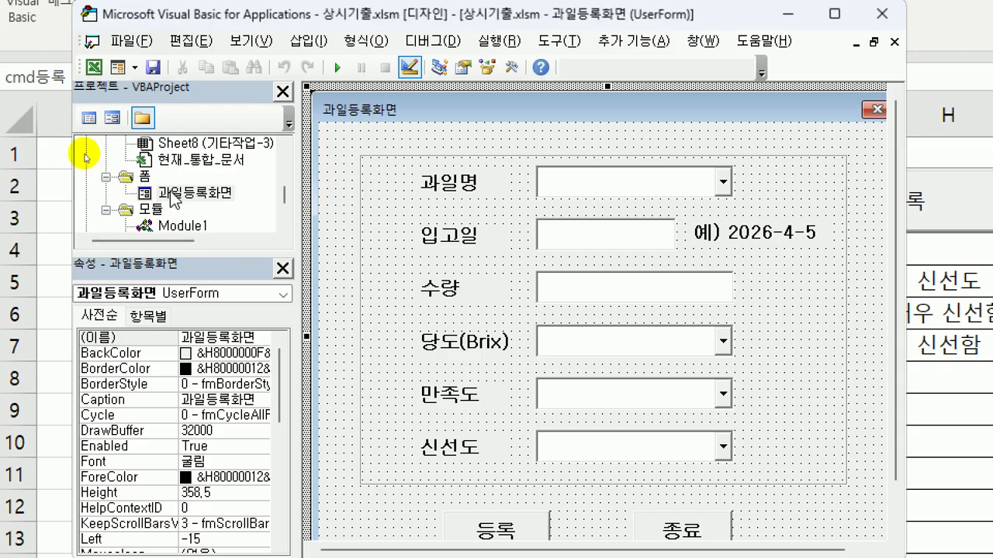
left_click(89, 117)
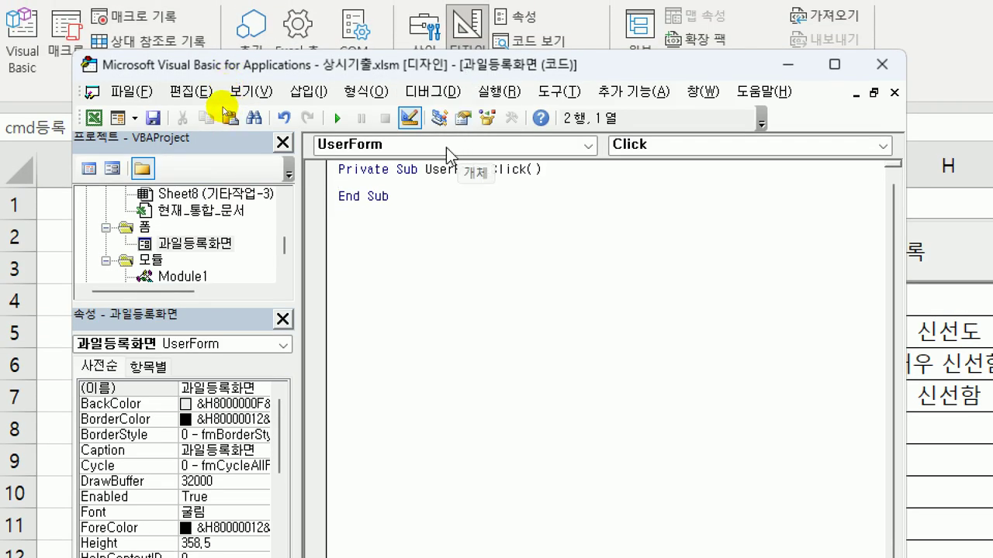
left_click(667, 145)
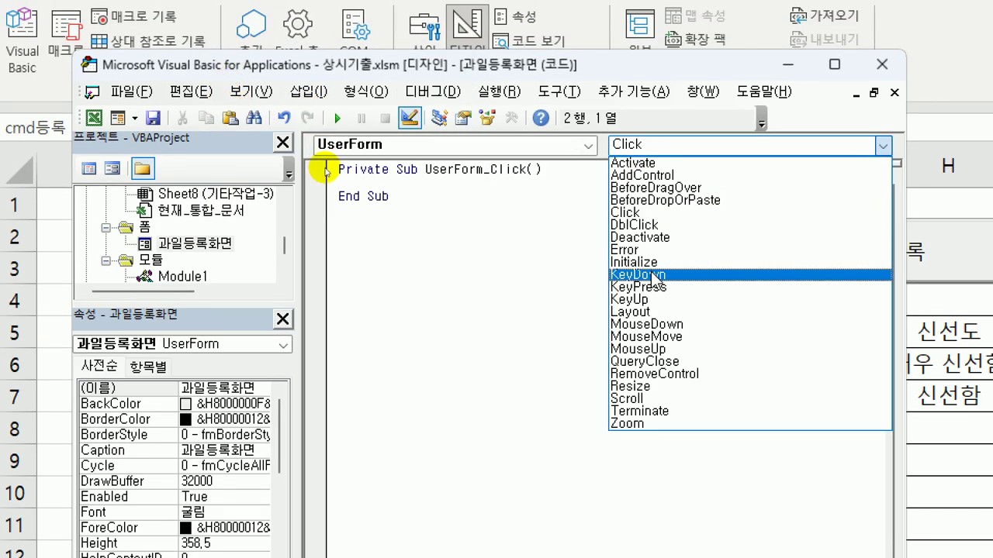
left_click(655, 263)
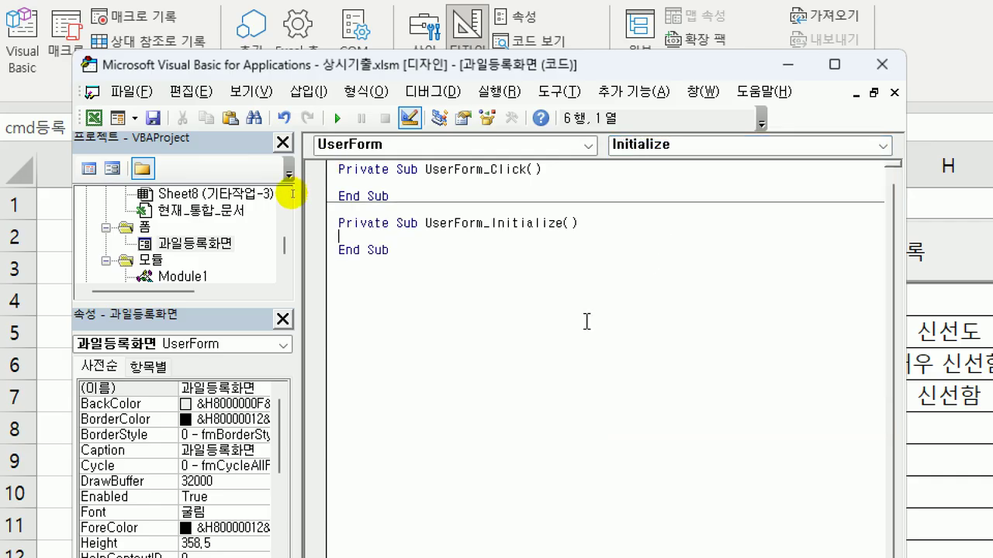
Write cmb과일명.RowSource = "J6:J10" in the UserForm_Initialize procedure and start a new line
key("Tab")
type("cmb과이름")
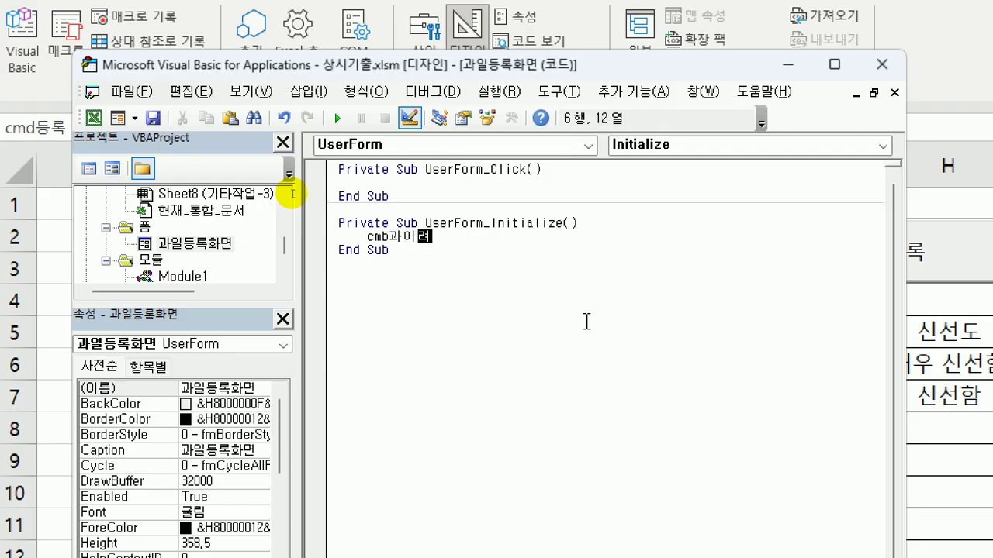
key("BackSpace")
key("BackSpace")
type("일명.")
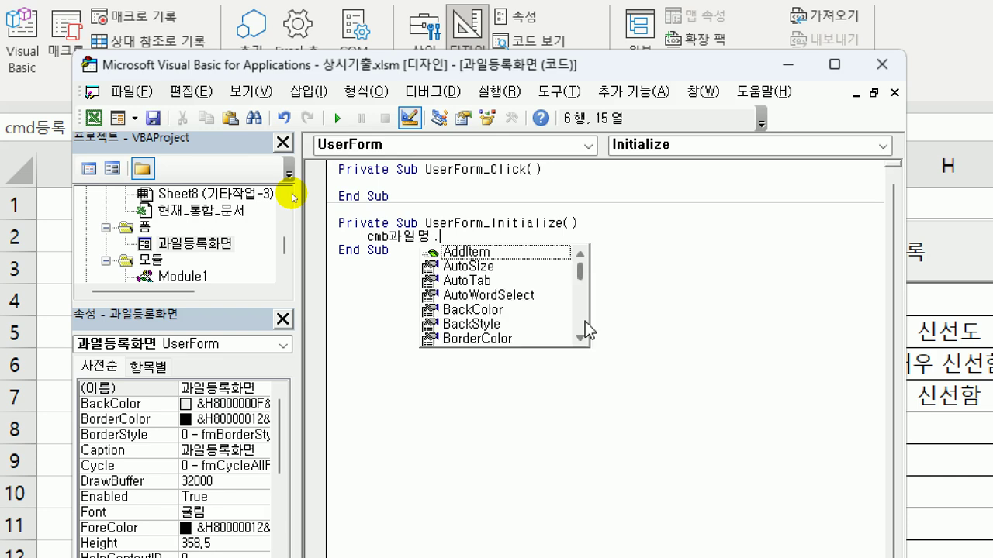
type("row")
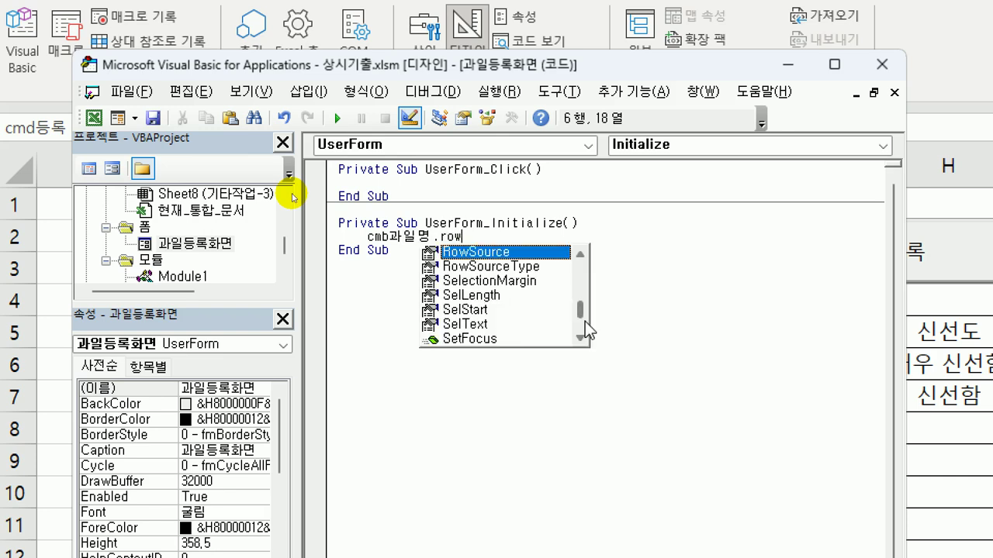
type("Source = \"")
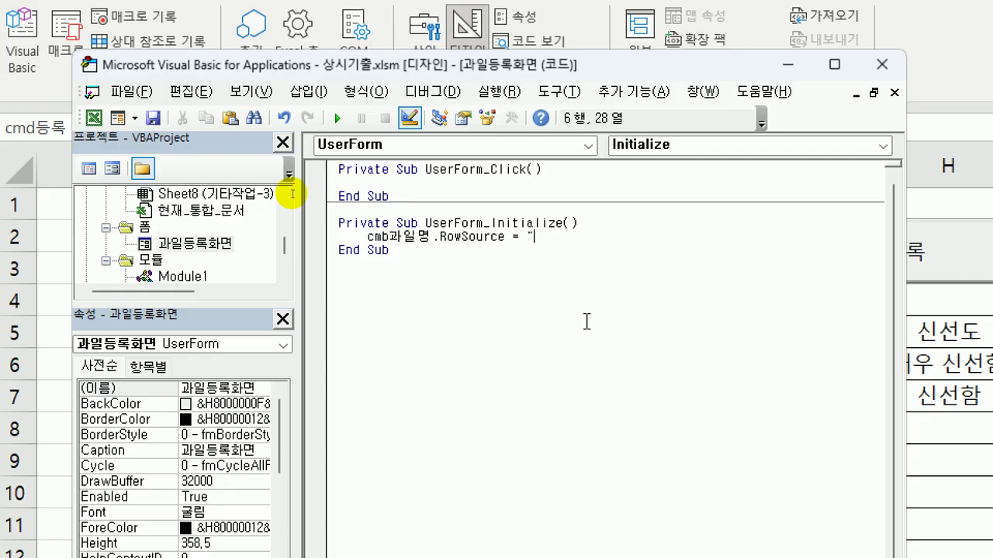
type("J")
type("6:J10")
type("\"")
key("Return")
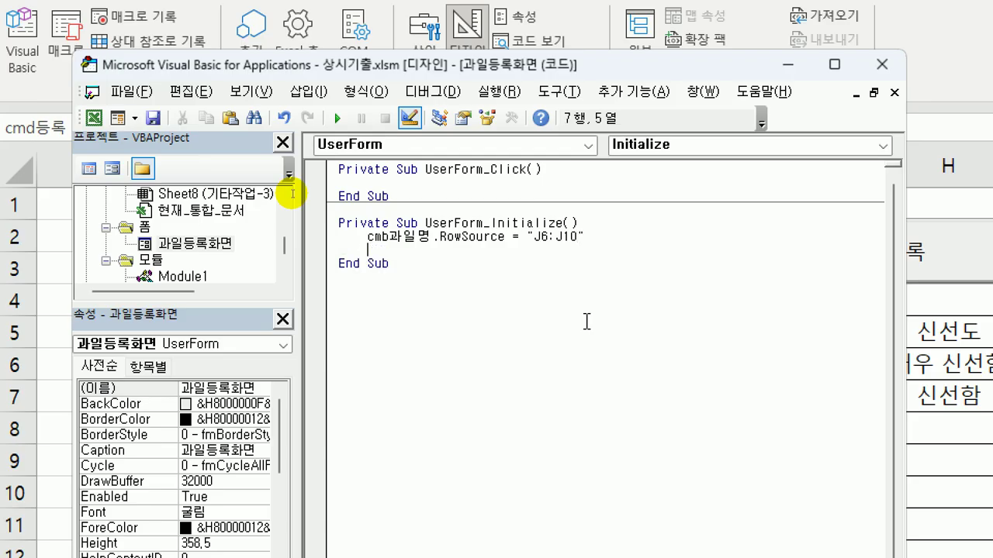
Copy the cmb과일명 RowSource line onto the next line and rename the copy's control to cmb당도
key("Up")
key("shift+End")
key("ctrl+c")
key("Down")
key("ctrl+v")
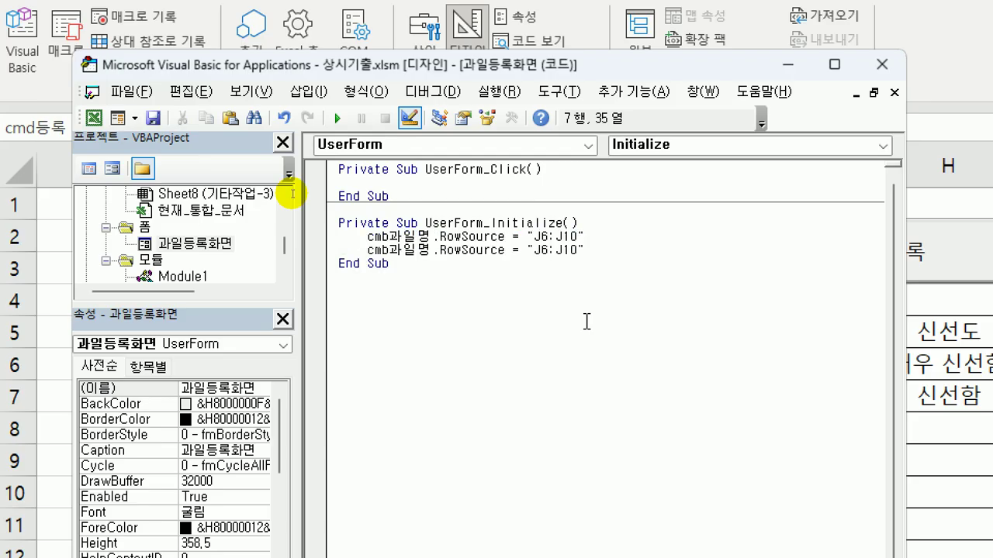
key("Left")
key("Left")
key("Left")
key("Left")
key("Left")
key("Left")
key("Left")
key("Left")
key("Left")
key("Left")
key("Left")
key("Left")
key("Left")
key("Left")
key("Left")
key("Left")
key("Left")
key("Left")
key("Left")
key("Left")
key("shift+Right")
key("shift+Right")
key("shift+Right")
type("당도")
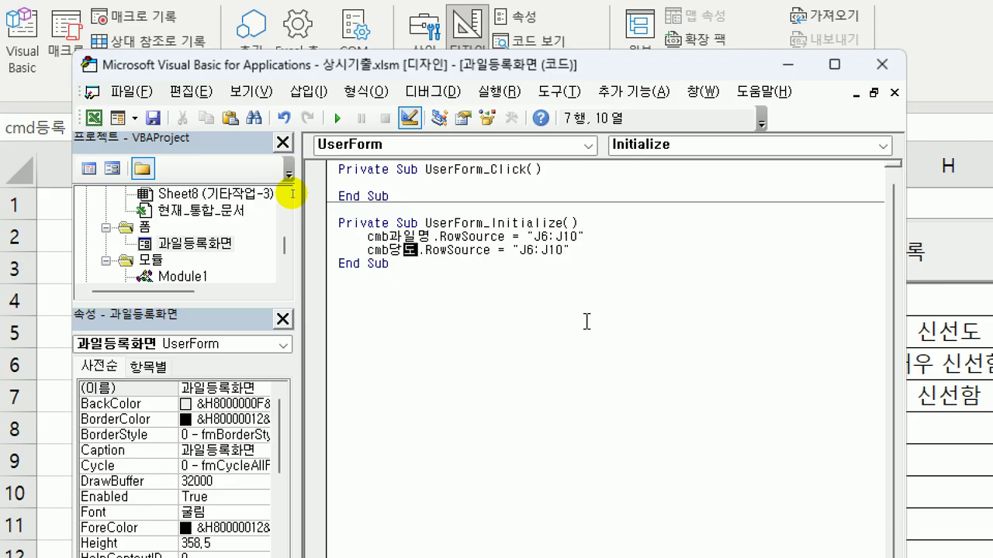
Change the source range in the cmb당도 line to K6:k10
key("Right")
key("Right")
key("Right")
key("Right")
key("Right")
key("Right")
key("Right")
key("Right")
key("Right")
key("Right")
key("Right")
key("shift+Right")
type("K")
key("Right")
key("Right")
key("shift+Right")
type("K")
Paste another copy of the cmb과일명 RowSource line below the cmb당도 line and rename its control to cmb만족도
key("Return")
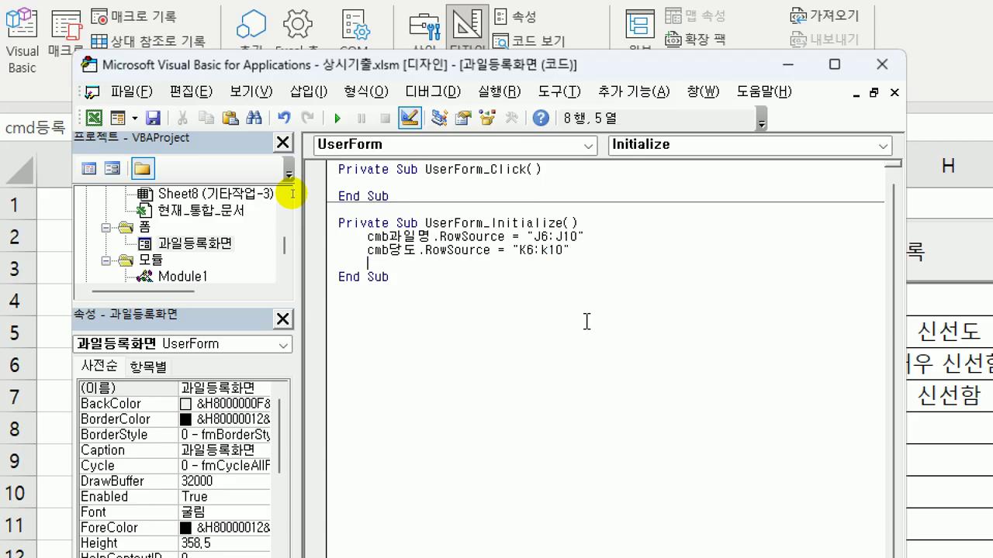
key("ctrl+v")
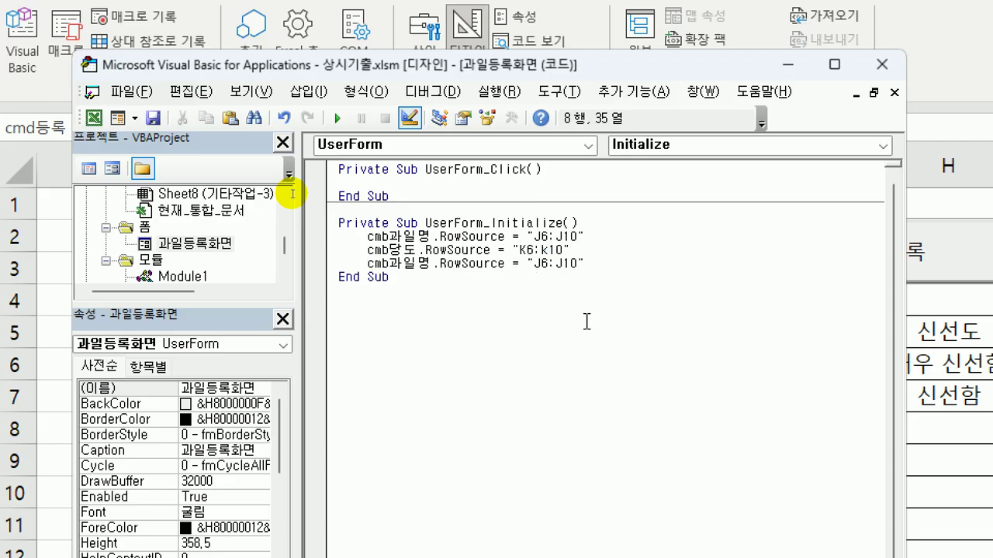
key("Left")
key("Left")
key("Left")
key("Left")
key("Left")
key("Left")
key("Left")
key("Left")
key("Left")
key("Left")
key("Left")
key("Left")
key("Left")
key("Left")
key("Left")
key("Left")
key("Left")
key("Left")
key("Left")
key("Left")
key("shift+Right")
key("shift+Right")
key("shift+Right")
type("만족도")
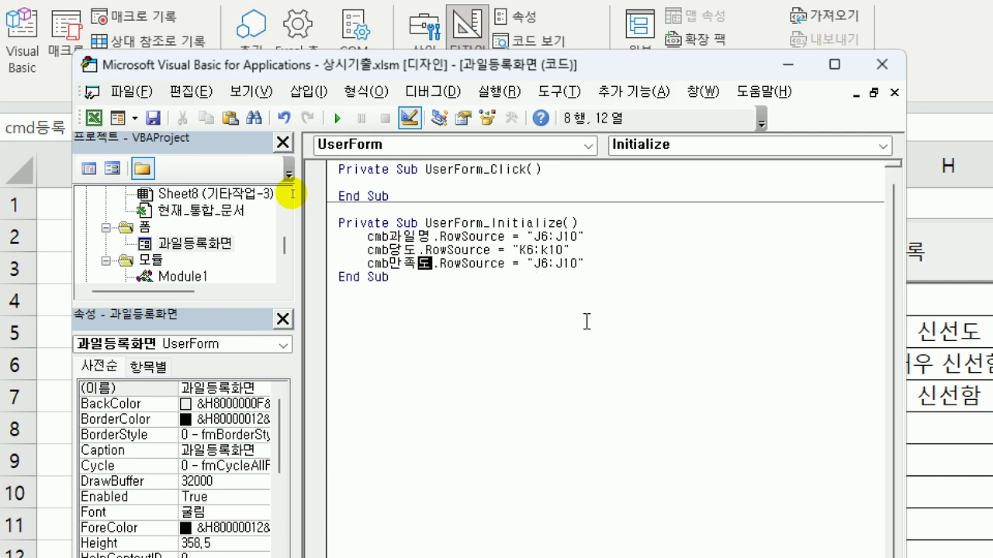
Change the source range in the cmb만족도 line to L6:L10 and start a new line
key("Right")
key("Right")
key("Right")
key("Right")
key("Right")
key("Right")
key("Right")
key("Right")
key("Right")
key("Right")
key("Right")
key("Right")
key("Right")
key("Right")
key("shift+Right")
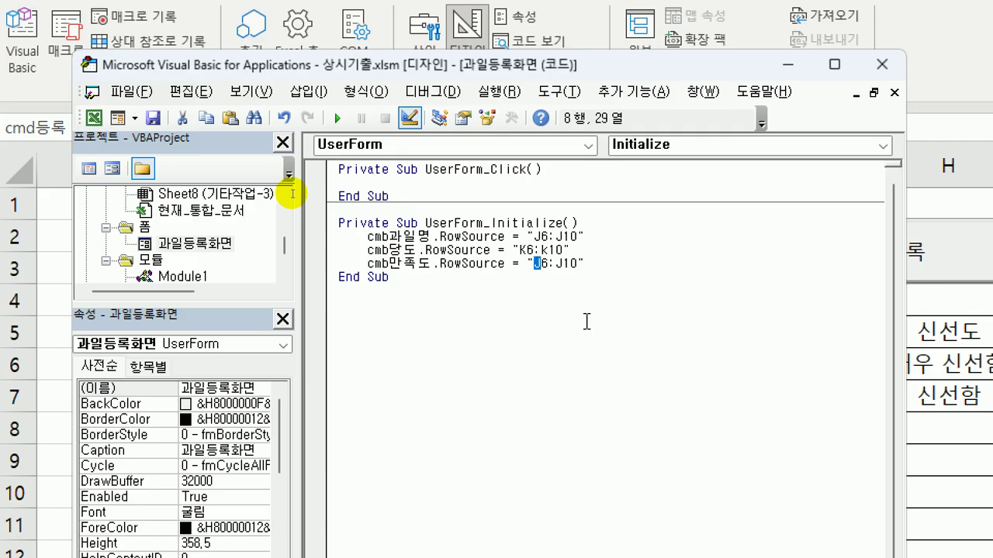
type("L")
key("Right")
key("Right")
key("shift+Right")
type("L6:L")
key("End")
key("Return")
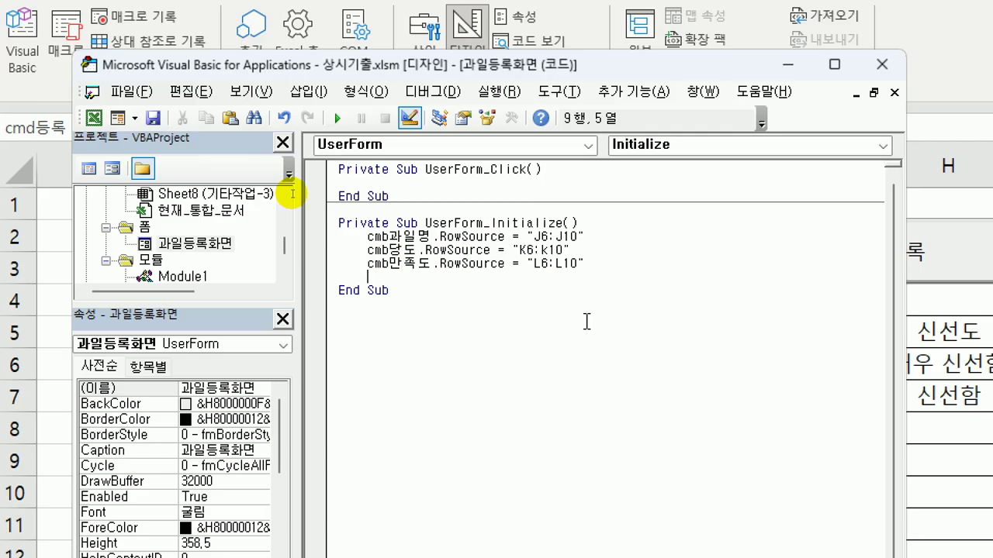
Paste the cmb과일명 RowSource line once more below the cmb만족도 line and rename its control to cmb신선도
key("ctrl+v")
key("Left")
key("Left")
key("Left")
key("Left")
key("Left")
key("Left")
key("Left")
key("Left")
key("Left")
key("Left")
key("Left")
key("Left")
key("Left")
key("Left")
key("Left")
key("Left")
key("Left")
key("Left")
key("Left")
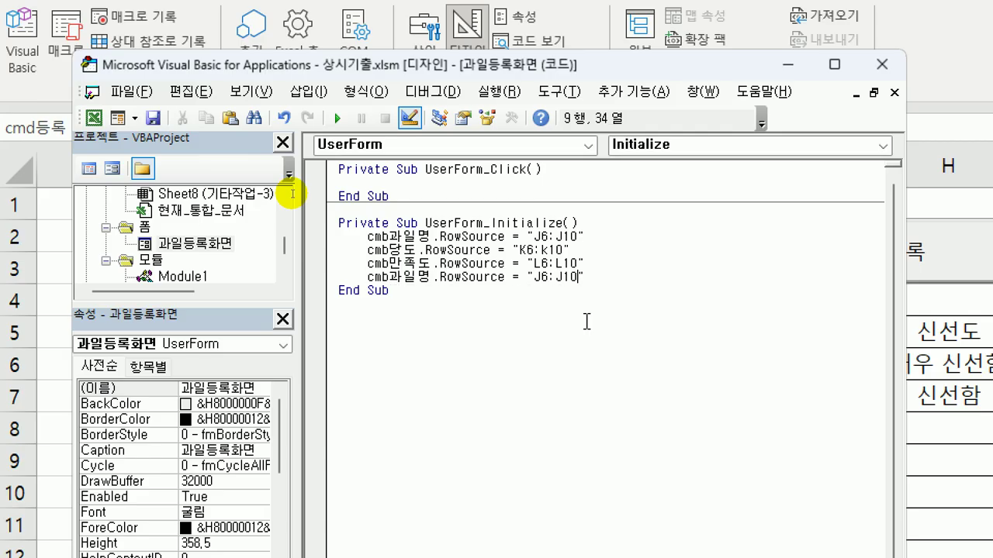
key("Left")
key("Left")
key("Left")
key("Left")
key("Left")
key("shift+Right")
key("shift+Right")
key("shift+Right")
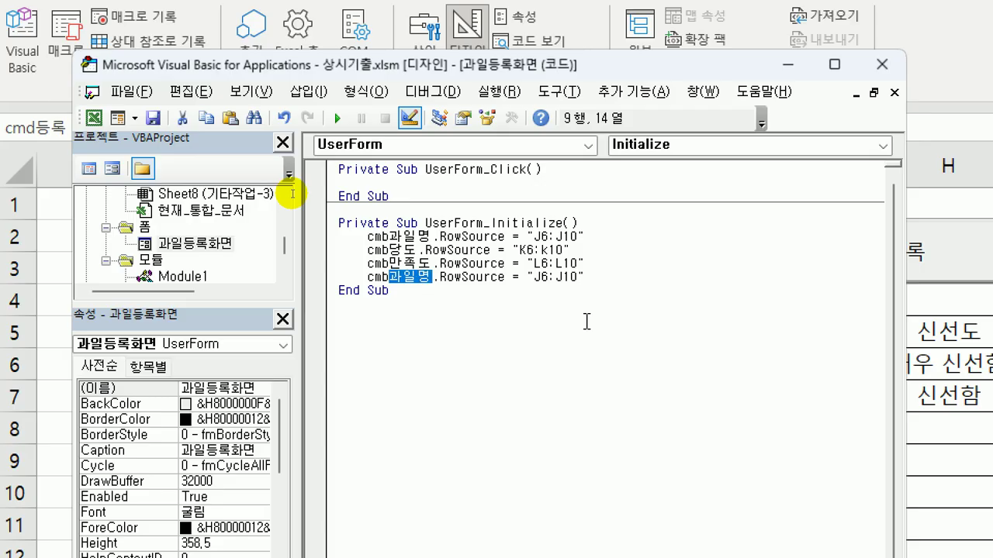
type("tl")
key("BackSpace")
key("BackSpace")
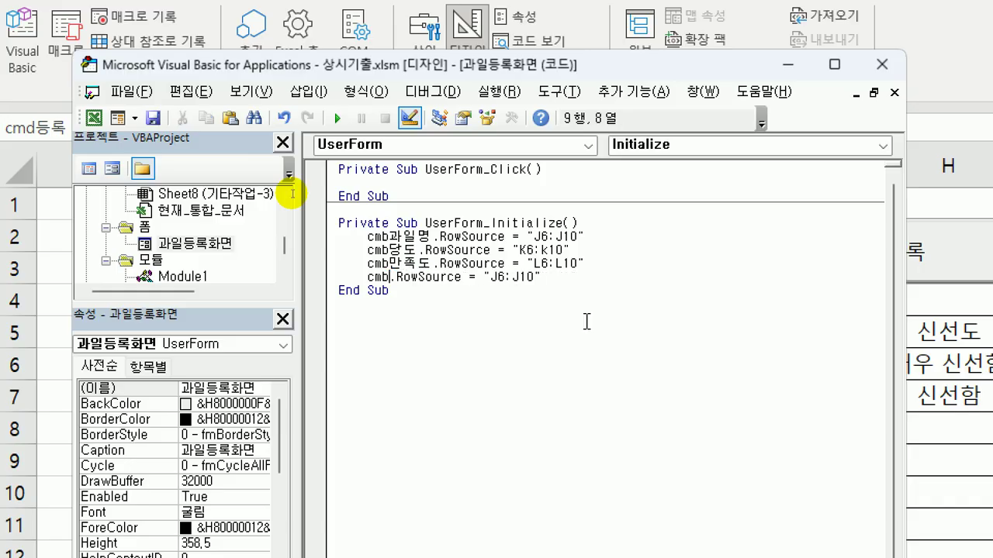
type("신선도")
key("Right")
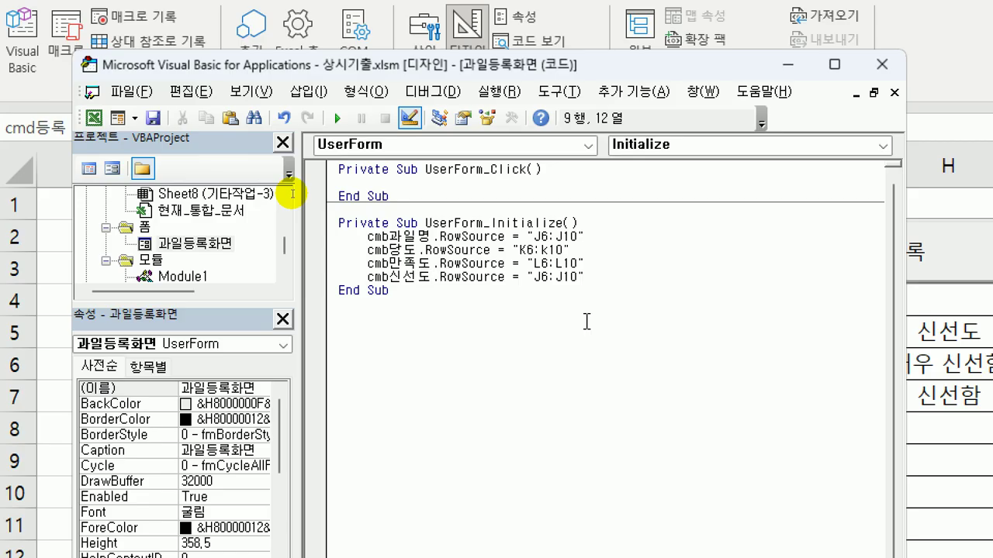
Change the source range in the cmb신선도 line to M6:M10
key("Right")
key("Right")
key("Right")
key("Right")
key("Right")
key("Right")
key("Right")
key("Right")
key("Right")
key("shift+Right")
type("M")
key("Right")
key("Right")
key("shift+Right")
type("m")
key("BackSpace")
type("M")
key("End")
key("Down")
Open the design of the 과일등록화면 form and create the click procedure of its 등록 button
left_click(184, 244)
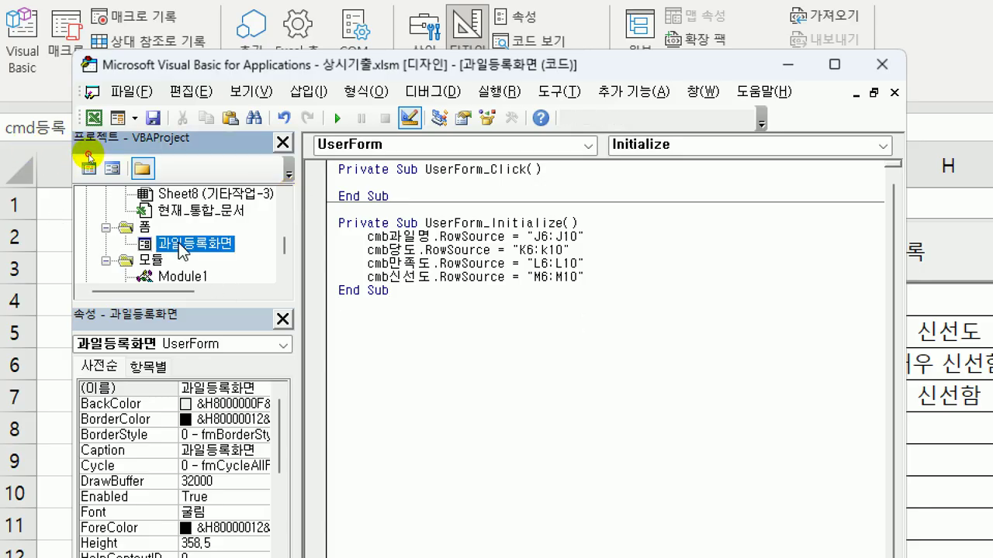
double_click(184, 244)
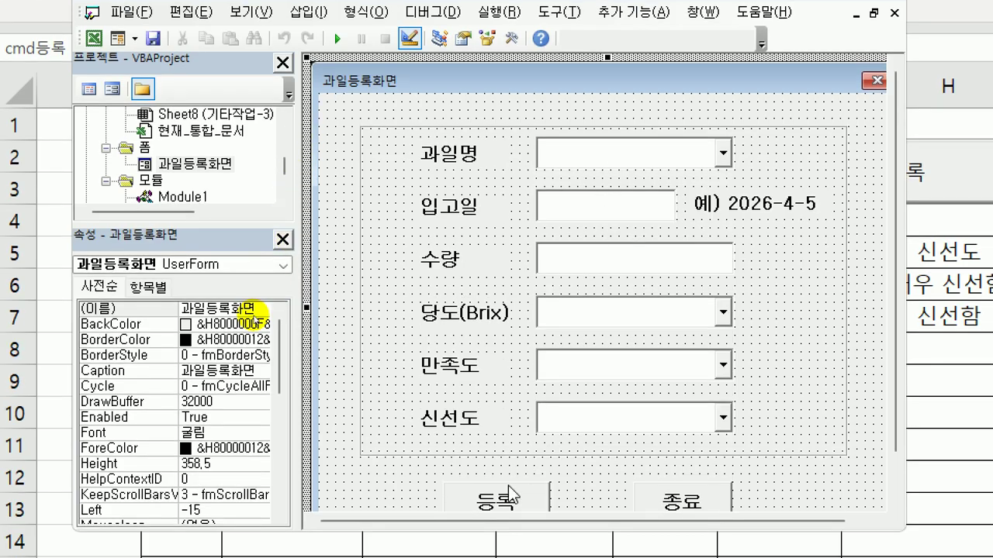
double_click(508, 496)
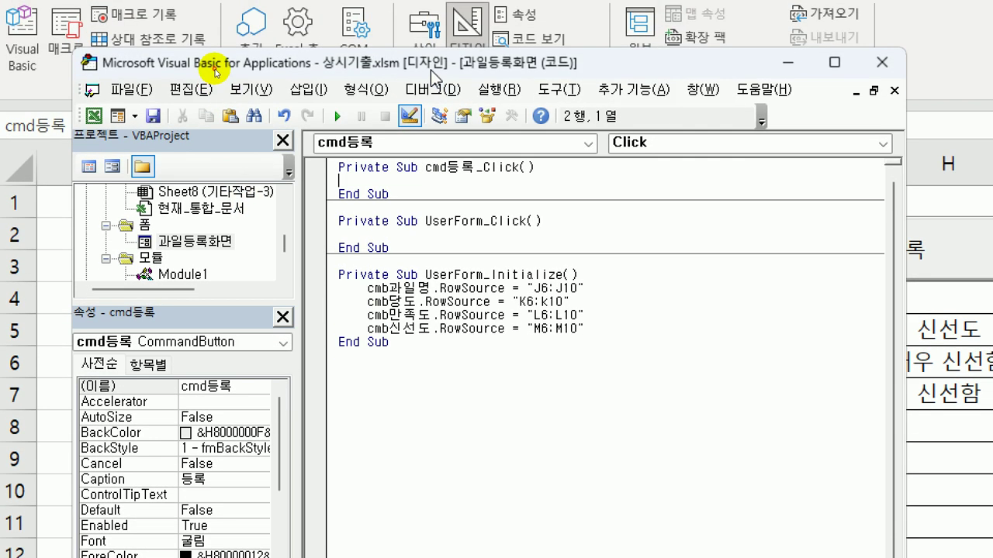
Check the table layout on the sheet and write i = Range("B5").CurrentRegion.Rows.Count + 5 in the cmd등록_Click procedure
left_click_drag(431, 69, 402, 394)
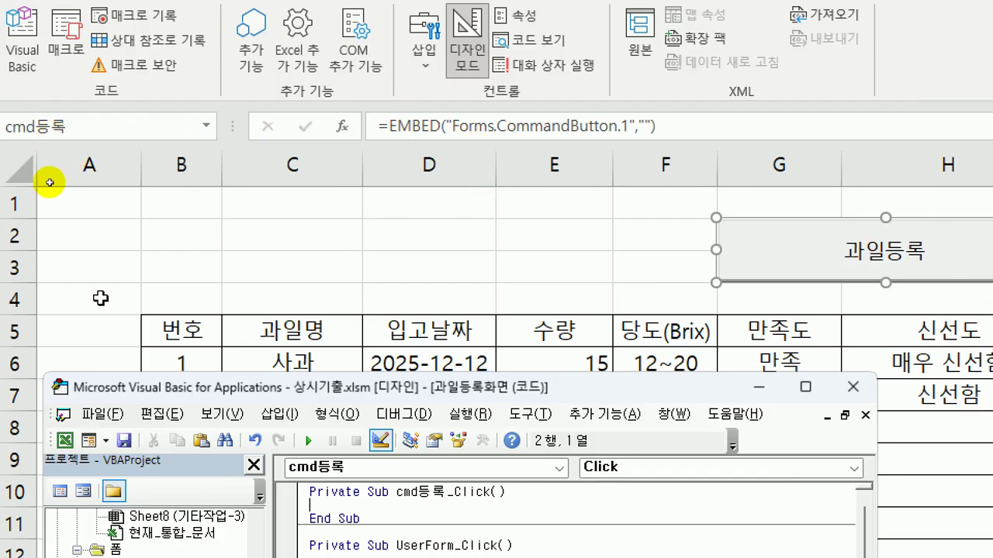
left_click_drag(211, 394, 228, 457)
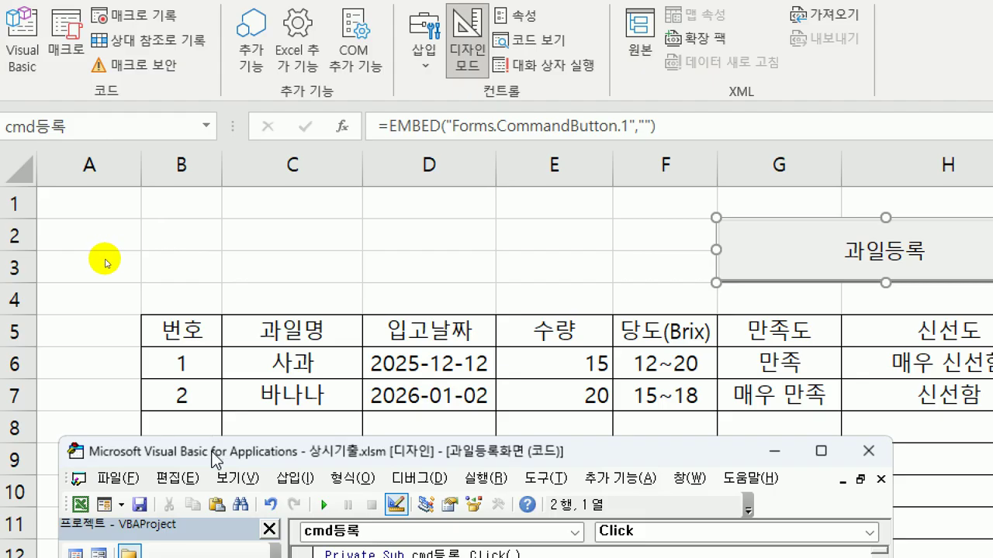
left_click_drag(217, 458, 189, 19)
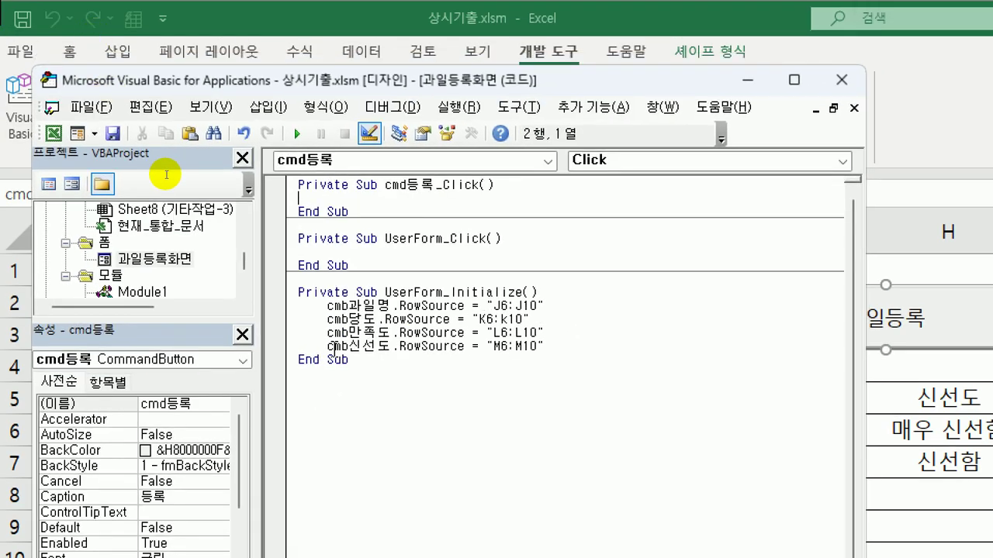
type("=")
type(" rnea")
key("BackSpace")
key("BackSpace")
key("BackSpace")
type("ange(\"")
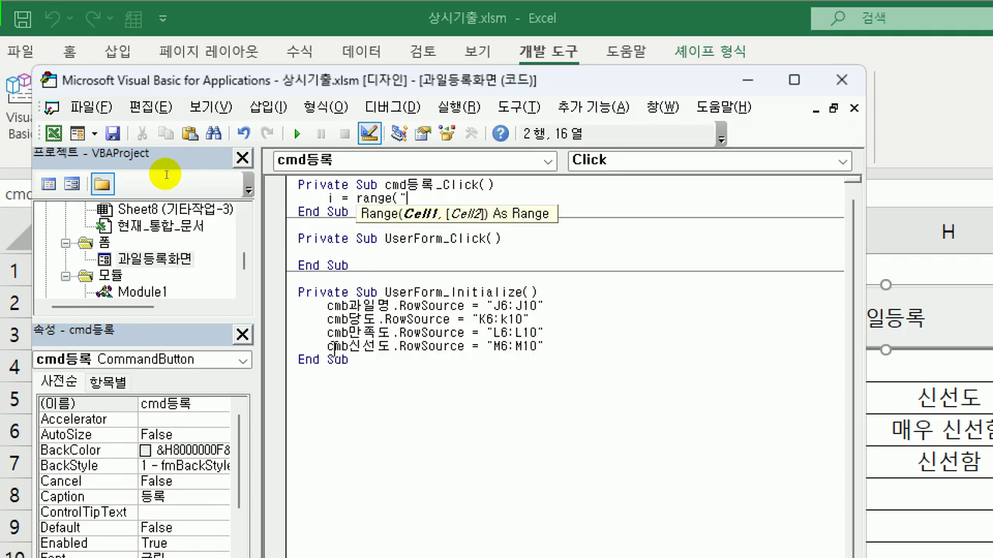
type("B5\").cu")
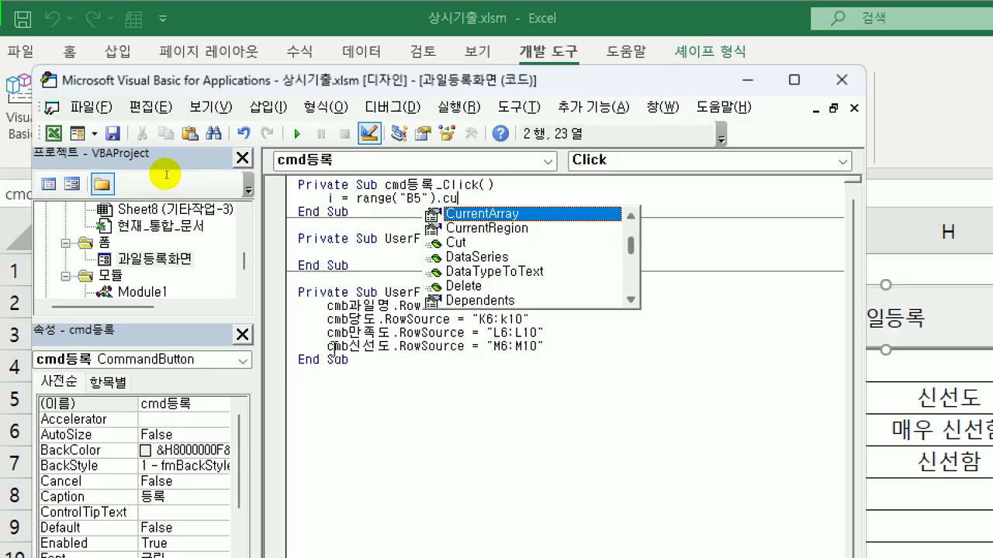
key("Down")
key("Tab")
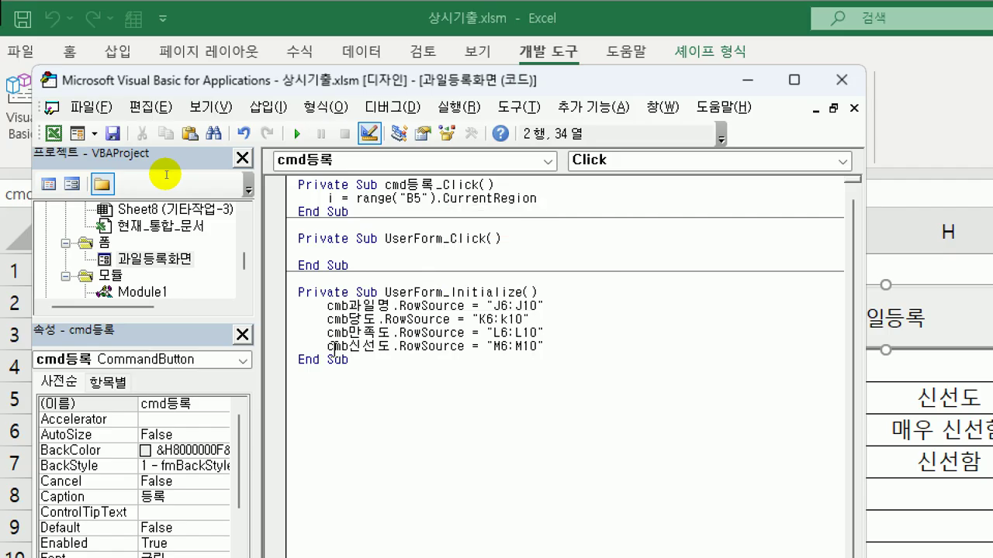
type(".Rows.Count + 5")
key("Return")
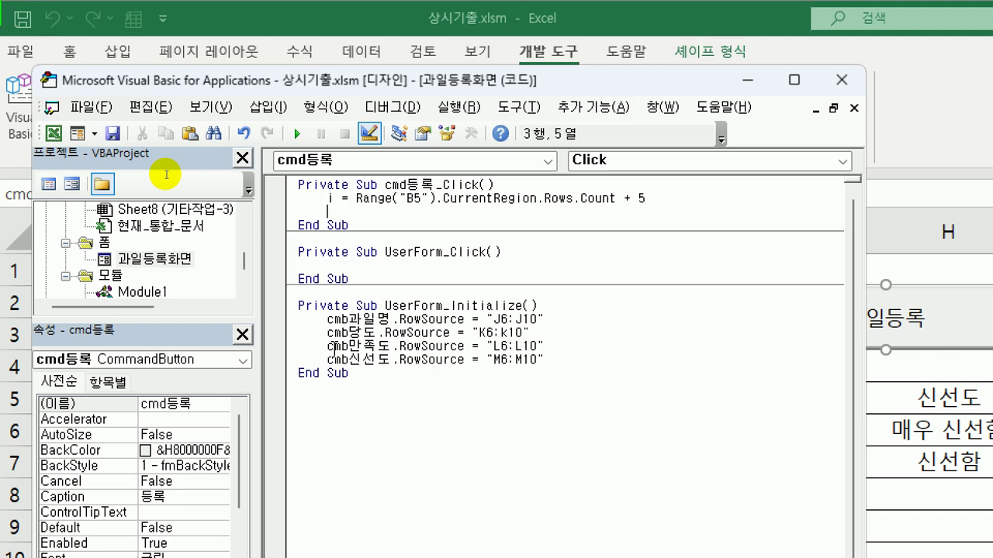
After a blank line, write cells(i,2) = Range("B5").CurrentRegion.Rows.Count, copying the row-count expression from the i line without the + 5
key("Return")
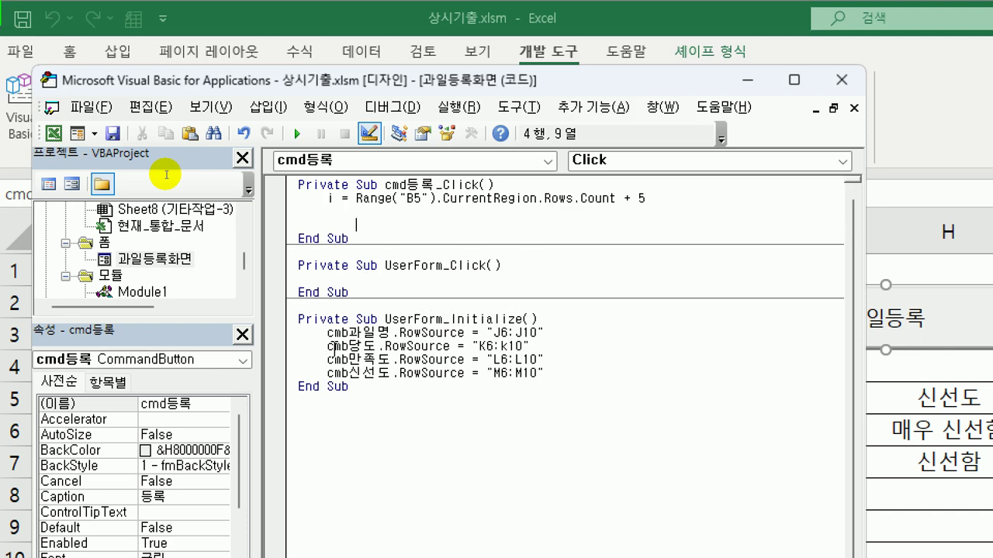
type("cells(i,2)")
type("=")
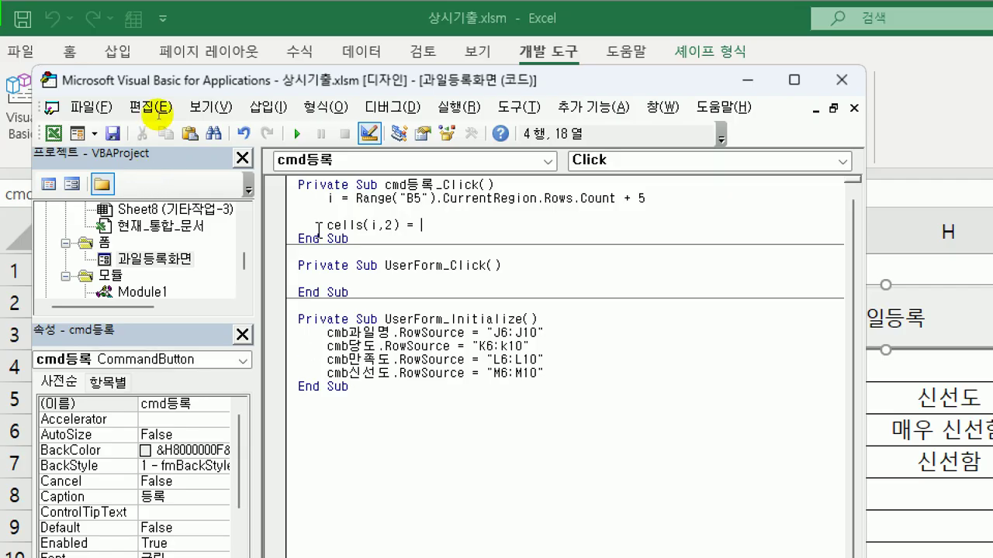
left_click(362, 198)
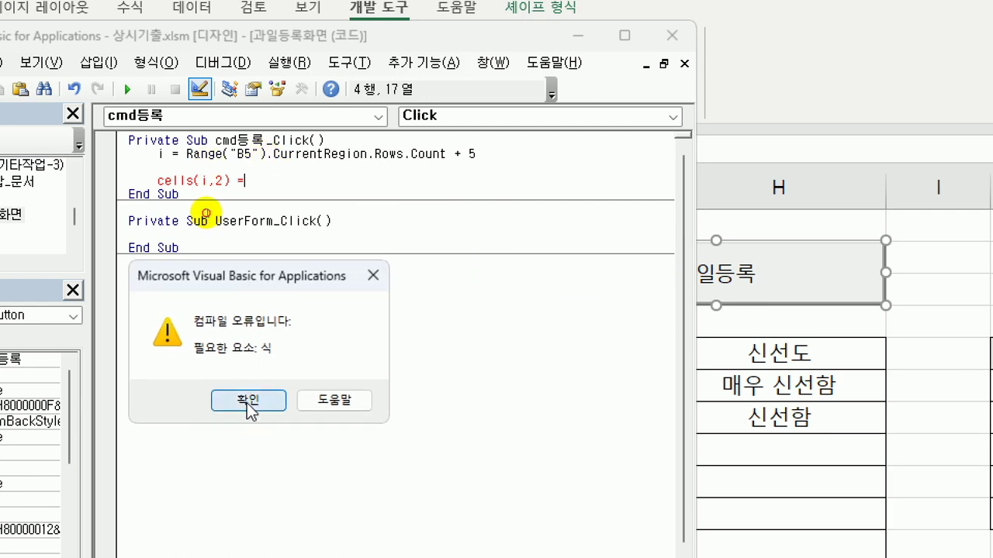
left_click(248, 398)
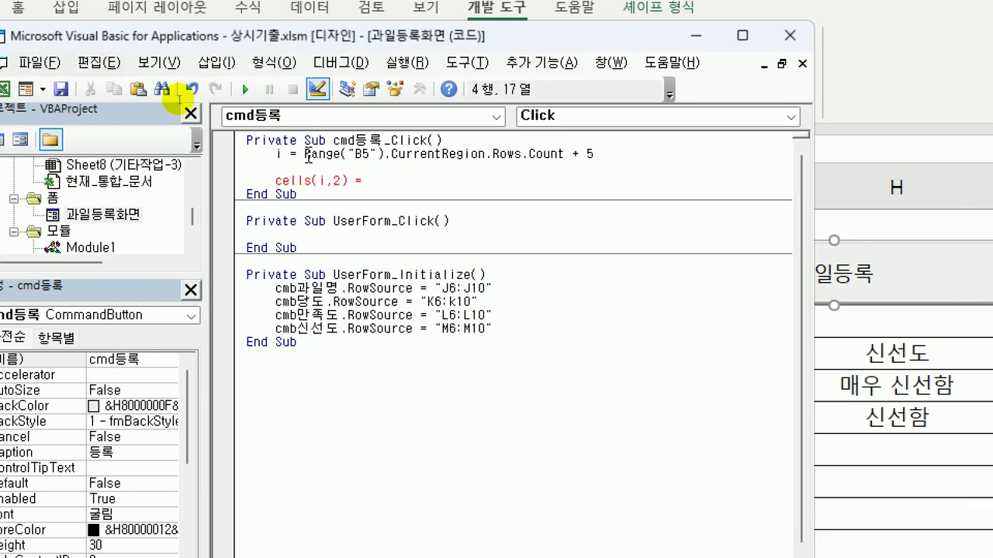
key("shift+End")
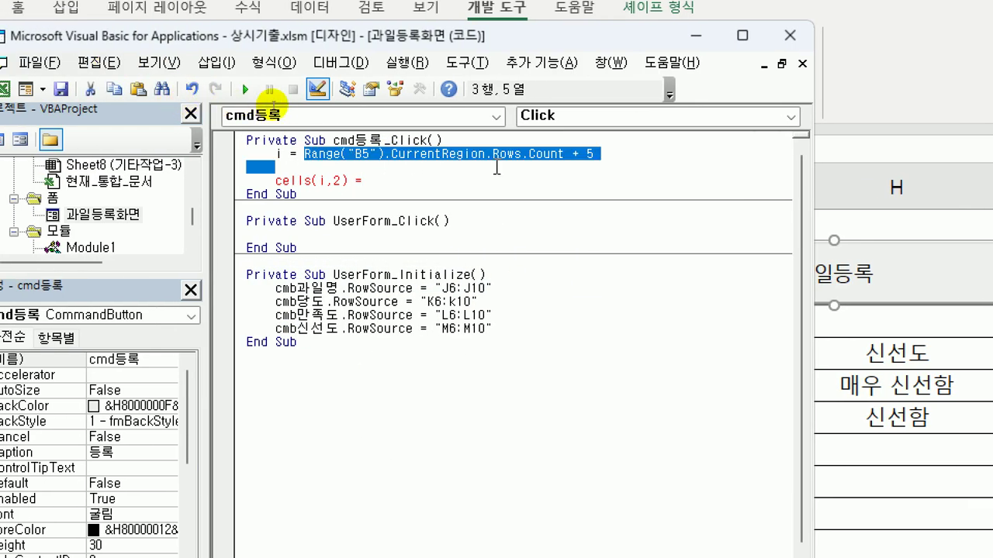
key("shift+Left")
key("shift+Left")
key("shift+Left")
key("shift+Left")
key("shift+Left")
key("shift+Right")
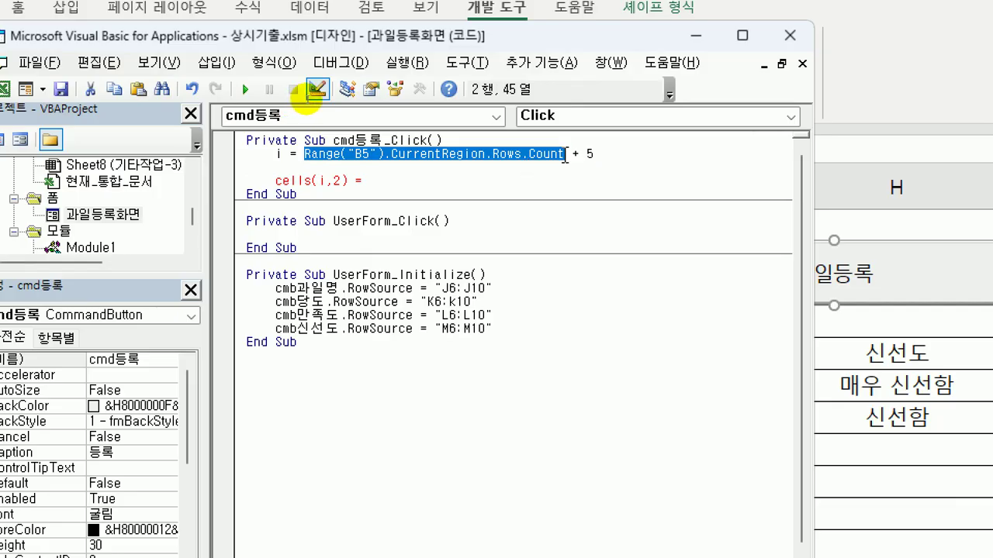
key("ctrl+c")
key("Down")
key("Down")
key("ctrl+v")
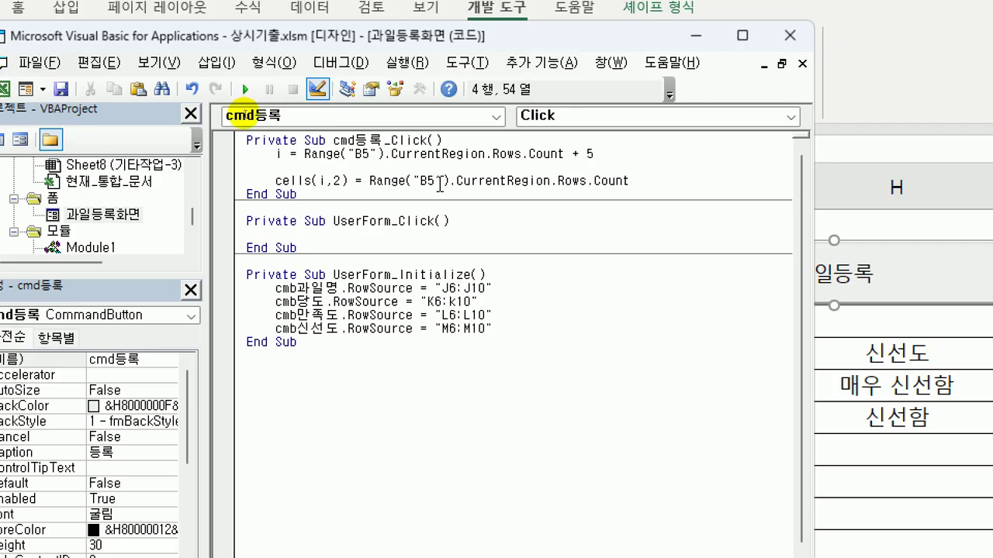
Check the table's columns on the sheet and add the line cells(i,3) = cmb과일명.Value to the cmd등록_Click procedure
left_click_drag(438, 47, 526, 484)
left_click_drag(524, 438, 516, 467)
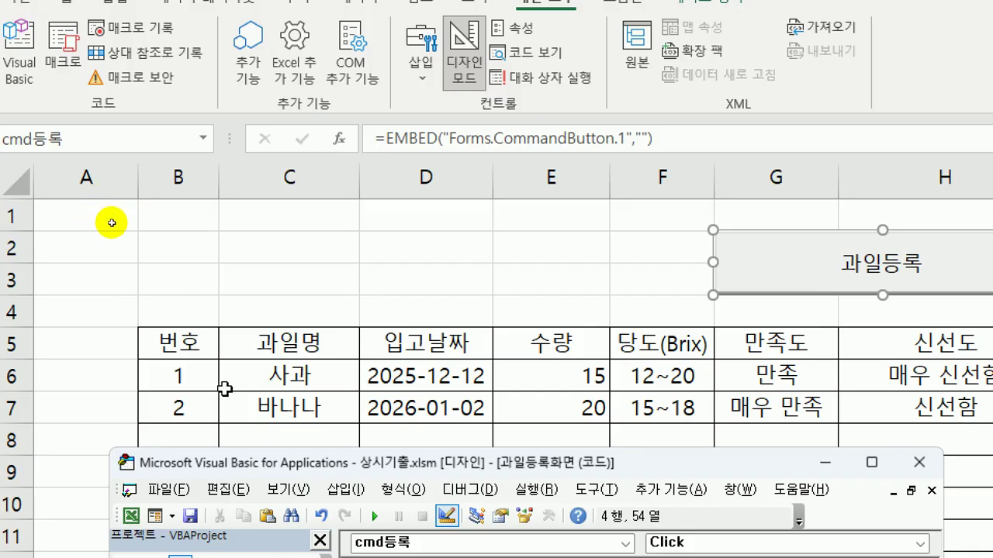
left_click_drag(314, 466, 307, 102)
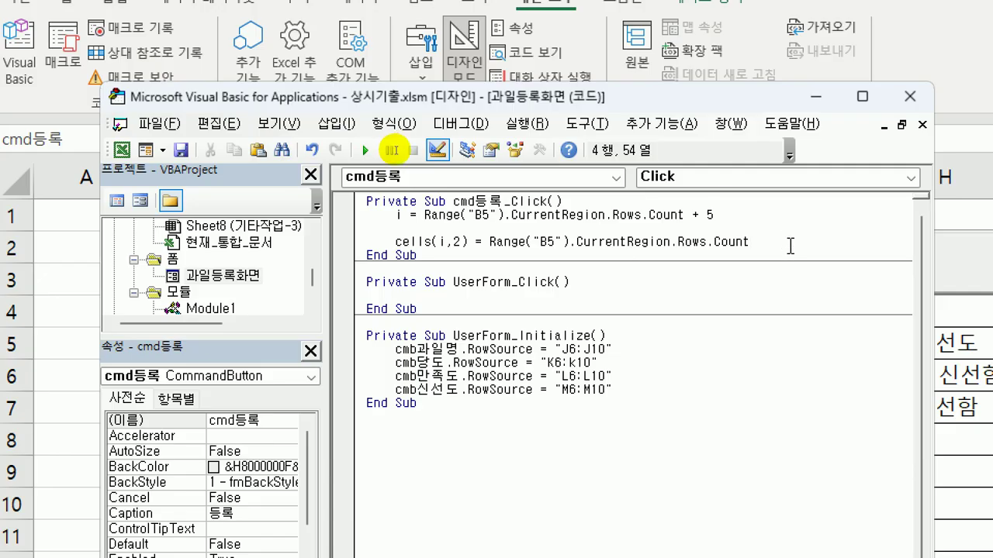
key("Return")
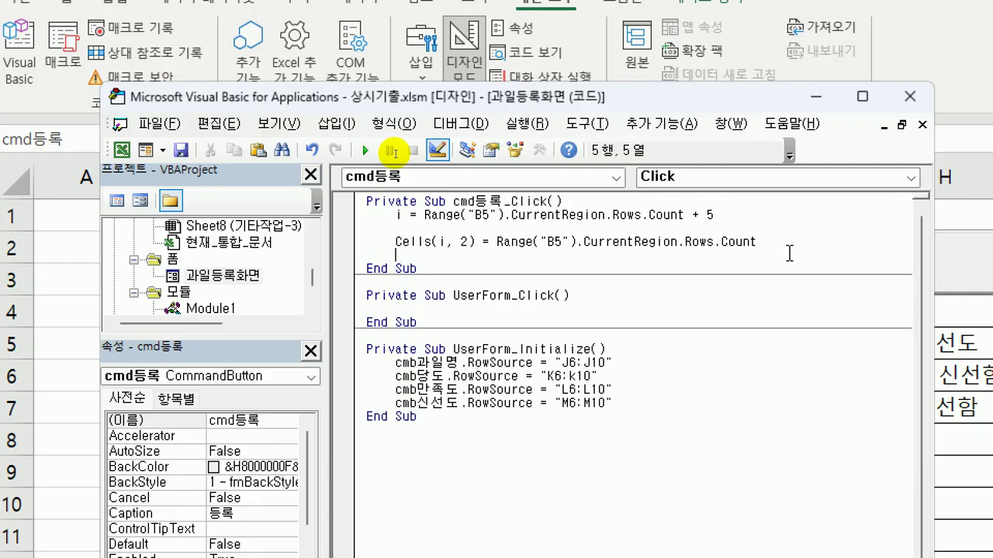
type("cells(i,3) =")
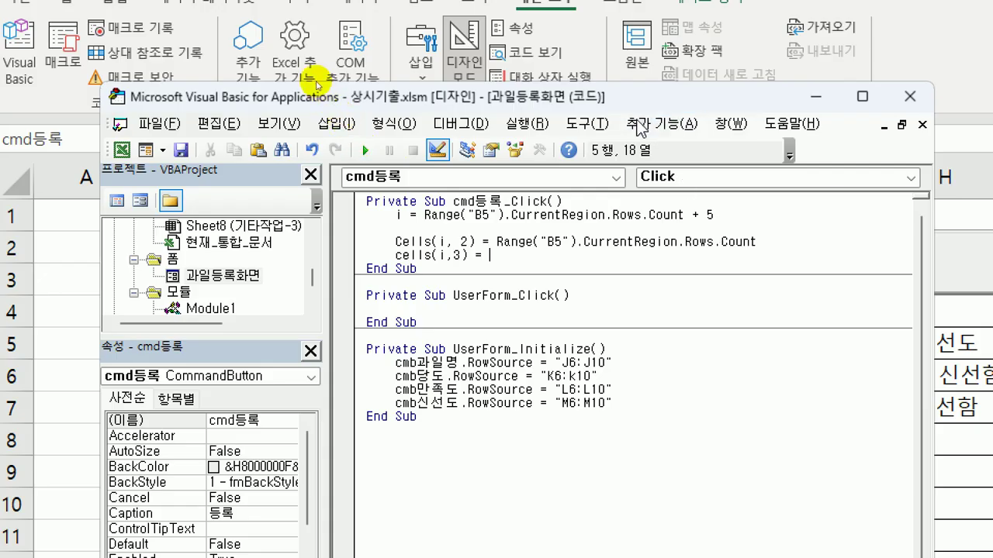
mouse_move(627, 97)
left_mouse_down()
mouse_move(601, 414)
mouse_move(617, 83)
left_mouse_up()
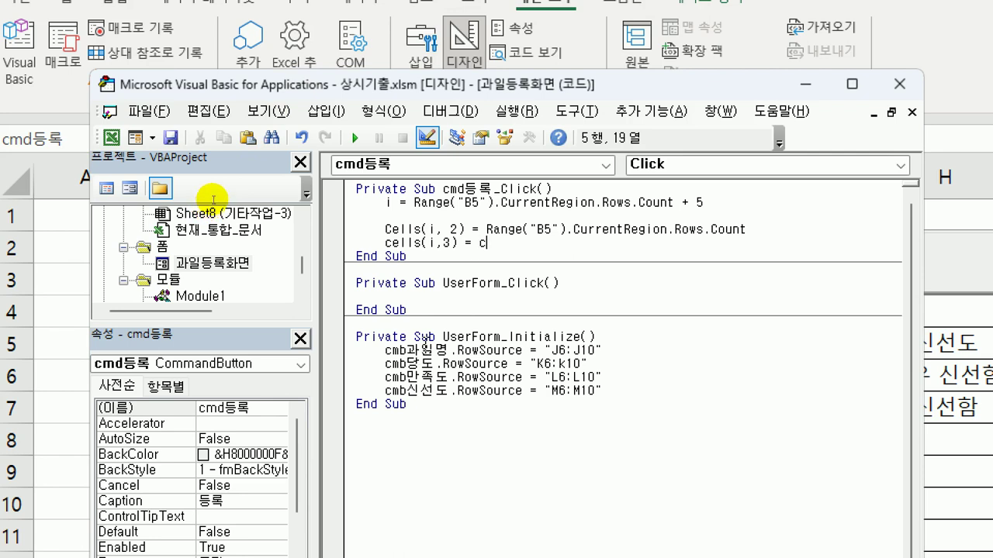
type("mb과이")
type("일명.v")
key("Return")
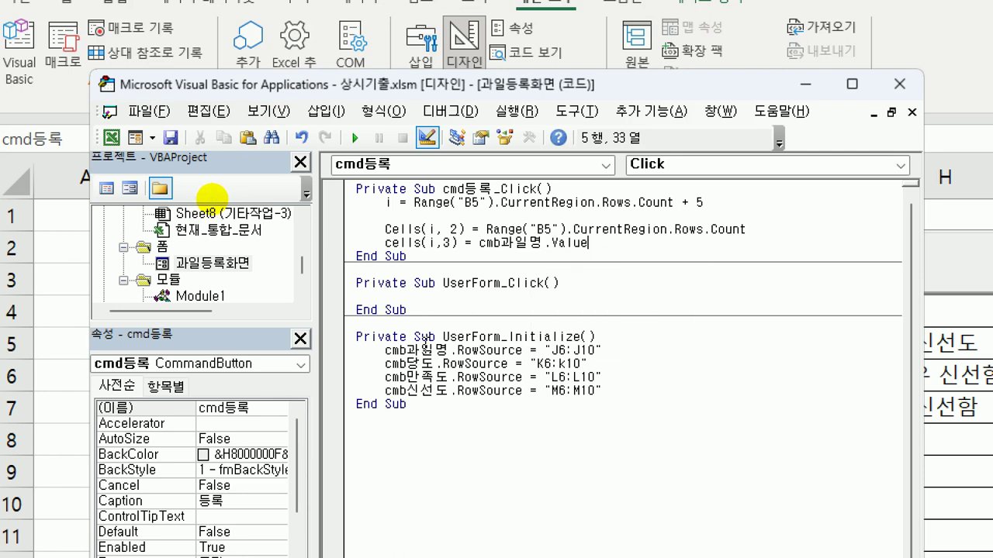
Duplicate the Cells(i, 3) = cmb과일명.Value line five times below itself in the cmd등록_Click procedure
key("Up")
key("shift+End")
key("ctrl+c")
key("Down")
key("ctrl+v")
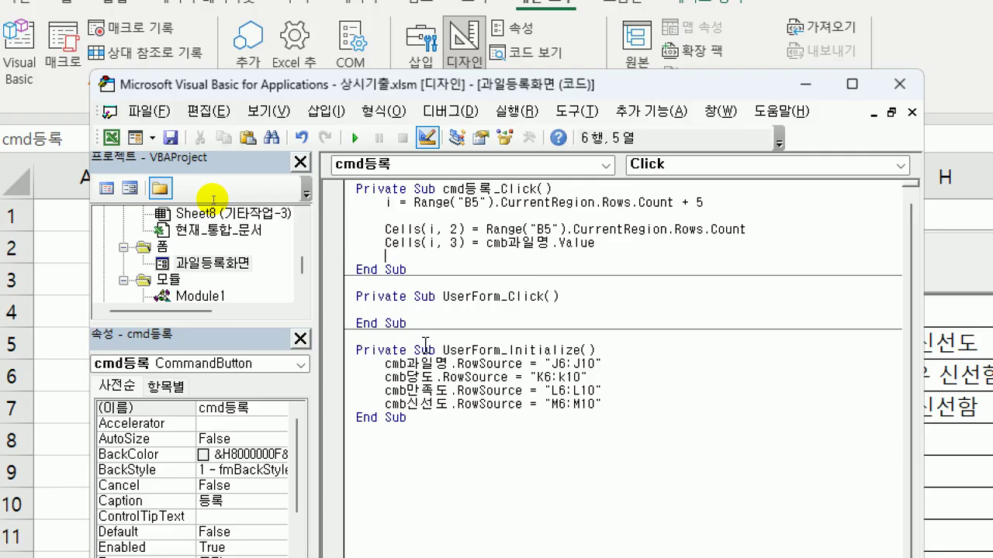
key("Return")
key("ctrl+v")
key("Return")
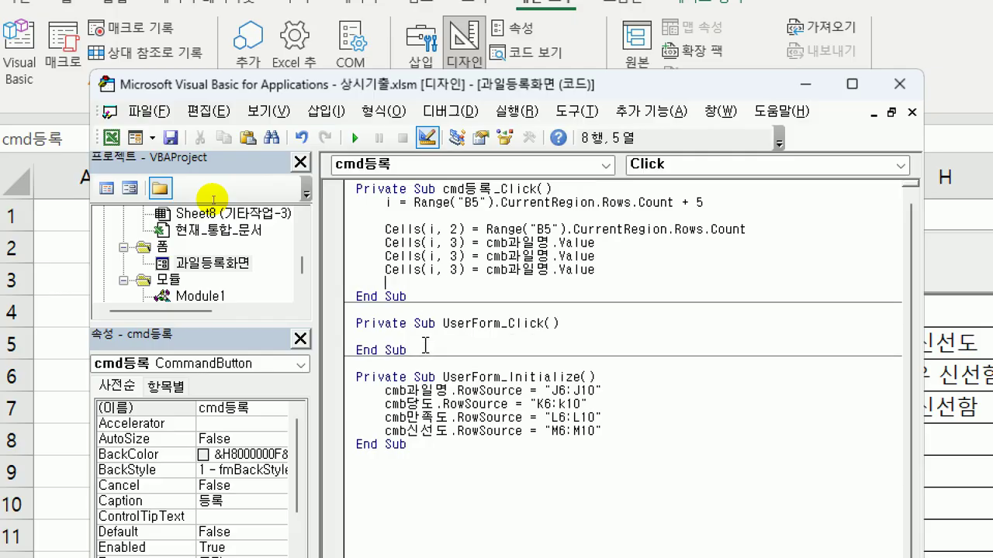
key("ctrl+v")
key("Return")
key("ctrl+v")
key("Return")
key("ctrl+v")
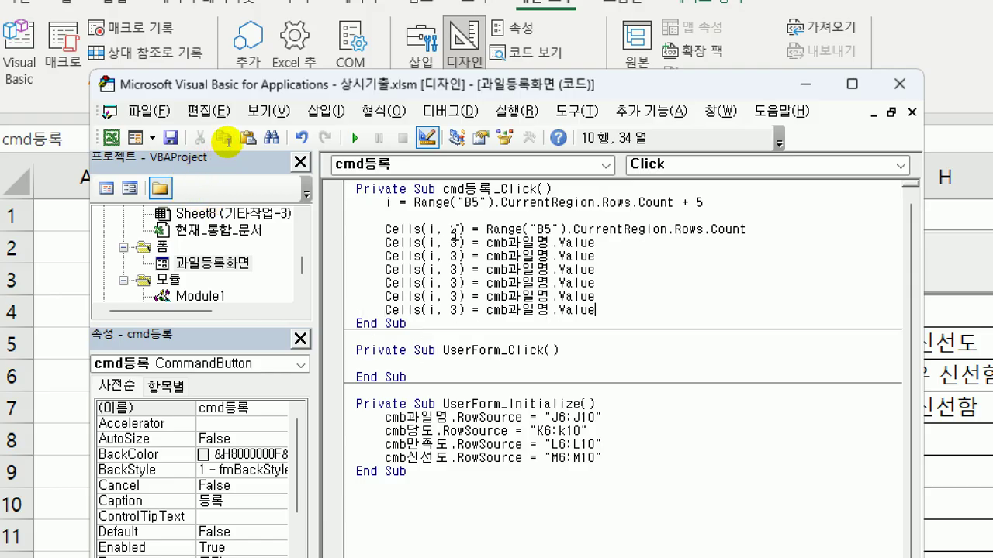
Change the column numbers in the five copied Cells lines to 4, 5, 6, 7 and 8
key("Down")
key("shift+Right")
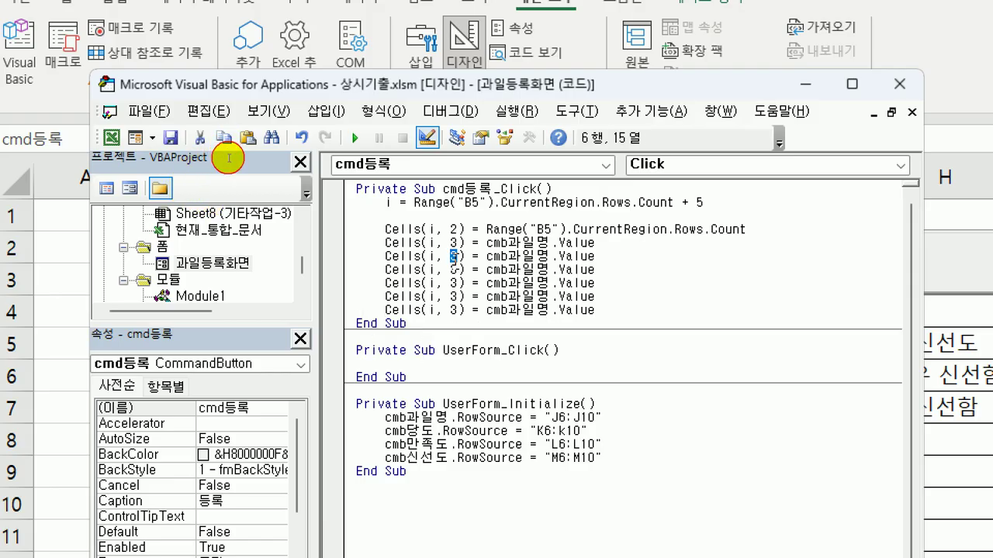
type("4")
key("Down")
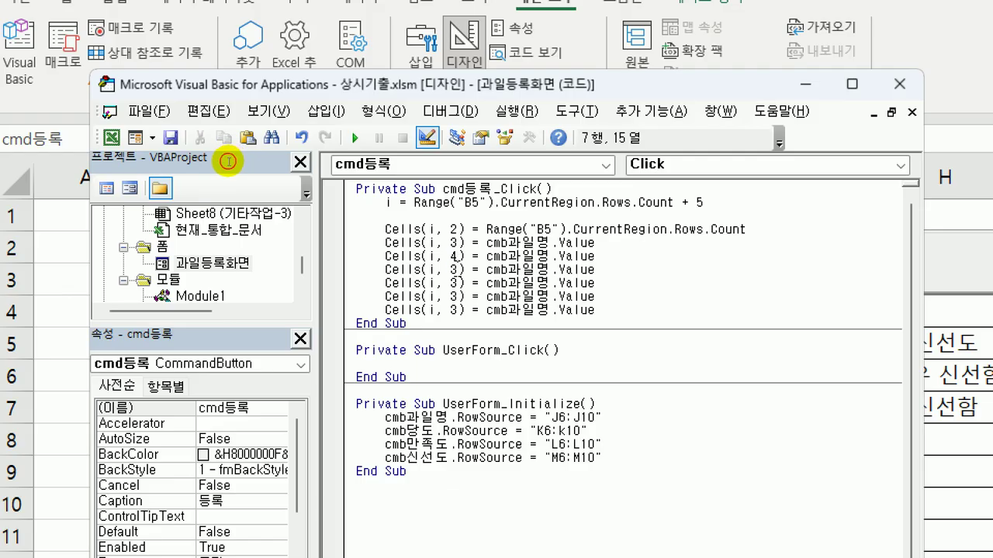
key("shift+Left")
type("5")
key("Down")
key("shift+Left")
type("6")
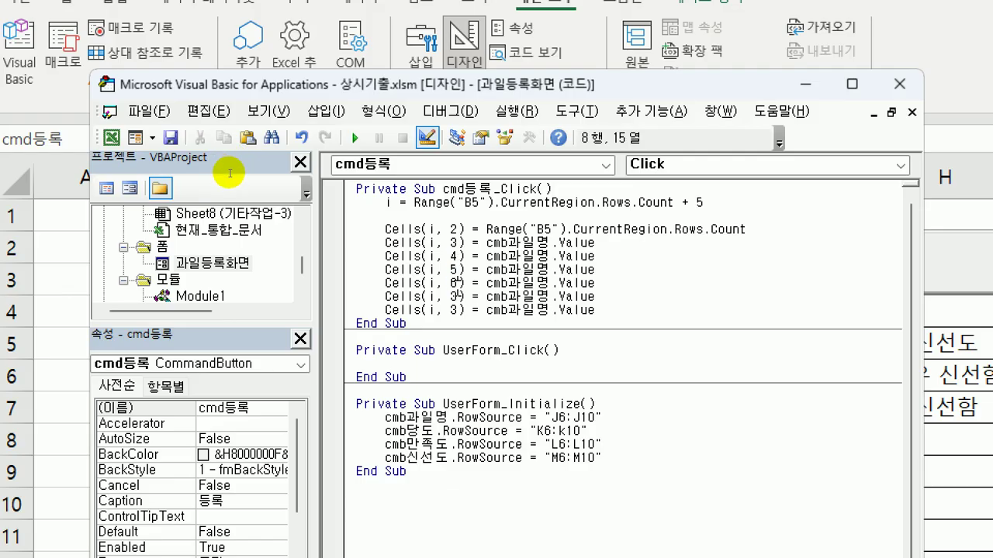
key("Down")
key("shift+Left")
type("7")
key("Down")
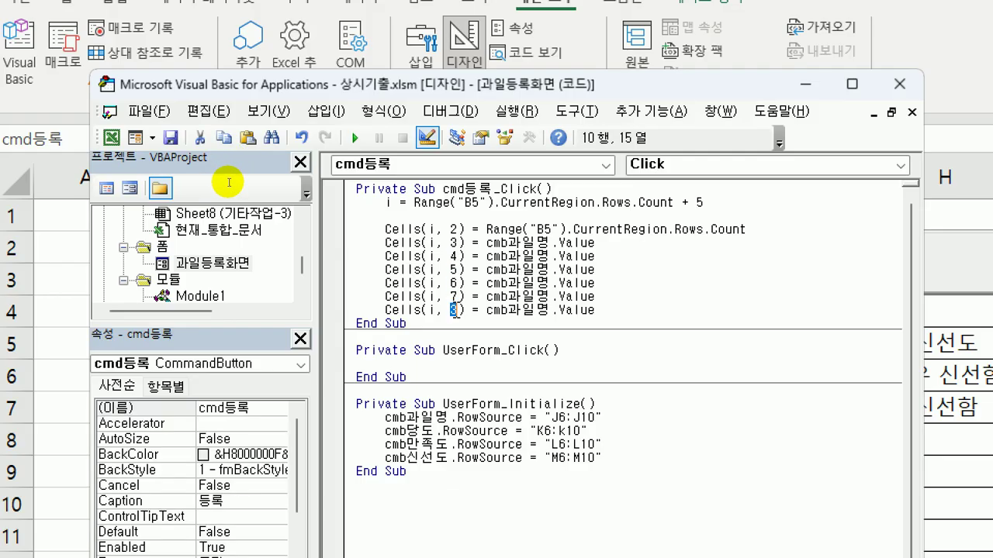
key("shift+Left")
type("8")
Check the table's columns and the 입고일 box's name in the form design, and replace cmb과일명 with txt날짜 in the Cells(i, 4) line
left_click_drag(487, 89, 433, 557)
scroll(451, 354, "down", 3)
scroll(451, 355, "up", 3)
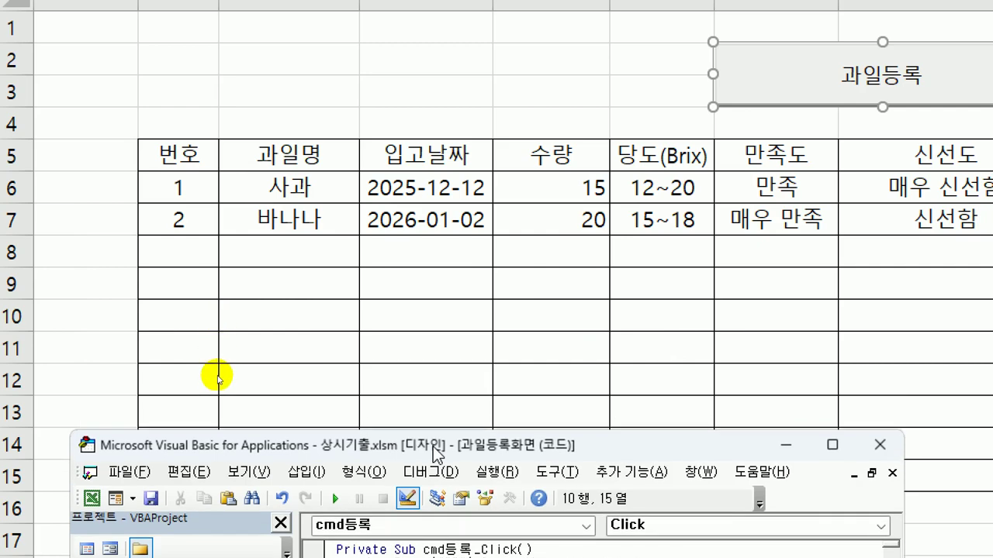
left_click_drag(433, 446, 446, 219)
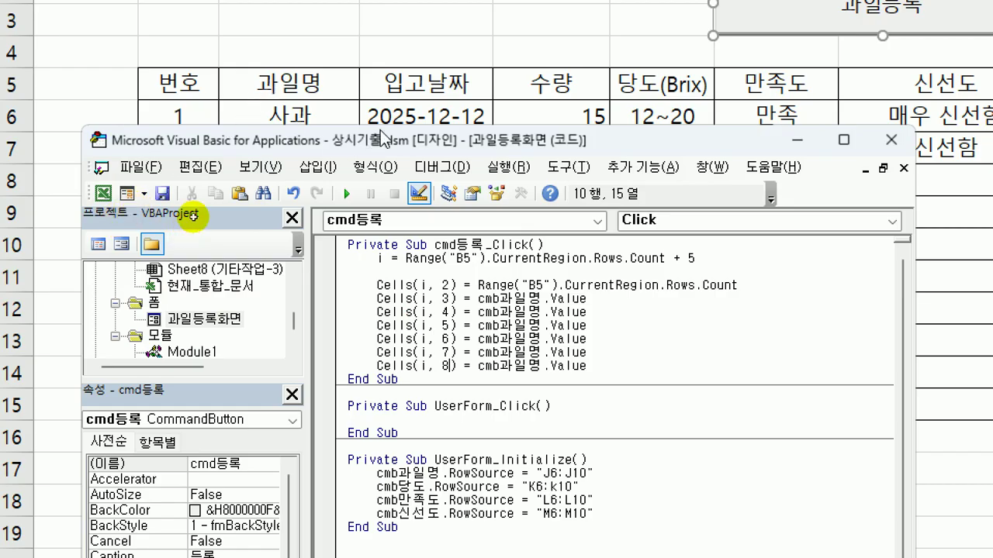
left_click_drag(479, 315, 597, 313)
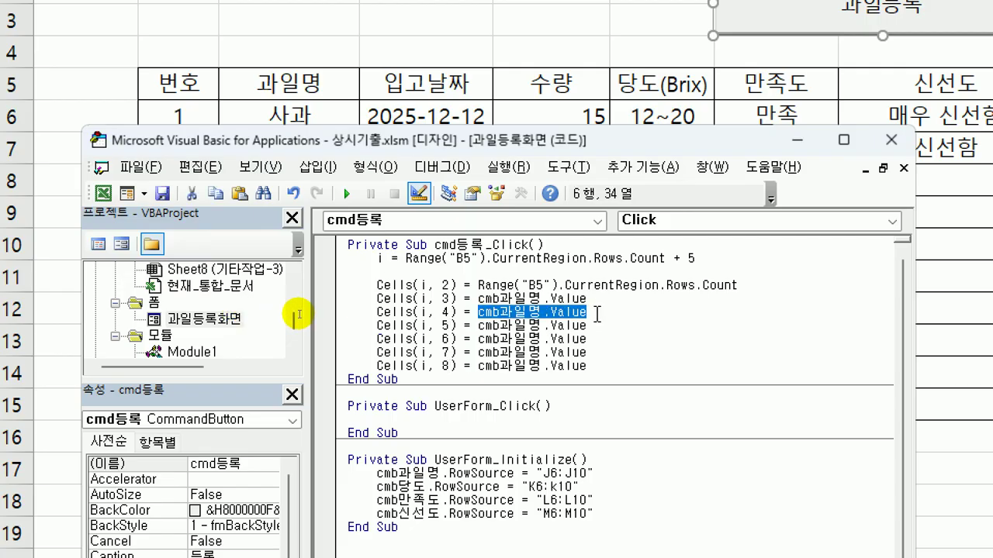
double_click(93, 314)
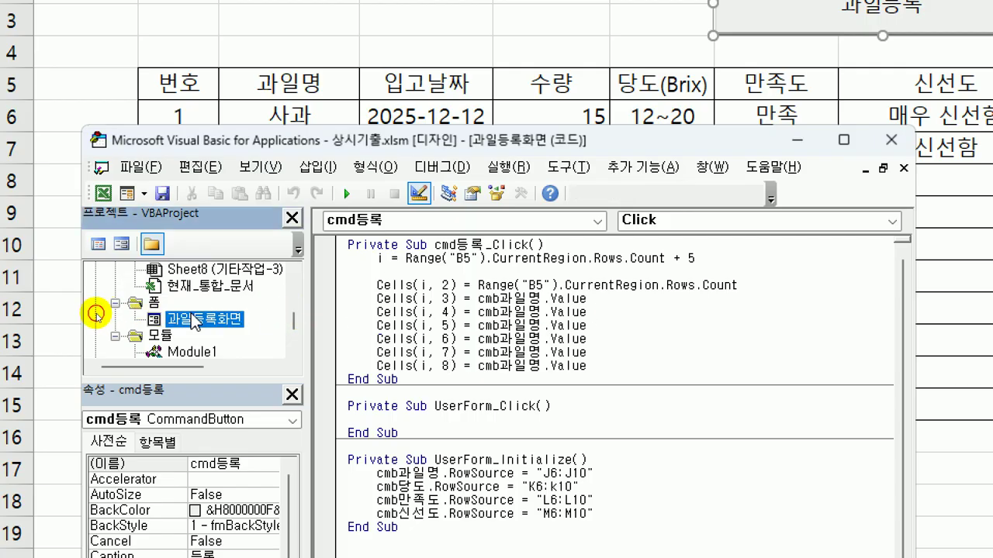
left_click(619, 353)
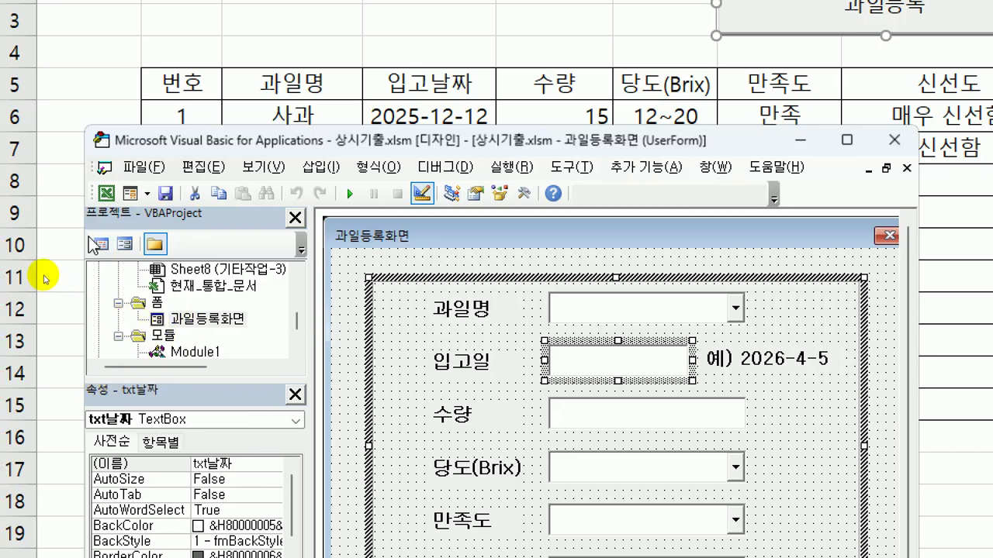
left_click(101, 246)
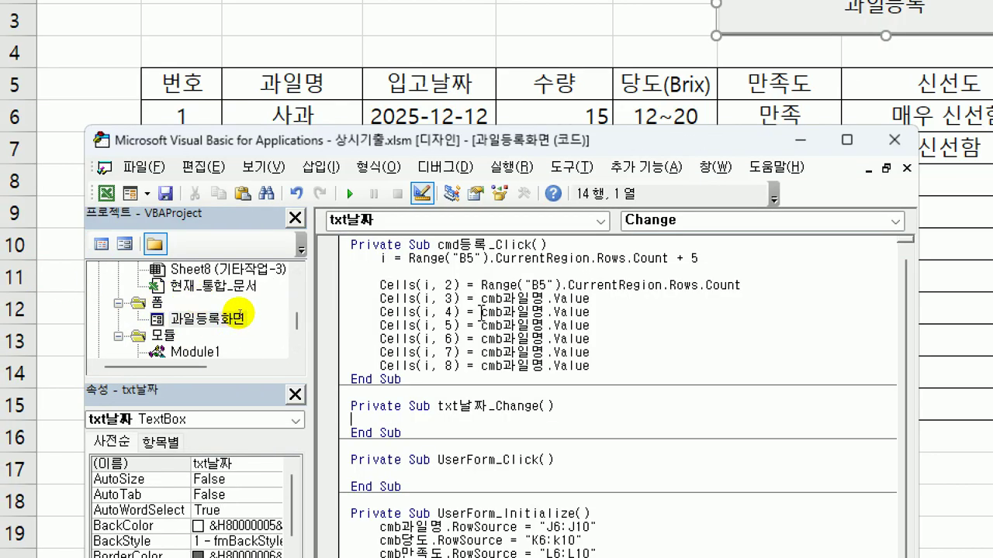
left_click_drag(480, 312, 543, 312)
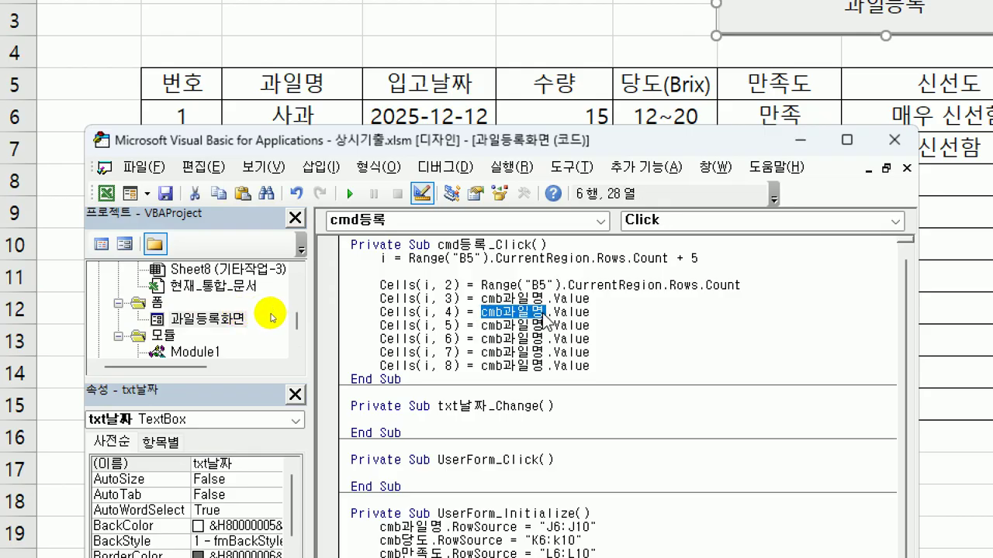
type("txt날짜")
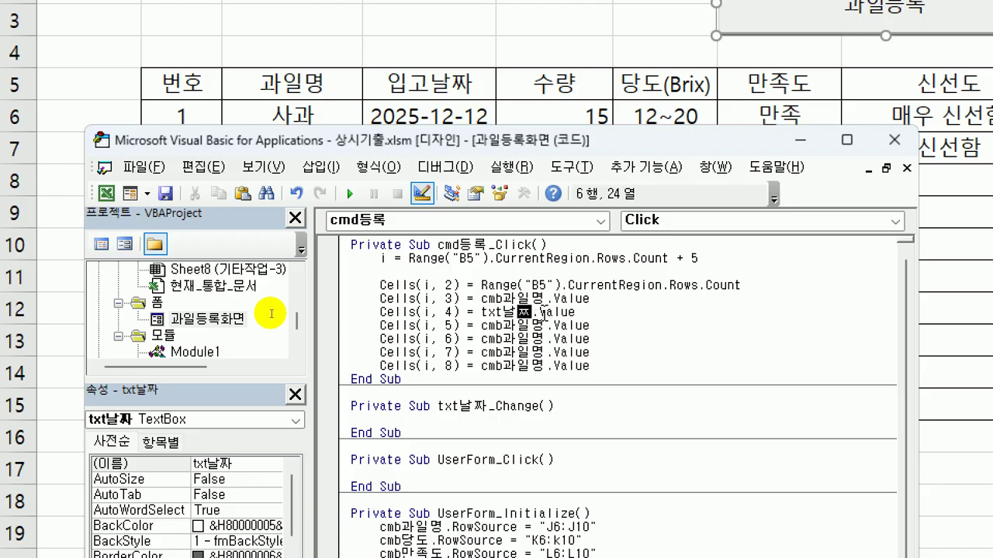
left_click(544, 318)
Look up the 수량 box's name in the form design and replace cmb과일명 with txt수량 in the Cells(i, 5) line
double_click(99, 318)
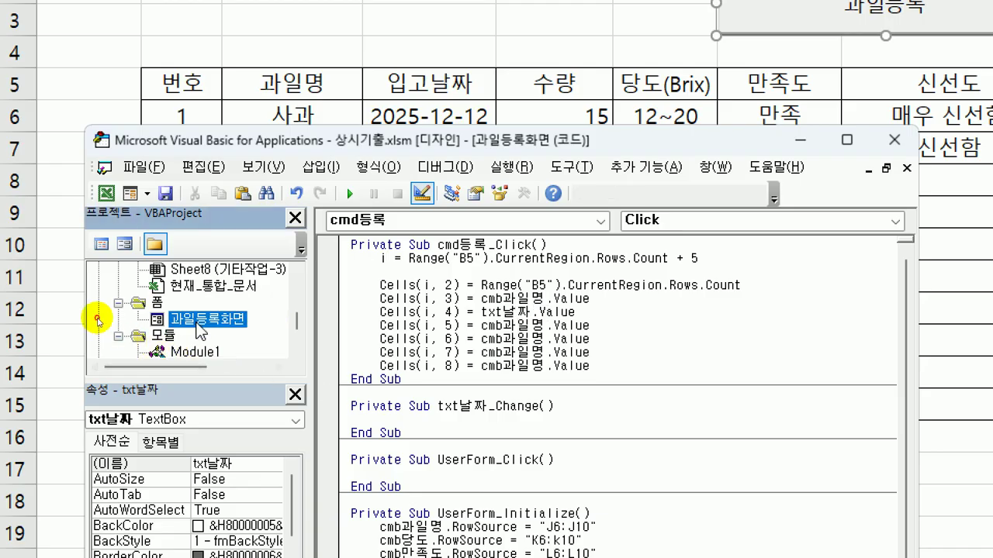
key("Tab")
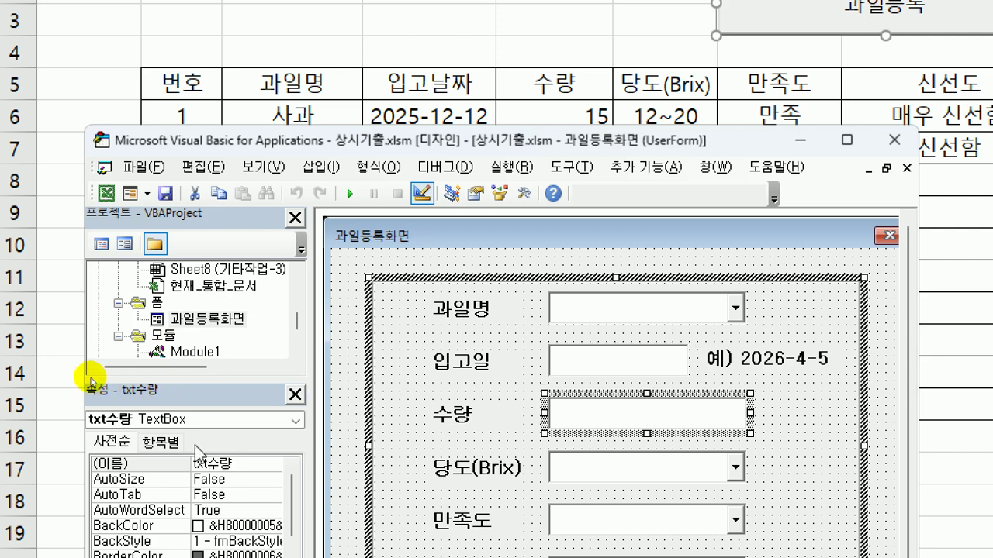
left_click(100, 245)
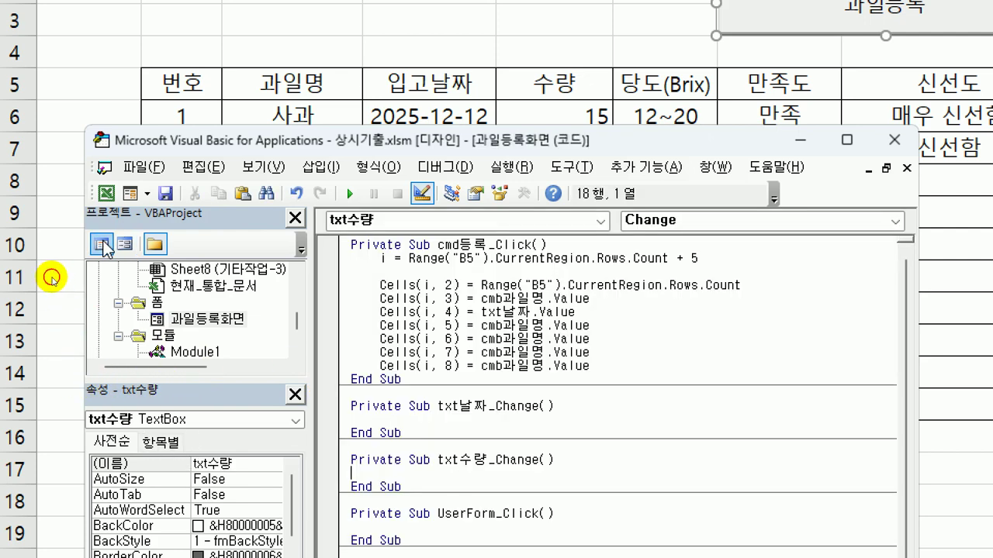
left_click_drag(481, 325, 540, 325)
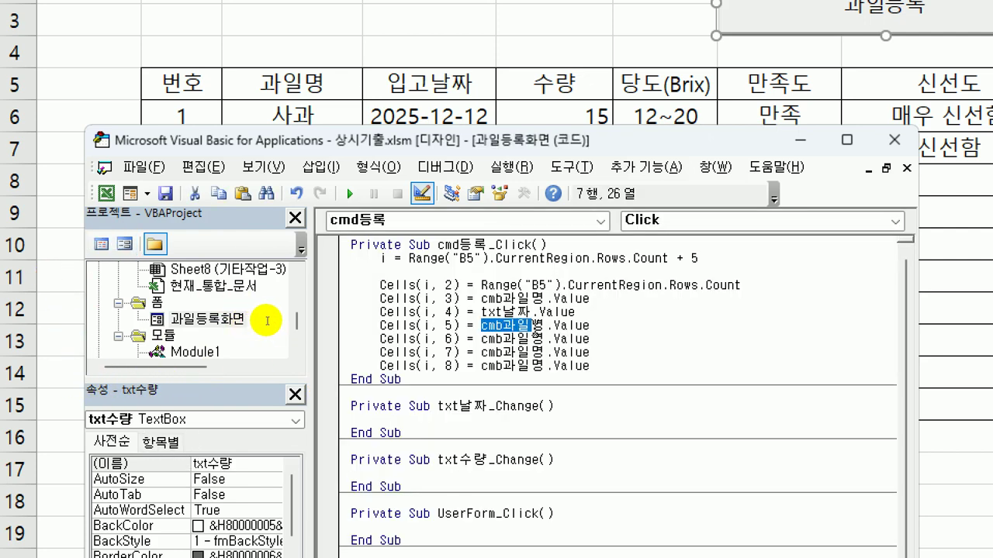
type("ㅅ")
key("BackSpace")
type("txt")
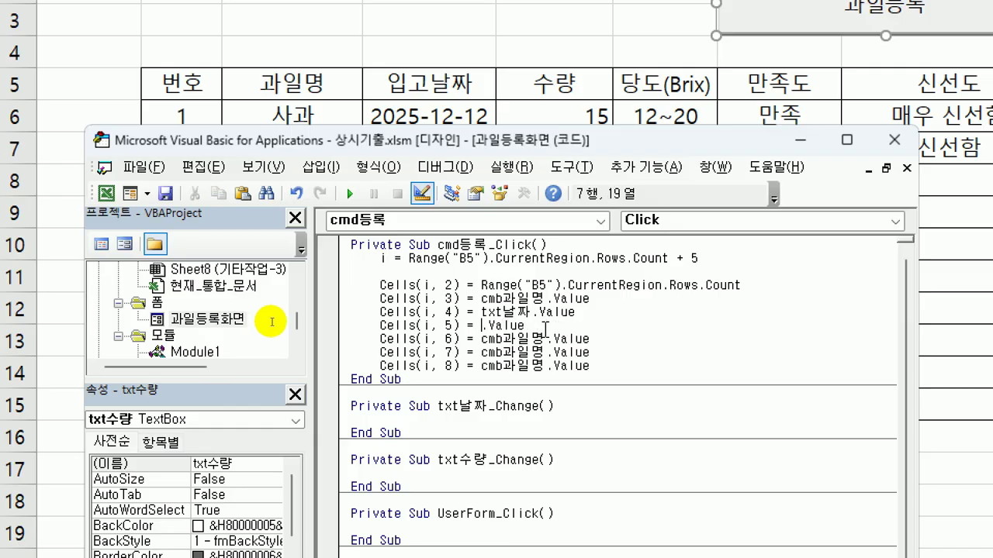
type("ㅅ수량")
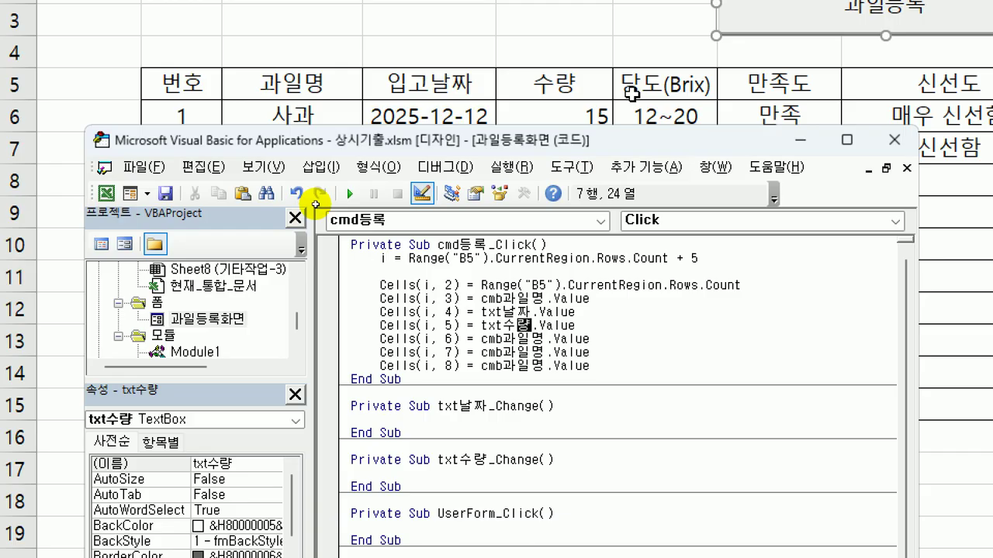
Change the control names to cmb당도 in the Cells(i, 6) line and cmb만족도 in the Cells(i, 7) line
key("Down")
key("shift+Right")
key("shift+Right")
key("shift+Right")
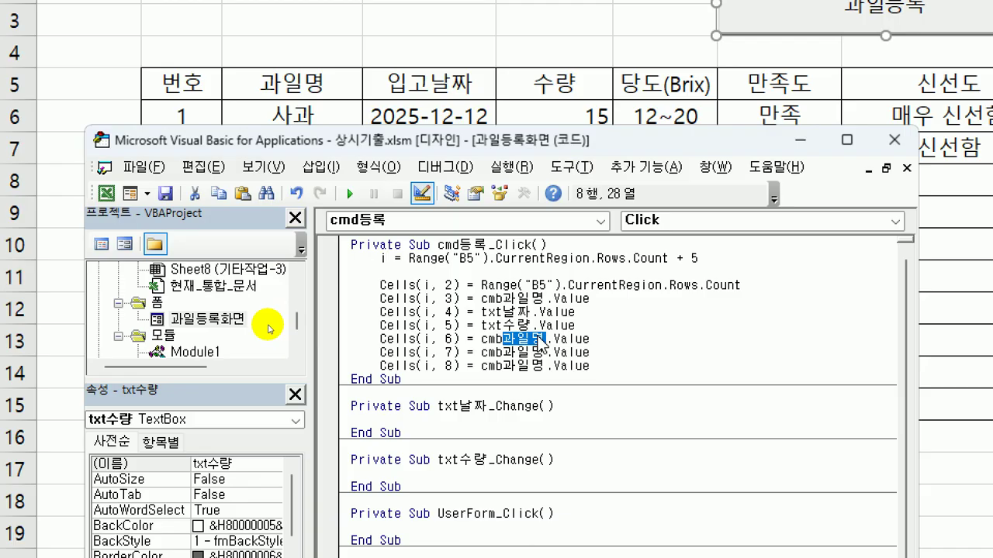
type("당도")
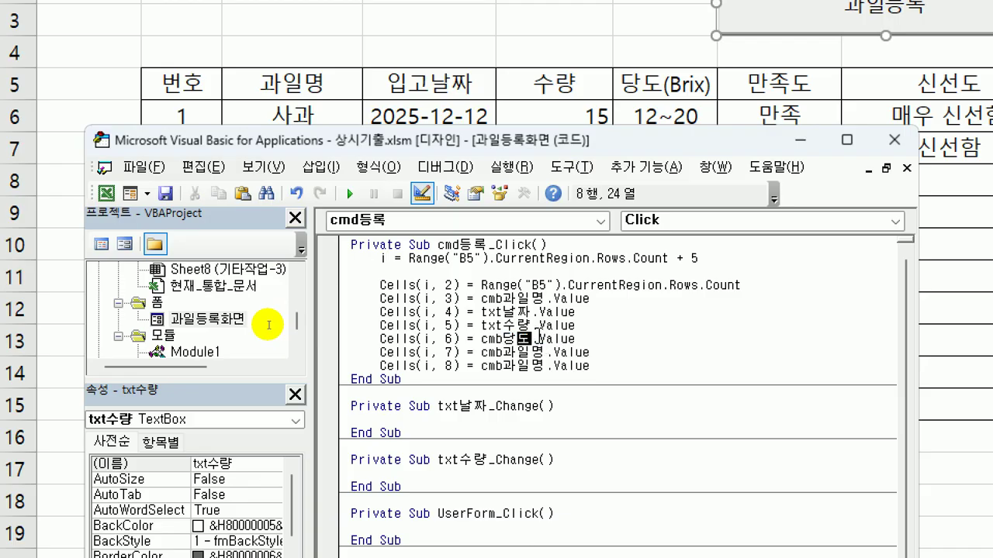
key("Down")
key("shift+Right")
key("shift+Right")
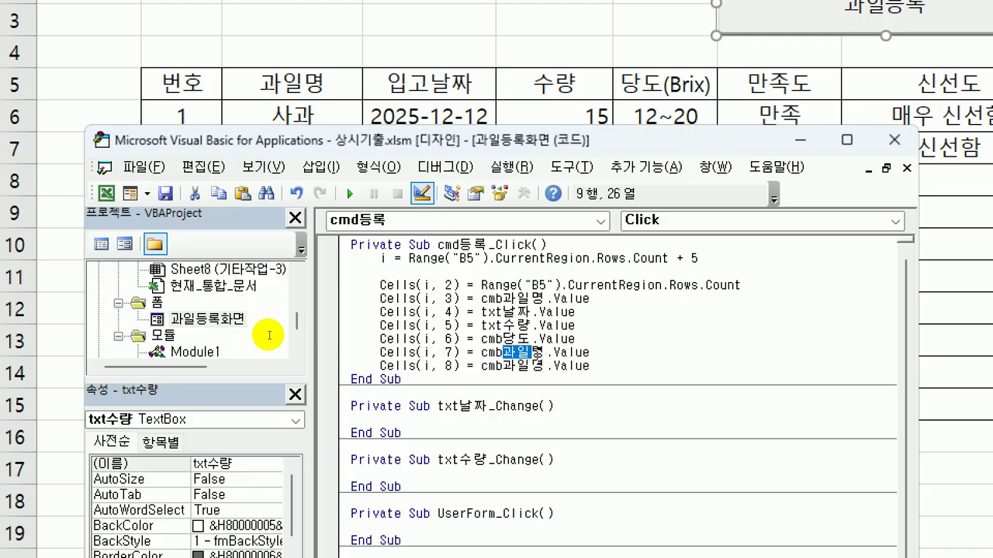
type("만족")
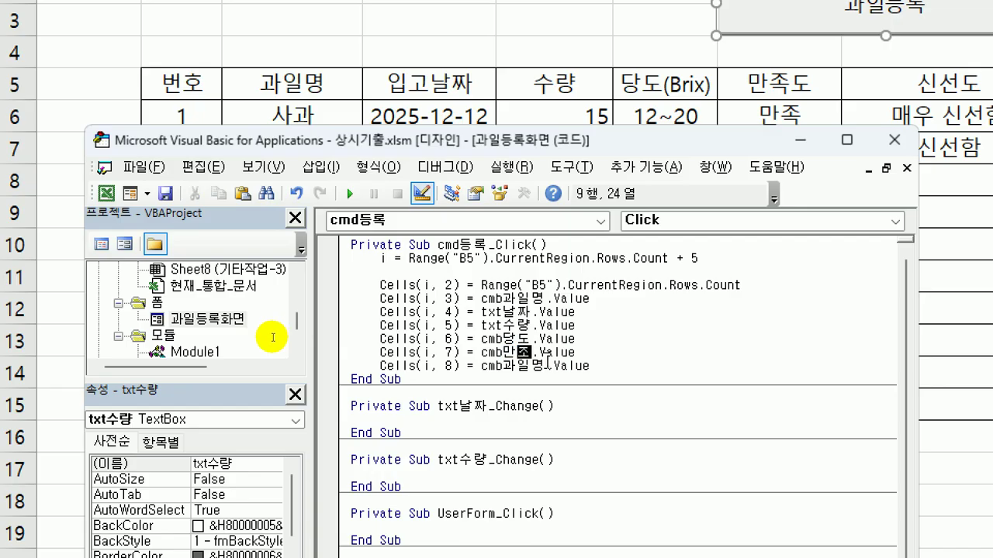
type("도")
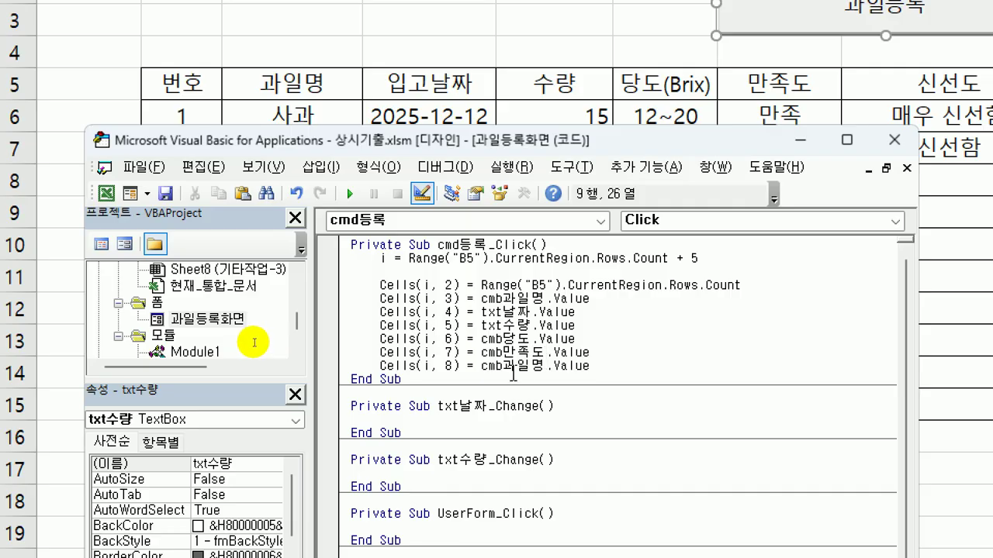
Change the control name in the Cells(i, 8) line to cmb신선도
left_click_drag(502, 367, 551, 366)
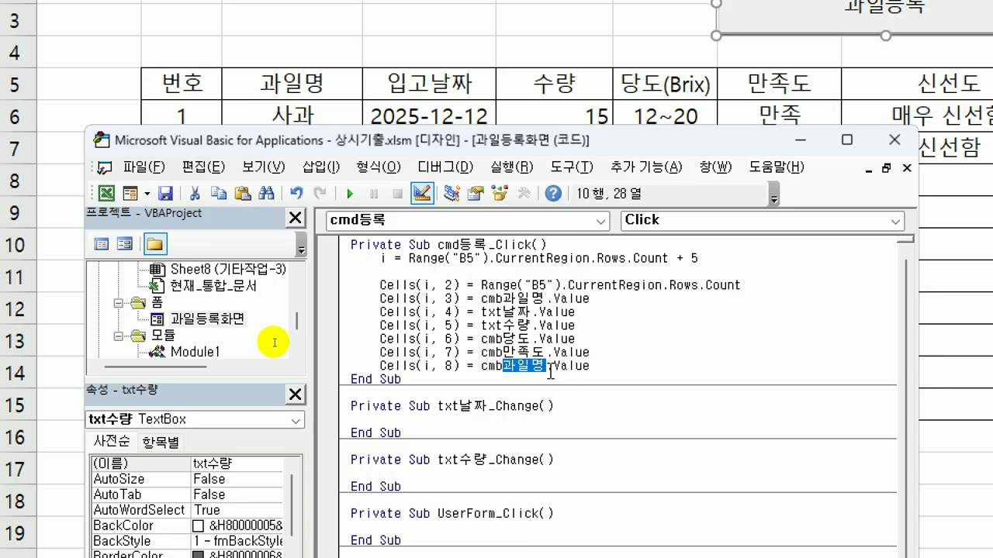
type("신선도")
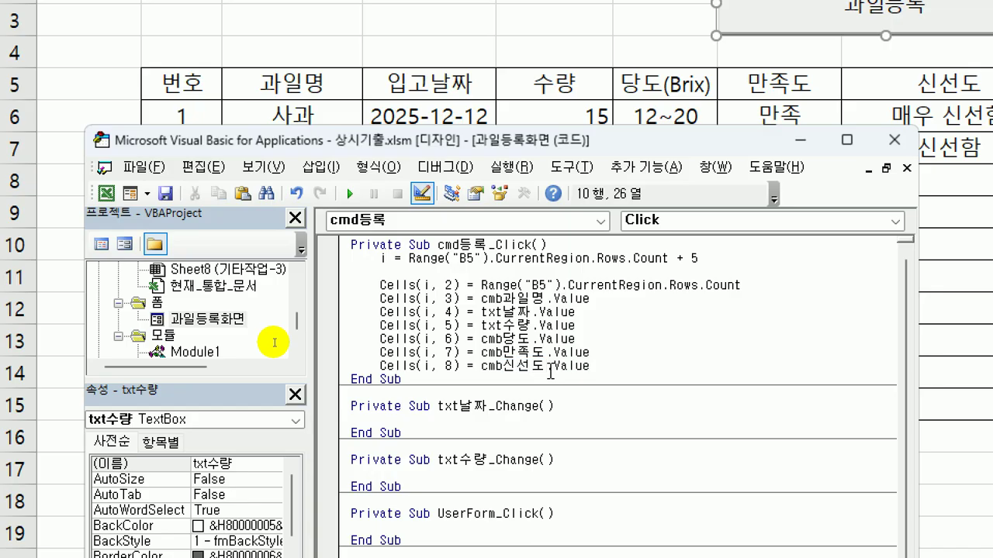
left_click(609, 360)
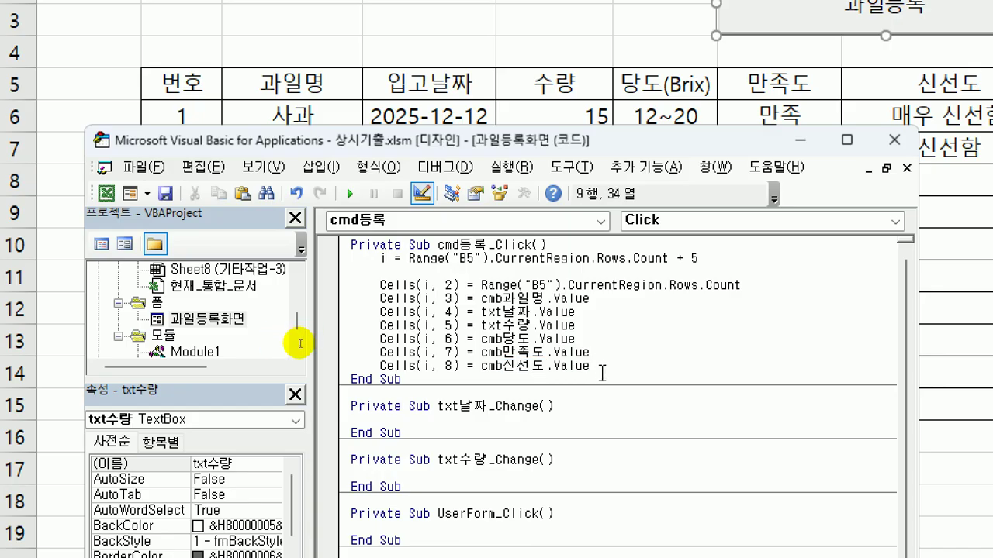
left_click(602, 374)
left_click(439, 285)
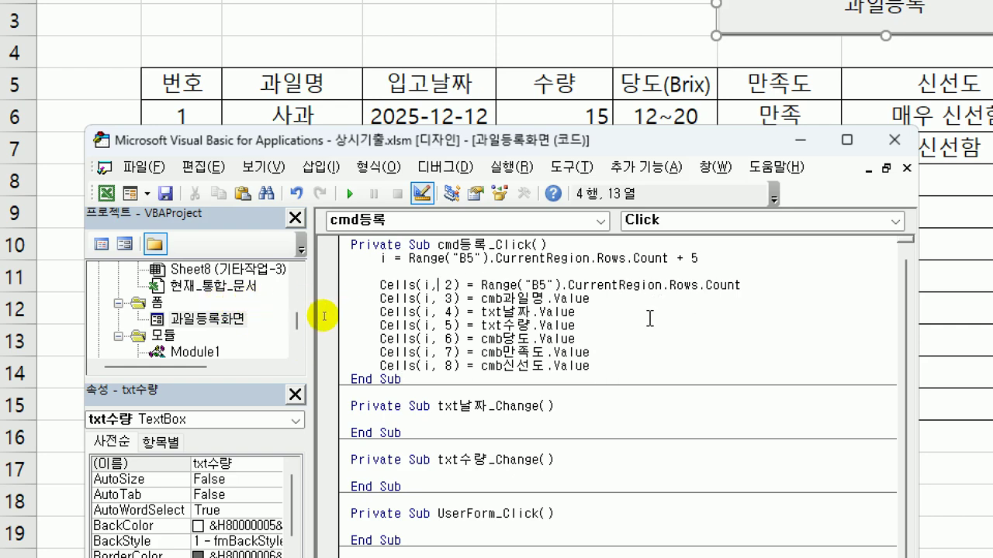
Close the Visual Basic editor, turn off design mode and launch the 과일등록화면 form from the sheet's 과일등록 button
left_click(895, 139)
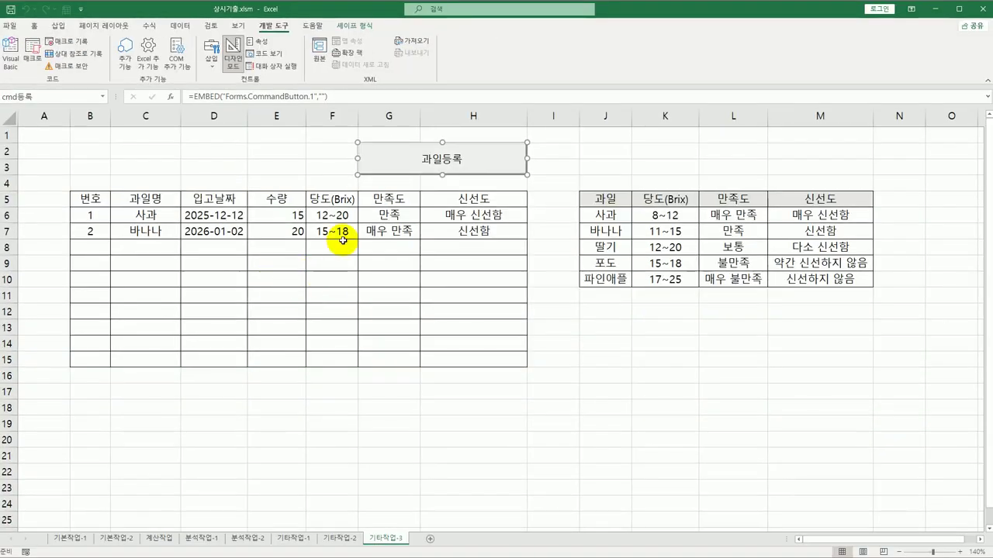
left_click(235, 58)
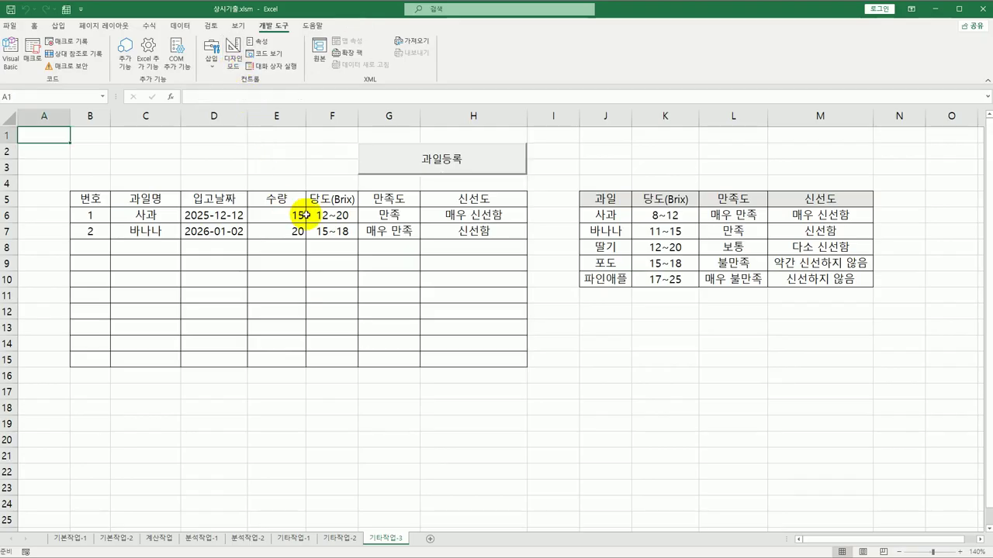
left_click(338, 264)
left_click(425, 166)
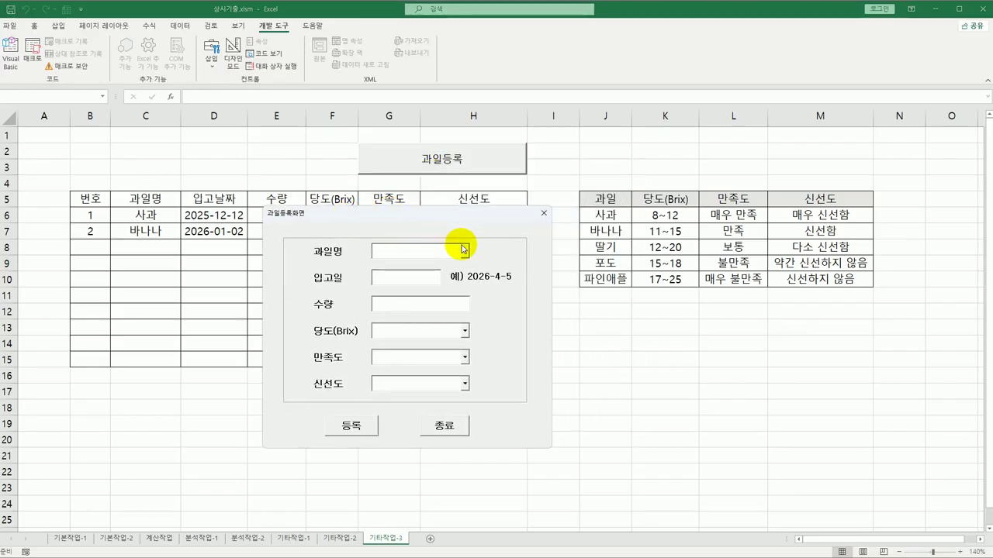
Choose 딸기 as the 과일명 in the form and enter 2025-1-5 as the 입고일 and 10 as the 수량
left_click(465, 250)
left_click(465, 250)
left_click(463, 330)
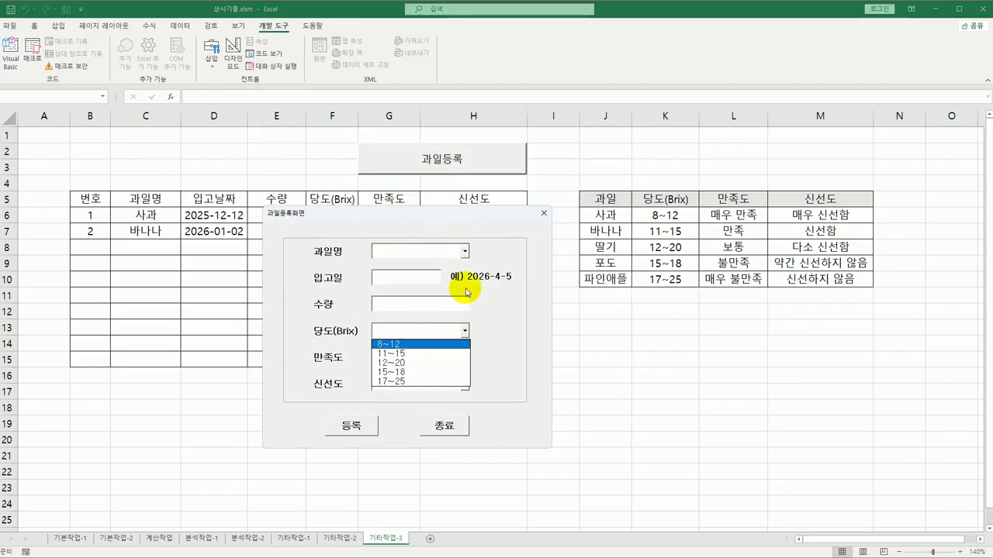
left_click(469, 254)
left_click(466, 253)
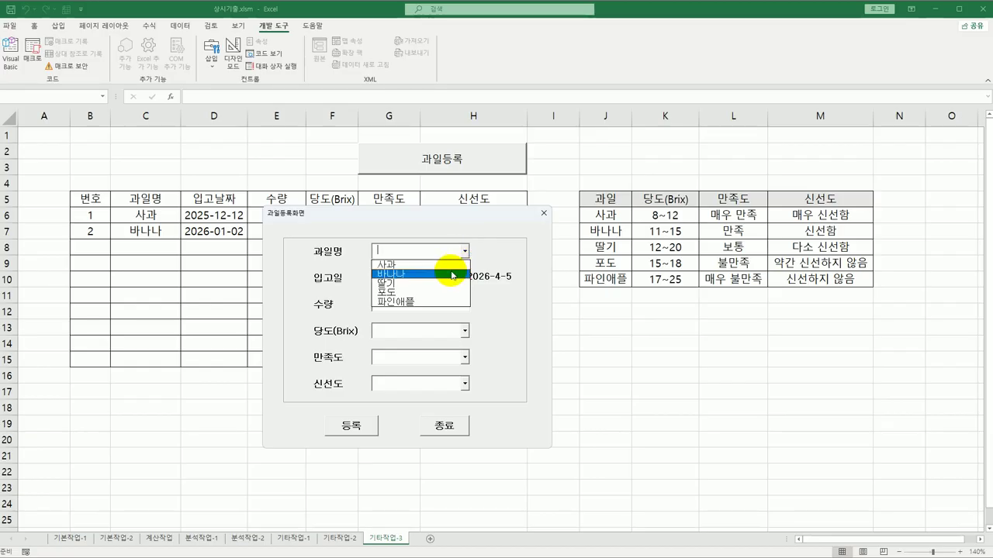
left_click(442, 283)
left_click(430, 279)
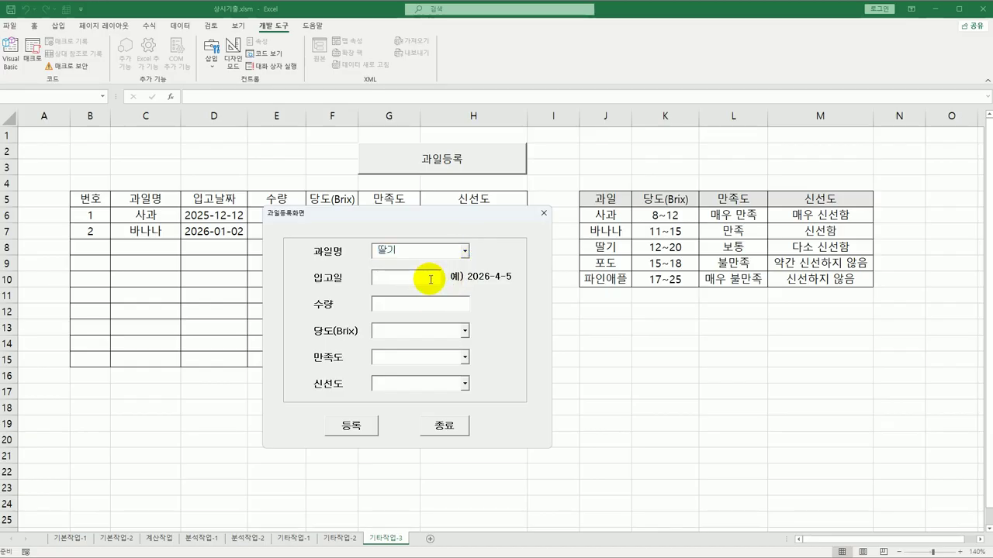
type("2025-1-5")
left_click(425, 306)
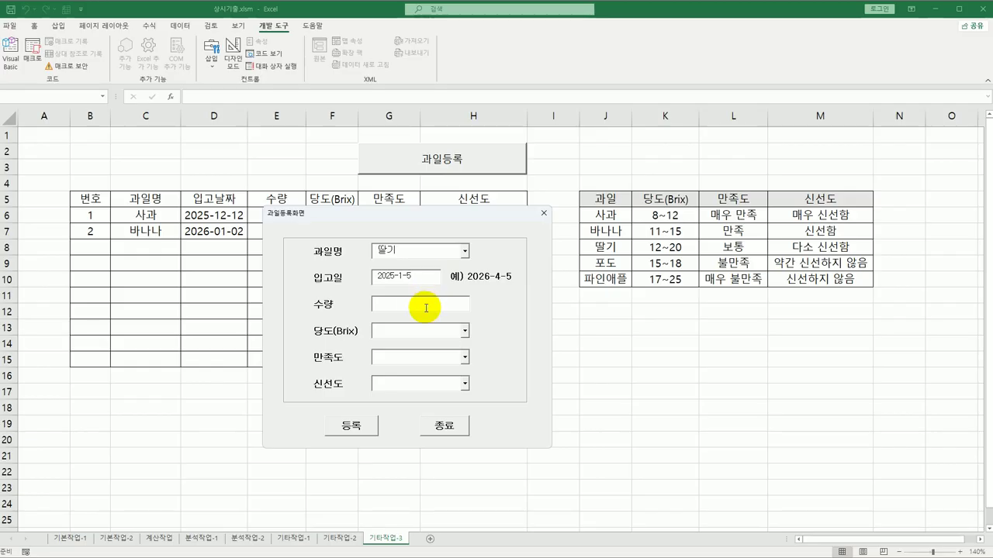
Choose 11~15 as the 당도(Brix), 만족 as the 만족도 and 매우 신선함 as the 신선도
left_click(459, 332)
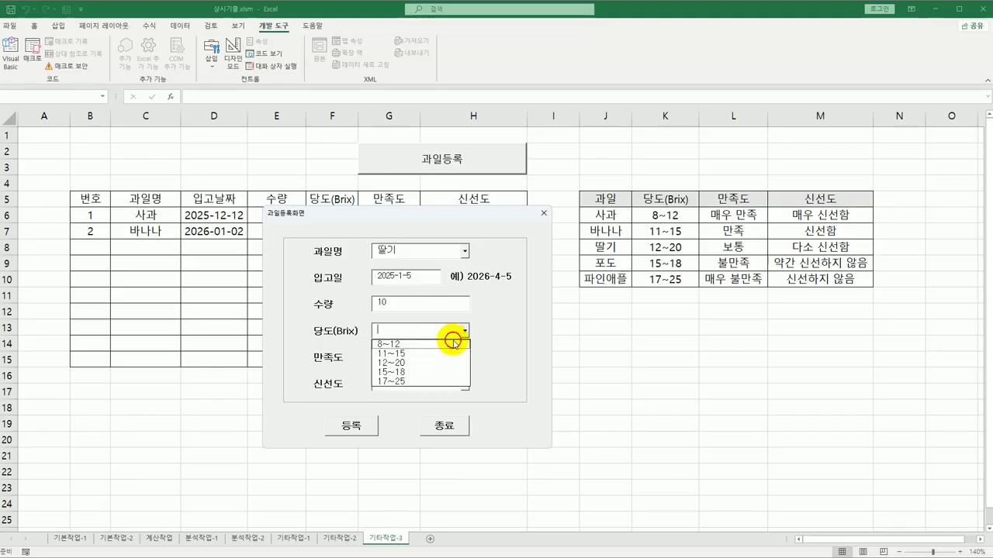
left_click(449, 348)
left_click(465, 358)
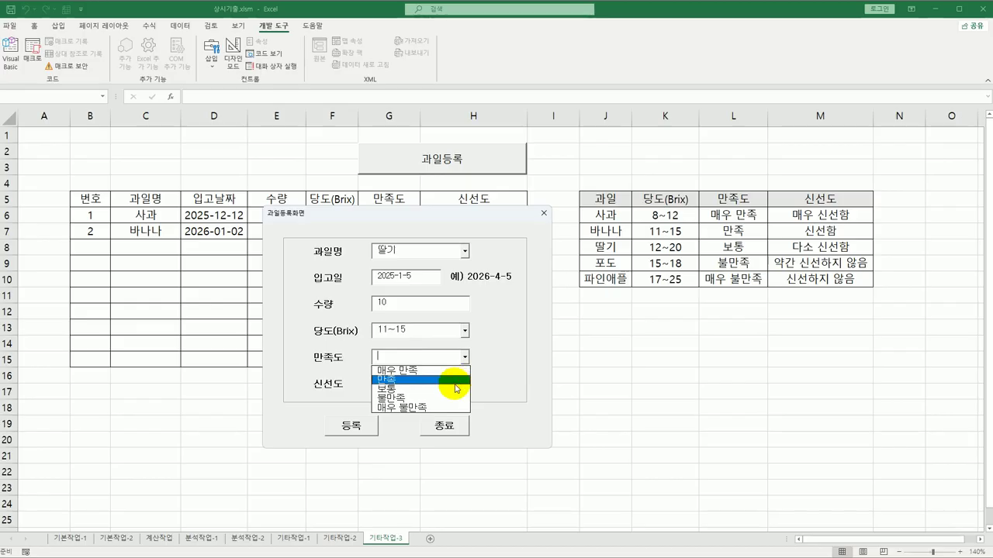
left_click(462, 379)
left_click(463, 383)
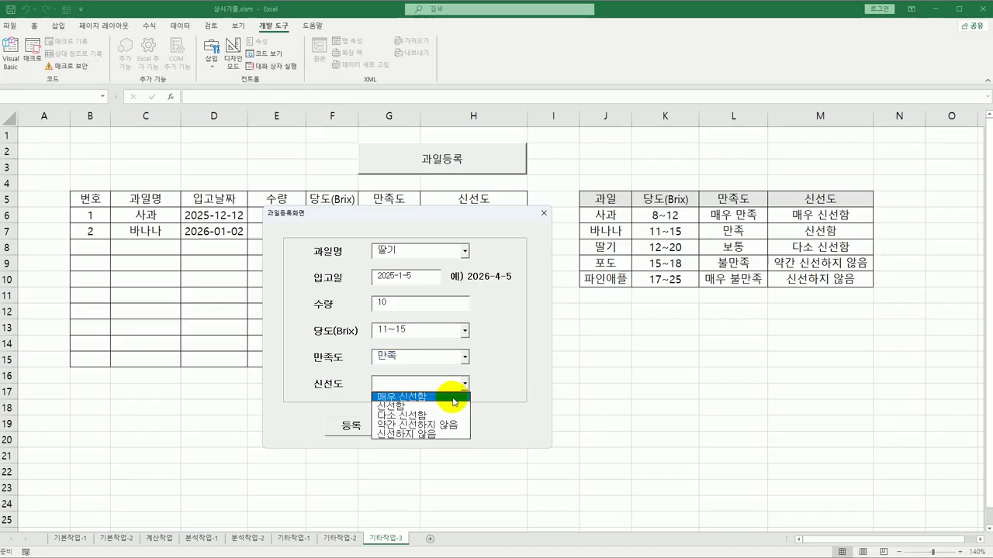
left_click(446, 396)
Register the 딸기 entry in the table three times and close the 과일등록화면 form
left_click(353, 425)
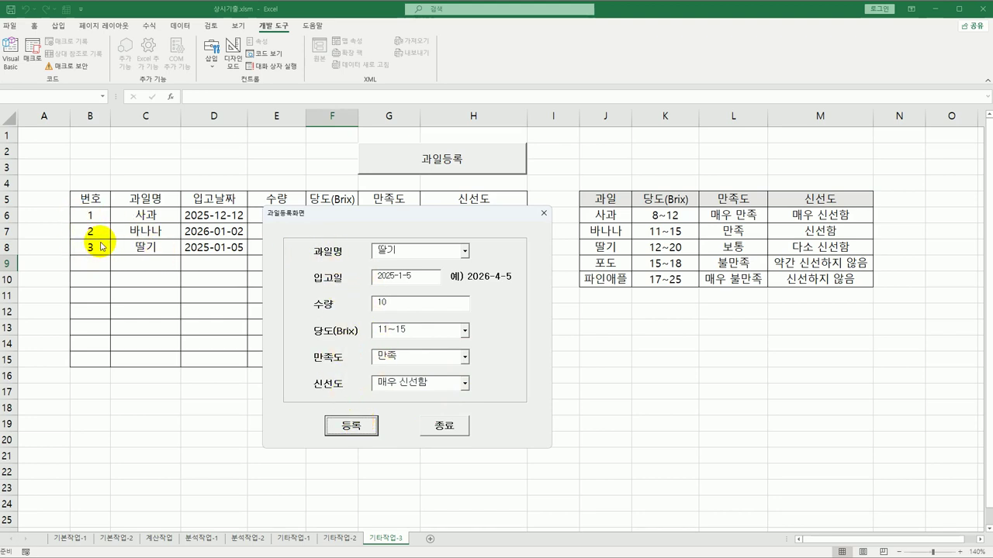
left_click(353, 425)
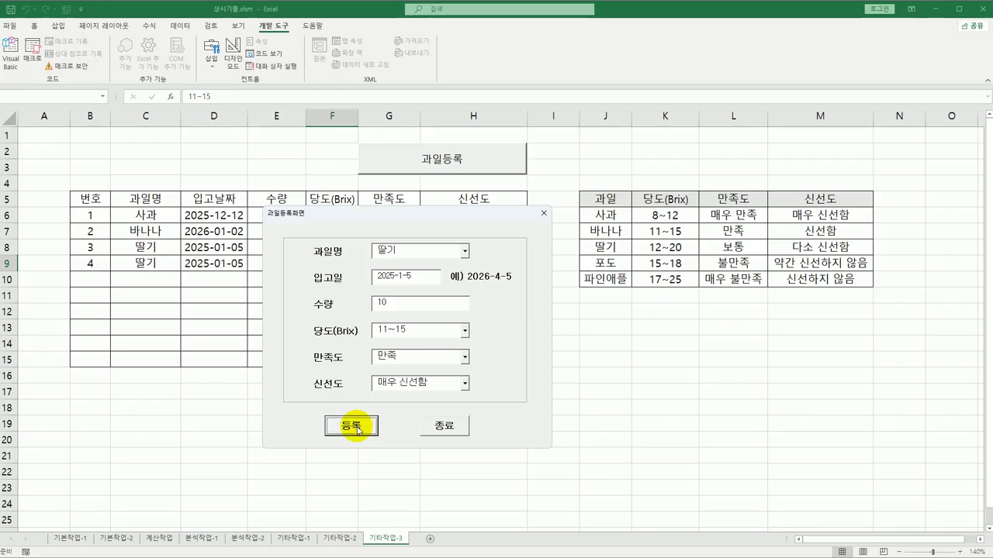
left_click(349, 427)
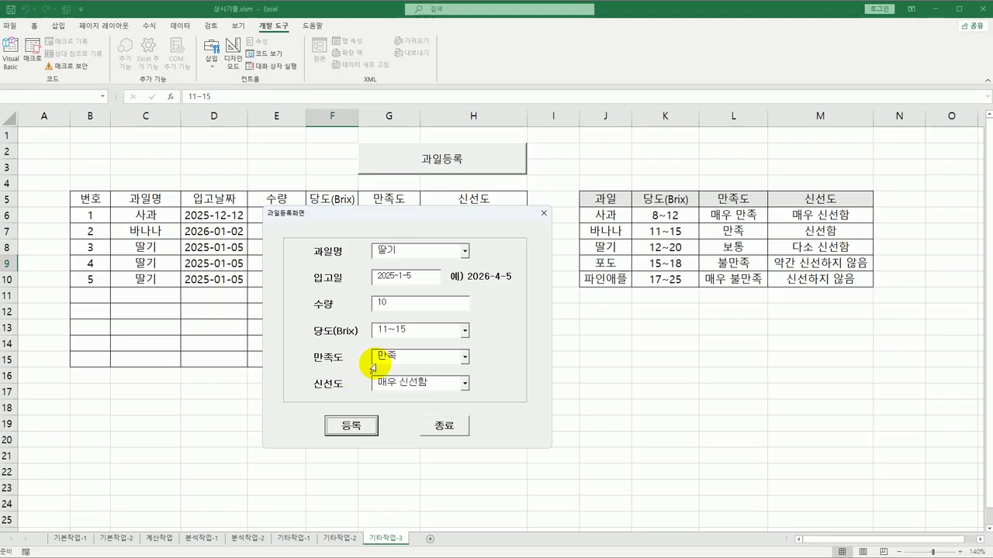
left_click(543, 214)
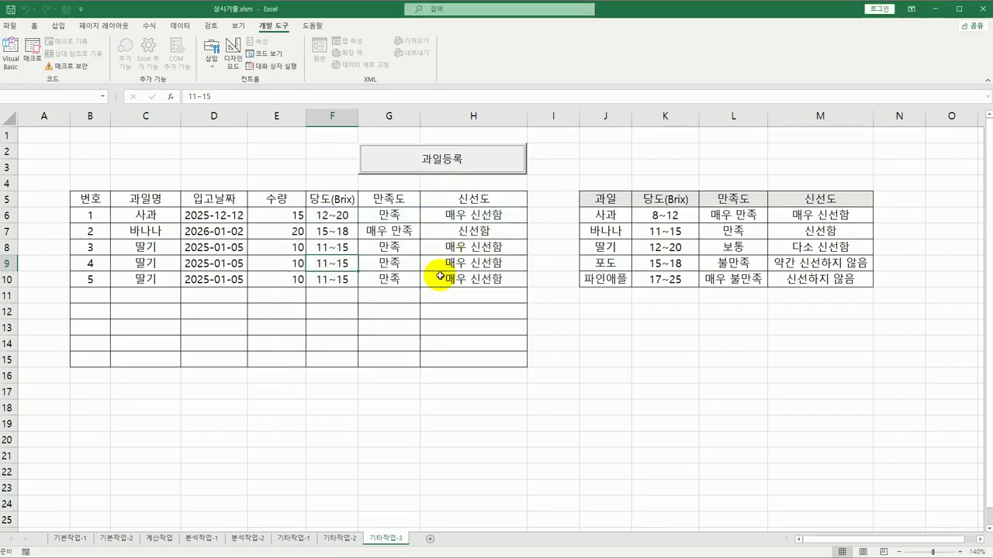
Reopen the 과일등록화면 form design in the Visual Basic editor and create the click procedure of its 종료 button
left_click(11, 70)
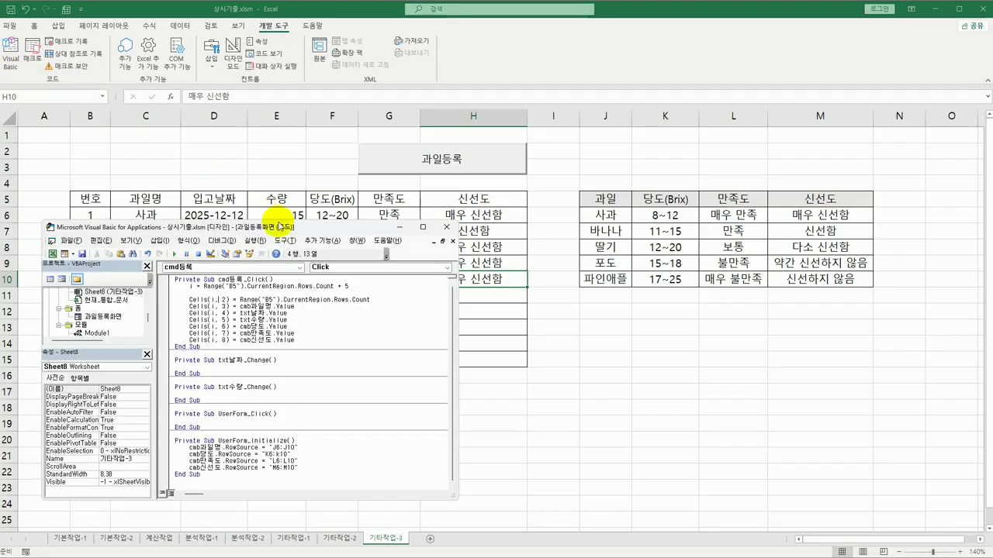
left_click_drag(284, 225, 284, 87)
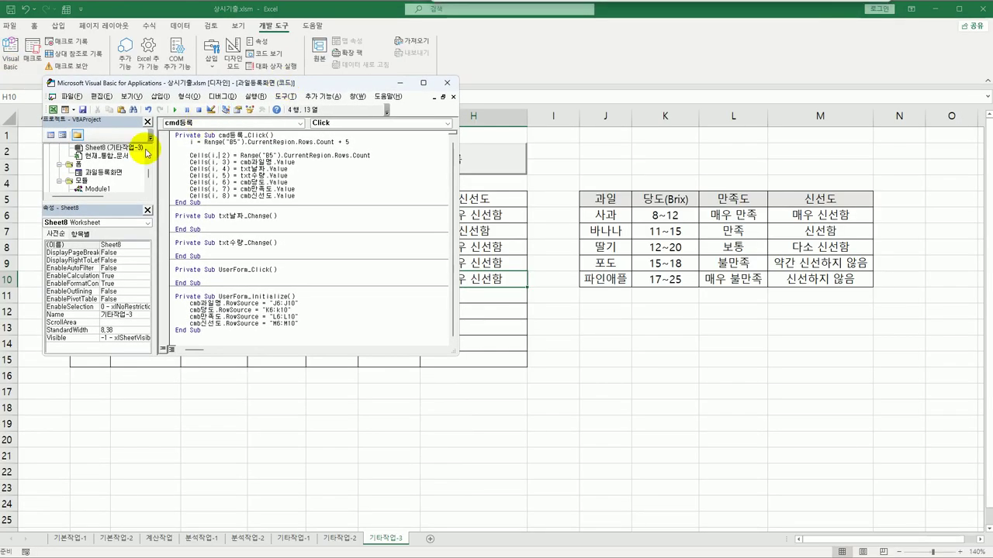
double_click(108, 173)
double_click(339, 339)
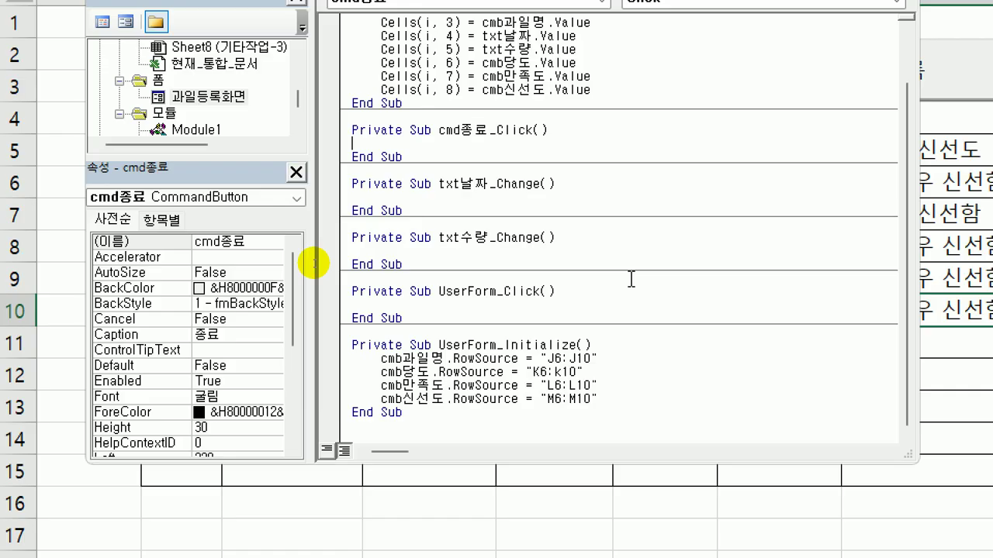
Add a MsgBox line to the cmd종료_Click procedure with the message Time & " 등록화면을 종료합니다."
type("msgbox ")
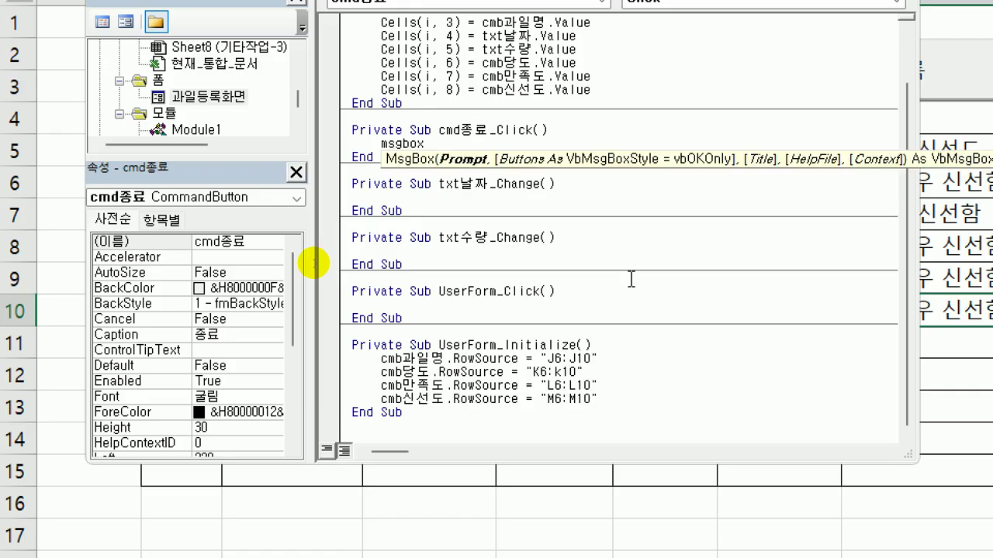
type("tiem")
key("BackSpace")
key("BackSpace")
key("BackSpace")
type("me & \" 등록화면을 종료")
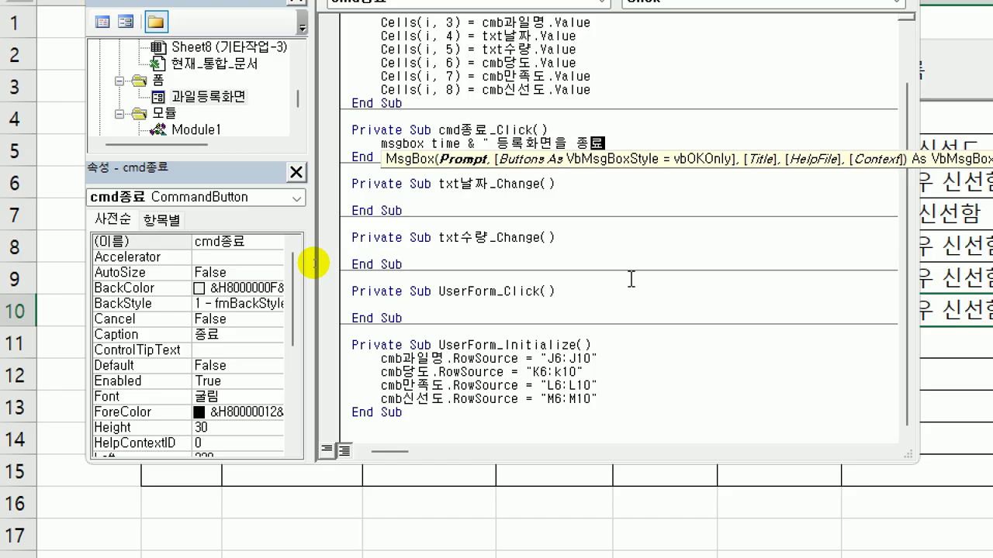
type("합니다")
Give the message box the vbOKOnly button style and add an Unload Me line below it
type(",v")
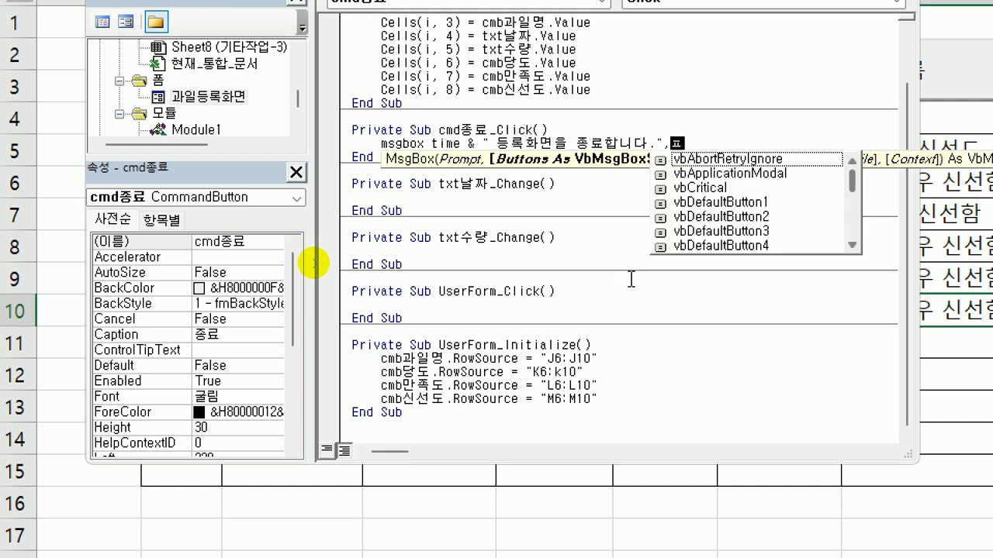
type("bo")
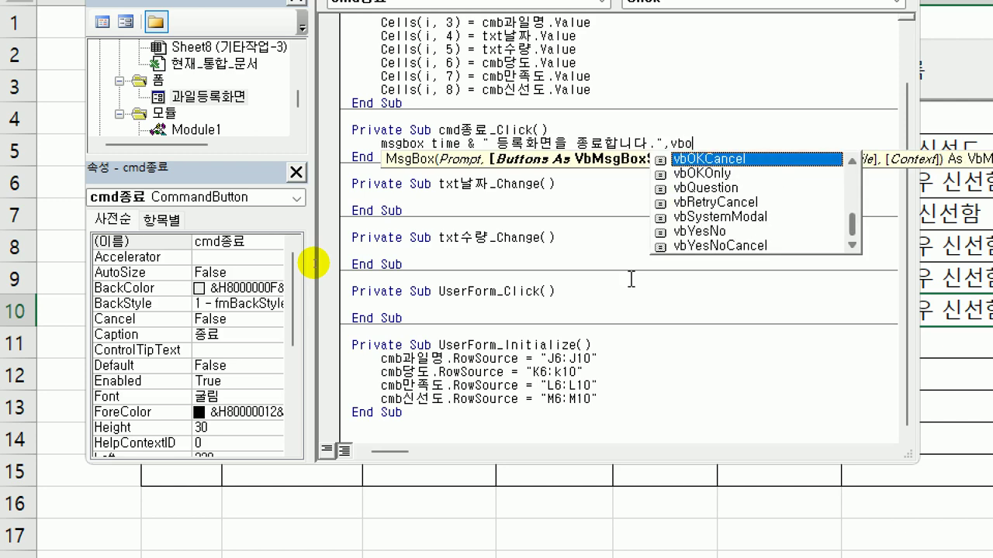
key("Down")
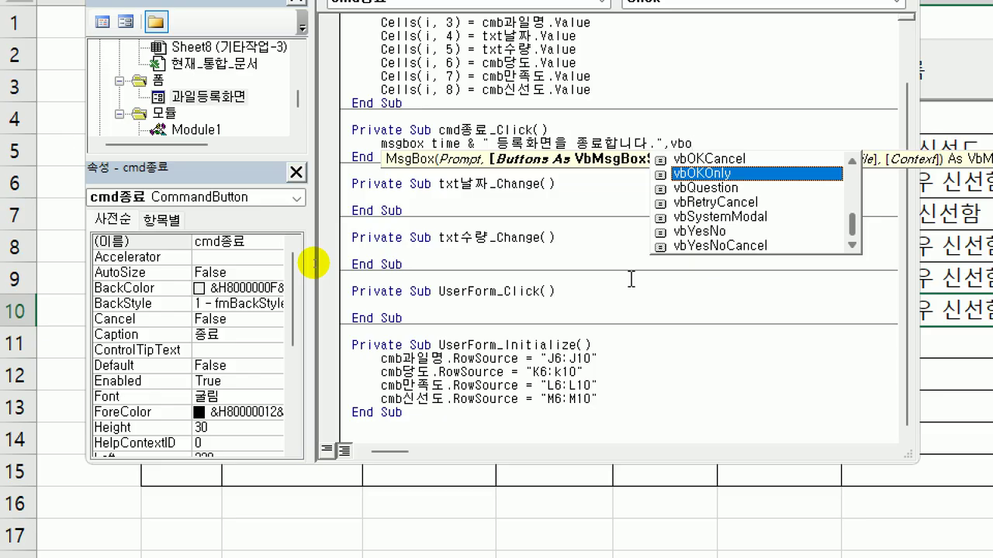
key("Tab")
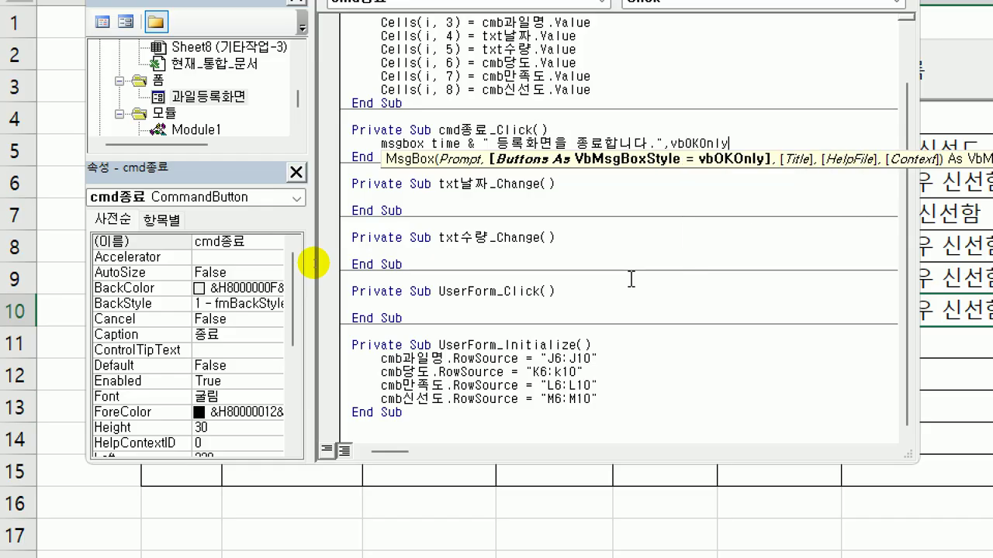
key("Return")
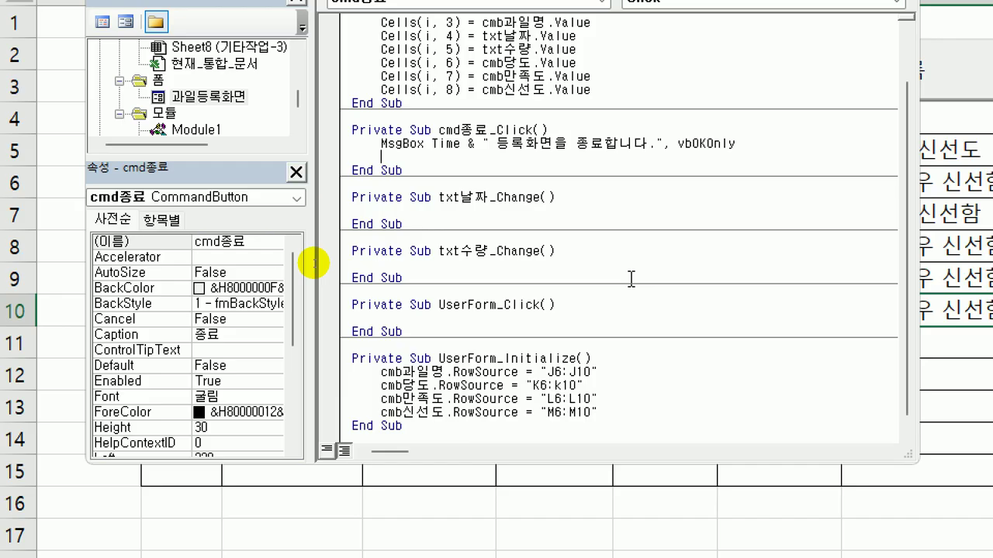
type("unload me")
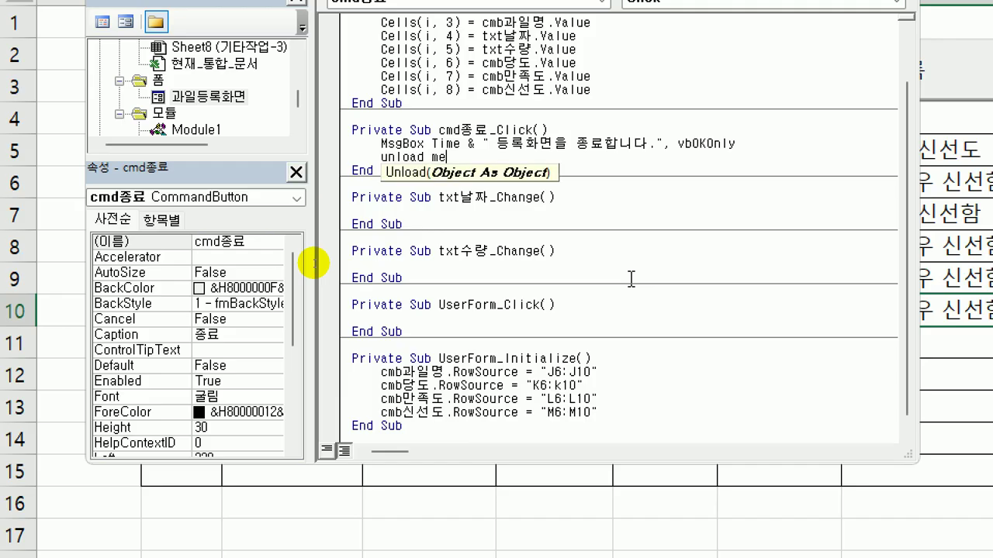
left_click(632, 279)
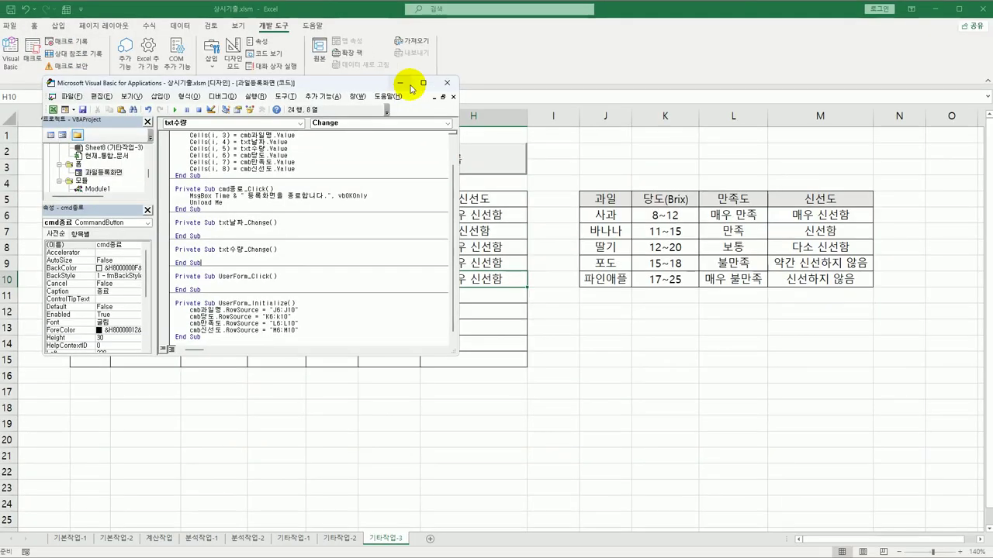
Return to the sheet, launch the 과일등록 form and test its 종료 button, accepting the closing message
left_click(895, 83)
left_click(452, 155)
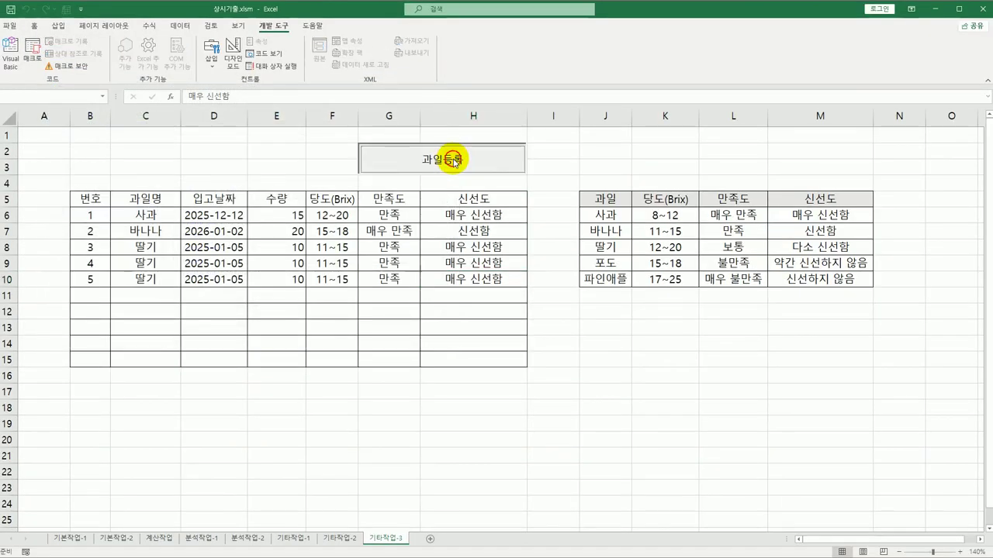
left_click(522, 379)
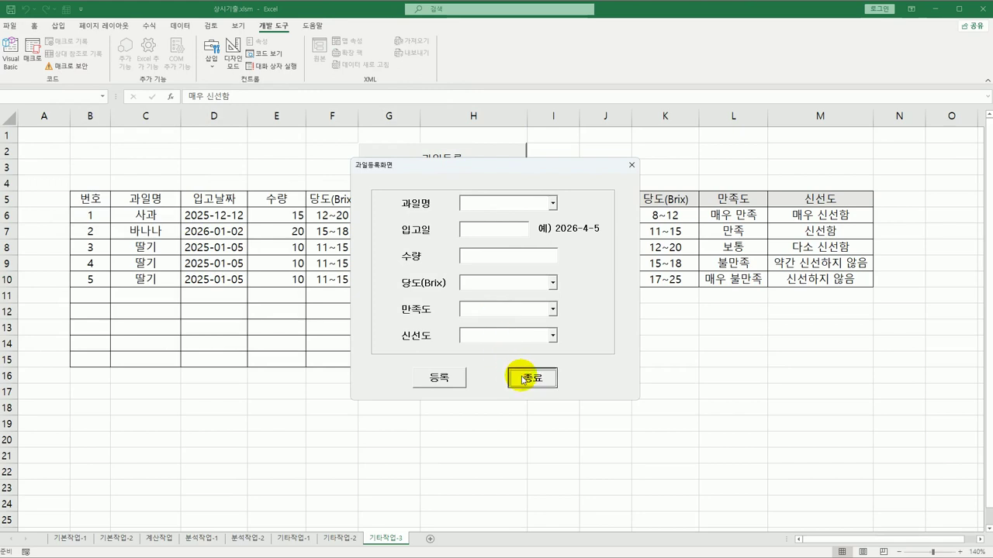
left_click_drag(632, 276, 319, 205)
left_click(375, 260)
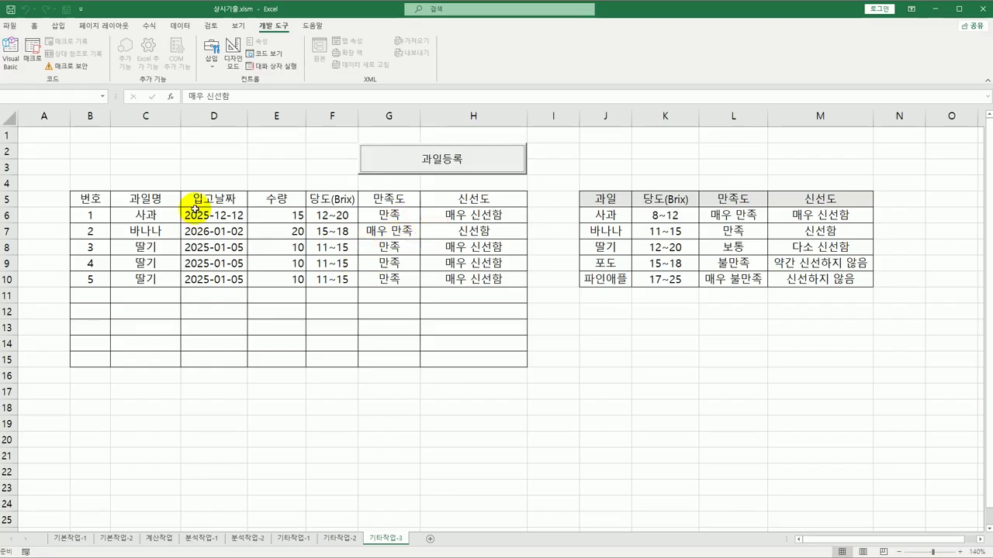
Reopen the Visual Basic editor and go to the Cells(i, 2) line of the cmd등록_Click procedure
left_click(6, 69)
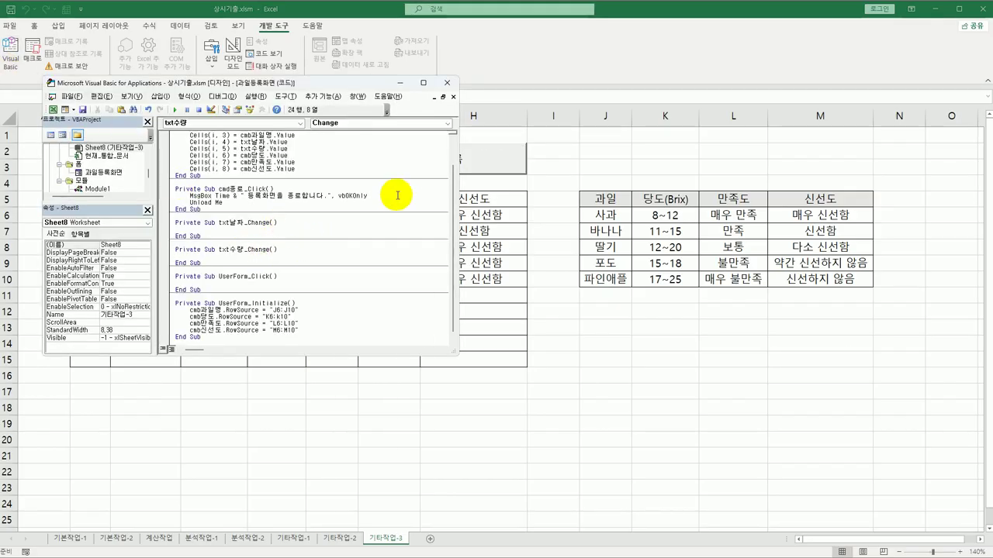
scroll(275, 174, "up", 1)
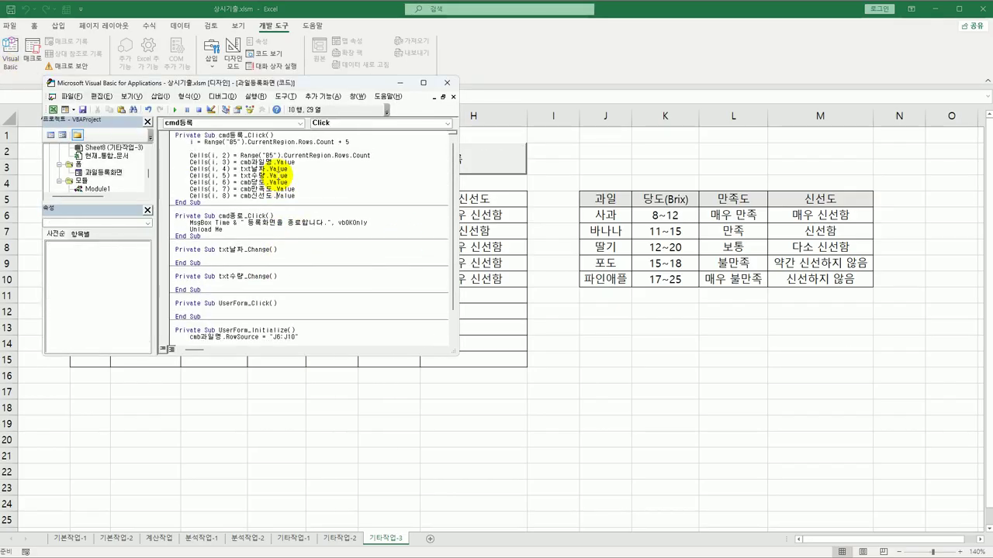
left_click(276, 155)
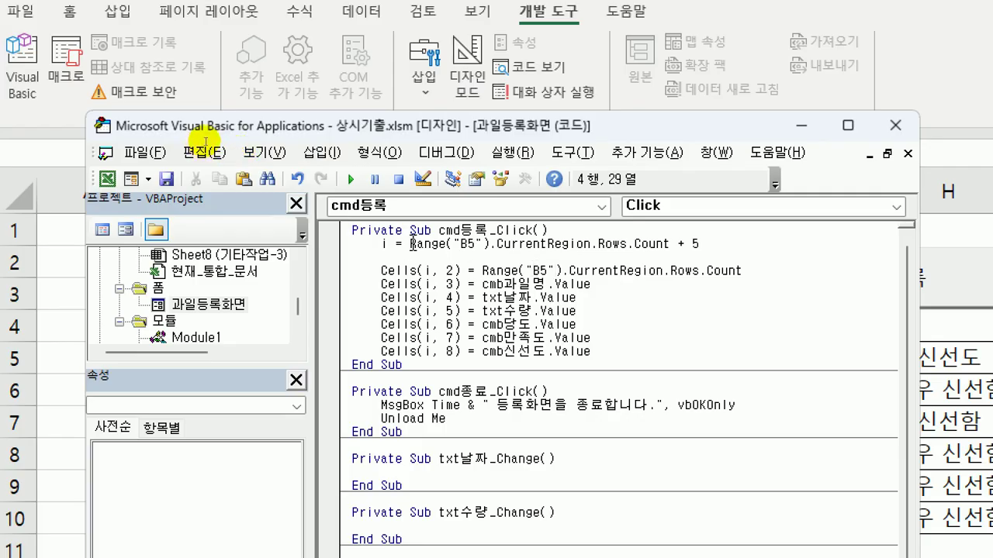
Examine the row-count expression in the line that sets i and compare it with the one in the Cells(i, 2) line
key("shift+ctrl+Right")
key("shift+ctrl+Right")
key("shift+ctrl+Right")
key("shift+ctrl+Right")
key("shift+ctrl+Right")
key("shift+ctrl+Right")
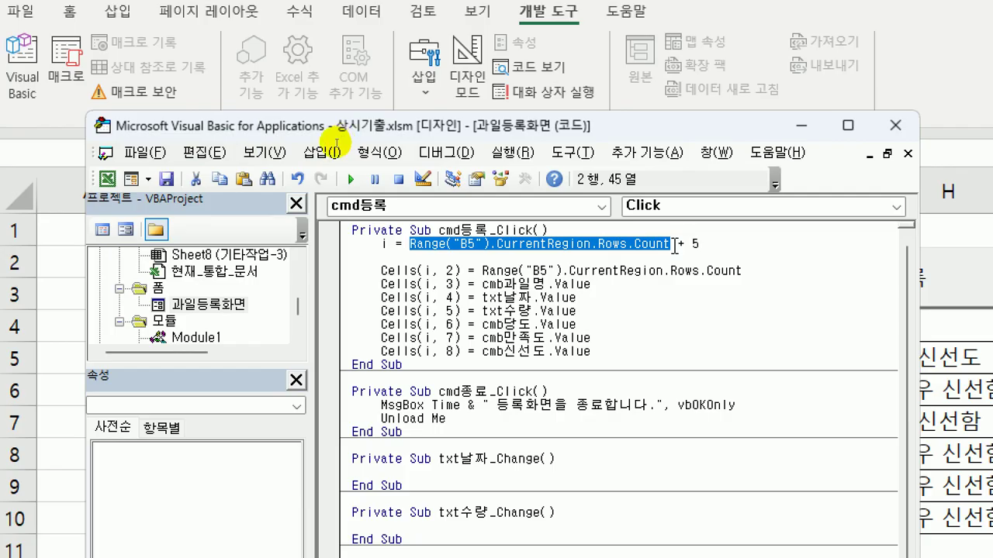
left_click(480, 270)
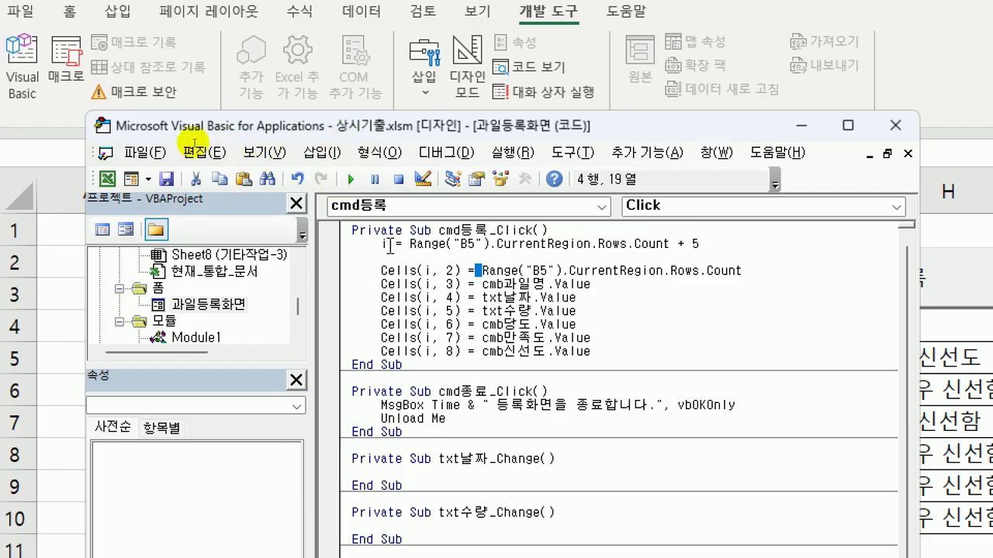
key("Up")
key("Up")
key("Home")
key("shift+Right")
key("shift+Right")
key("shift+Right")
key("shift+Right")
key("shift+Right")
key("shift+Right")
key("shift+Right")
key("shift+Right")
key("shift+Right")
key("shift+Right")
key("shift+Right")
key("shift+Right")
key("shift+Right")
key("shift+Right")
key("shift+Right")
key("shift+Right")
key("shift+Right")
key("shift+Right")
key("shift+Right")
key("shift+Right")
key("shift+Right")
key("shift+Right")
key("shift+Right")
key("shift+Right")
key("shift+Right")
key("shift+Right")
key("shift+Right")
key("shift+Right")
key("shift+Right")
key("shift+Right")
key("shift+Right")
key("shift+Right")
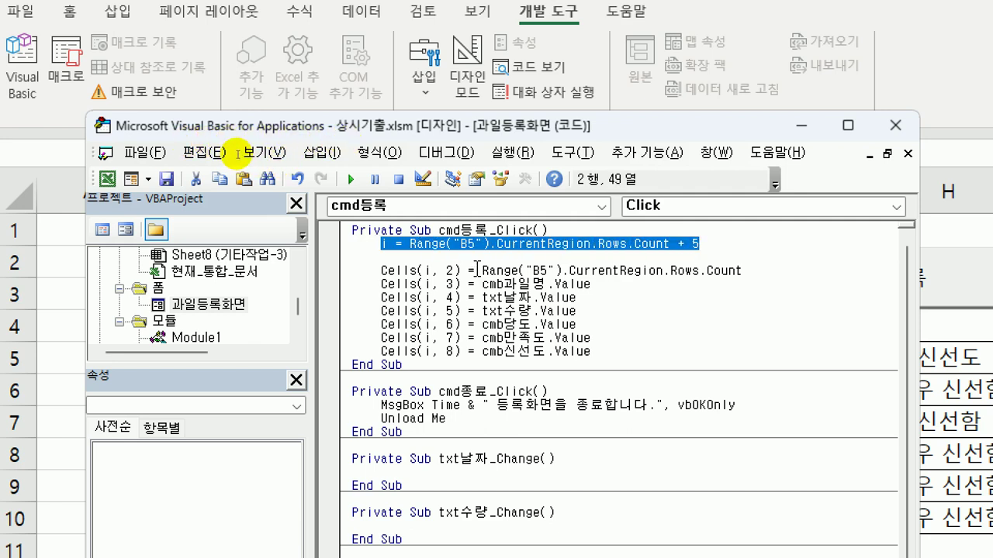
Replace the row-count expression in the Cells(i, 2) line with i - 5 and close the Visual Basic editor
left_click_drag(482, 270, 742, 271)
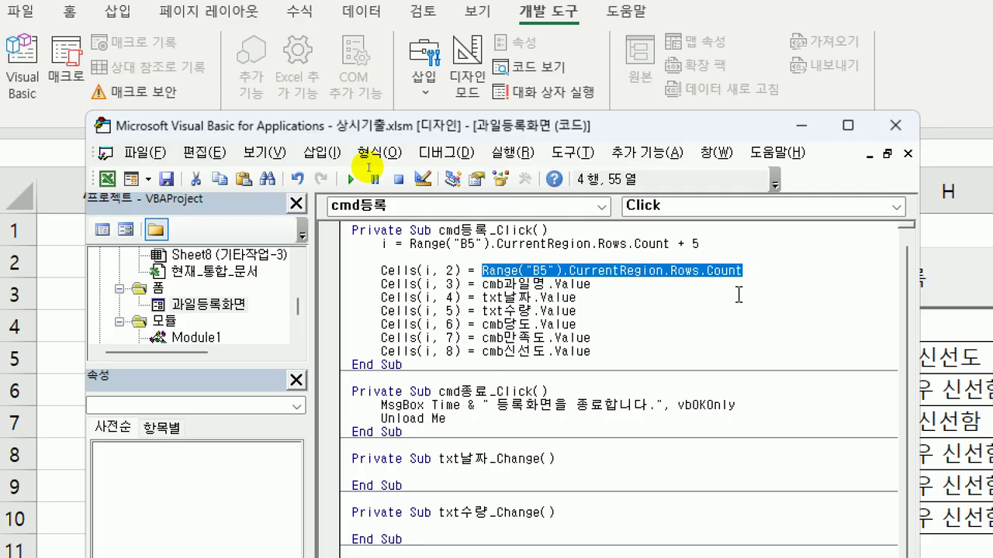
type("i, 2) = i - 5")
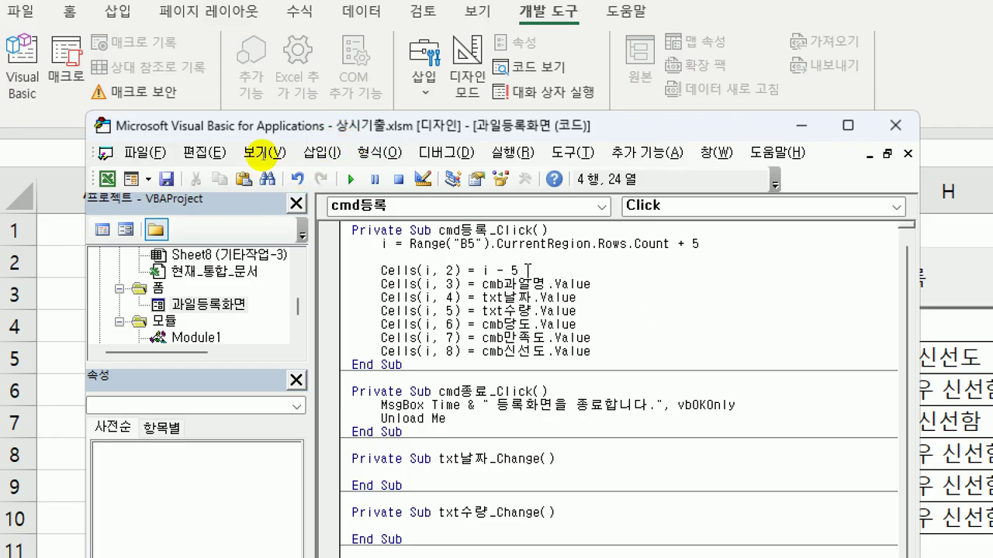
left_click(904, 133)
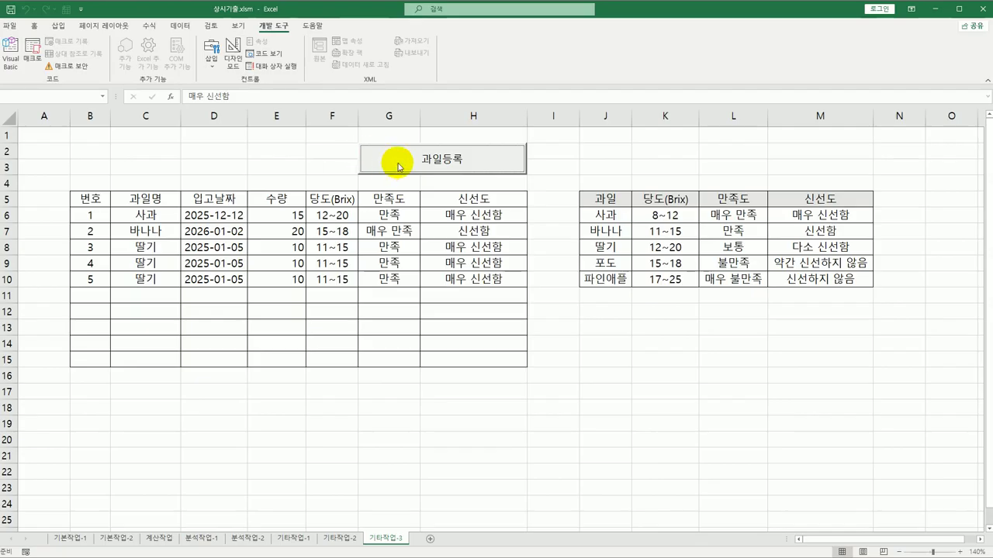
Launch the 과일등록 form and enter fruit 포도, arrival date 2025-5-5 and quantity 15
left_click(397, 166)
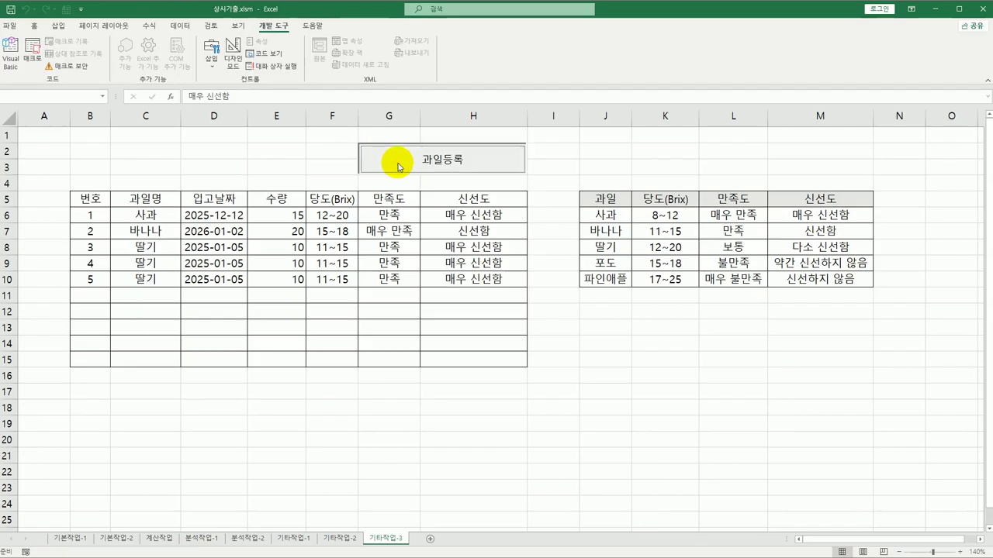
left_click_drag(455, 166, 368, 181)
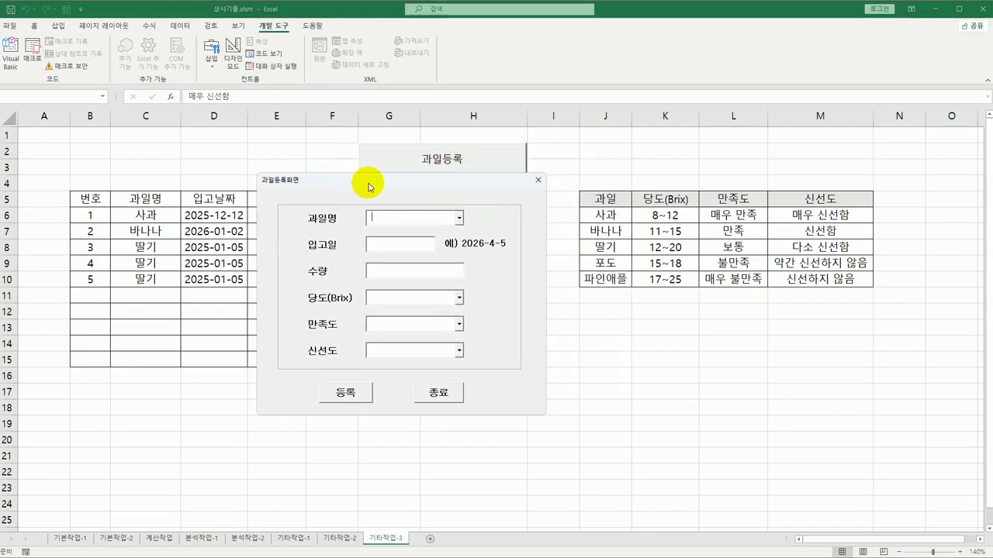
left_click(459, 219)
left_click(448, 260)
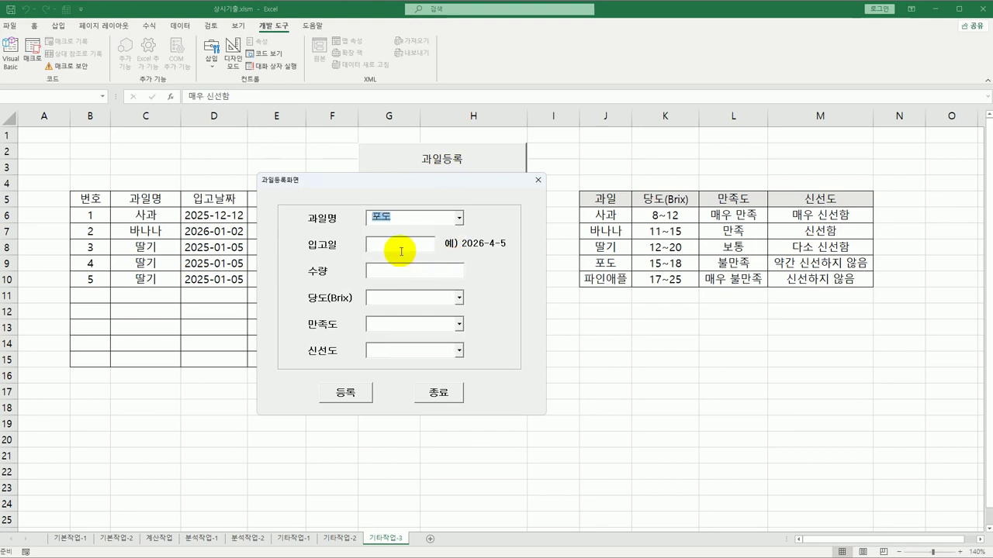
left_click(400, 243)
type("2025-5-5")
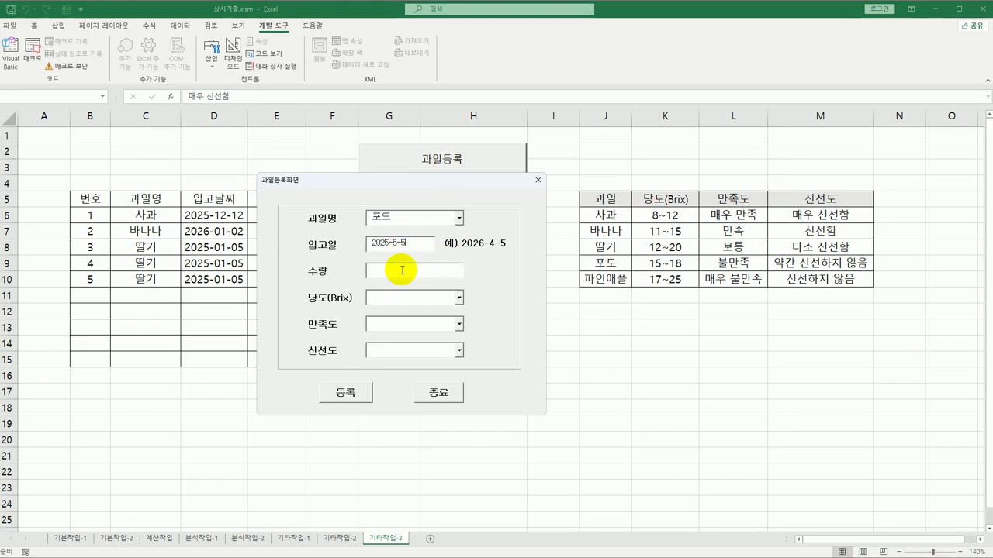
left_click(403, 270)
type("15")
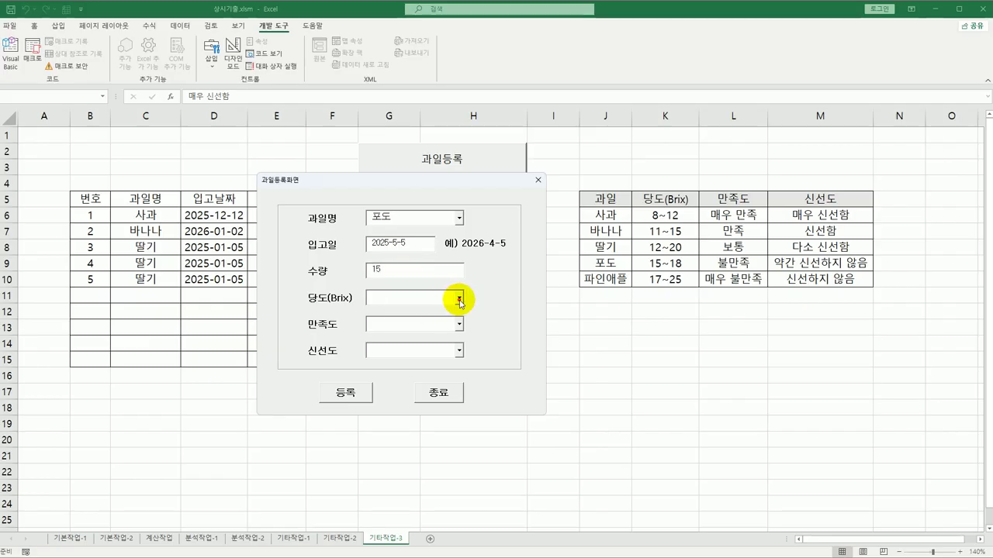
Choose 12~20 for 당도(Brix), 매우 만족 for 만족도 and 매우 신선함 for 신선도 in the form
left_click(458, 297)
left_click(446, 328)
left_click(457, 325)
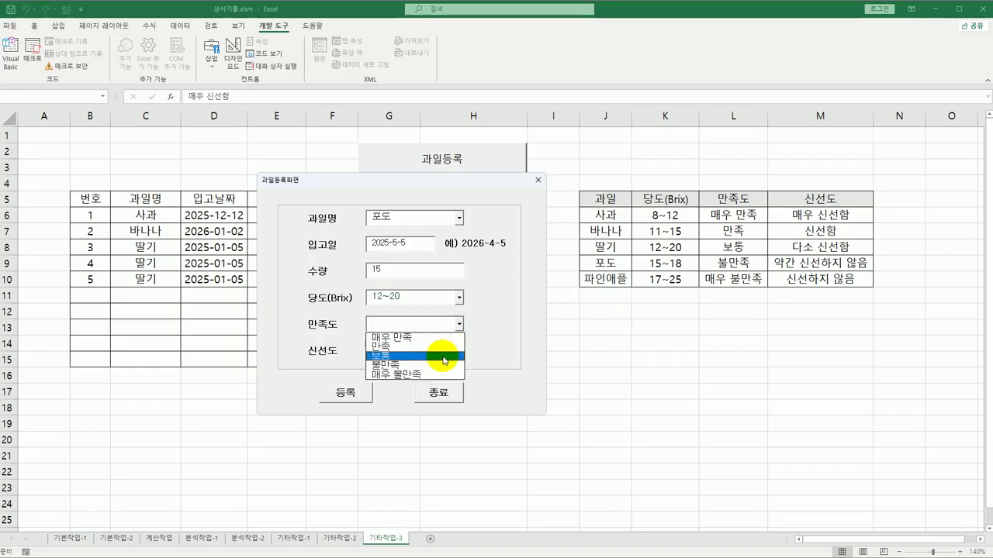
left_click(440, 341)
left_click(458, 350)
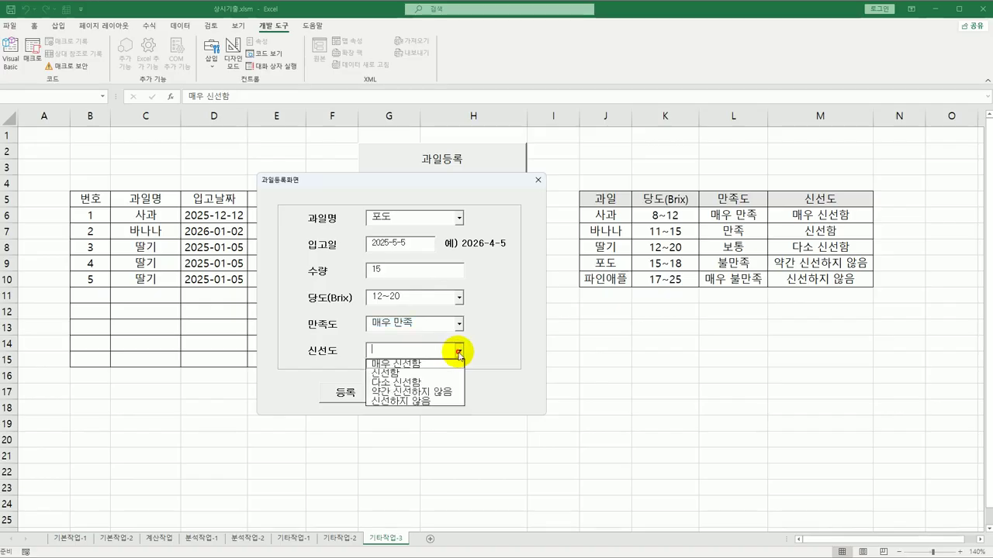
left_click(440, 362)
Register the 포도 record twice, then exit the form with 종료 and accept the closing message
left_click(361, 396)
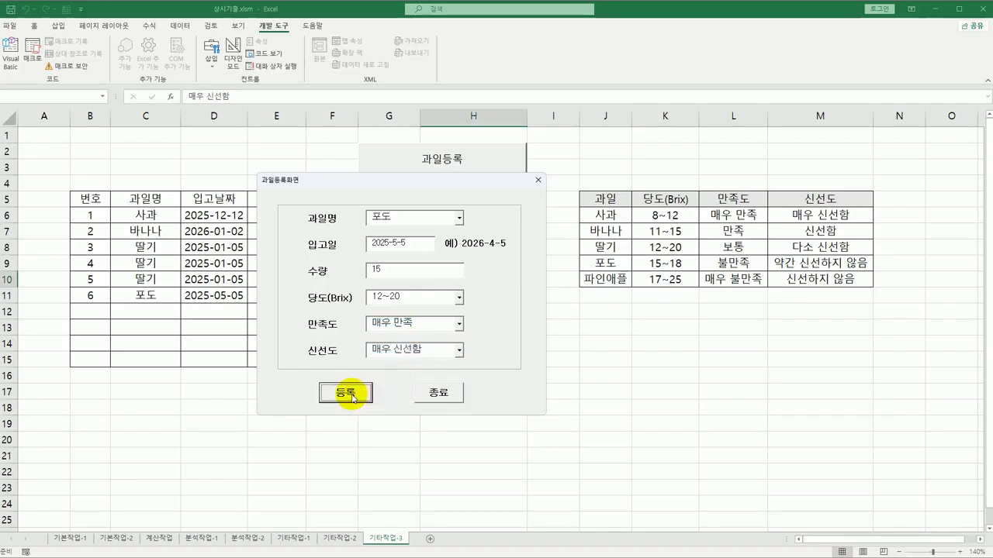
left_click(345, 400)
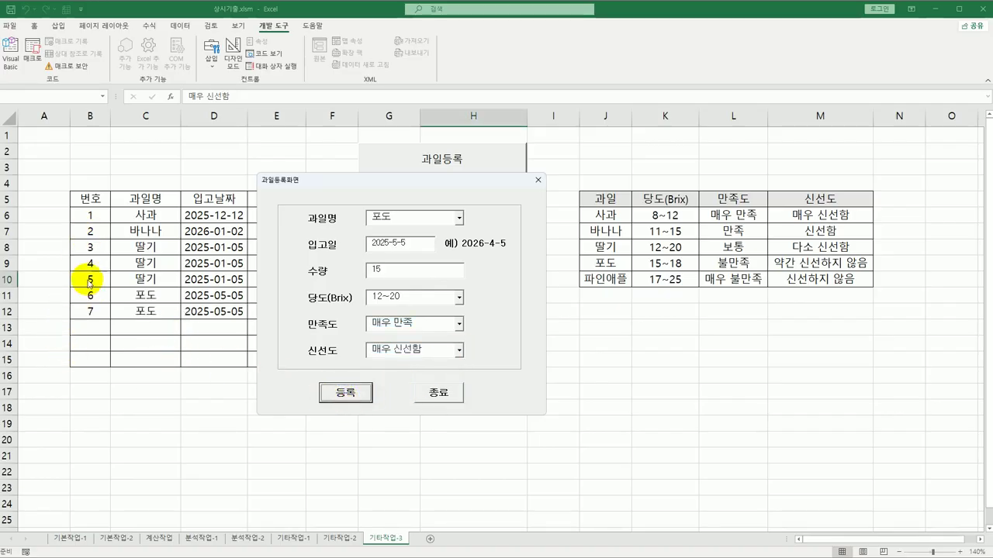
left_click(437, 394)
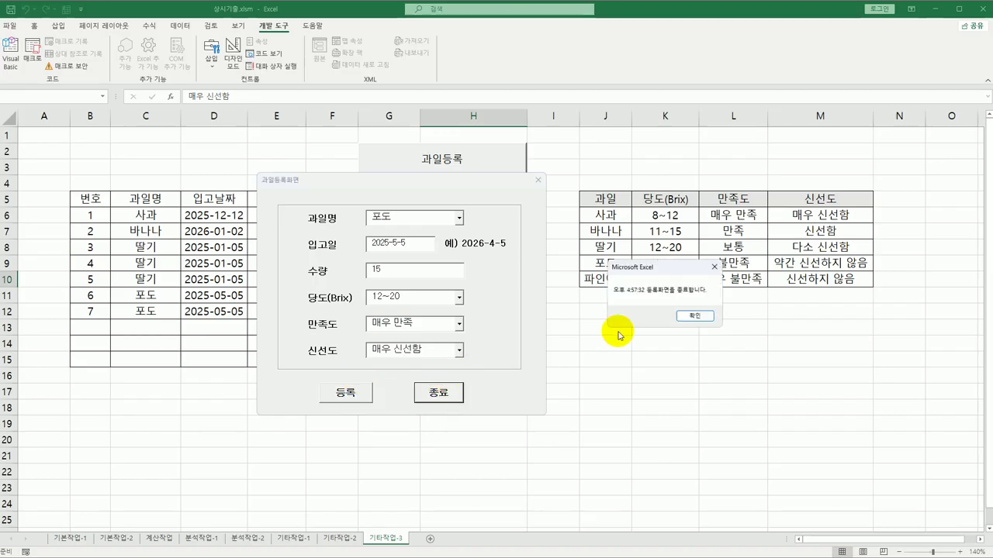
left_click(676, 313)
Review the row-count expression, its + 5 offset and the i - 5 numbering in cmd등록_Click, then close the Visual Basic editor
left_click(11, 56)
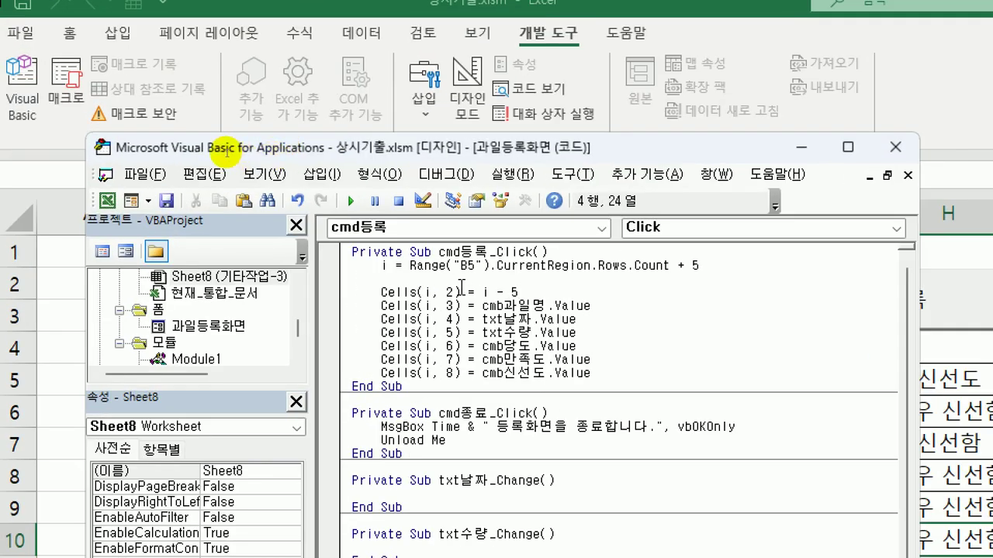
left_click_drag(204, 142, 215, 144)
left_click_drag(432, 269, 666, 268)
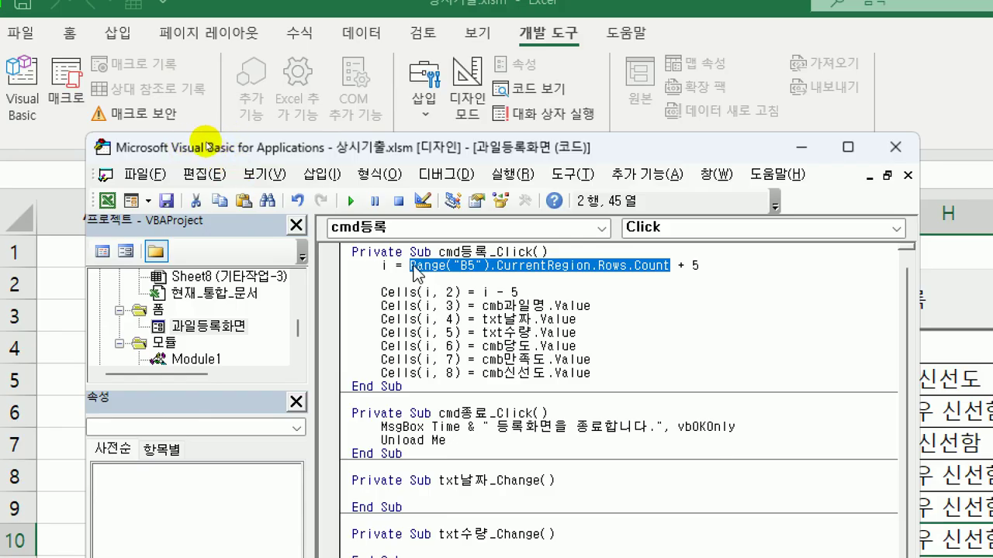
double_click(385, 265)
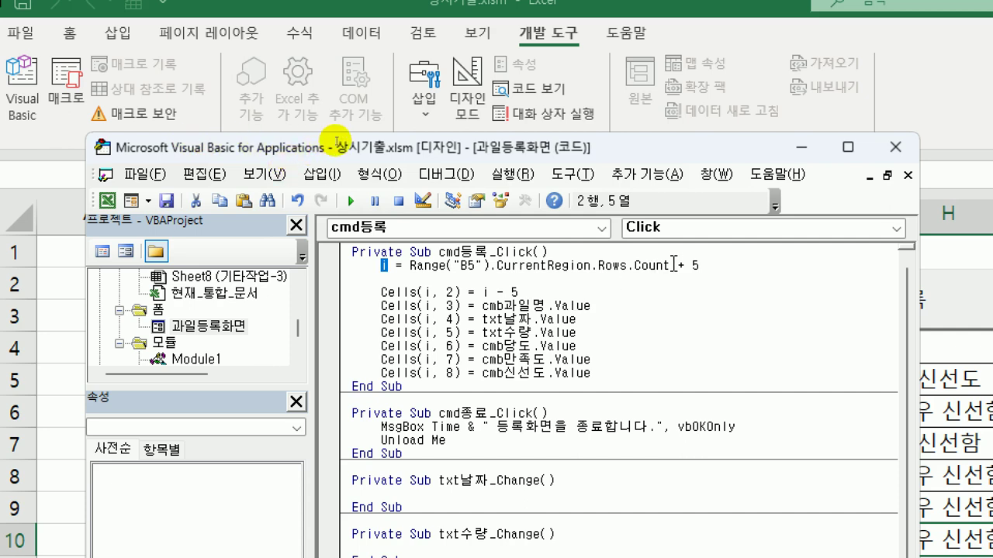
left_click_drag(673, 265, 699, 265)
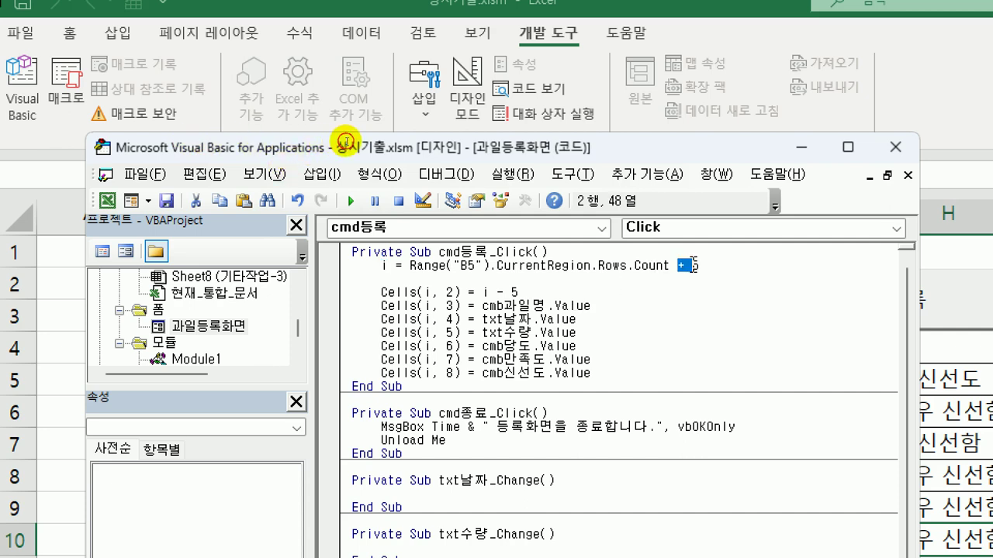
left_click(502, 293)
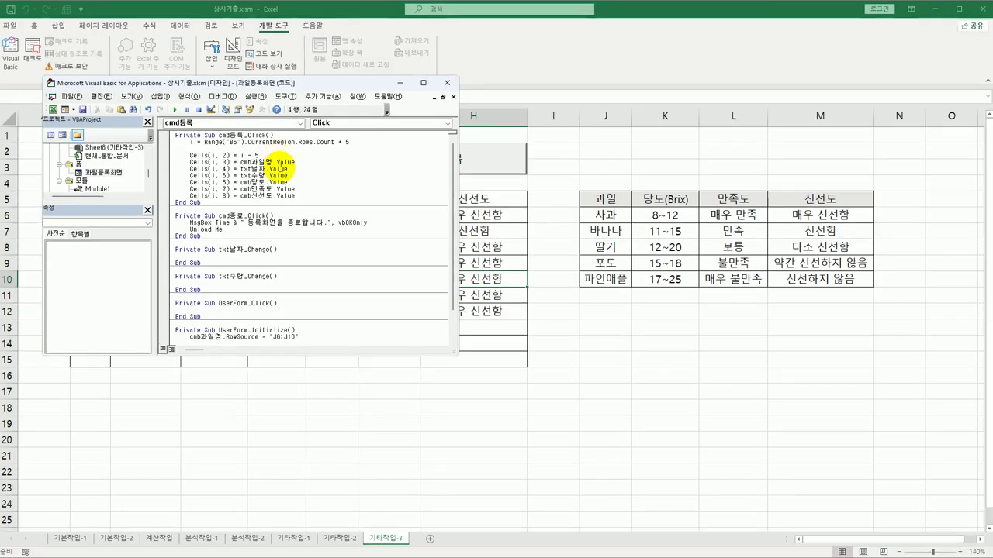
left_click(447, 83)
left_click(573, 338)
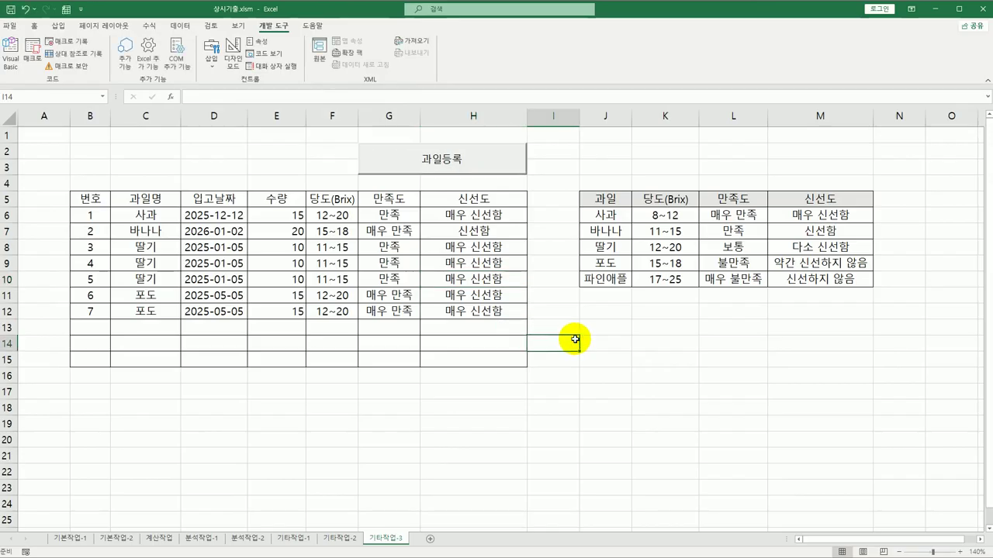